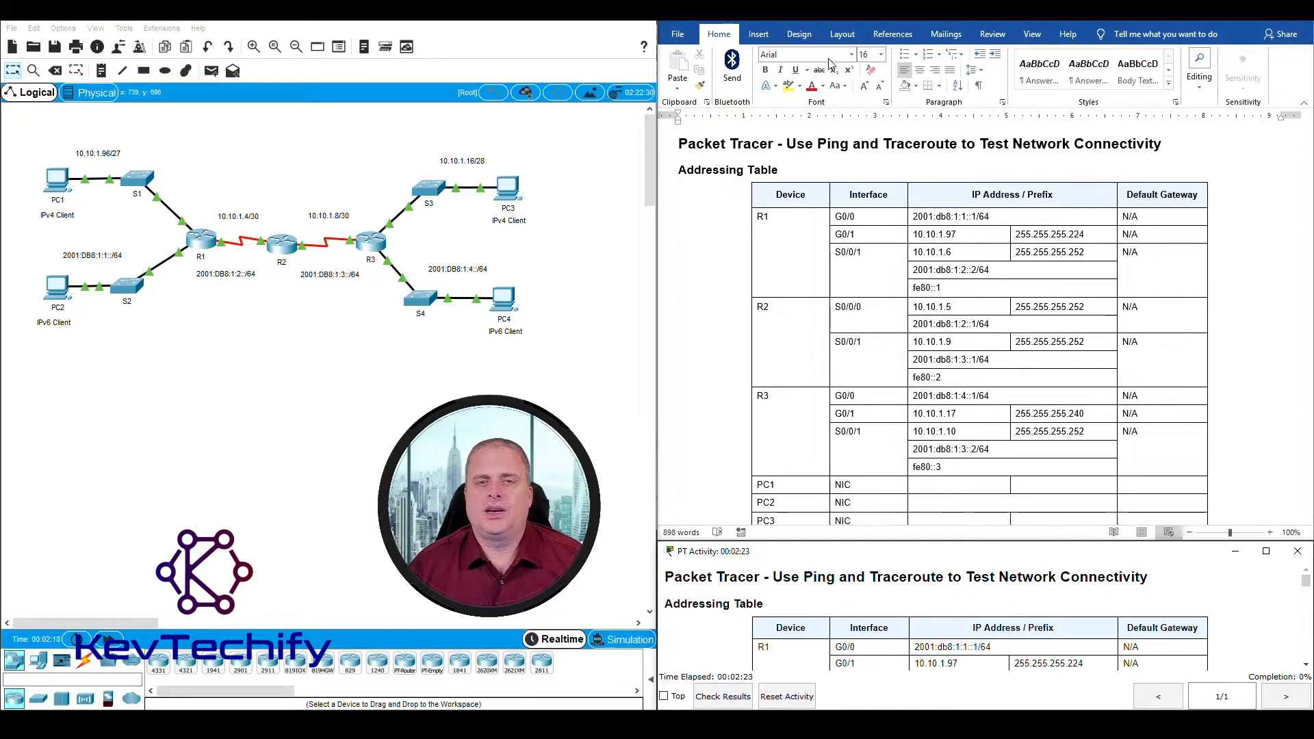
Step: Read the lab document's addressing table, objectives, scenario and Part 1 instructions for verifying IPv4 connectivity
scroll(734, 256, down, 1)
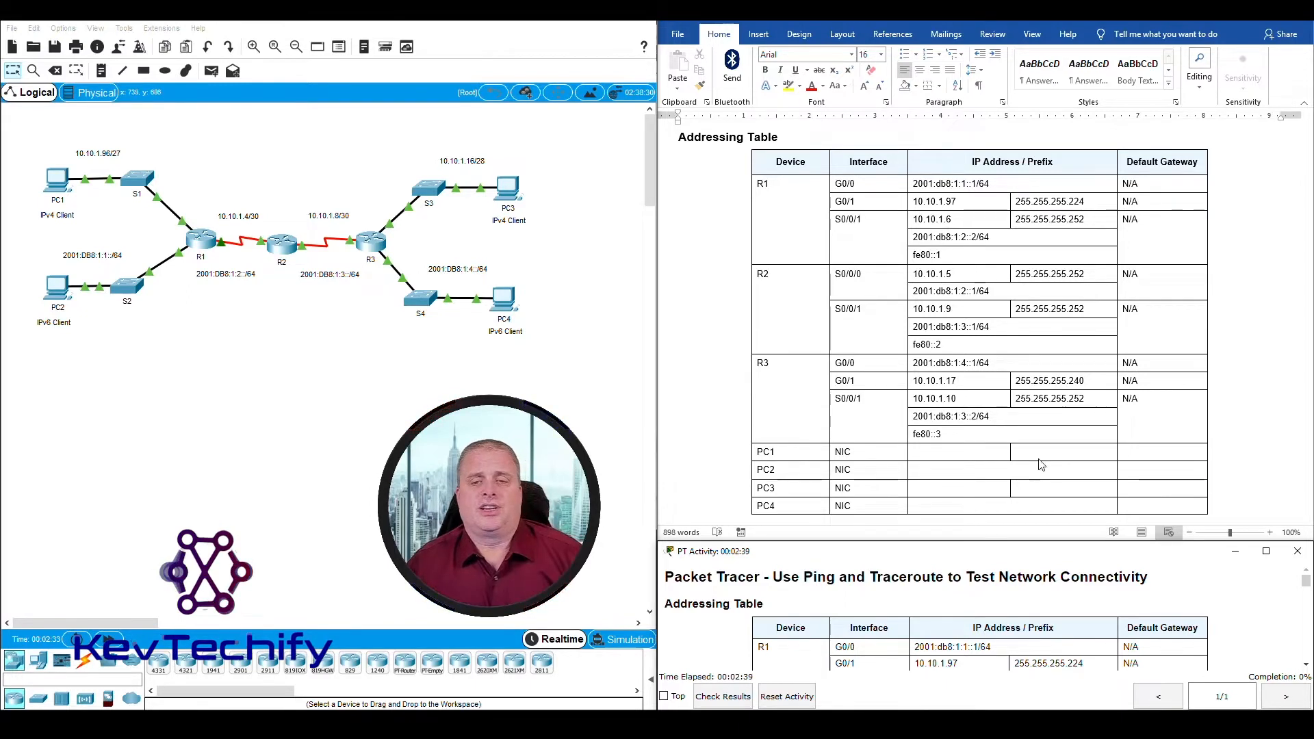
scroll(1040, 466, down, 10)
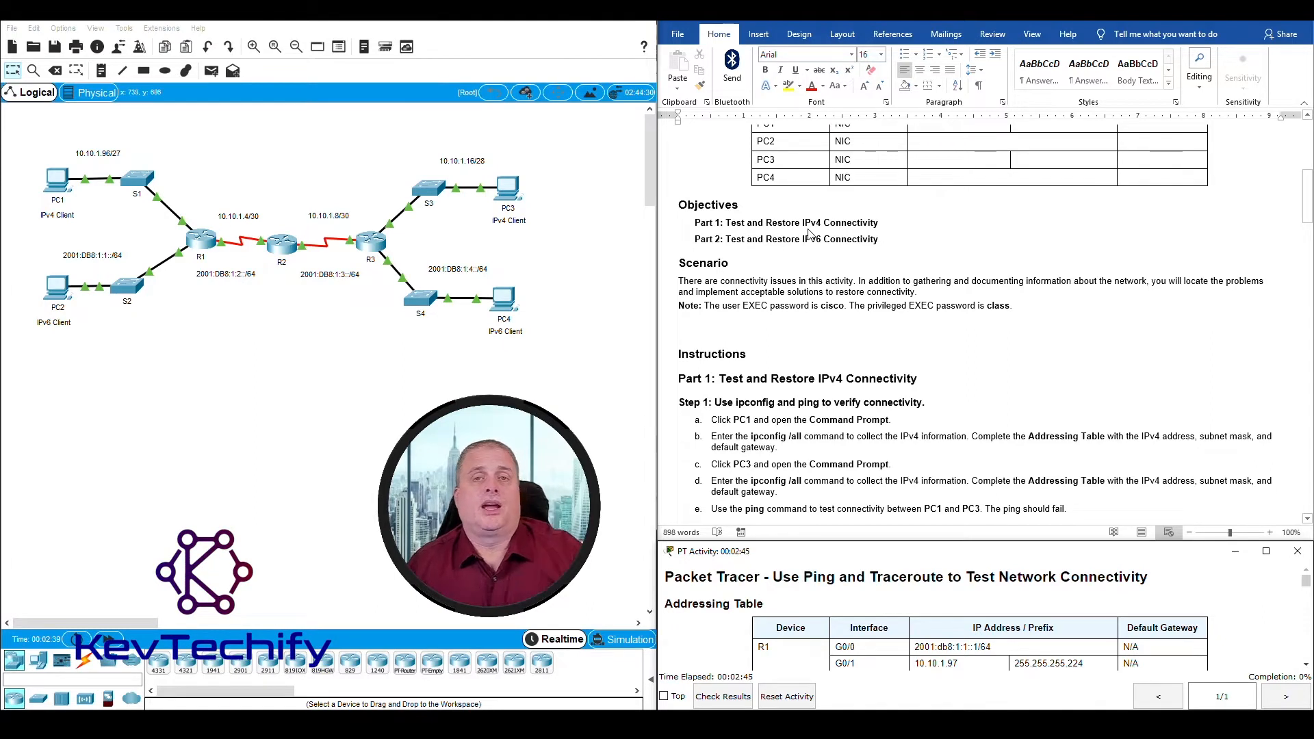
scroll(864, 276, down, 3)
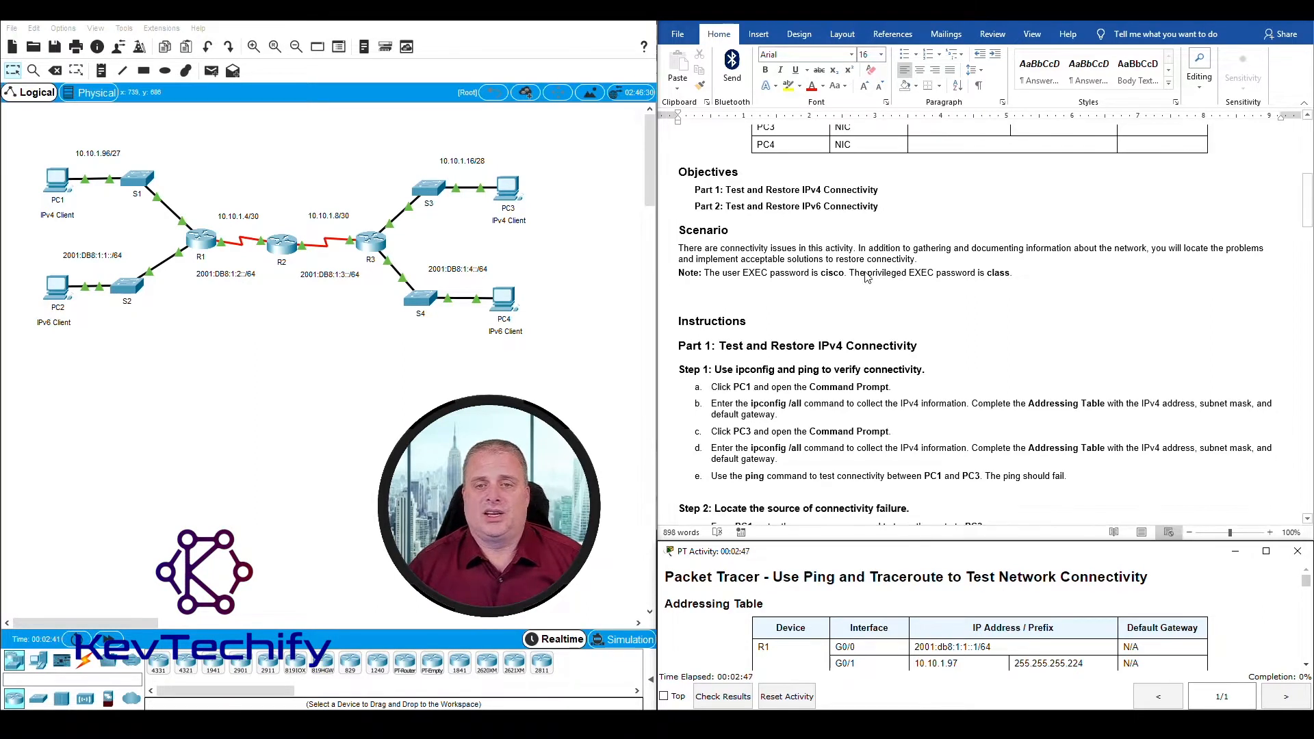
scroll(865, 276, down, 1)
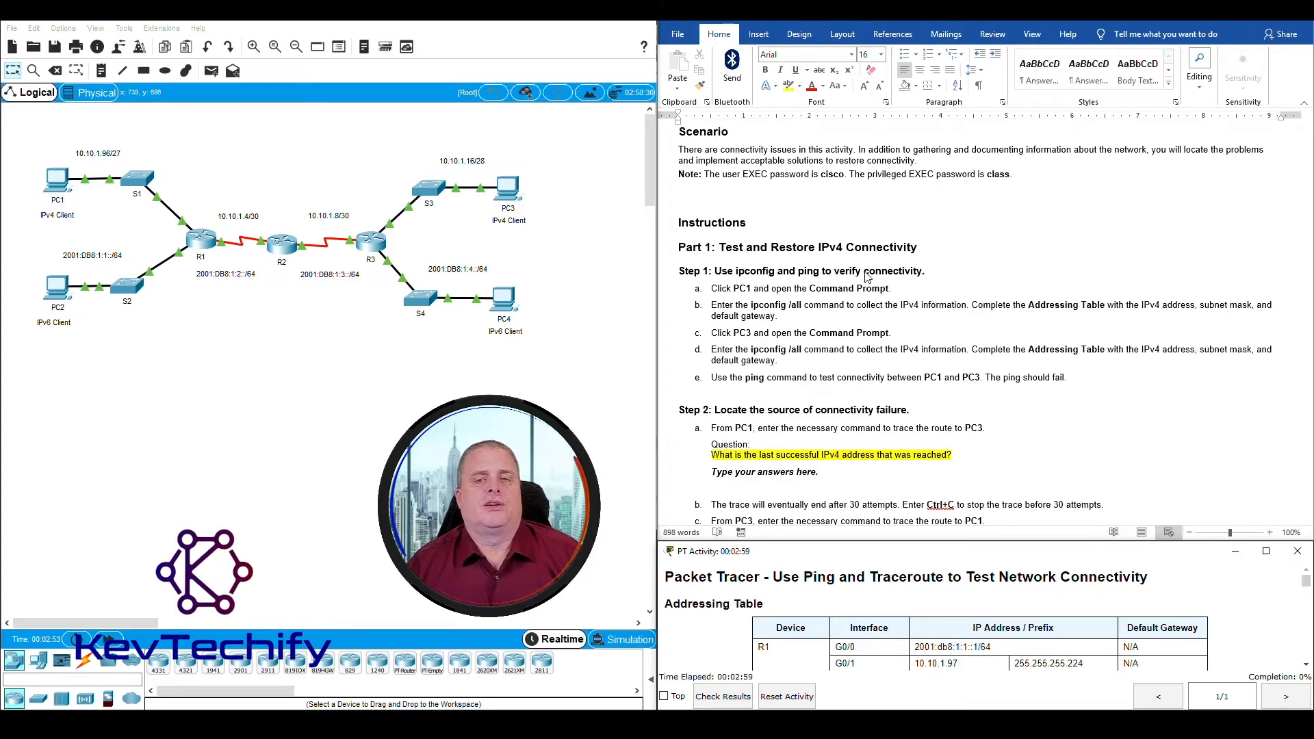
scroll(881, 313, down, 3)
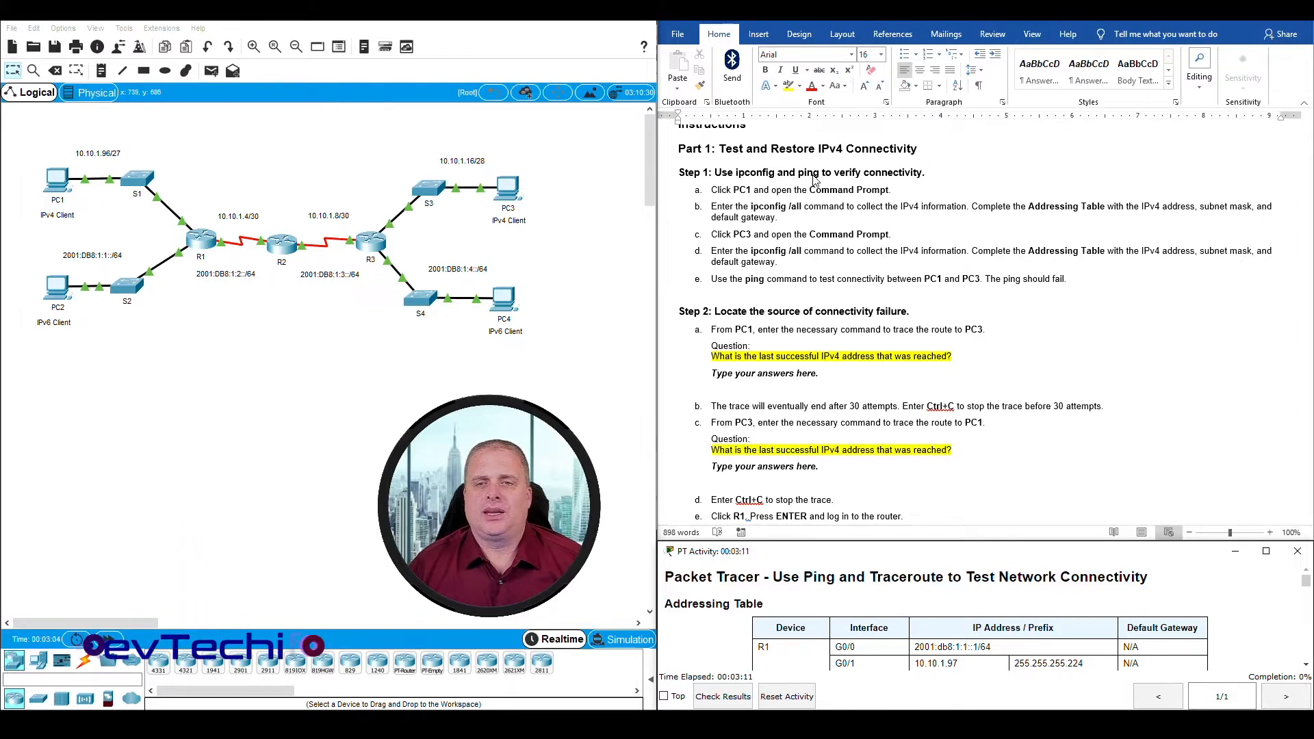
click(719, 190)
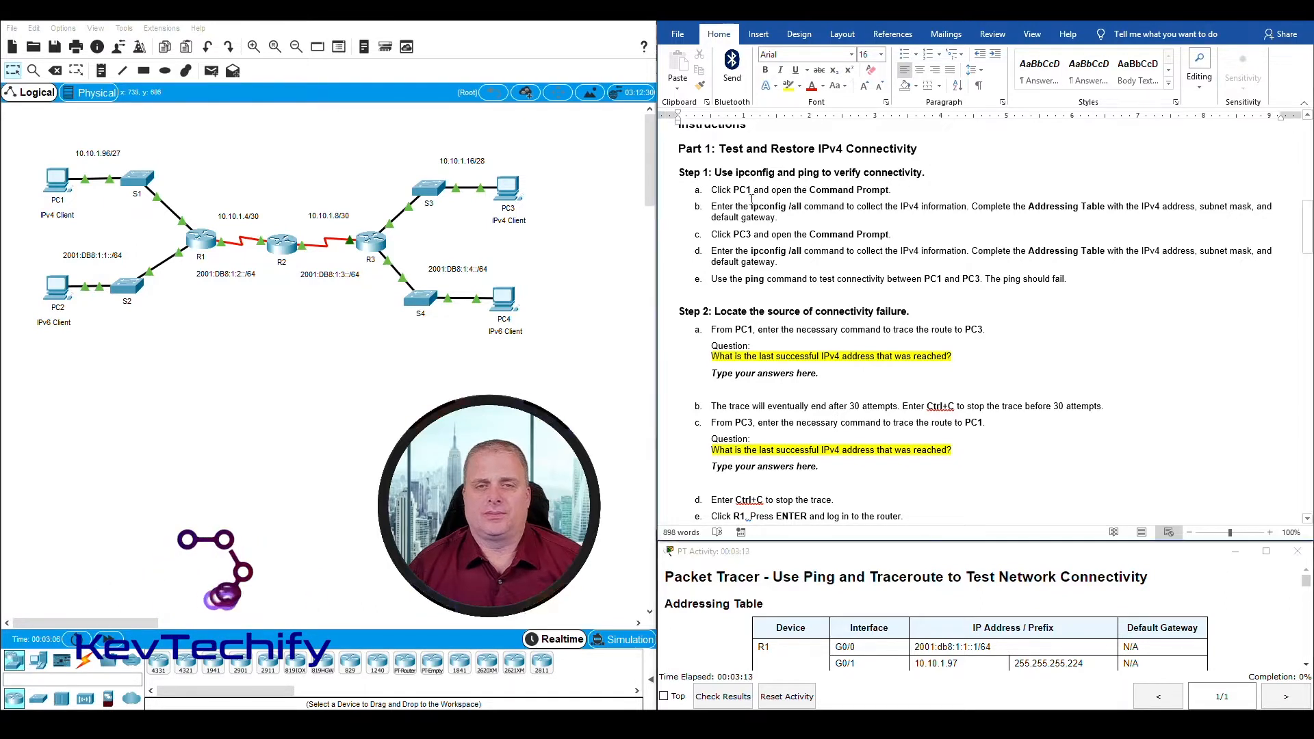
scroll(720, 191, down, 1)
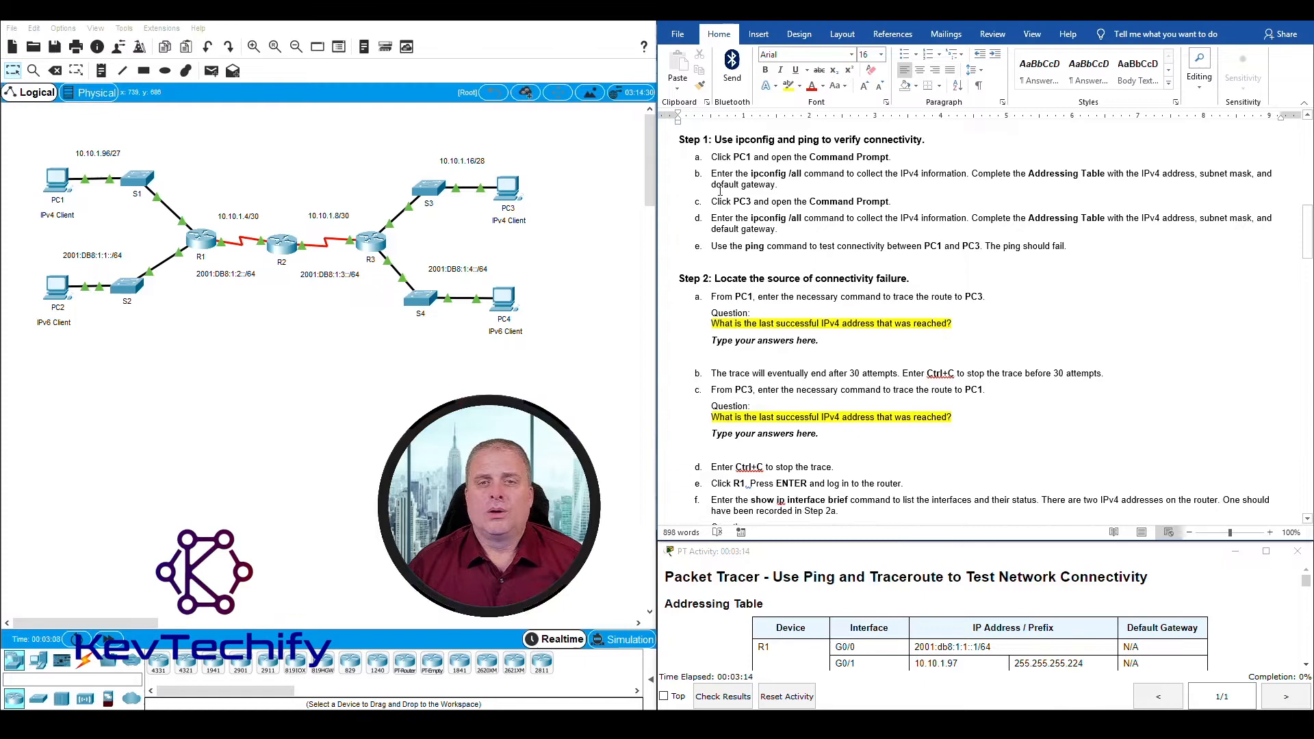
Step: Open PC1's Command Prompt, with its window moved over the topology and widened
click(58, 185)
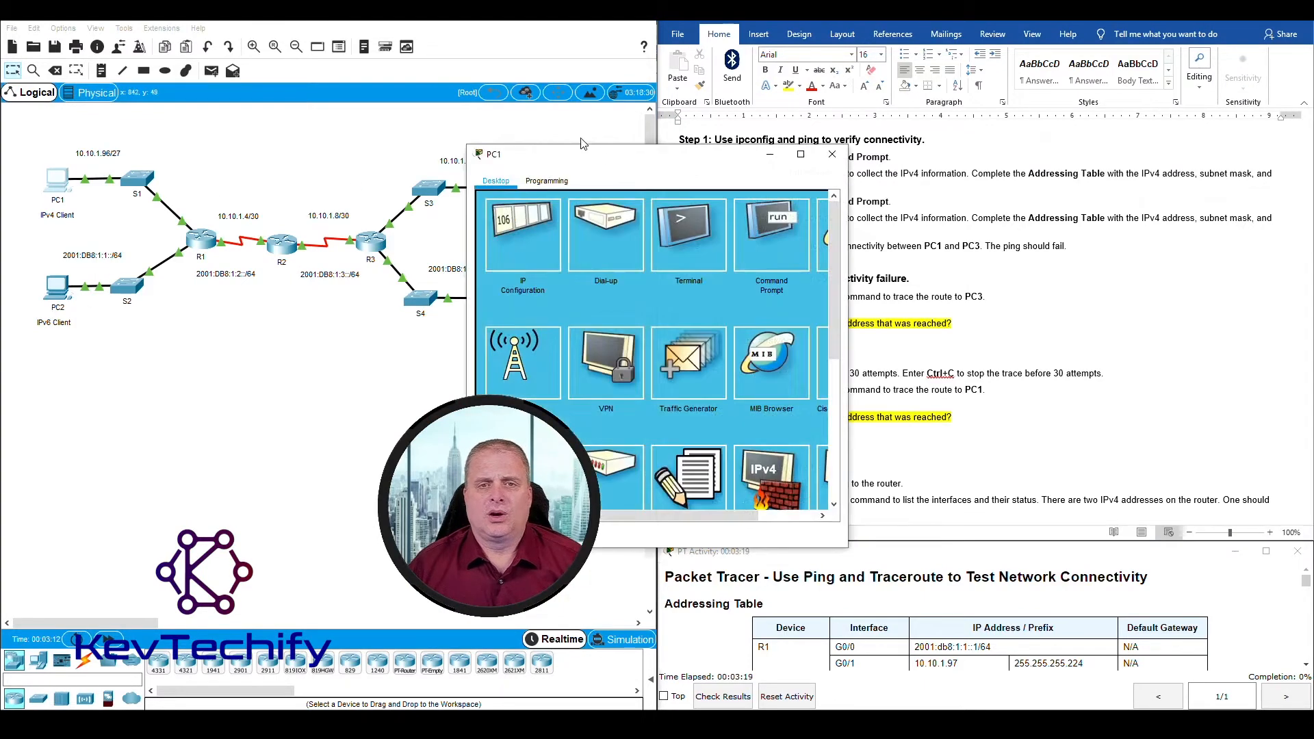
drag(615, 158, 190, 54)
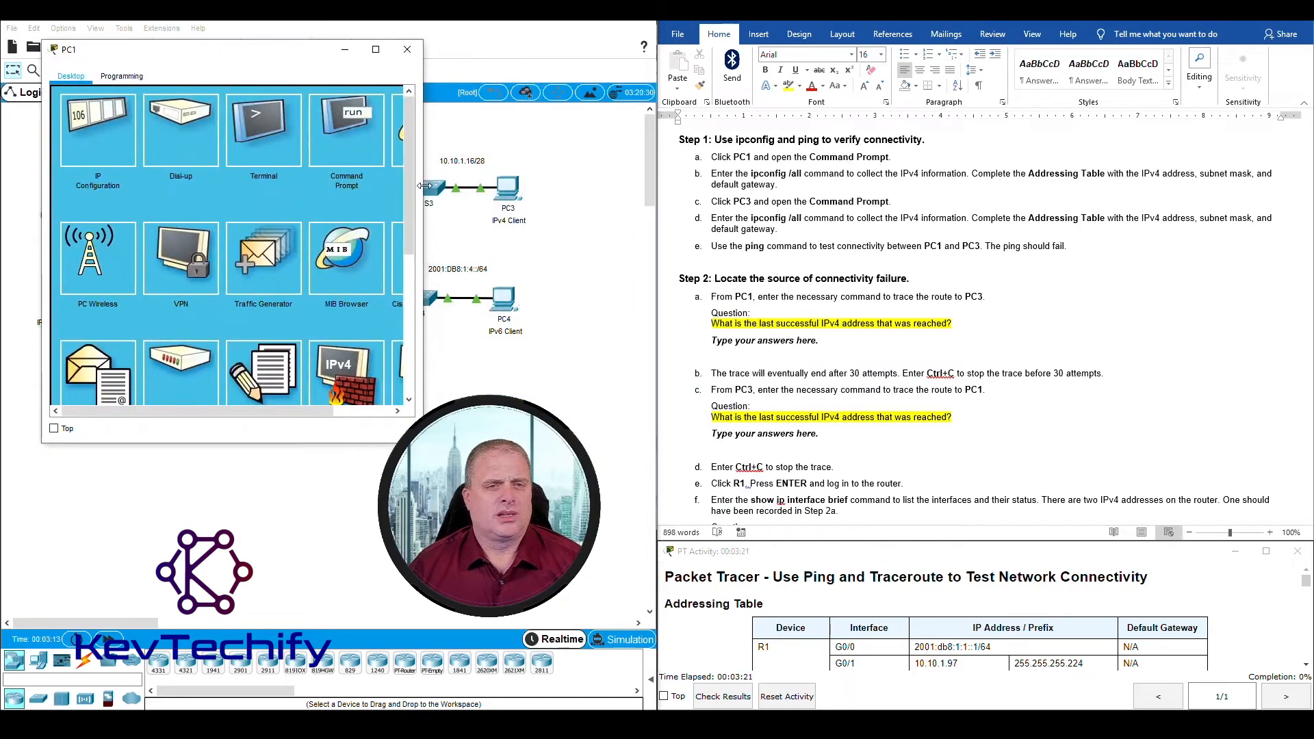
drag(426, 185, 514, 183)
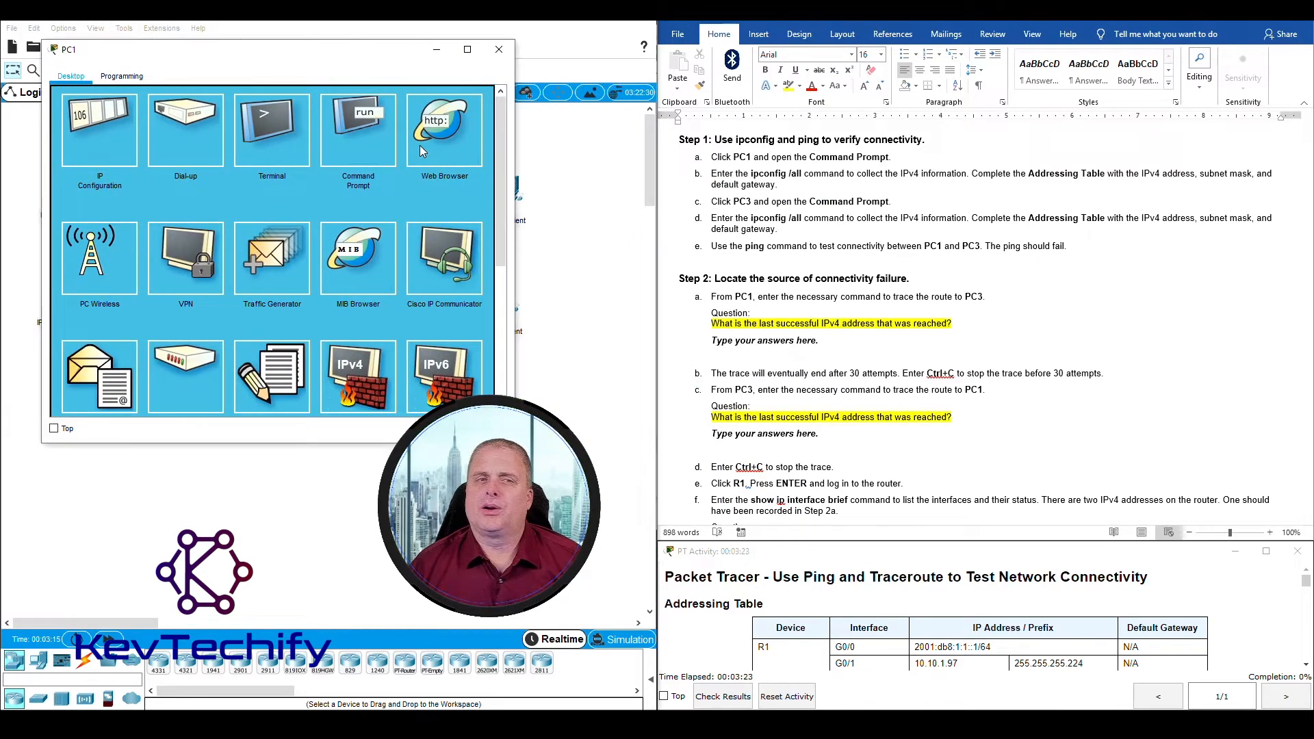
click(359, 127)
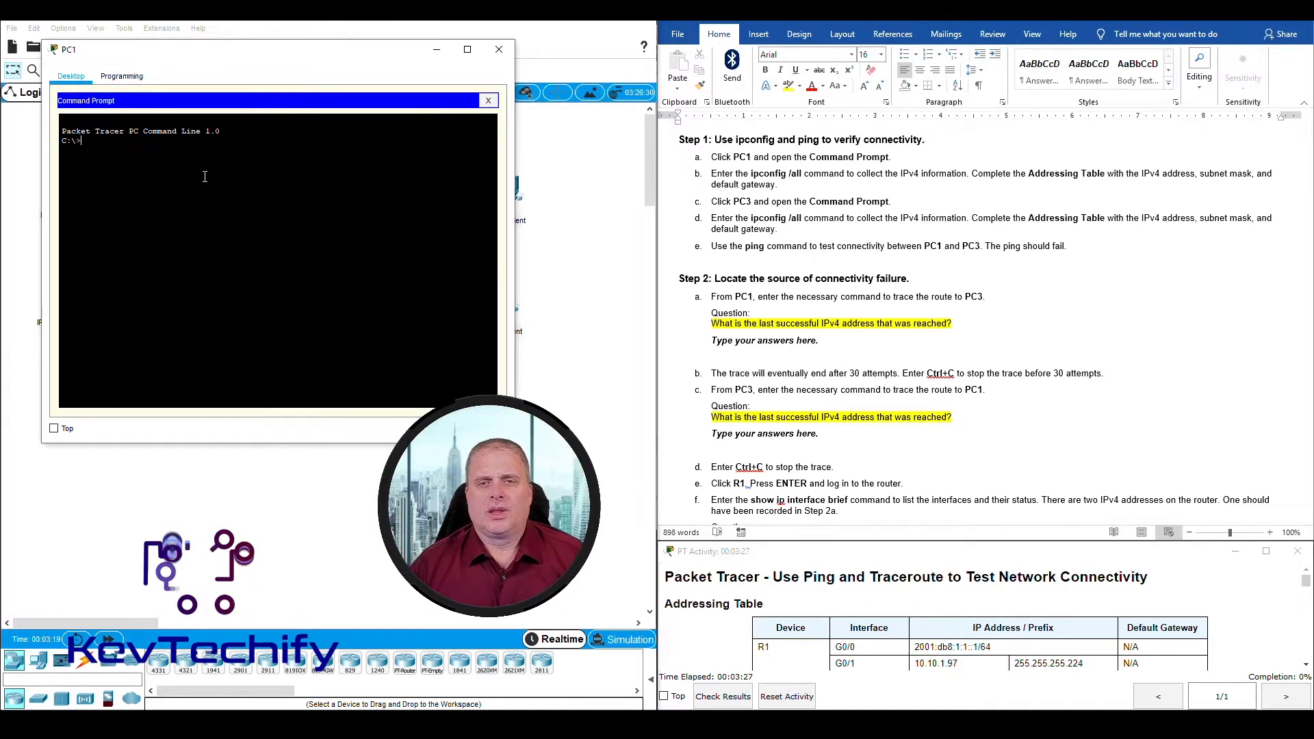
Step: Run ipconfig /all on PC1 and page through to the end of the output
text(ipconfig /all)
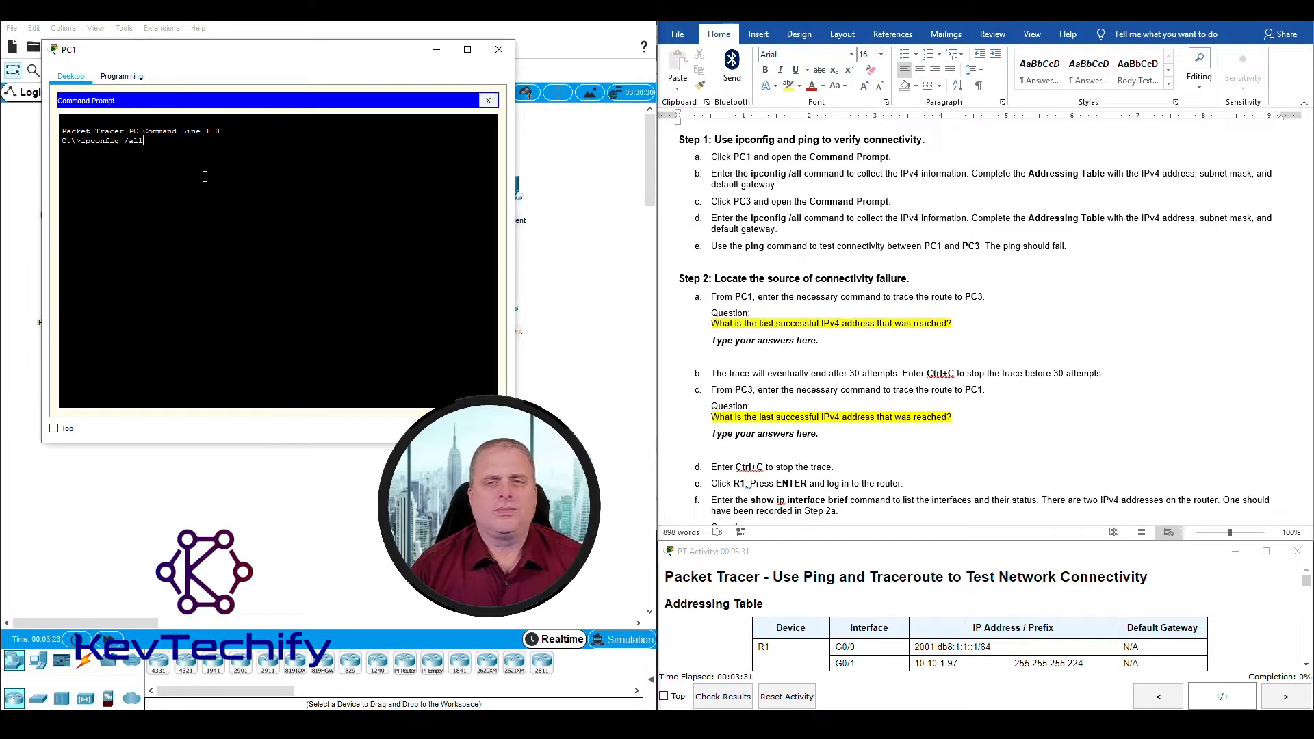
key(Return)
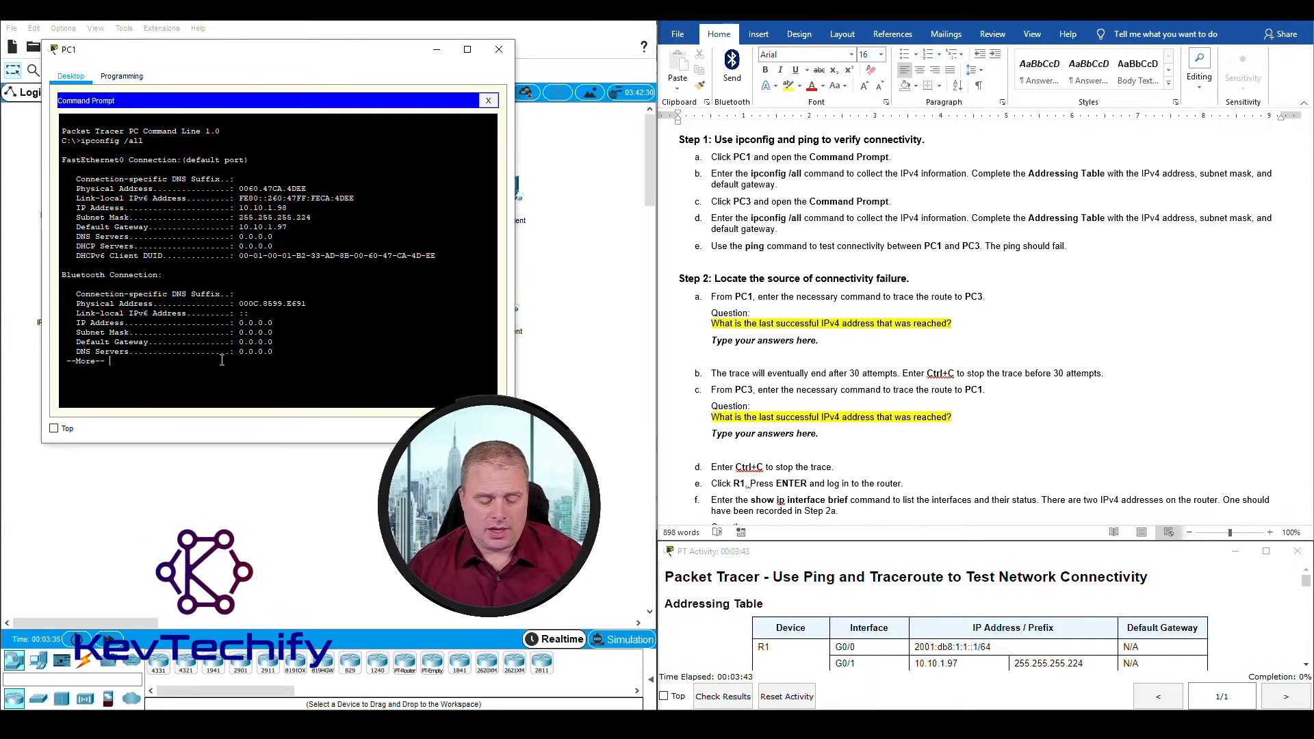
key(space)
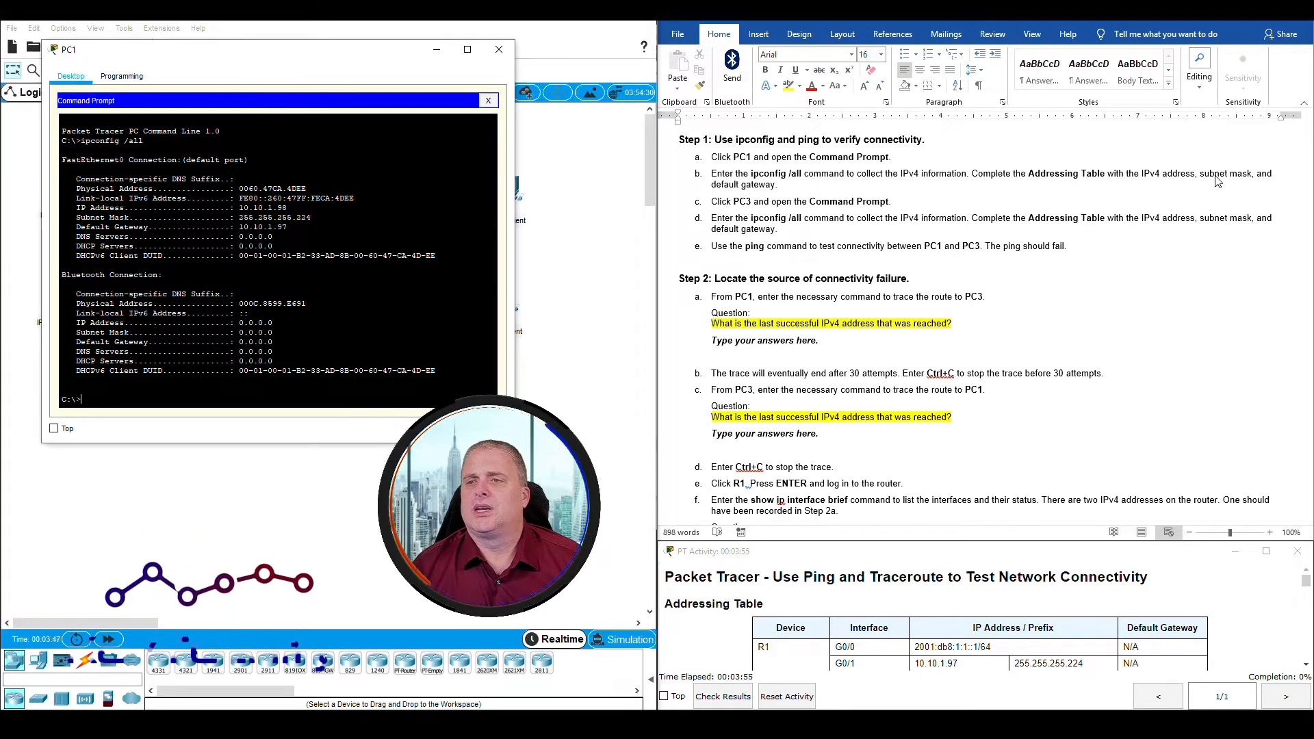
Step: Enter 10.10.1.98 as PC1's IP address in the document's addressing table
scroll(794, 189, up, 10)
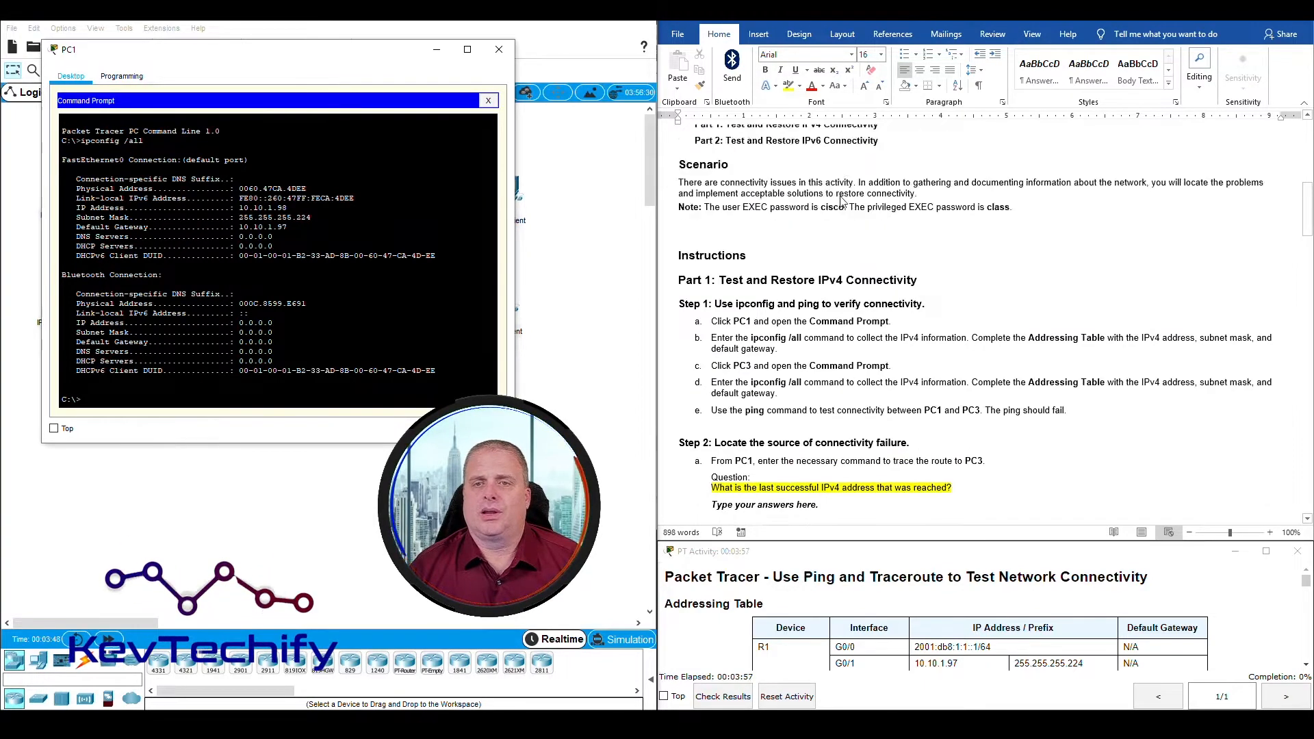
scroll(845, 207, up, 3)
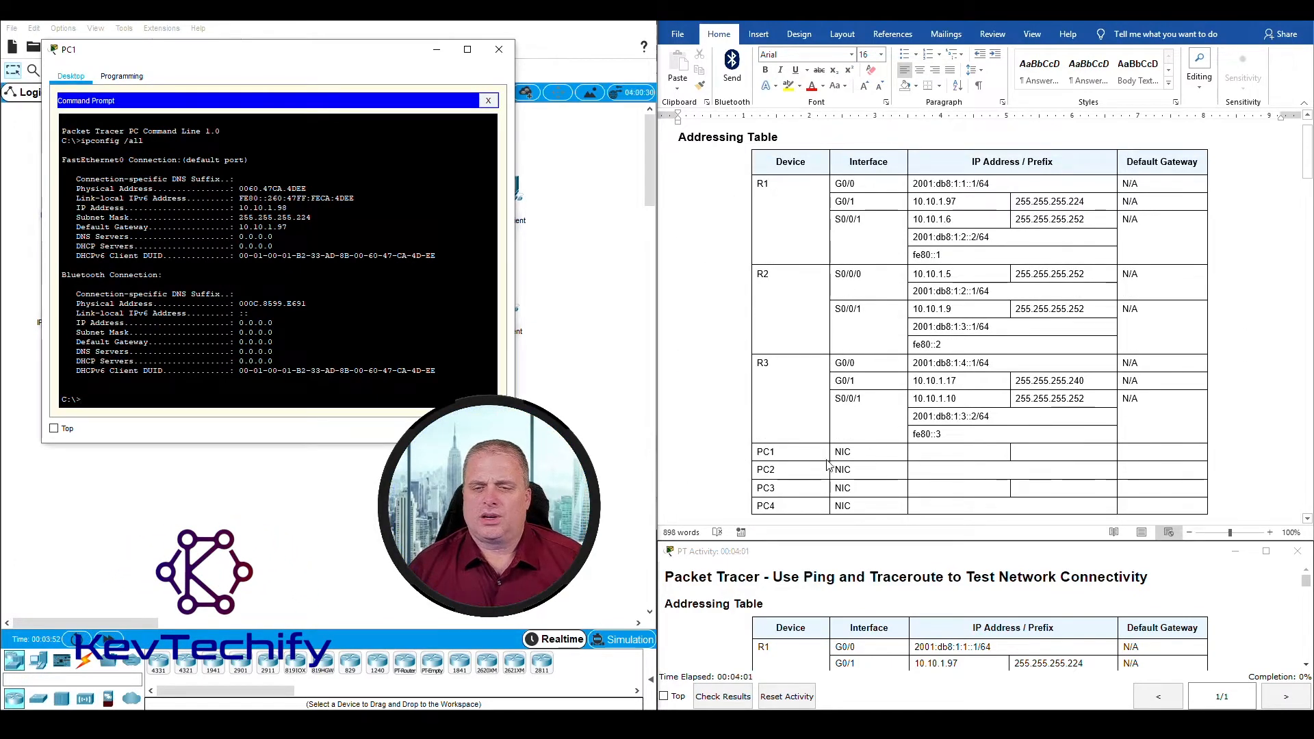
click(937, 454)
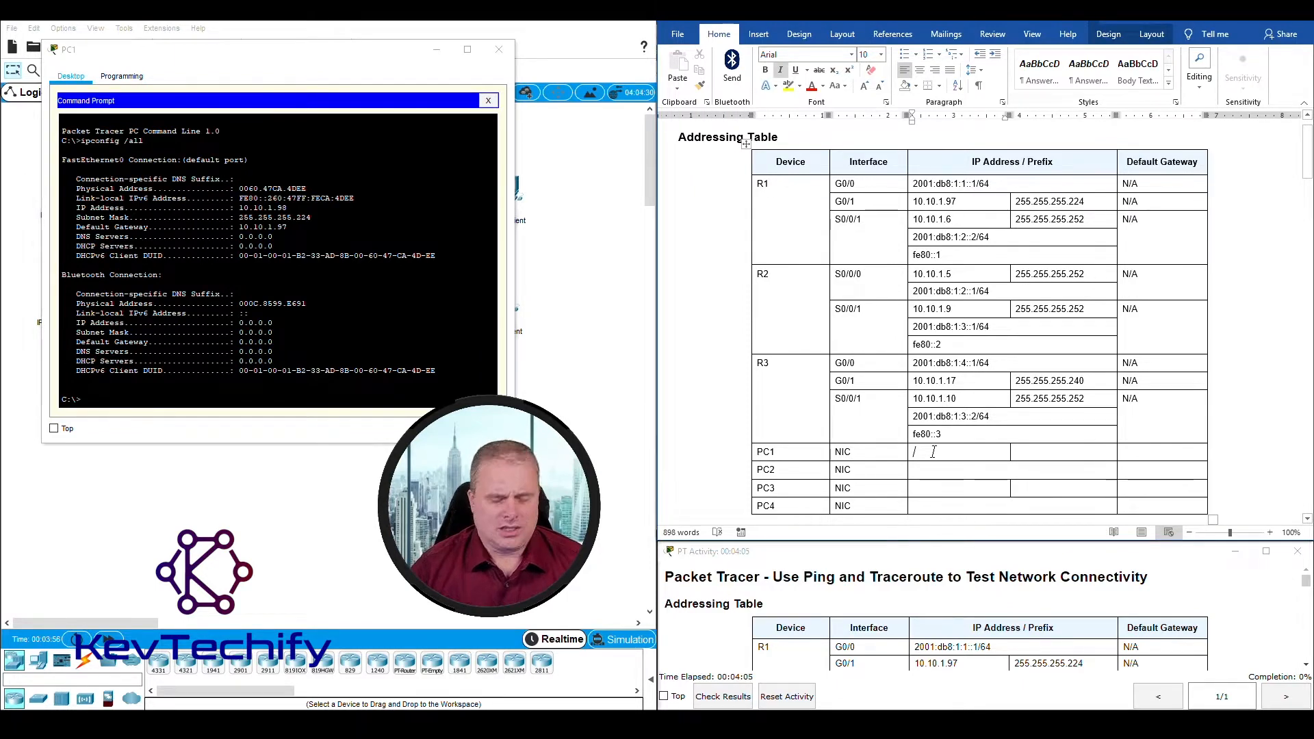
text(10.10.1)
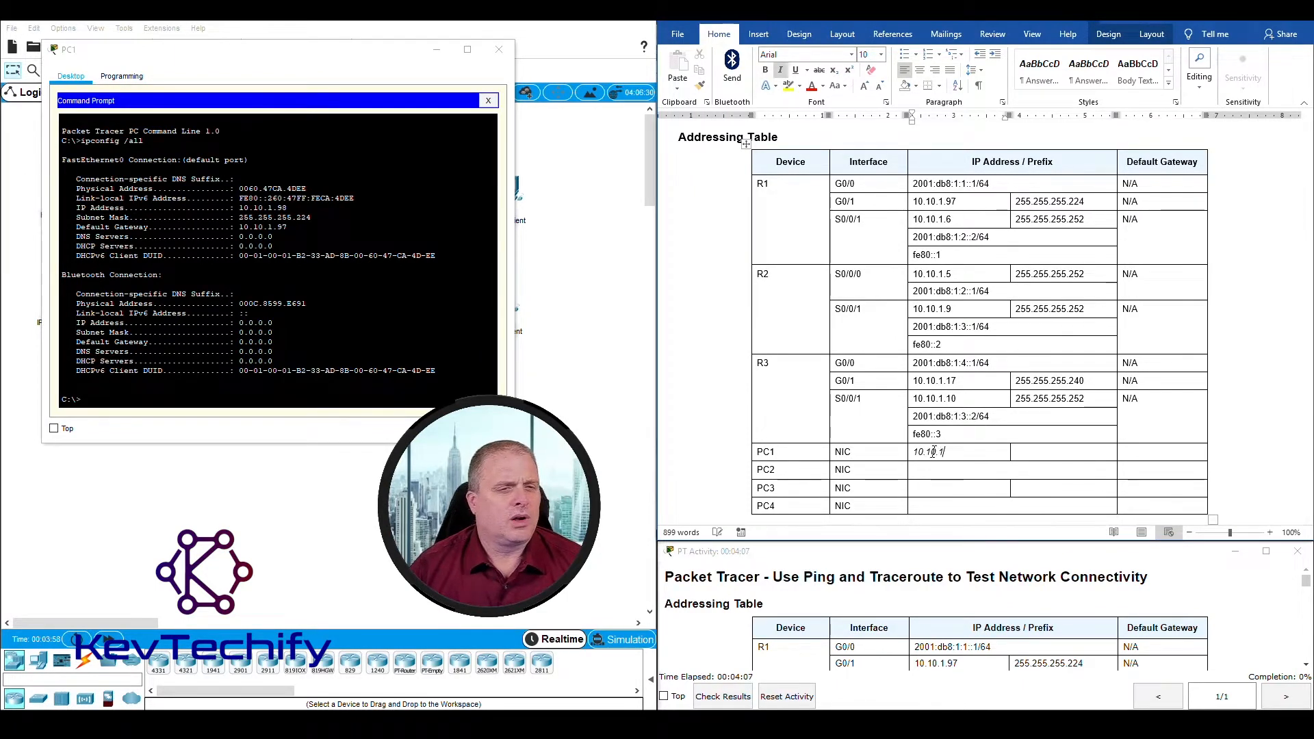
text(.98)
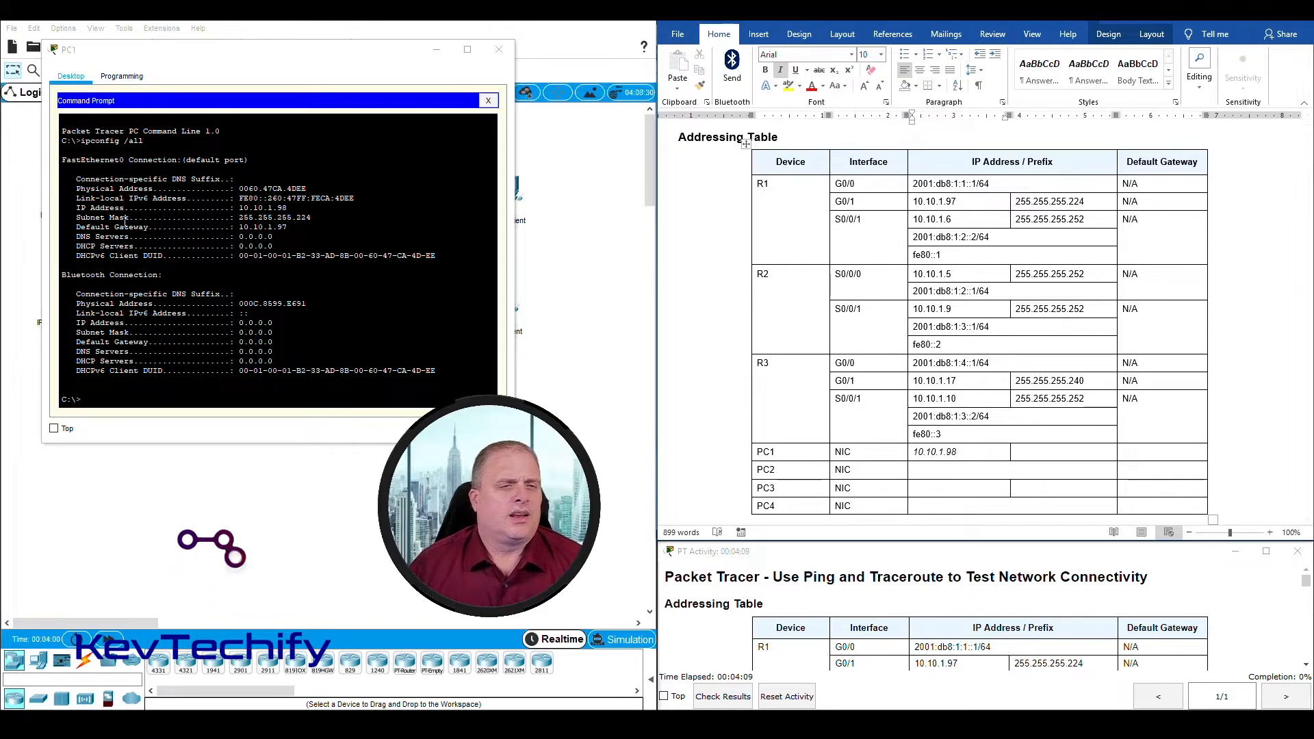
Step: Highlight the IP address, subnet mask and default gateway lines in PC1's ipconfig output to examine them
drag(76, 207, 302, 209)
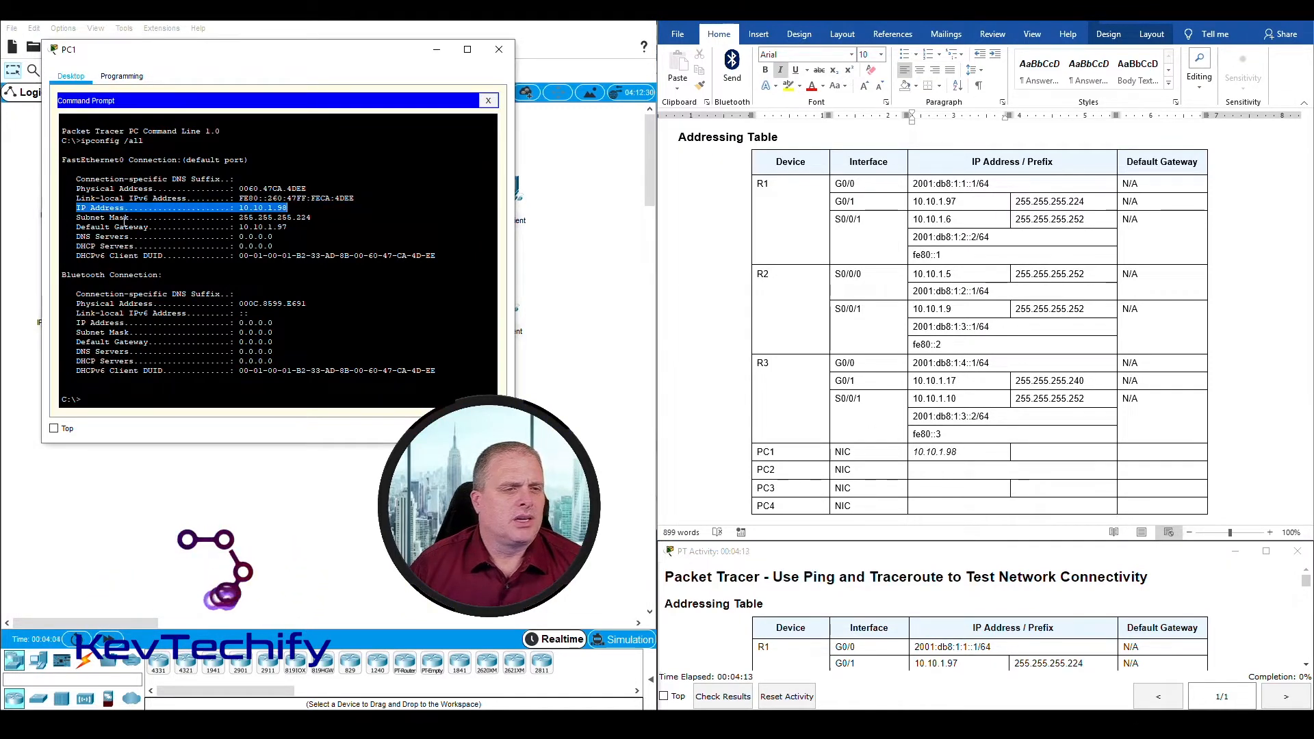
drag(76, 217, 309, 216)
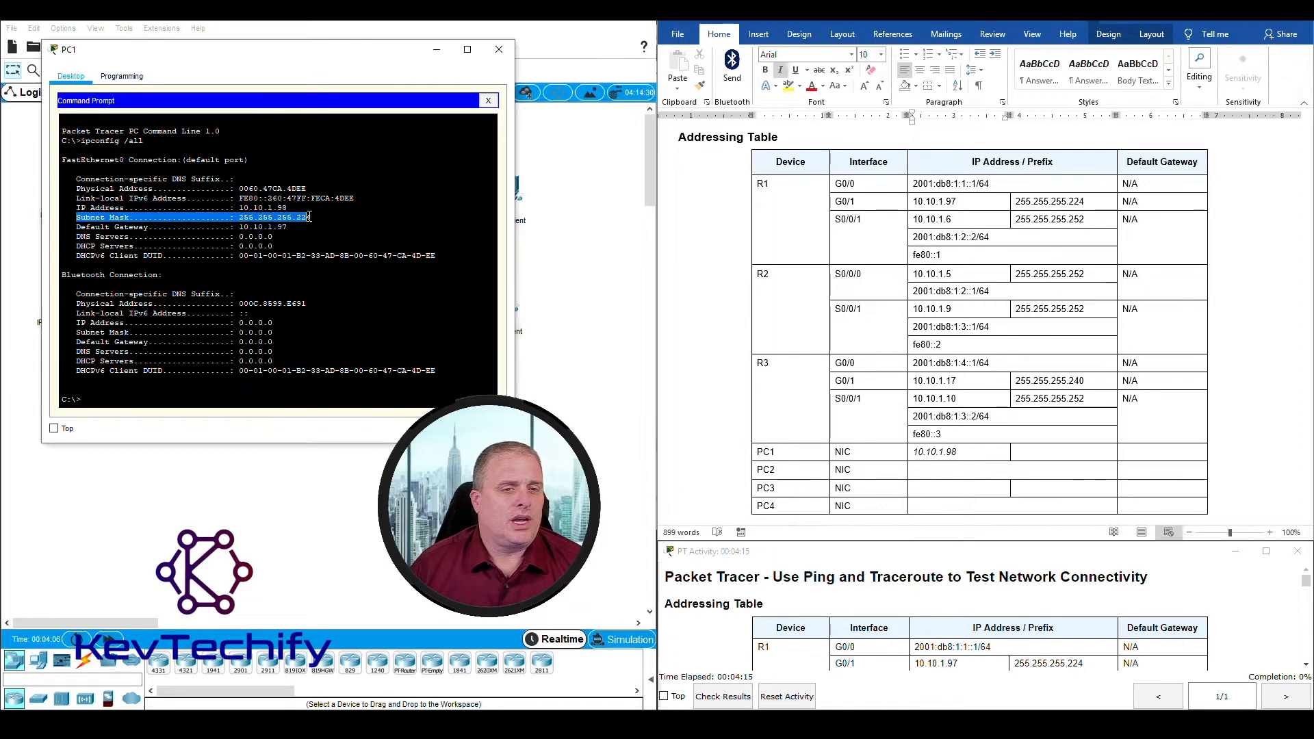
drag(77, 227, 283, 226)
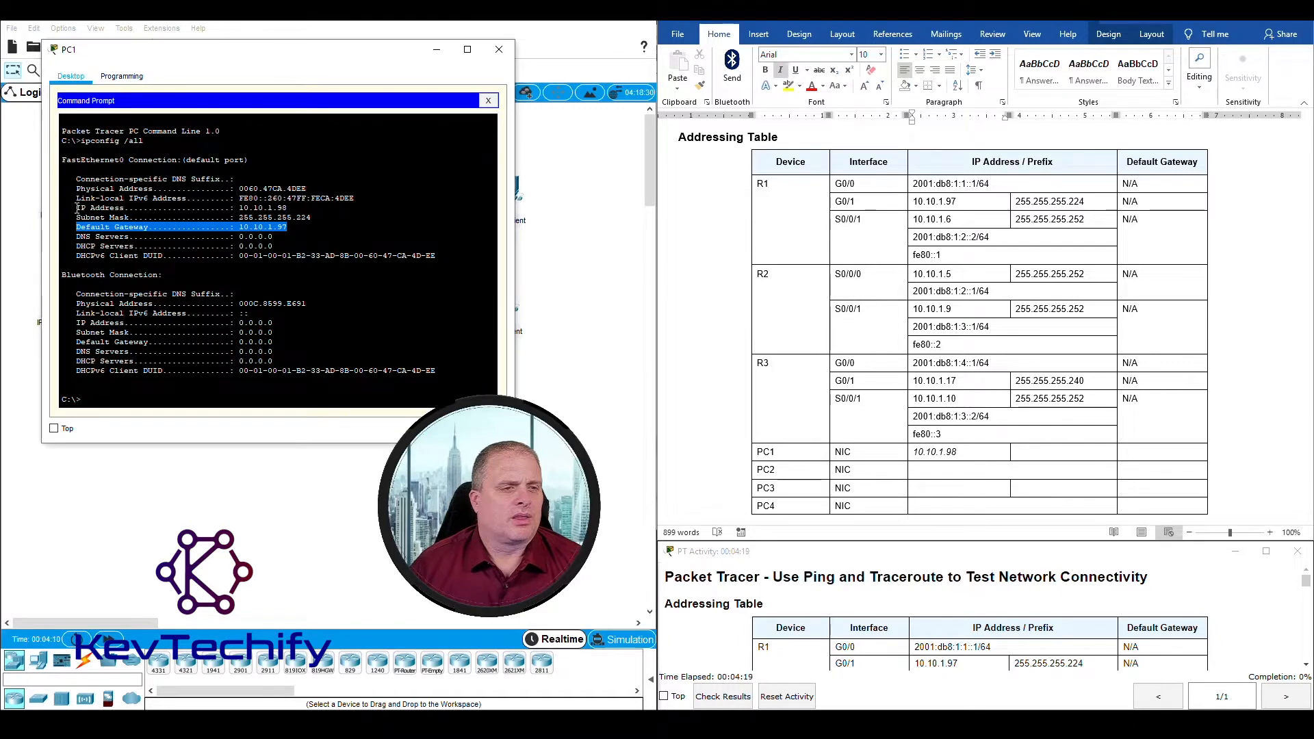
drag(76, 207, 292, 226)
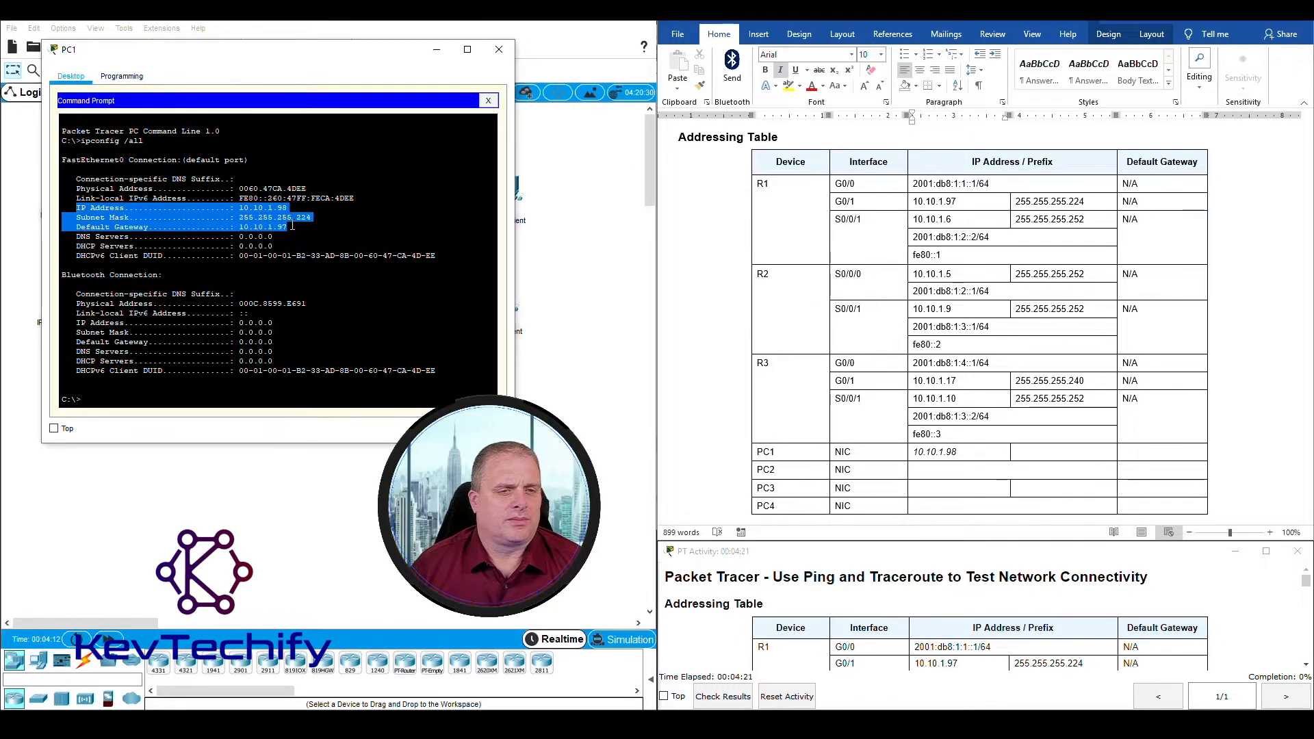
click(306, 217)
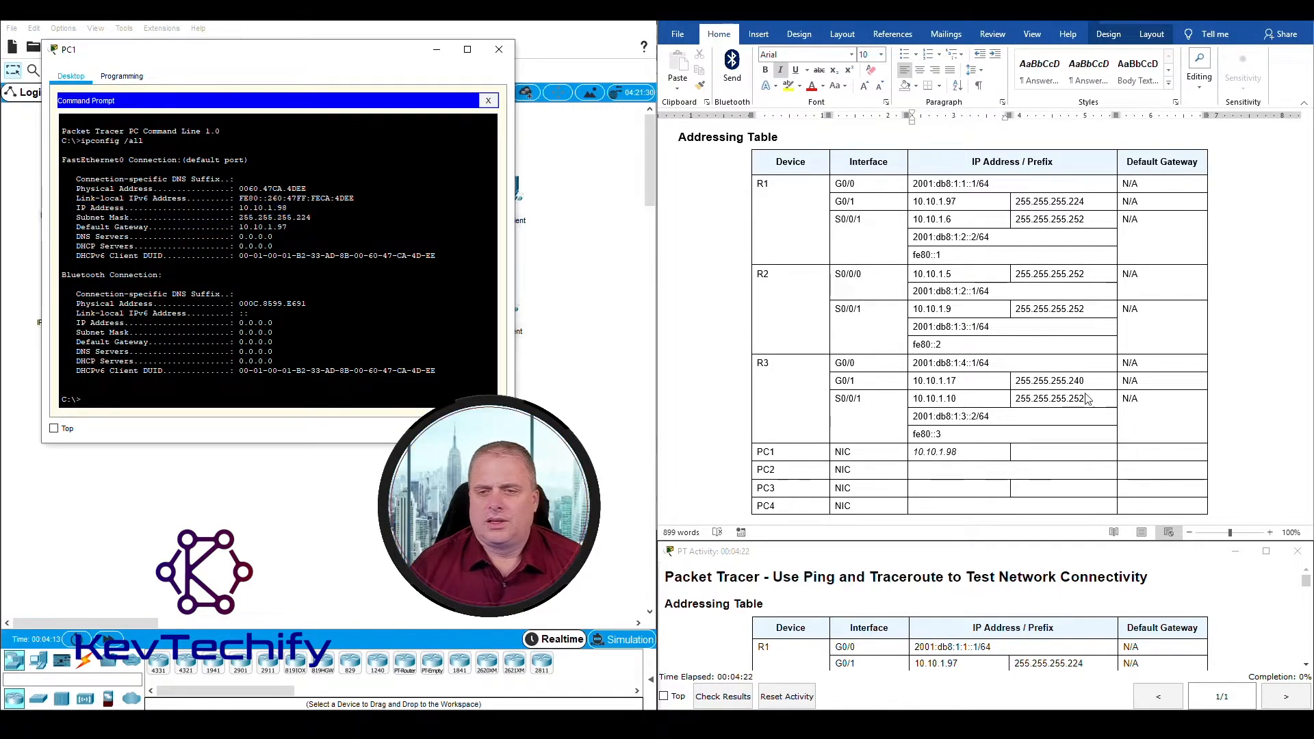
Step: Enter 255.255.255.224 as PC1's subnet mask in the addressing table
click(1035, 454)
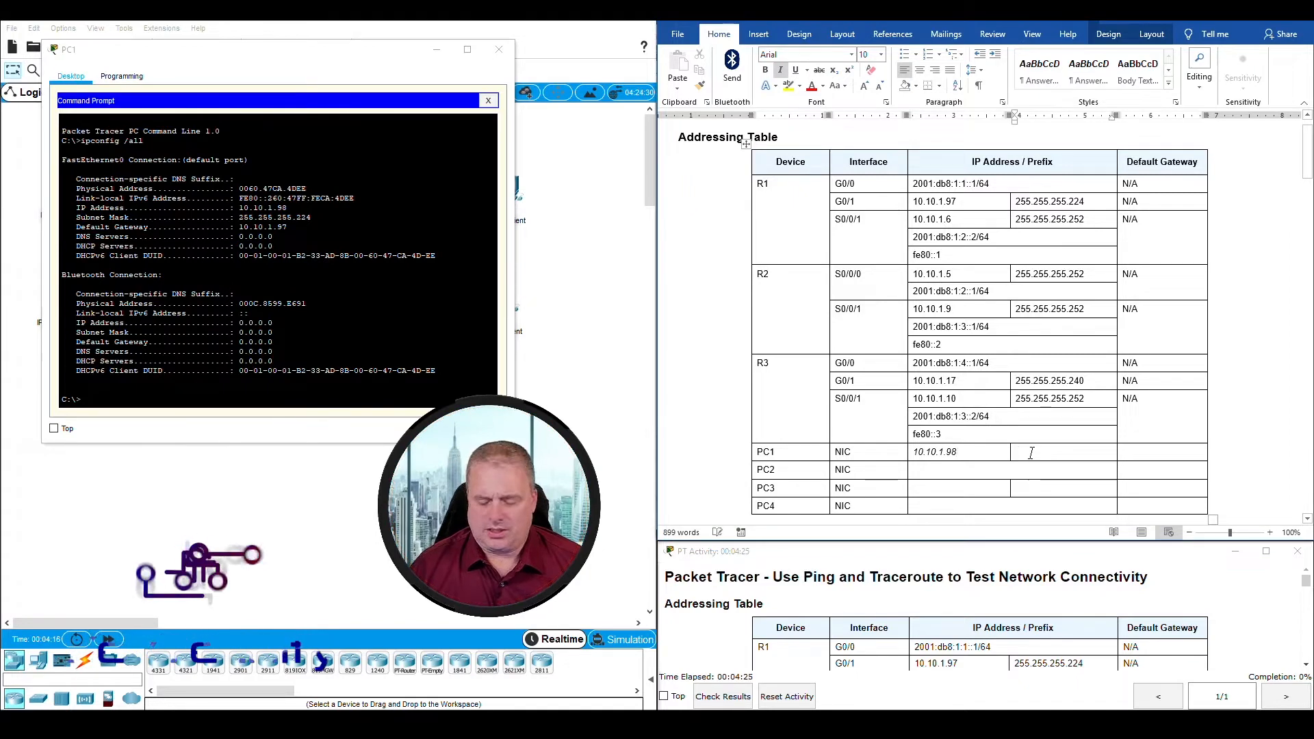
text(255.2)
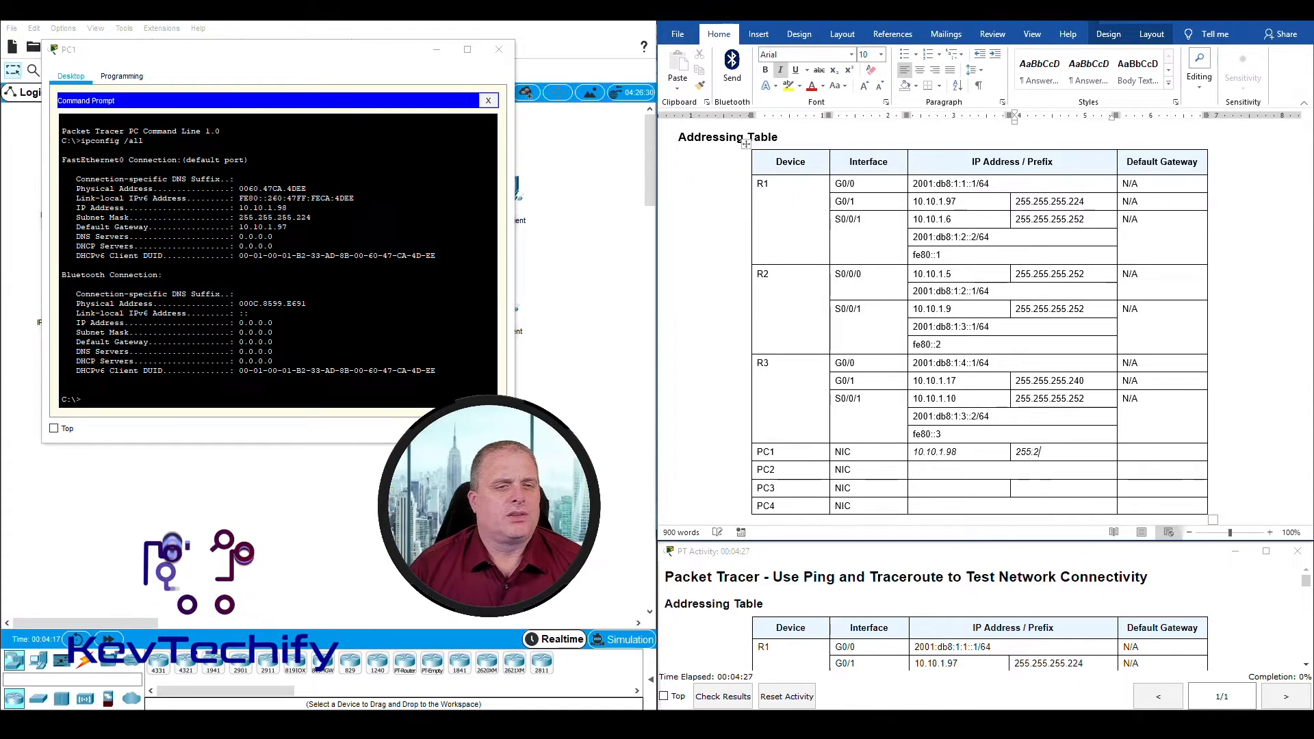
text(55.255.2)
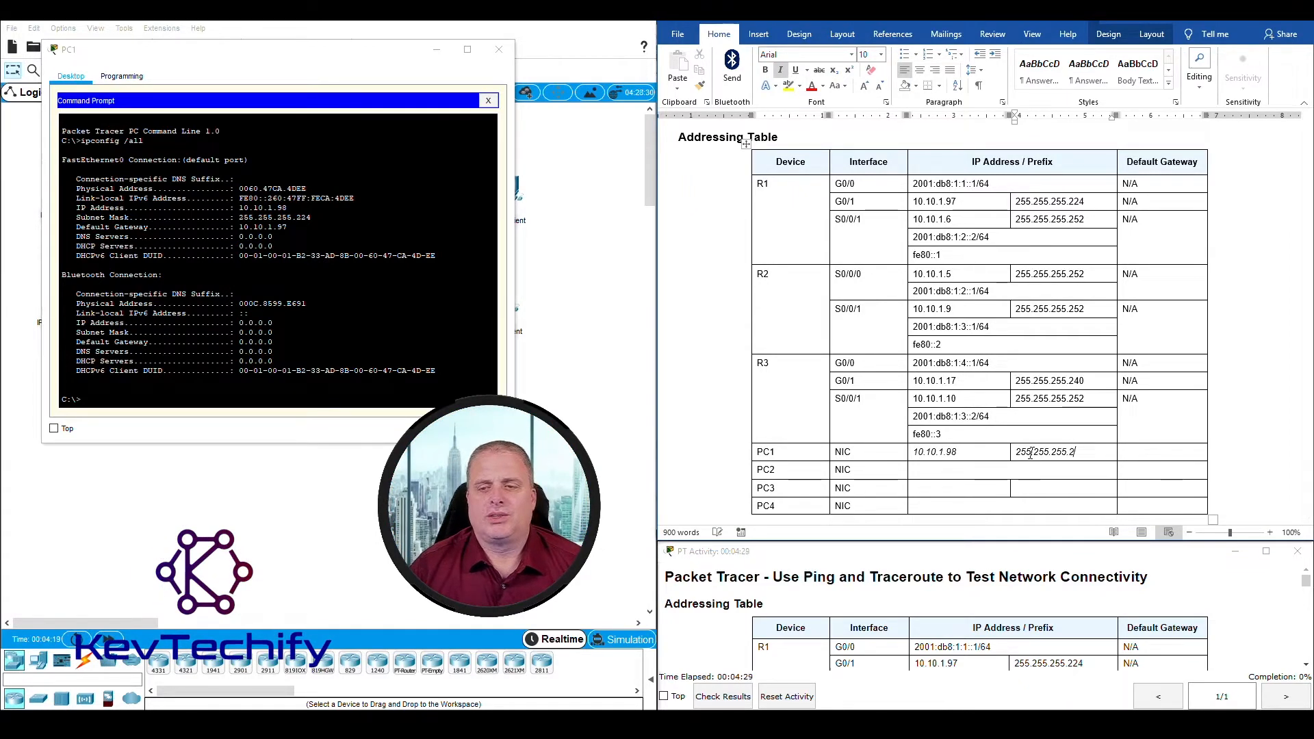
text(24)
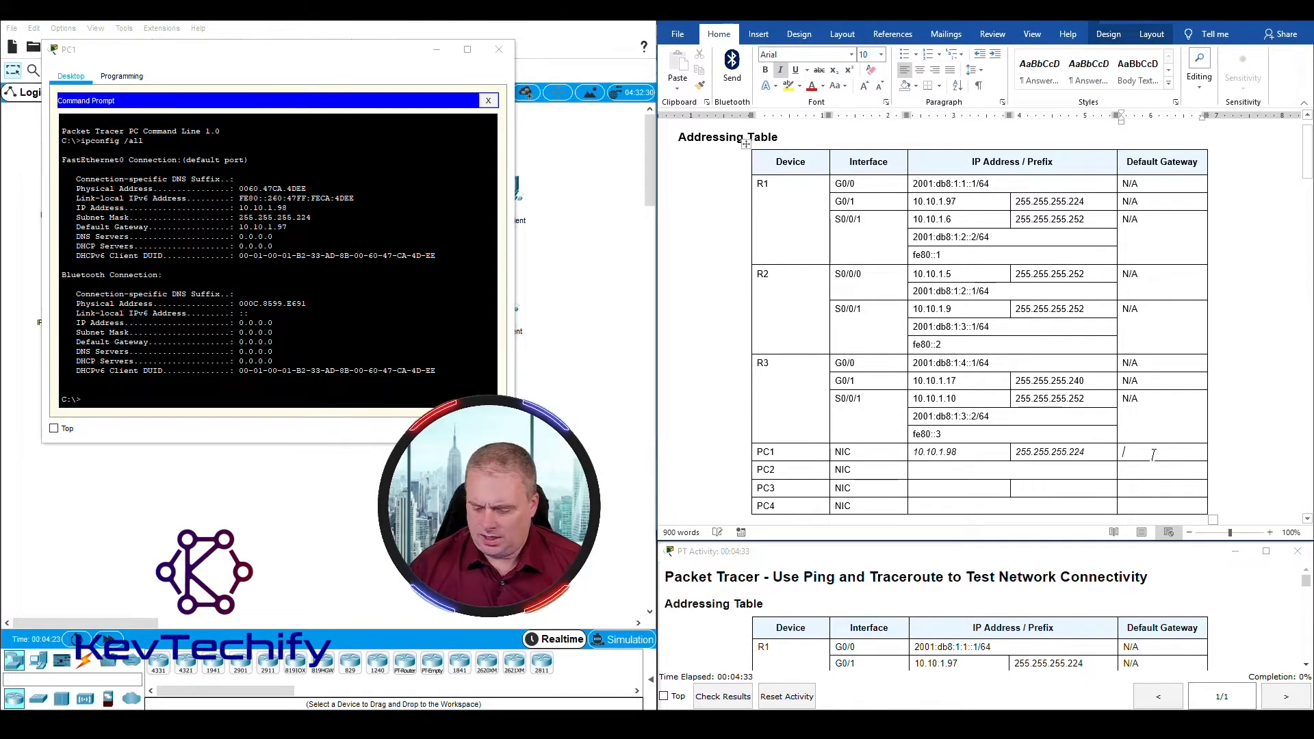
text(10.10.1)
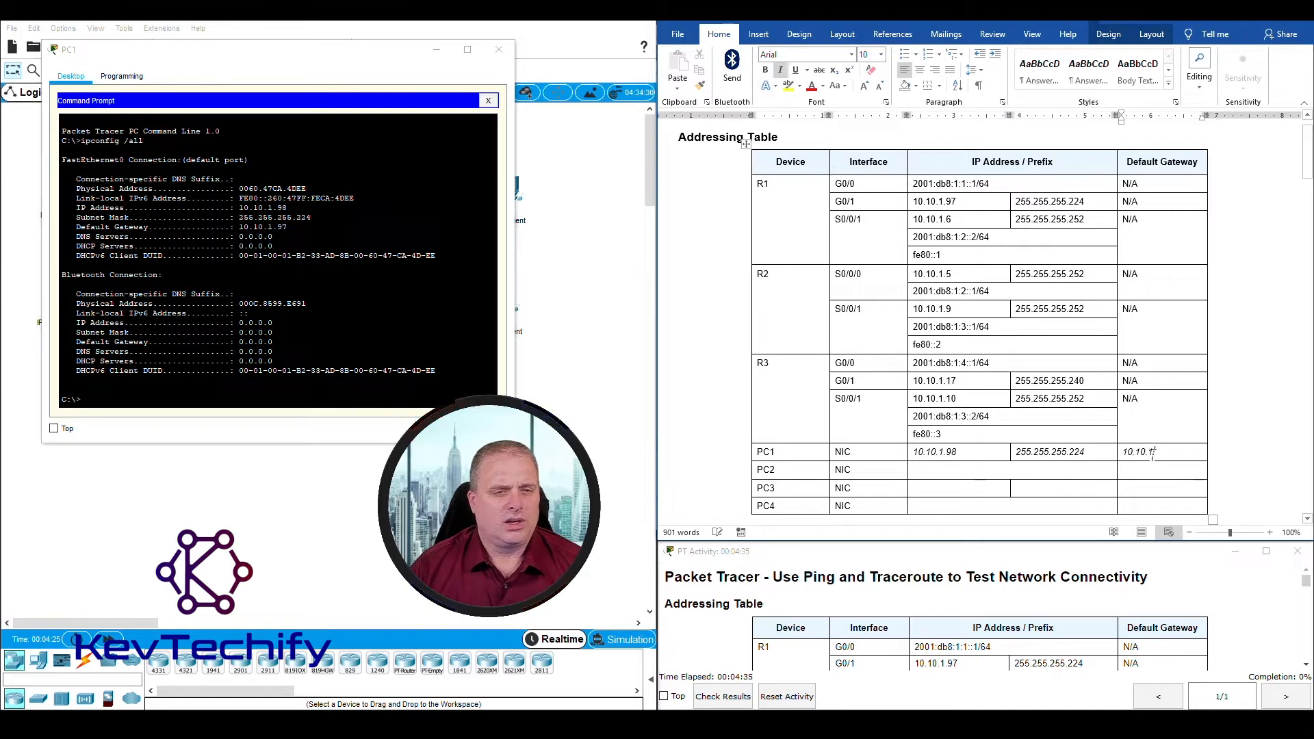
text(.9)
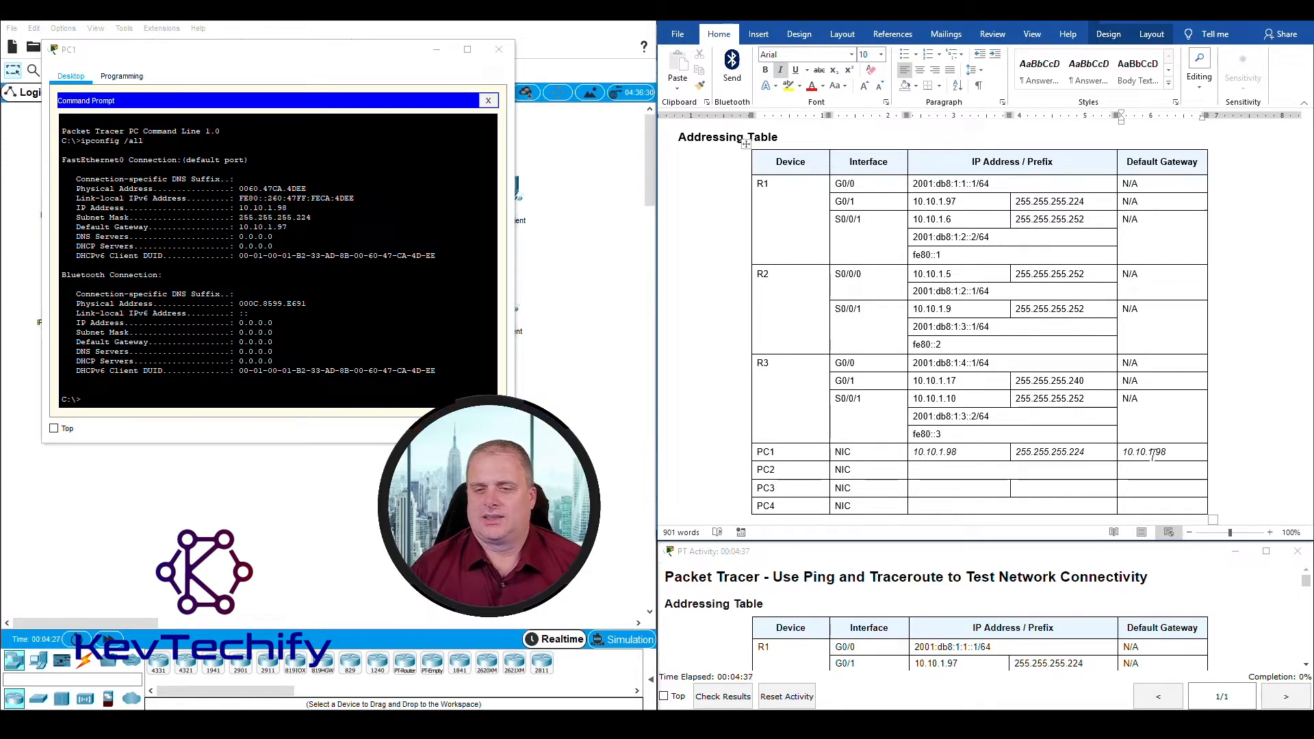
text(8)
Step: Close PC1's window and open PC3's Command Prompt in a moved and widened window, following instruction c of Step 1
scroll(698, 255, down, 10)
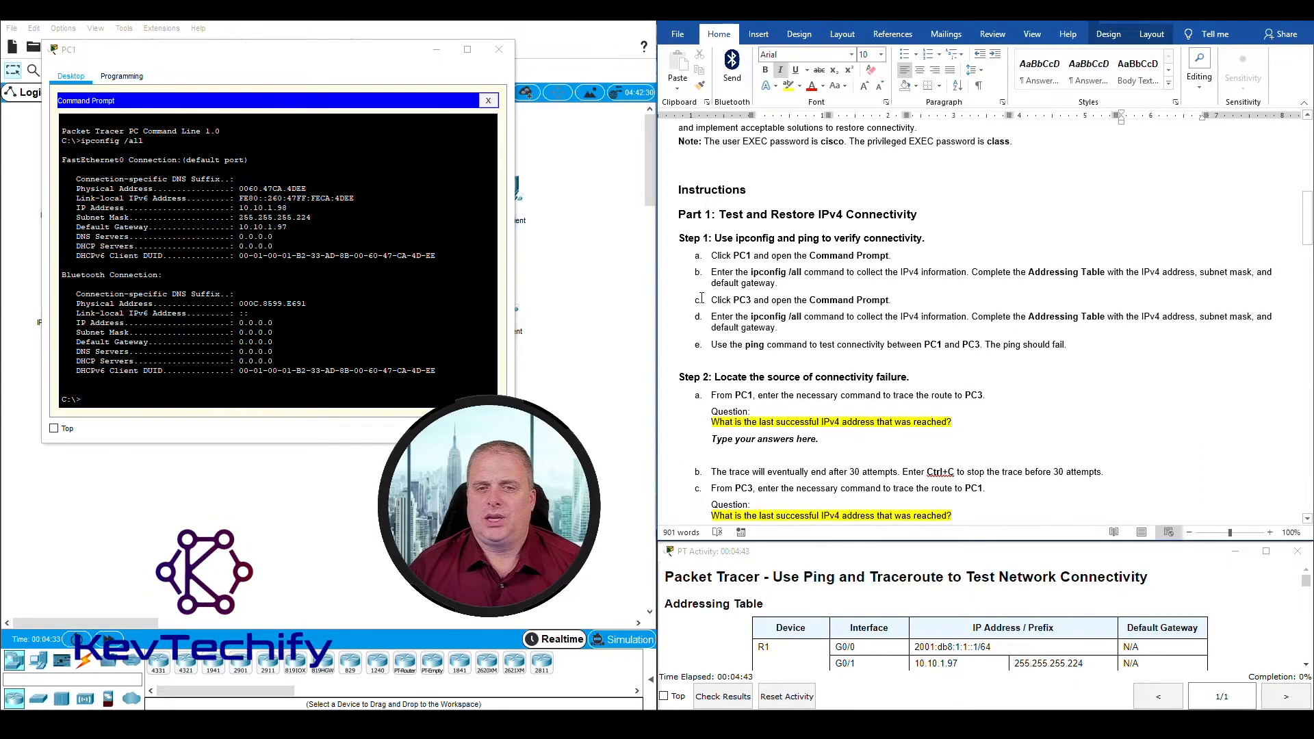
drag(726, 299, 897, 299)
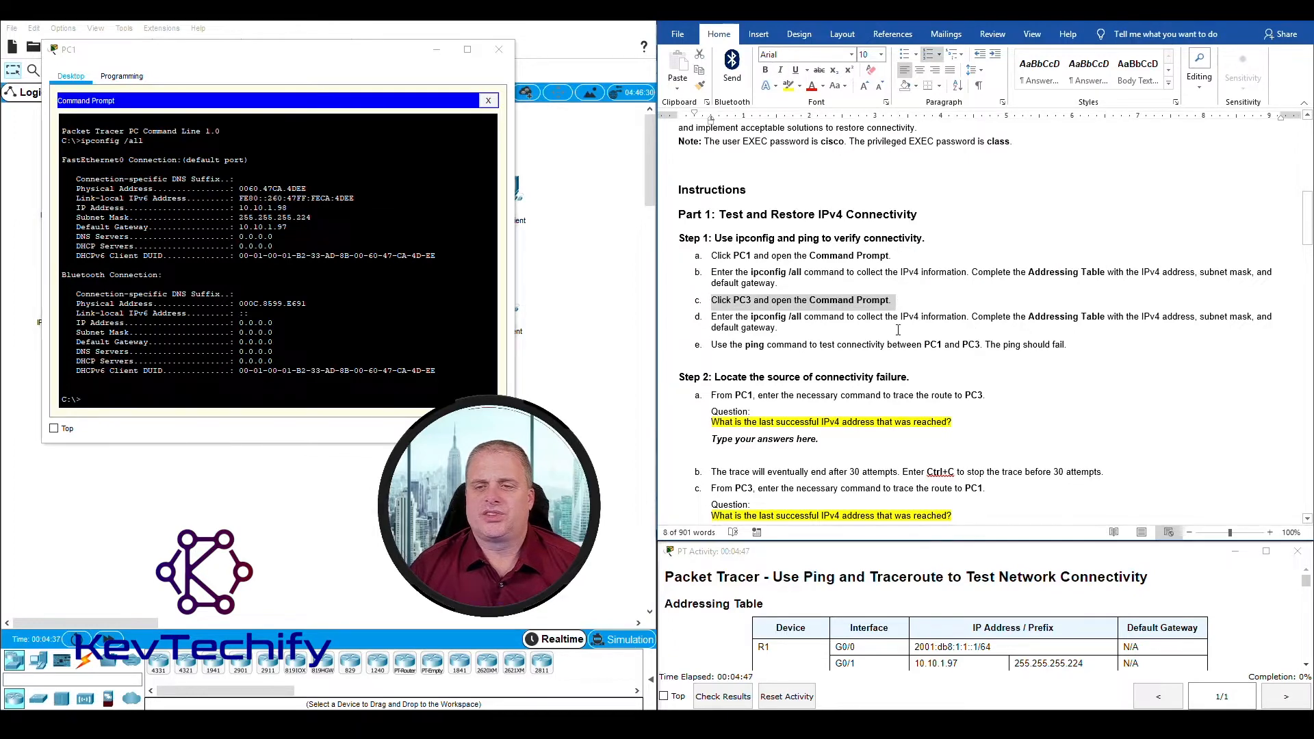
click(498, 49)
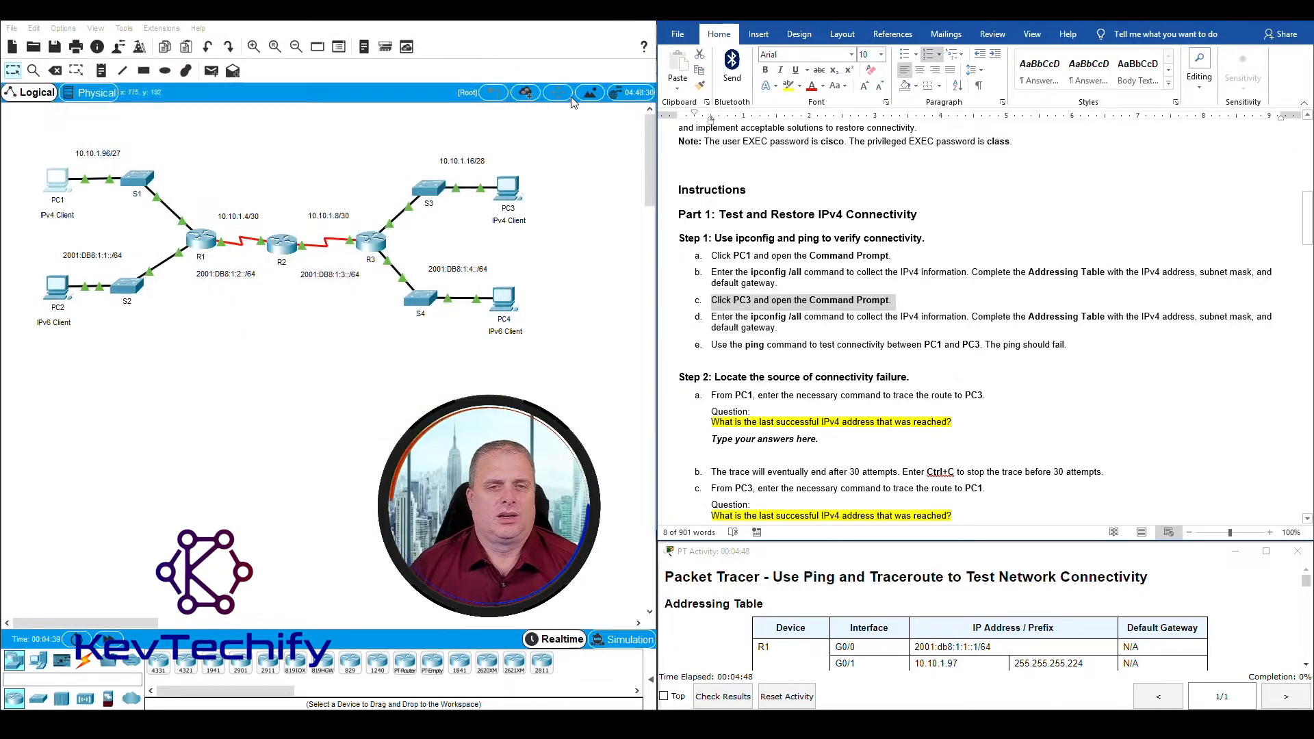
click(510, 195)
drag(641, 155, 217, 39)
drag(425, 165, 556, 165)
click(385, 111)
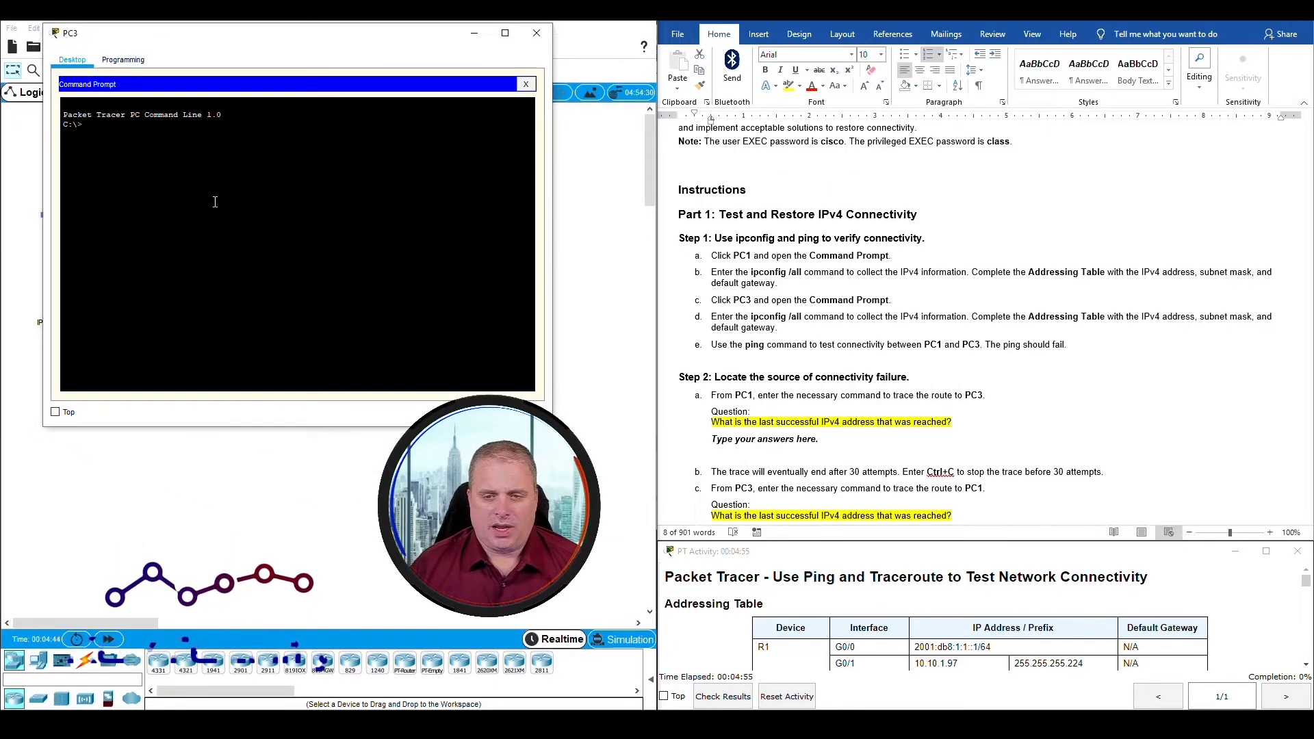
Step: Run ipconfig /all on PC3 and highlight the IP address, subnet mask and default gateway lines in its output
text(ip)
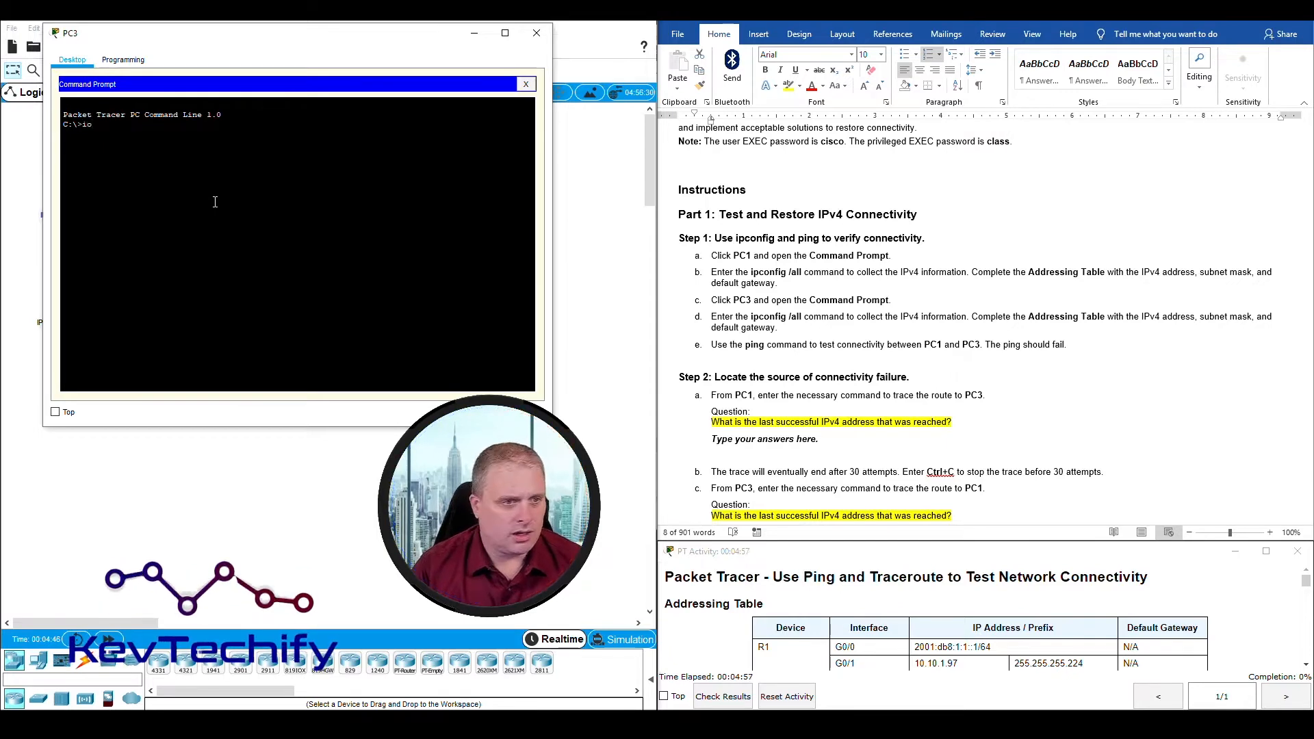
text(config /all)
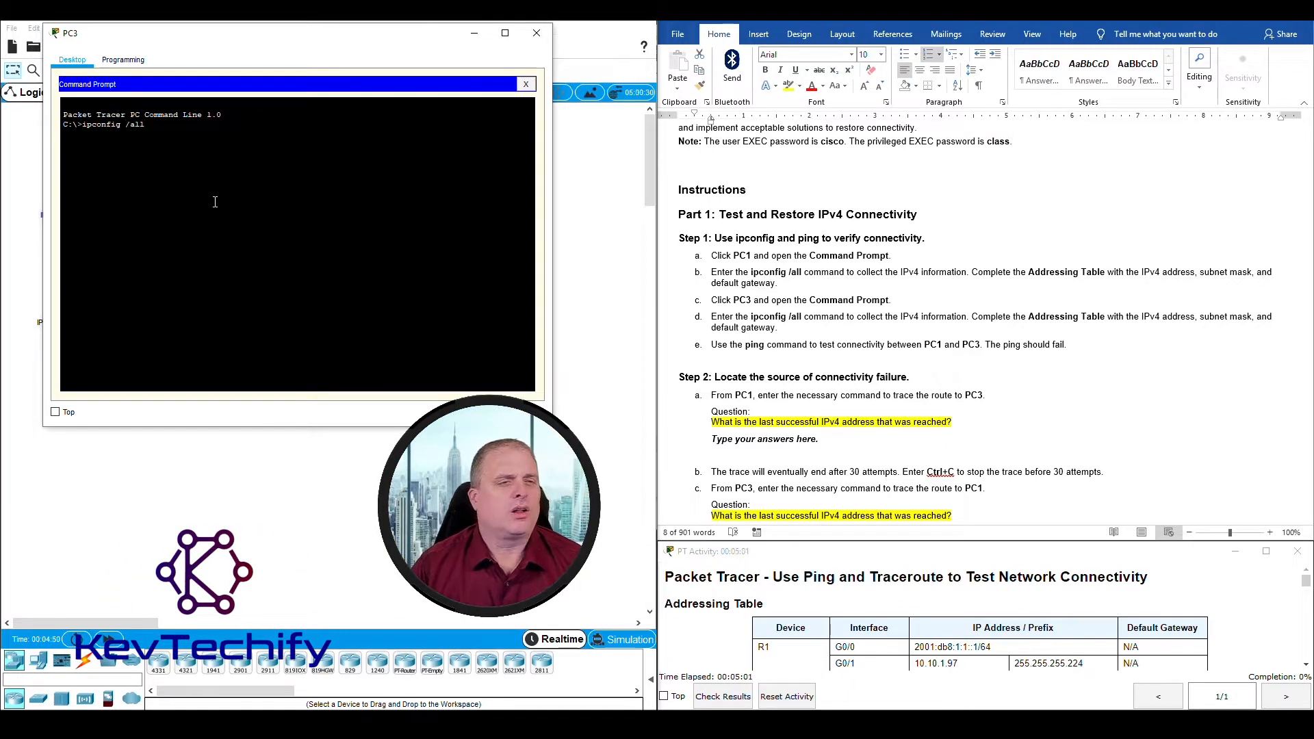
key(Return)
key(space)
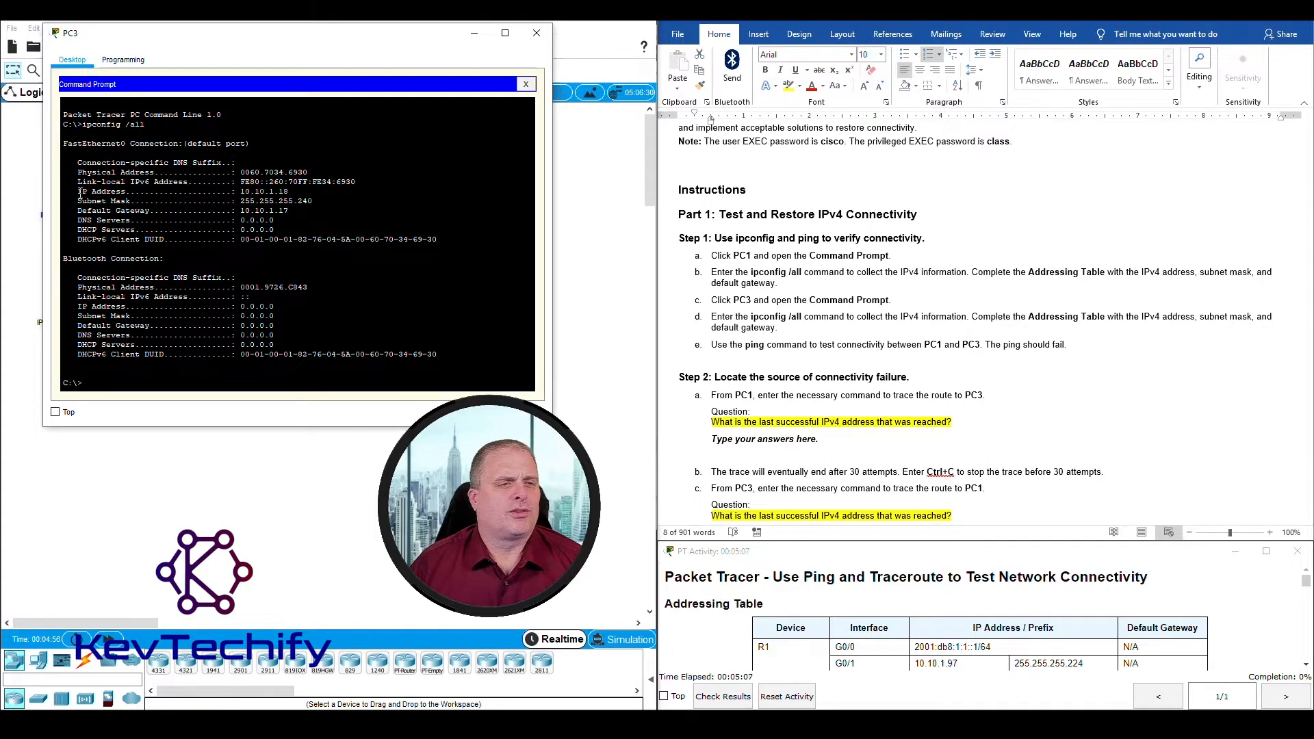
drag(79, 193, 323, 209)
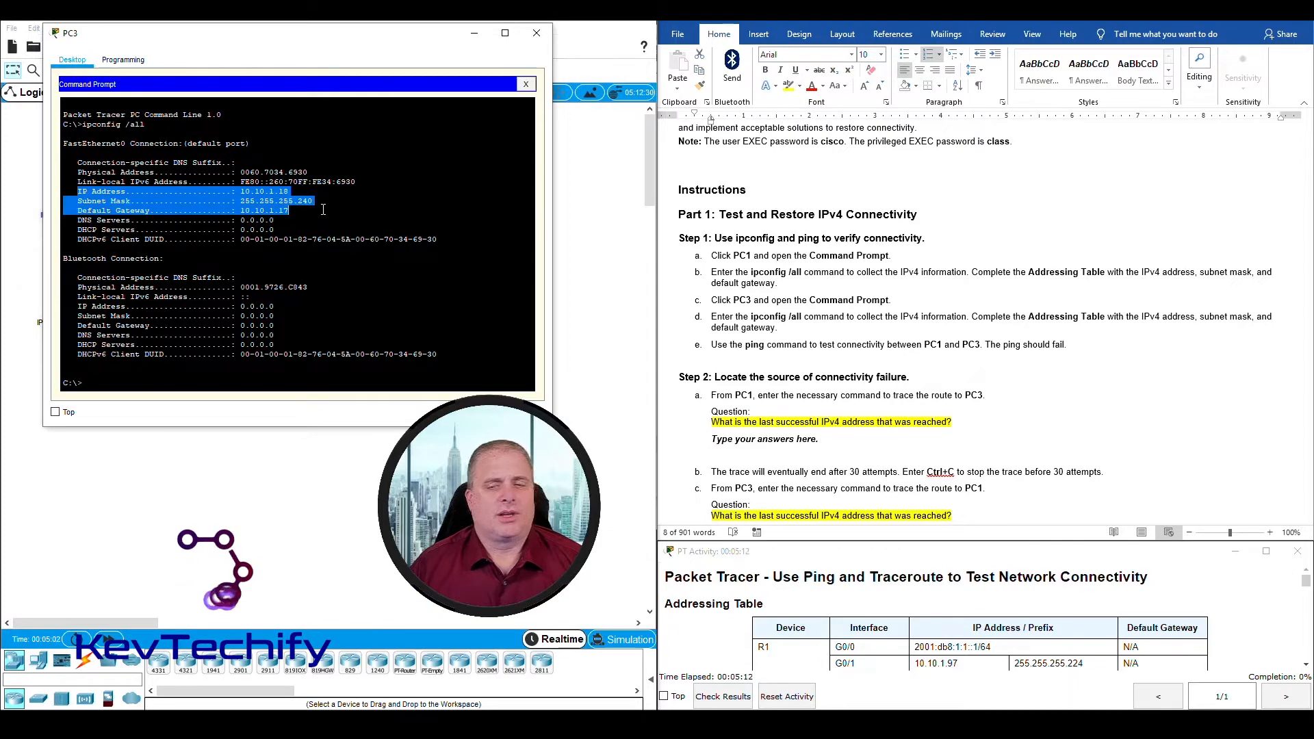
Step: Enter 10.10.1.18 as PC3's IP address in the addressing table
scroll(1043, 448, up, 8)
scroll(1042, 447, down, 1)
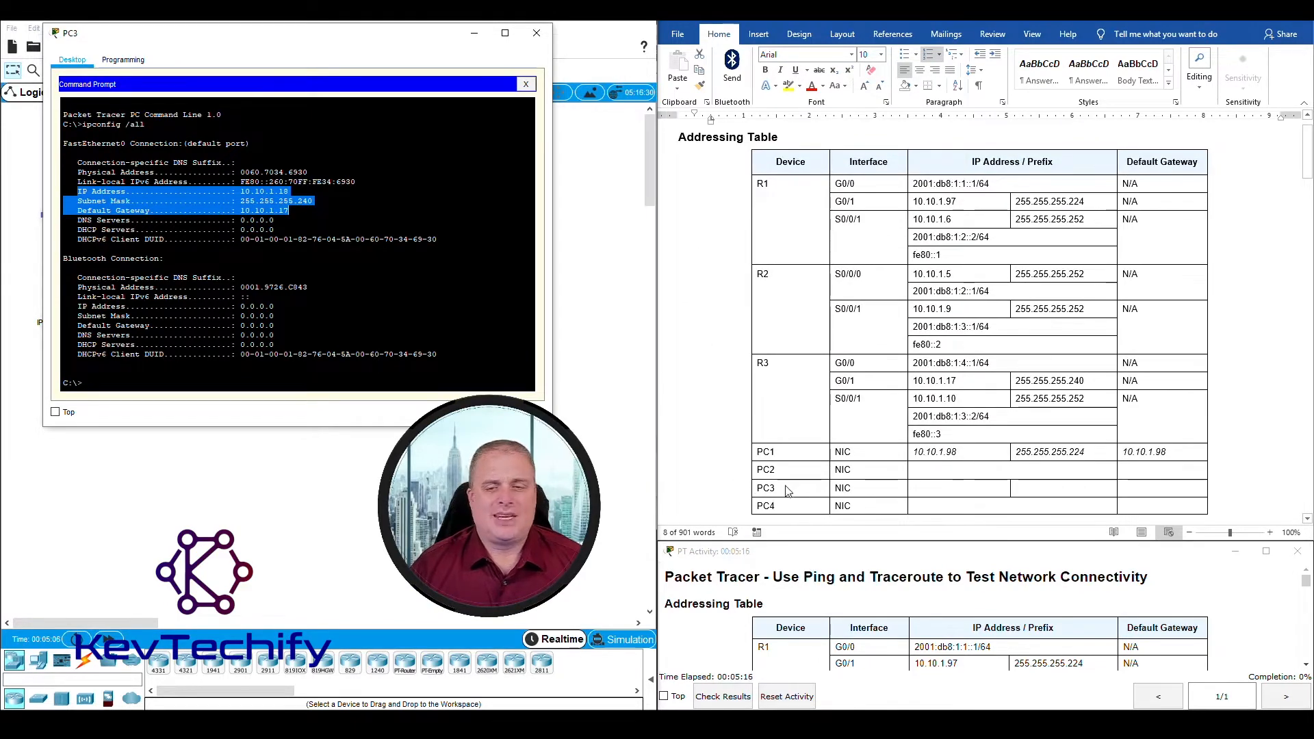
click(919, 487)
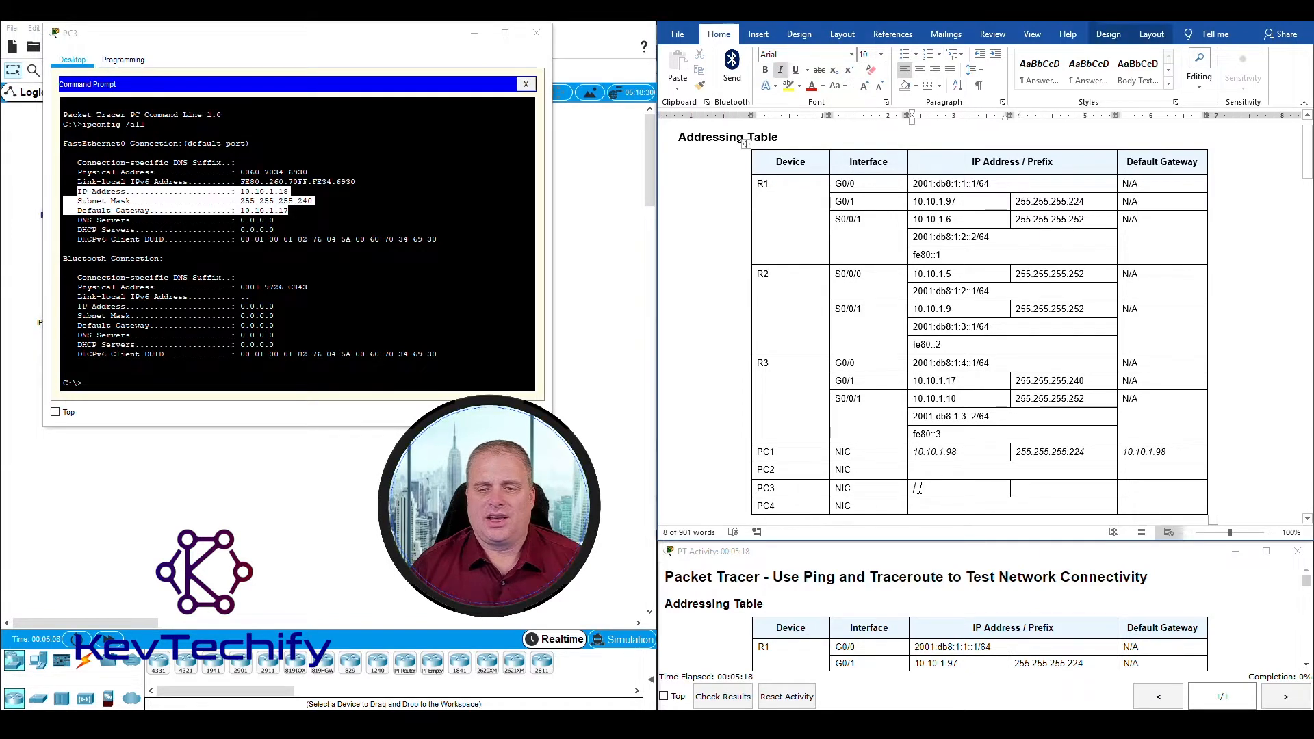
text(10)
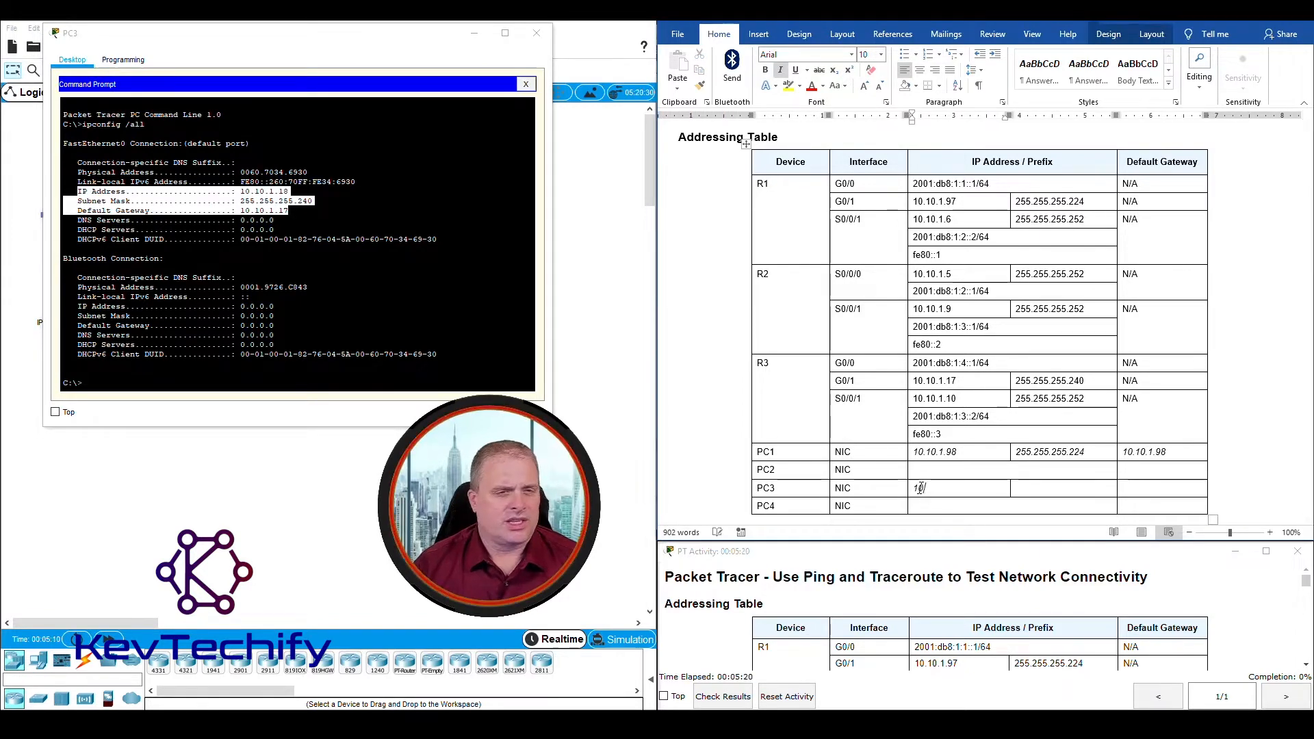
text(.10.1.)
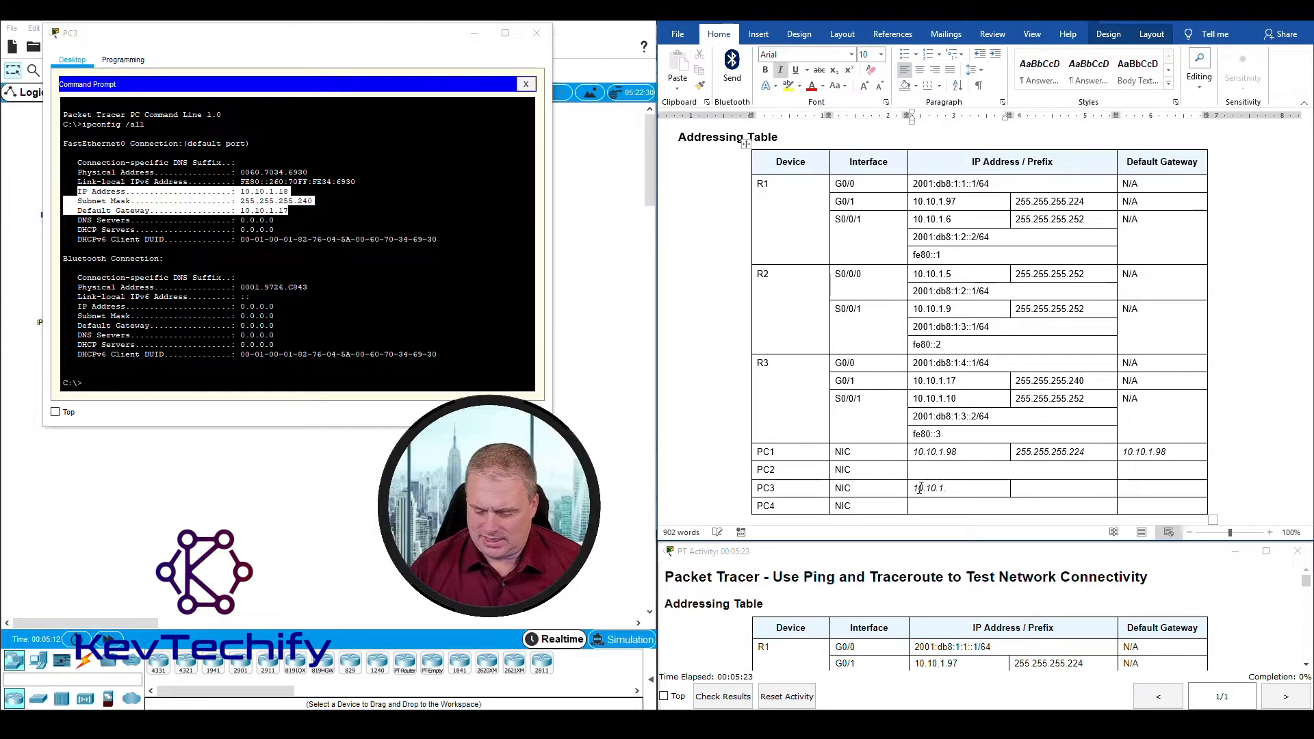
text(18)
key(Tab)
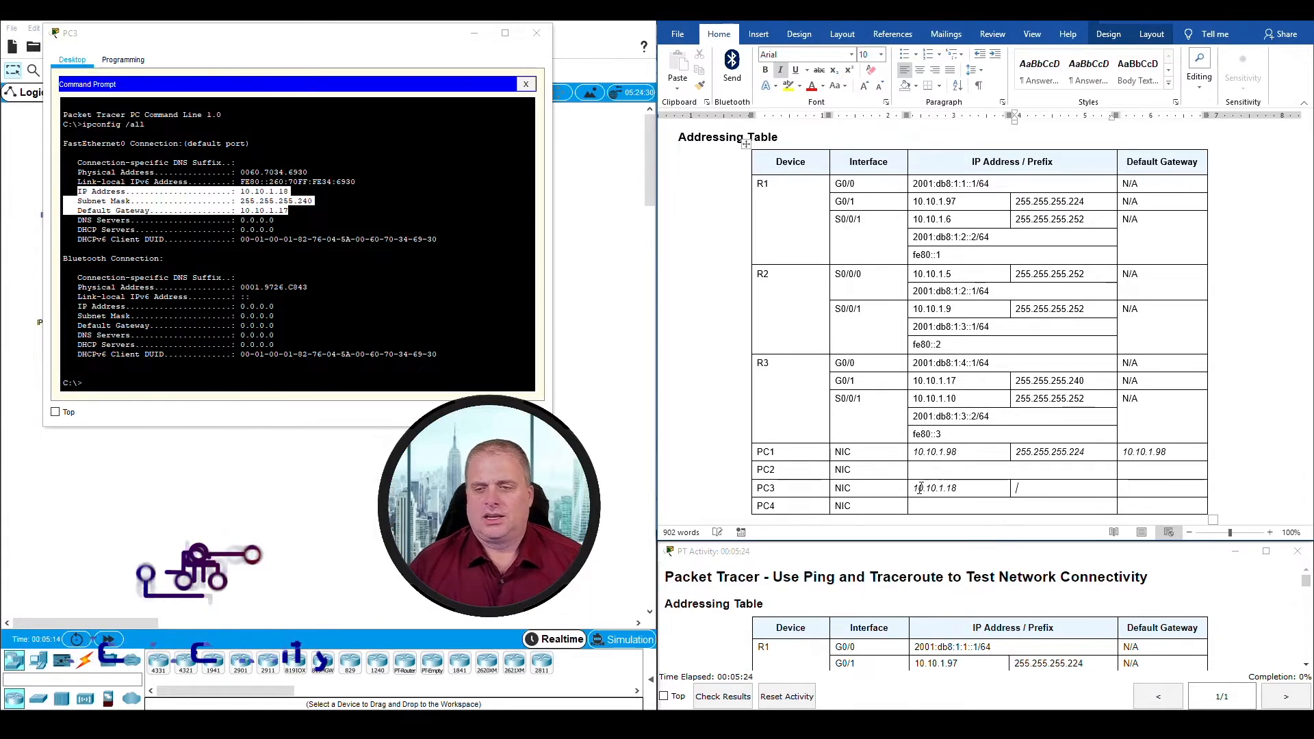
Step: Enter 255.255.255.240 as PC3's subnet mask and 10.10.1.17 as its default gateway in the addressing table
text(255)
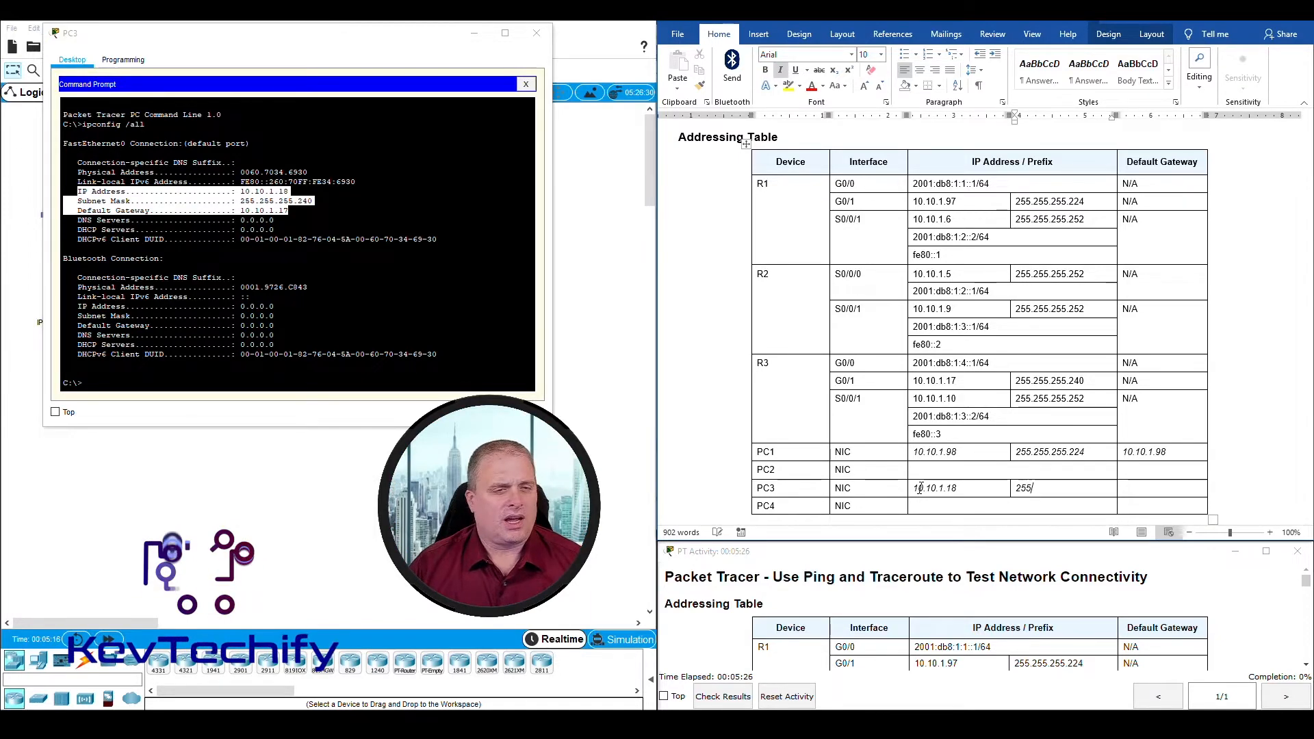
text(.255.255.240)
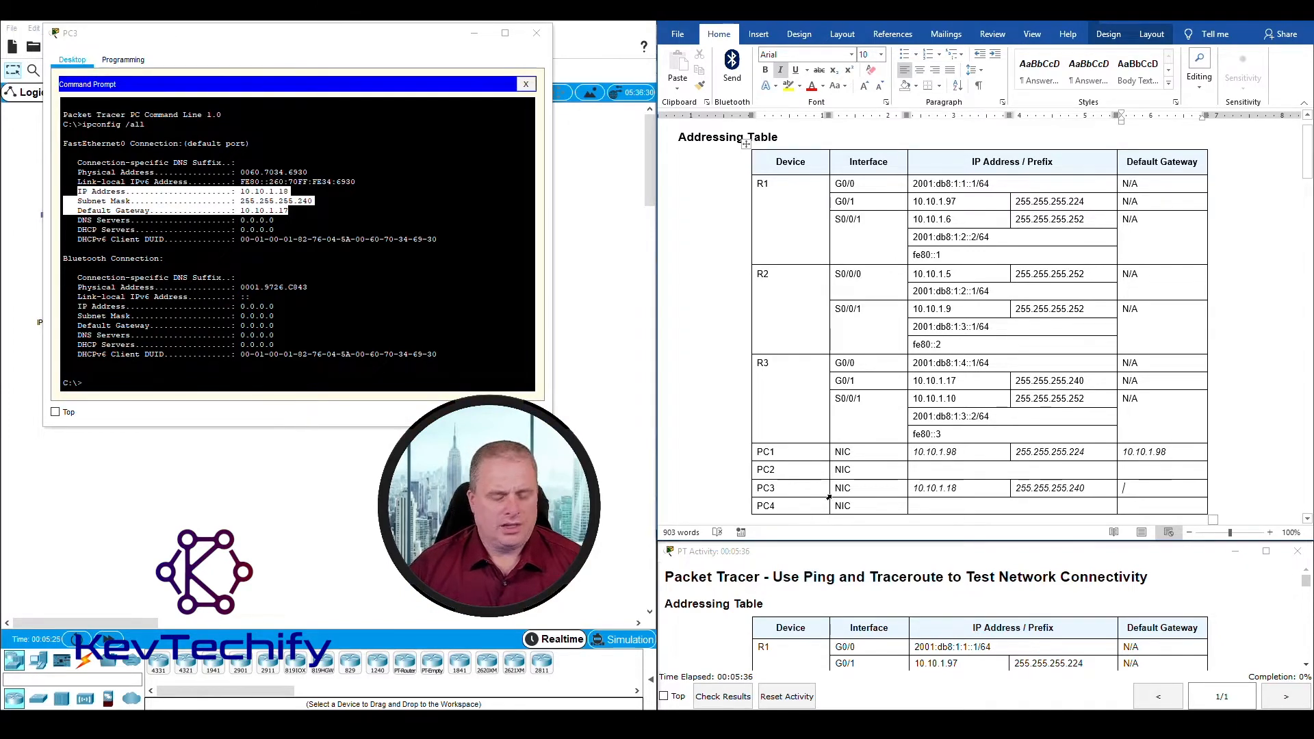
text(.10.1.17)
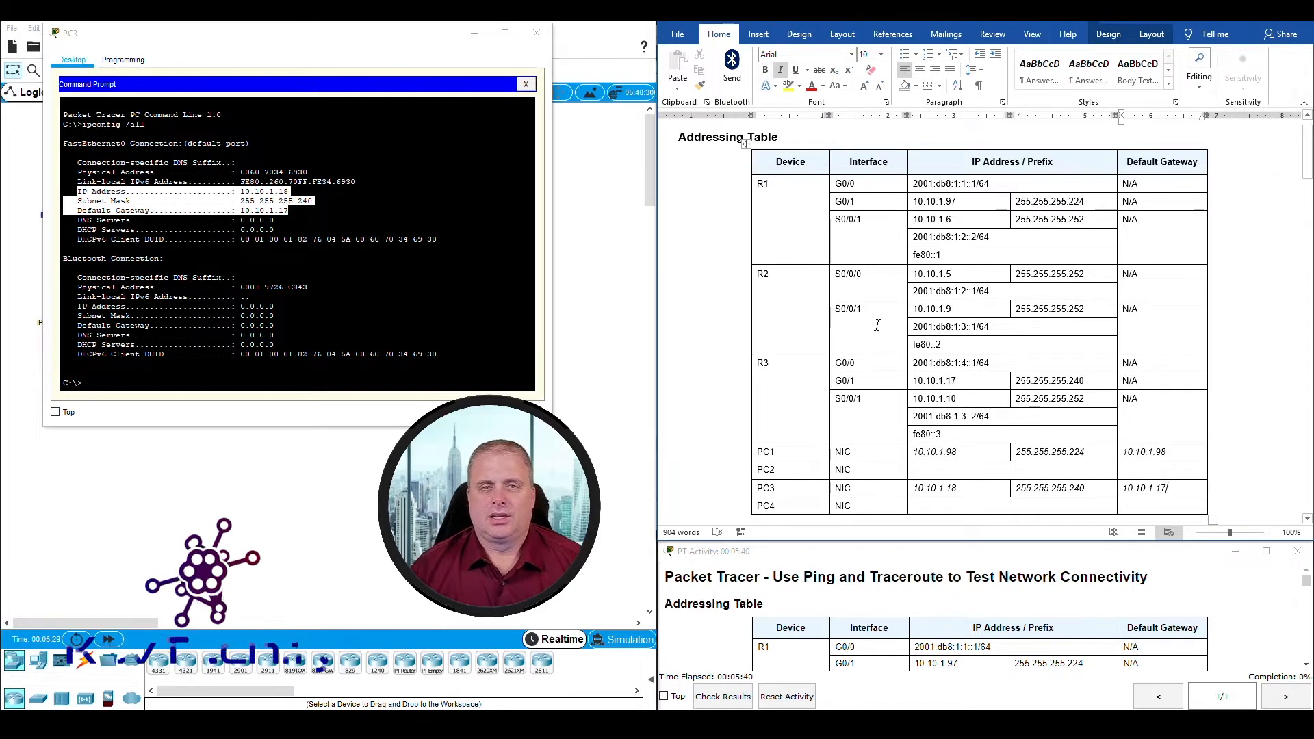
Step: Close PC3's window and open PC1's Command Prompt in a moved and widened window, following instruction e of Step 1
scroll(881, 330, down, 6)
scroll(881, 329, down, 6)
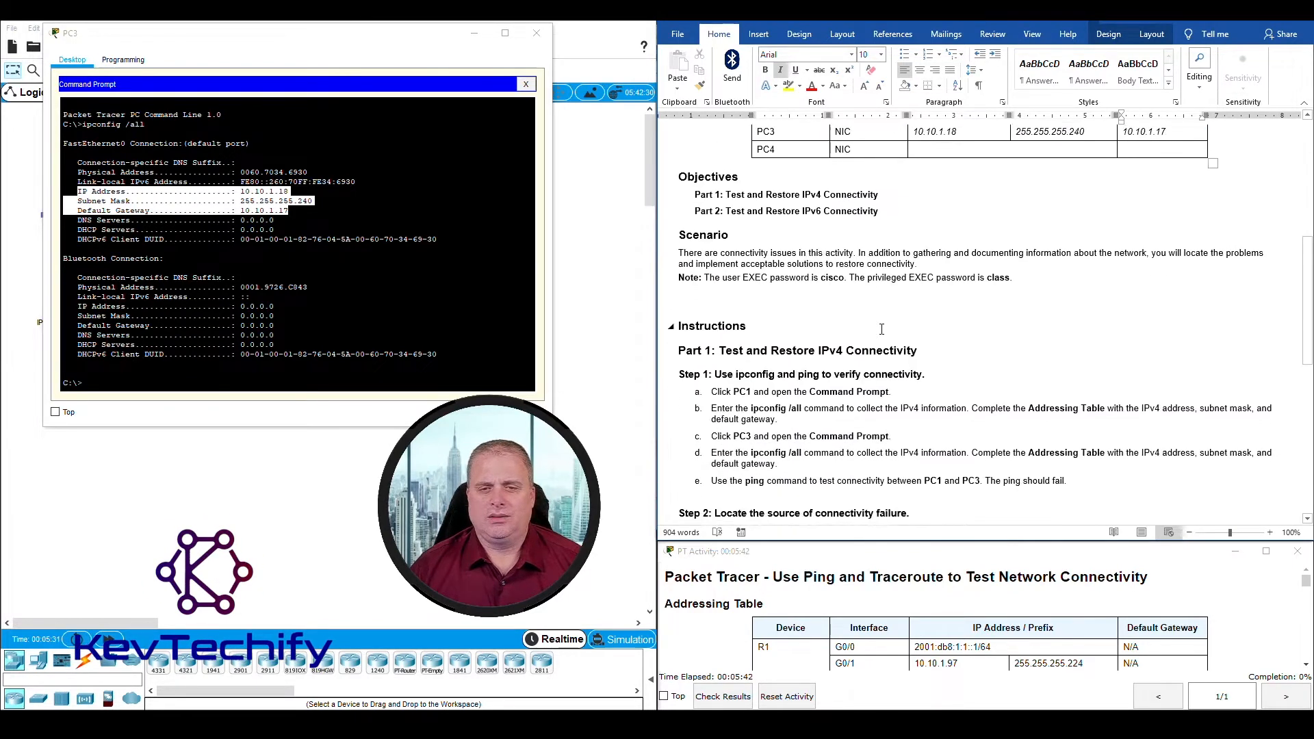
scroll(877, 329, down, 1)
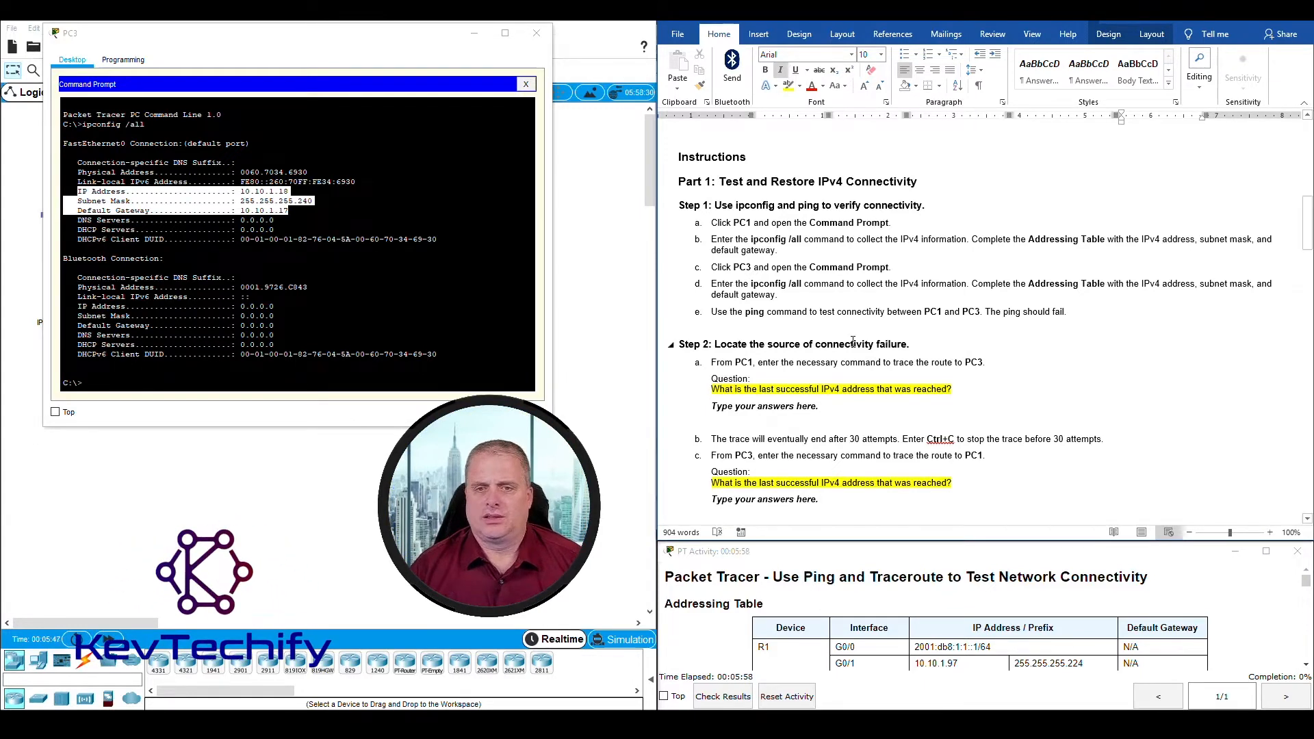
click(429, 304)
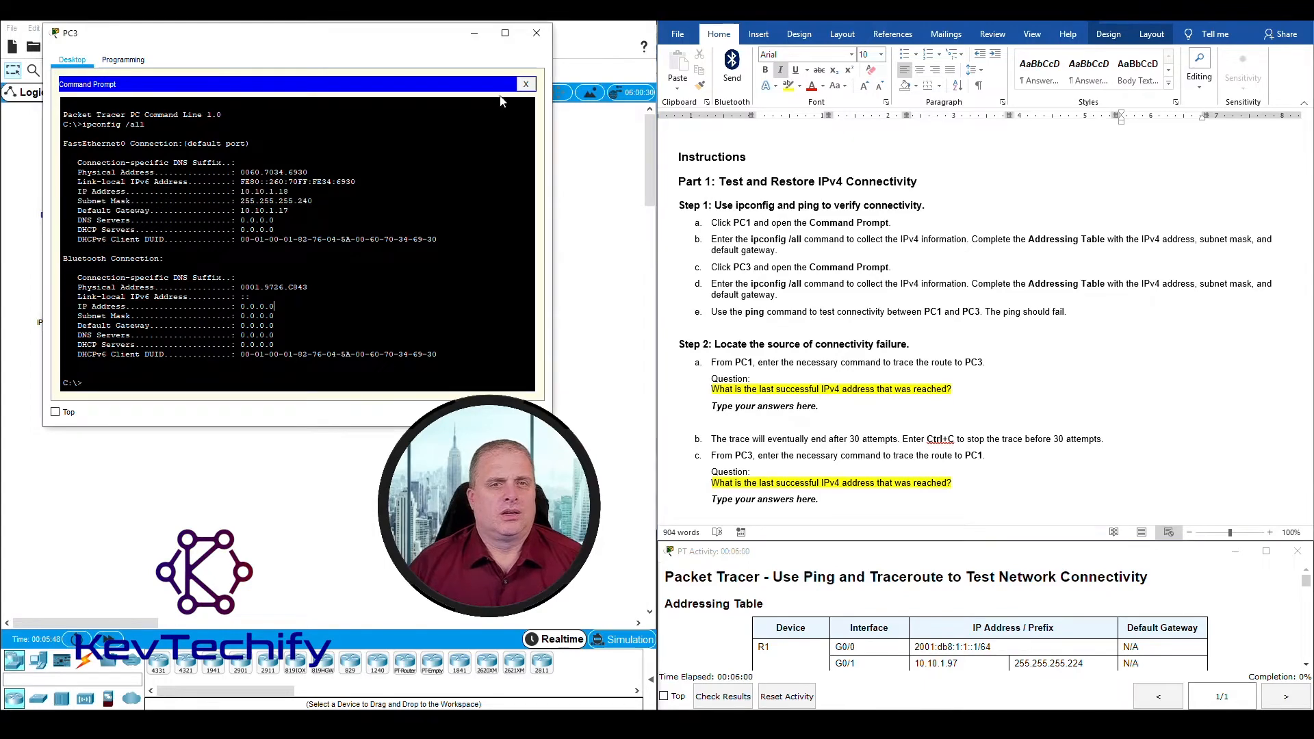
click(537, 35)
click(52, 176)
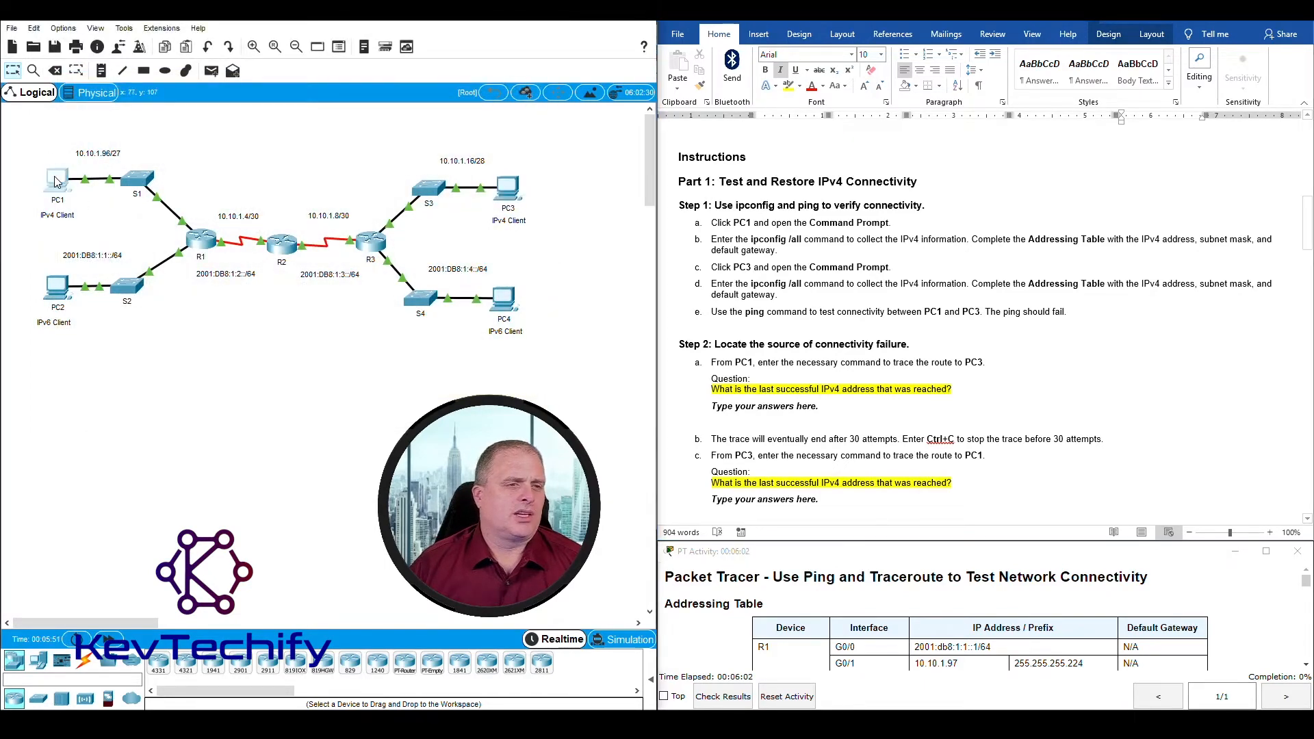
click(771, 233)
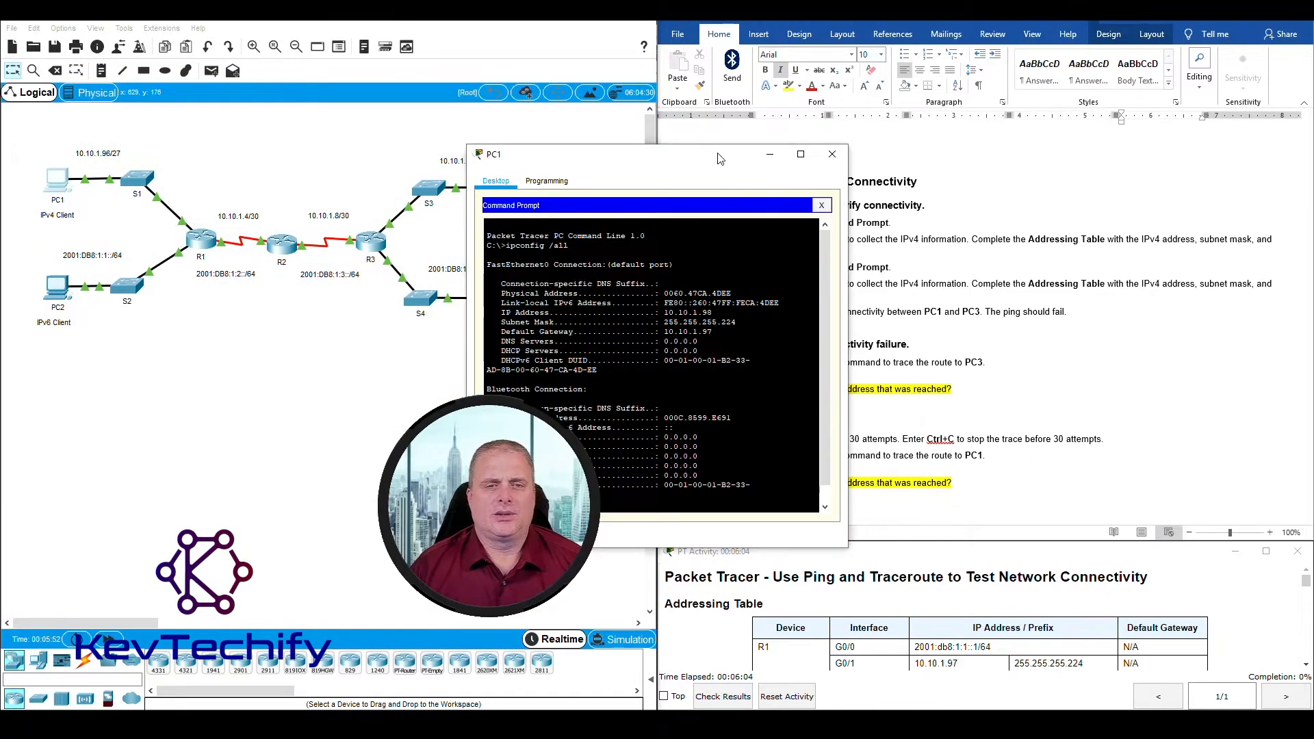
drag(616, 154, 160, 36)
drag(392, 164, 526, 164)
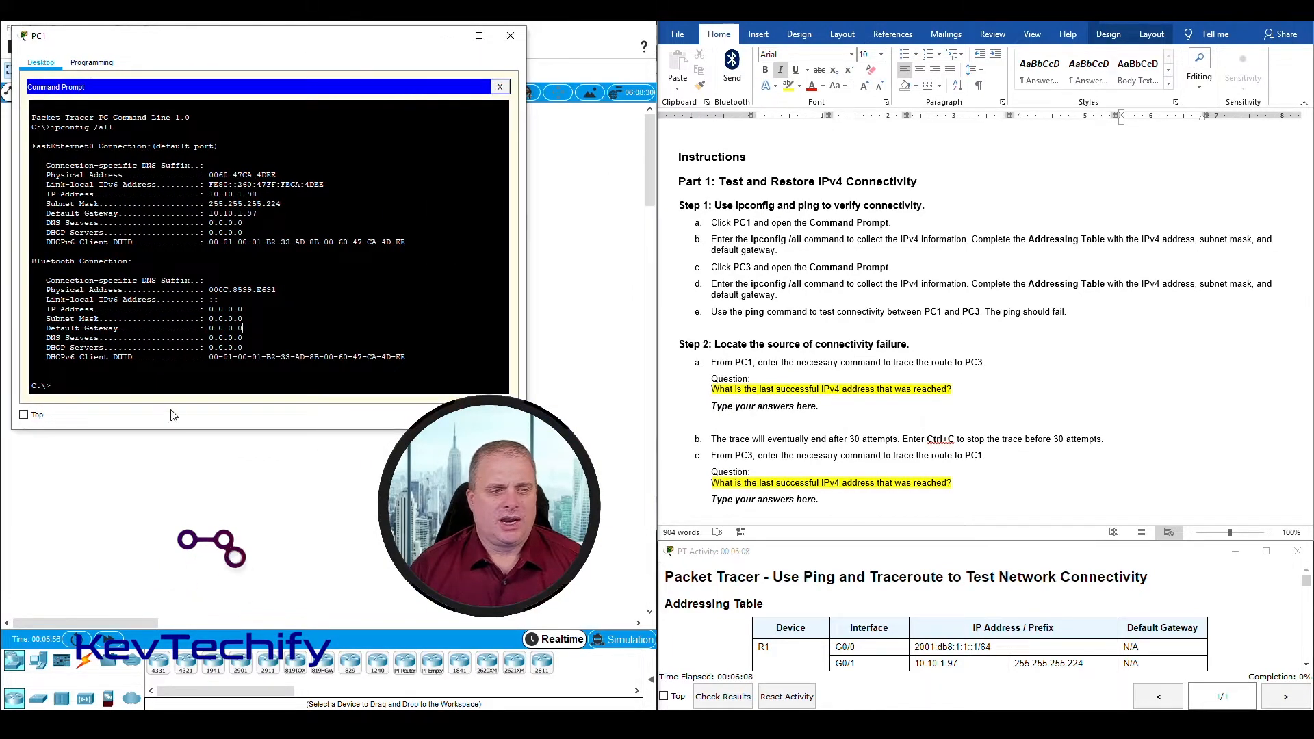
Step: Look up PC3's address in the addressing table, ping 10.10.1.8 from PC1, and highlight the packet statistics line
text(ping)
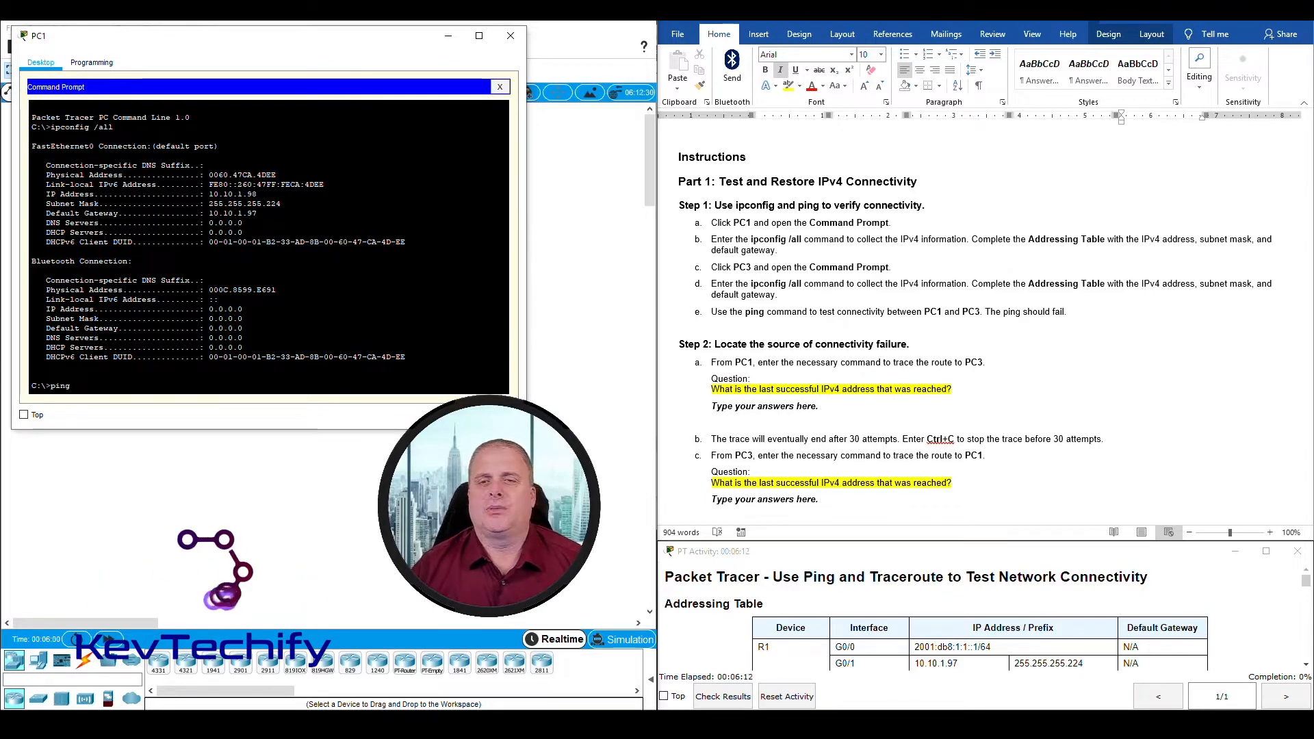
scroll(843, 368, up, 8)
scroll(843, 368, up, 4)
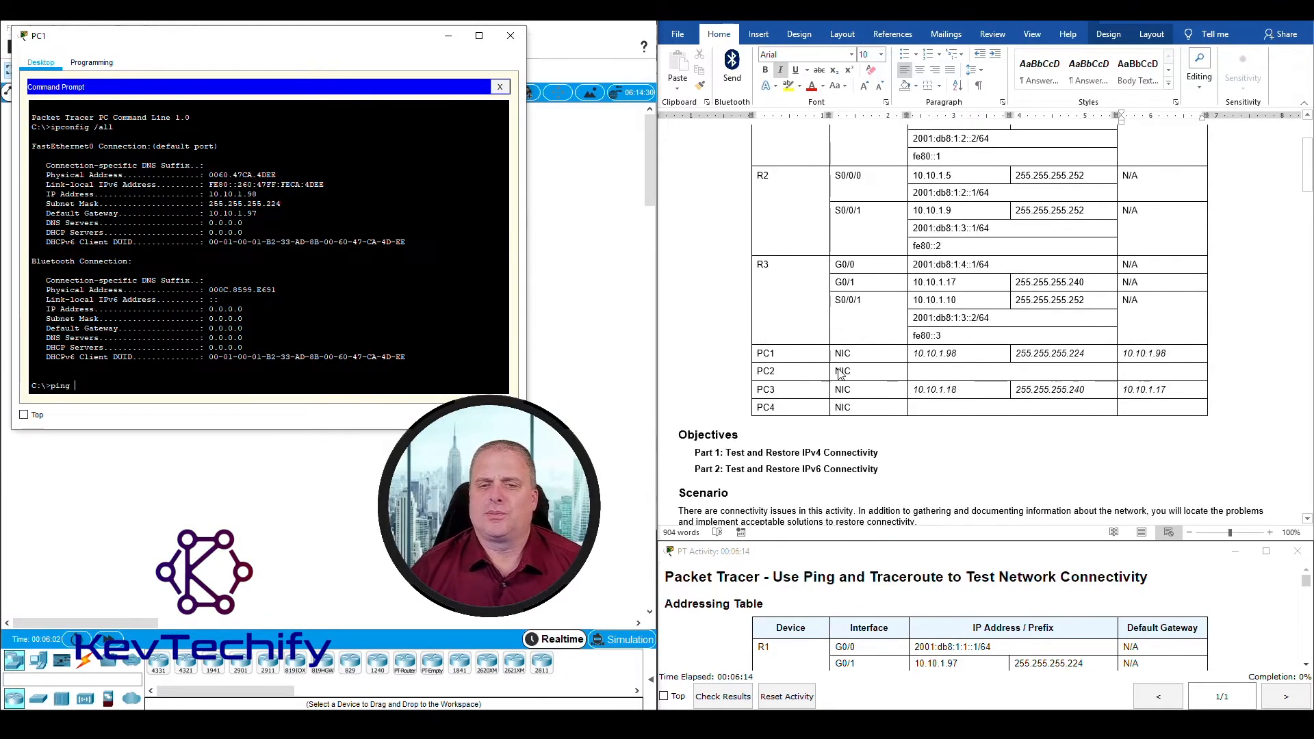
click(948, 395)
double_click(958, 387)
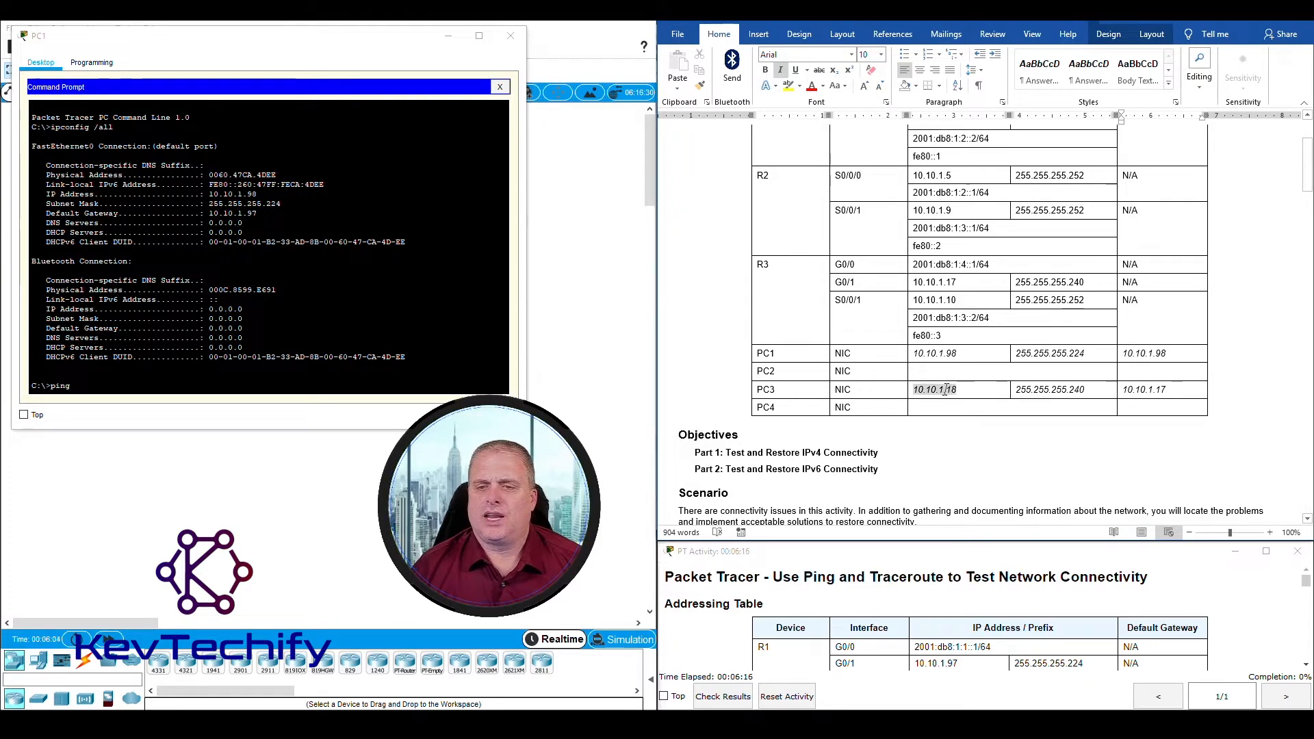
drag(913, 389, 943, 390)
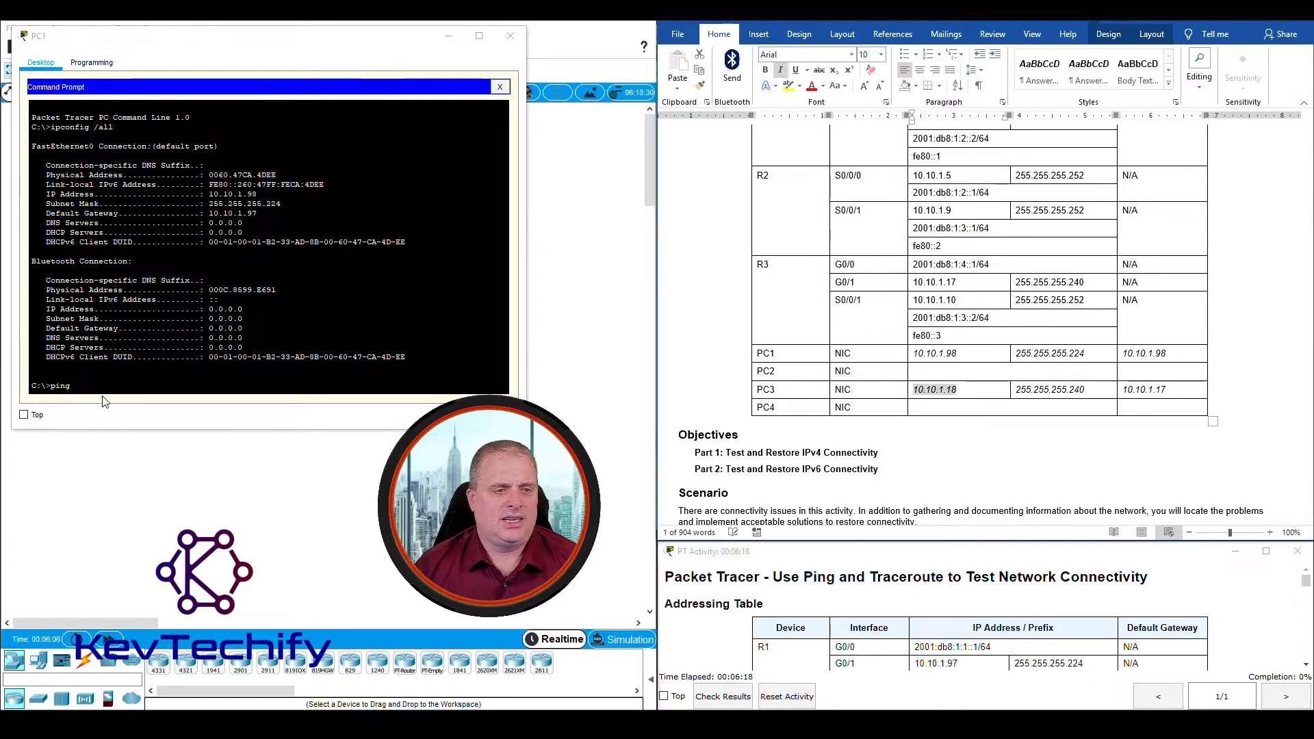
click(122, 385)
text(10.10.)
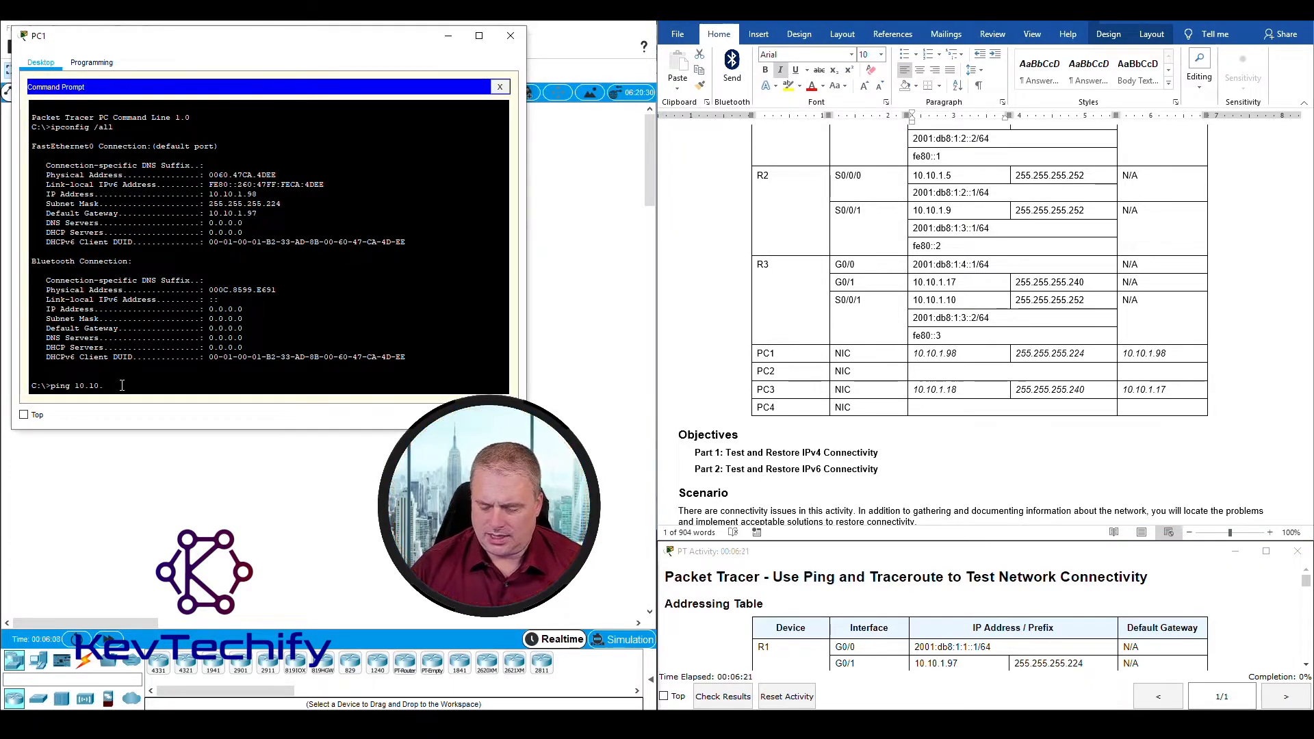
text(1.8)
key(Return)
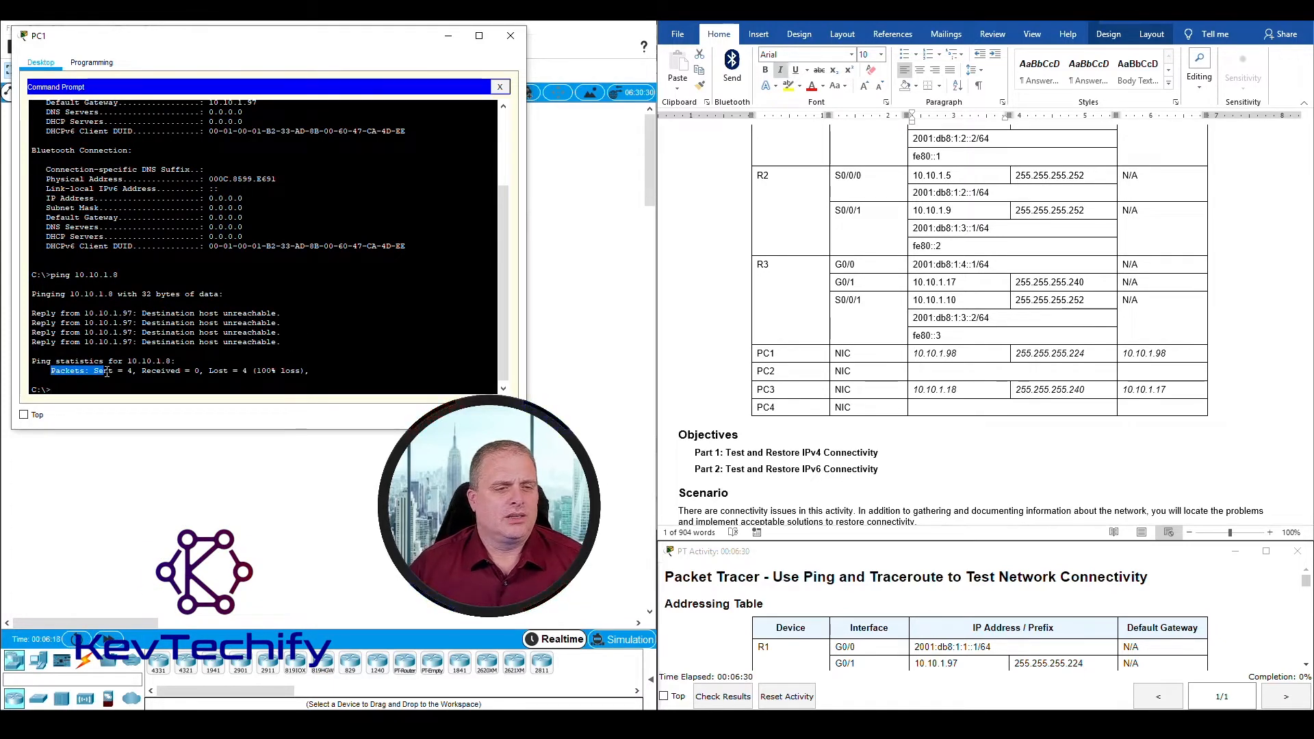
drag(133, 370, 308, 369)
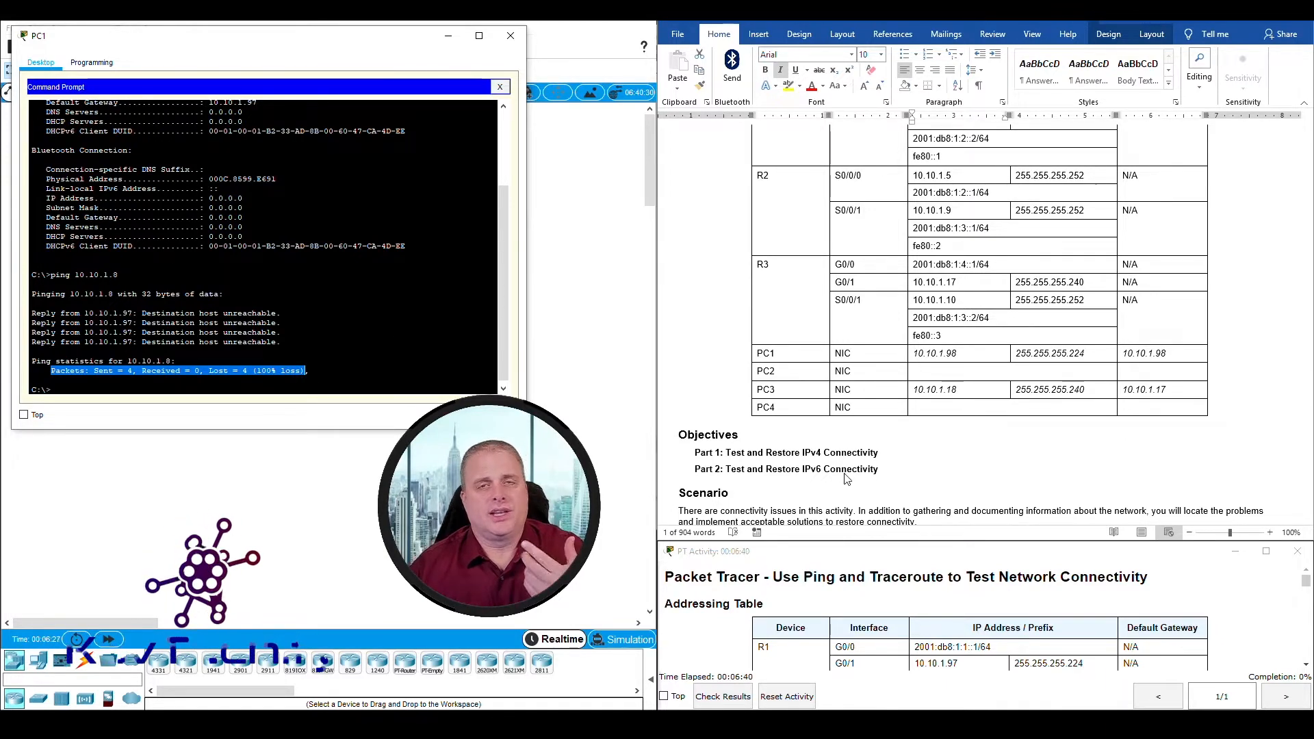
Step: Trace the route to 10.10.1.8 from PC1's Command Prompt with tracert, following instruction a of Step 2
scroll(843, 444, down, 2)
scroll(843, 443, down, 10)
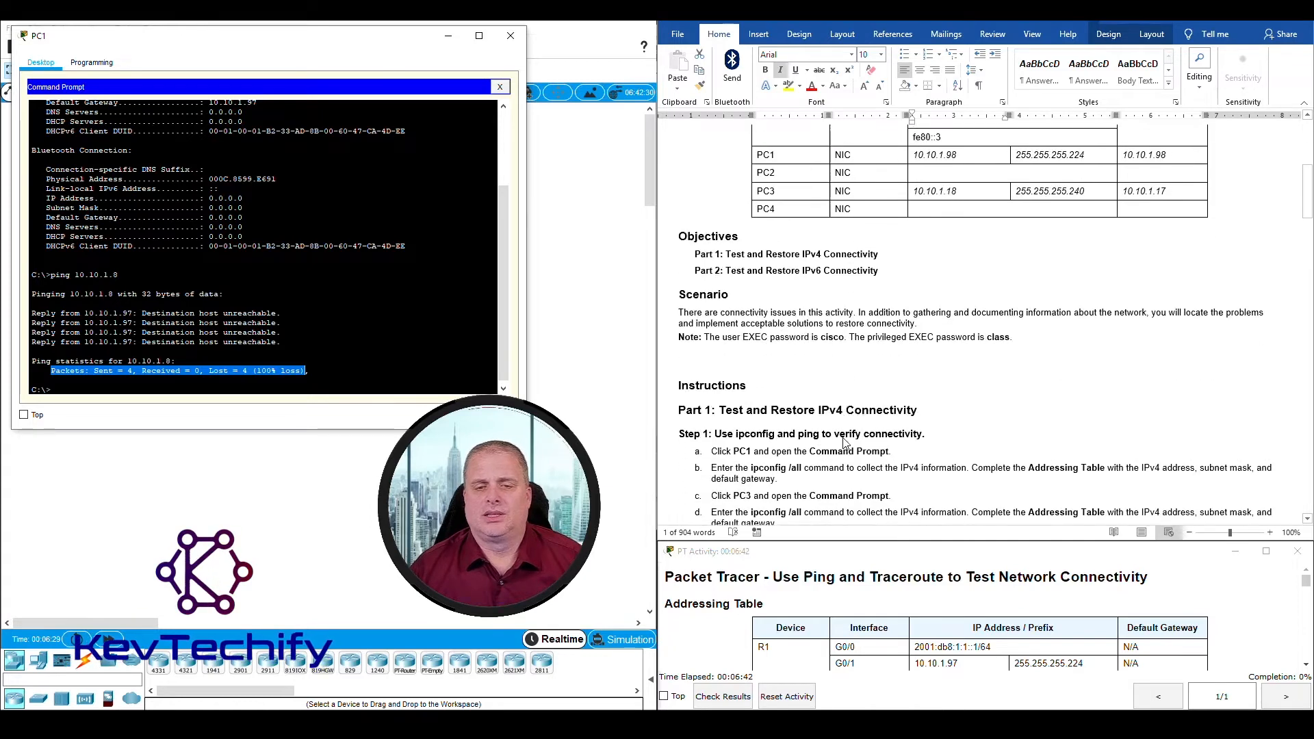
click(682, 218)
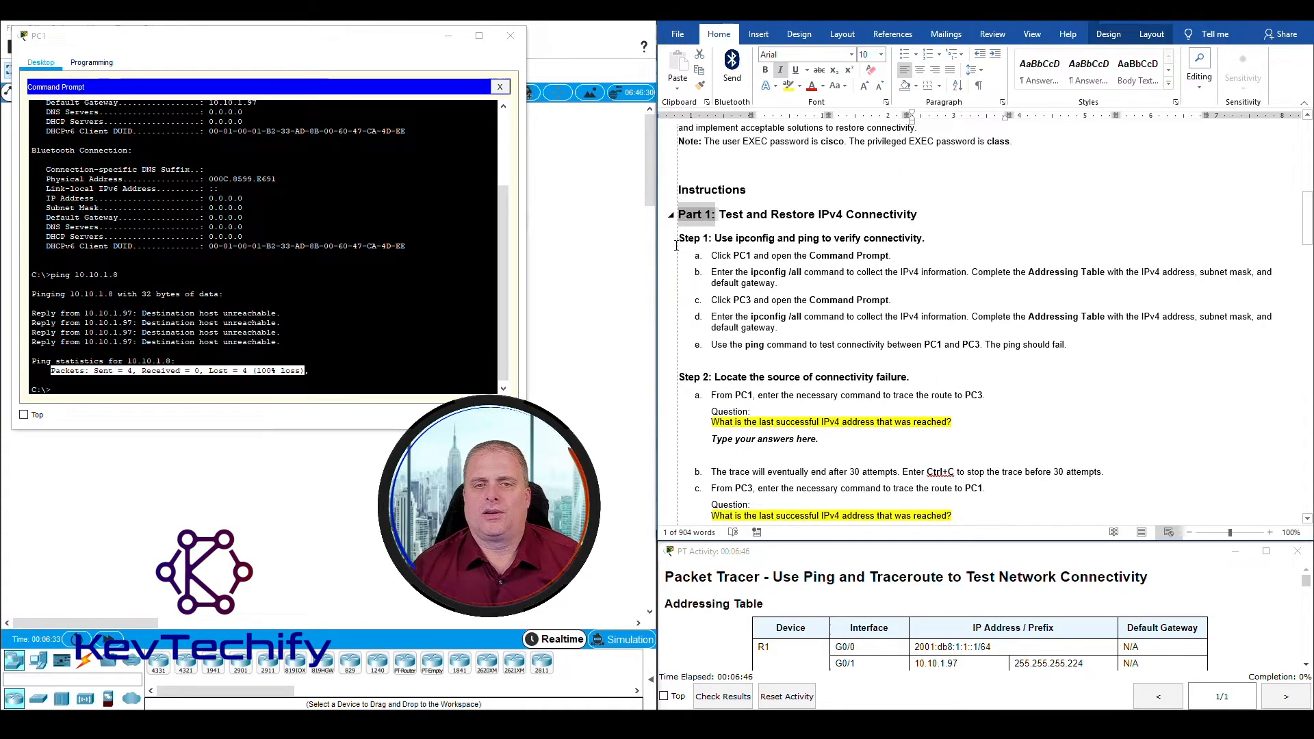
click(681, 241)
scroll(713, 379, down, 4)
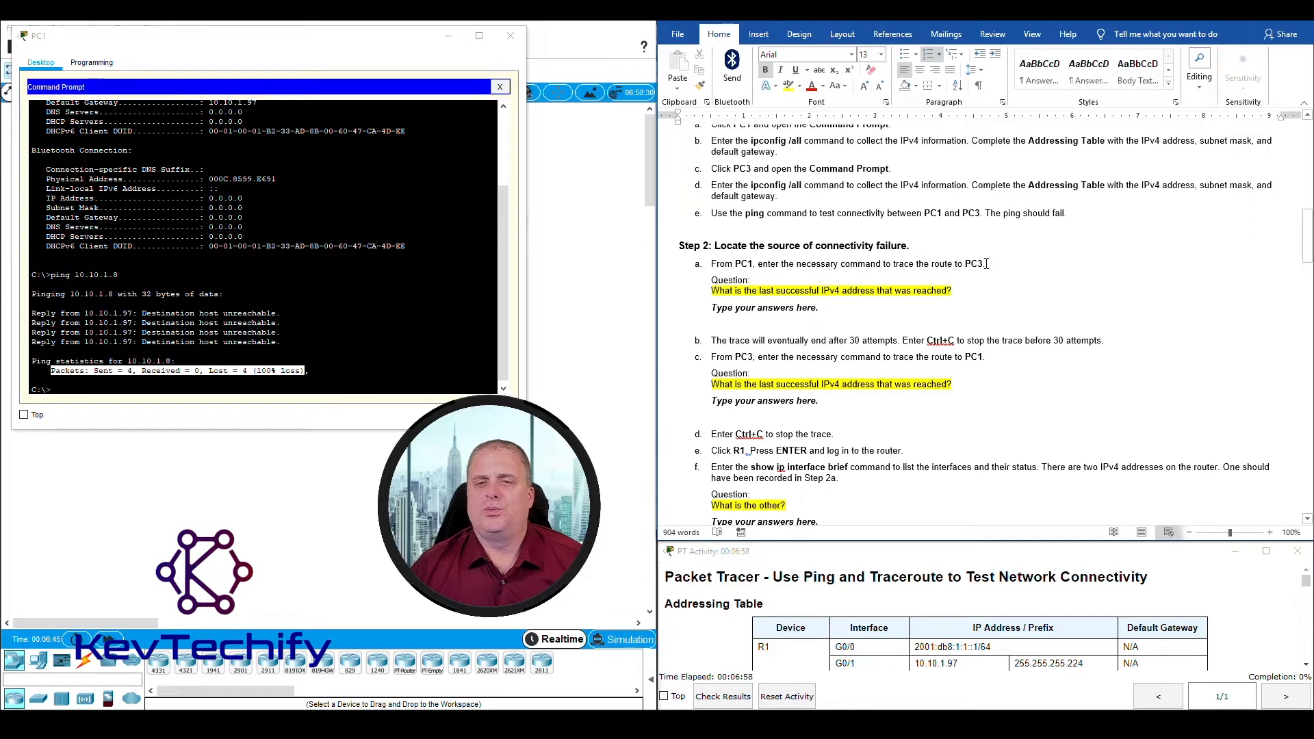
click(338, 379)
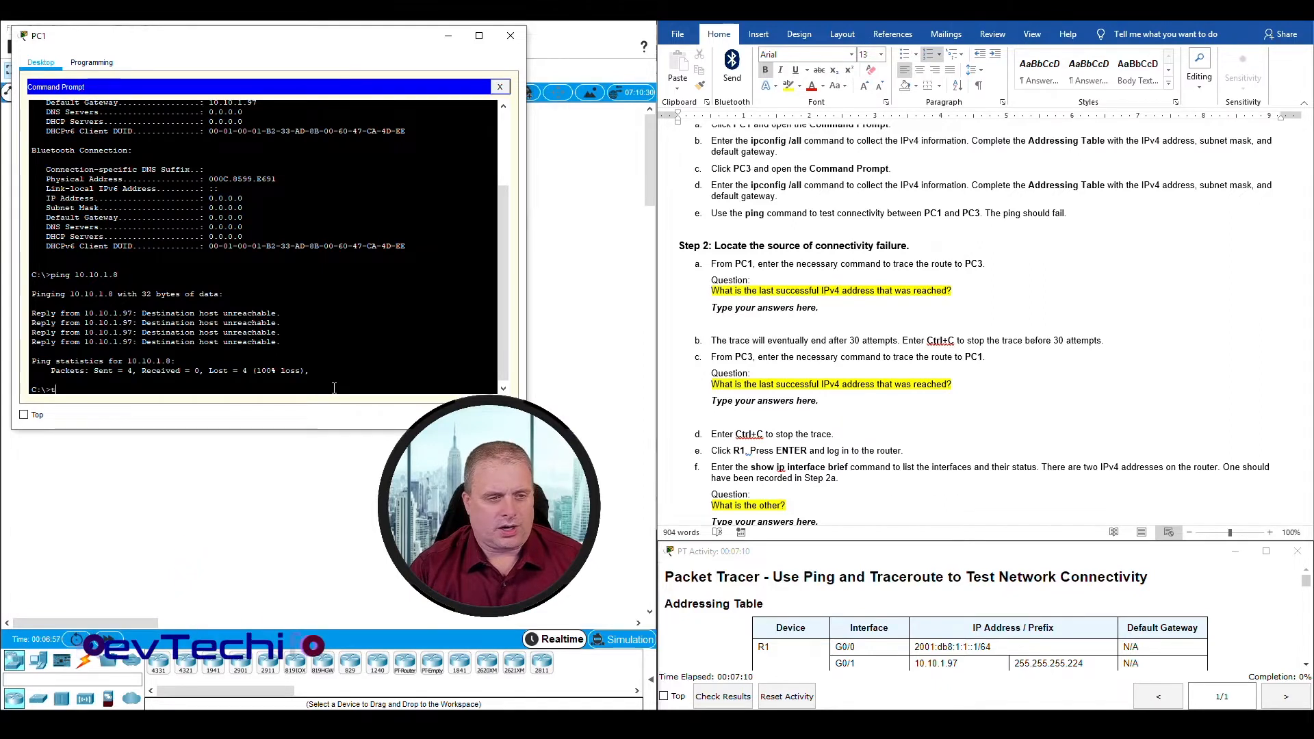
text(tracert)
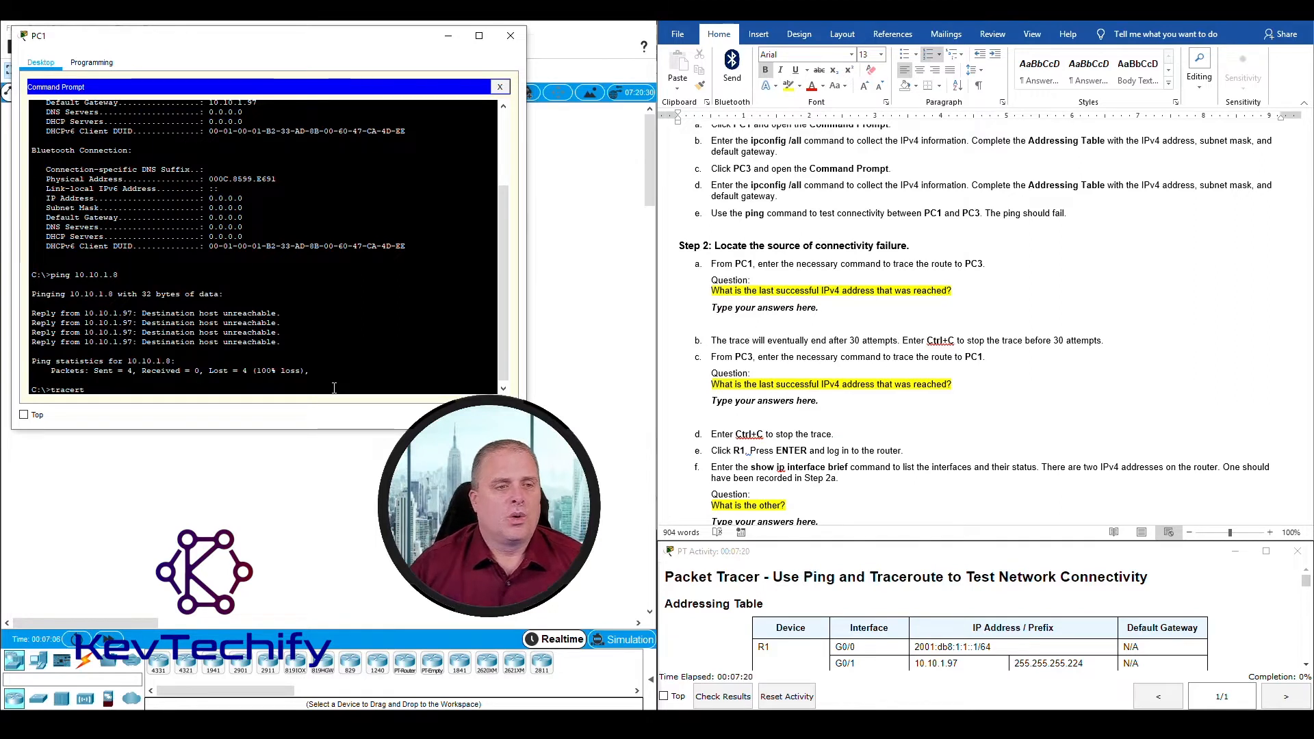
double_click(77, 274)
text(10.)
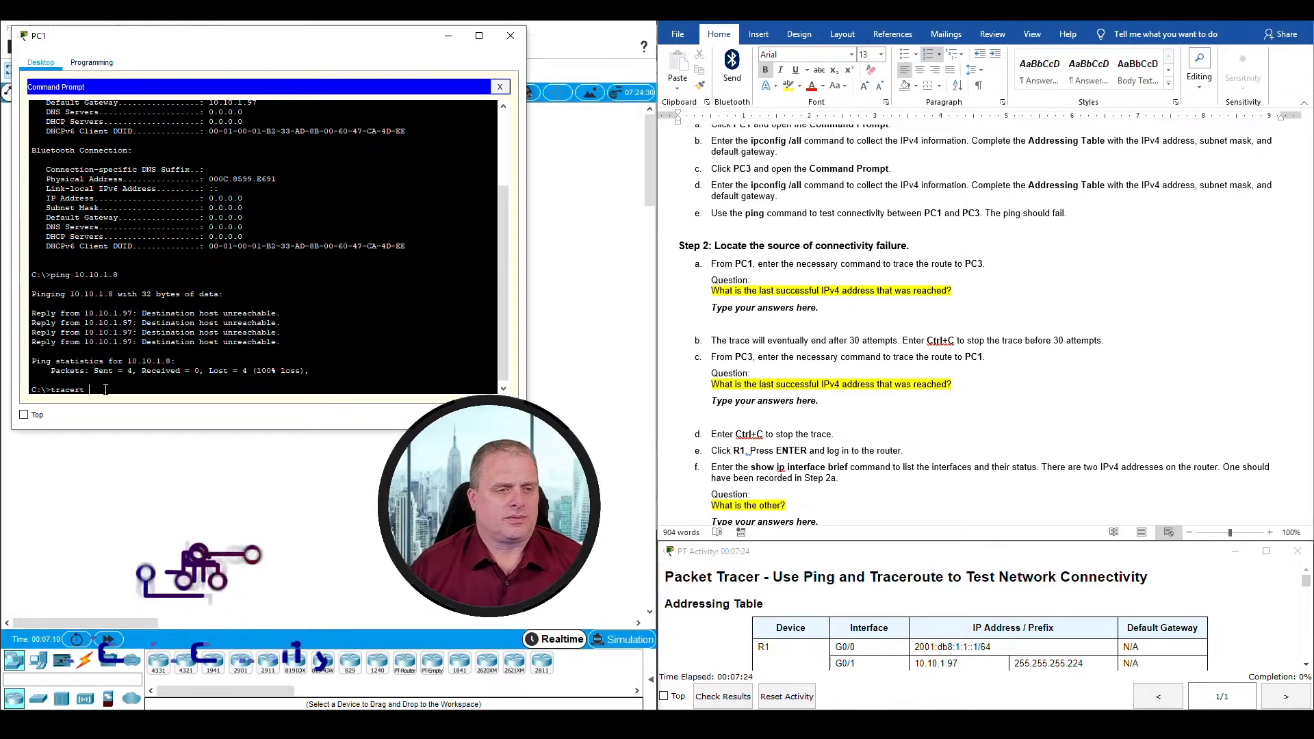
text(10.1.8)
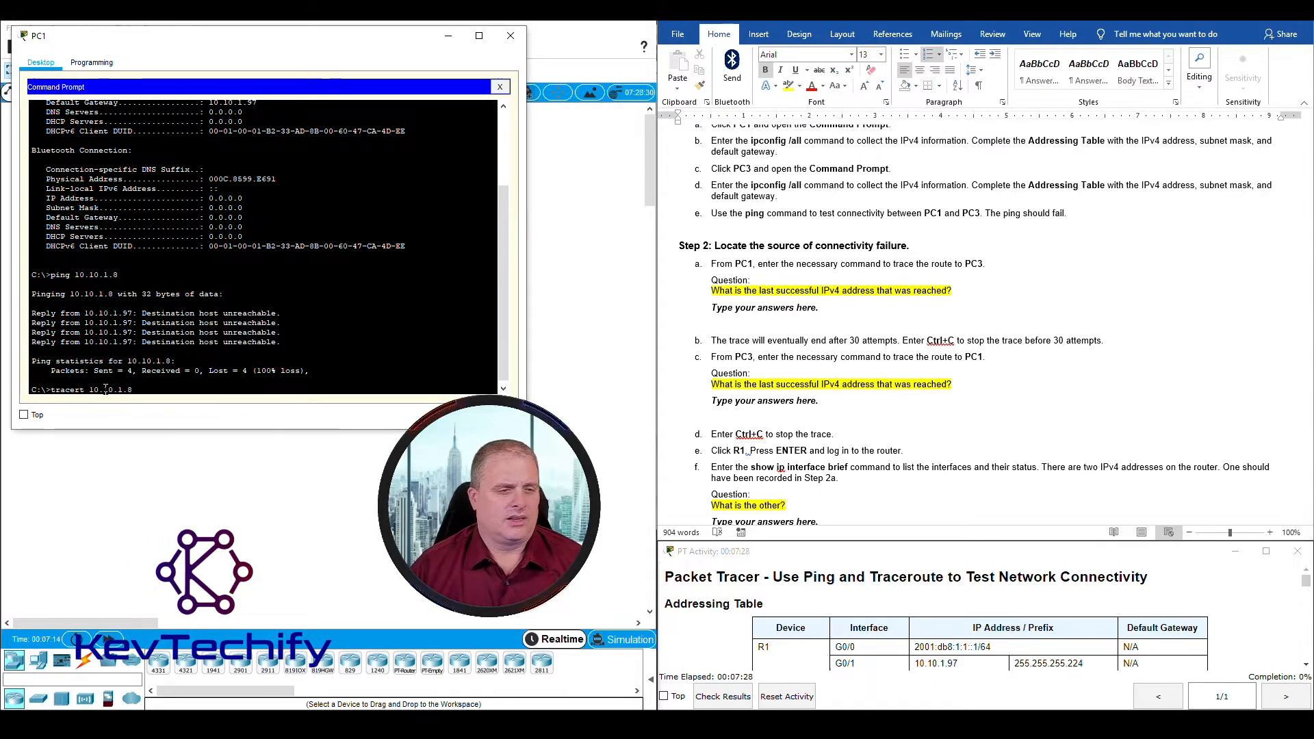
key(Return)
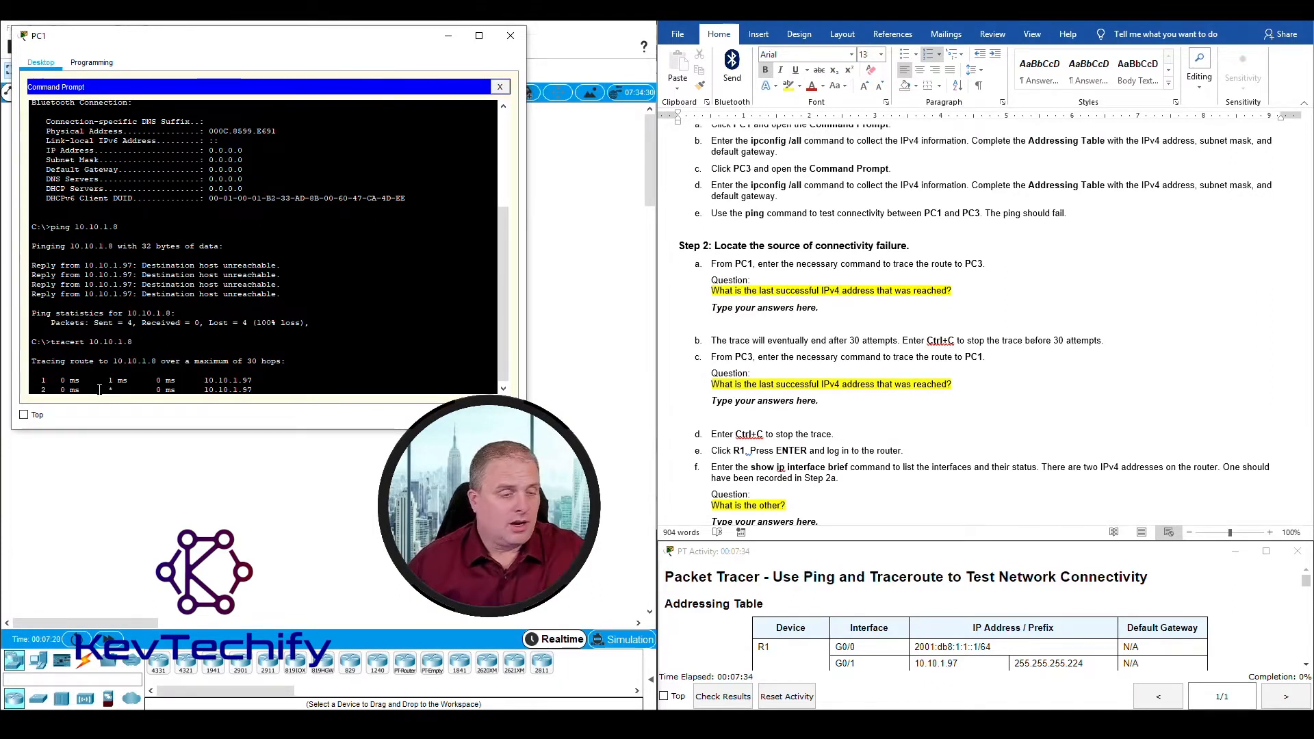
Step: Highlight the second hop's line in the trace output to examine the address reached
drag(42, 380, 280, 381)
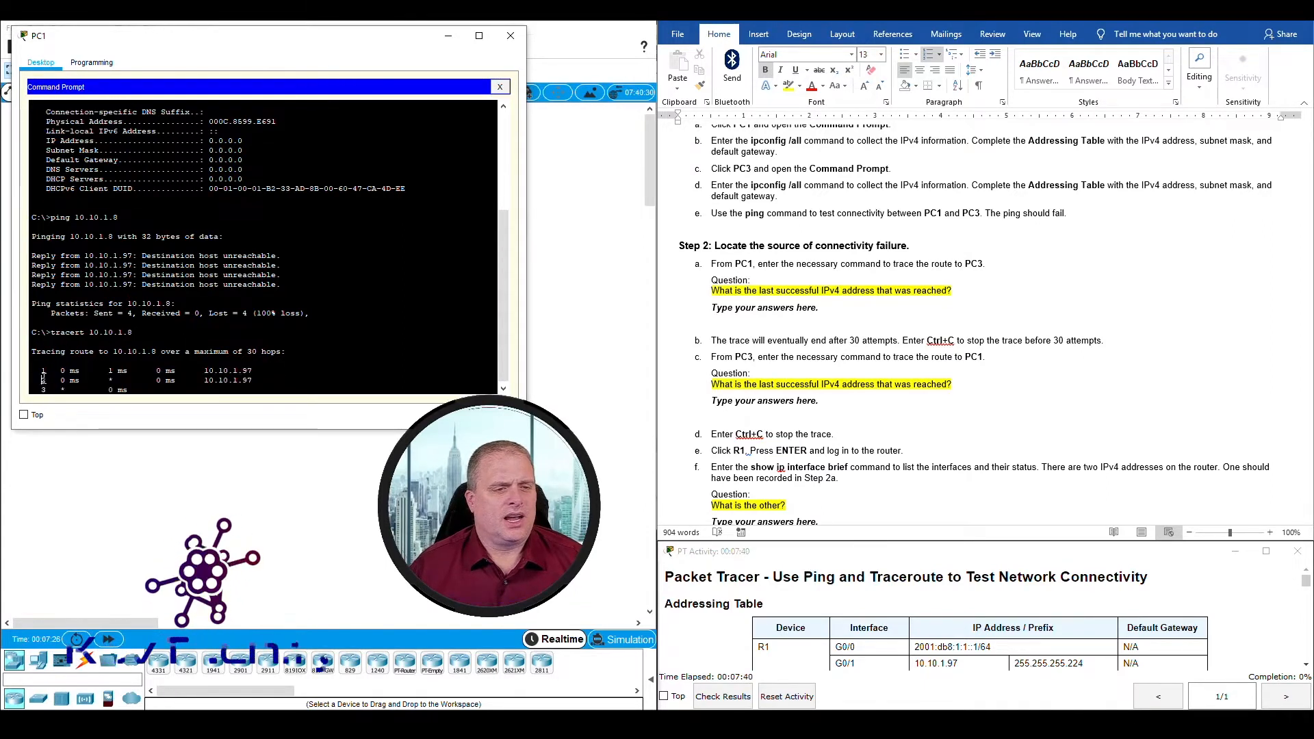
drag(42, 381, 254, 381)
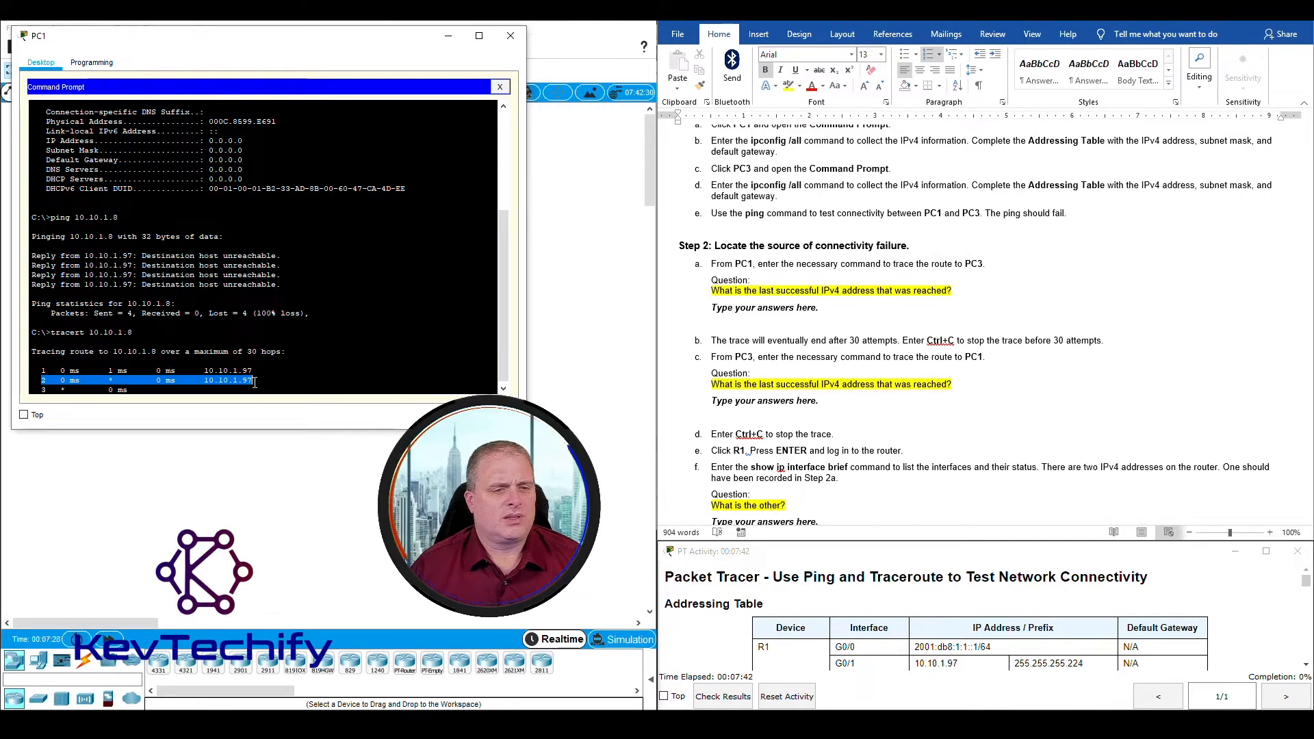
Step: Examine the hops in PC1's trace output and record 10.10.1.97 as the answer to the question under Step 2a
drag(41, 389, 231, 388)
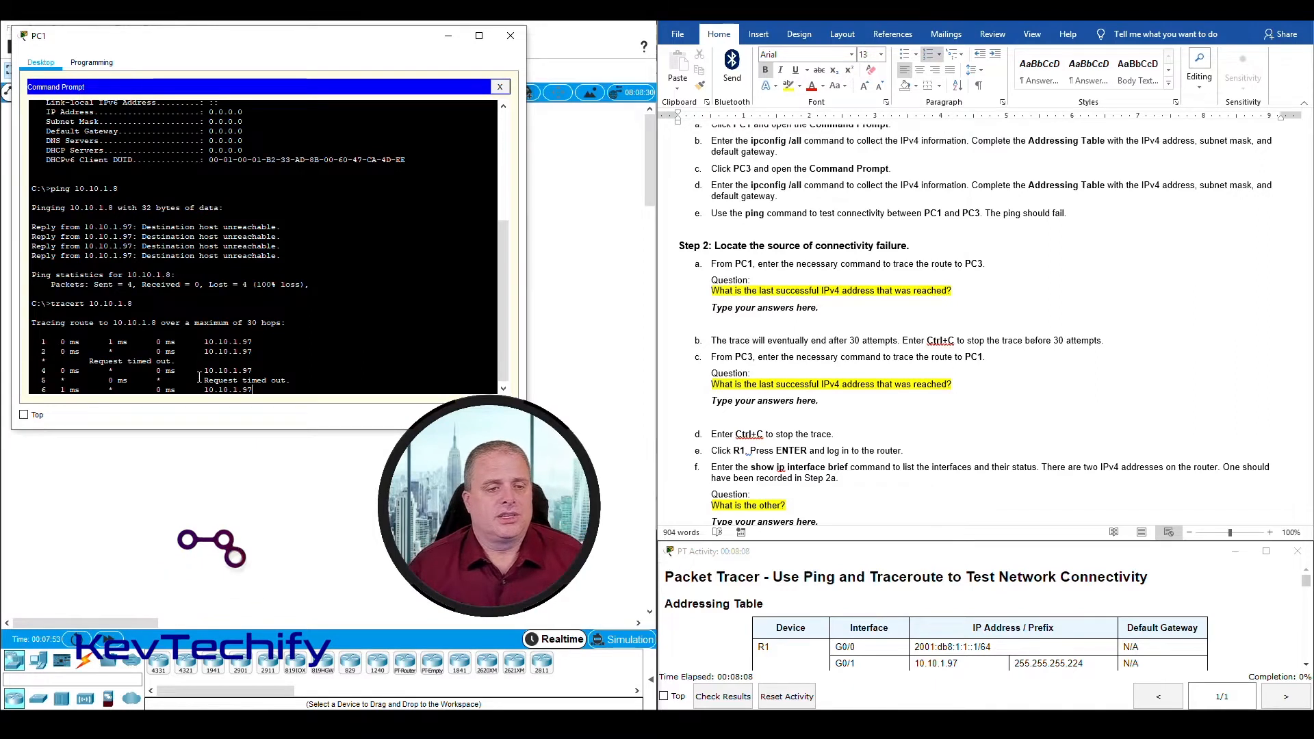
drag(204, 342, 254, 340)
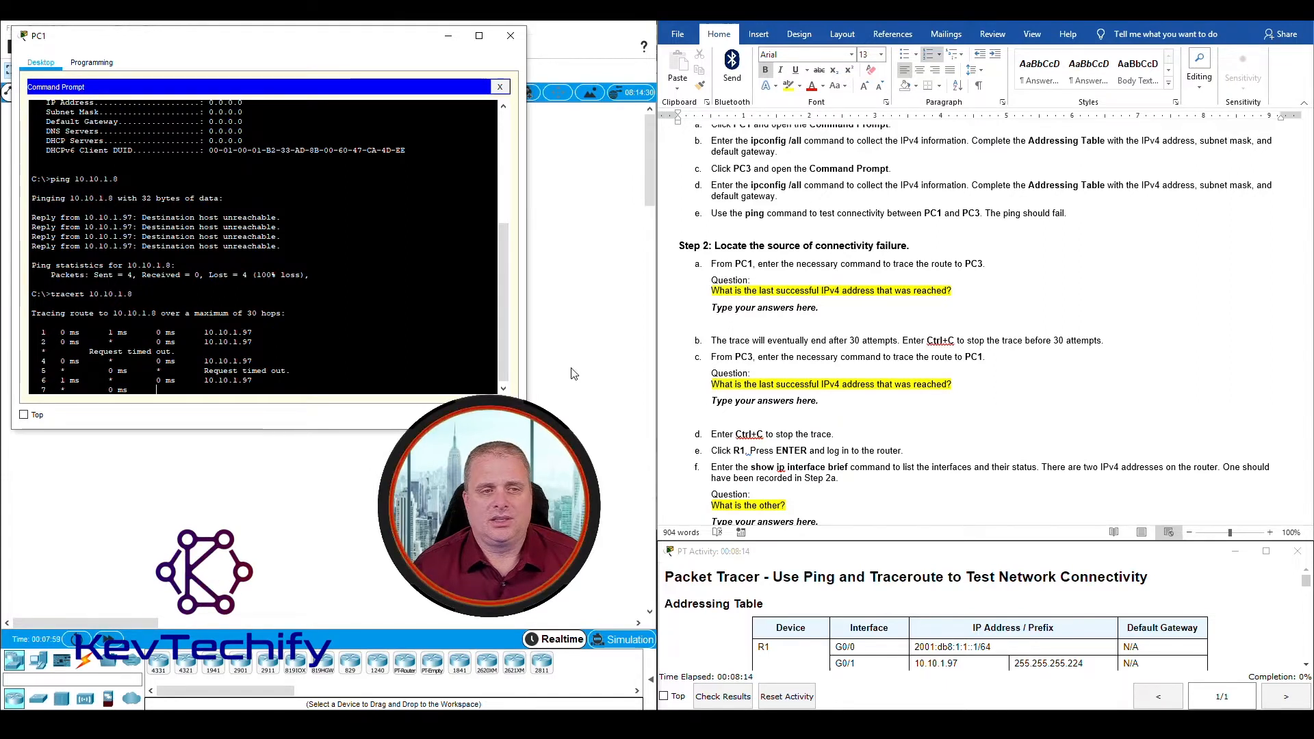
click(719, 288)
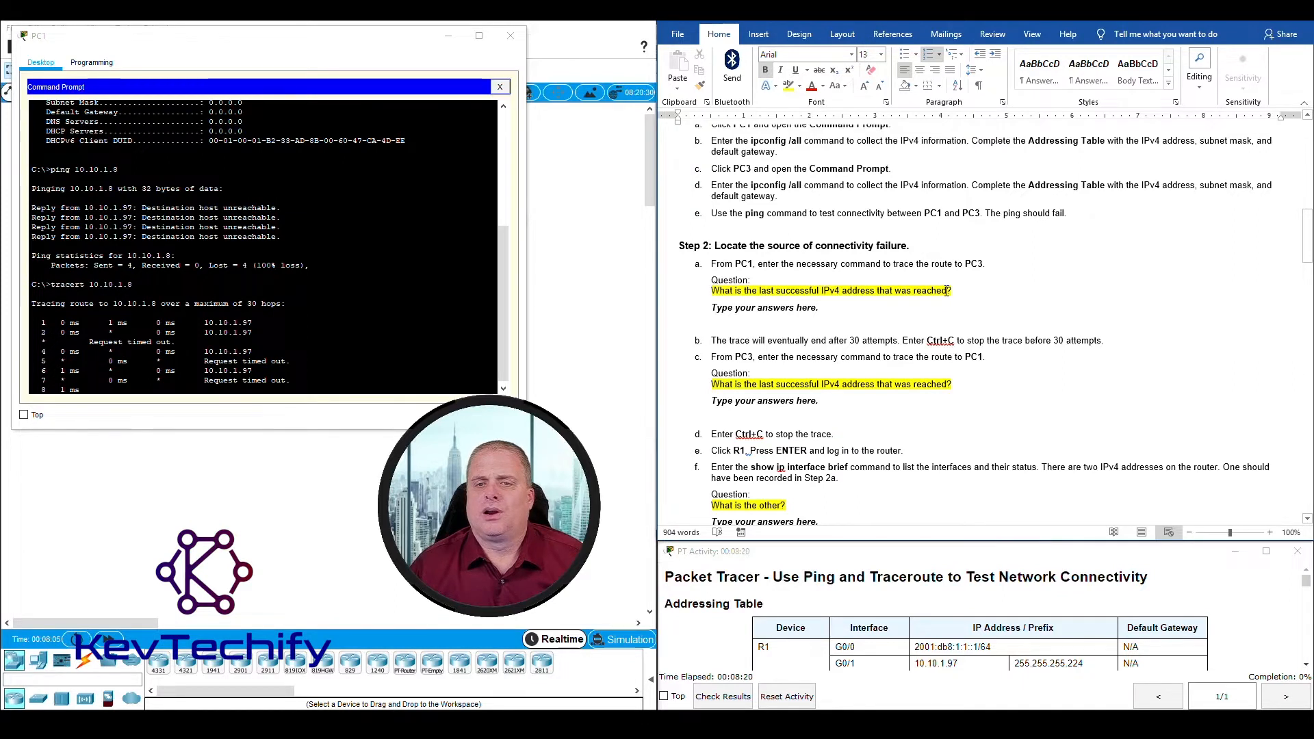
click(760, 313)
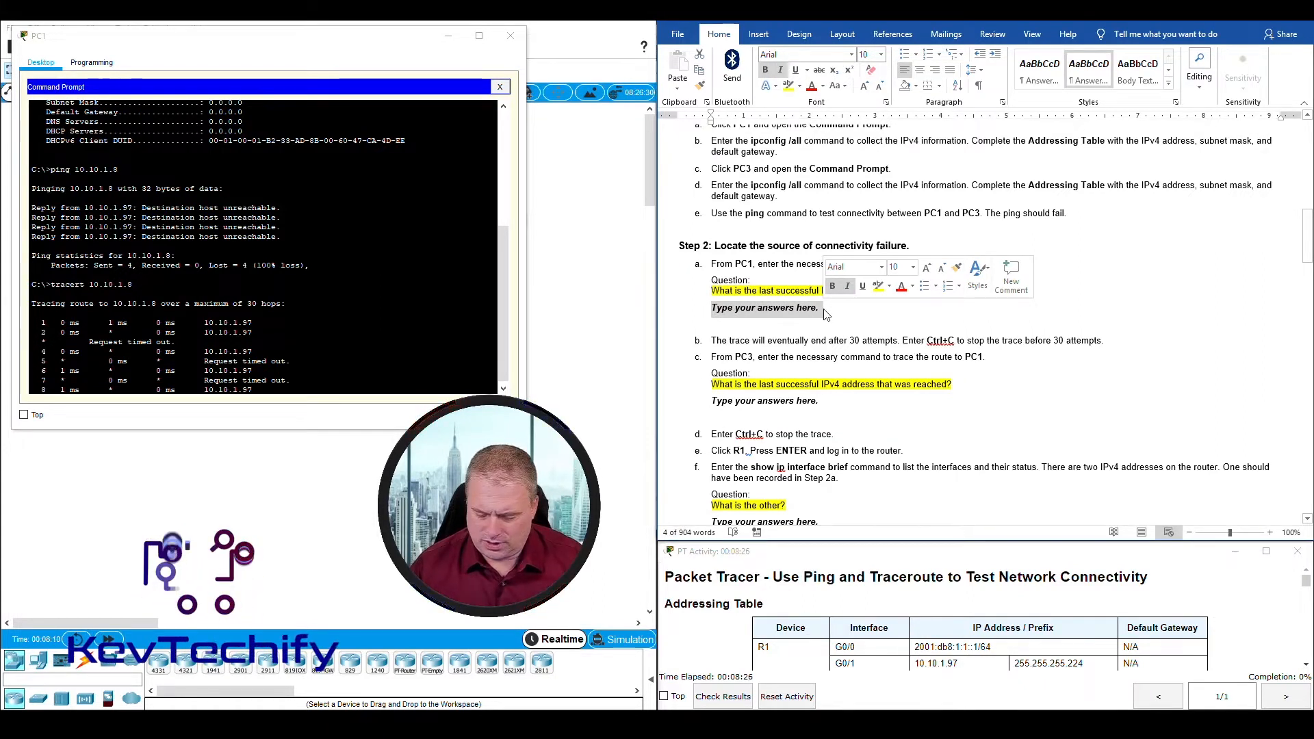
text(10.10.1.97)
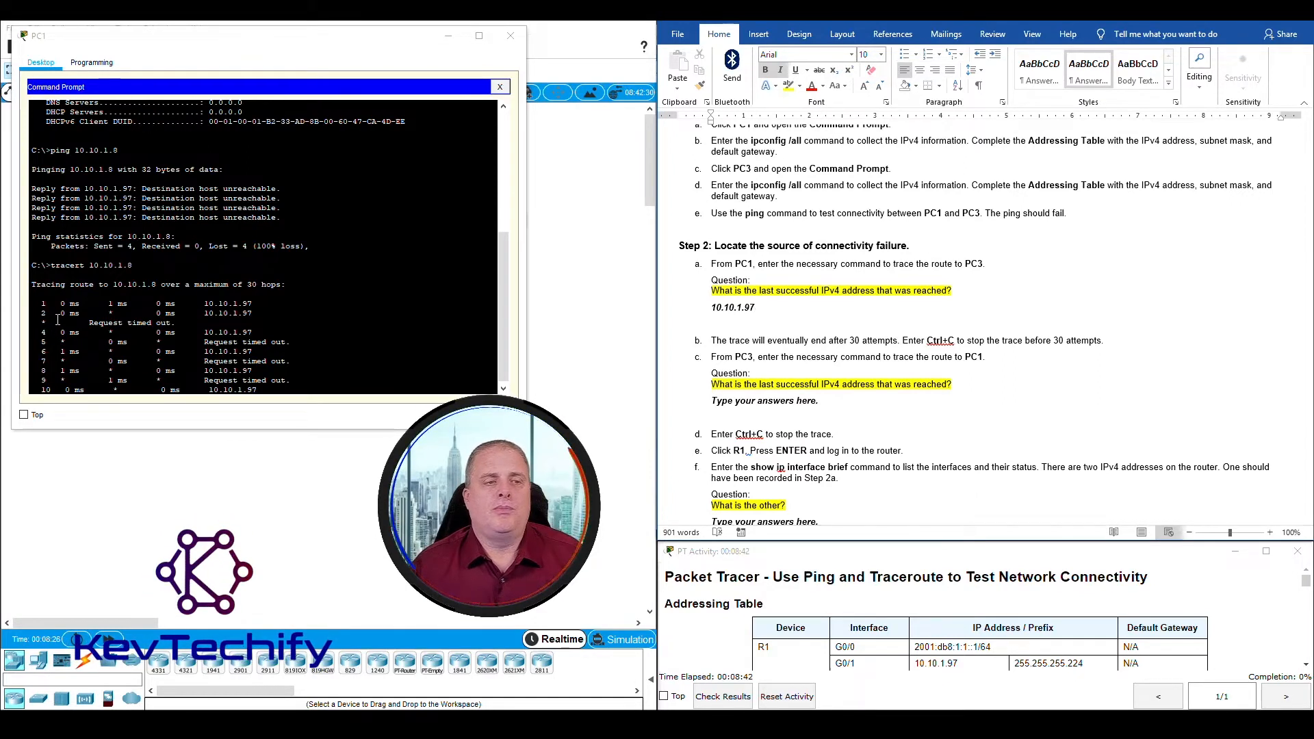
Step: Stop the running trace in PC1's Command Prompt, following instruction b of Step 2, and close PC1's window
drag(56, 312, 271, 390)
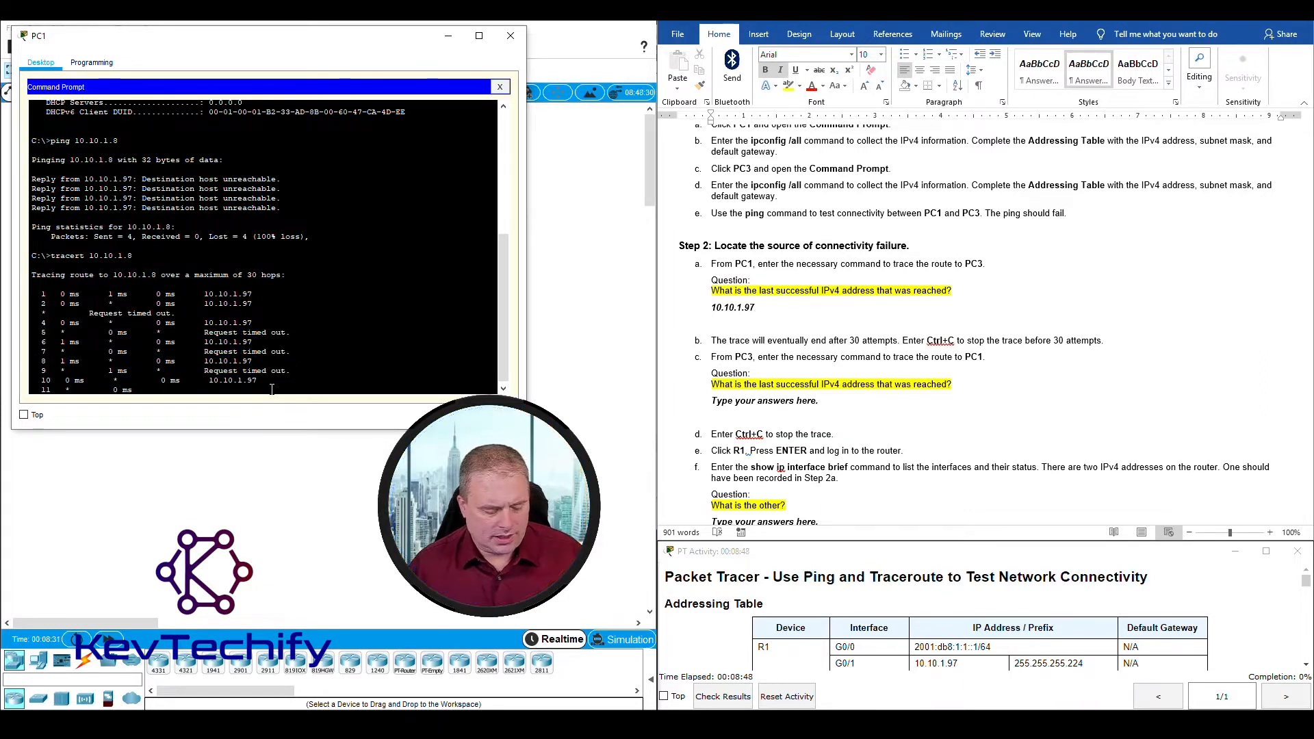
key(ctrl+c)
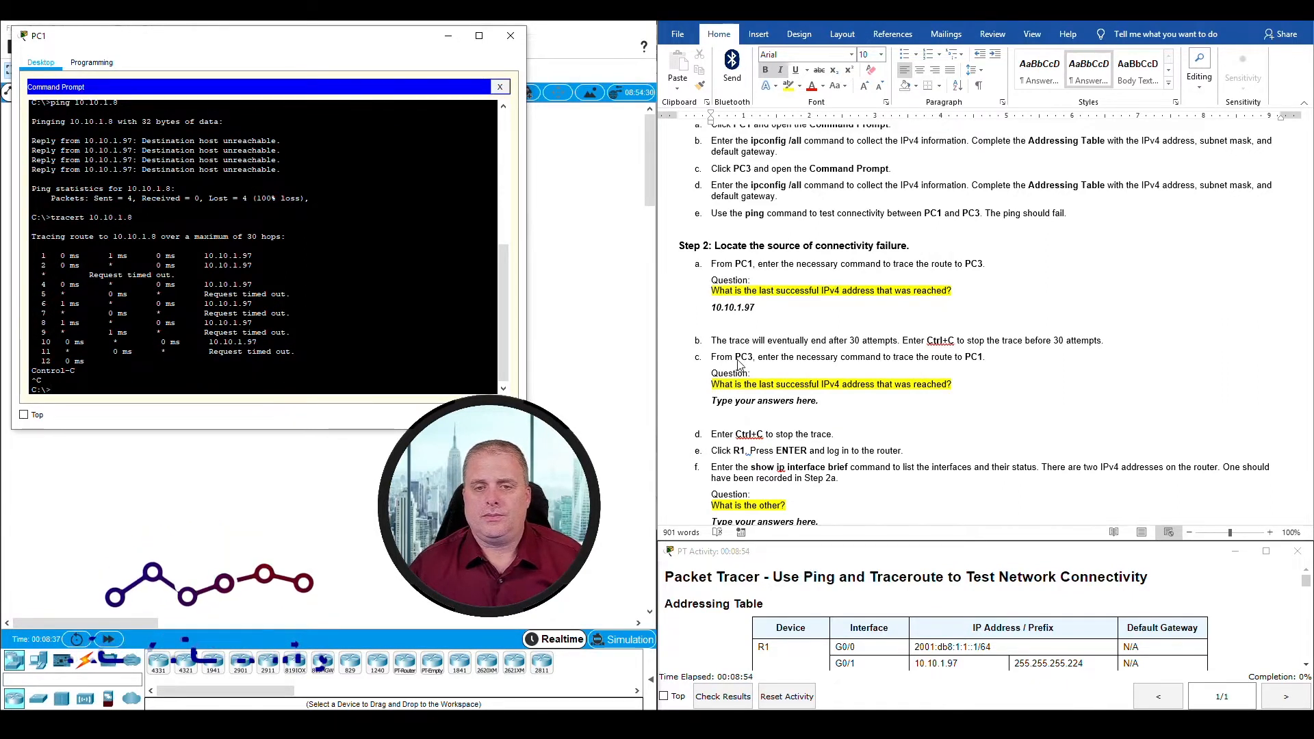
drag(711, 356, 985, 357)
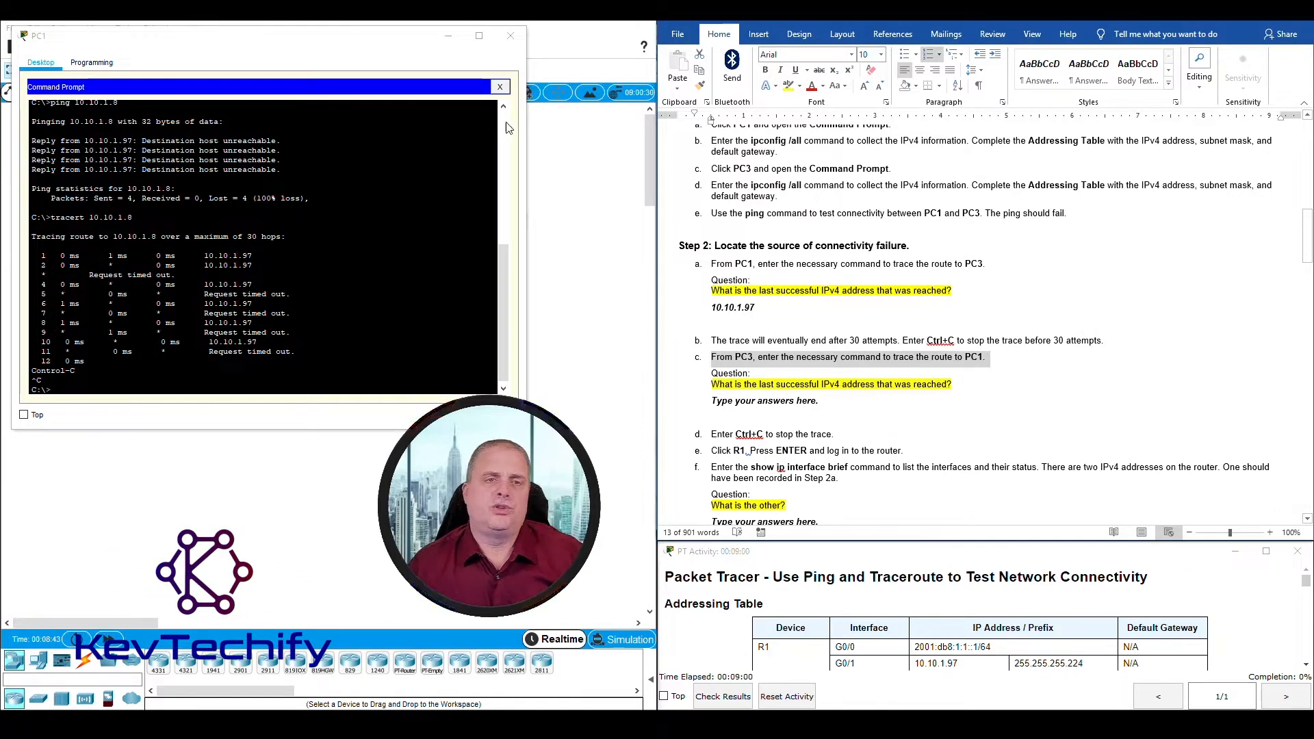
click(510, 37)
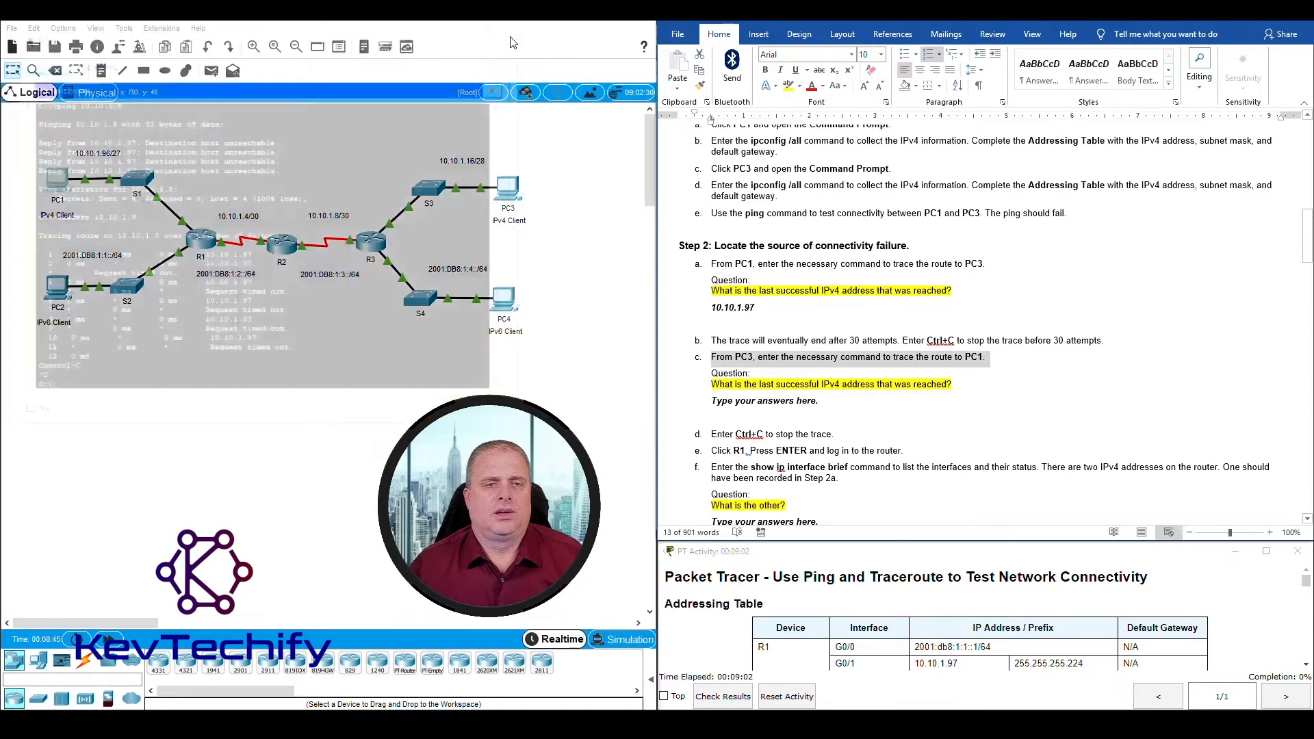
Step: Open PC3's Command Prompt in a moved and widened window, following instruction c of Step 2
click(508, 191)
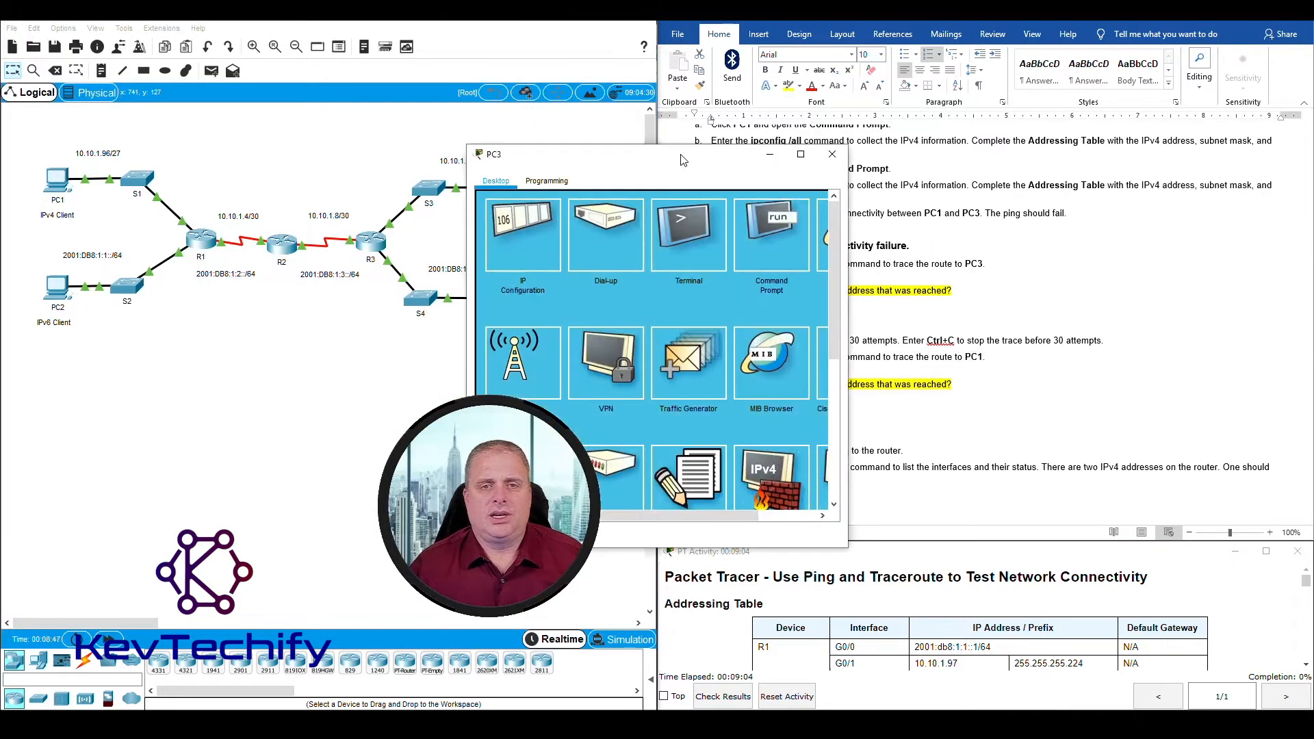
drag(682, 155, 244, 63)
drag(404, 160, 556, 162)
click(387, 140)
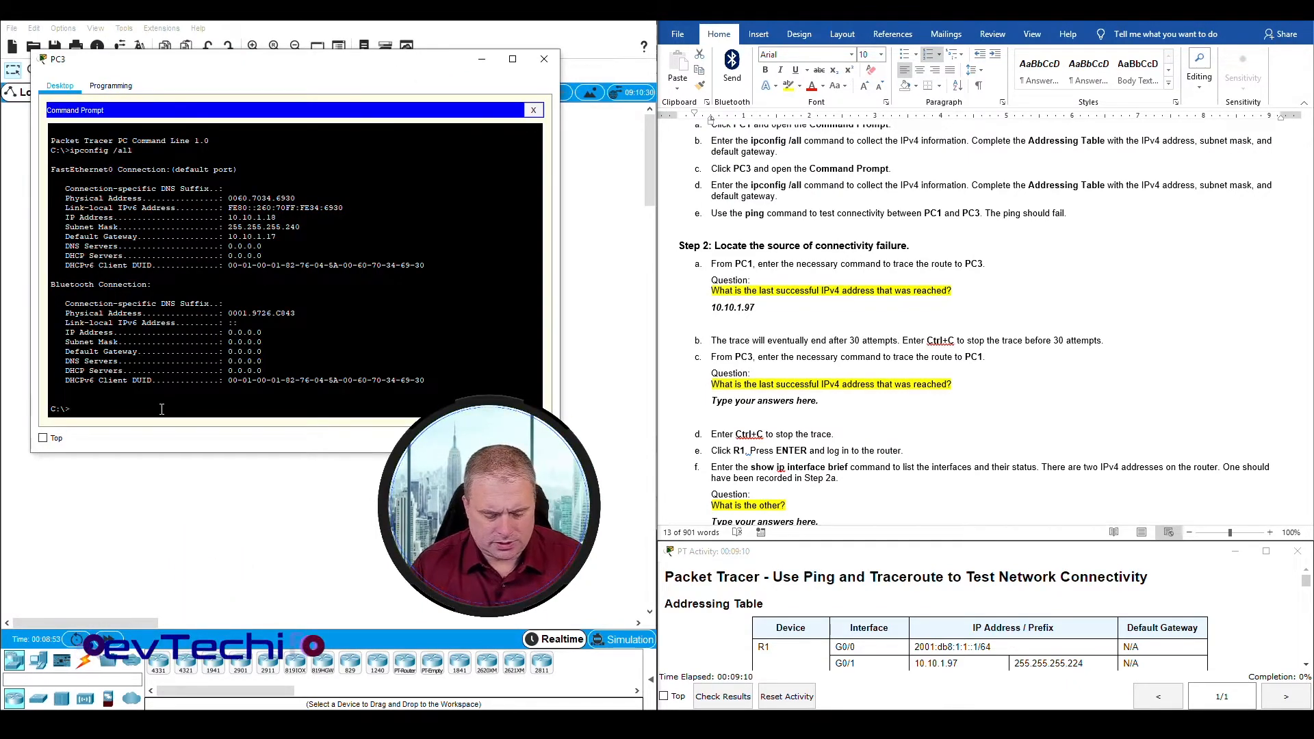
Step: Look up PC1's address in the addressing table and trace the route to 10.10.1.98 from PC3's Command Prompt with tracert
text(tracert)
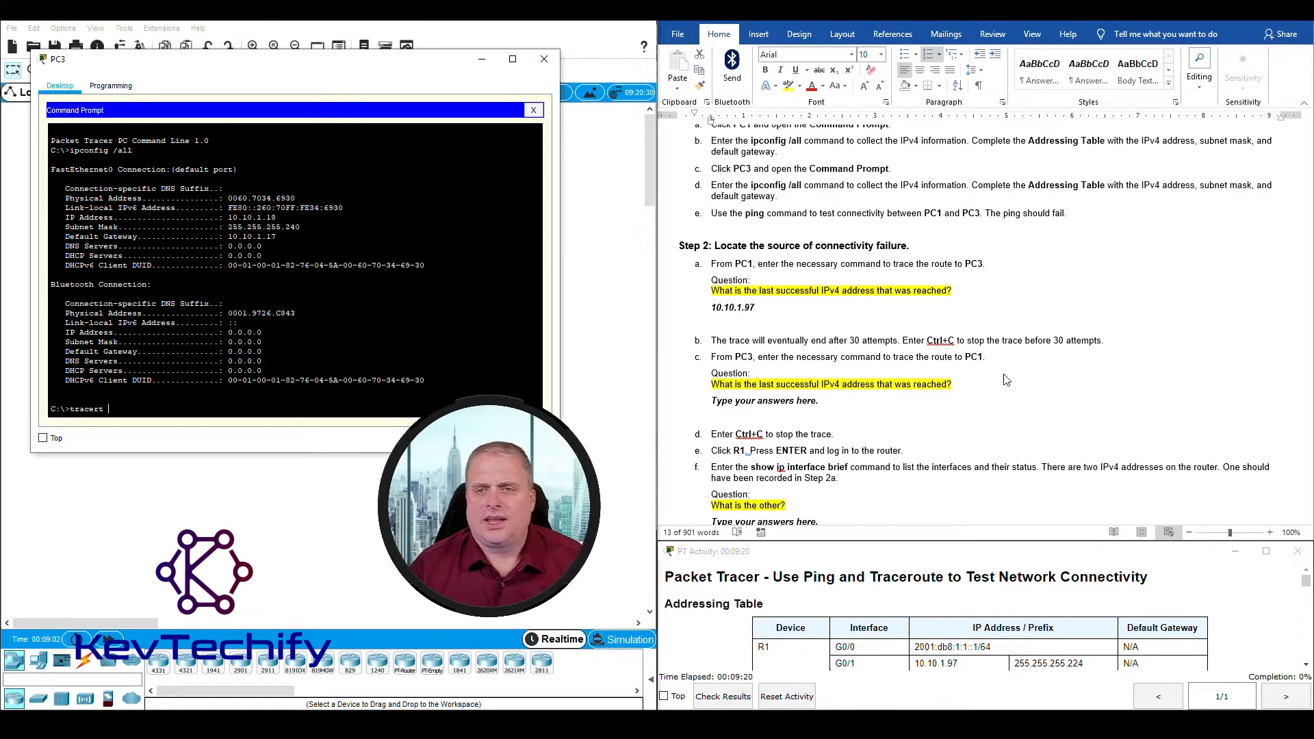
scroll(1005, 380, up, 10)
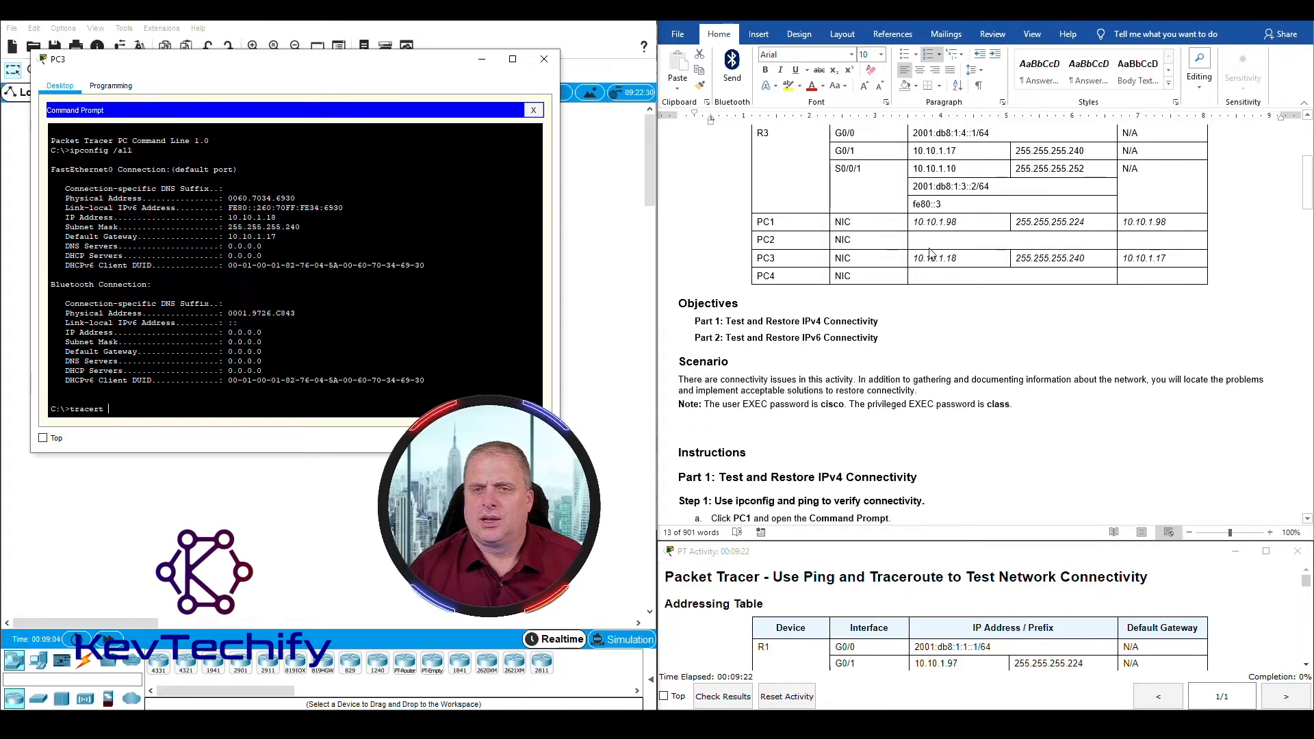
mouse_move(915, 222)
mouse_down()
mouse_move(957, 222)
mouse_move(919, 221)
mouse_up()
click(931, 222)
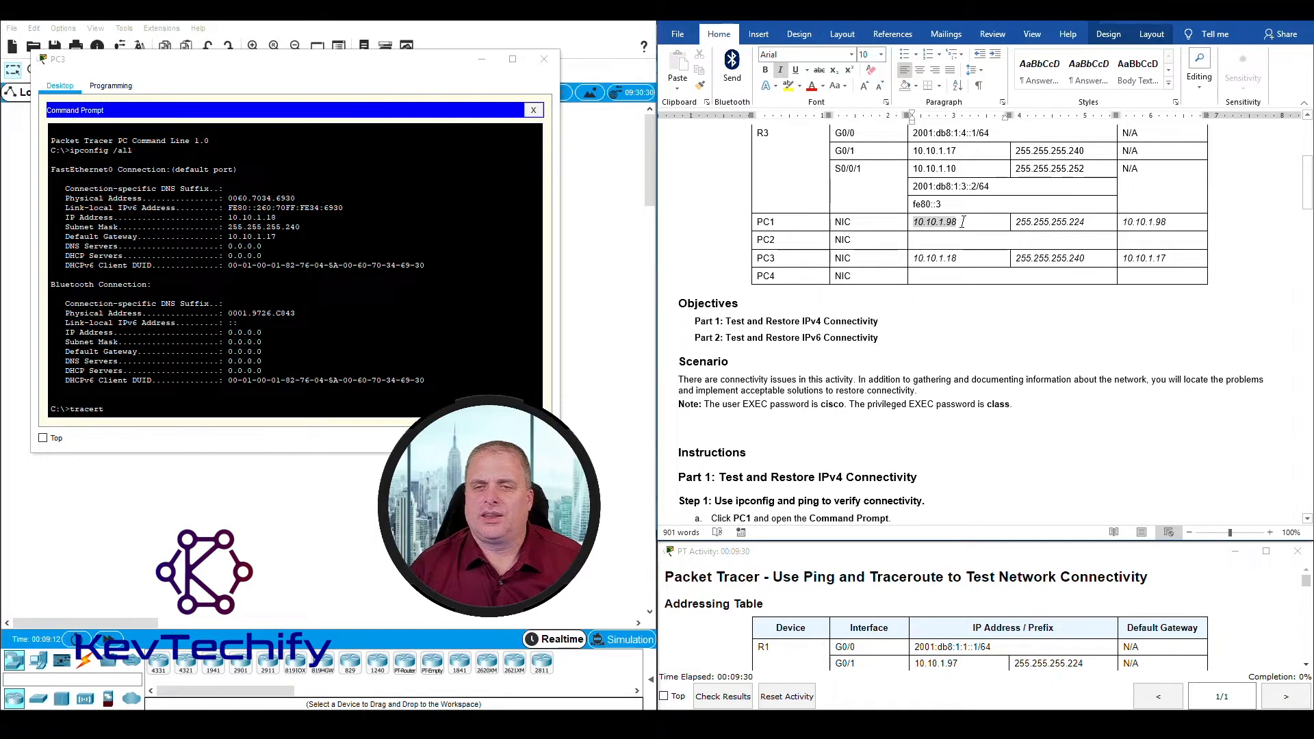
click(357, 408)
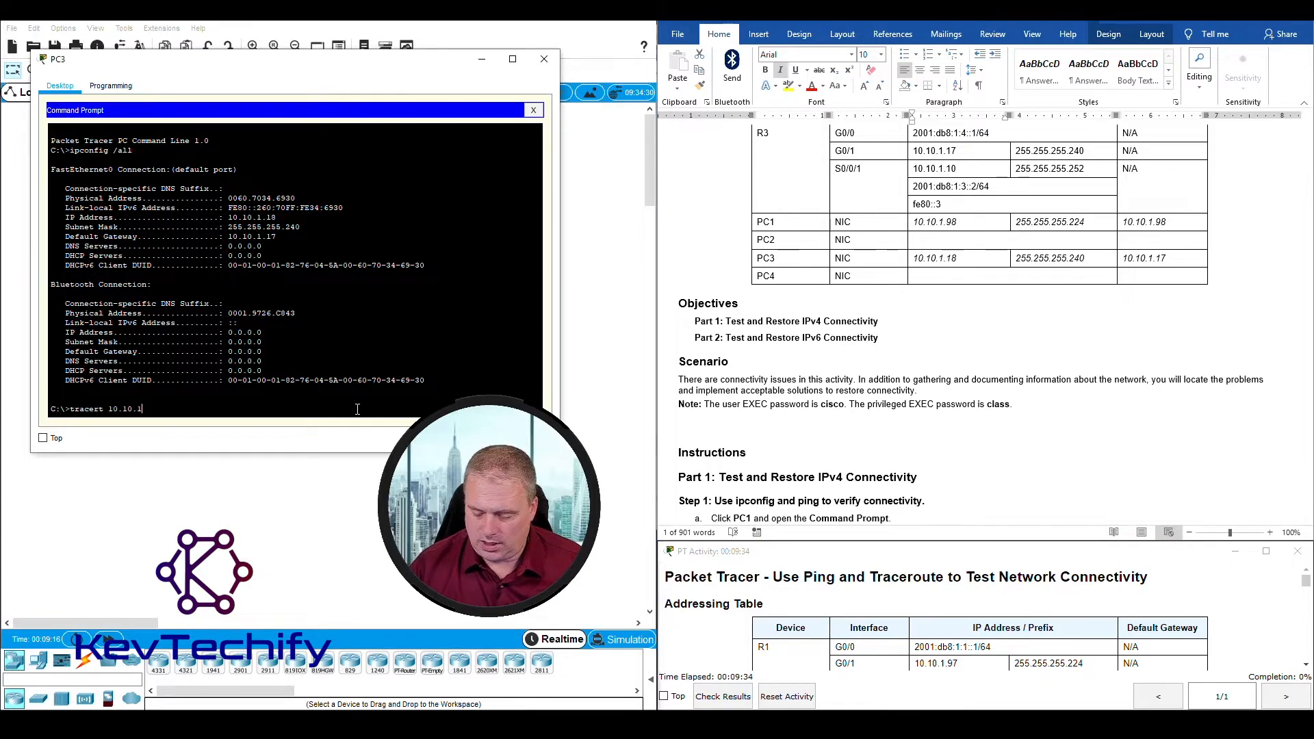
key(Return)
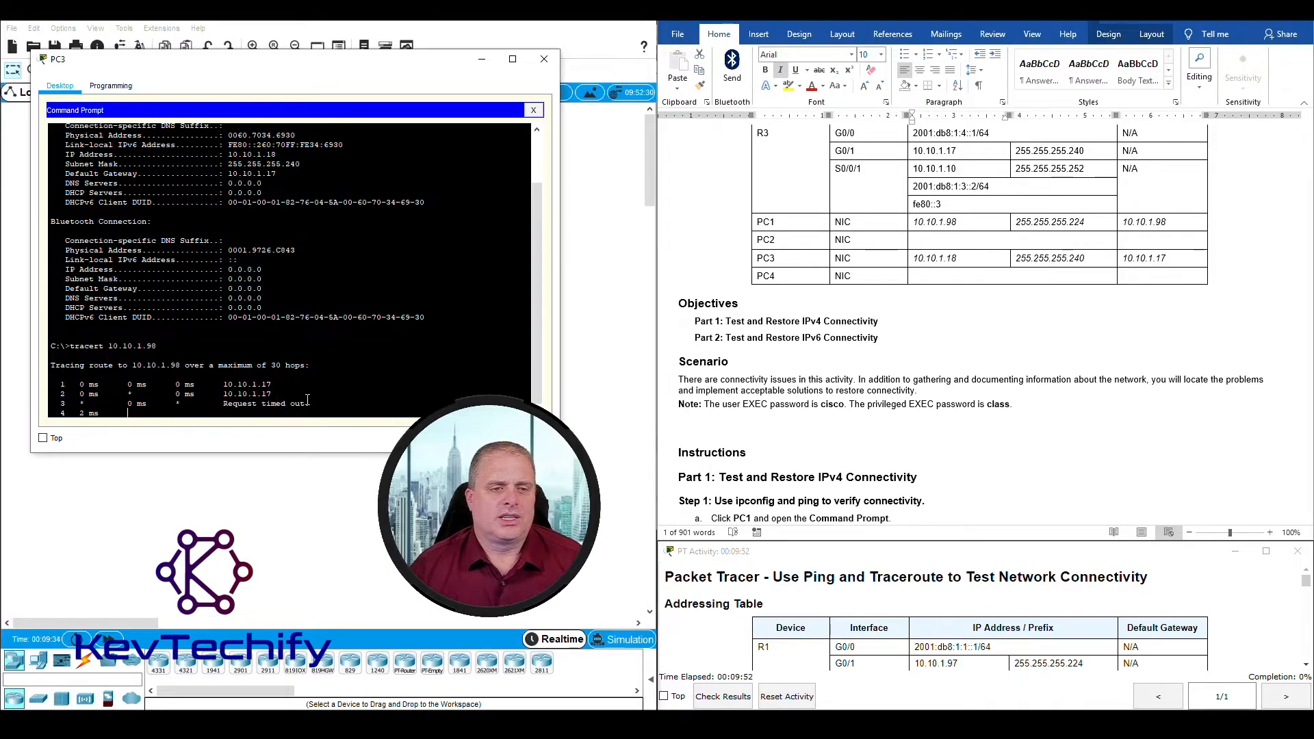
Step: Examine the hop lines in PC3's trace output to answer Step 2c's question about the last successful IPv4 address reached
drag(225, 404, 310, 404)
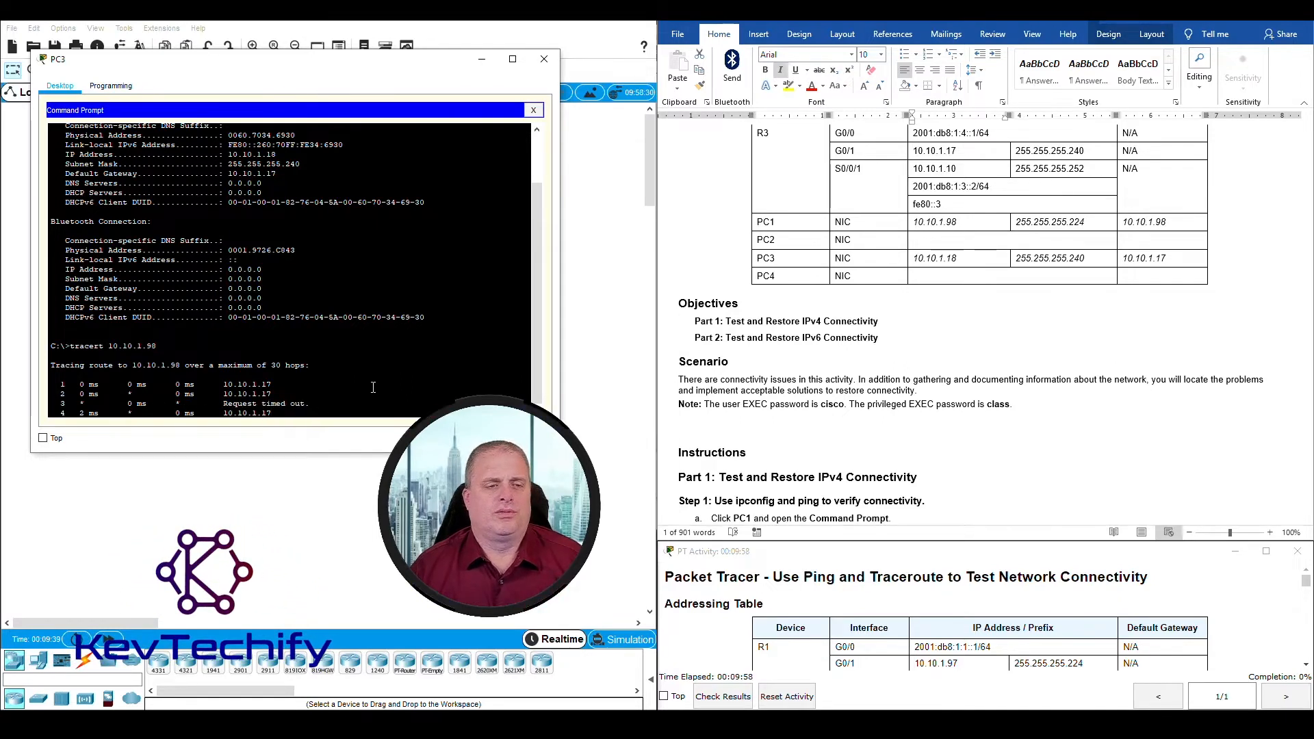
scroll(852, 383, down, 10)
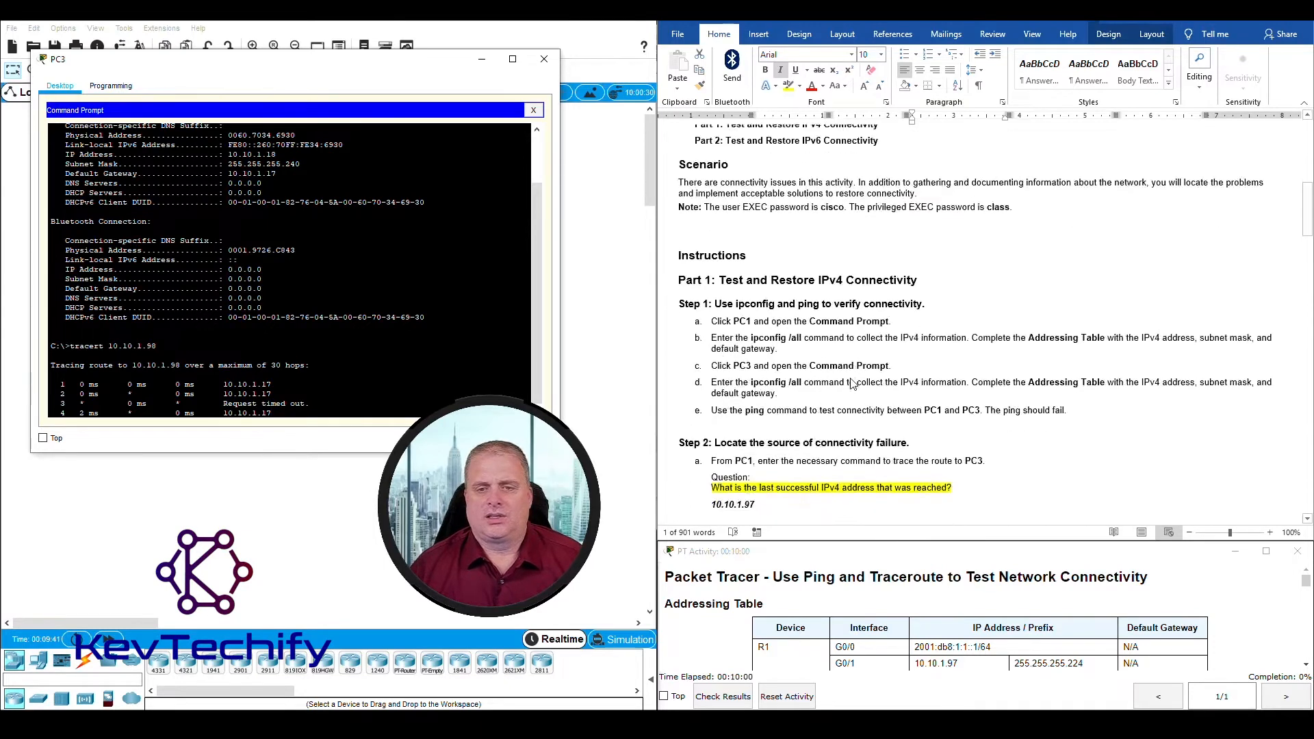
click(714, 384)
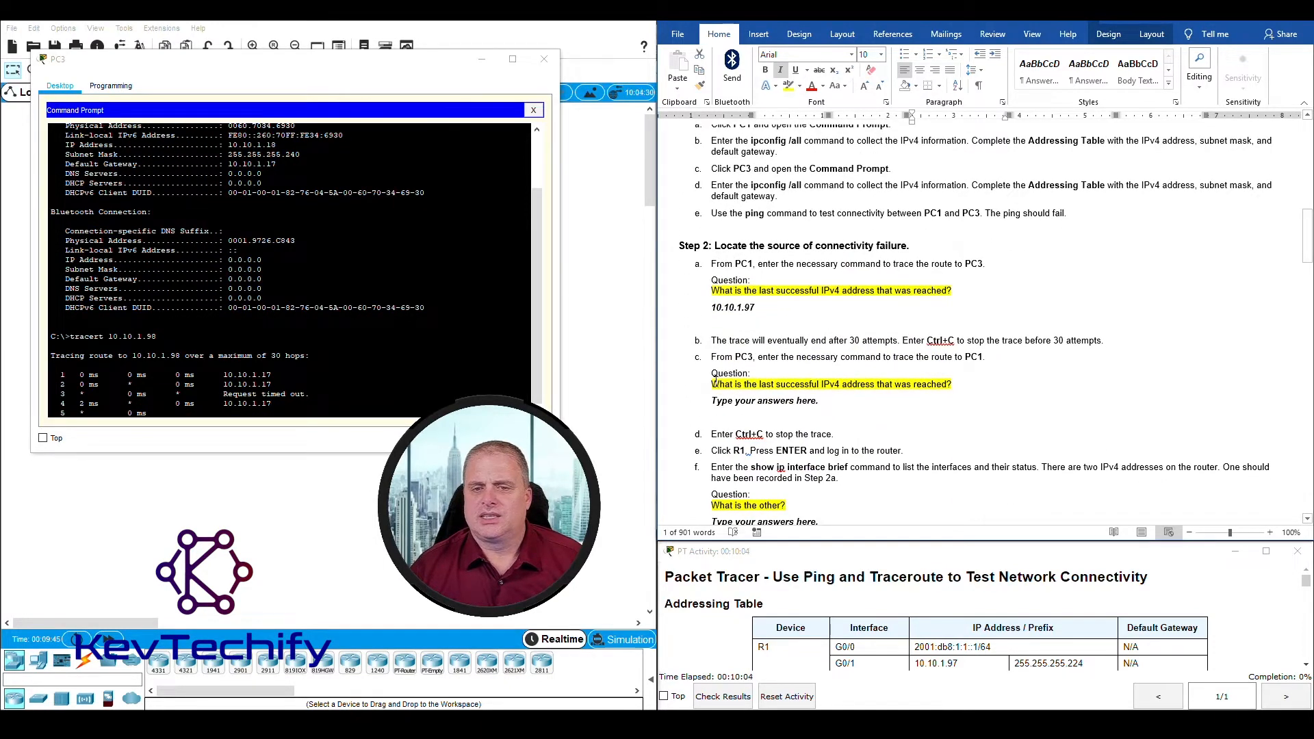
drag(715, 381, 950, 384)
click(62, 375)
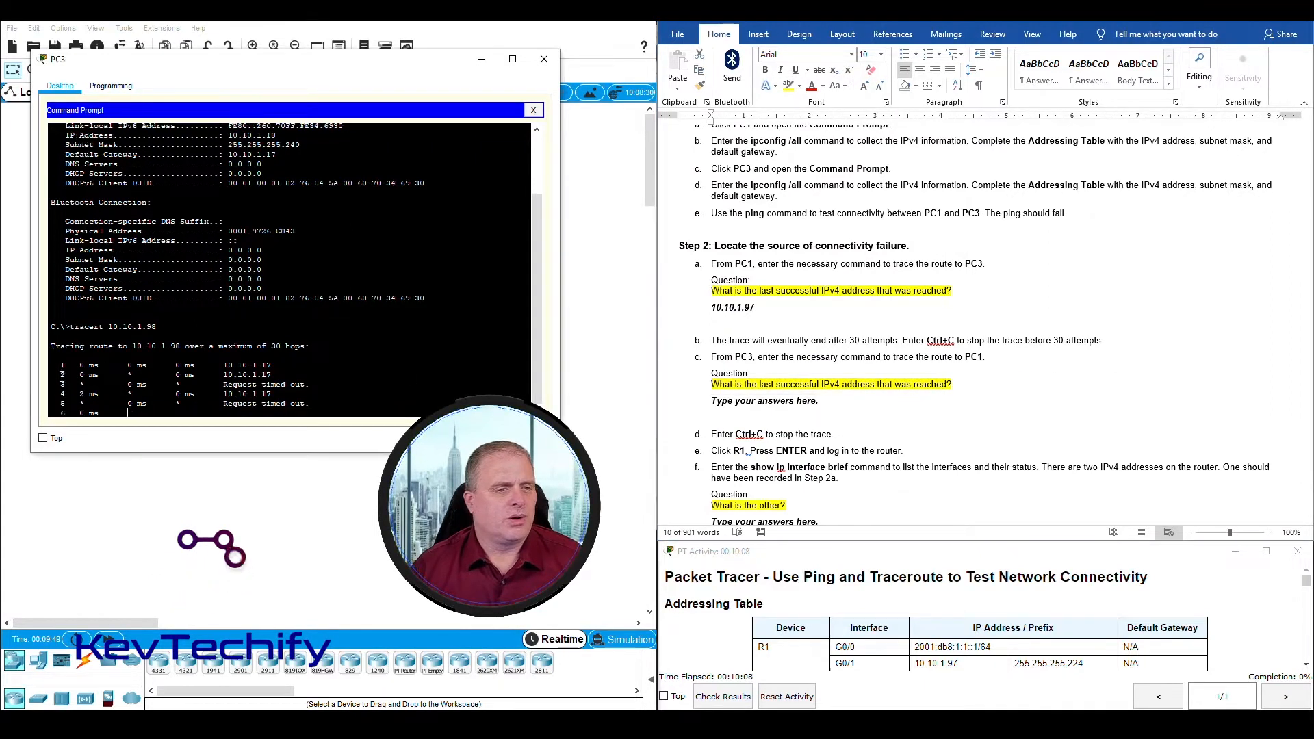
drag(62, 365, 276, 367)
click(277, 367)
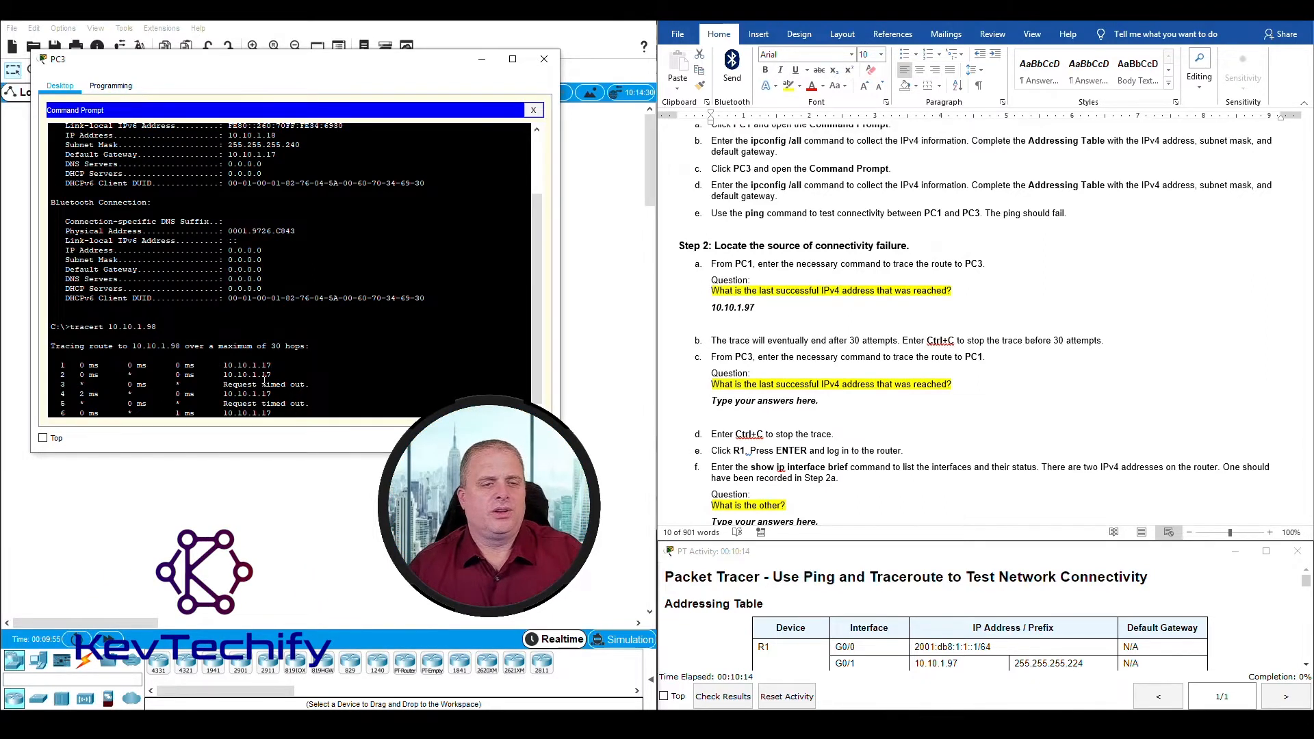
mouse_move(230, 375)
mouse_down()
mouse_move(226, 413)
mouse_move(224, 375)
mouse_up()
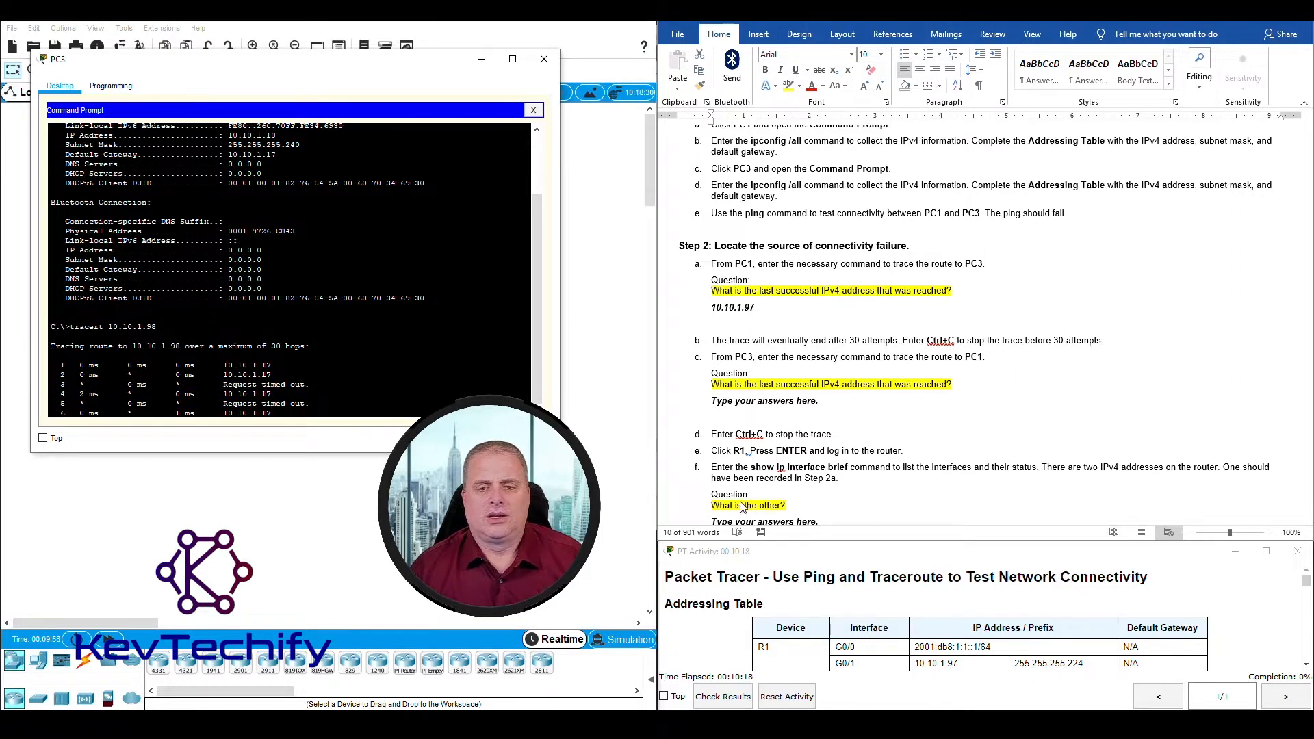
Step: Record 10.10.1.17 as the answer to the question under Step 2c
click(735, 401)
drag(712, 400, 829, 409)
text(10.)
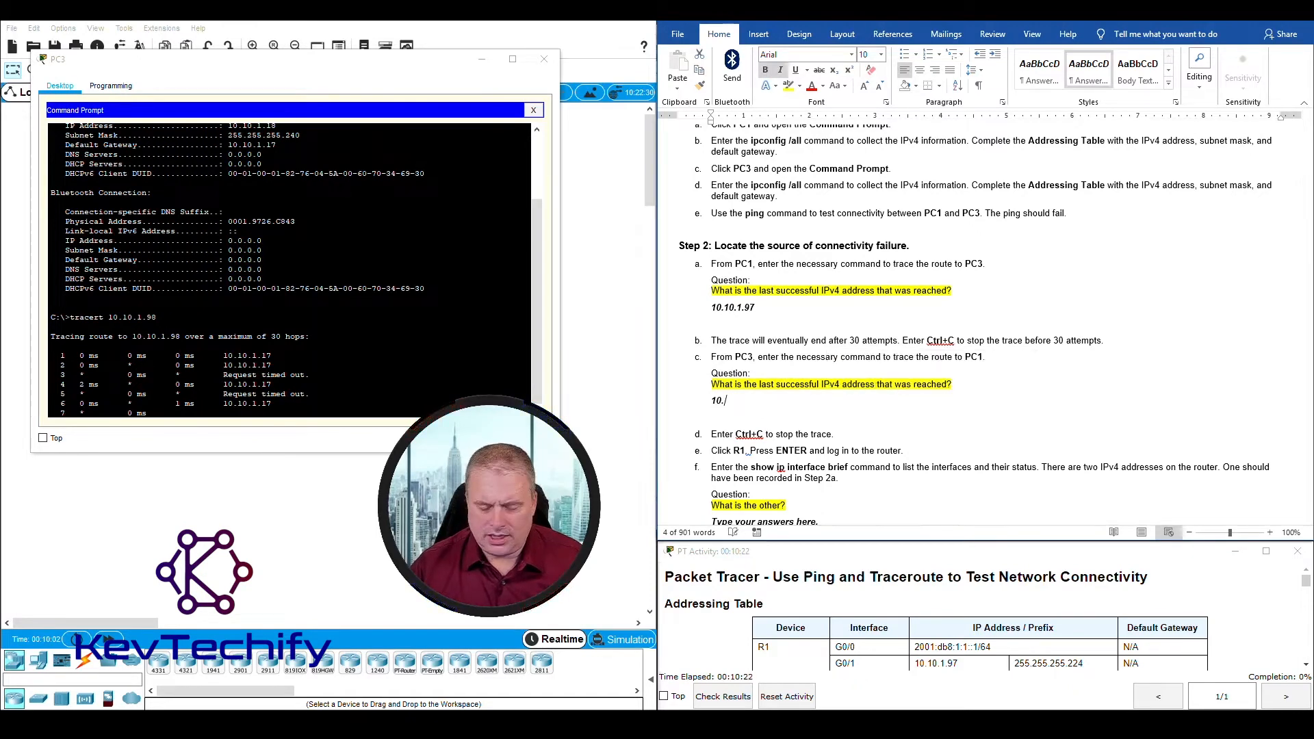
text(10.1.17)
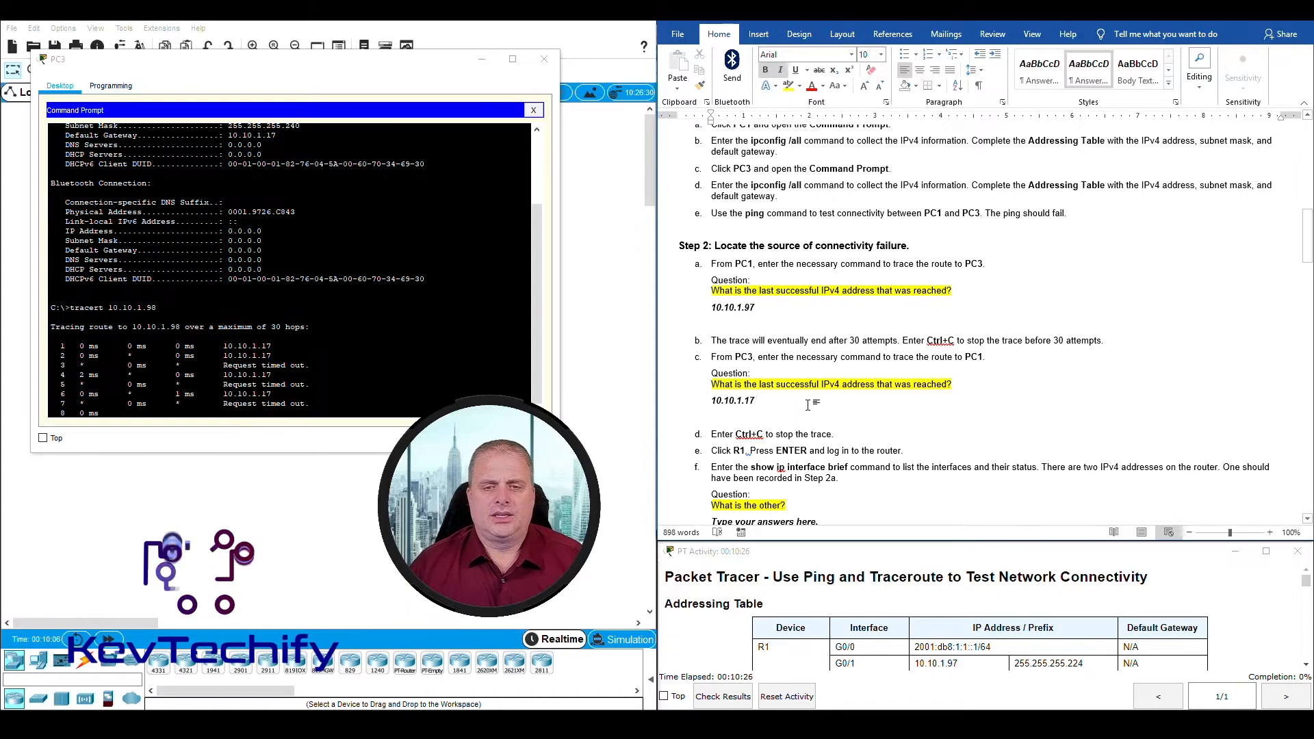
Step: Stop the running trace in PC3's Command Prompt, following instruction d of Step 2, and close PC3's window
click(449, 336)
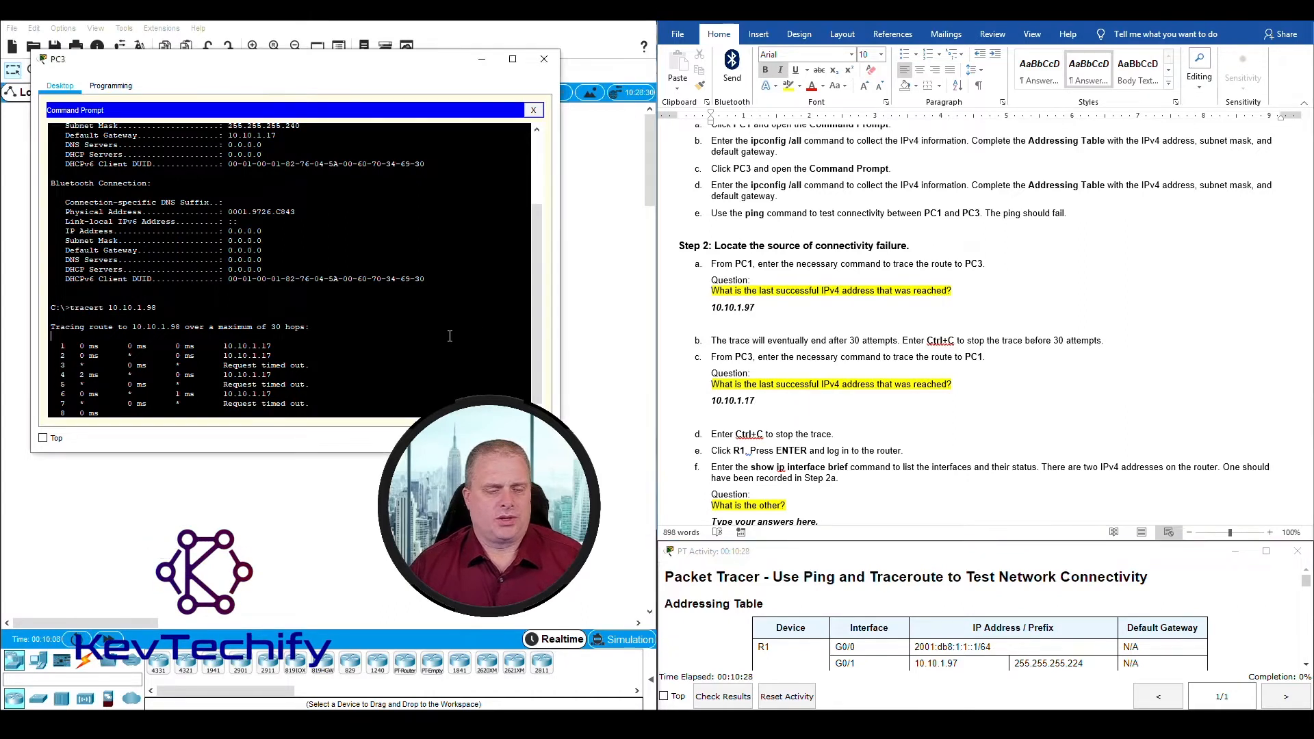
key(ctrl+c)
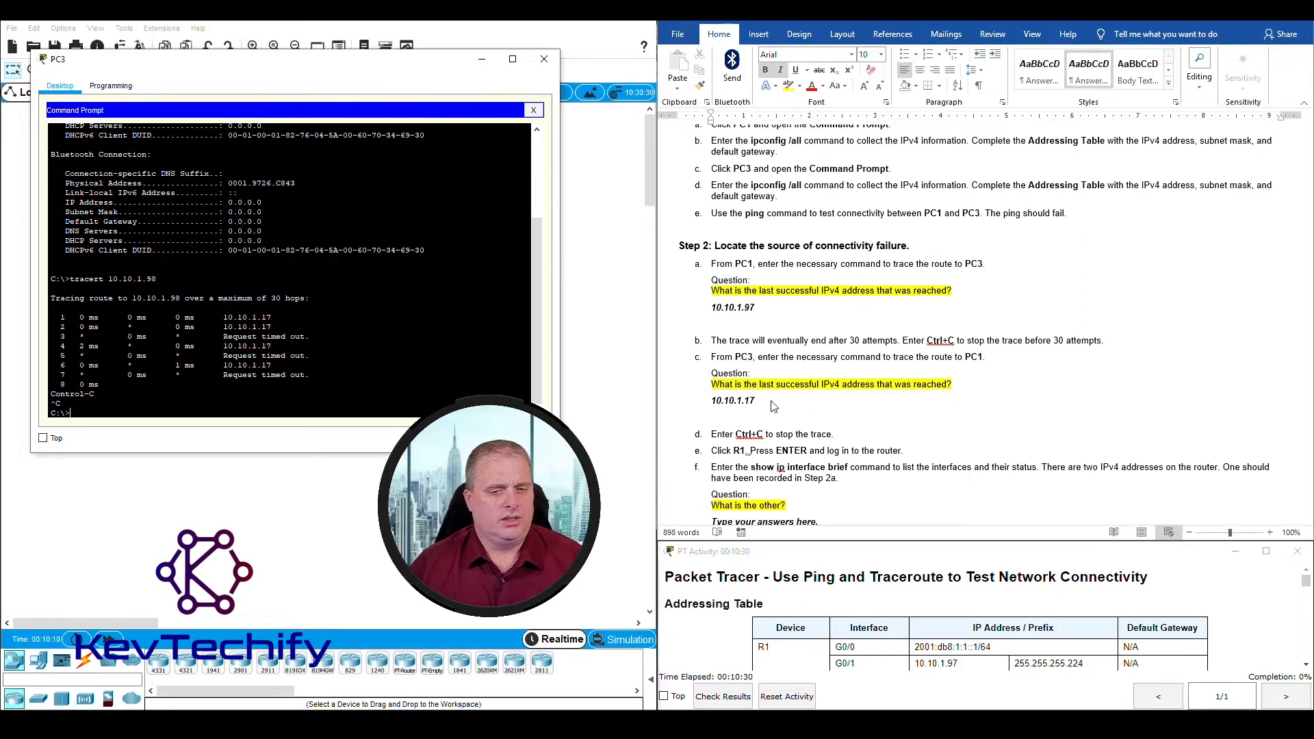
scroll(784, 416, down, 4)
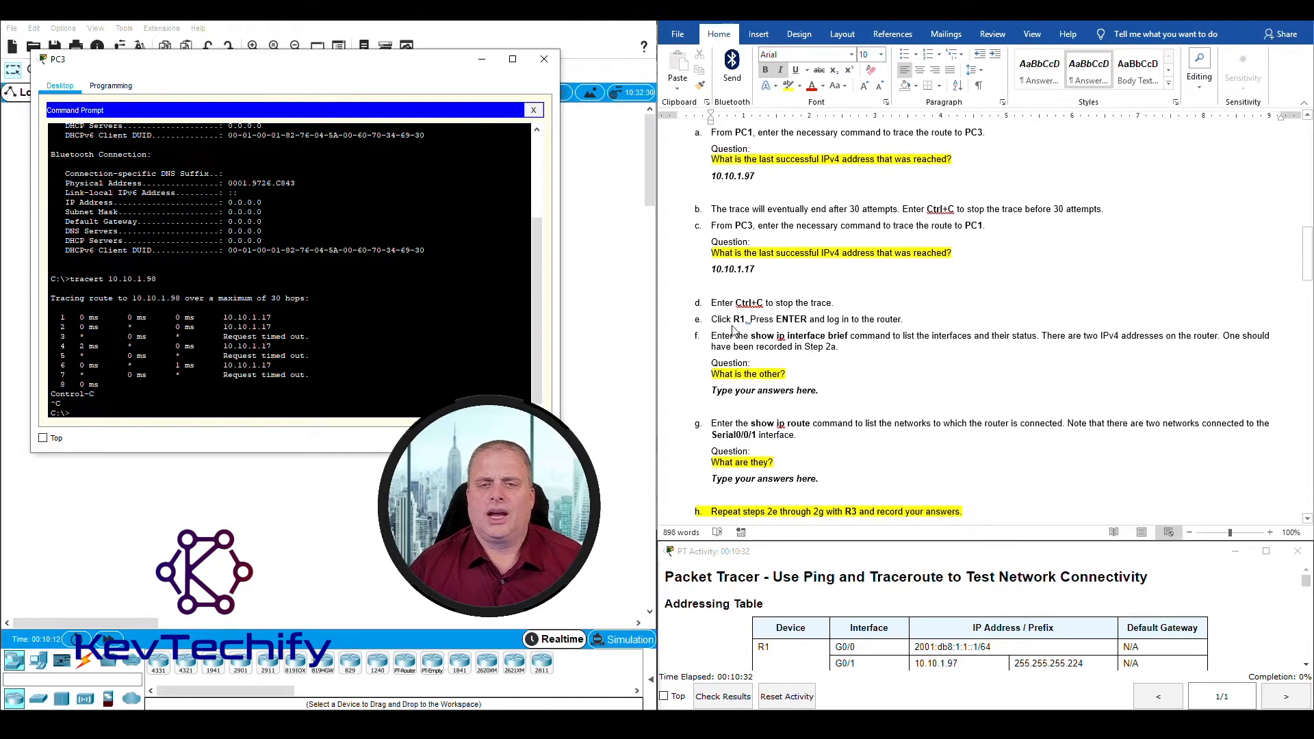
click(544, 60)
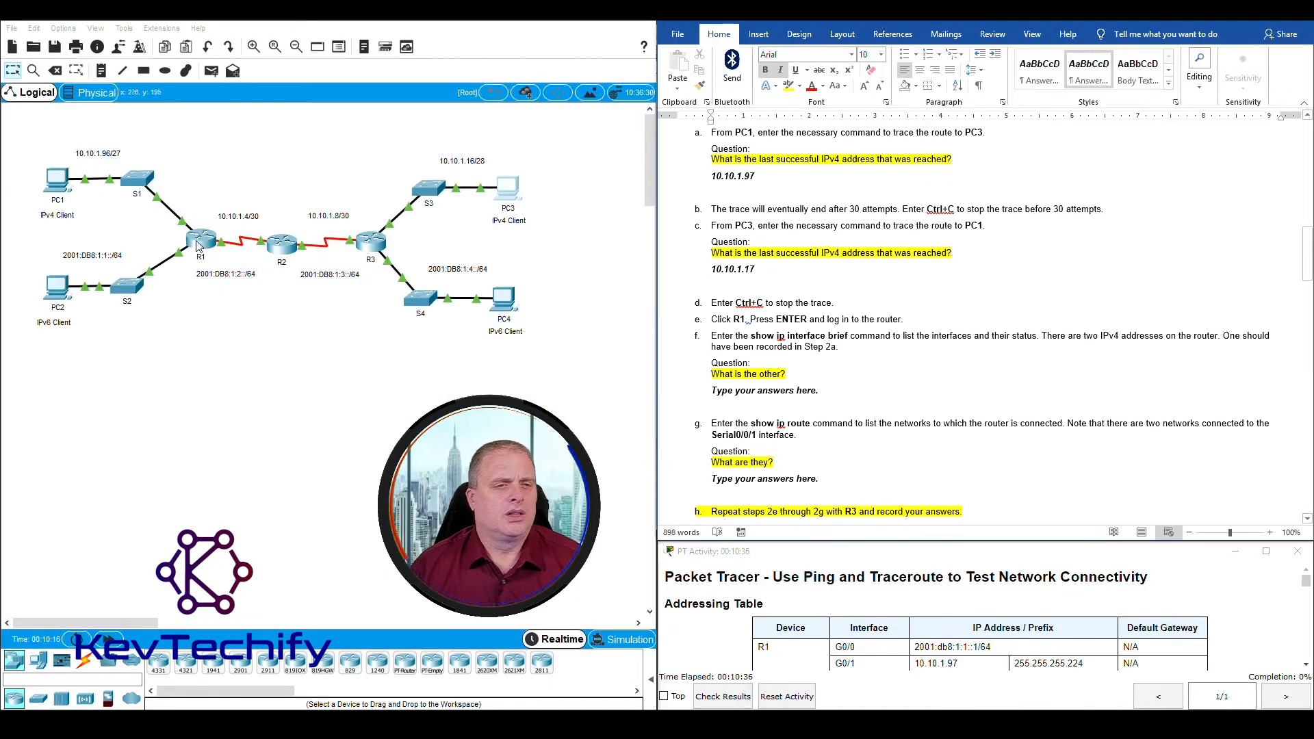
Step: Open router R1's command line in a moved and widened window and bring up its login prompt
click(201, 243)
drag(571, 146, 140, 28)
drag(414, 219, 538, 219)
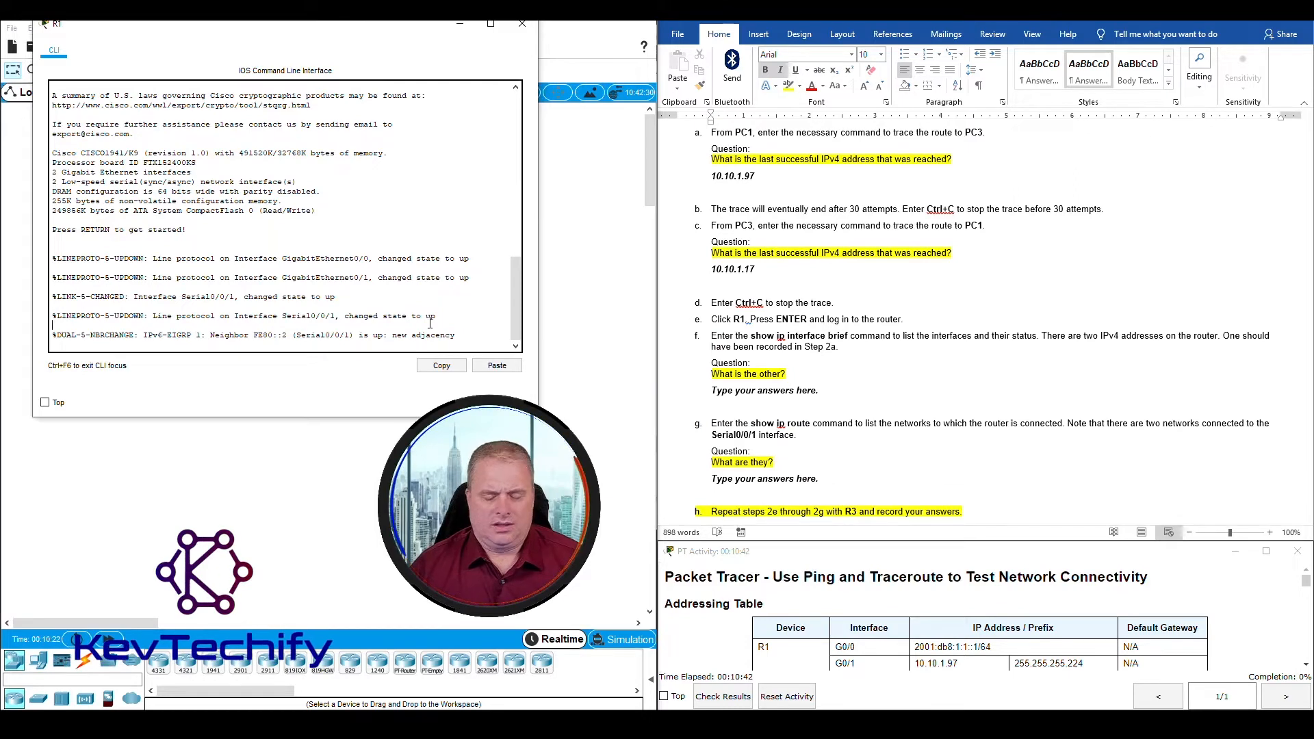
key(Return)
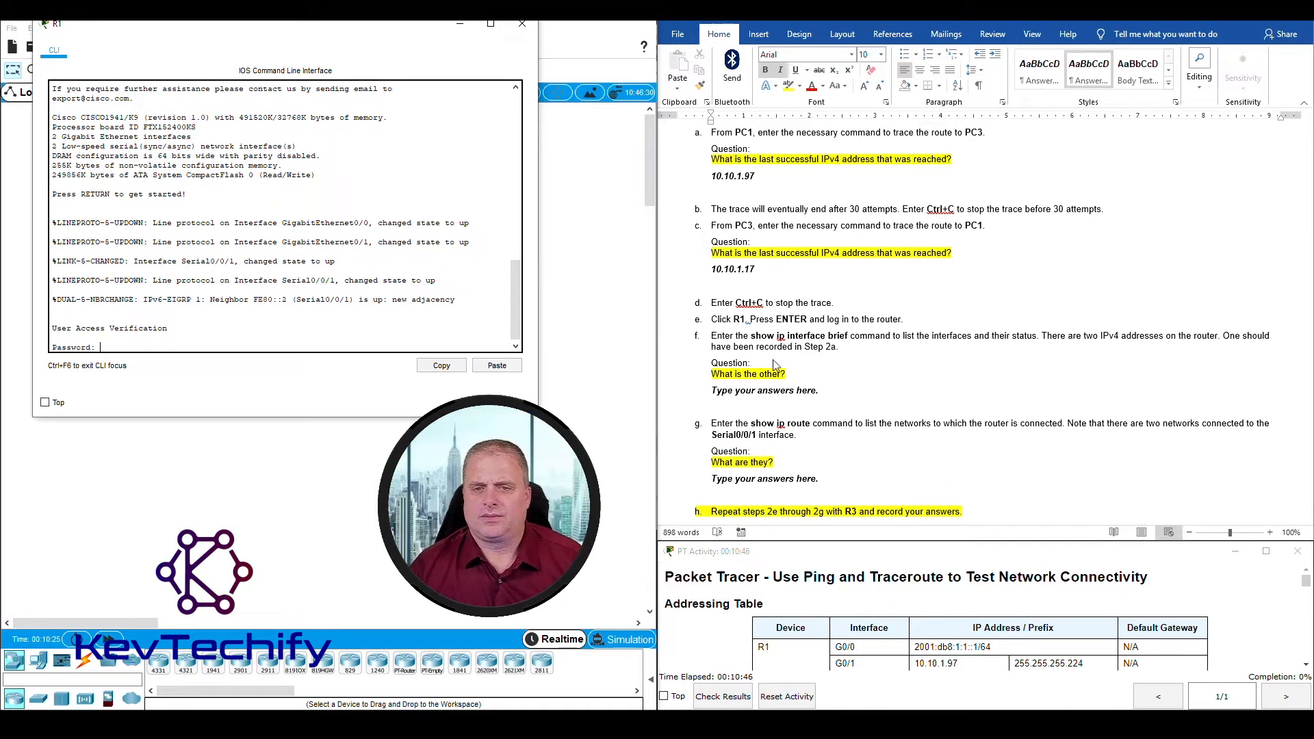
Step: Look up the user EXEC and privileged EXEC passwords in the Scenario note and return to the Step 2 instructions
scroll(783, 346, up, 10)
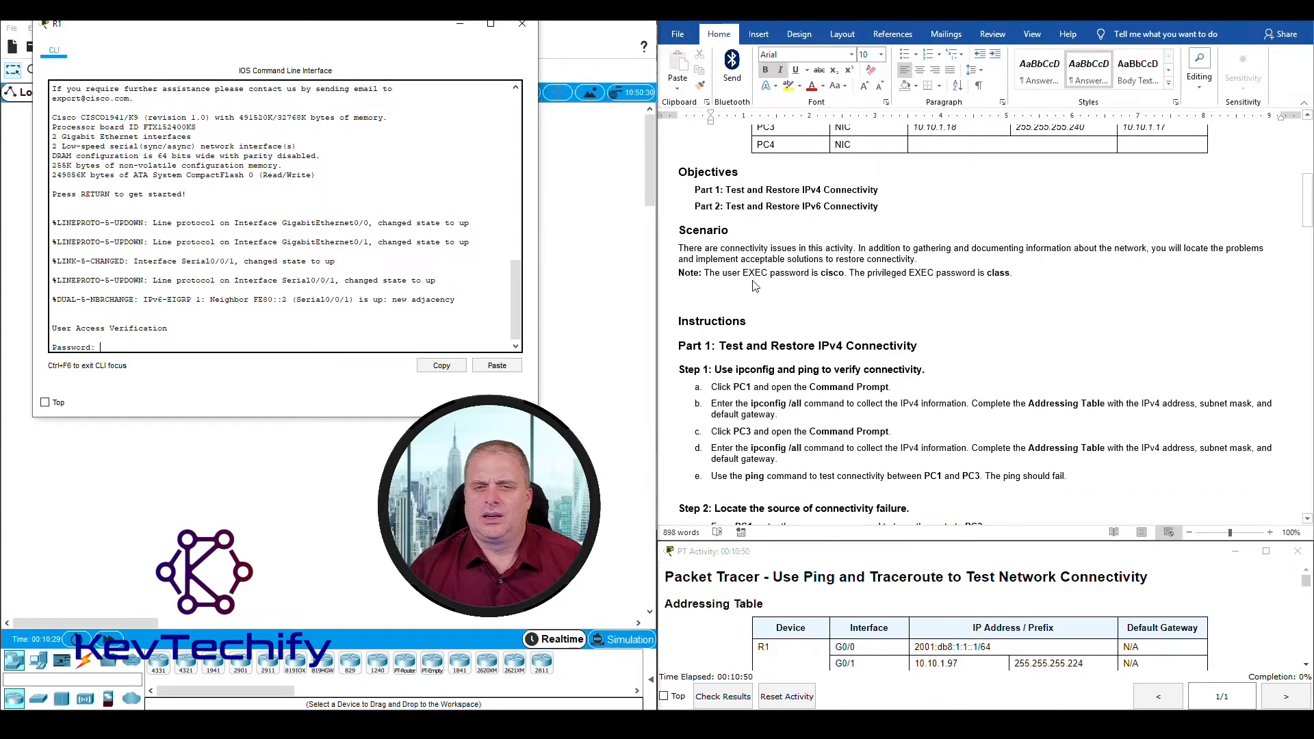
click(765, 273)
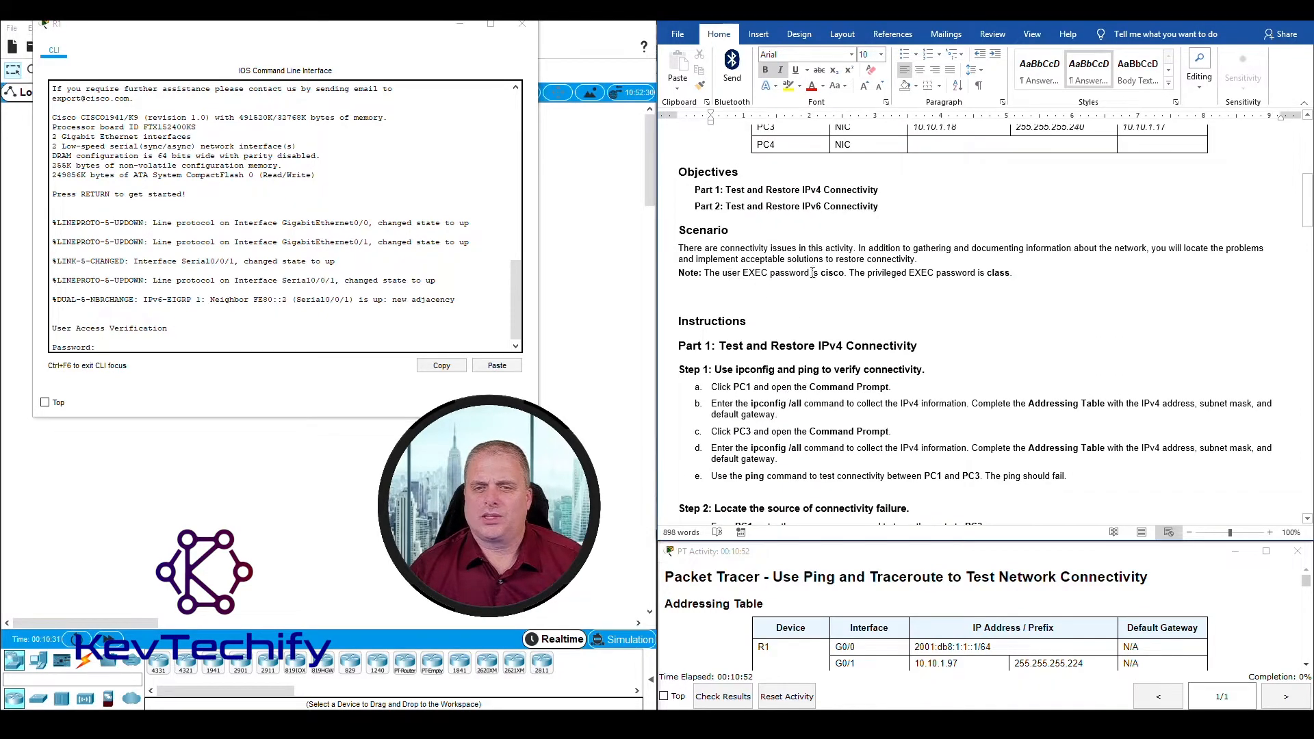
drag(820, 273, 1008, 272)
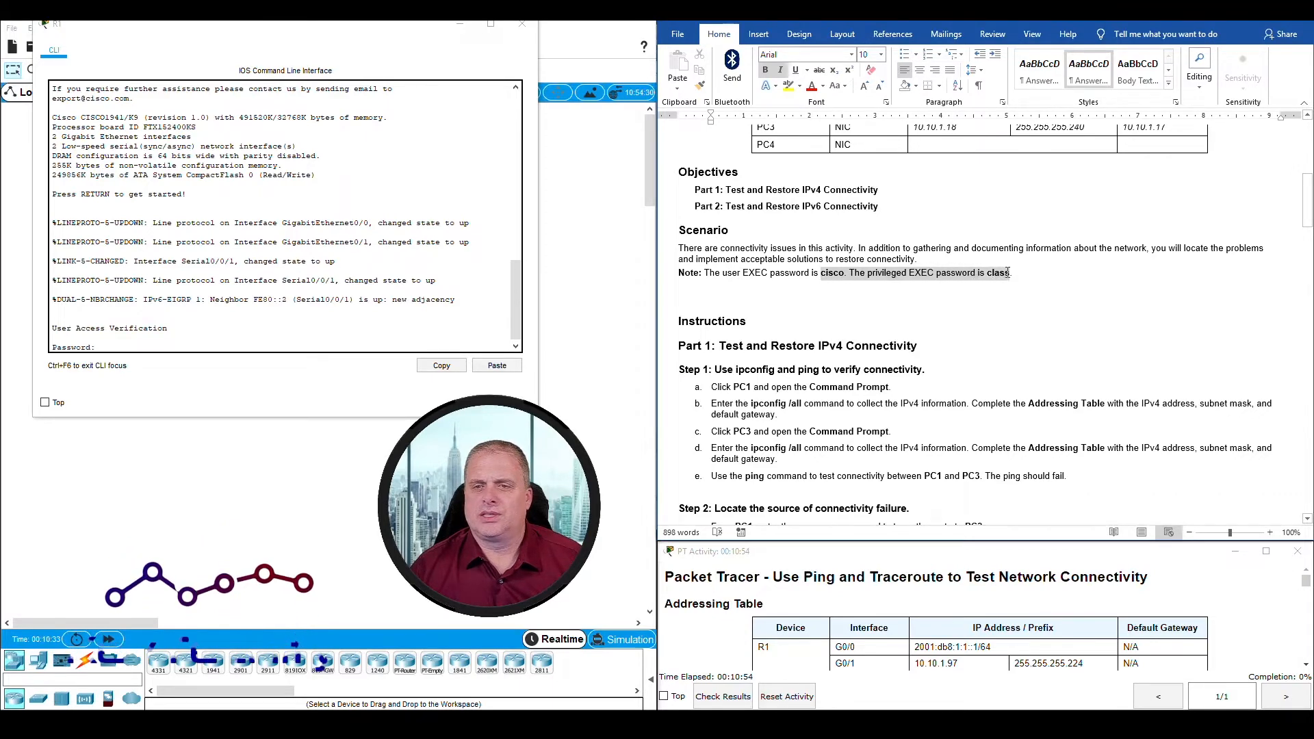
click(808, 277)
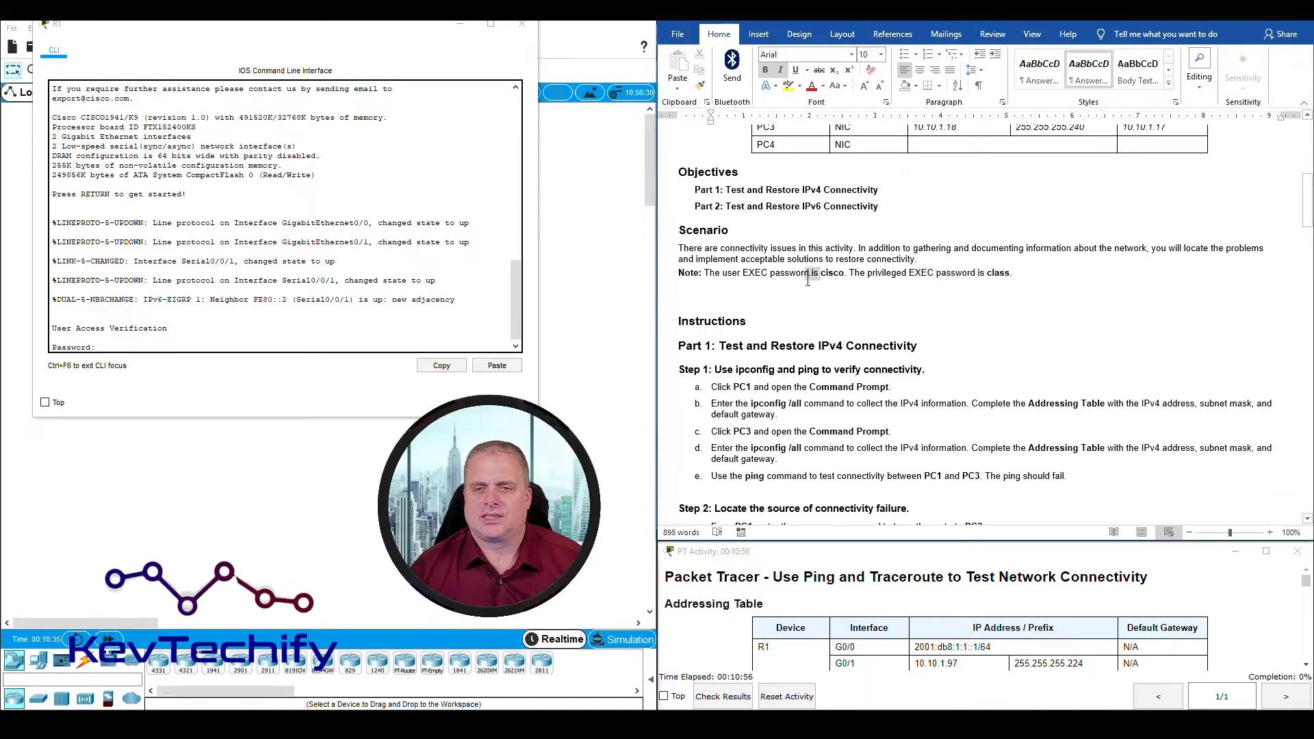
scroll(808, 277, down, 10)
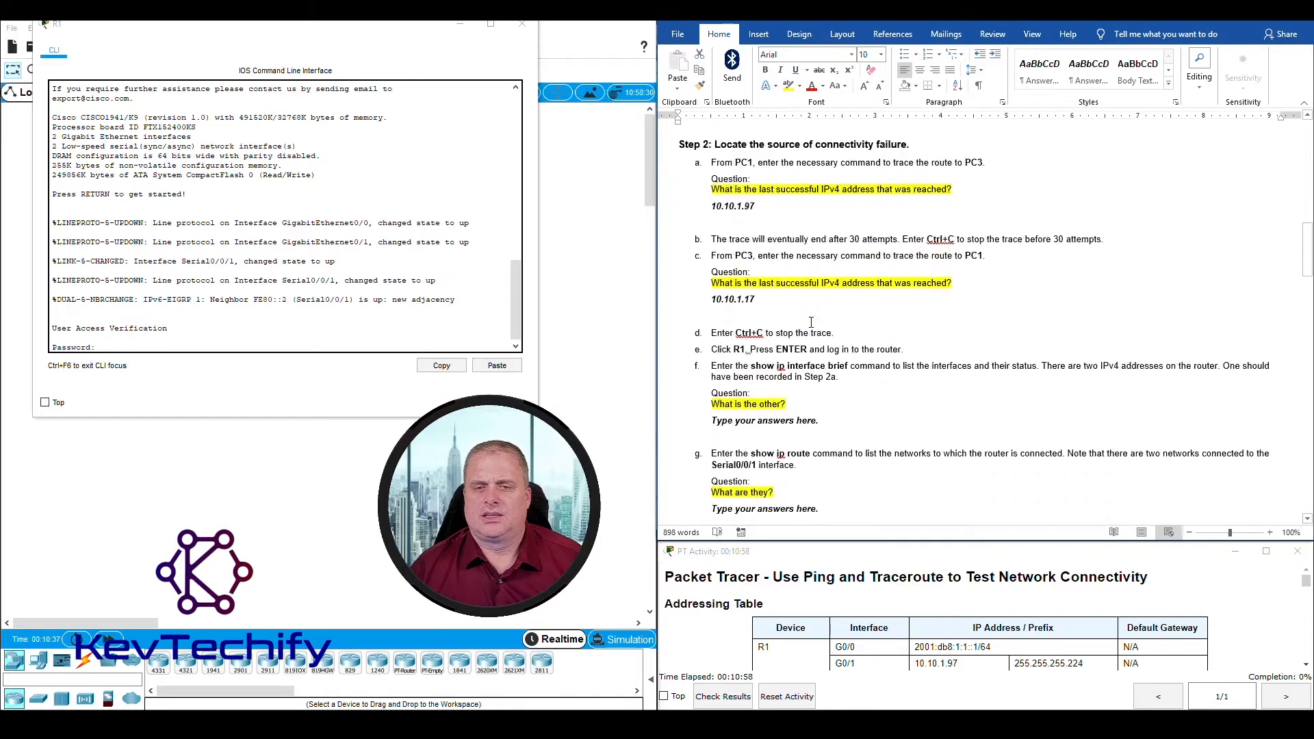
Step: Log in to router R1 with the user EXEC password, following instruction e of Step 2
scroll(811, 322, down, 4)
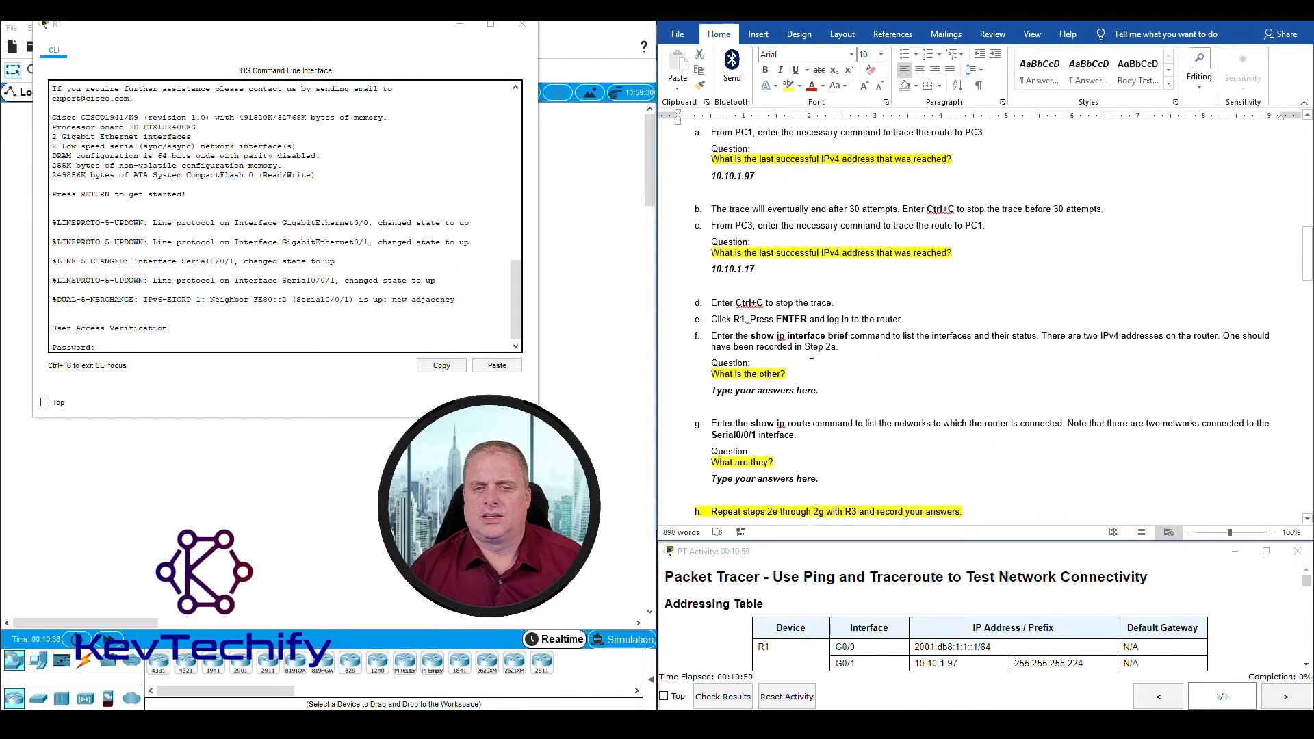
click(246, 341)
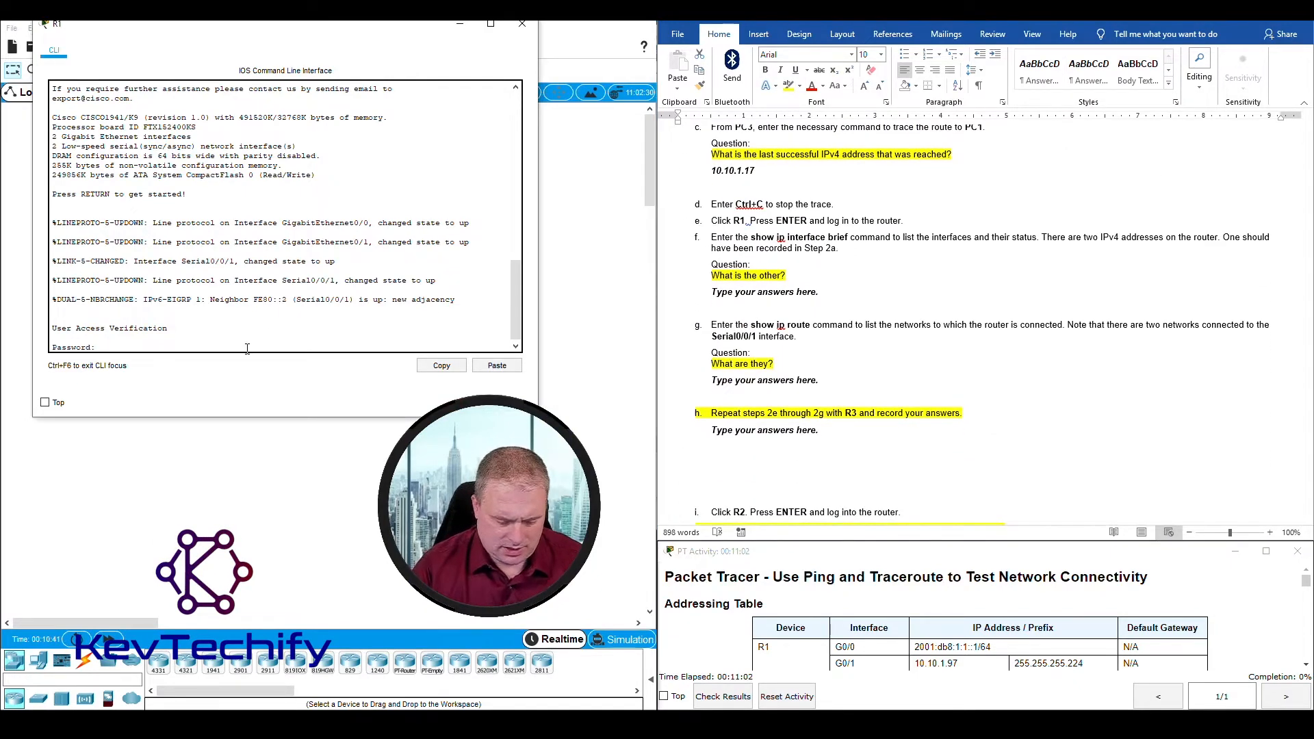
key(Return)
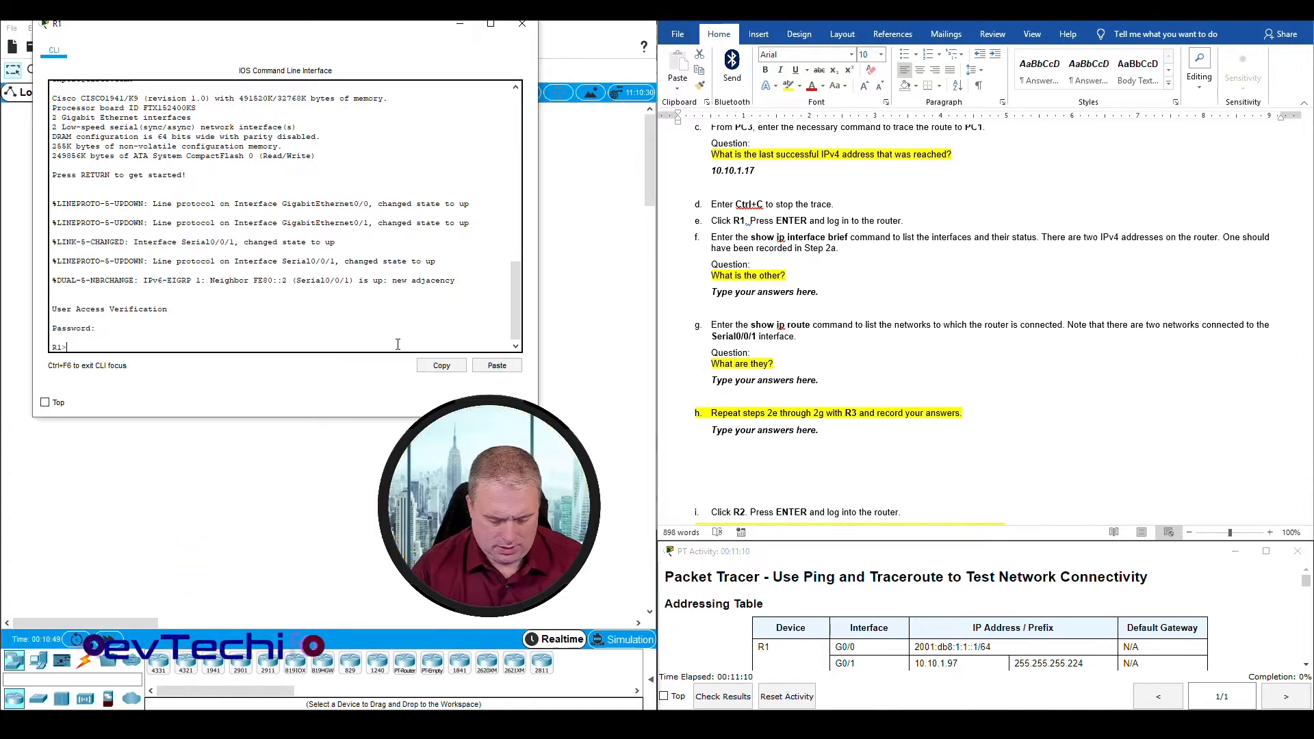
Step: List R1's interfaces and their status with the command sho ip int br and mark the resulting table
text(sho ip int br)
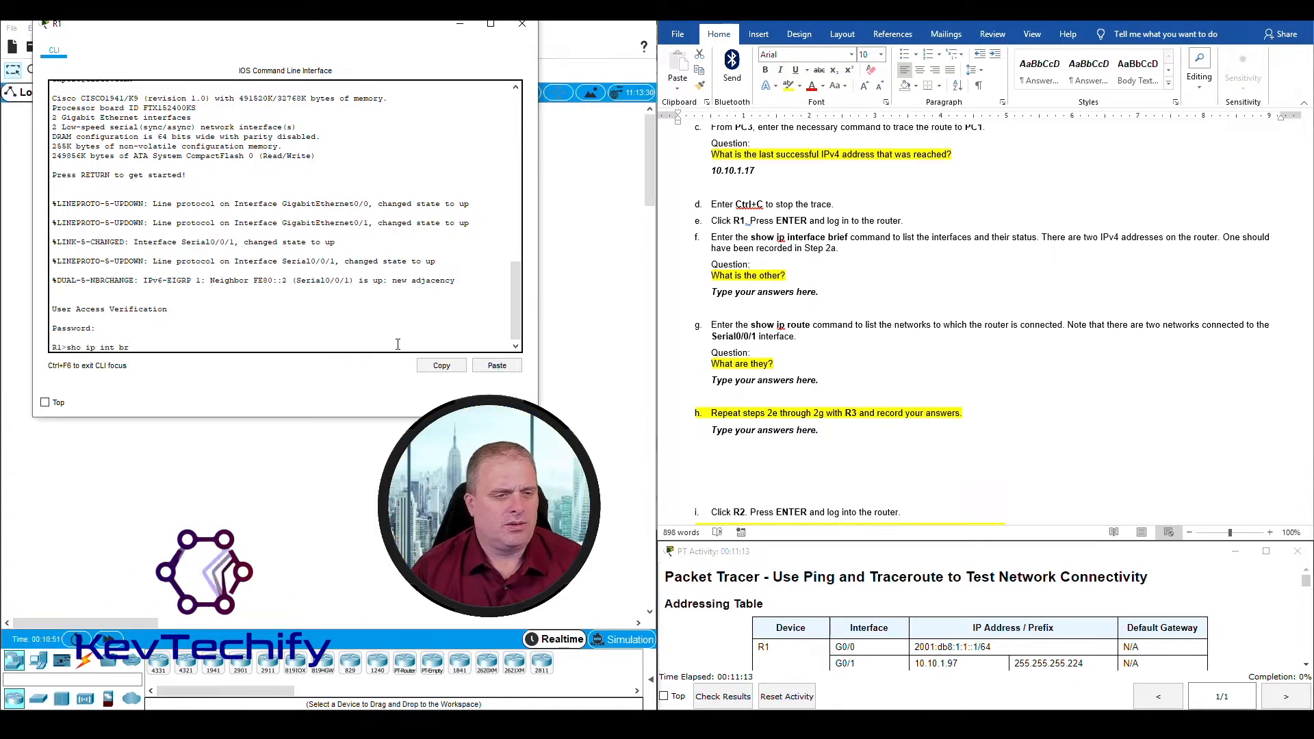
key(Return)
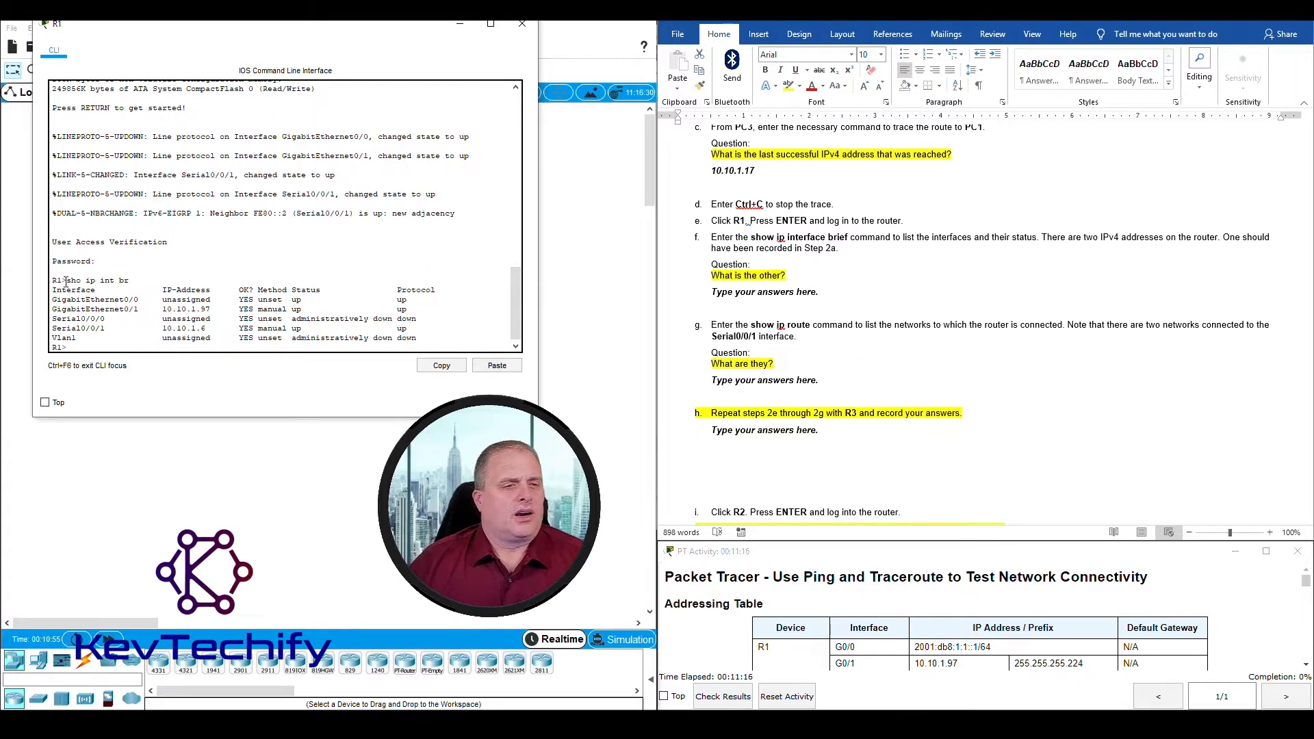
drag(54, 286, 394, 338)
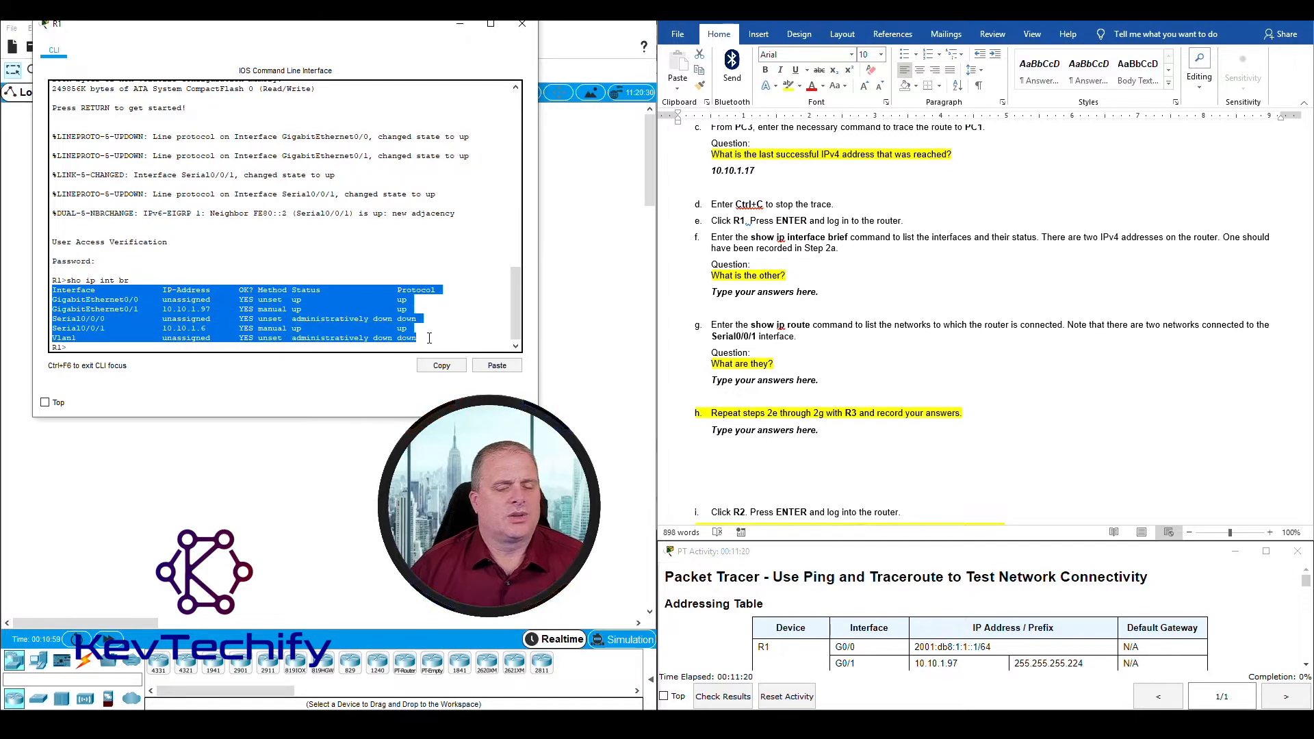
Step: Read instruction f of Step 2 and compare the Step 2a answer with the GigabitEthernet0/1 address in R1's interface list
click(896, 255)
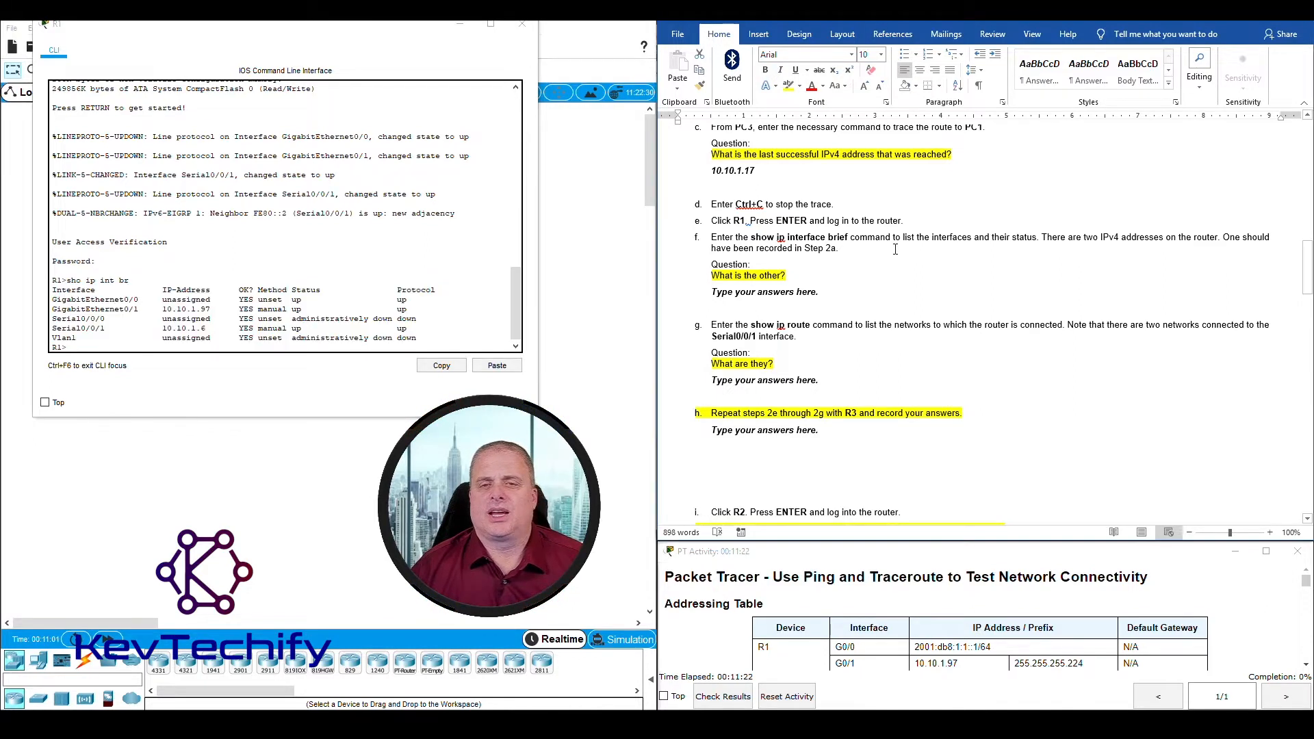
click(1042, 238)
drag(1042, 239, 1223, 237)
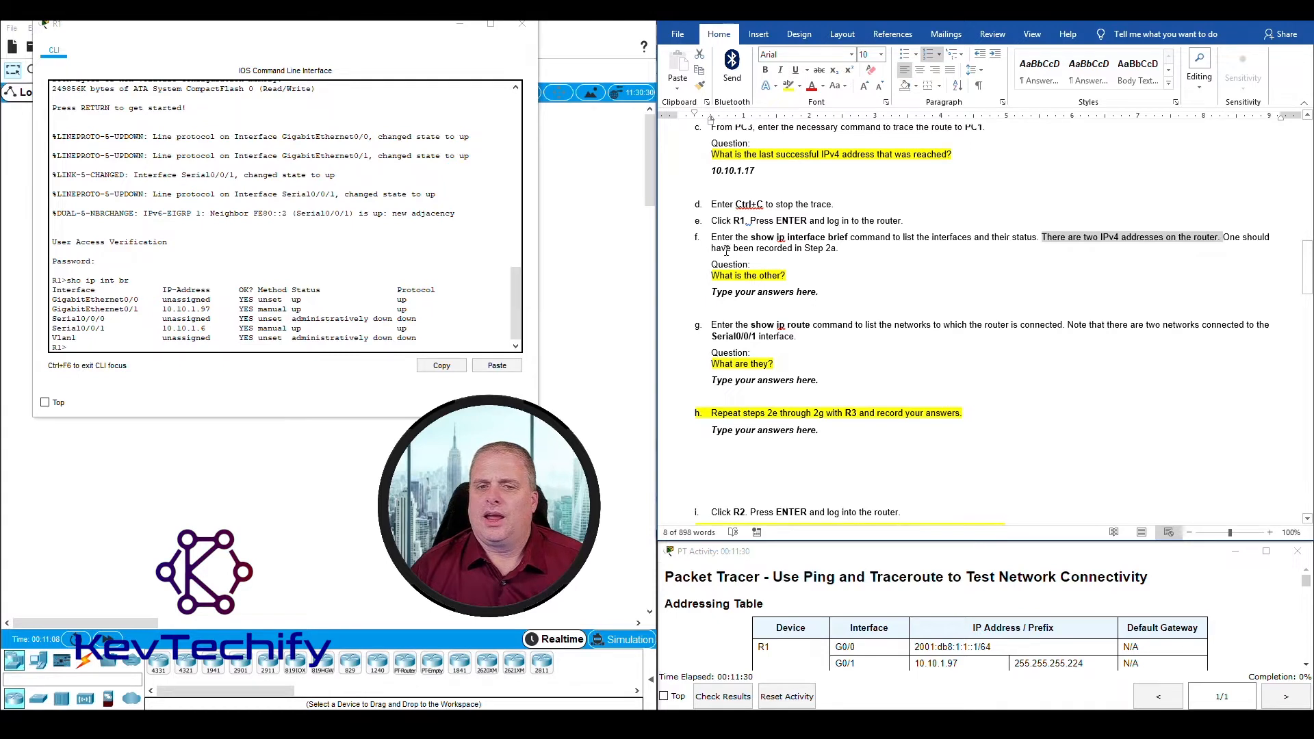
scroll(824, 252, up, 5)
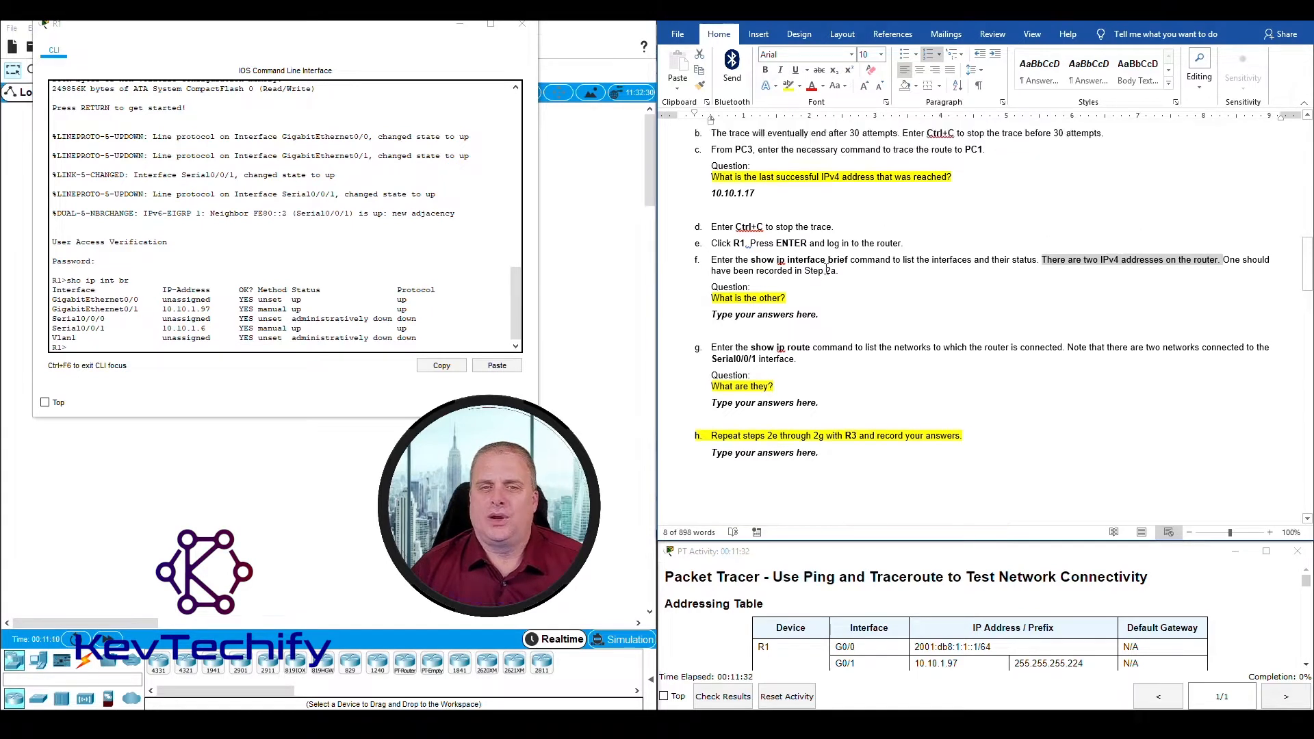
click(717, 255)
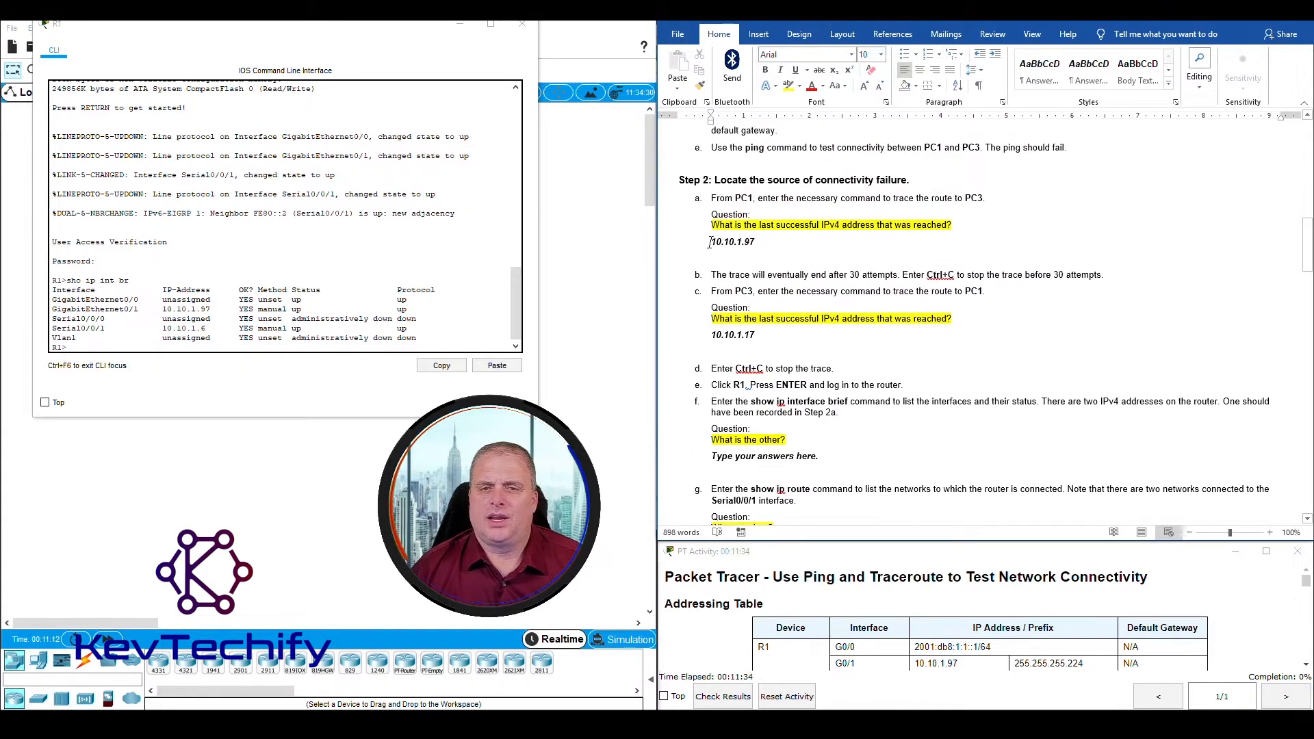
double_click(737, 240)
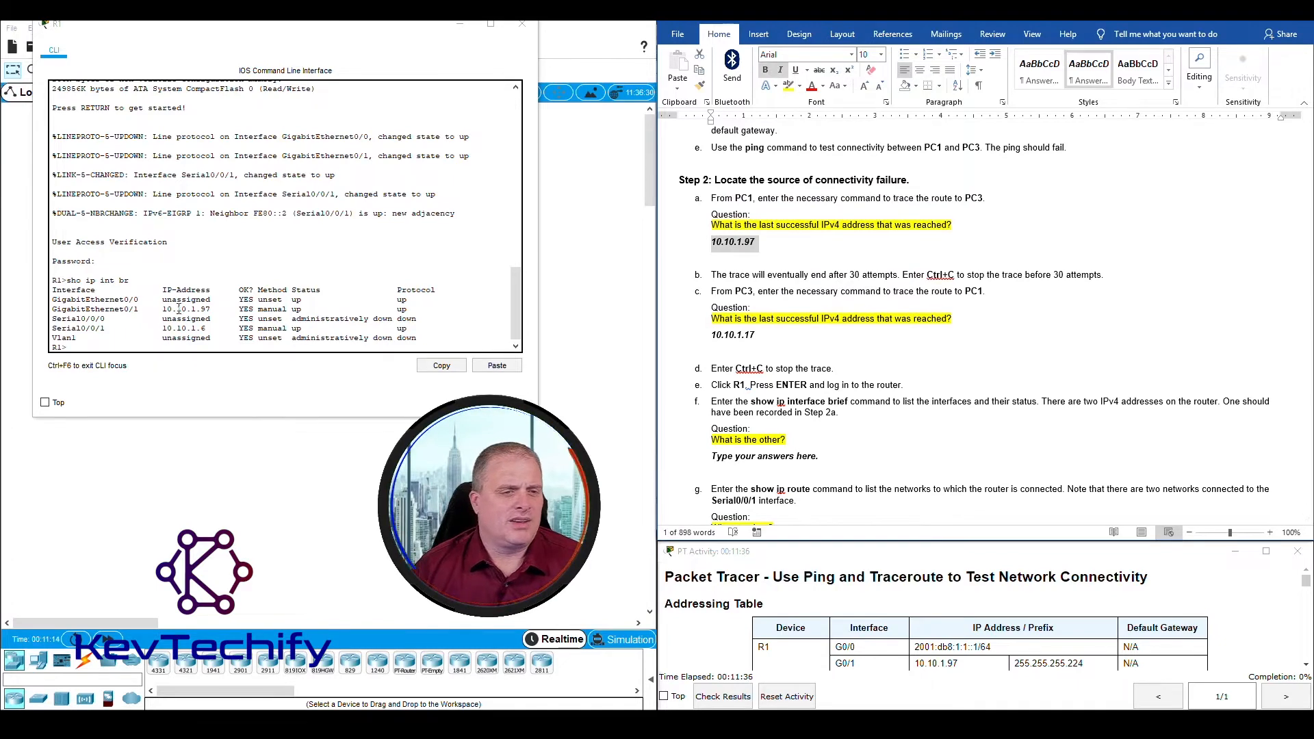
triple_click(162, 311)
click(211, 310)
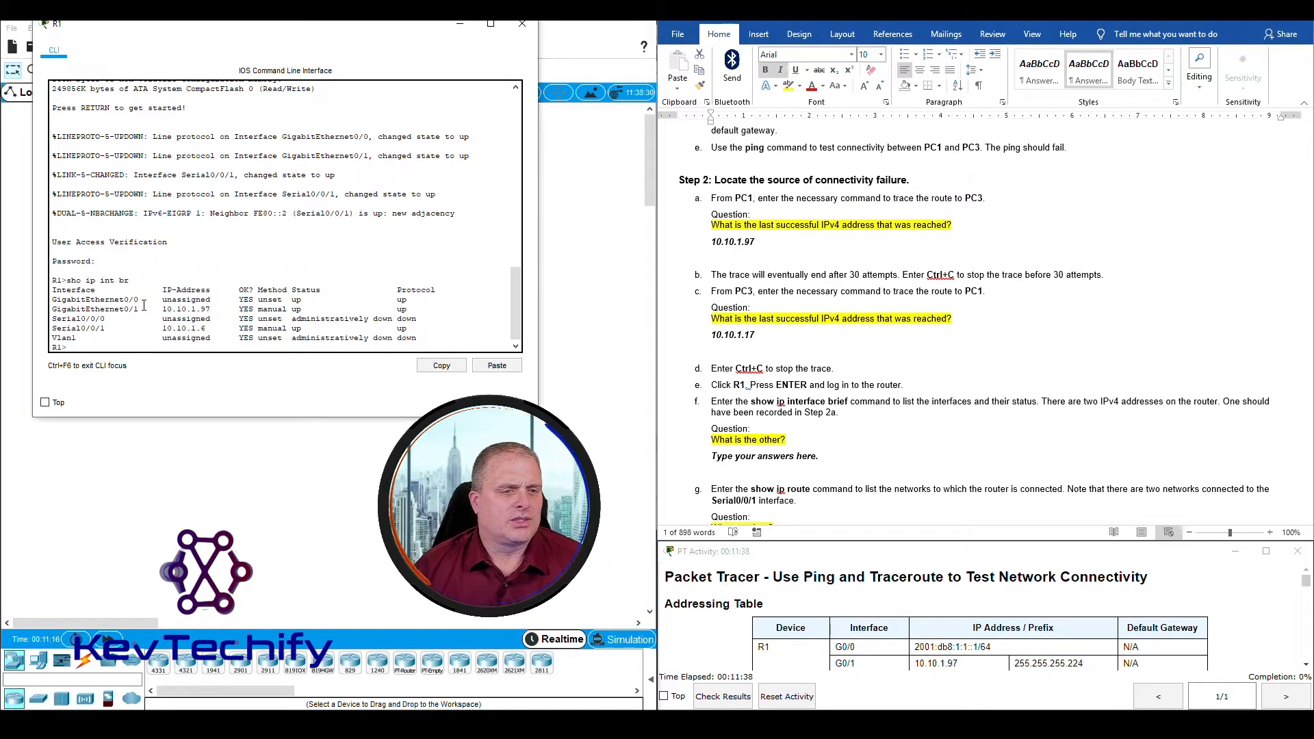
drag(164, 310, 211, 310)
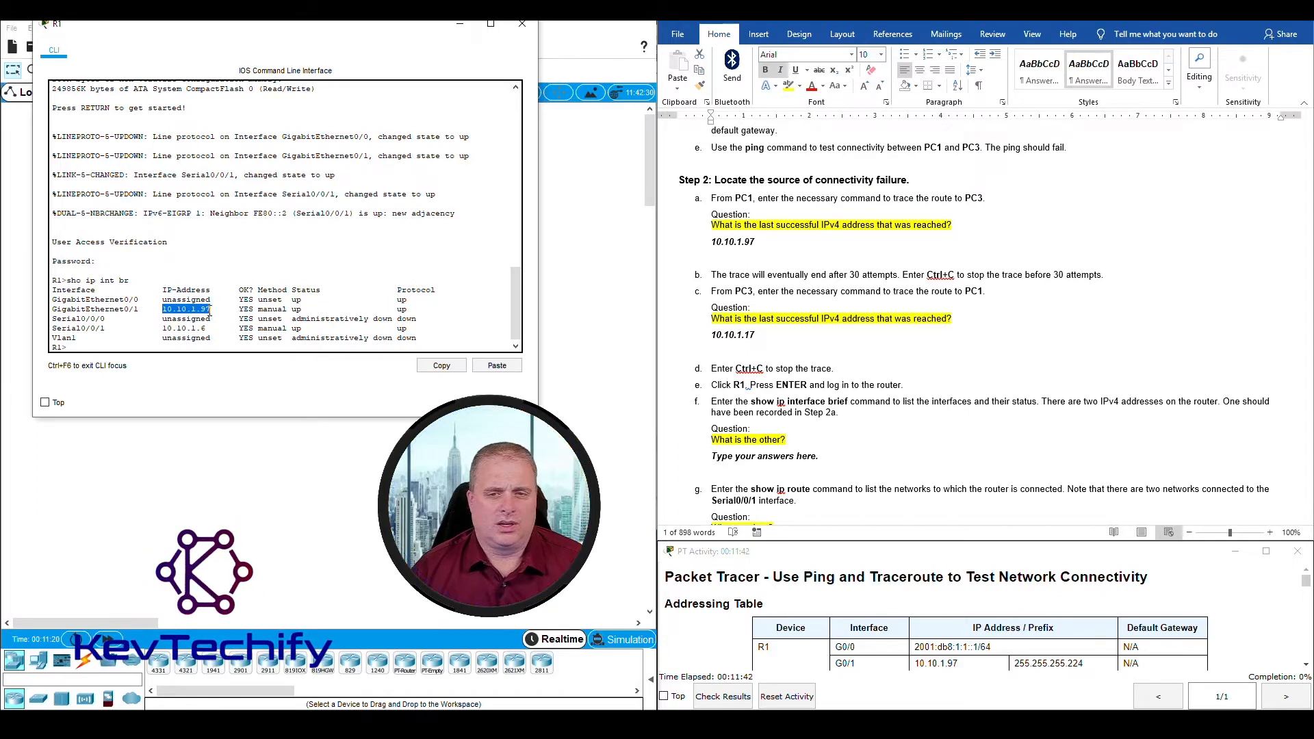
scroll(935, 421, down, 1)
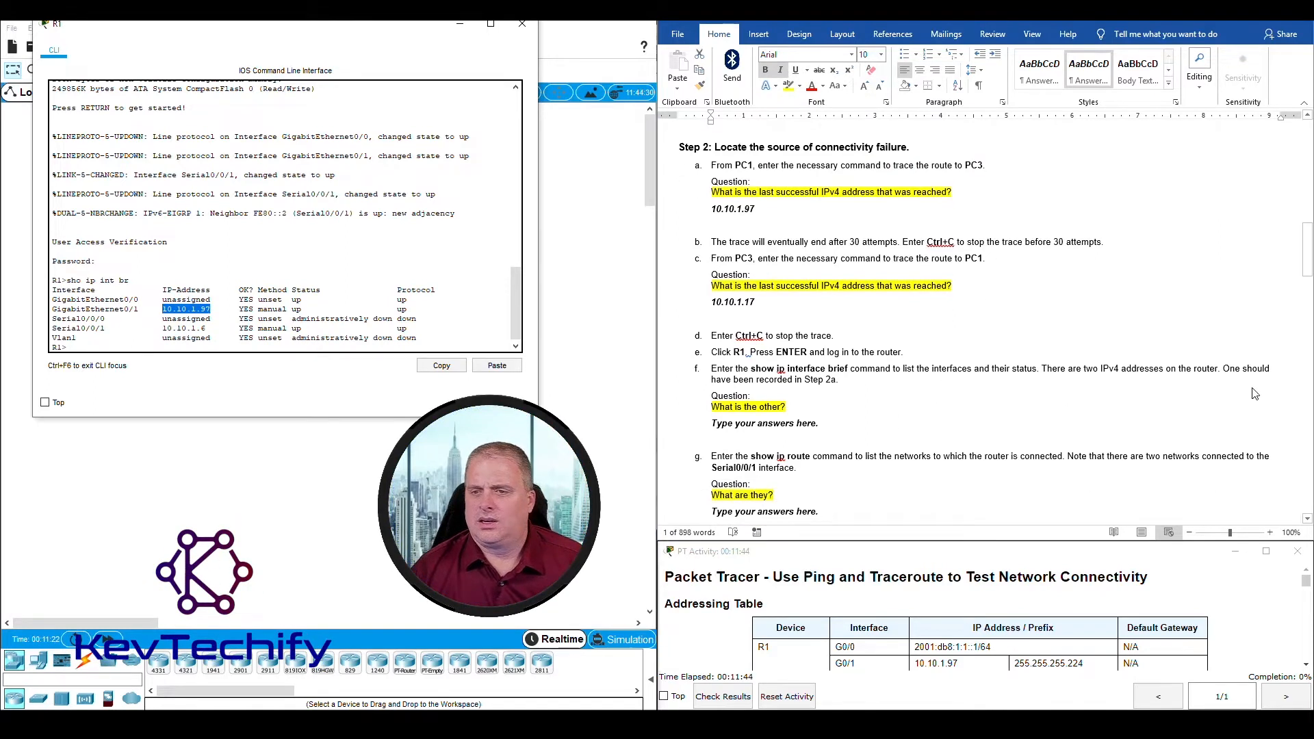
Step: Record the Serial0/0/1 address 10.10.1.6 as the answer to the question under Step 2f
click(717, 411)
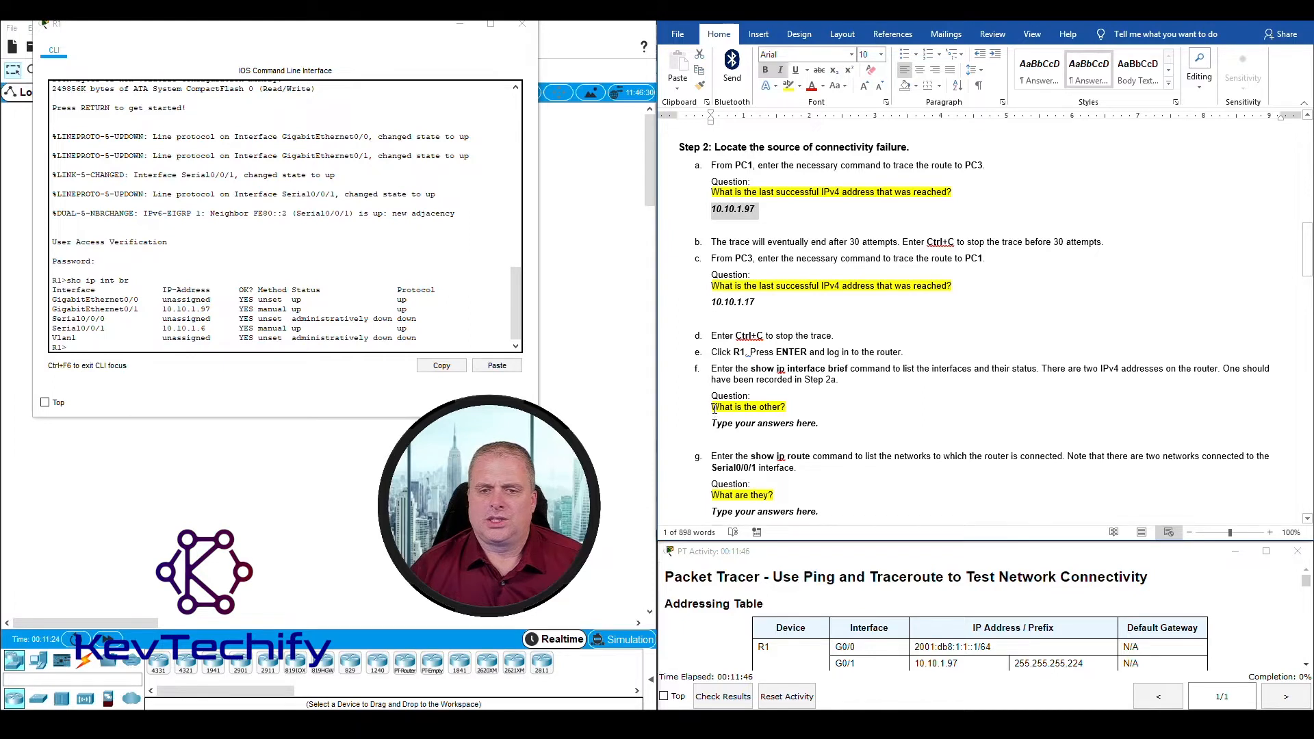
drag(714, 409, 772, 409)
click(171, 310)
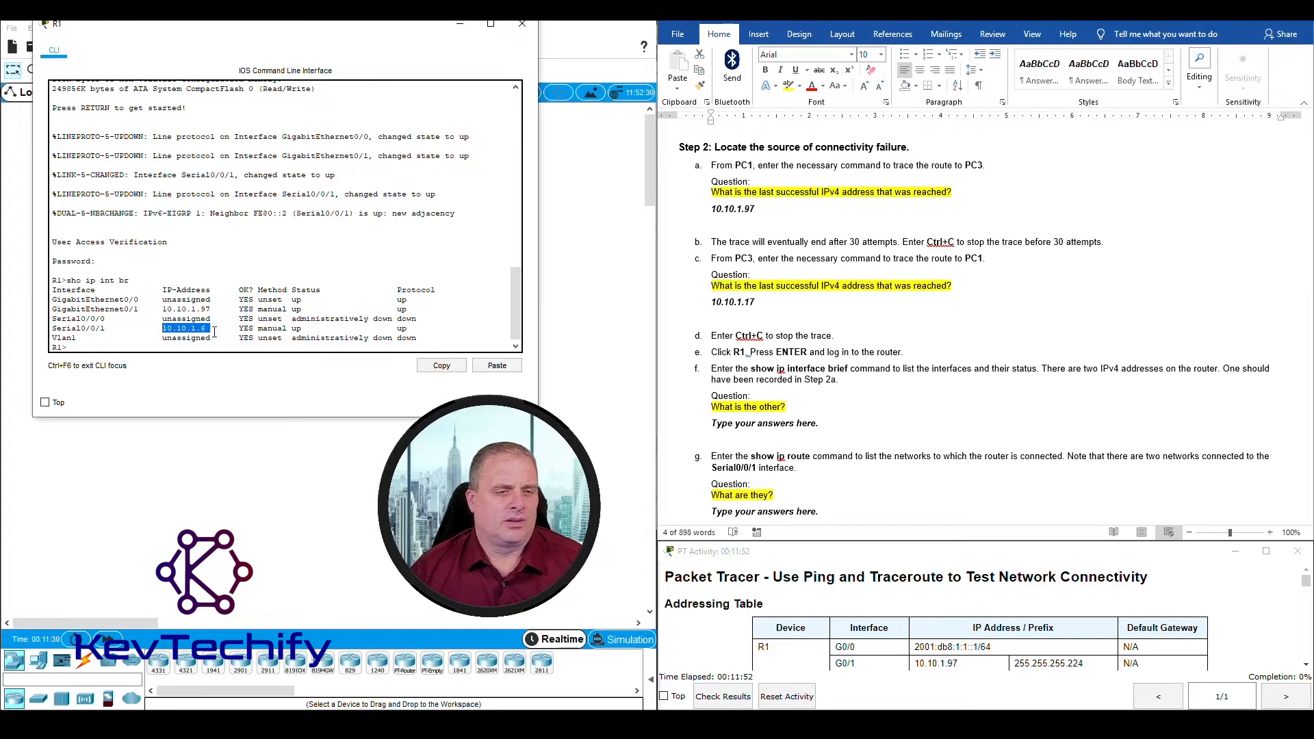
click(730, 427)
click(713, 424)
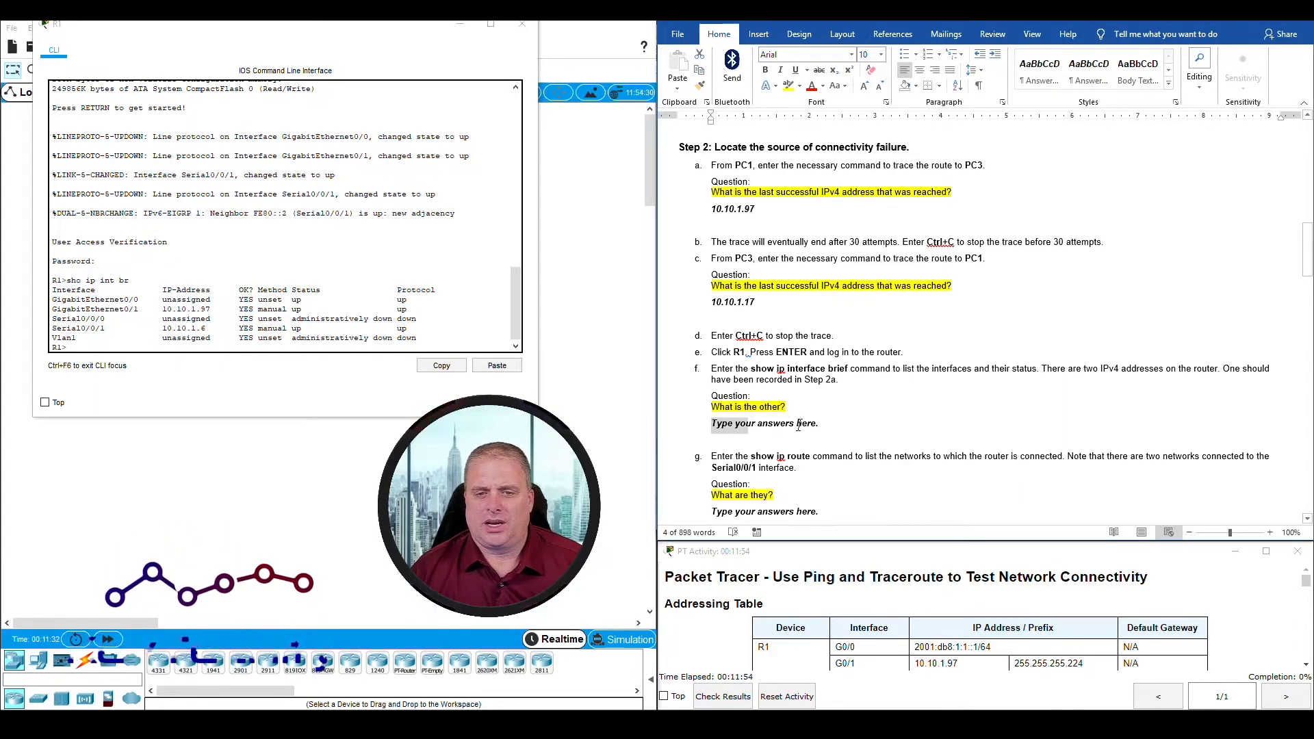
text(10.10.1.6)
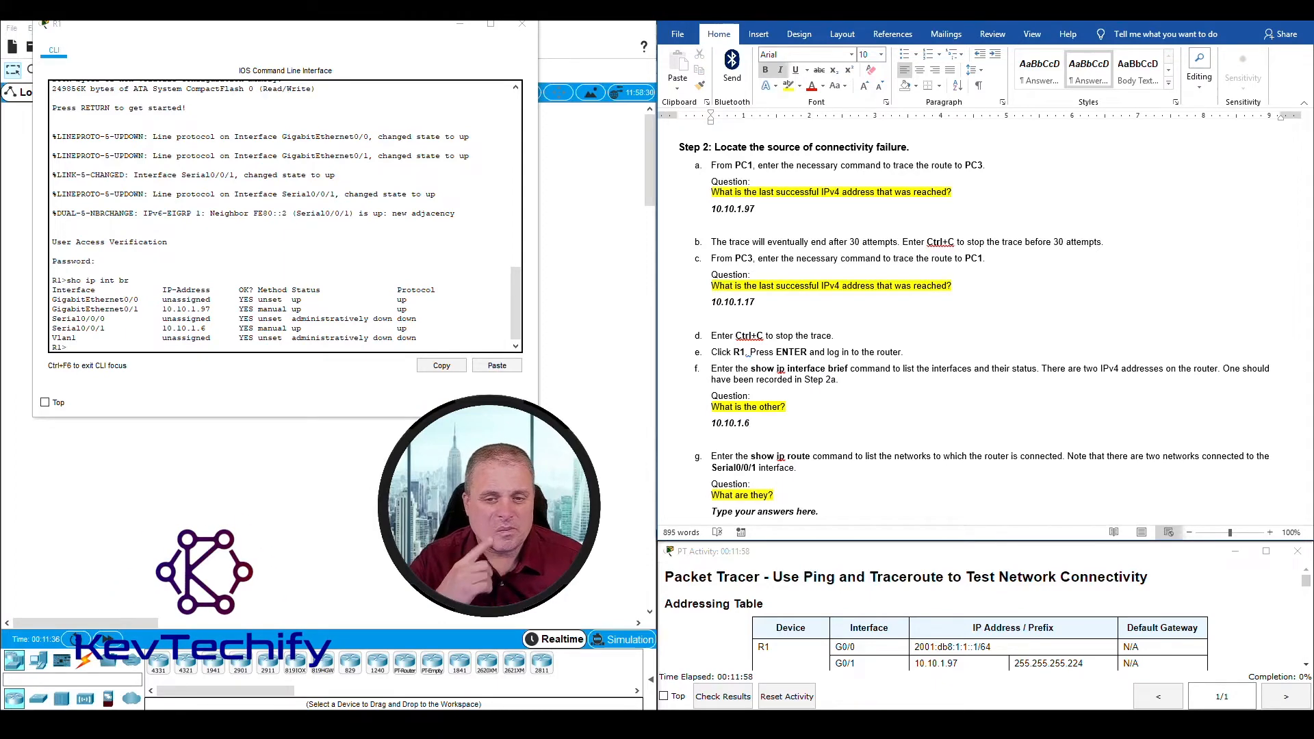
Step: Display R1's routing table with the command sho ip route and examine the two networks connected to Serial0/0/1
scroll(835, 420, down, 3)
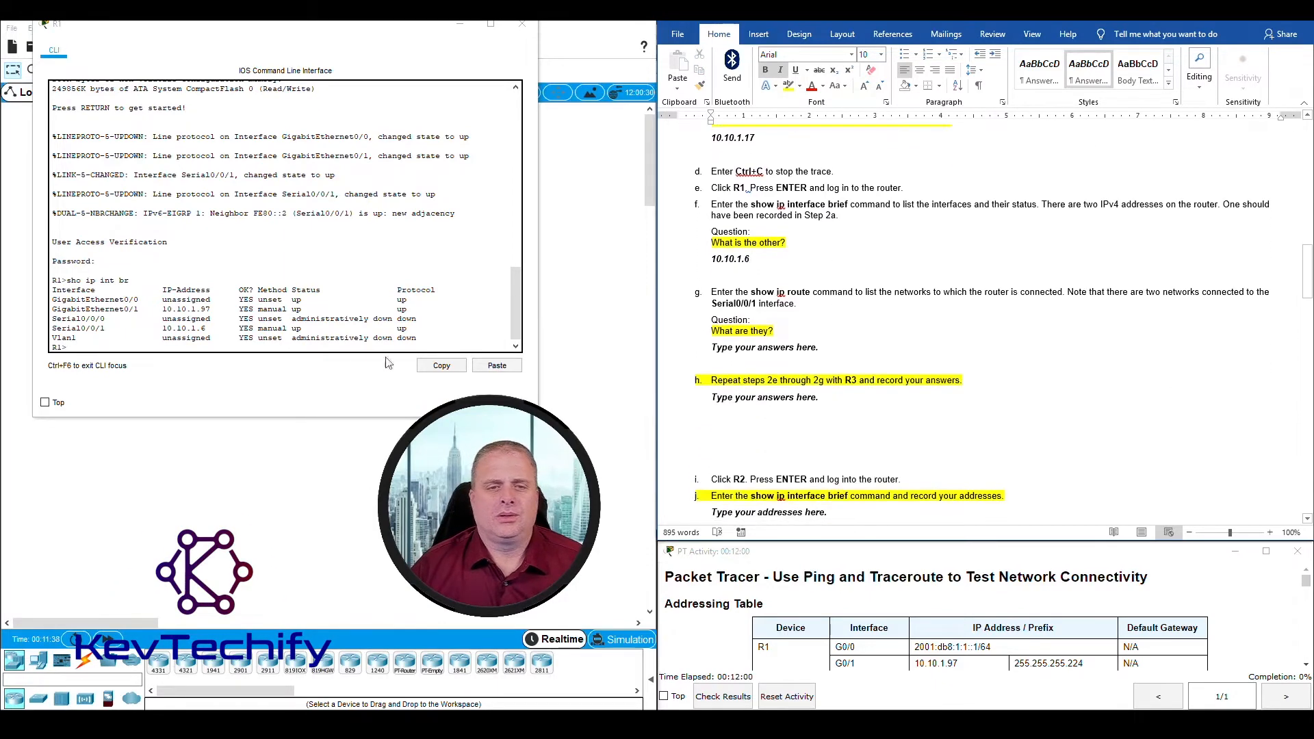
click(460, 333)
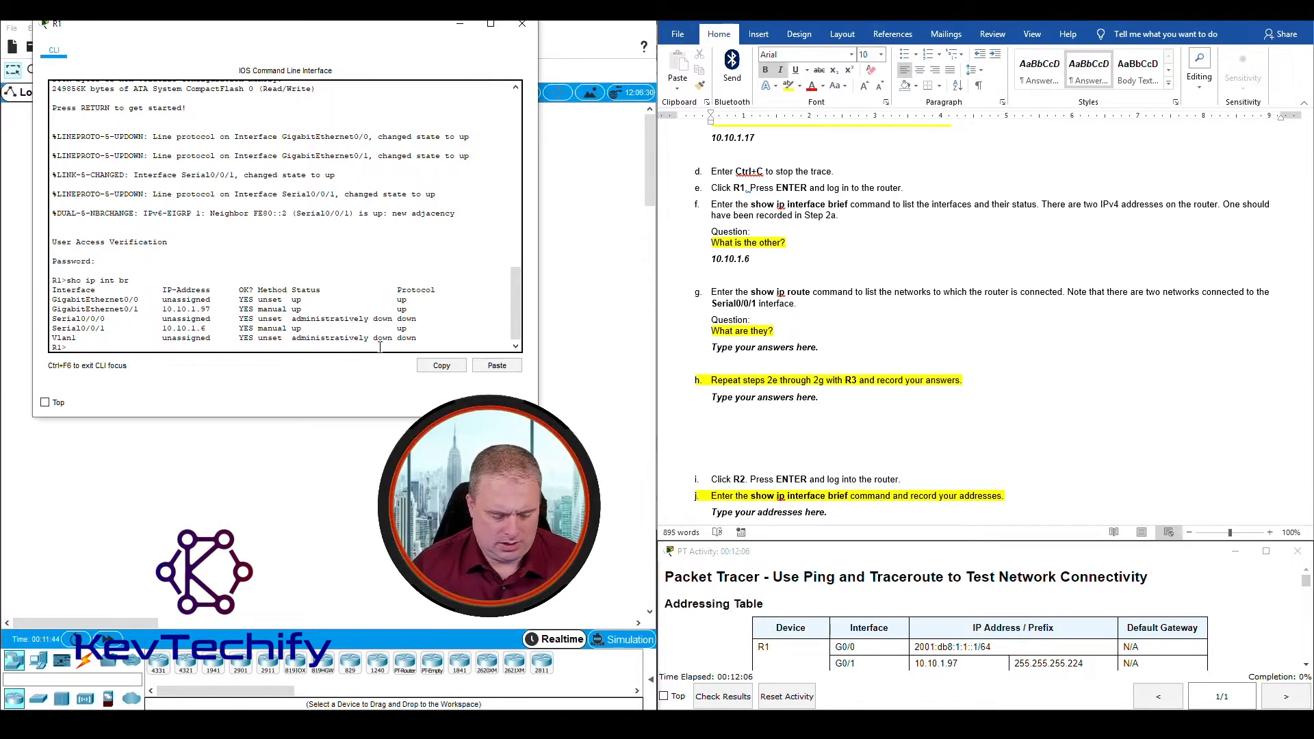
text(sho ip route)
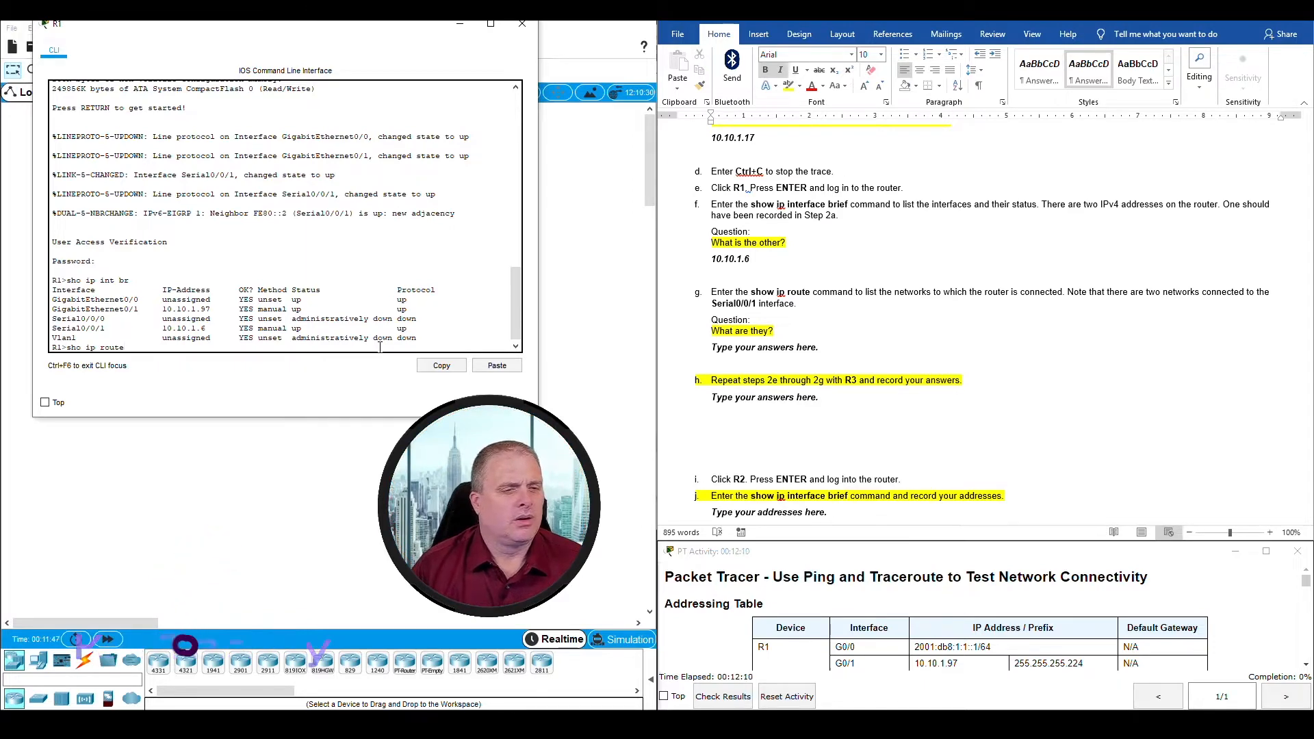
key(Return)
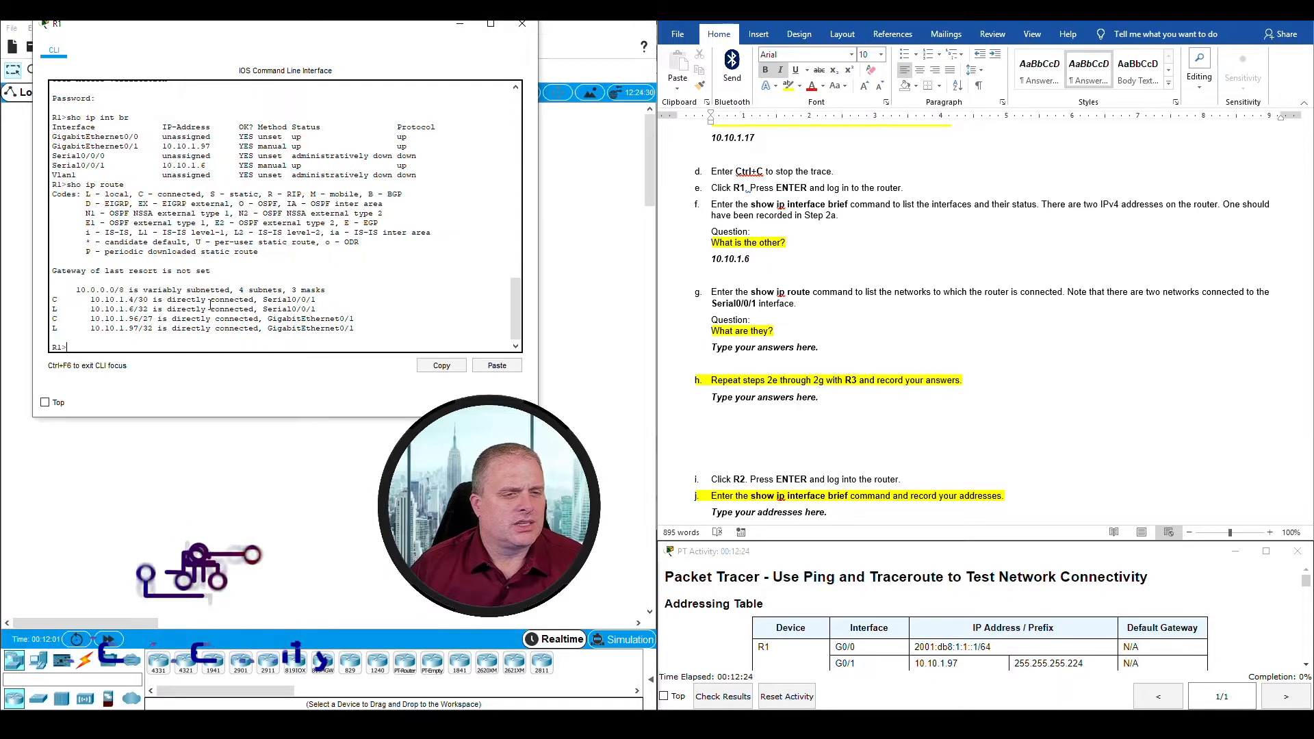
drag(263, 299, 304, 309)
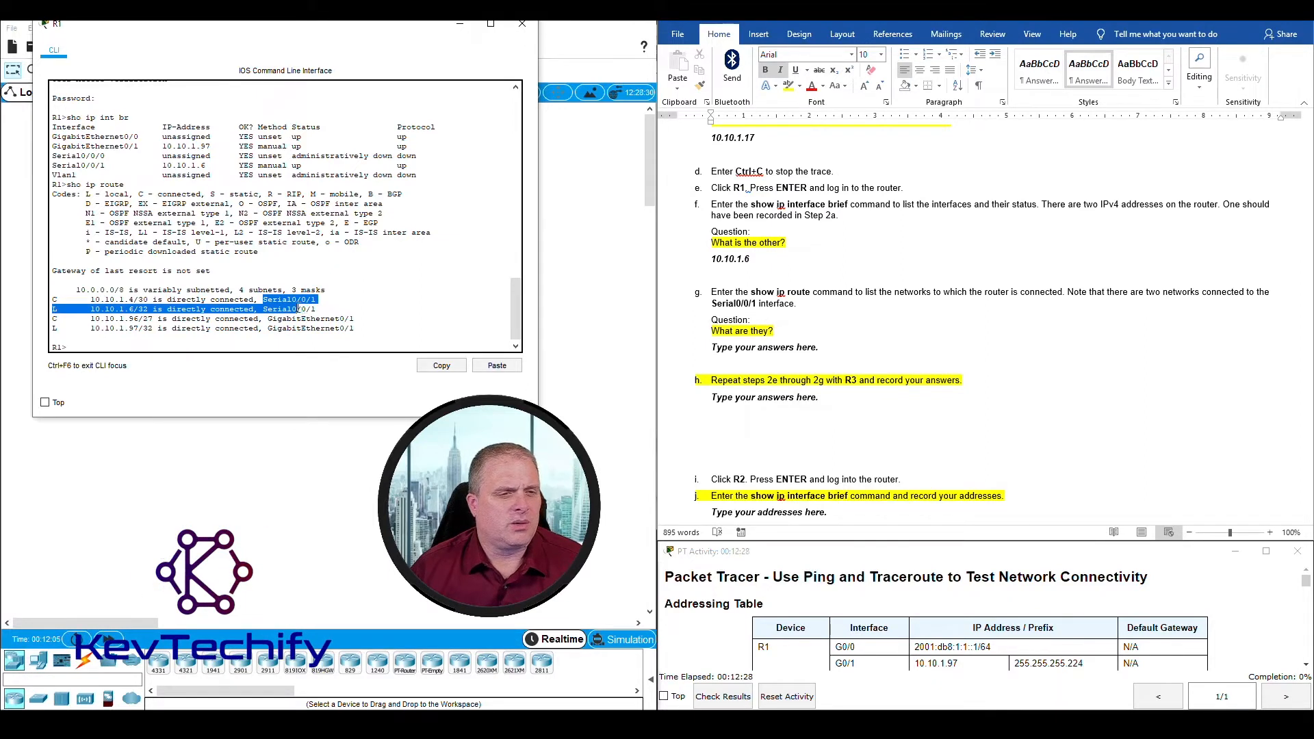
click(294, 309)
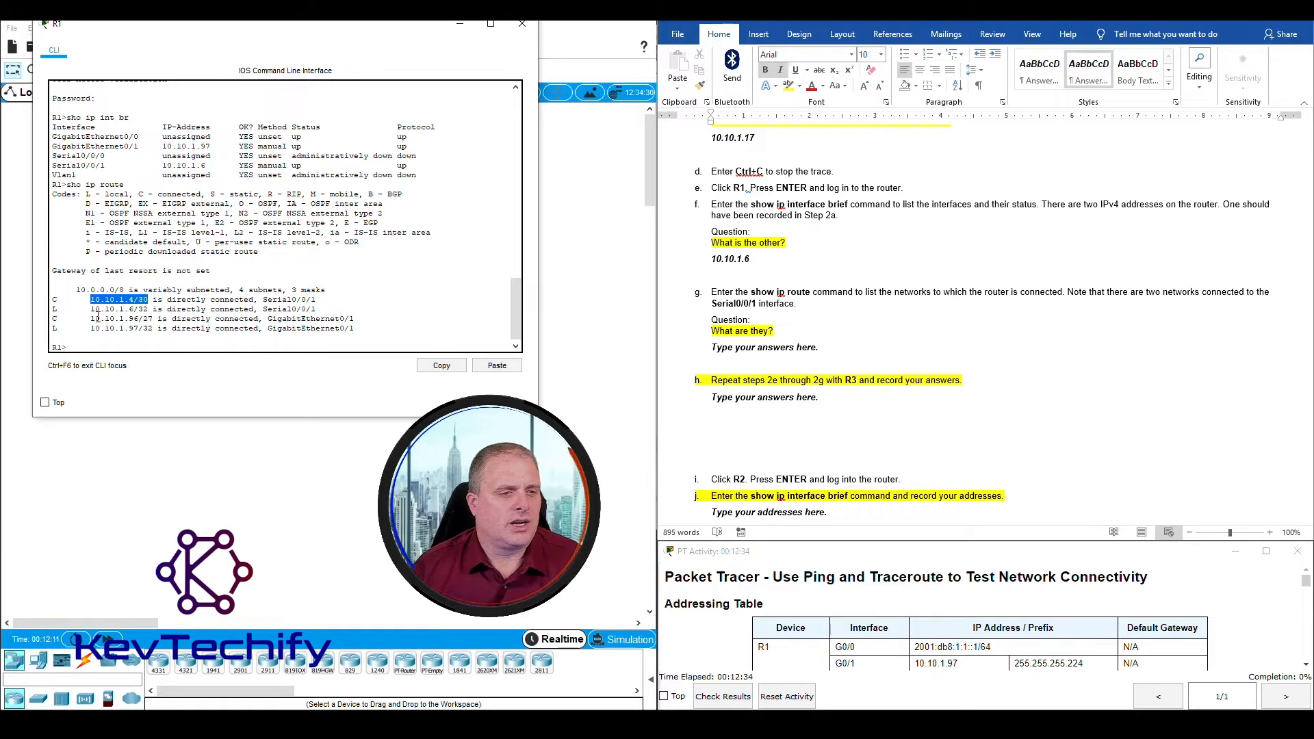
drag(91, 309, 148, 309)
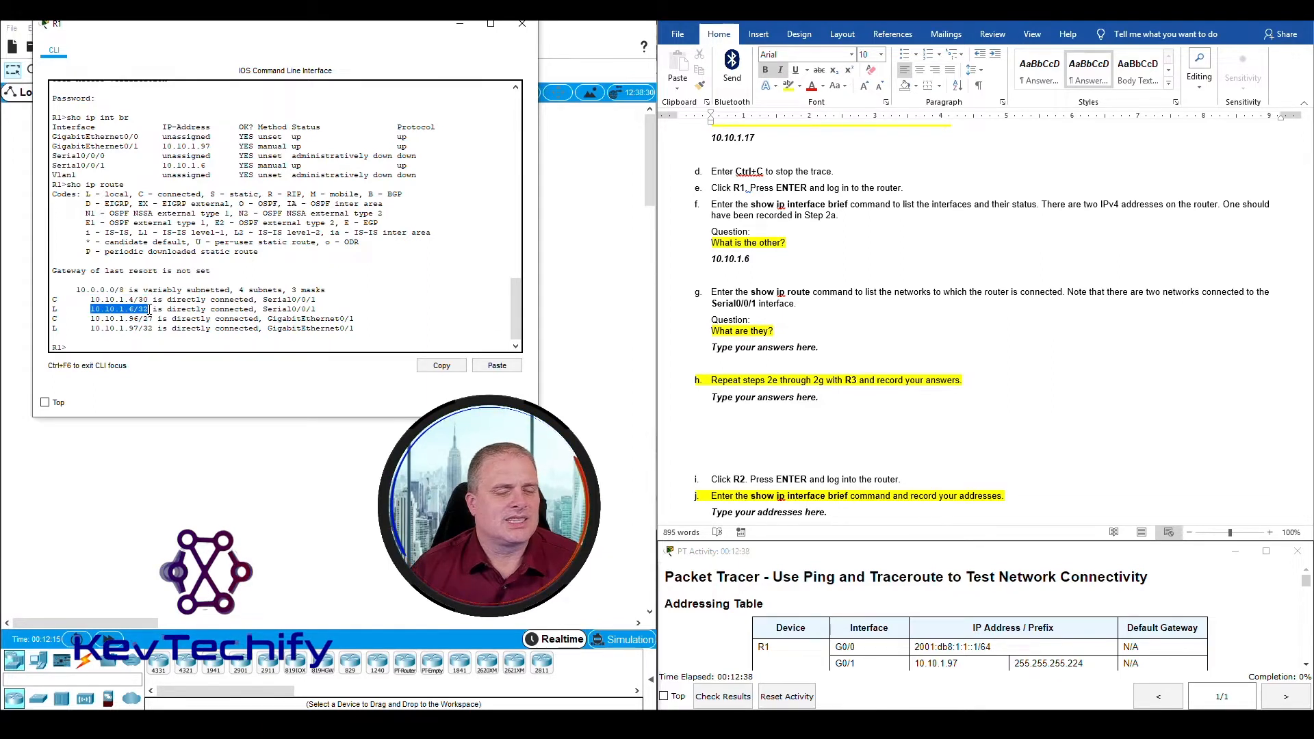
Step: Replace the placeholder answer under Step 2g with 10.10.1.6/30 and start a second line with 10.1
click(786, 360)
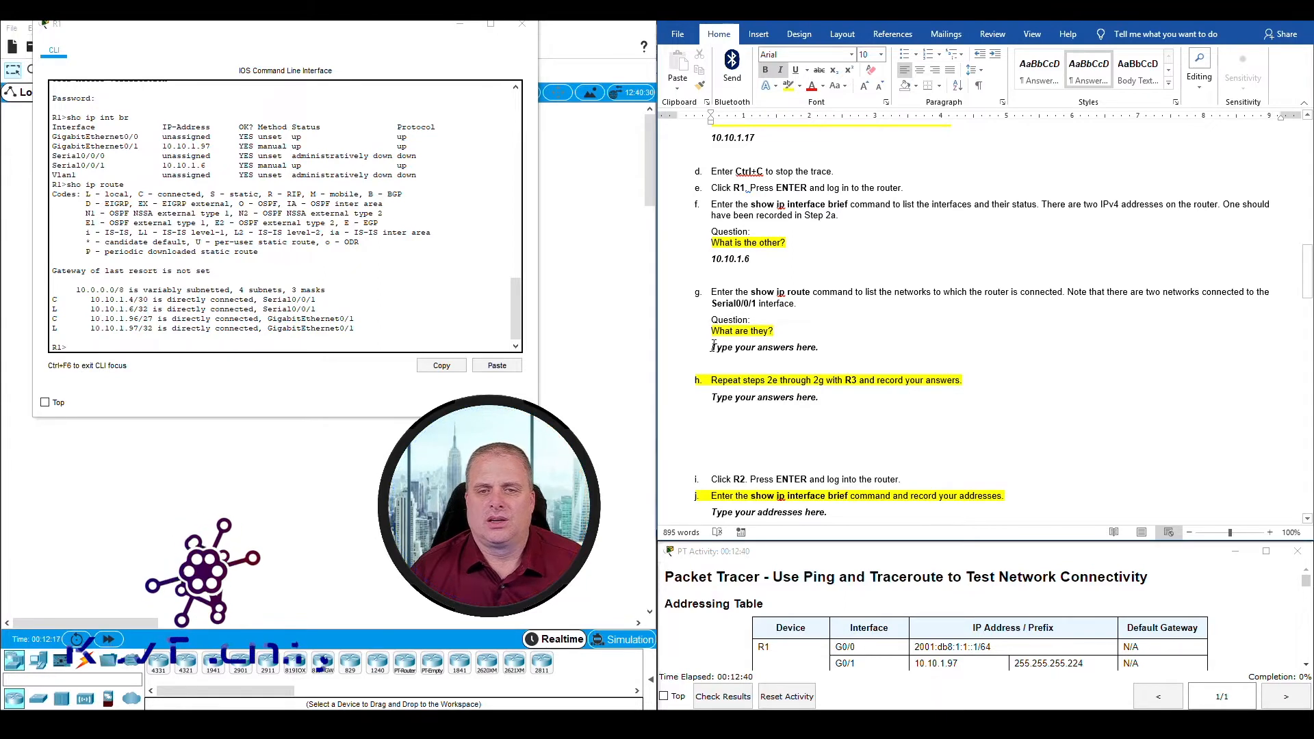
drag(711, 348, 824, 349)
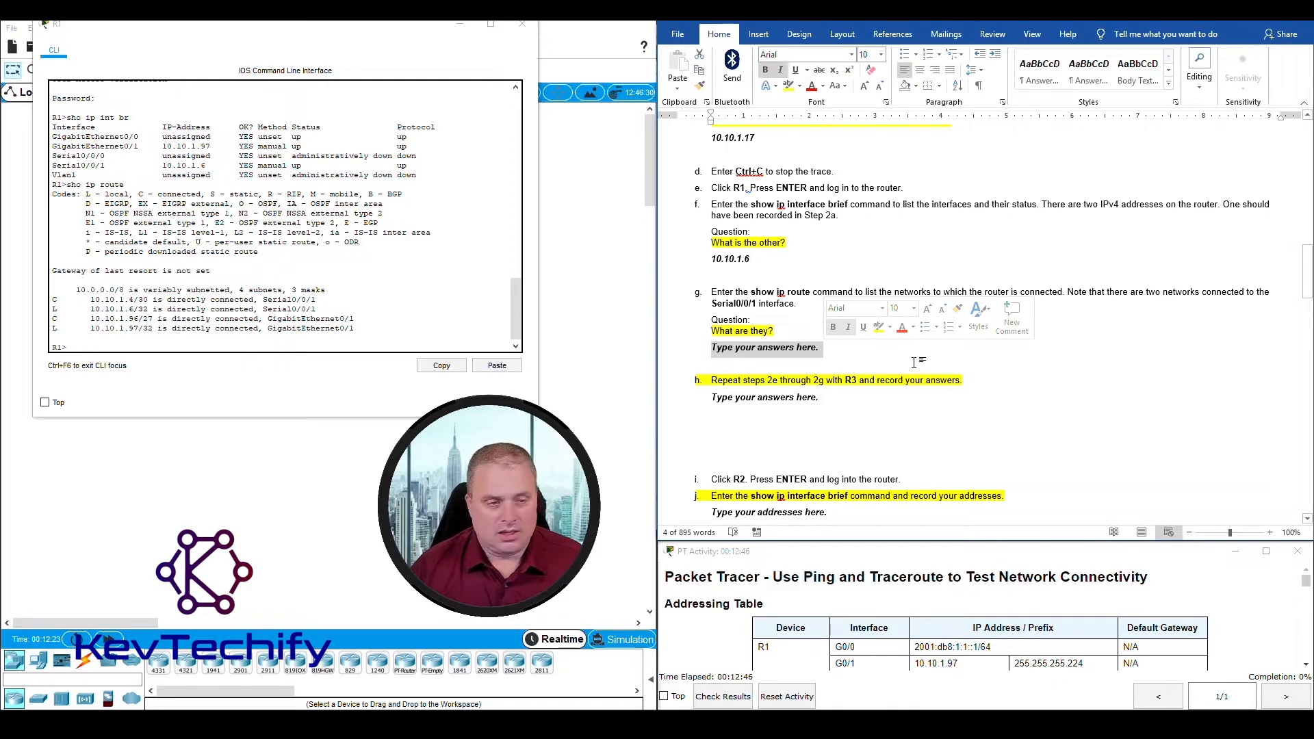
text(10.10.1.6/)
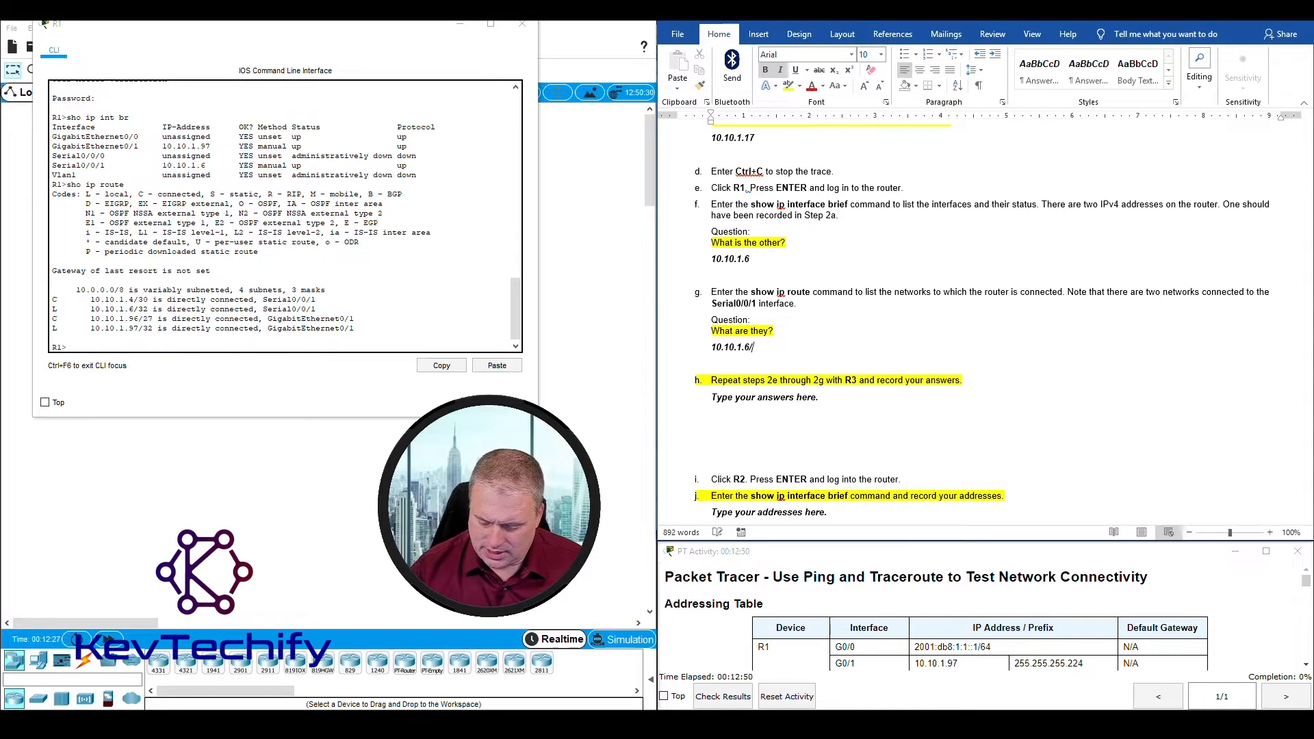
text(3)
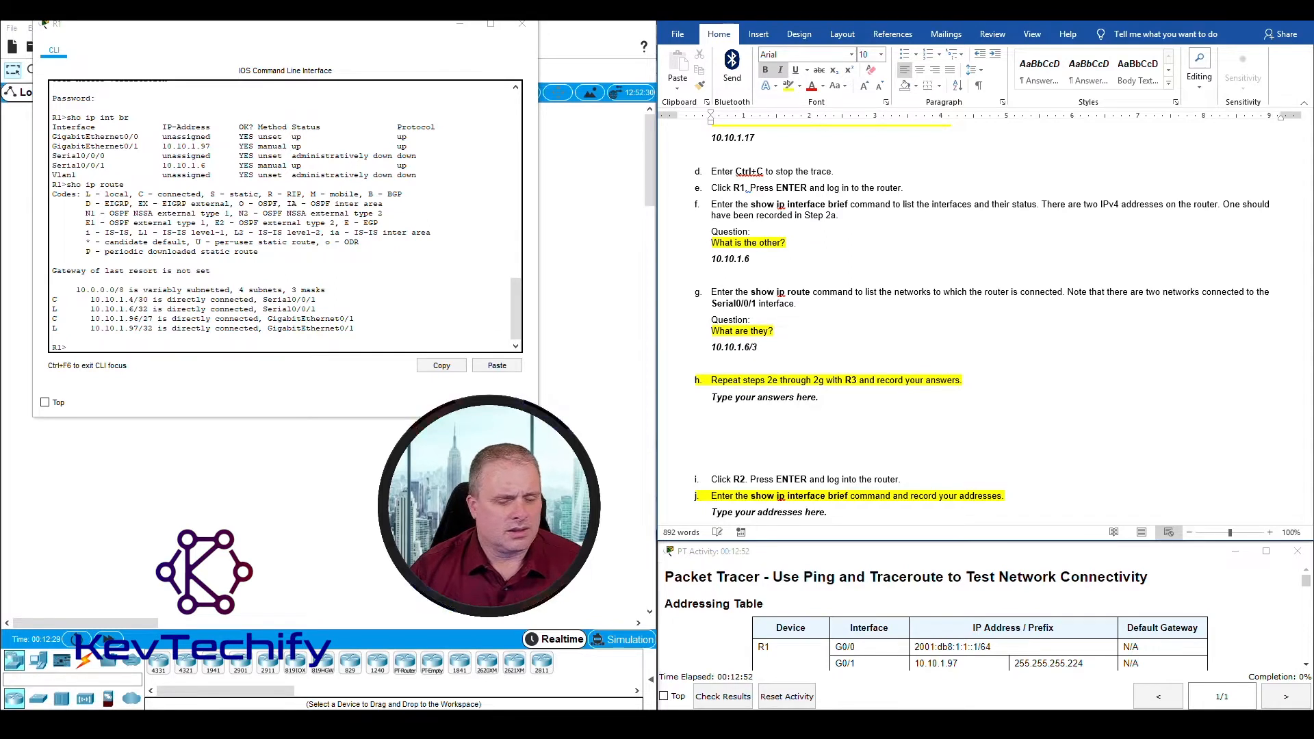
text(0)
key(Return)
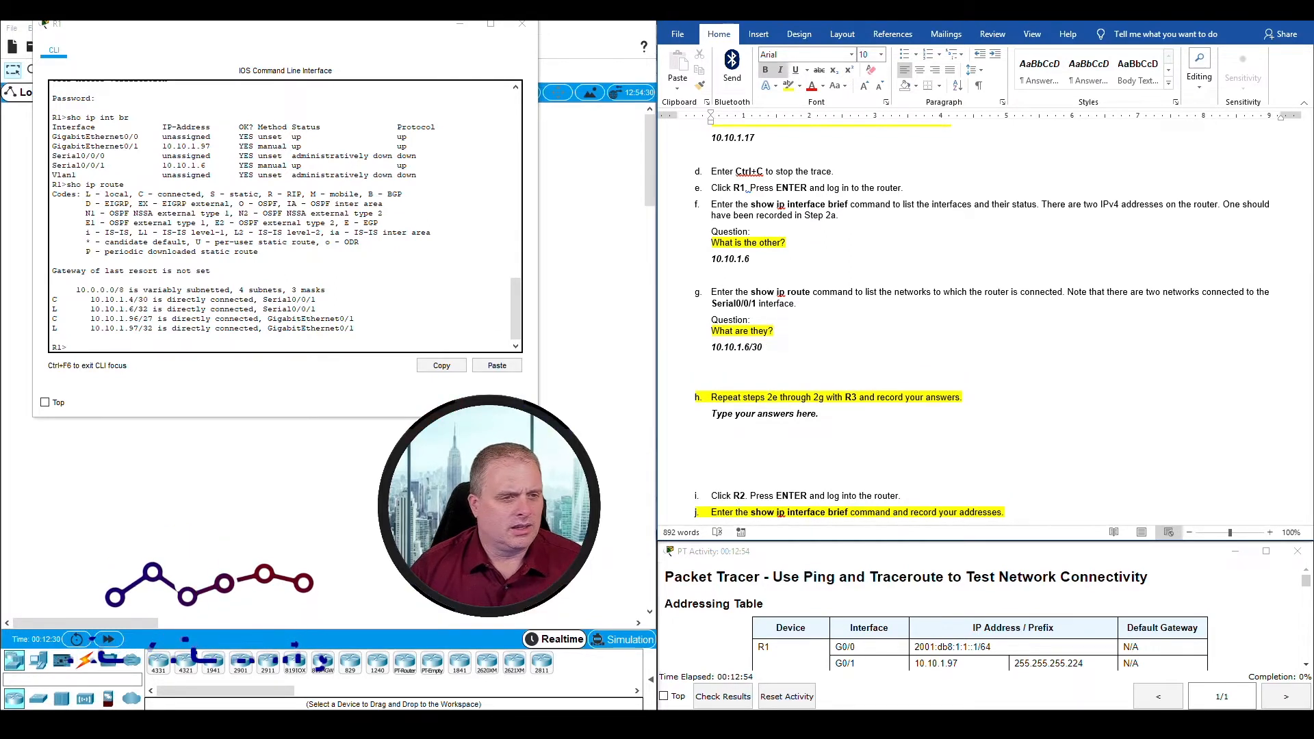
text(10.1.)
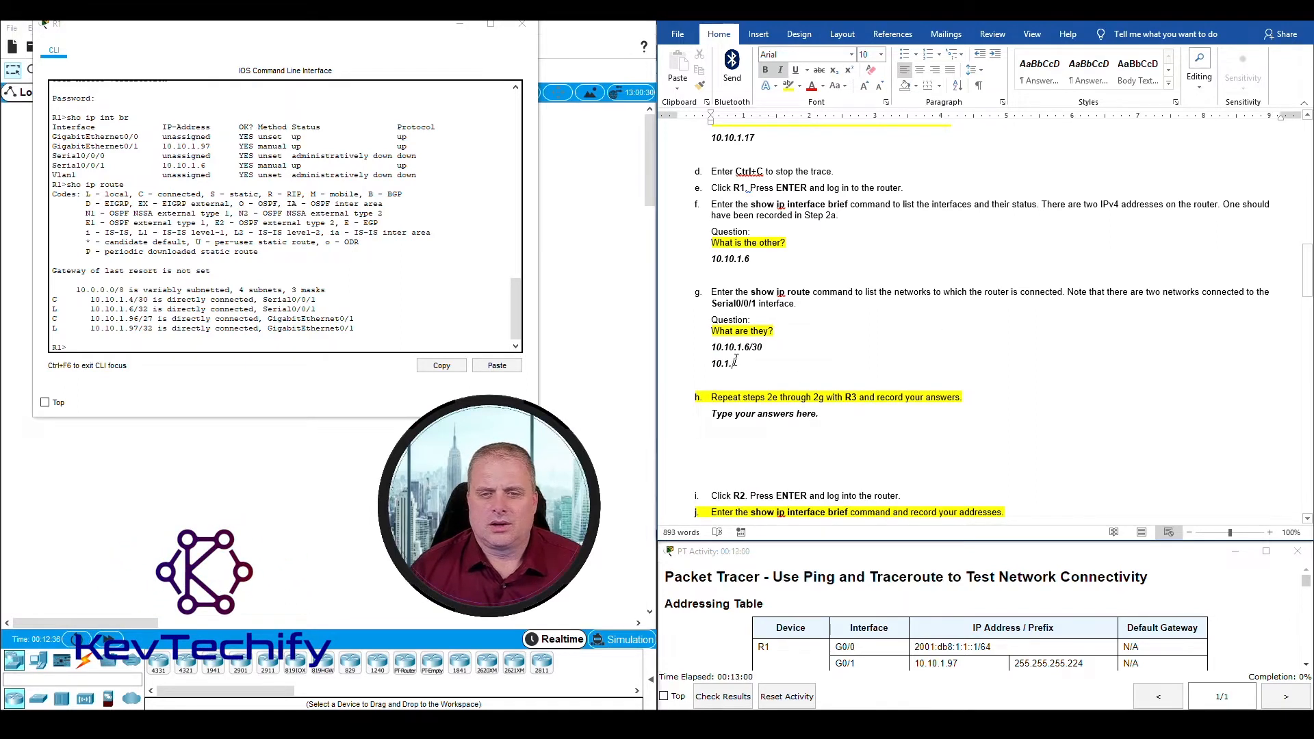
Step: Correct the first network under Step 2g to 10.10.1.4/30 and enter 10.10.1.6/32 on the second line
key(BackSpace)
key(BackSpace)
key(BackSpace)
key(BackSpace)
key(BackSpace)
key(BackSpace)
key(BackSpace)
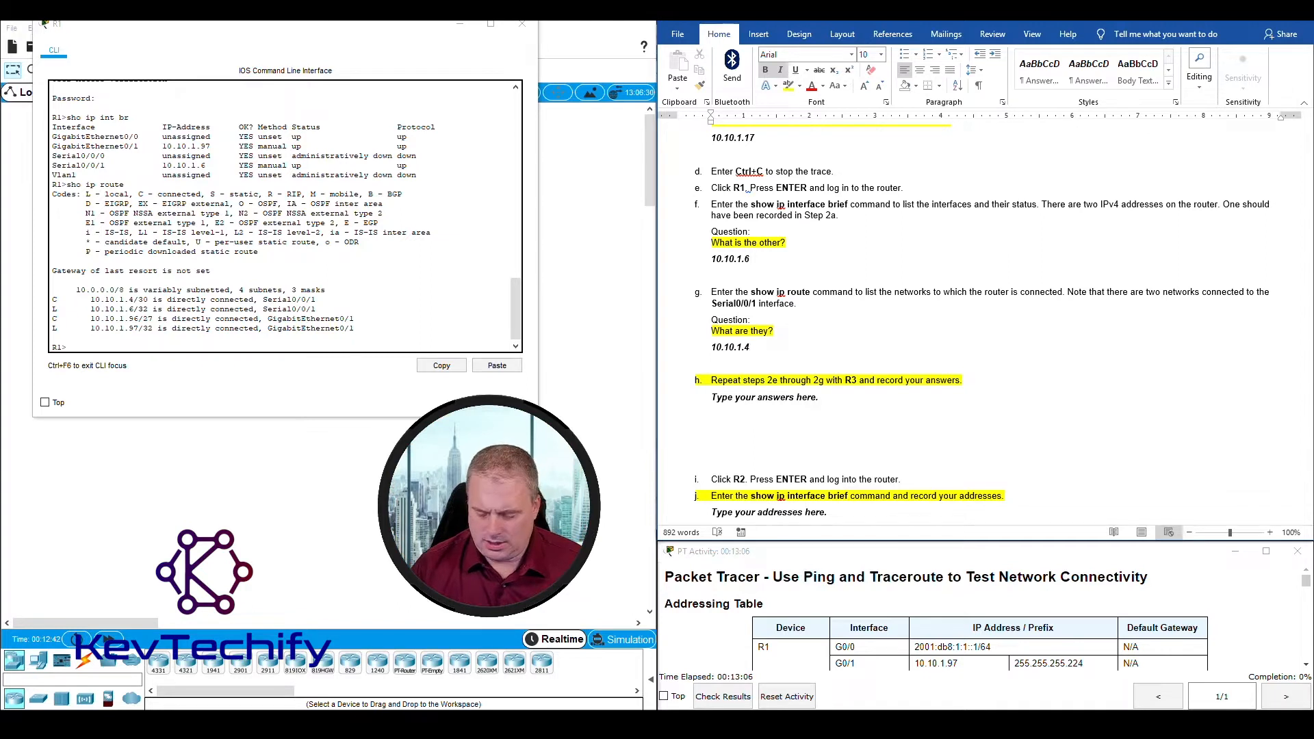
text(4/)
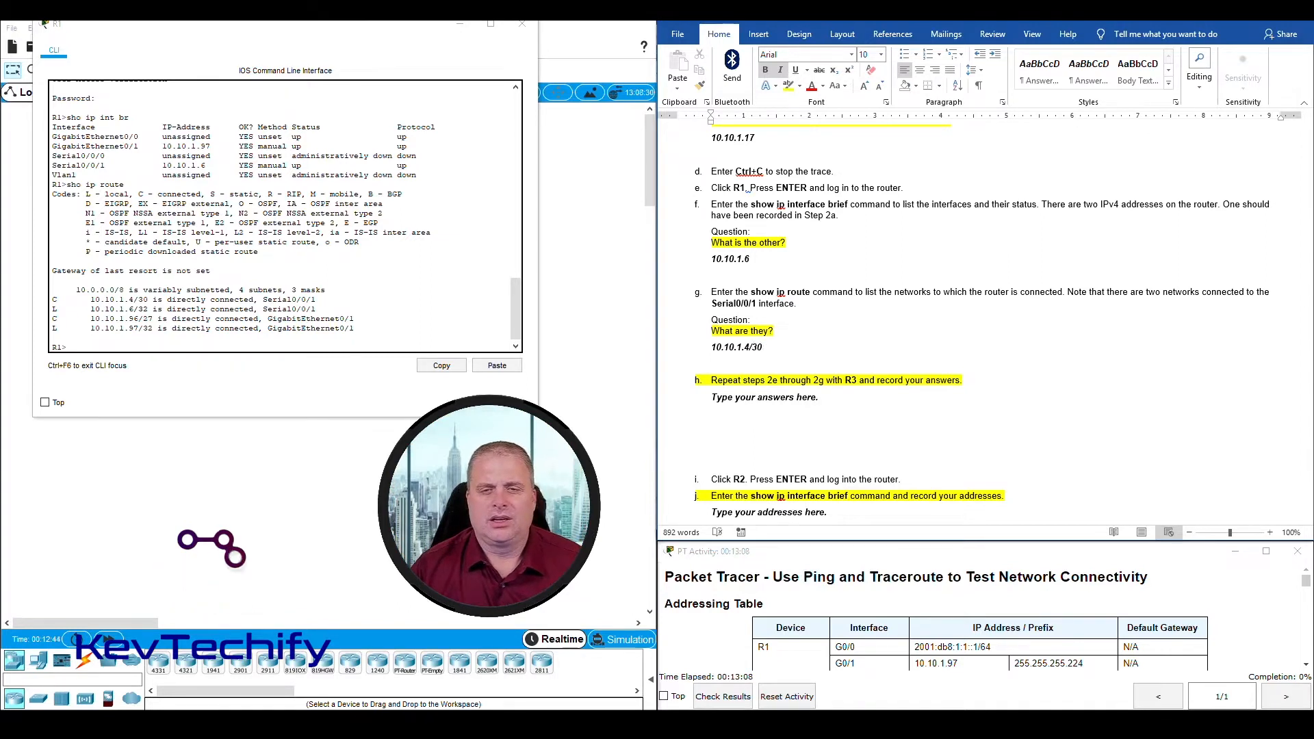
text(30)
key(Return)
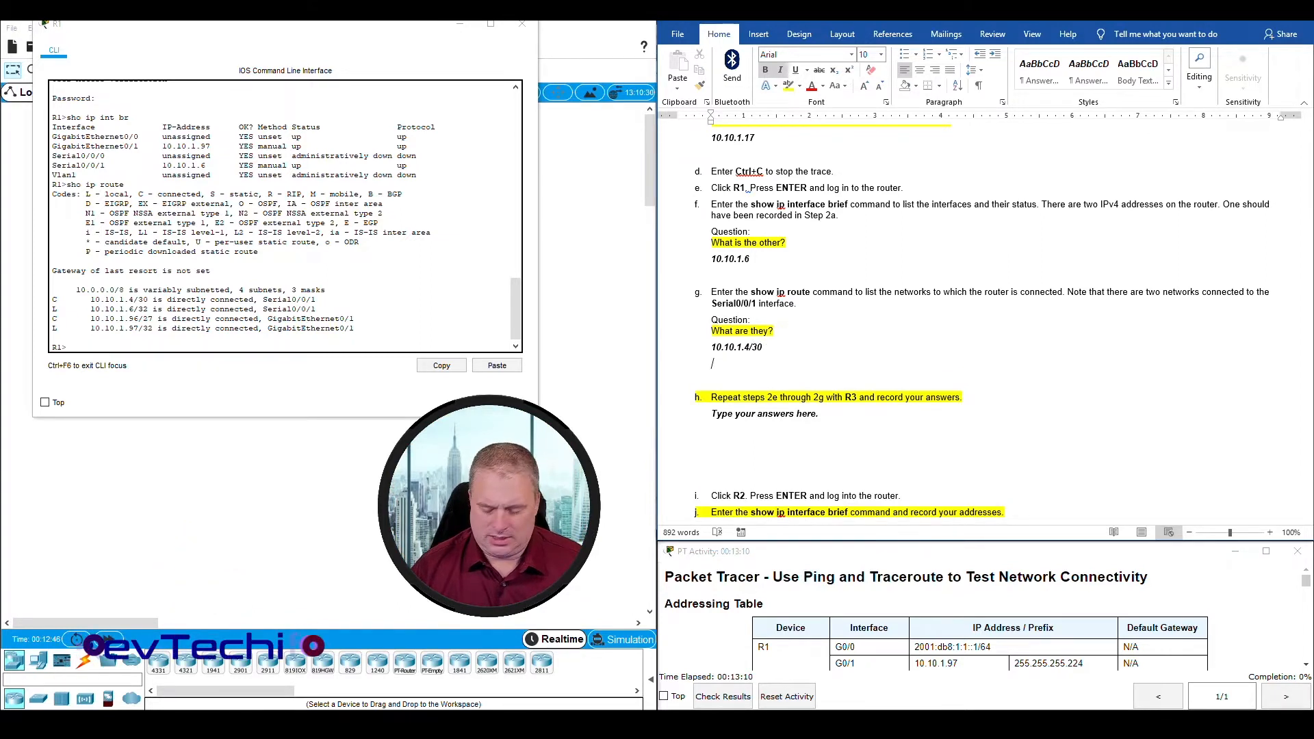
text(10.10.1.6/32)
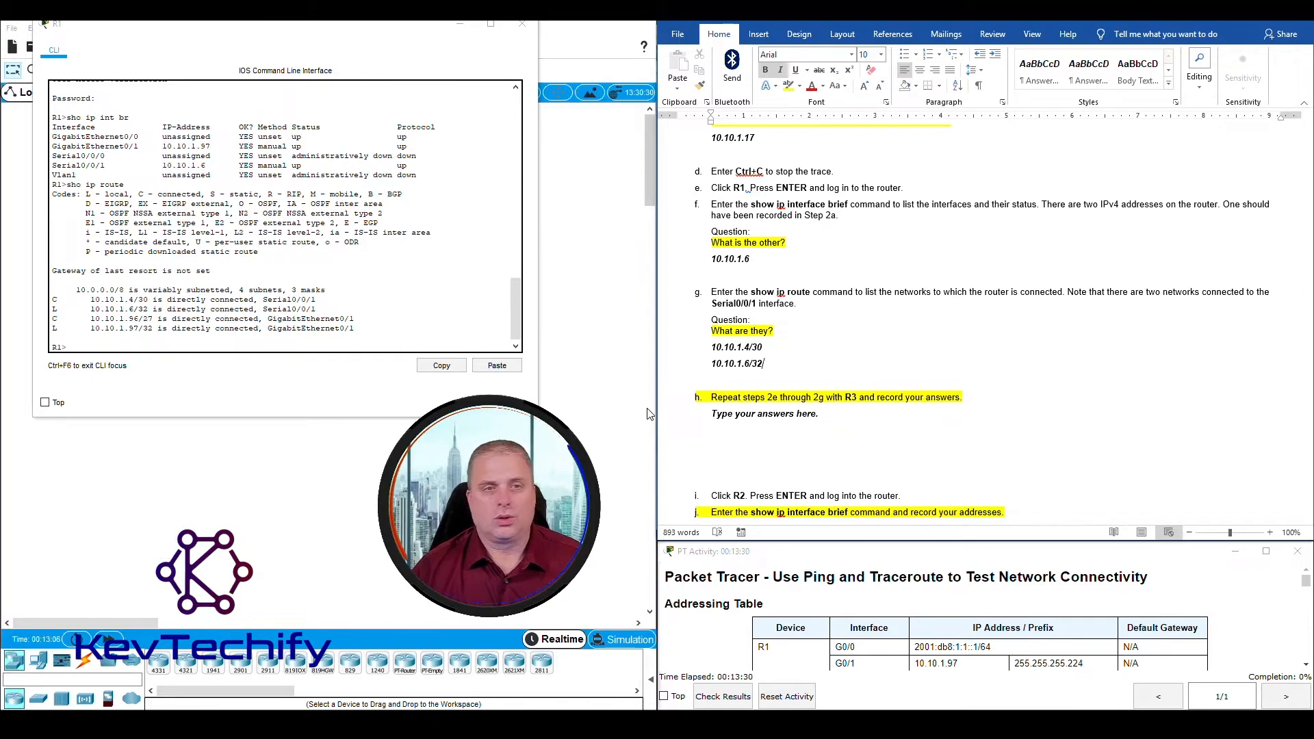
Step: Close R1's window, open R3's command line, widen its window and log in with the router password
click(522, 24)
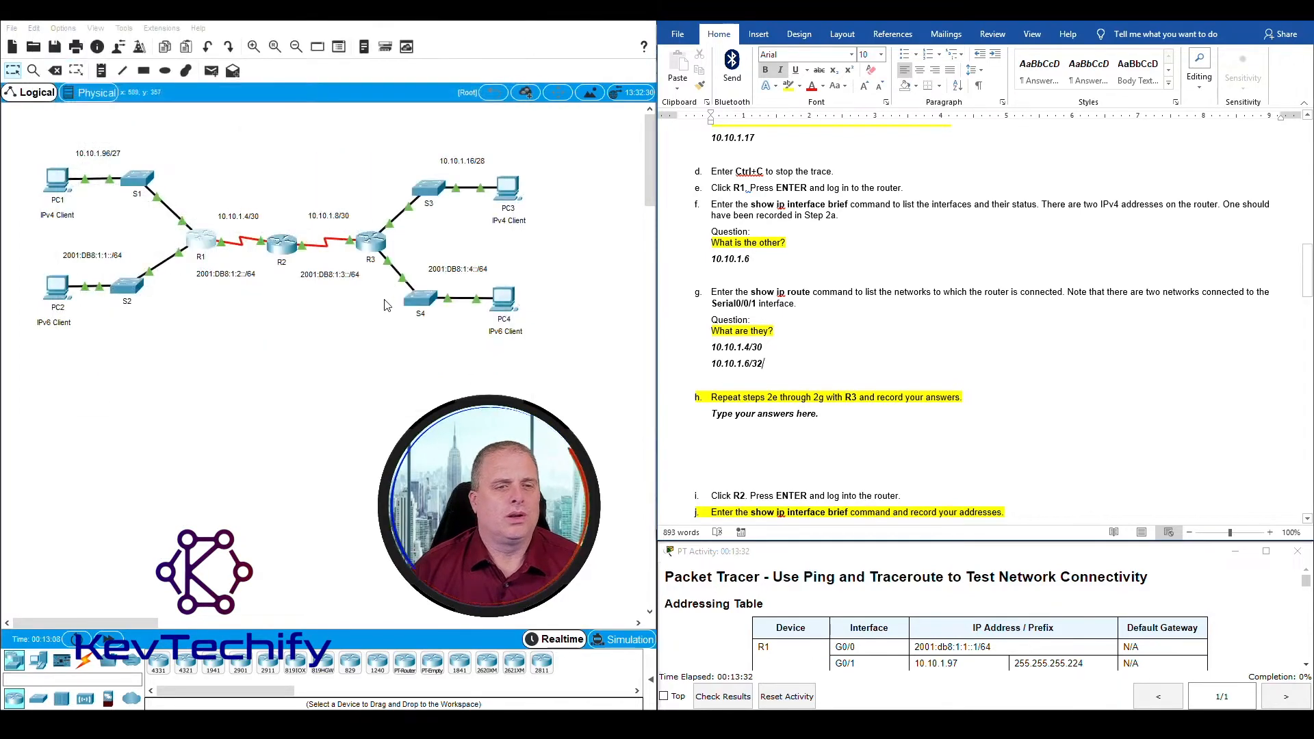
click(372, 245)
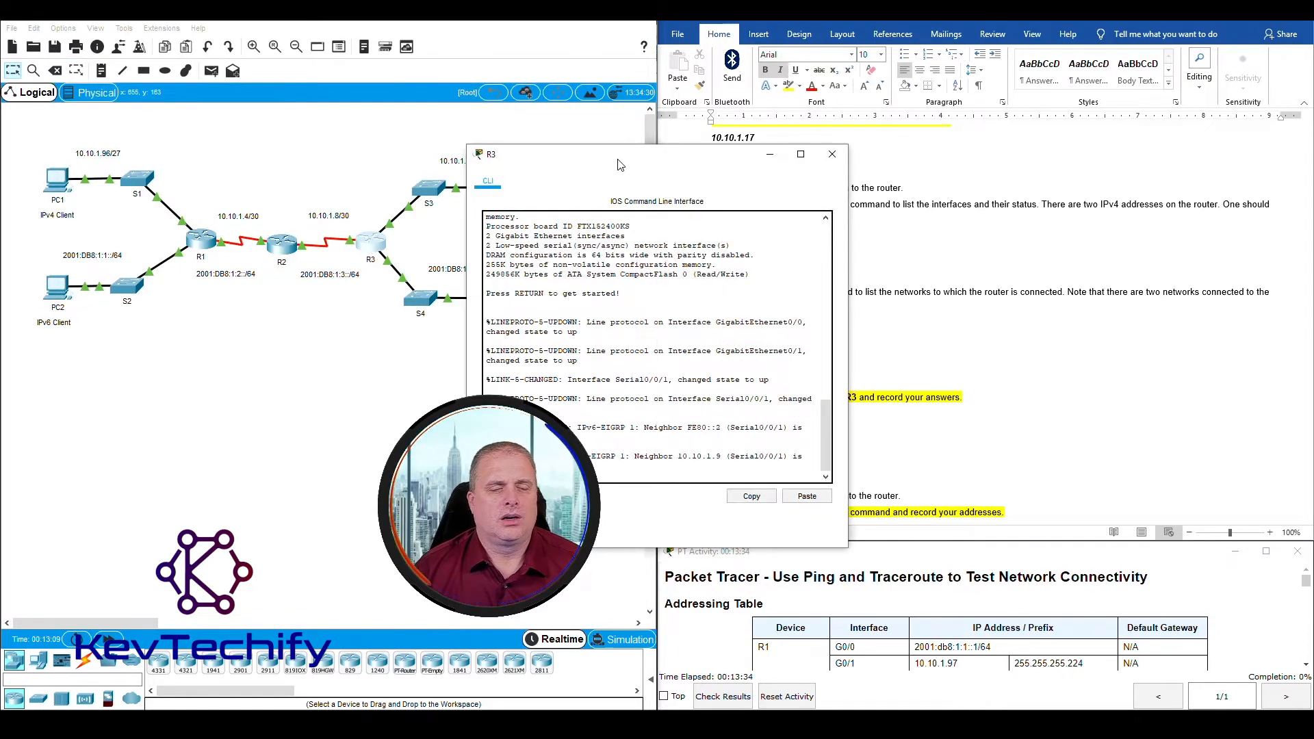
drag(622, 163, 177, 27)
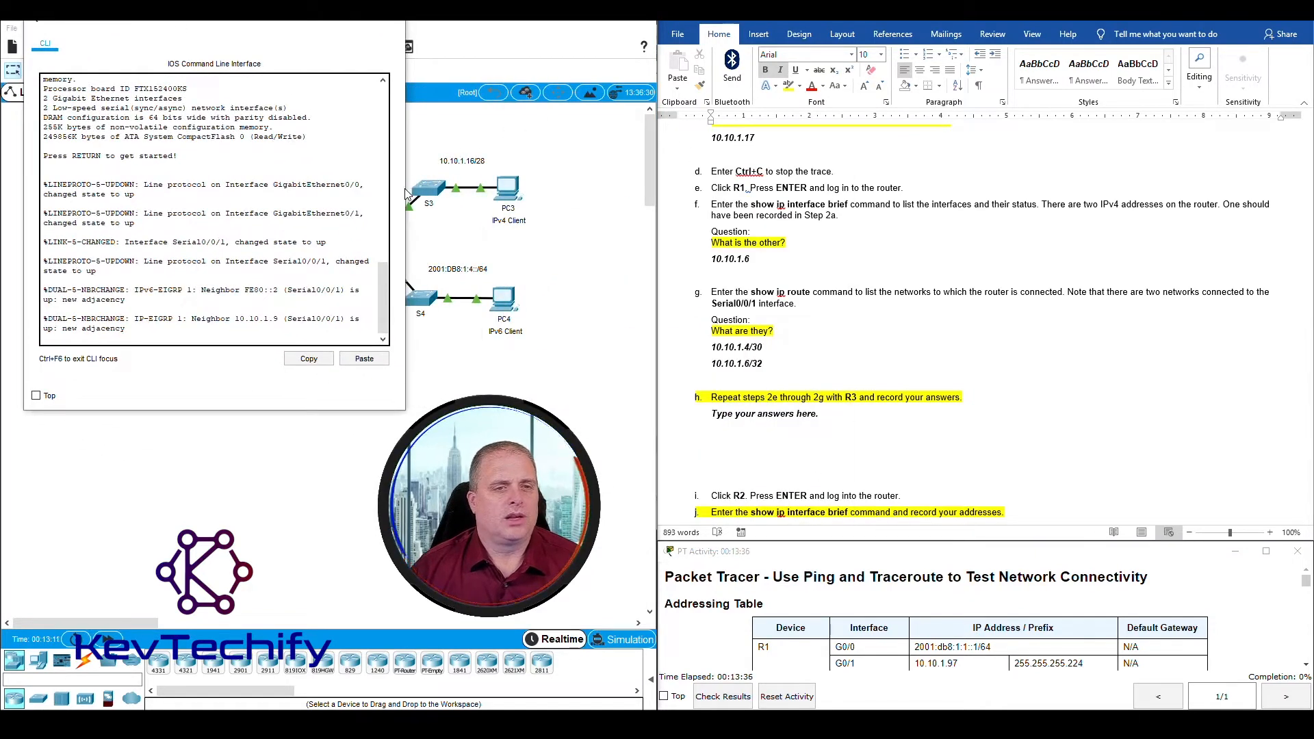
drag(405, 174, 572, 173)
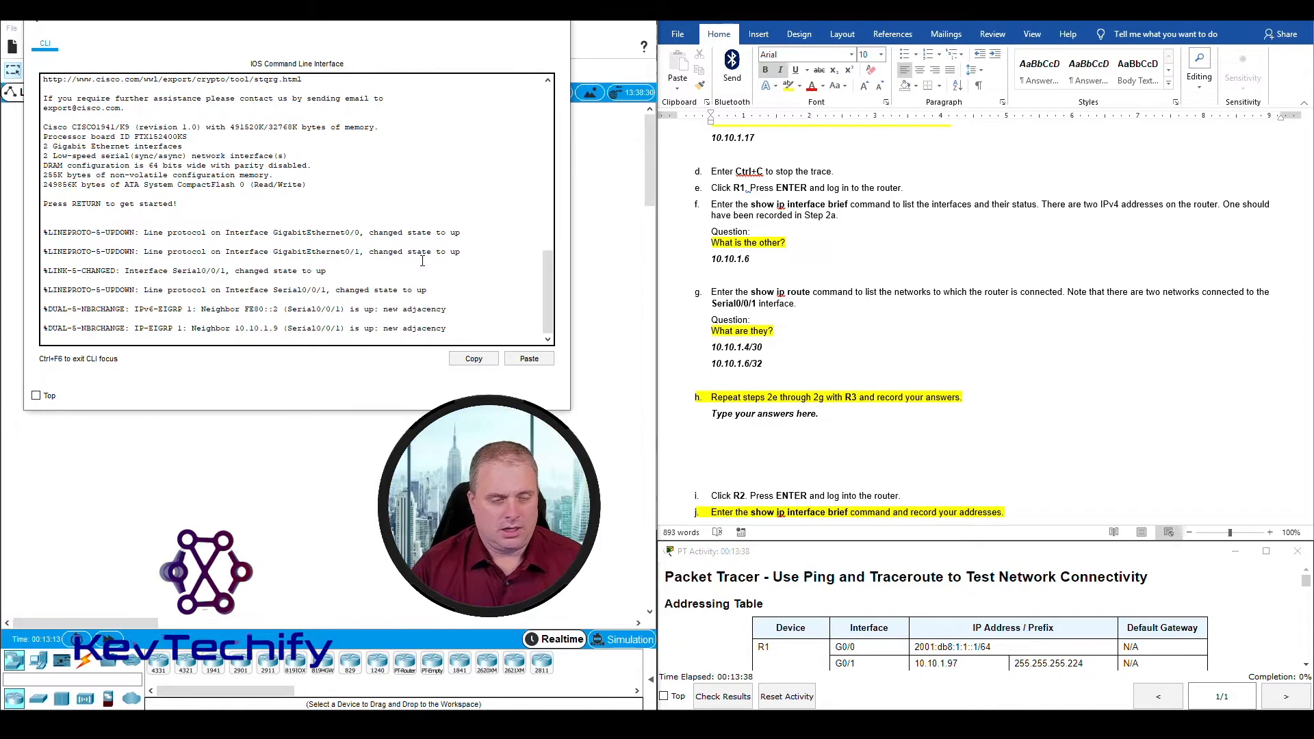
key(Return)
text(cisco)
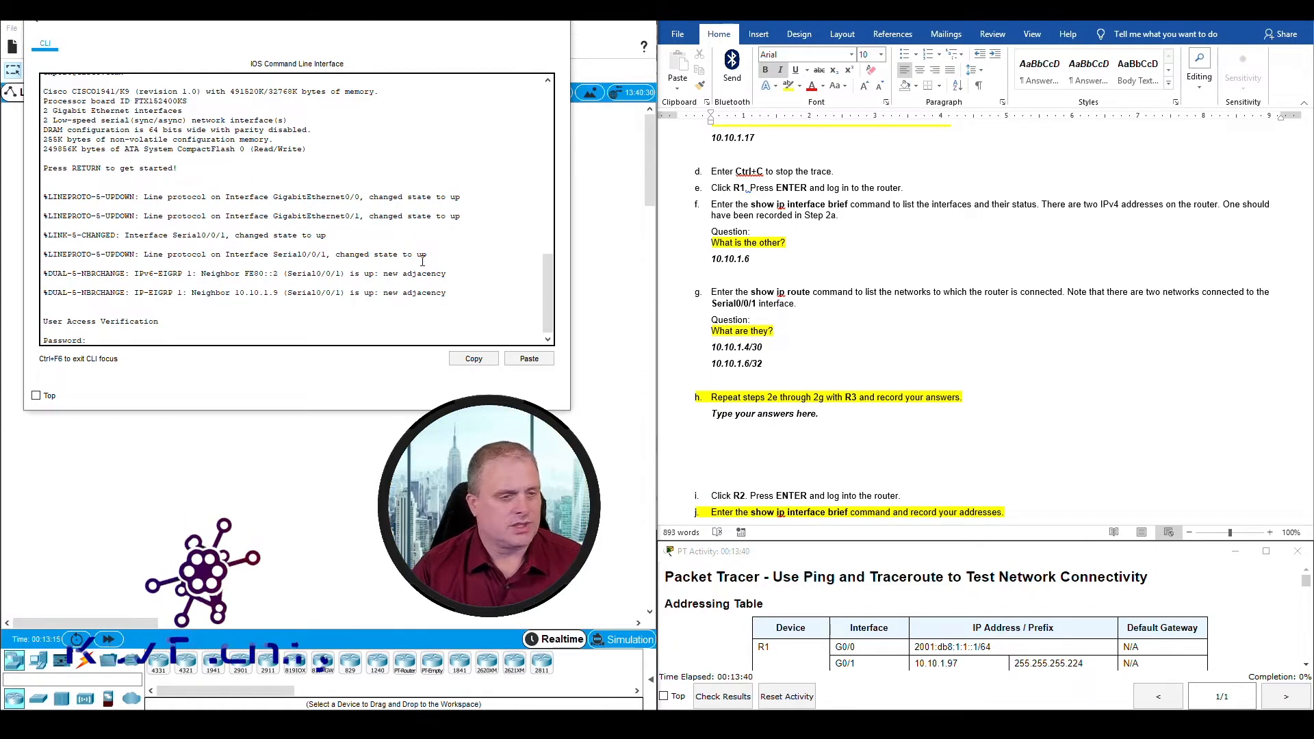
key(Return)
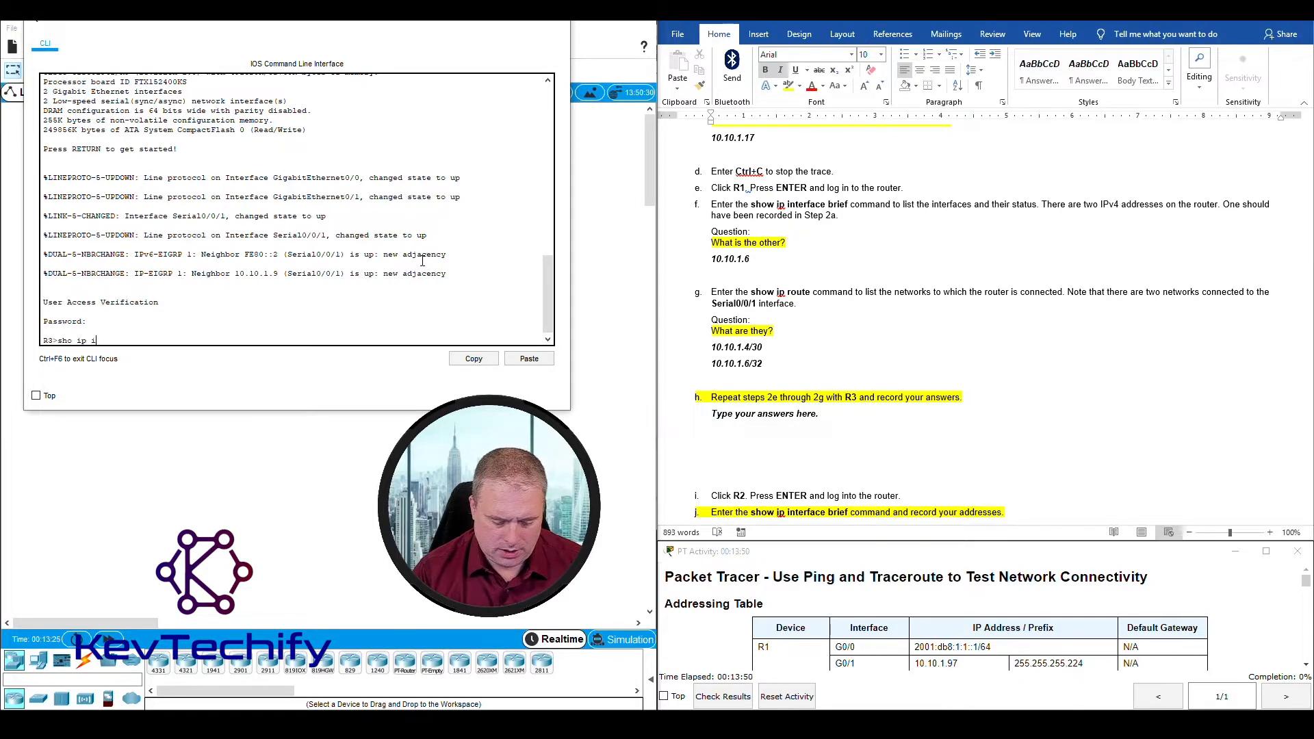
Step: List R3's interfaces with the command sho ip int br and examine the GigabitEthernet0/1 and Serial0/0/1 addresses
text(nt br)
key(Return)
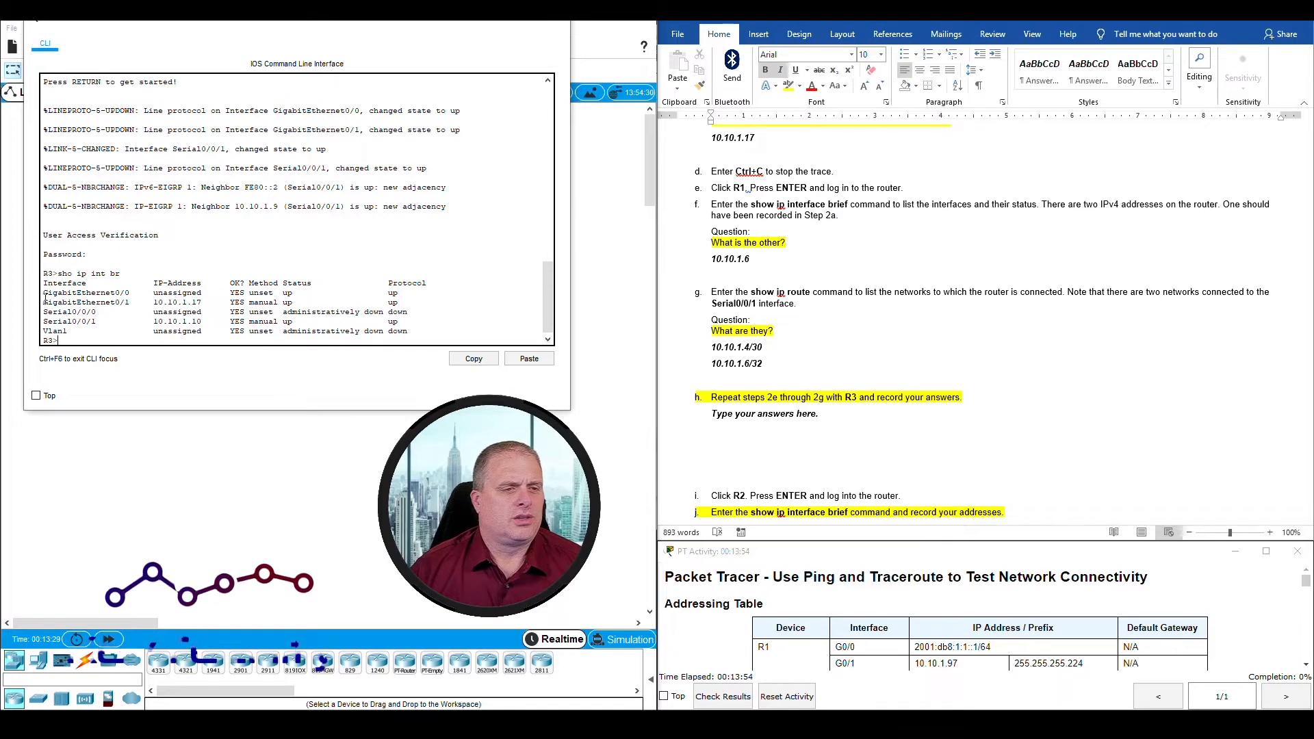
drag(154, 302, 203, 322)
scroll(718, 180, up, 1)
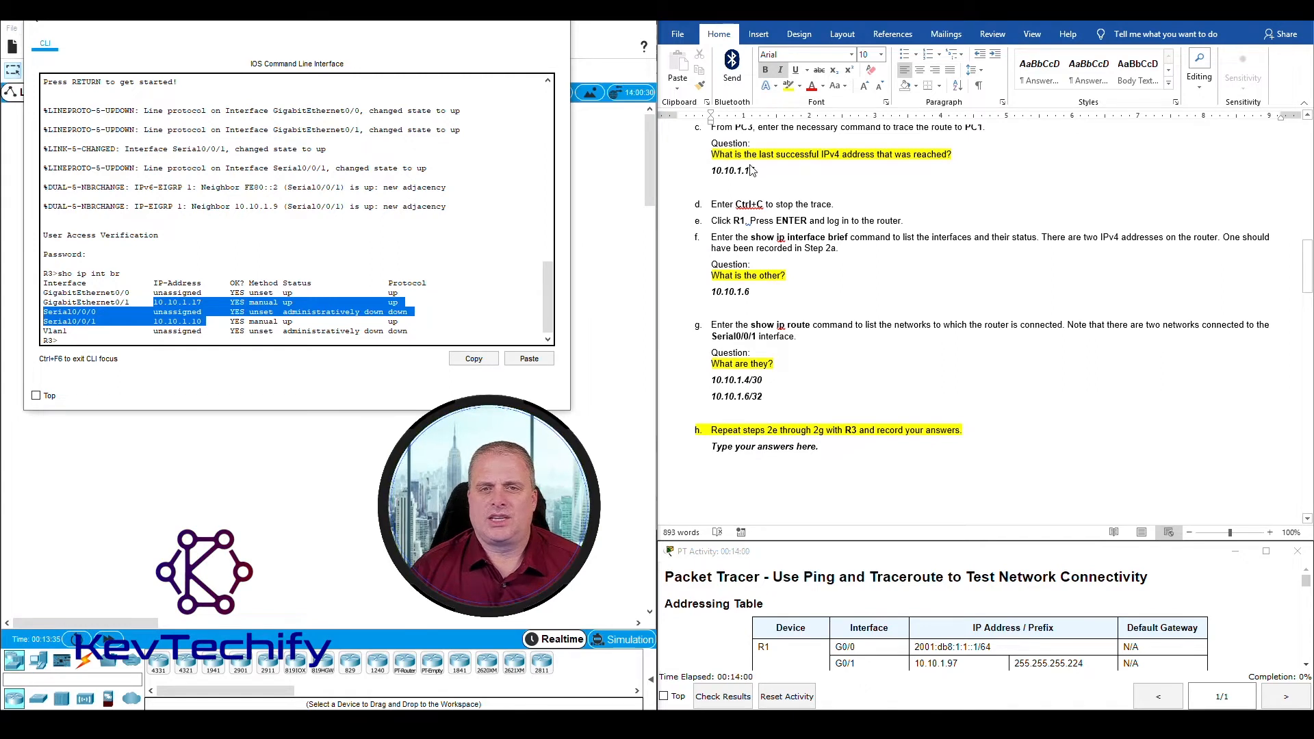
click(170, 316)
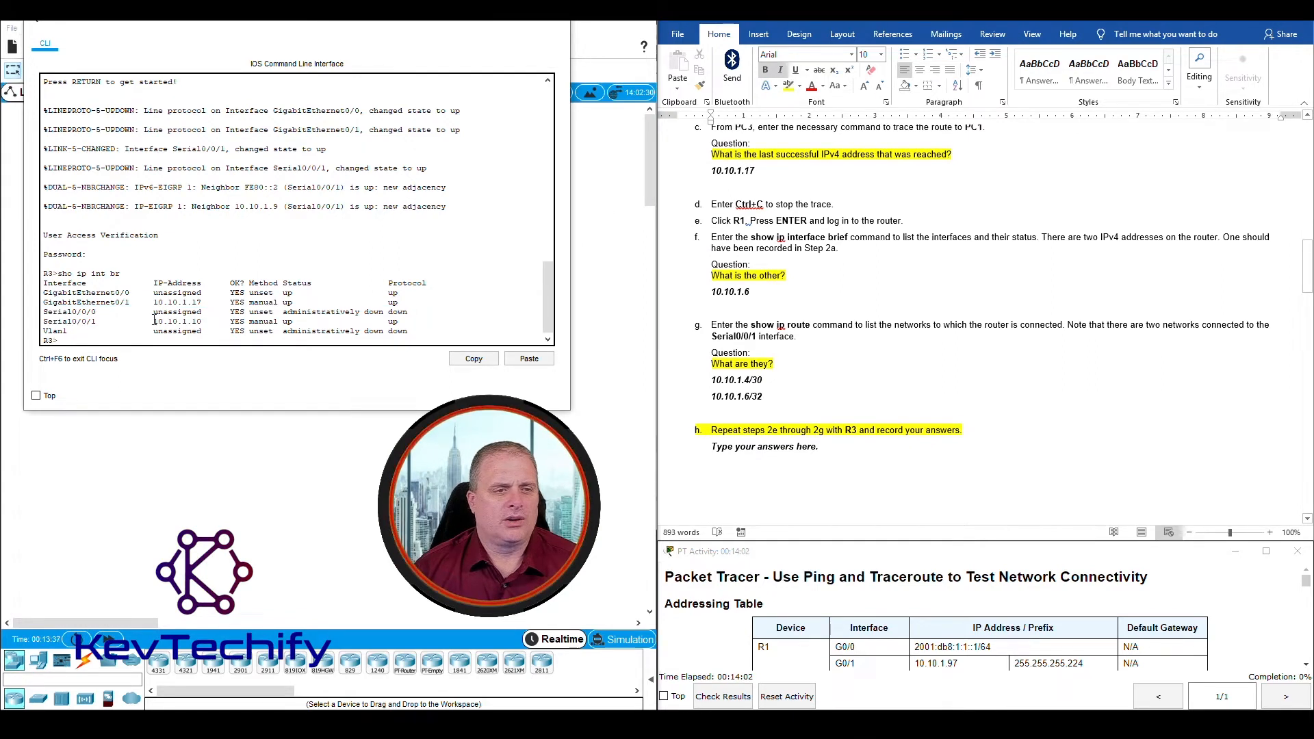
drag(155, 320, 203, 321)
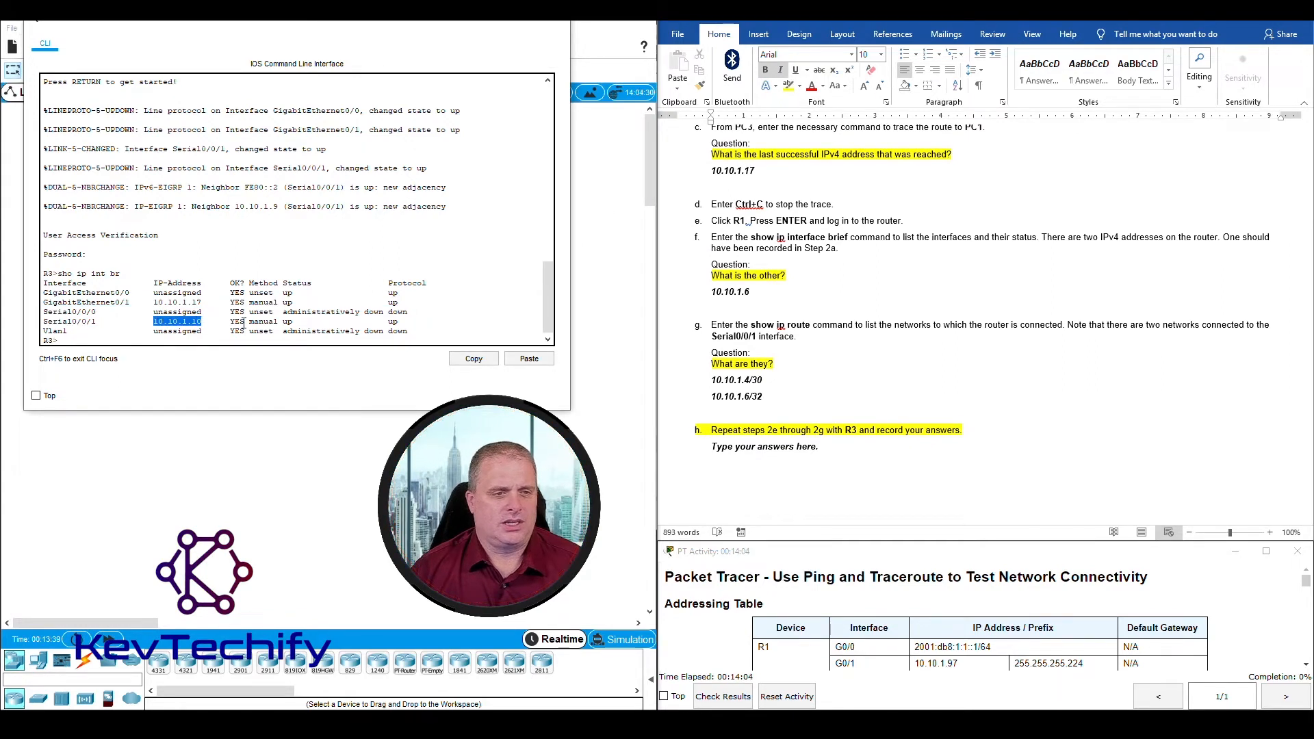
Step: Replace the placeholder answer under Step 2h with 10.10.1.10 and start a new line below it
click(704, 446)
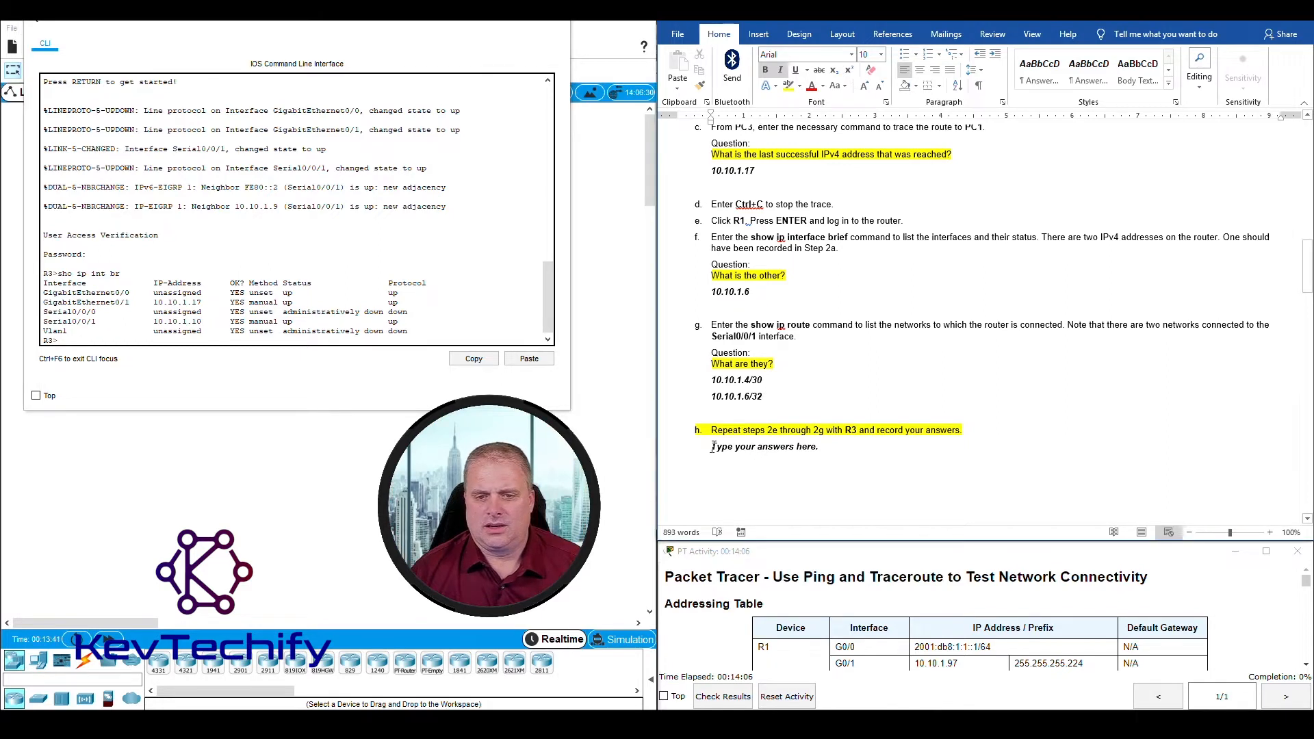
drag(713, 447, 824, 454)
text(1)
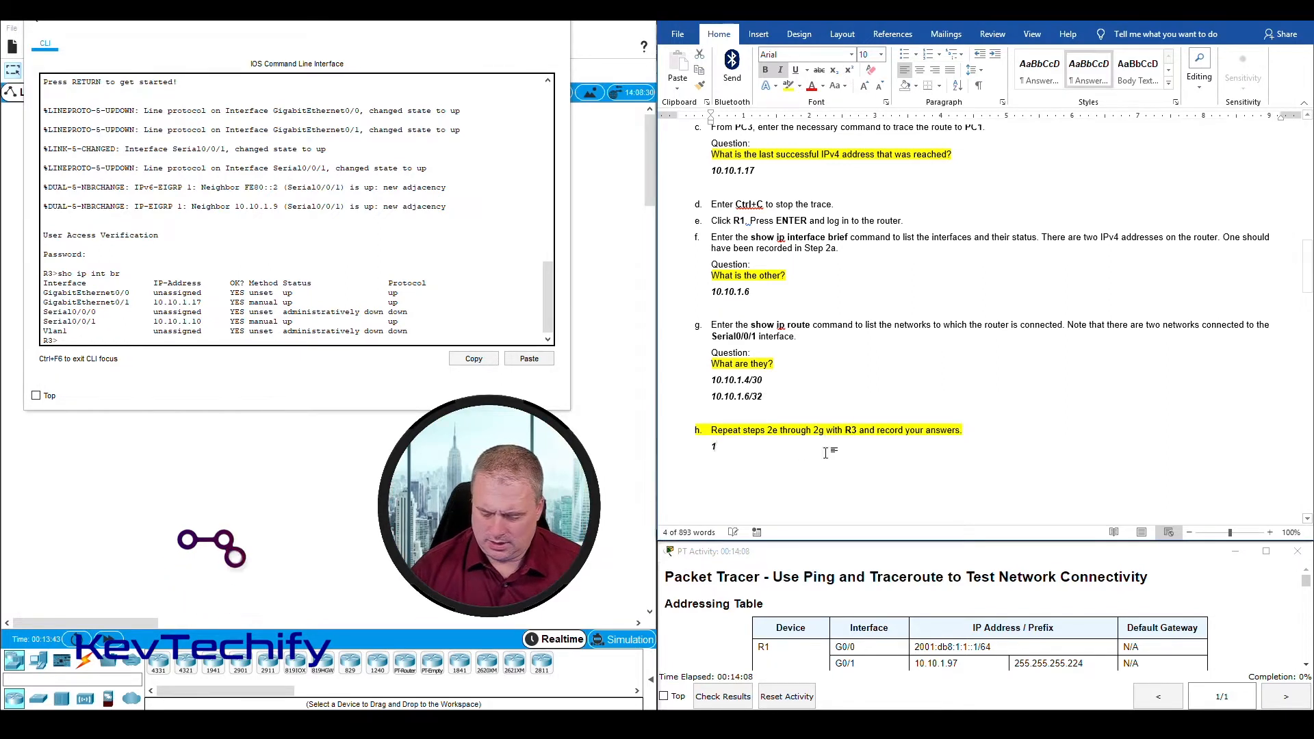
text(0.10.1.10)
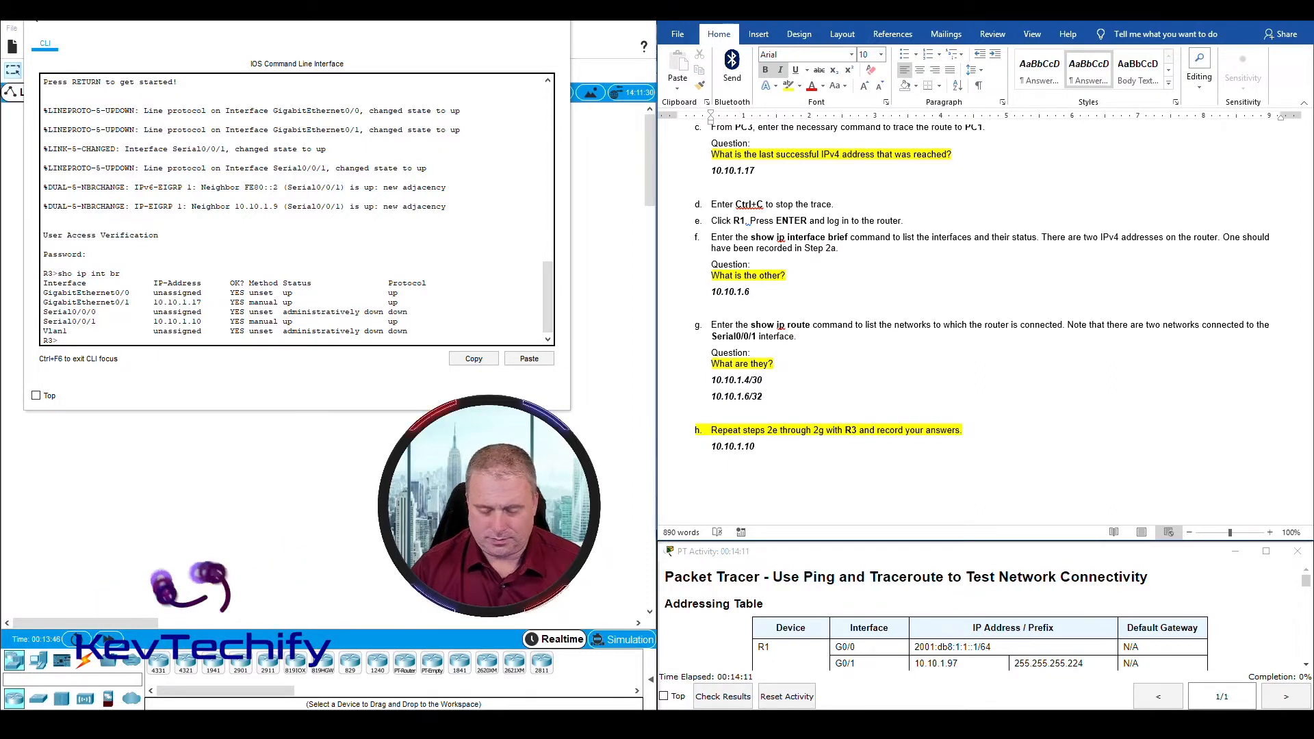
key(Return)
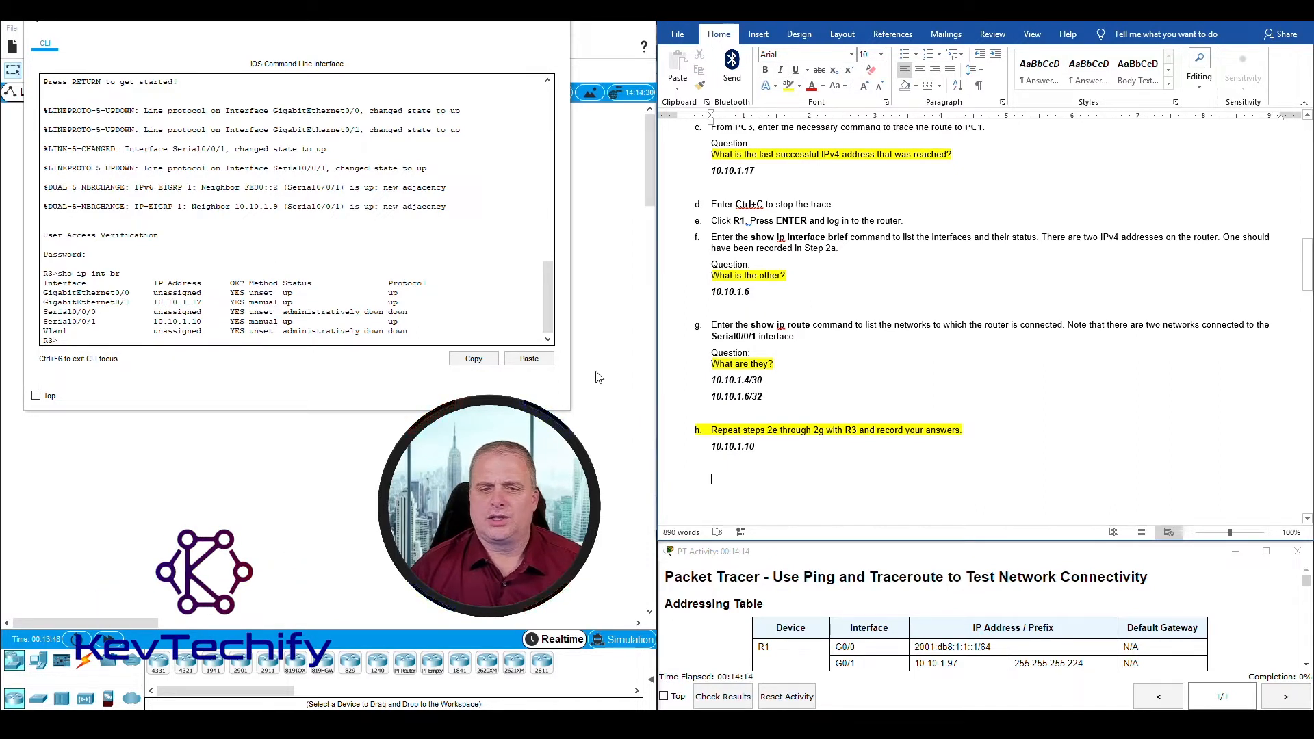
Step: Display R3's routing table with the command sho ip route and examine the two networks connected to Serial0/0/1
click(470, 340)
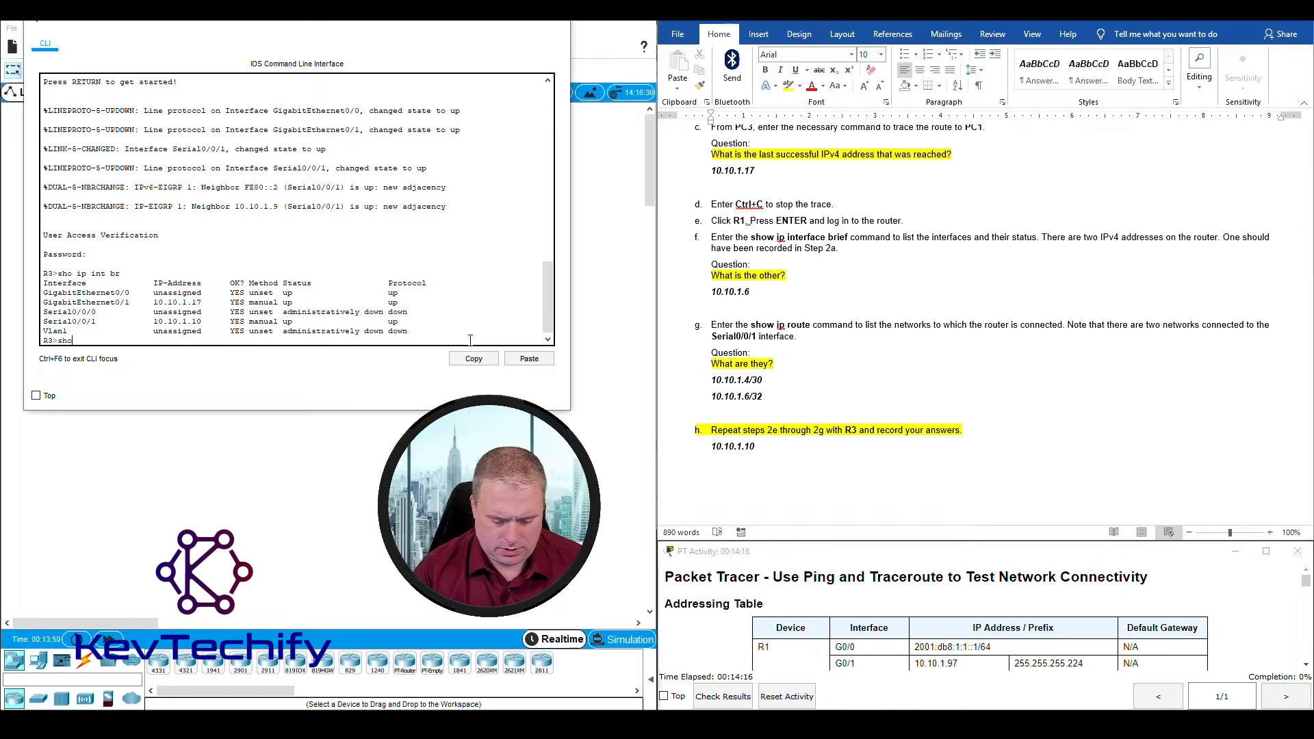
text(sho ip route)
key(Return)
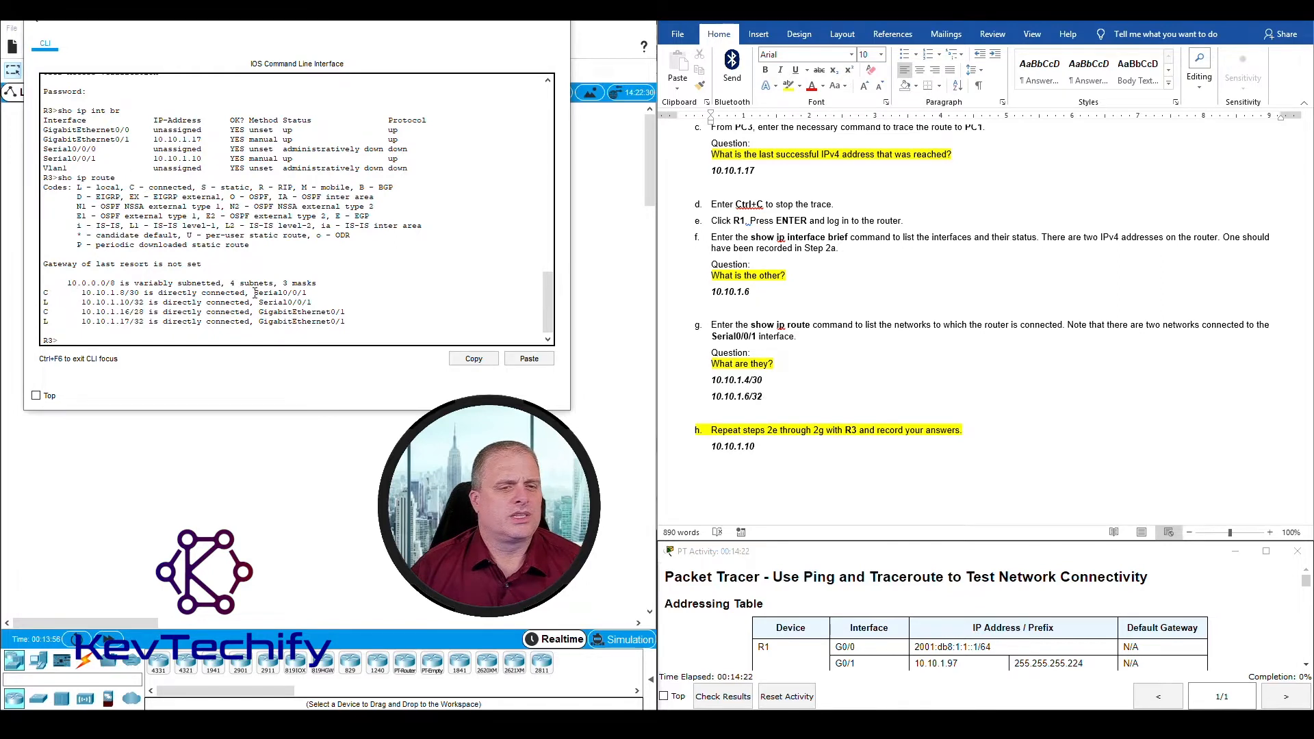
drag(254, 293, 314, 302)
click(314, 302)
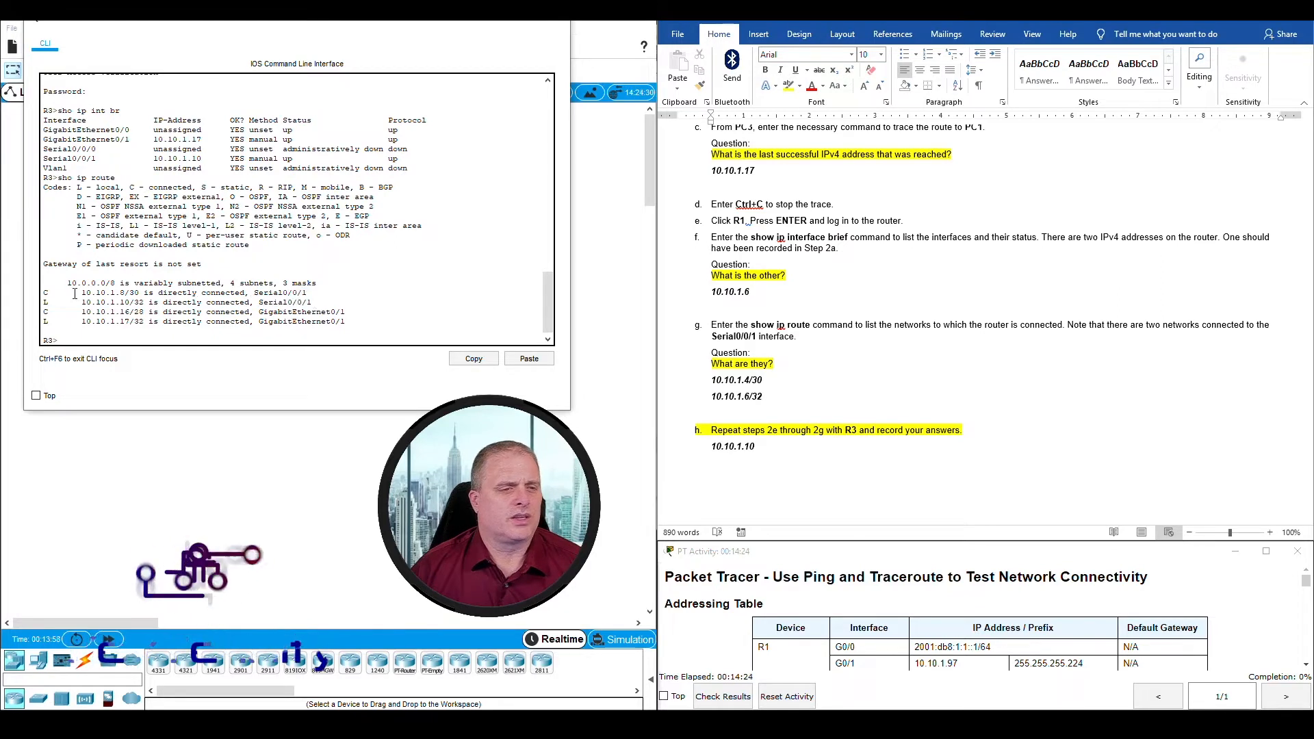
drag(80, 293, 145, 302)
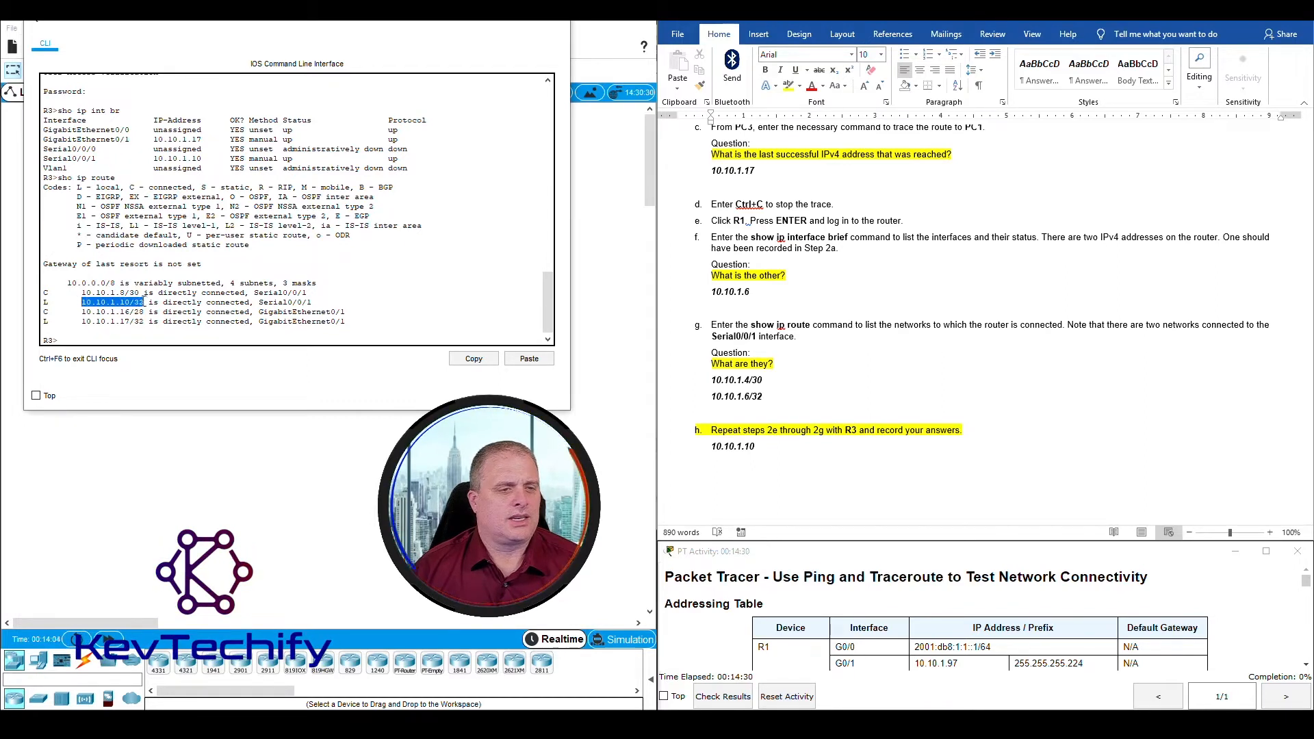
Step: Add R3's serial networks 10.10.1.8/30 and 10.10.1.10/32 on separate lines under Step 2h
click(733, 465)
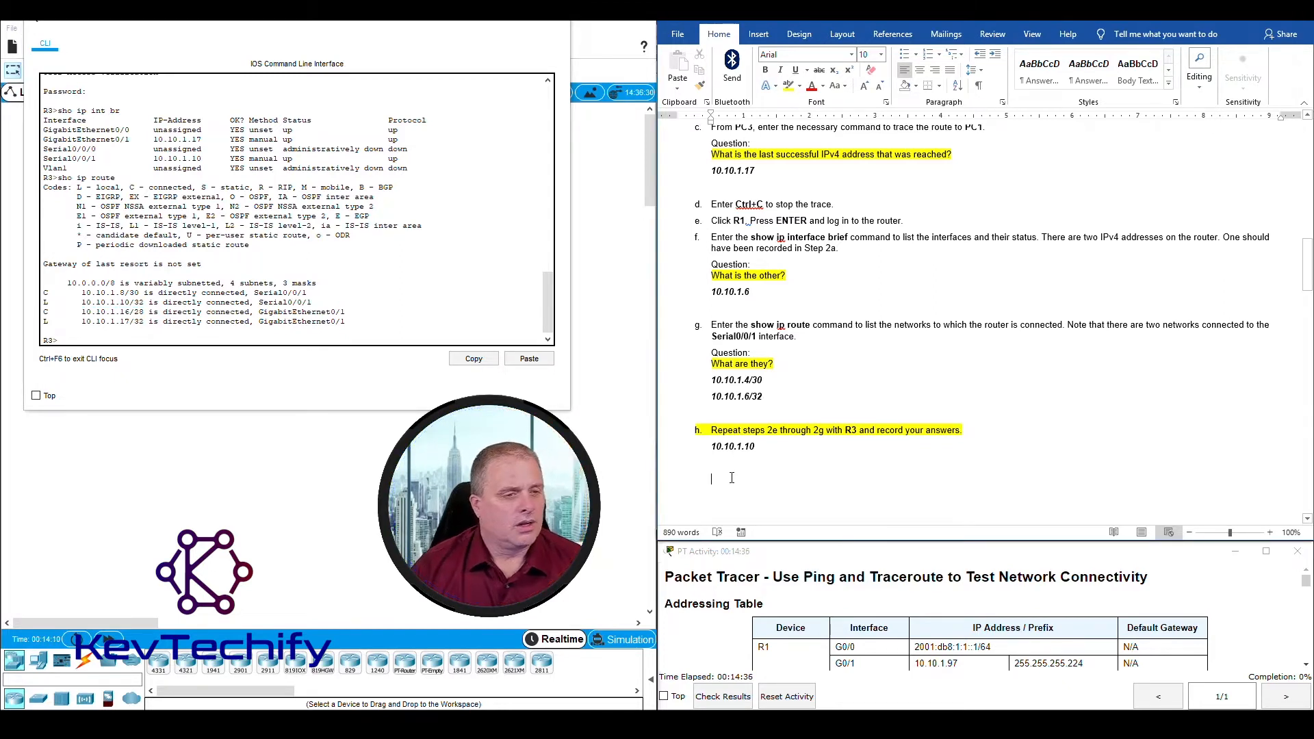
text(10.10)
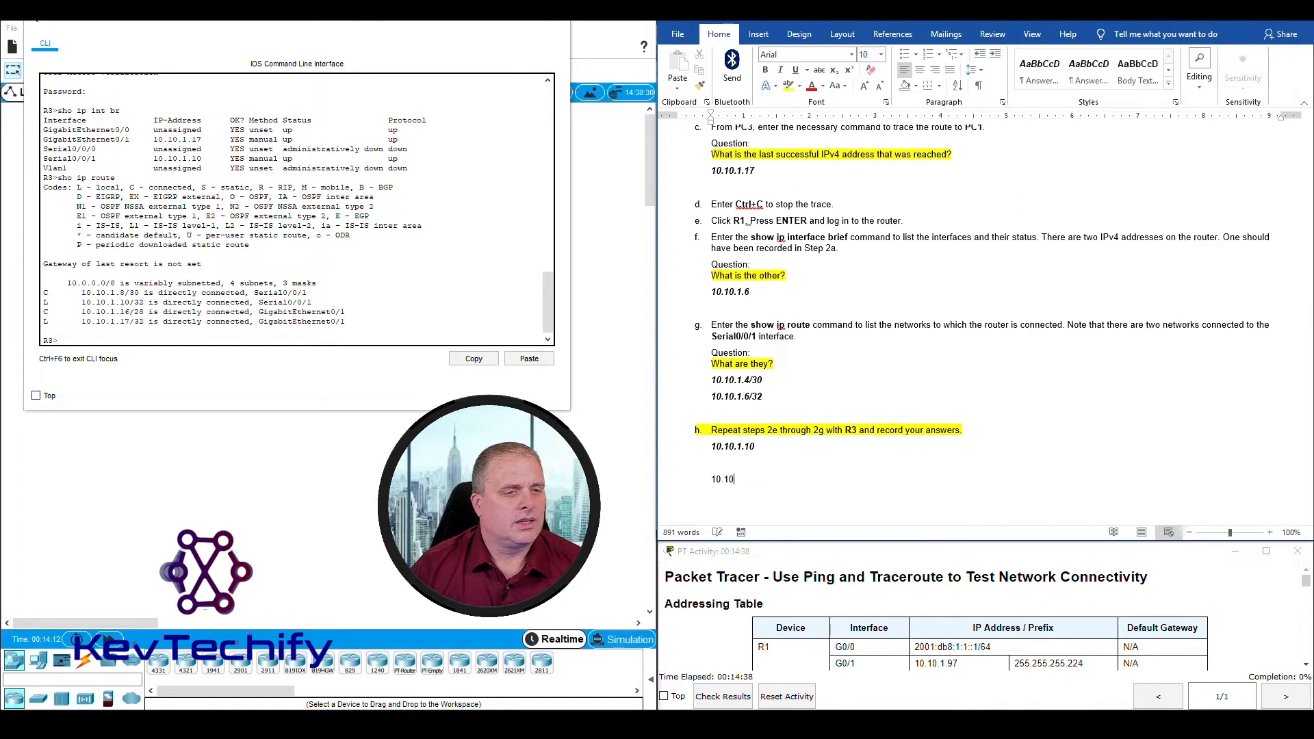
text(.1.8/30)
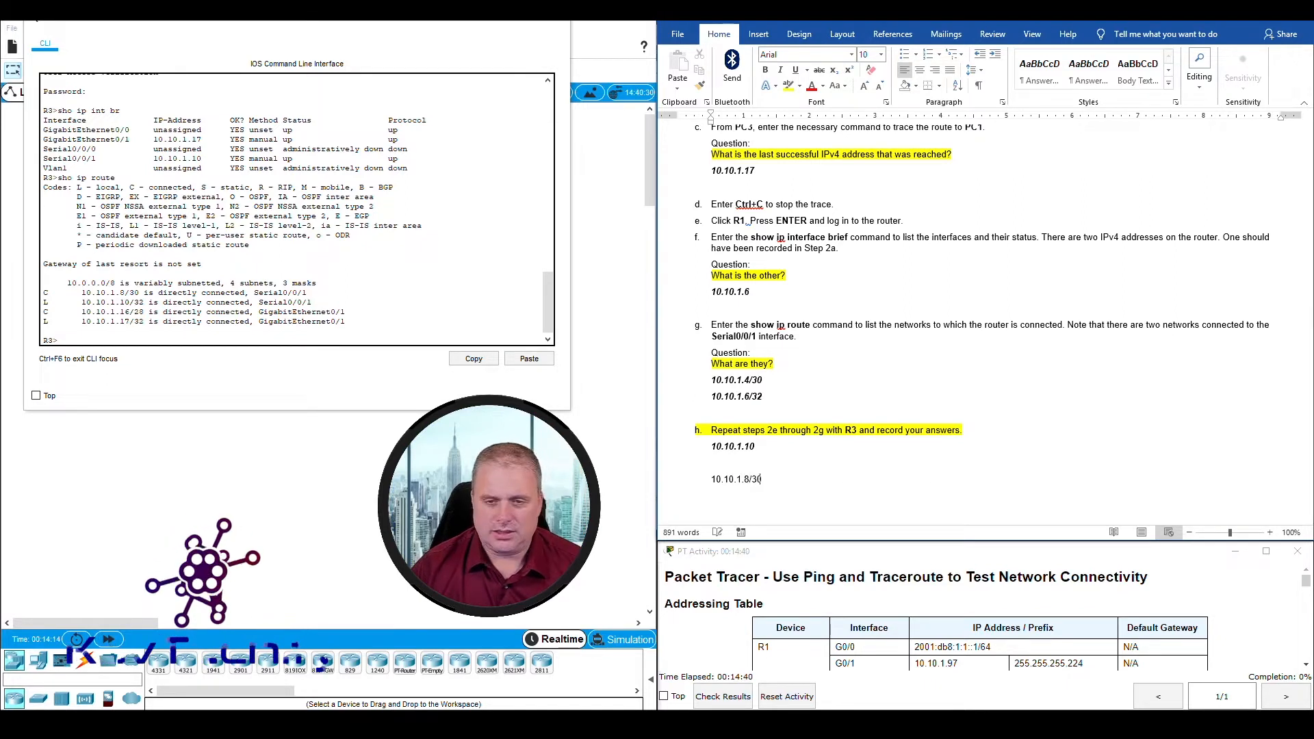
key(Return)
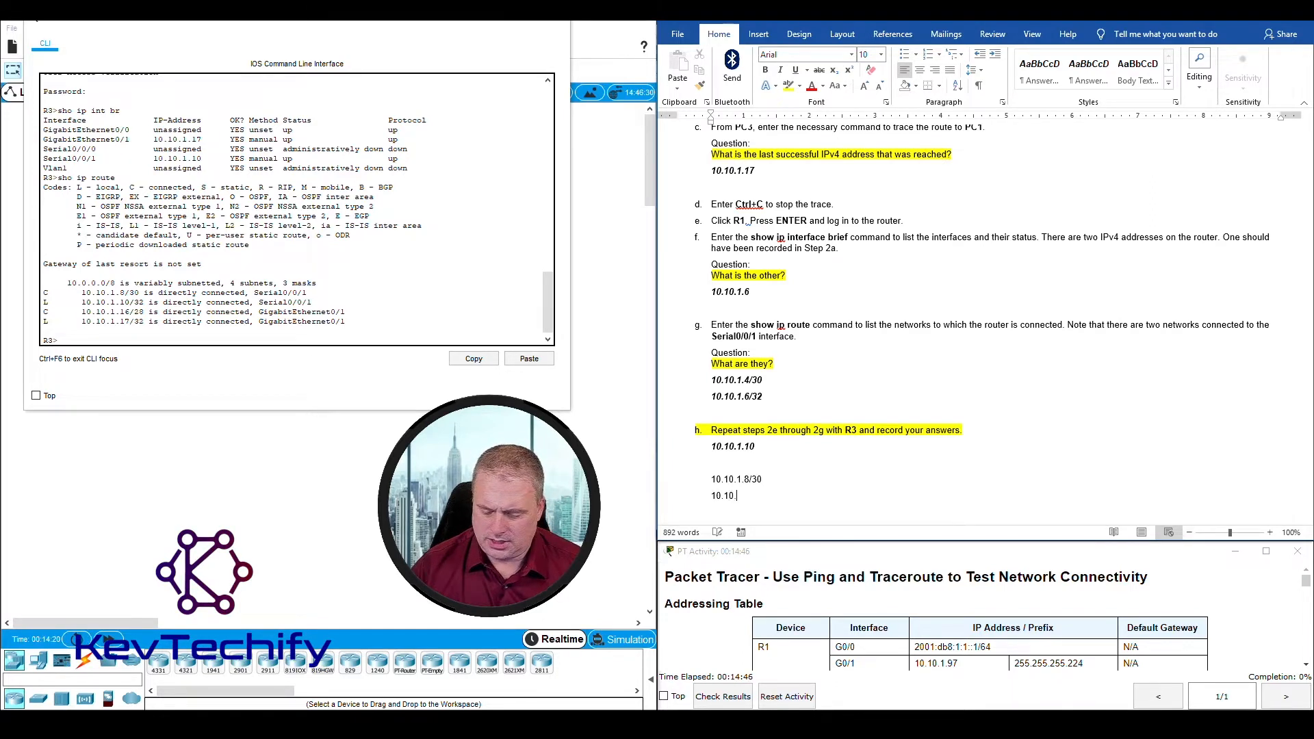
text(10.10.1.10/32)
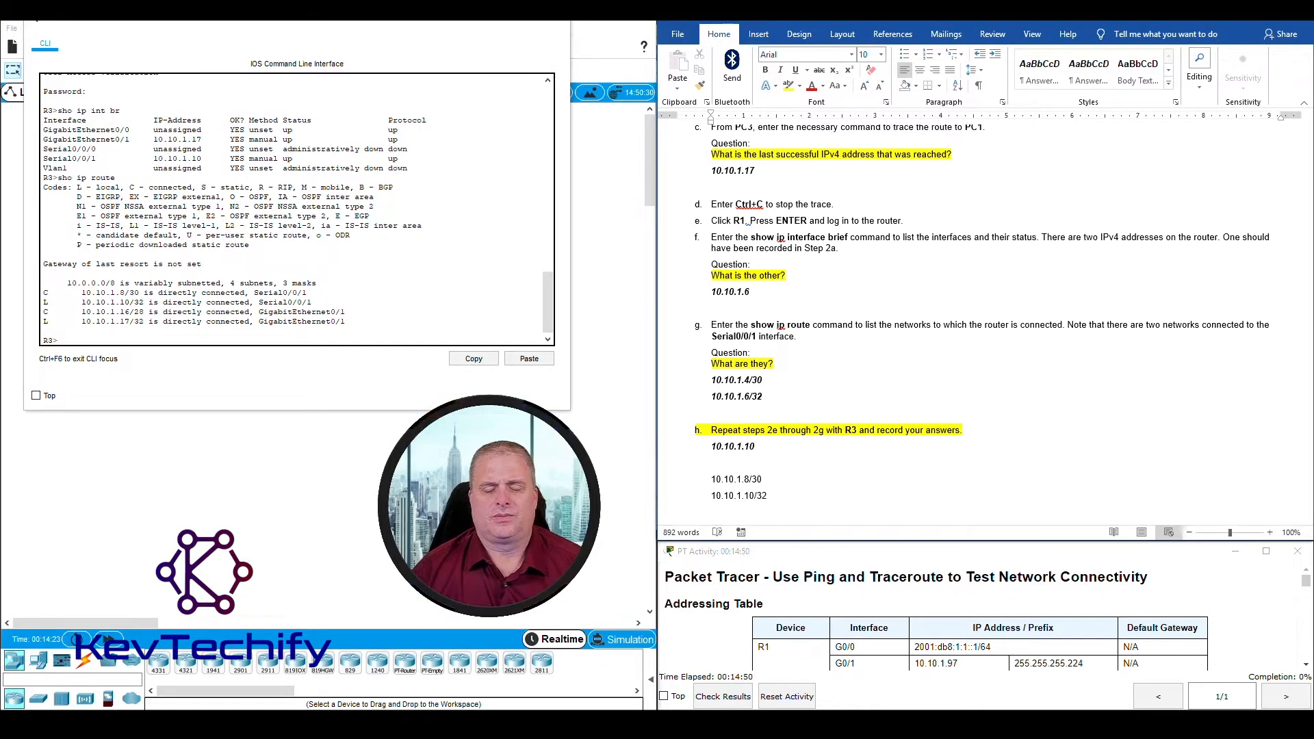
Step: Close R3's window, open R2's command line, widen its window and log in with the router password
scroll(967, 427, down, 5)
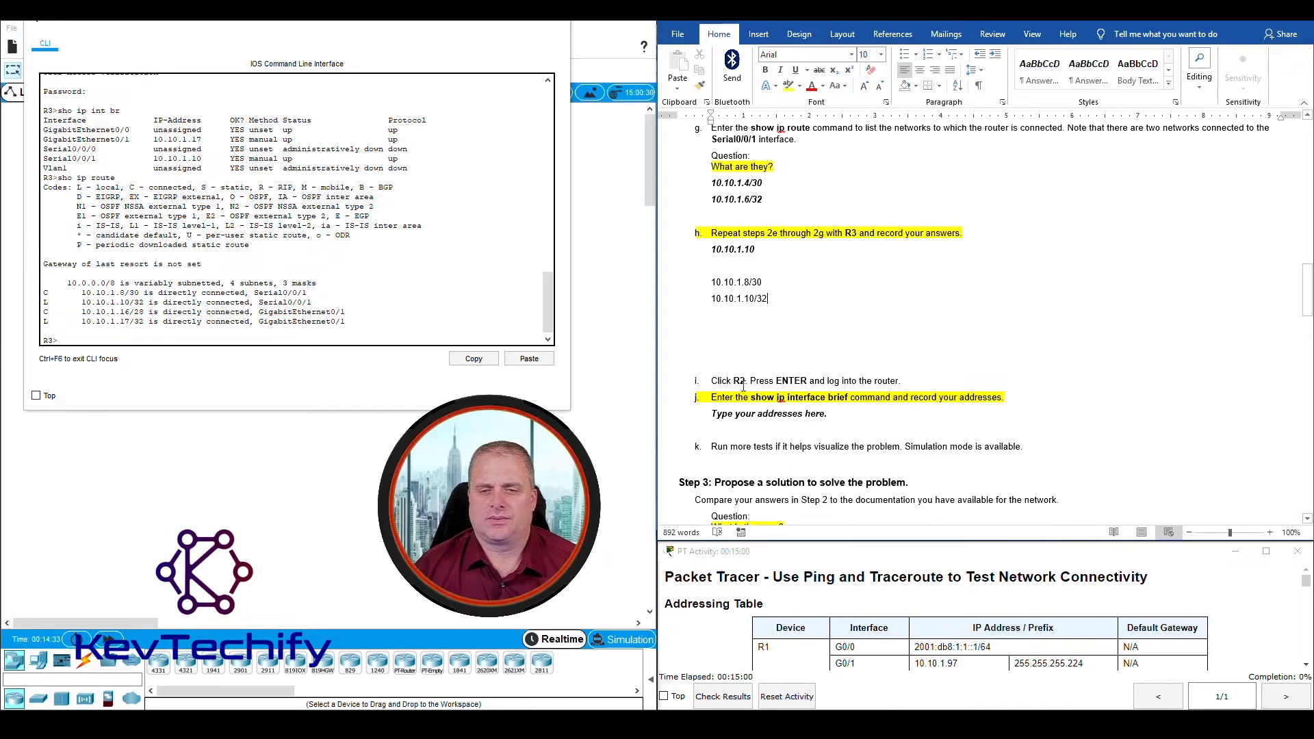
click(499, 24)
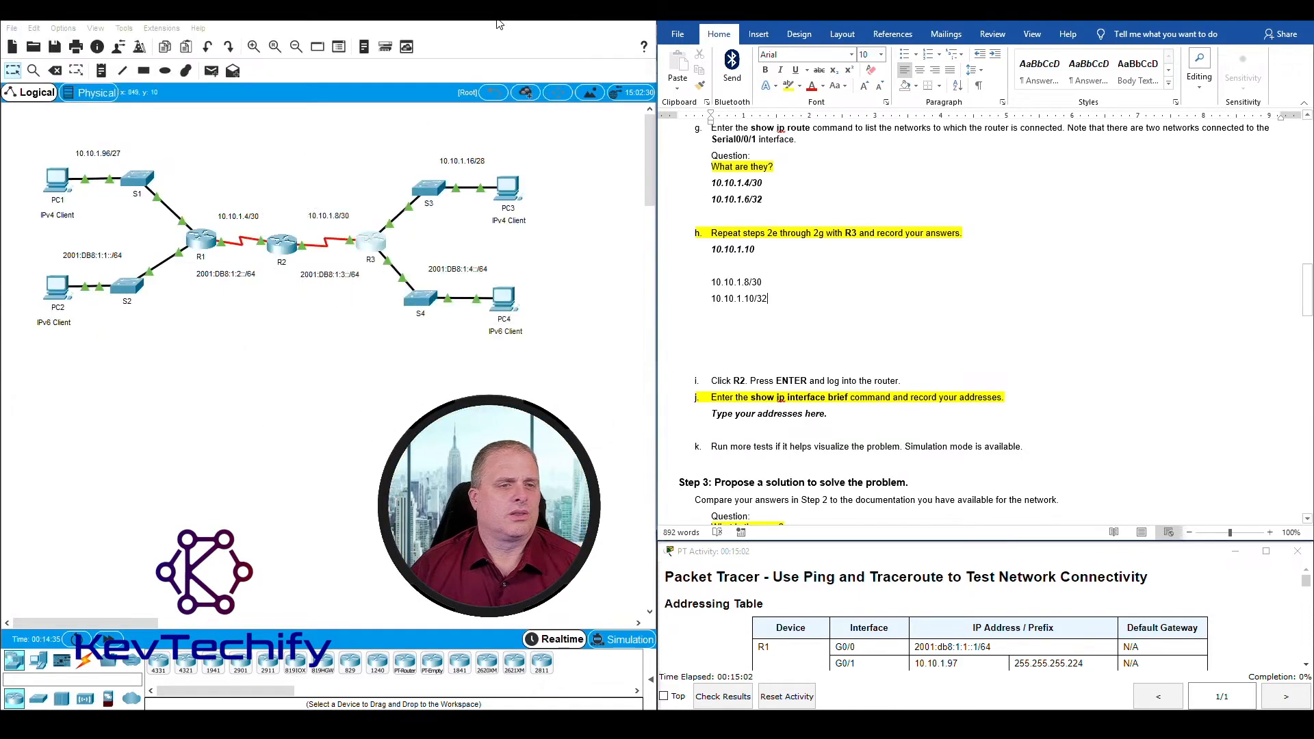
click(282, 244)
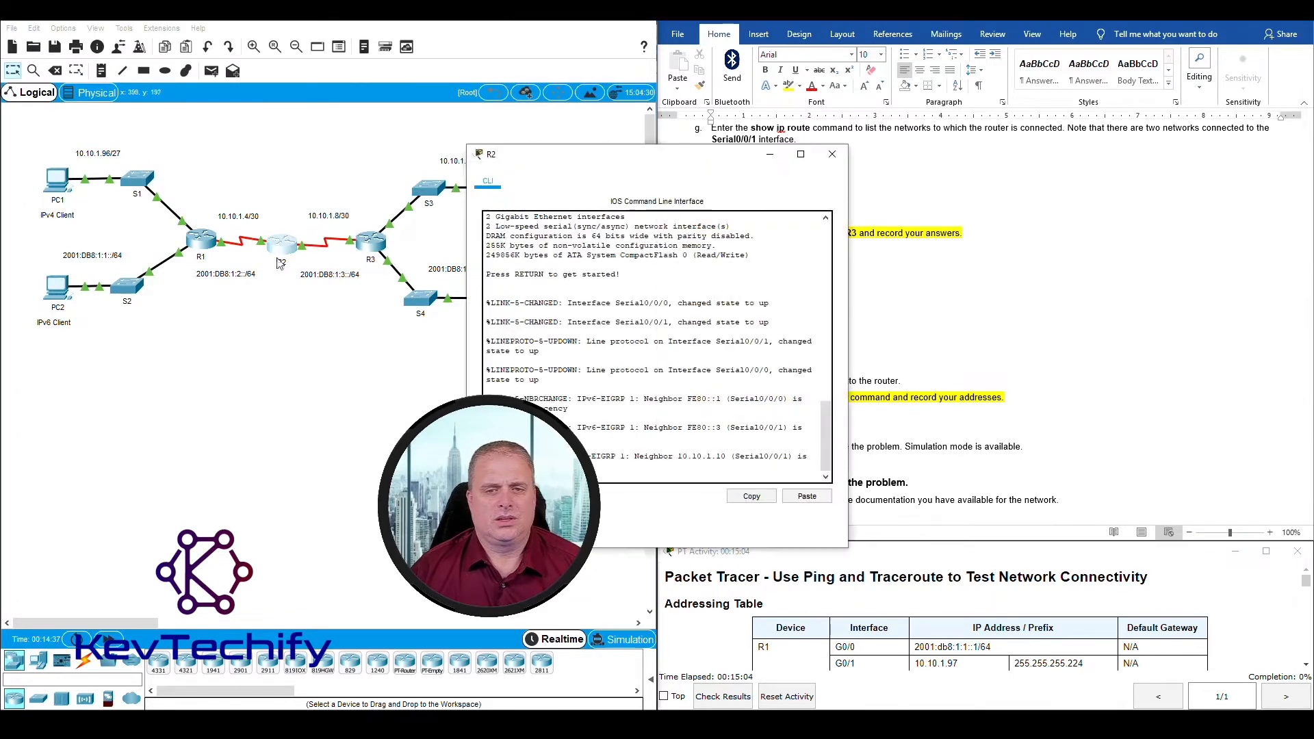
drag(607, 156, 192, 31)
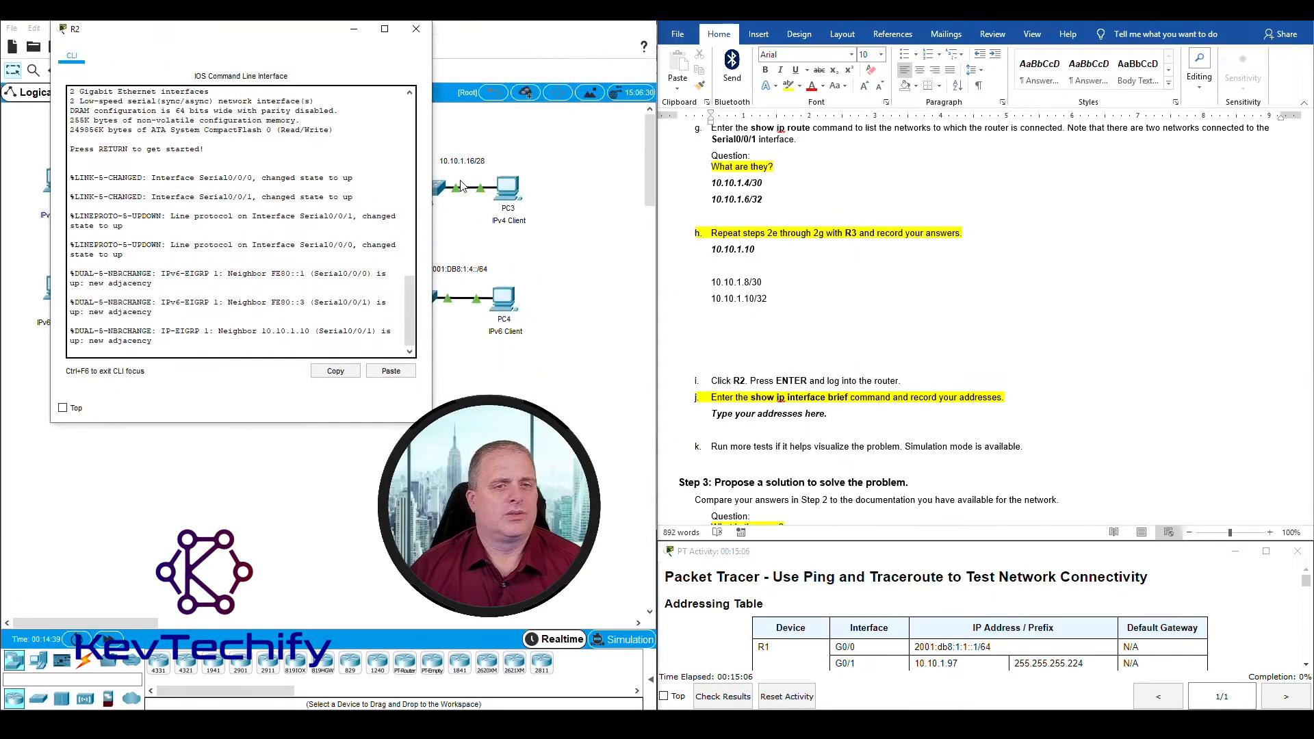
drag(431, 191, 587, 192)
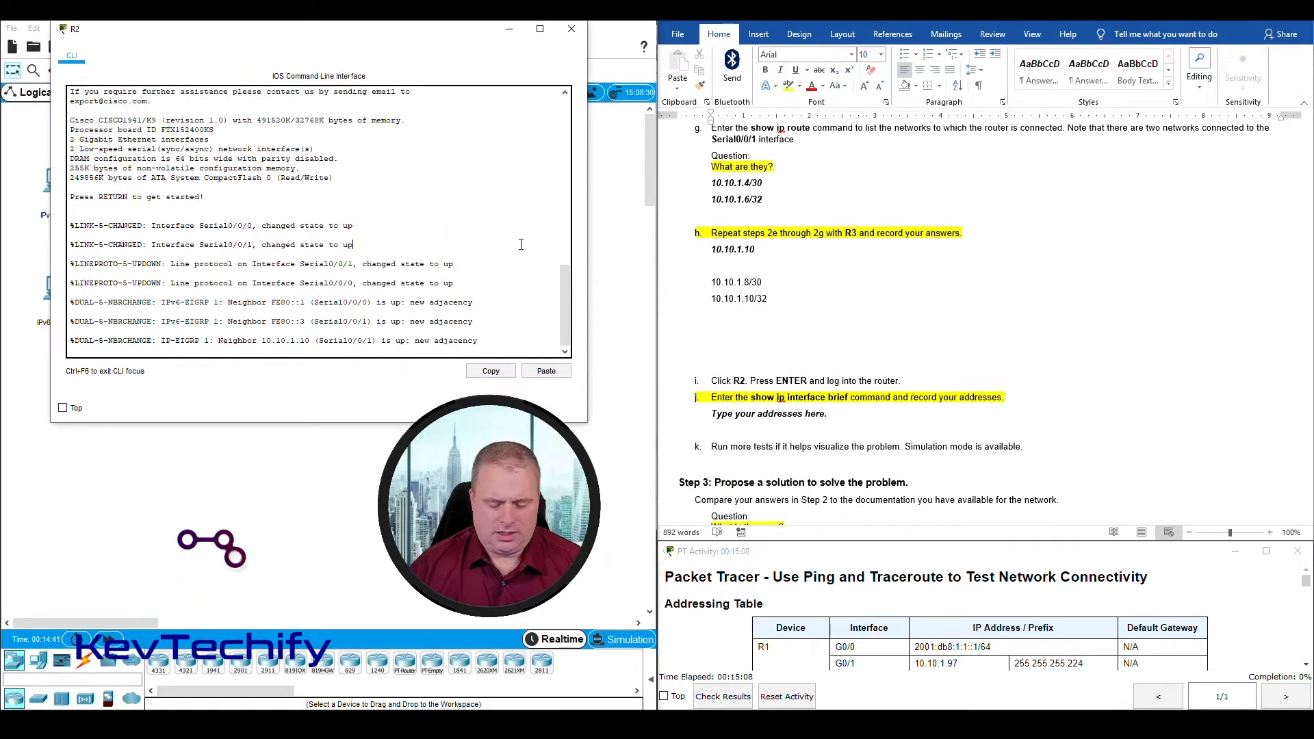
key(Return)
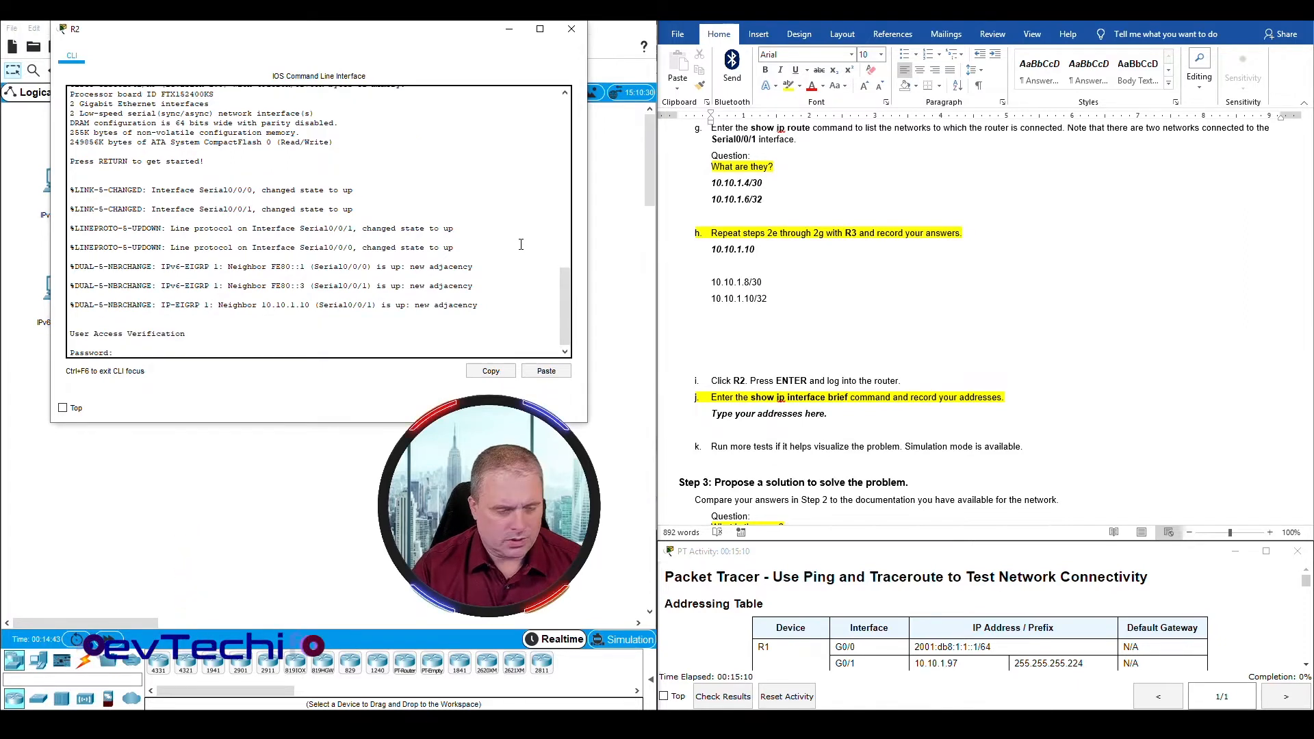
key(Return)
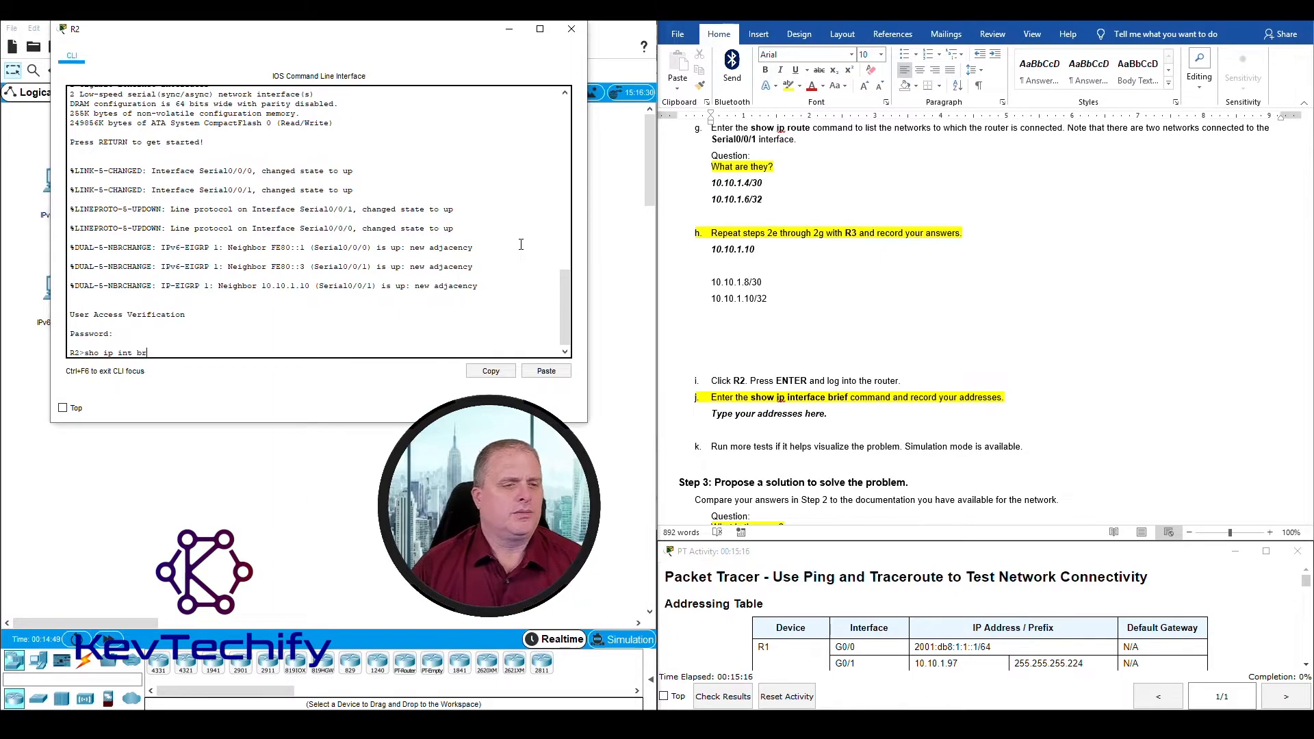
Step: List R2's interfaces with the command sho ip int br and examine the Serial0/0/0 and Serial0/0/1 addresses
key(Return)
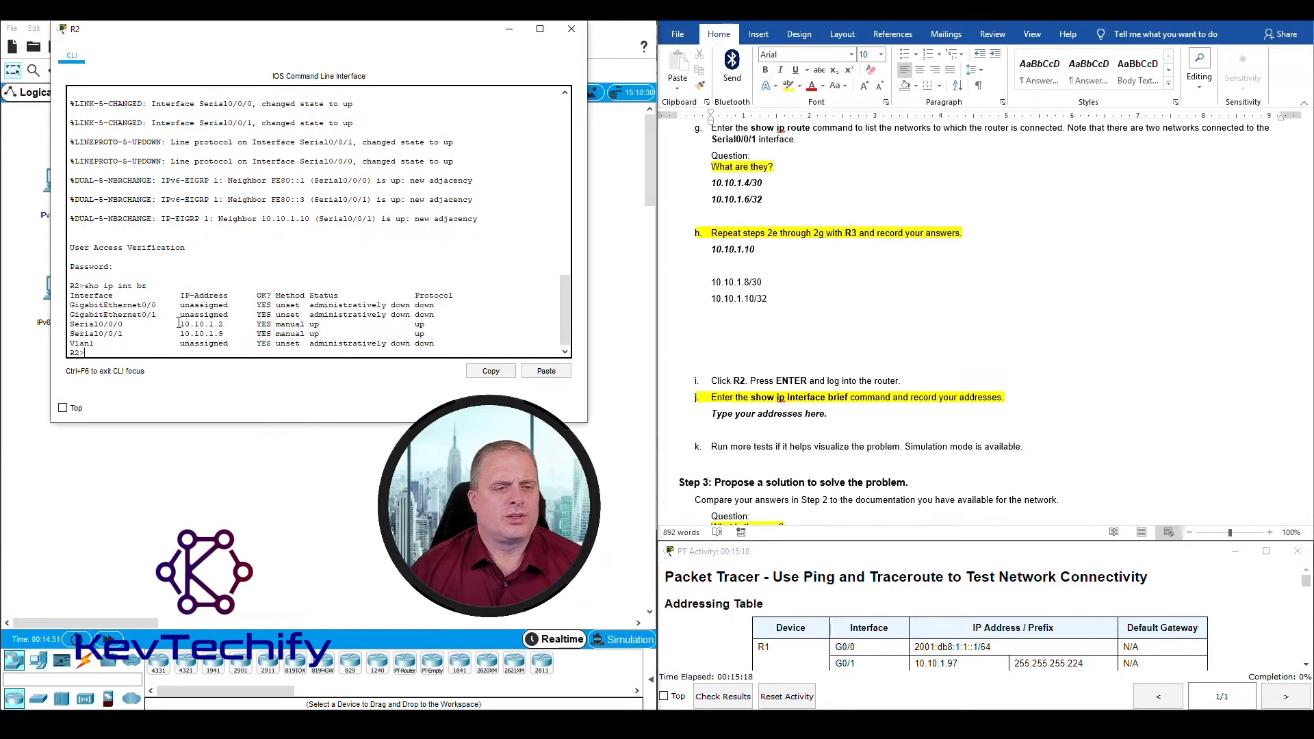
drag(230, 326, 234, 335)
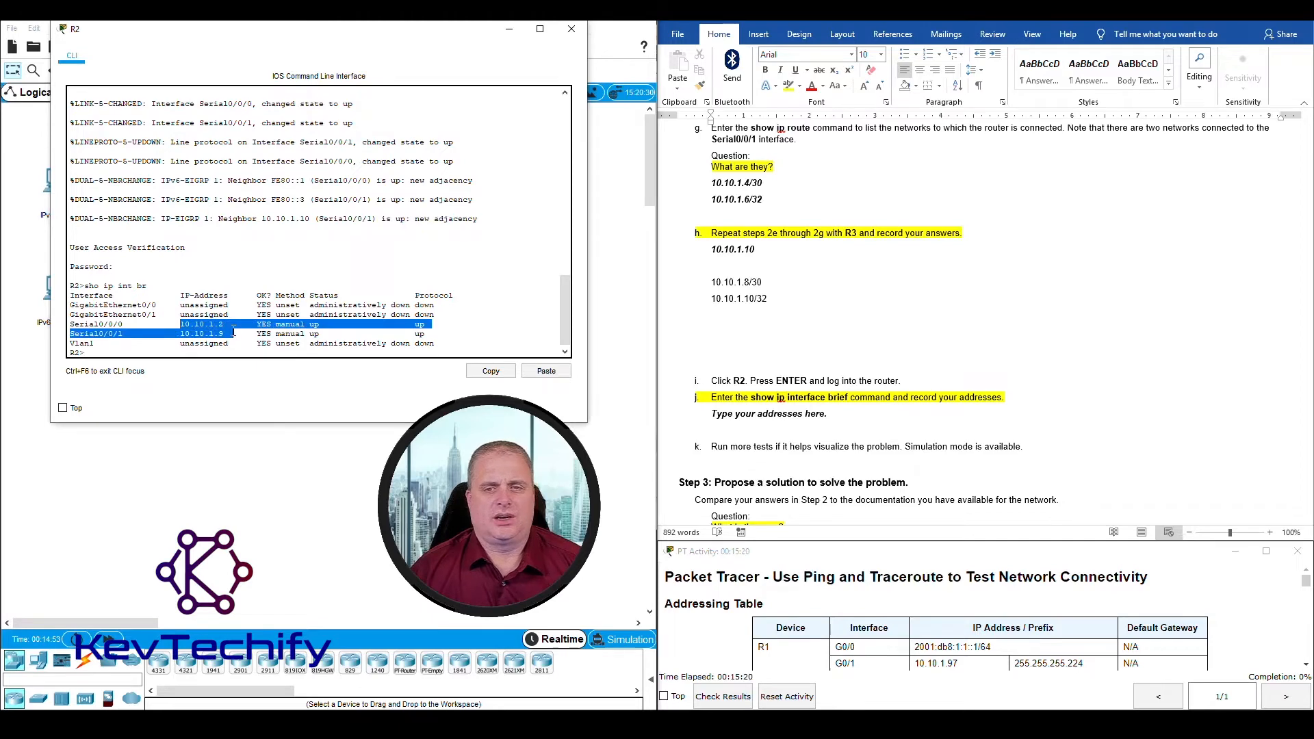
Step: Record R2's addresses 10.10.1.2 and 10.10.1.9 on separate lines under Step 2j and close R2's window
scroll(962, 310, up, 7)
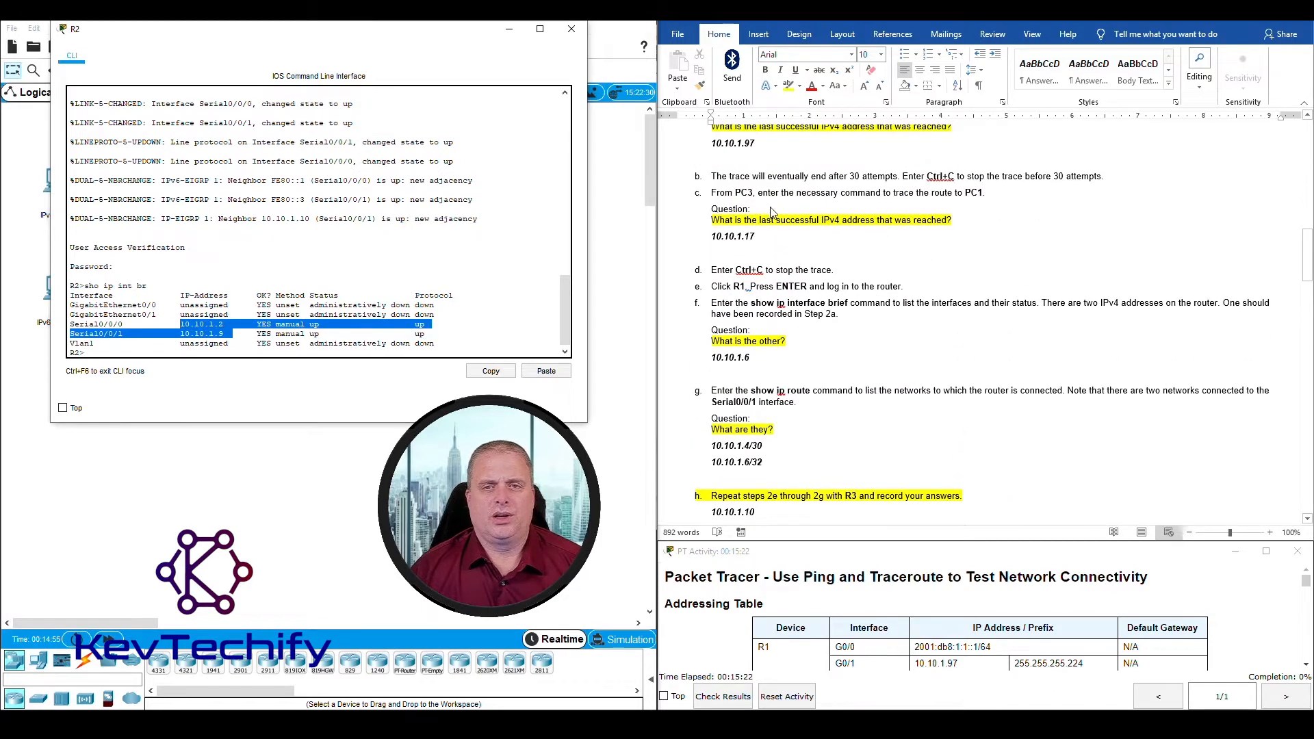
scroll(771, 212, up, 2)
scroll(829, 427, down, 10)
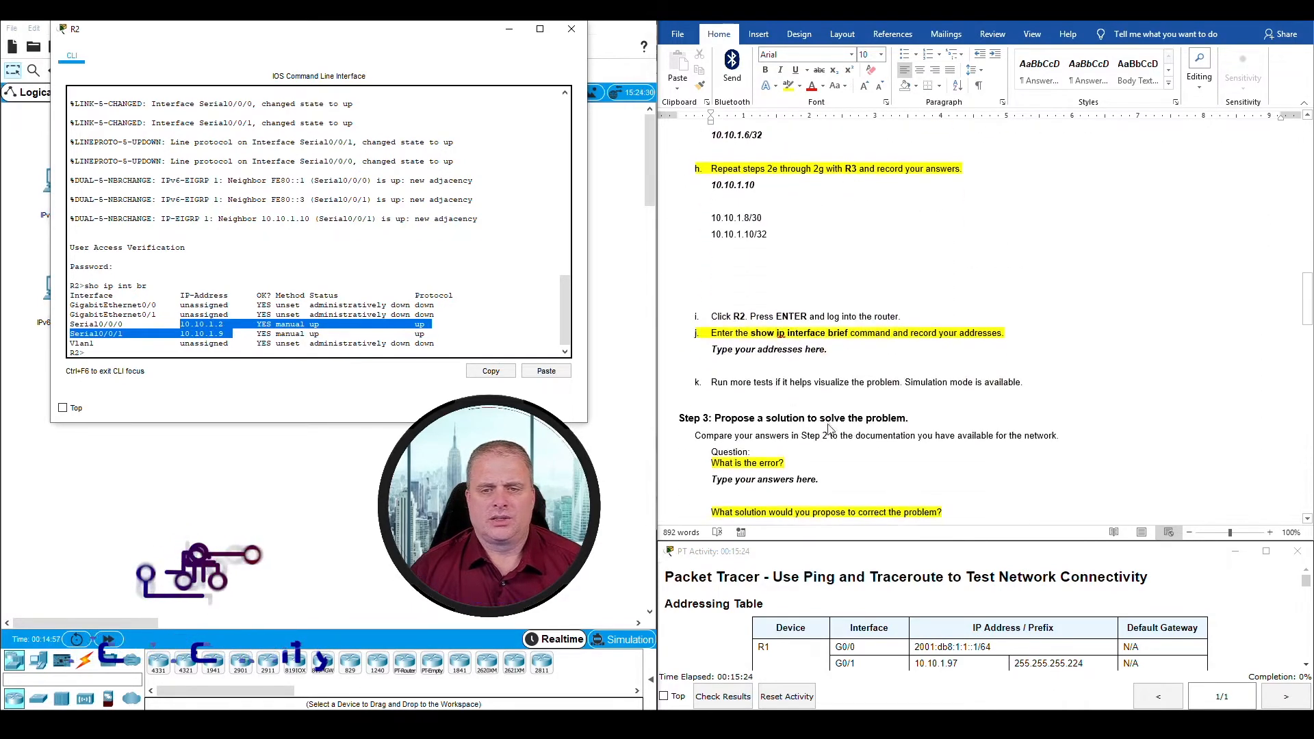
click(780, 349)
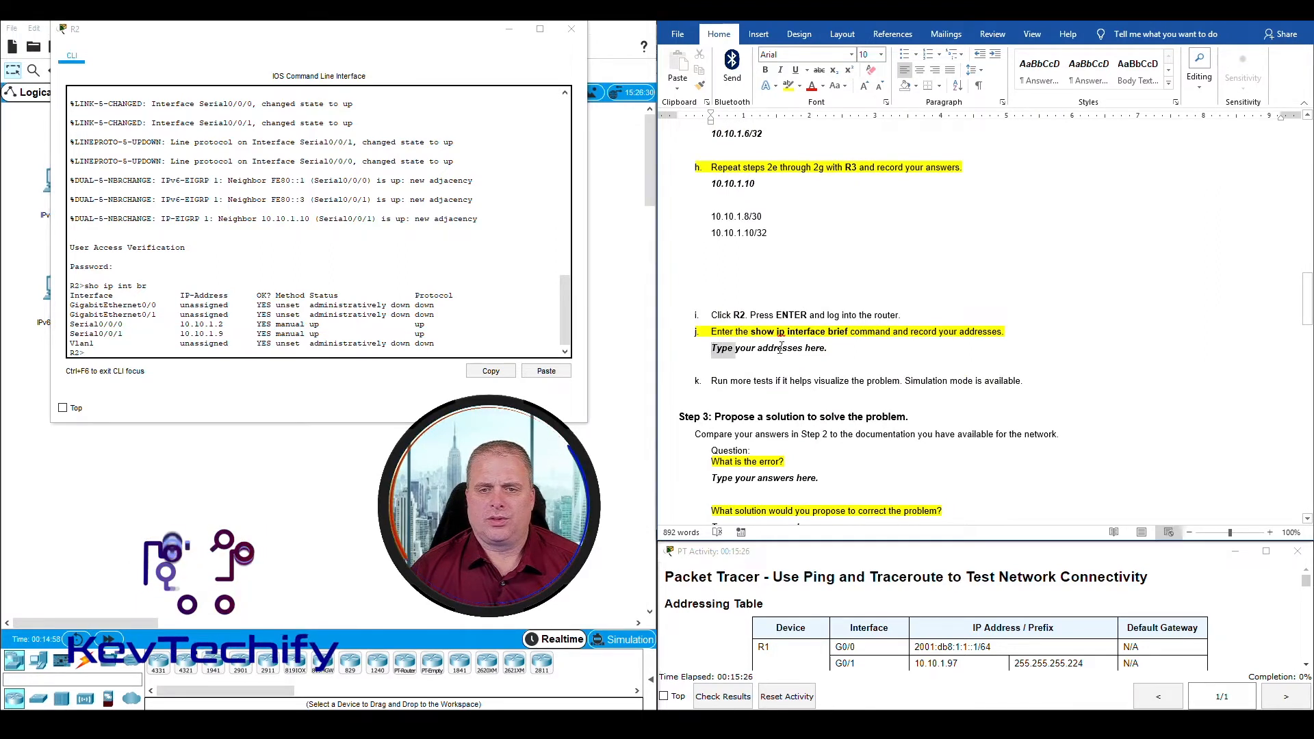
drag(780, 349, 830, 353)
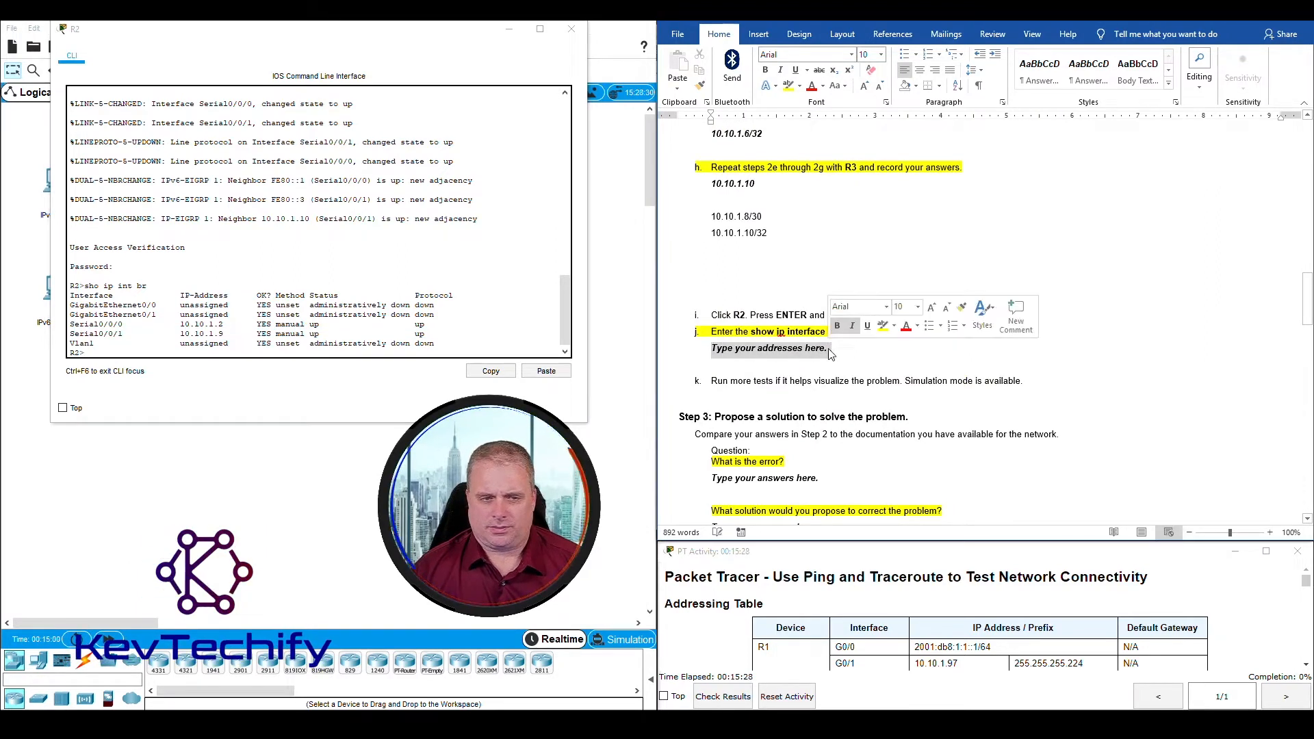
text(10)
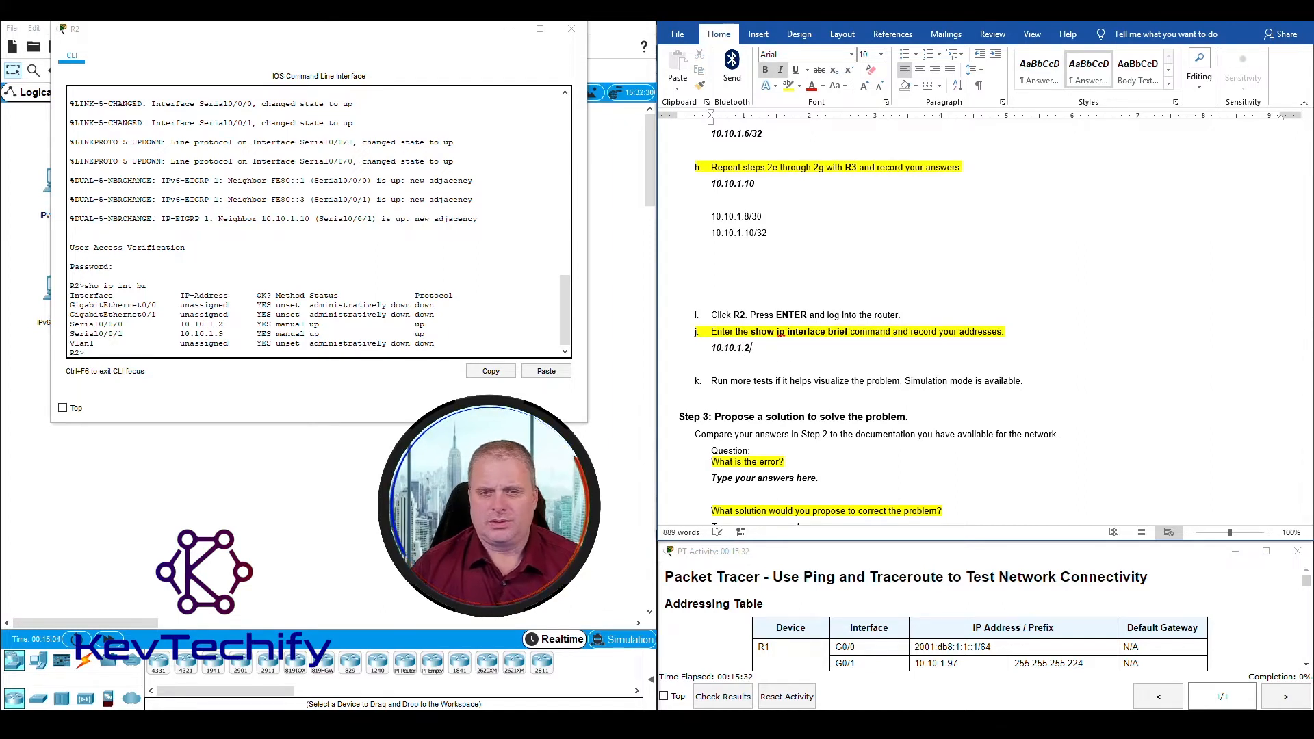
text(.10.1.2)
key(Return)
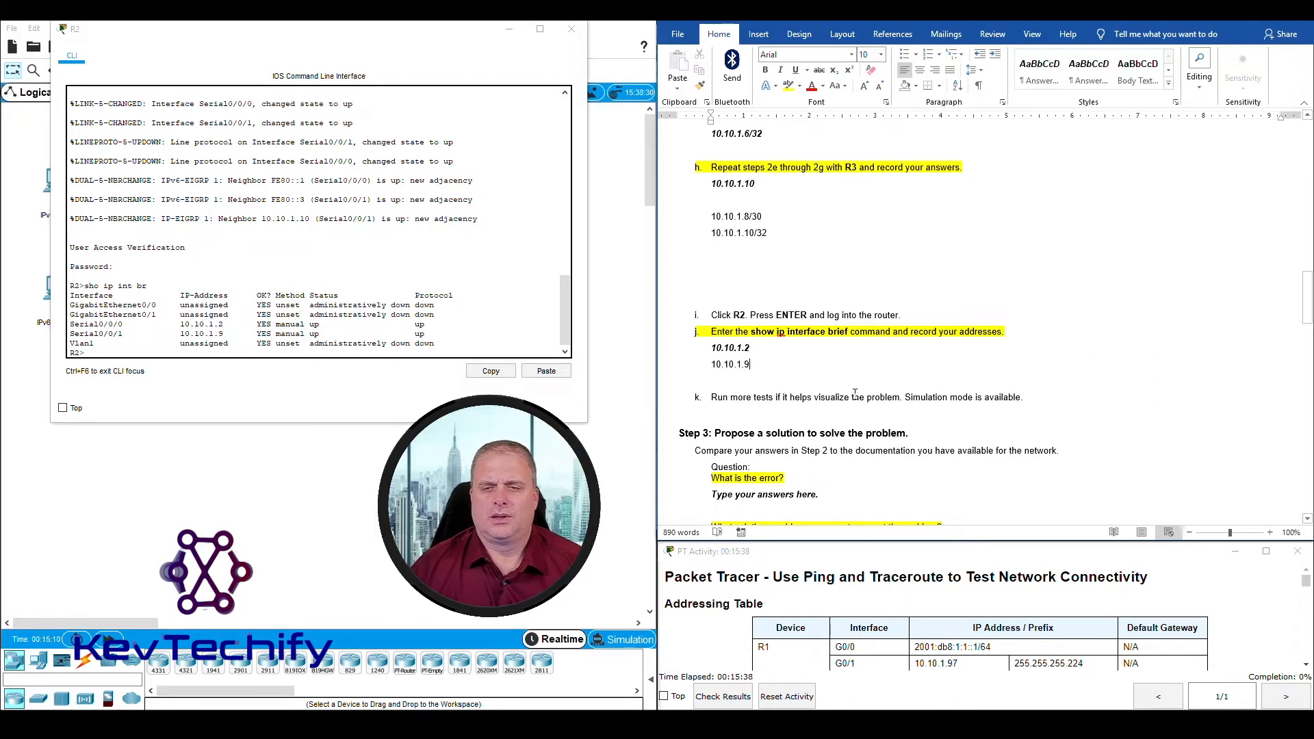
click(774, 403)
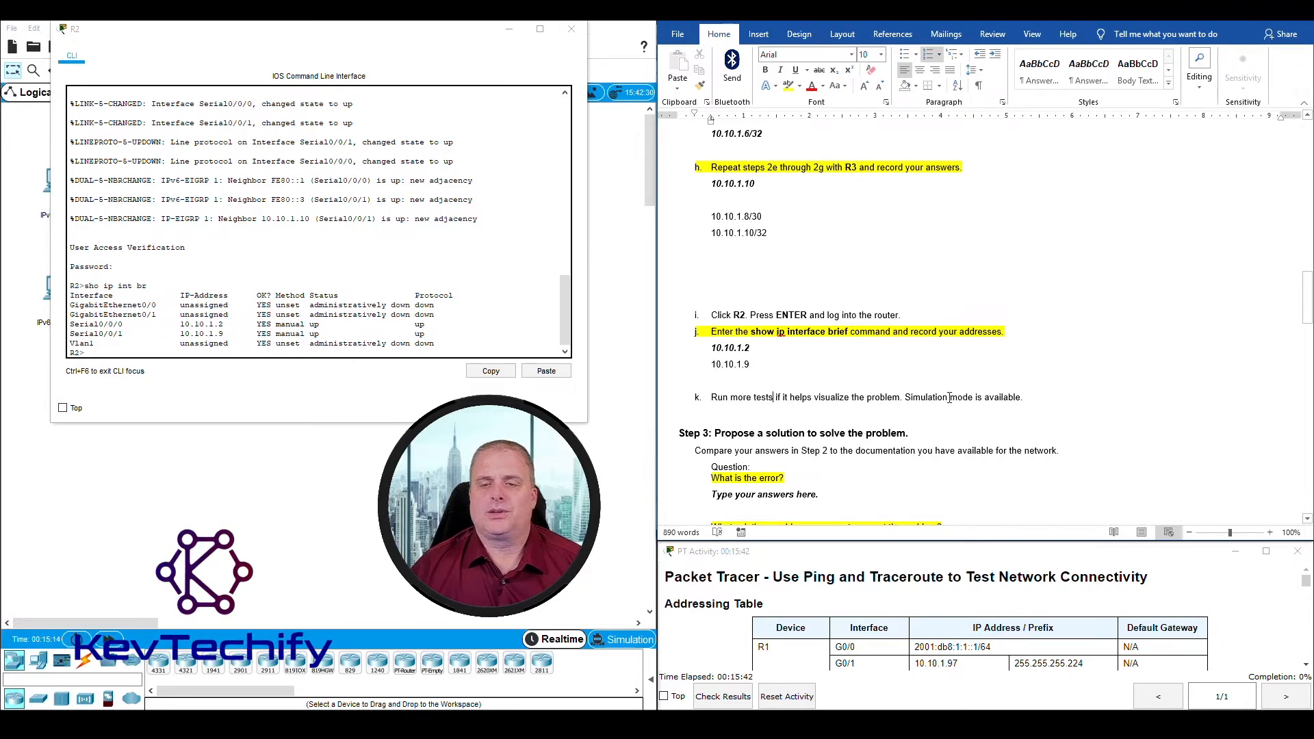
click(572, 30)
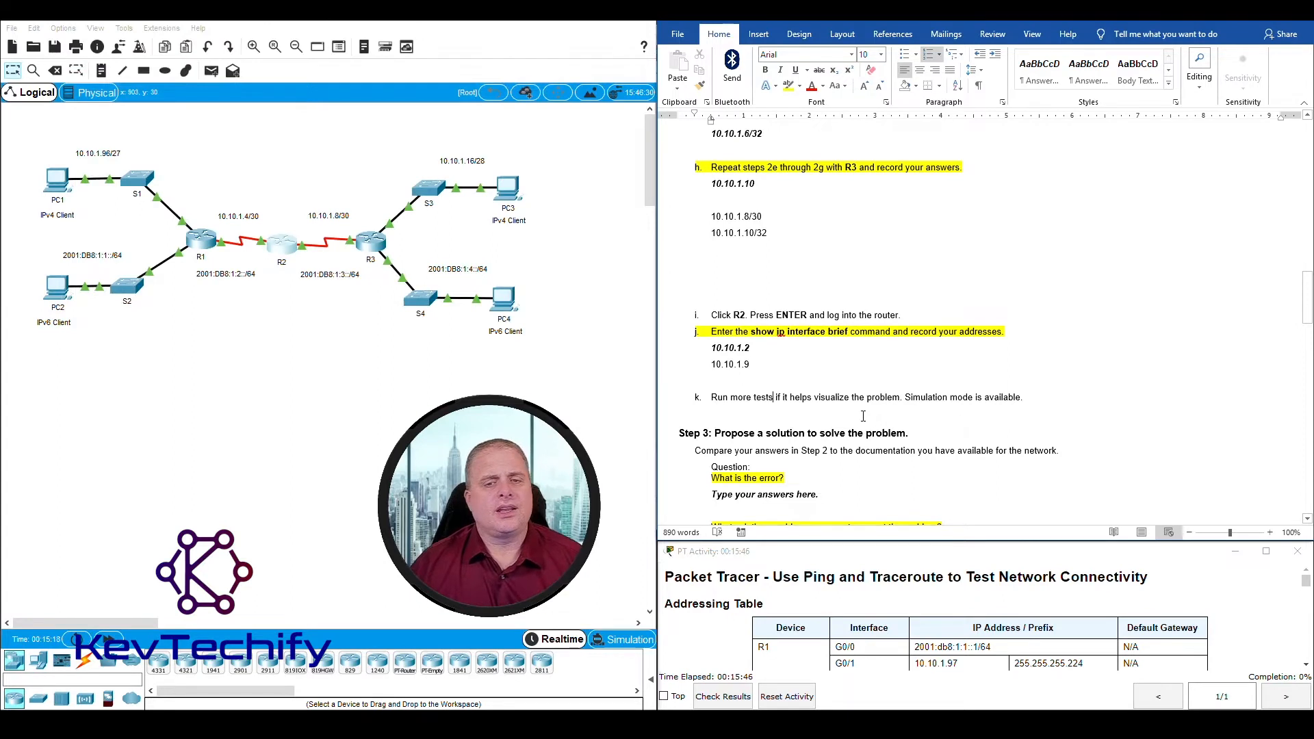
Step: Read the Step 3 questions and review the recorded Step 2 answers and the Addressing Table they must be compared with
scroll(864, 405, down, 5)
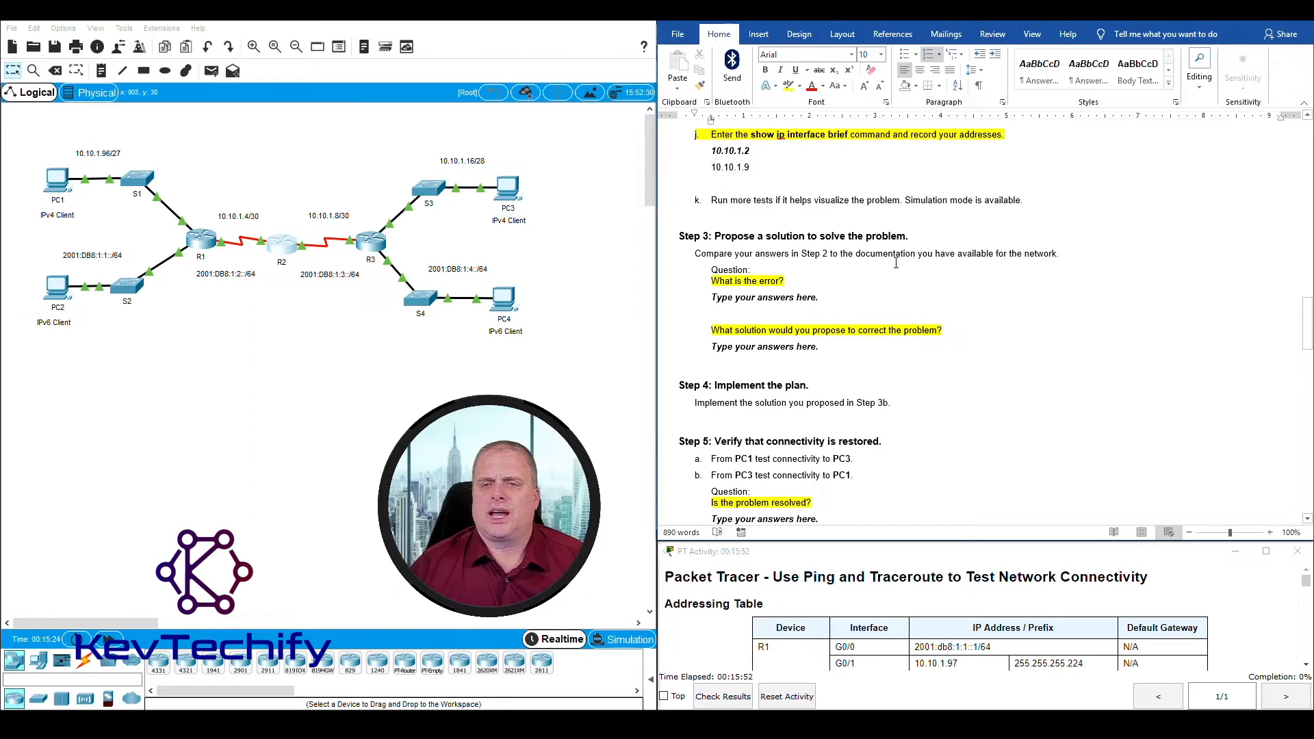
scroll(916, 266, up, 1)
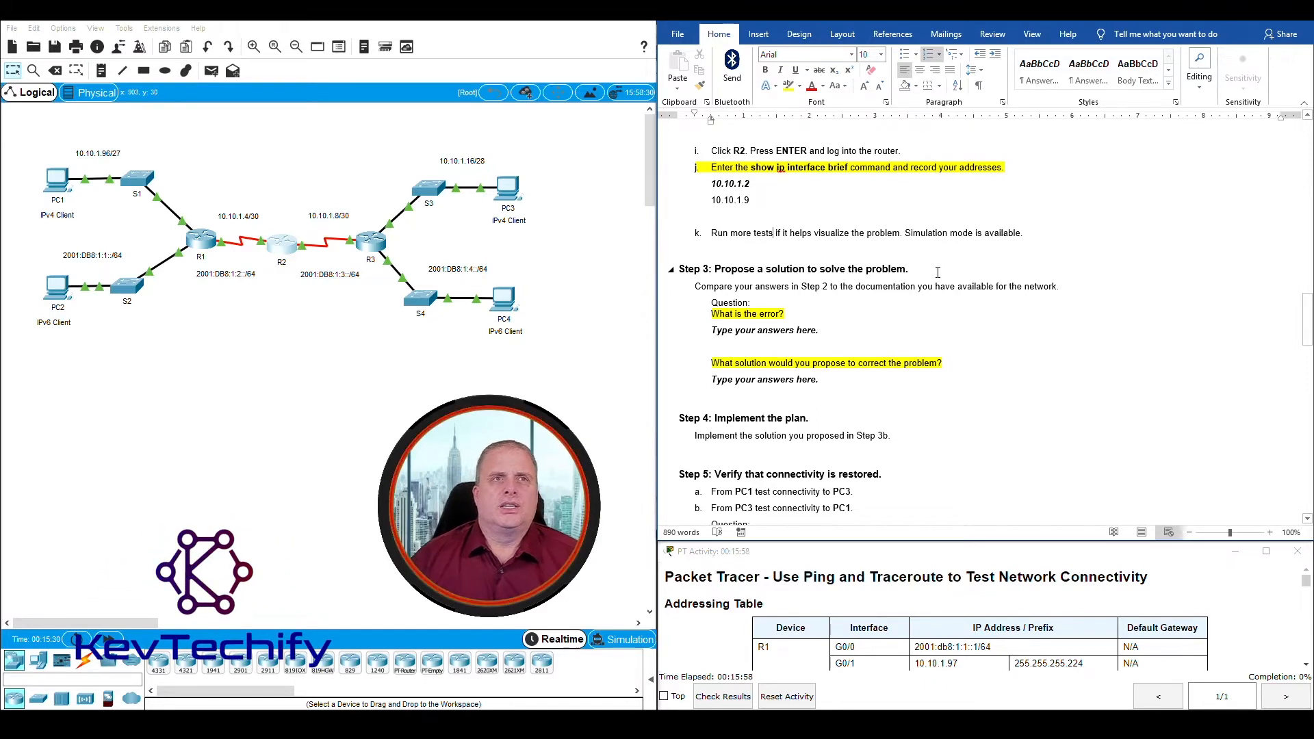
scroll(832, 254, up, 4)
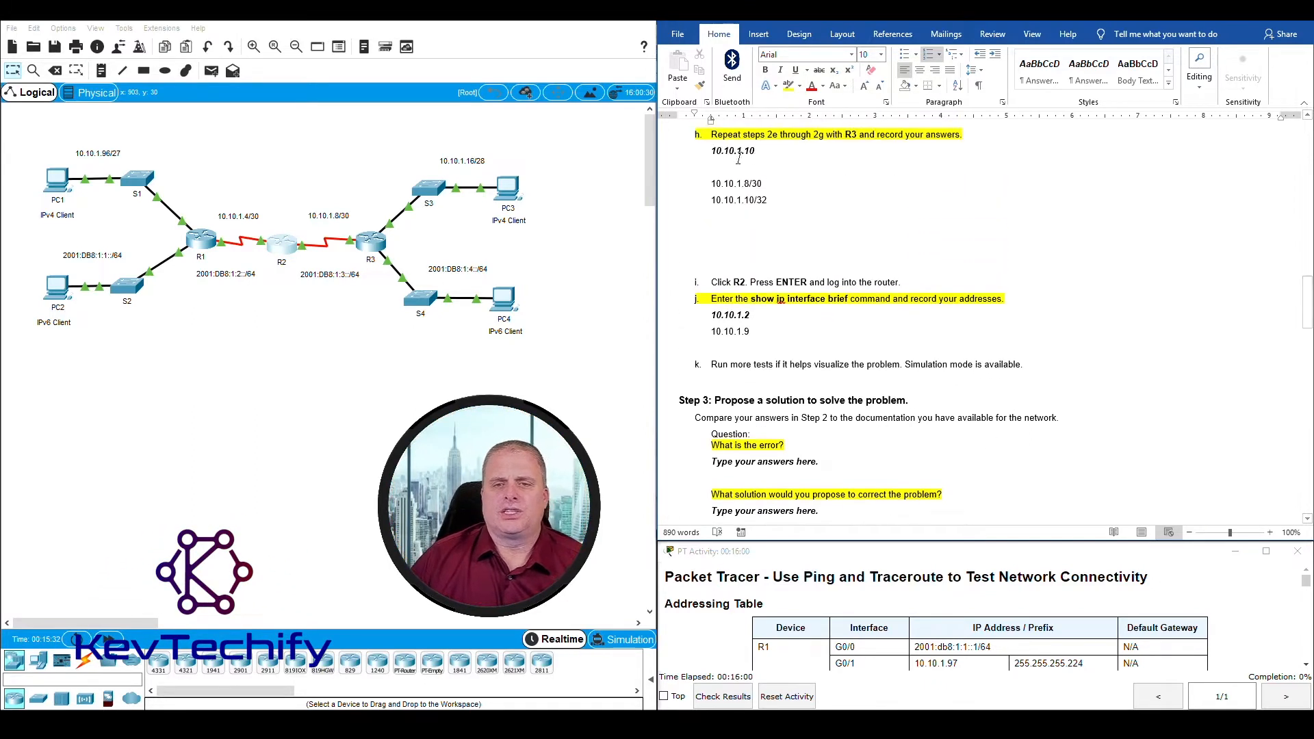
scroll(810, 313, up, 10)
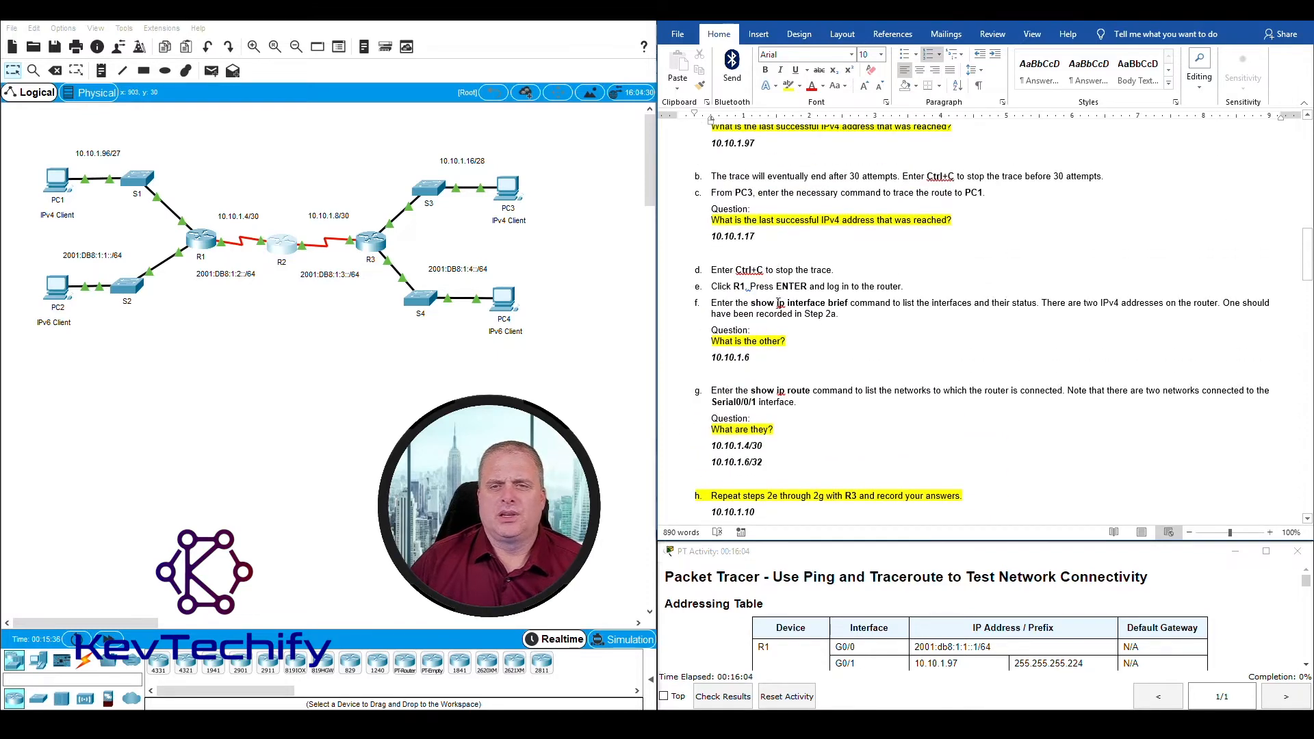
scroll(787, 280, up, 5)
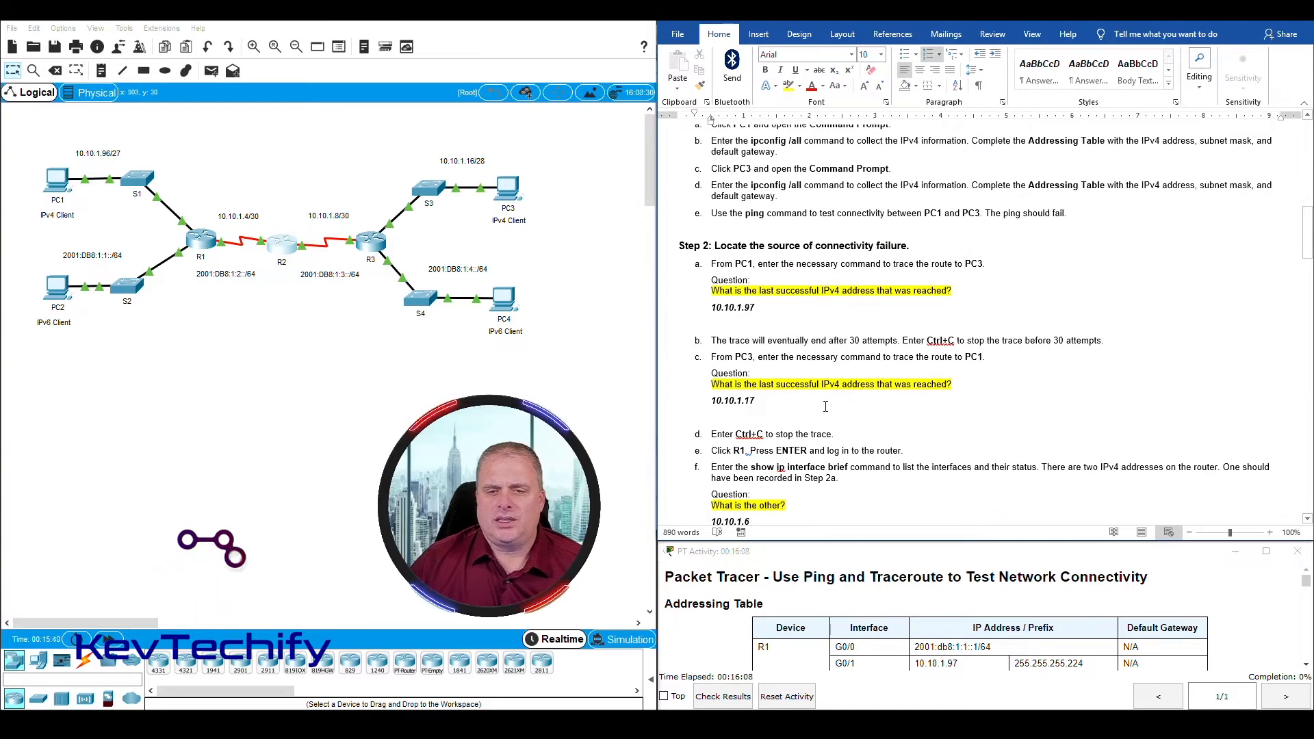
scroll(821, 383, down, 6)
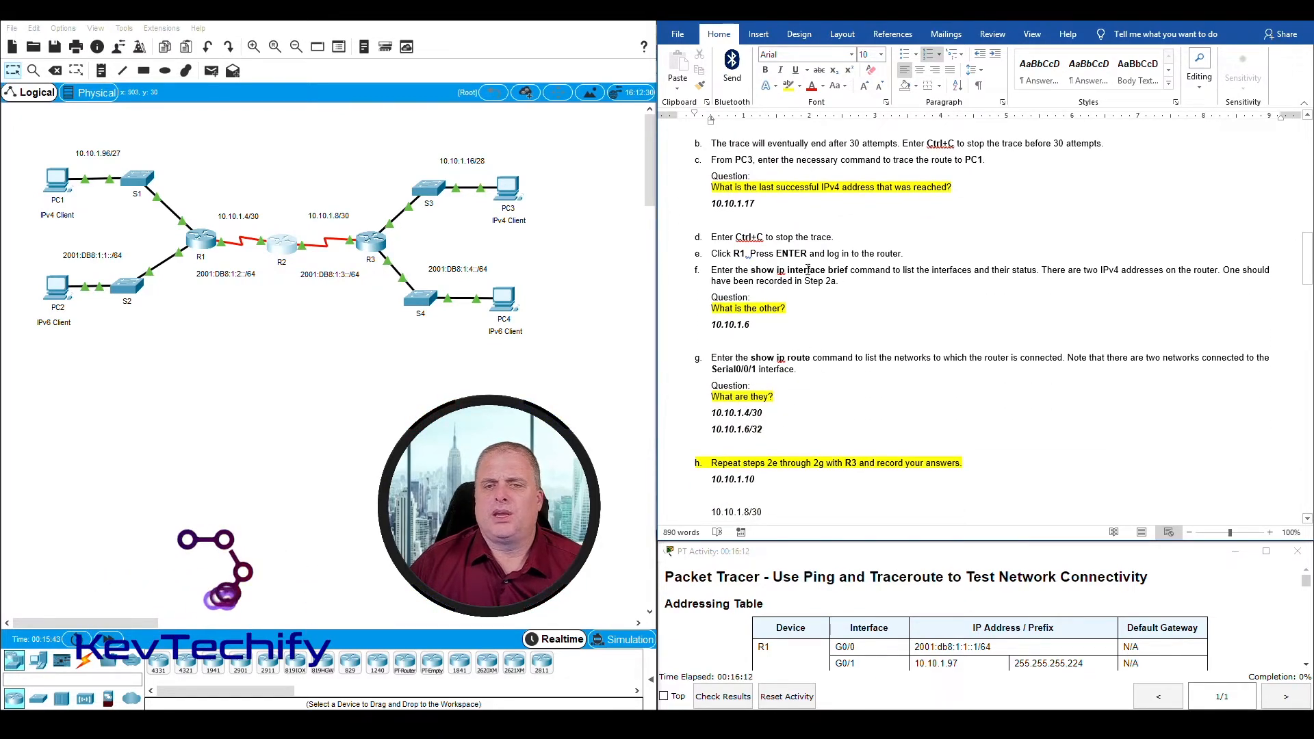
scroll(869, 356, up, 20)
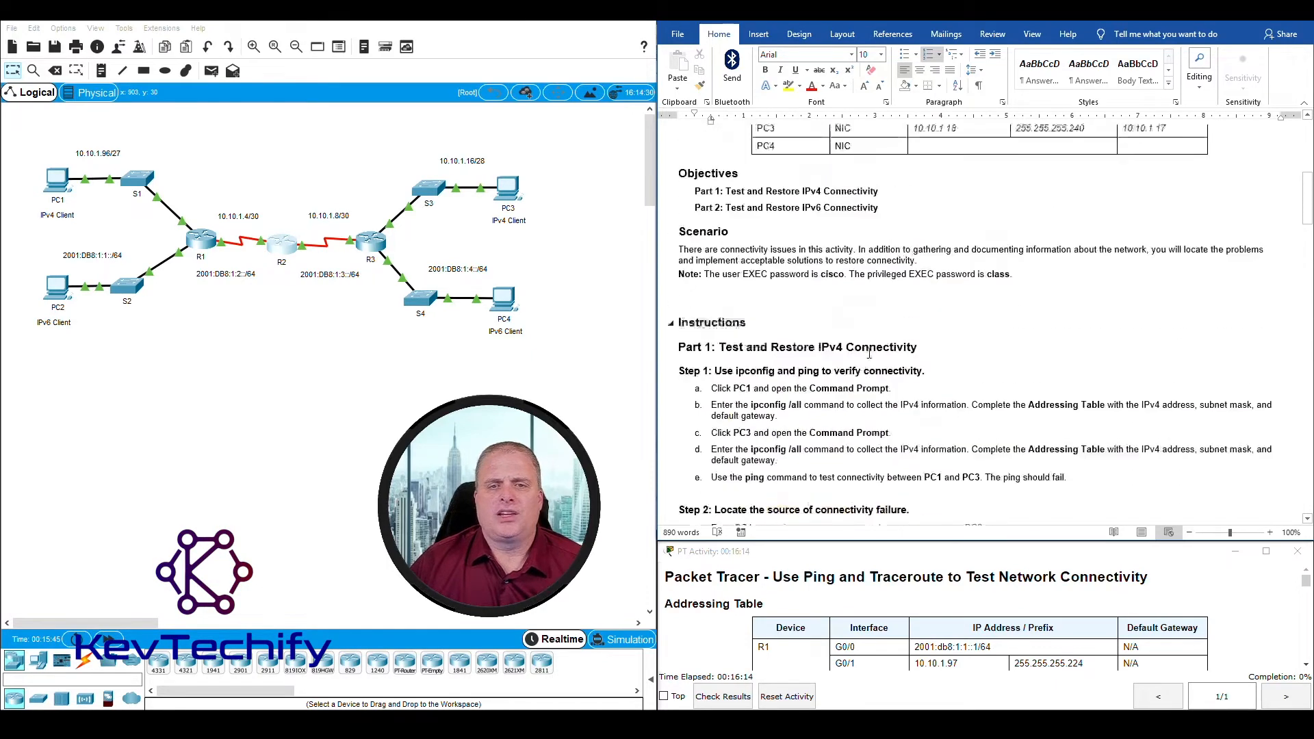
scroll(890, 331, up, 1)
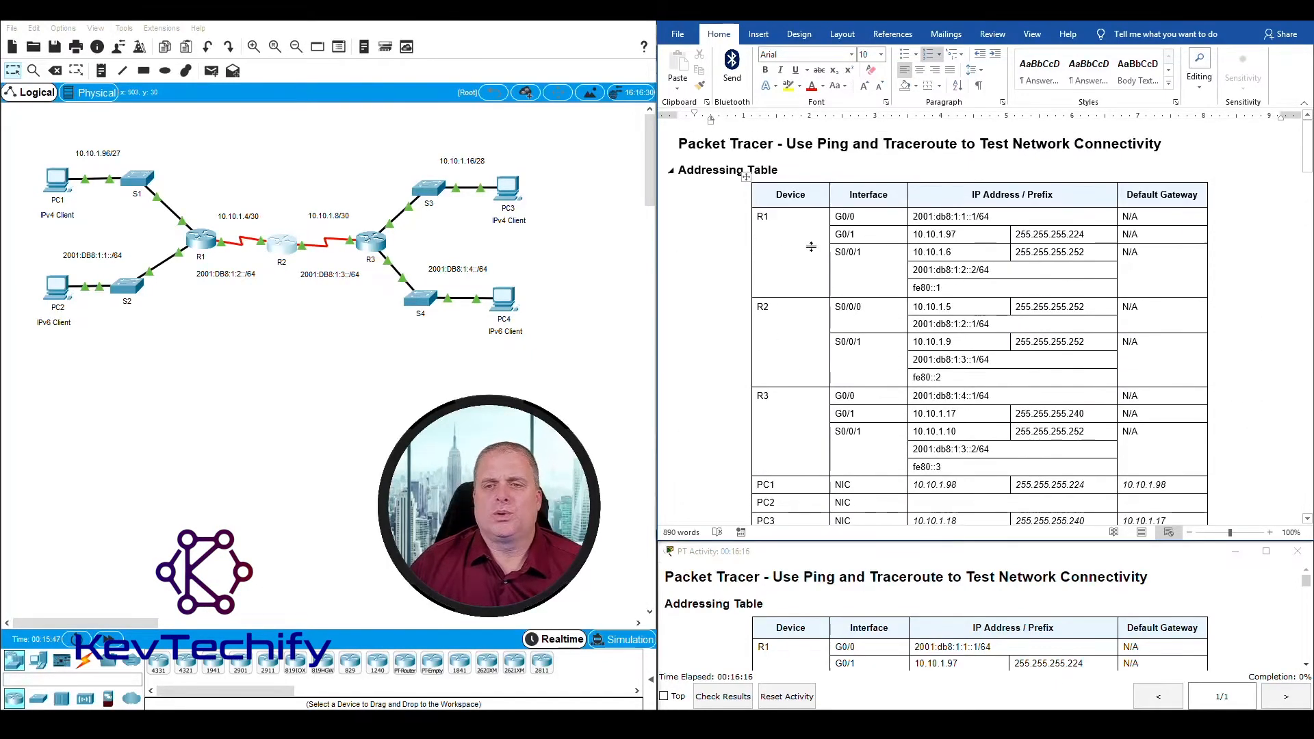
scroll(797, 354, down, 15)
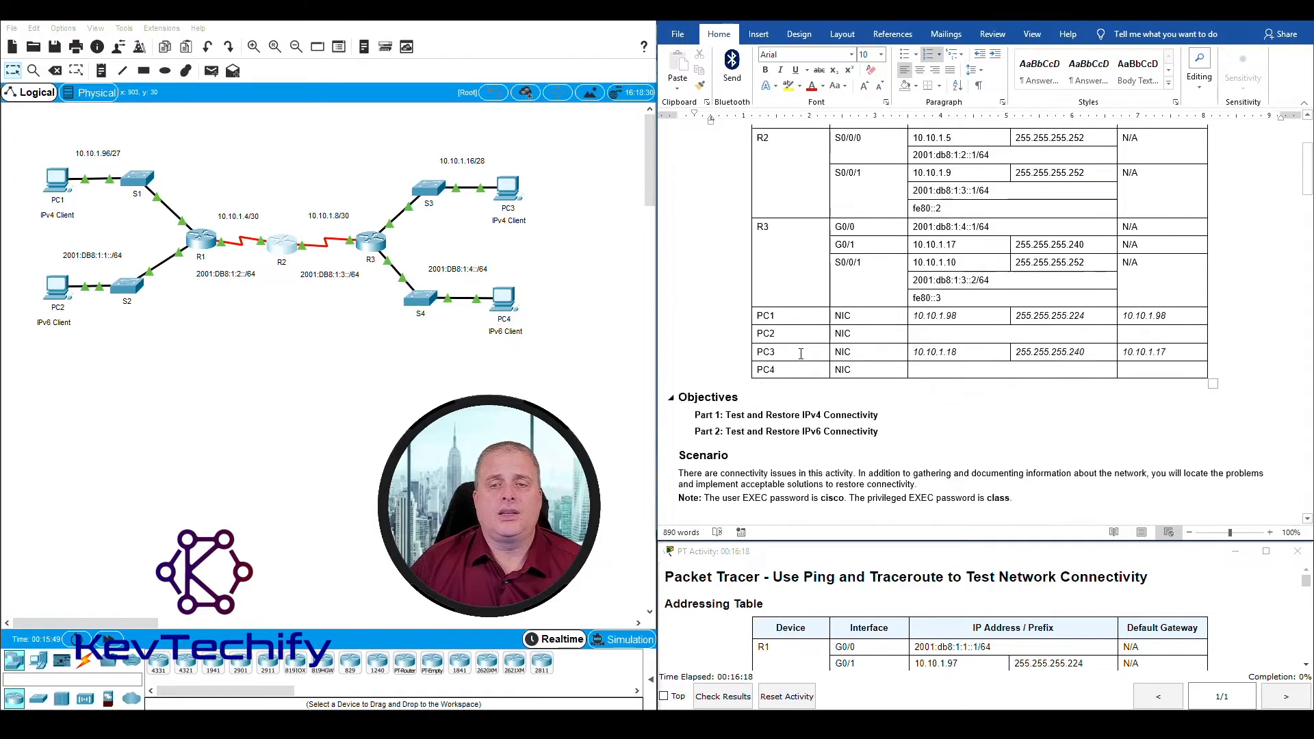
scroll(800, 354, down, 2)
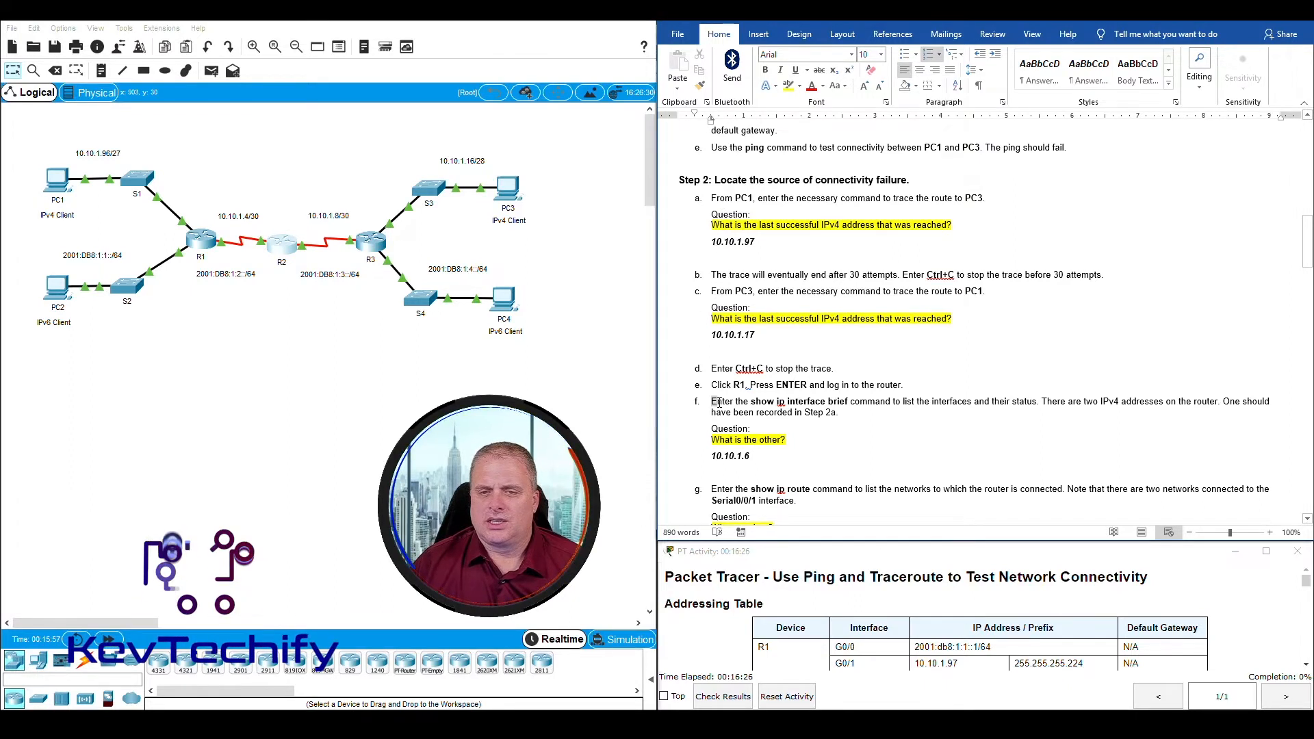
Step: Compare R1's address recorded under Step 2f with R1's S0/0/1 entry in the Addressing Table
drag(719, 401, 810, 455)
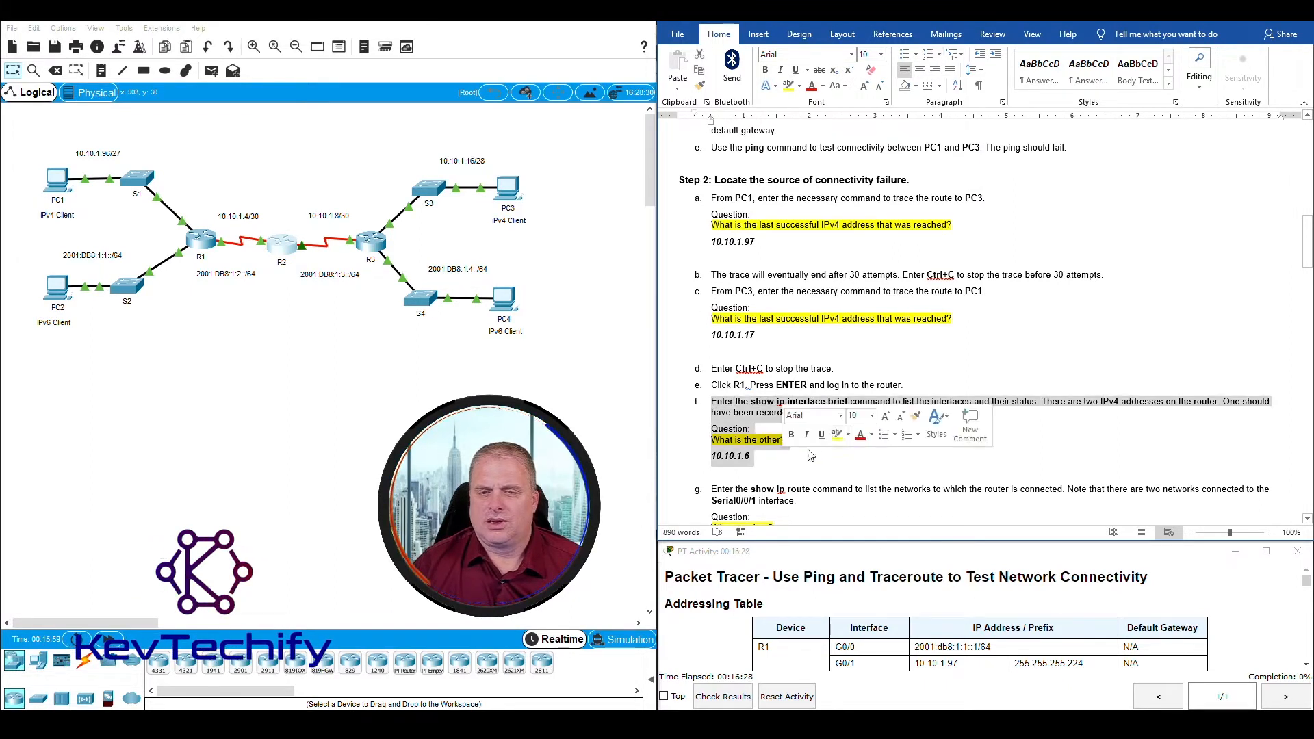
click(729, 462)
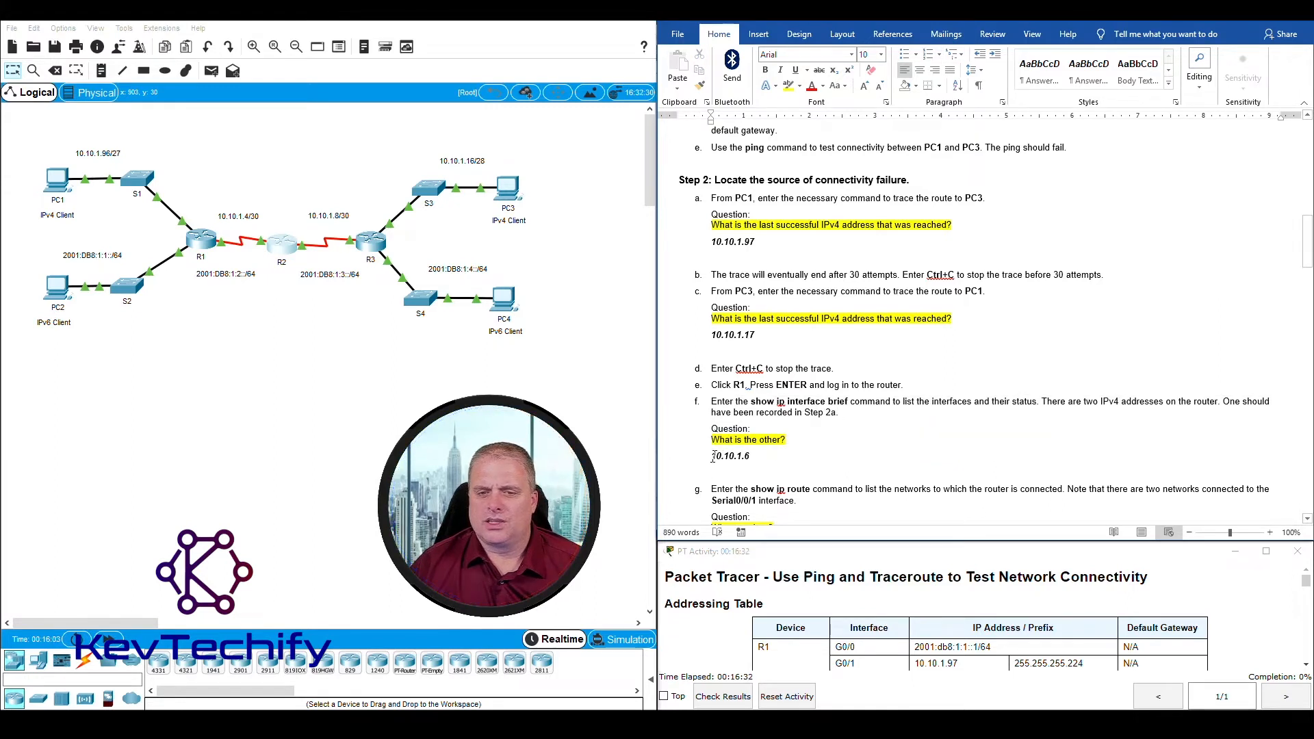
double_click(752, 456)
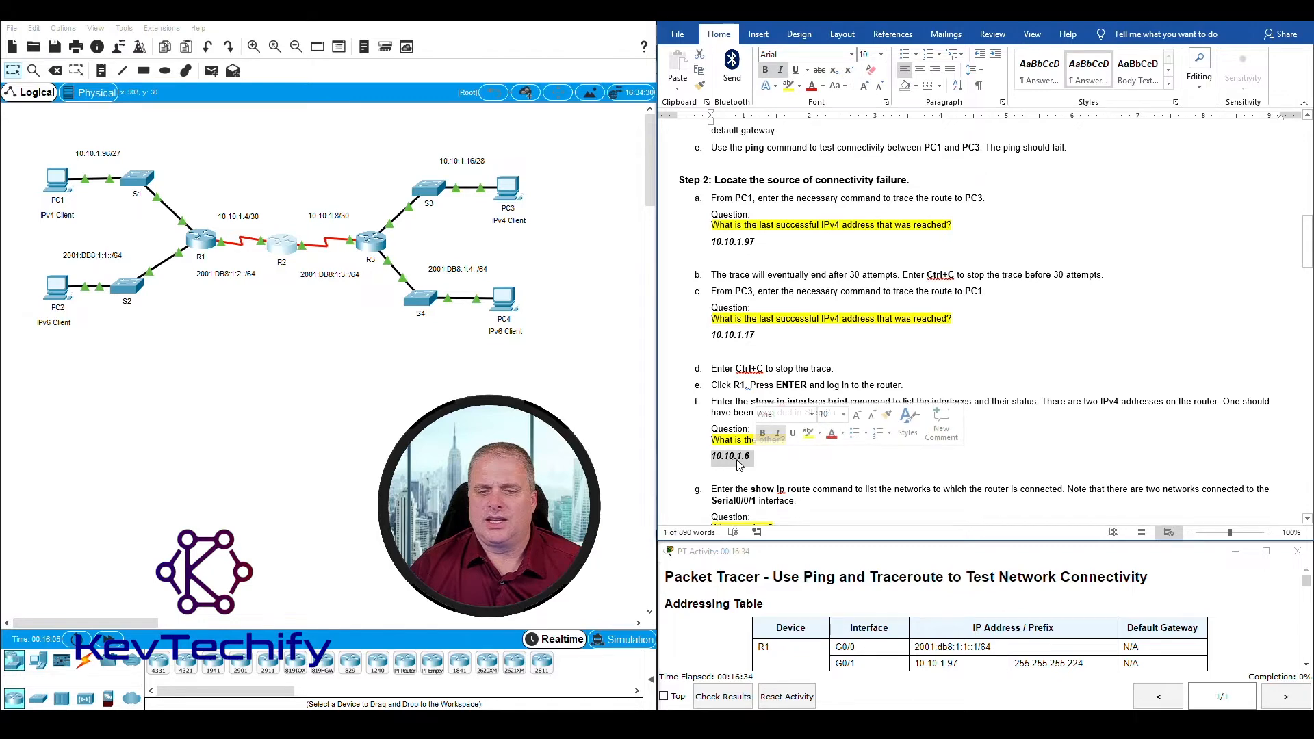
scroll(811, 447, up, 20)
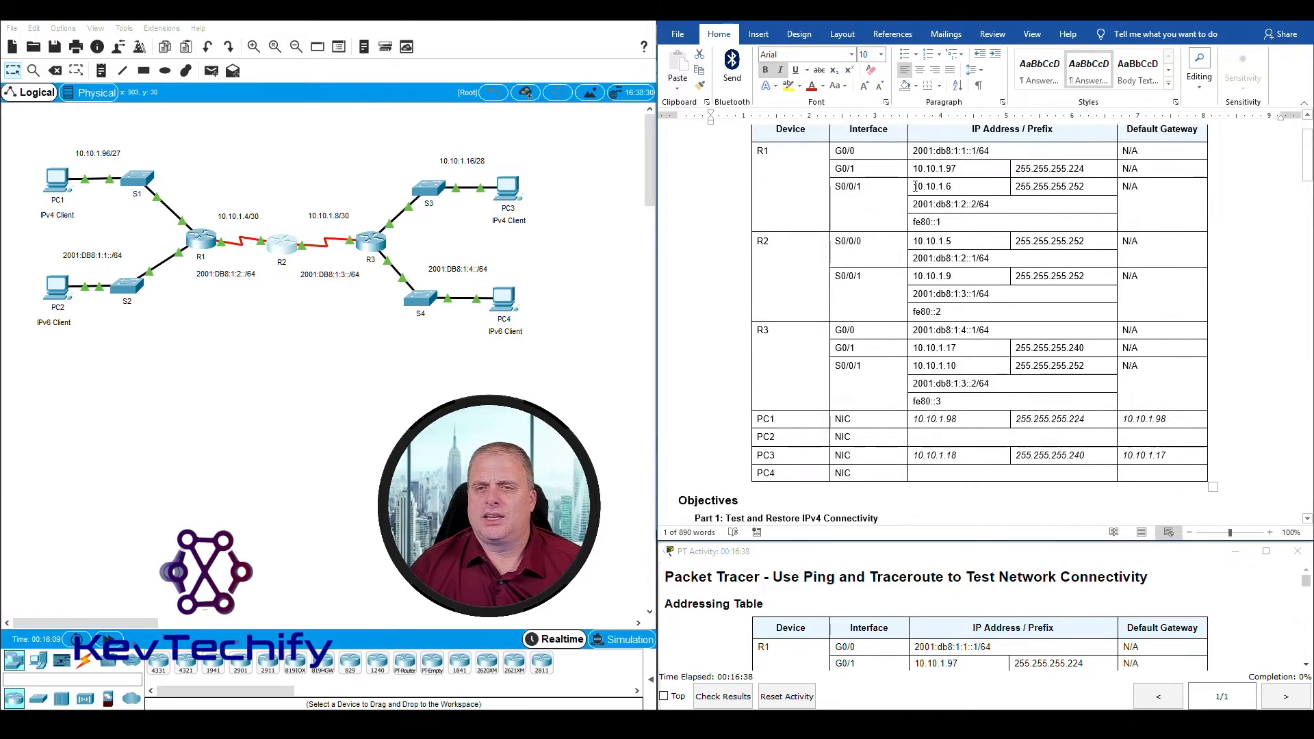
drag(911, 186, 956, 186)
scroll(956, 186, down, 20)
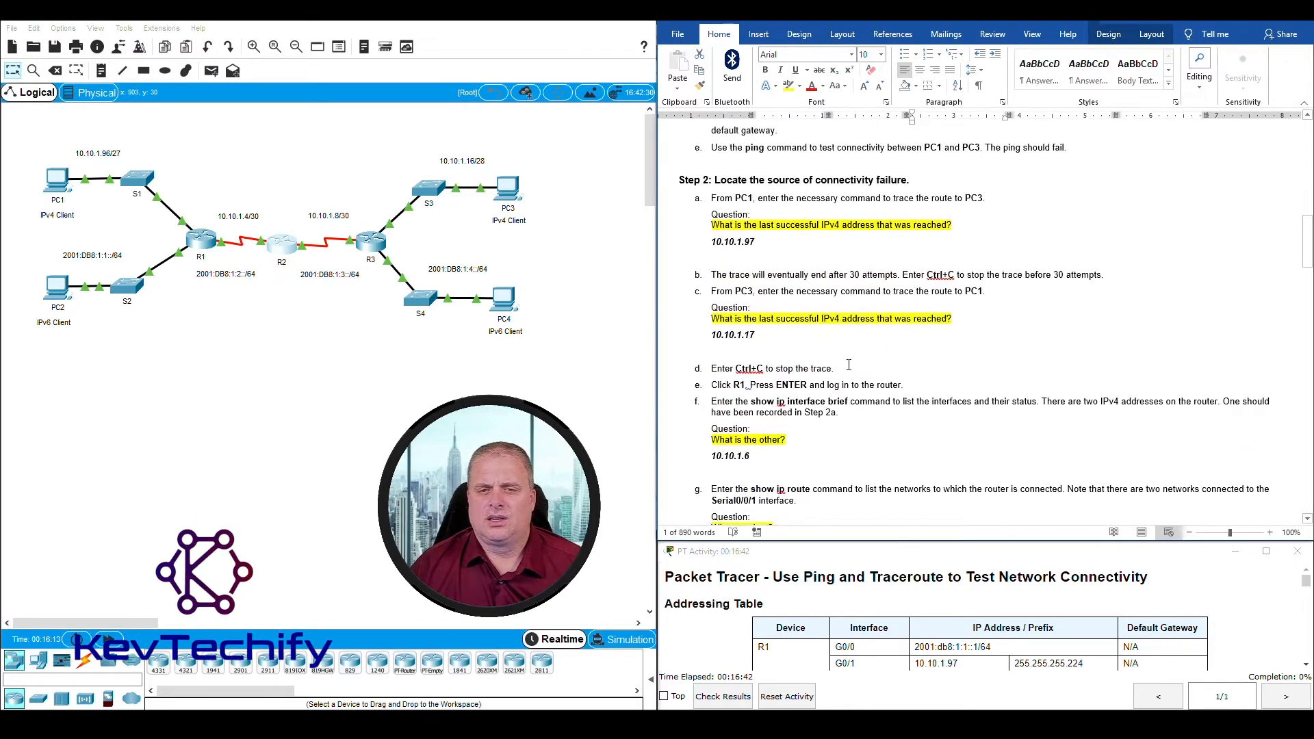
click(837, 373)
Step: Compare R3's address recorded under Step 2h with R3's S0/0/1 entry in the Addressing Table
scroll(727, 387, down, 3)
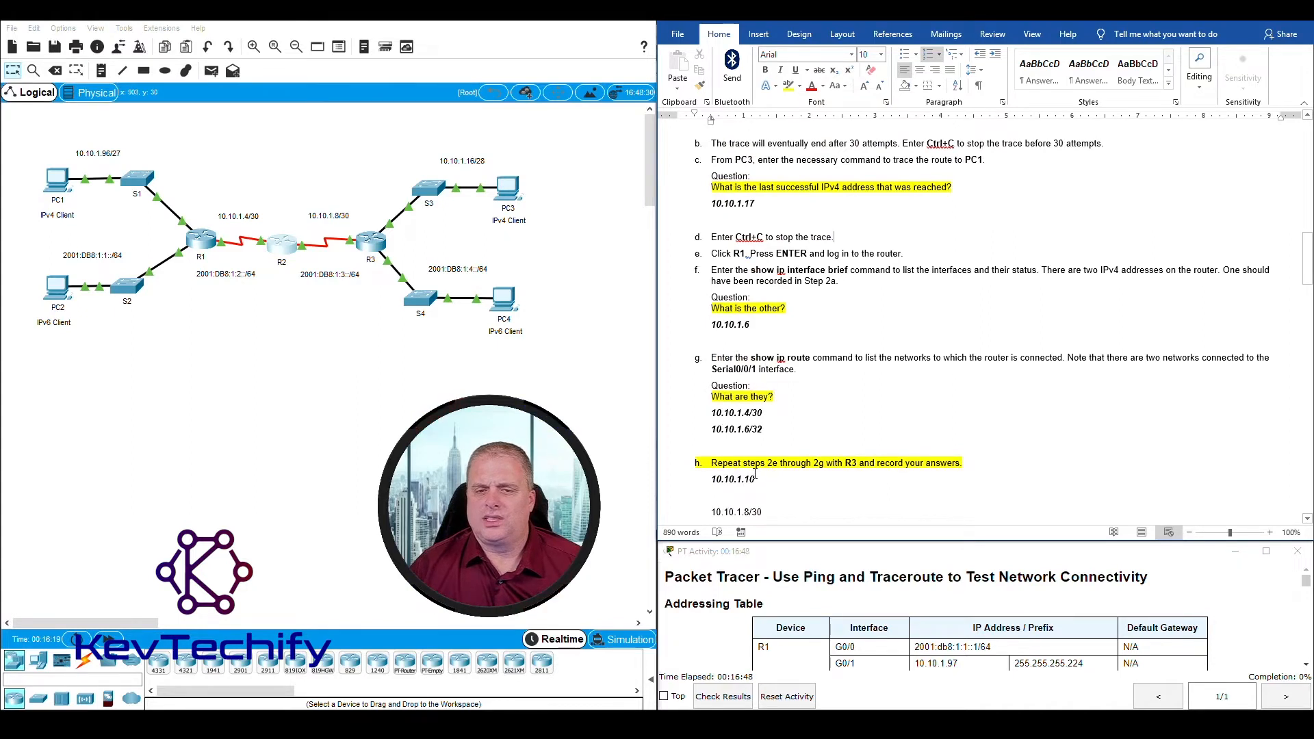
scroll(767, 452, down, 3)
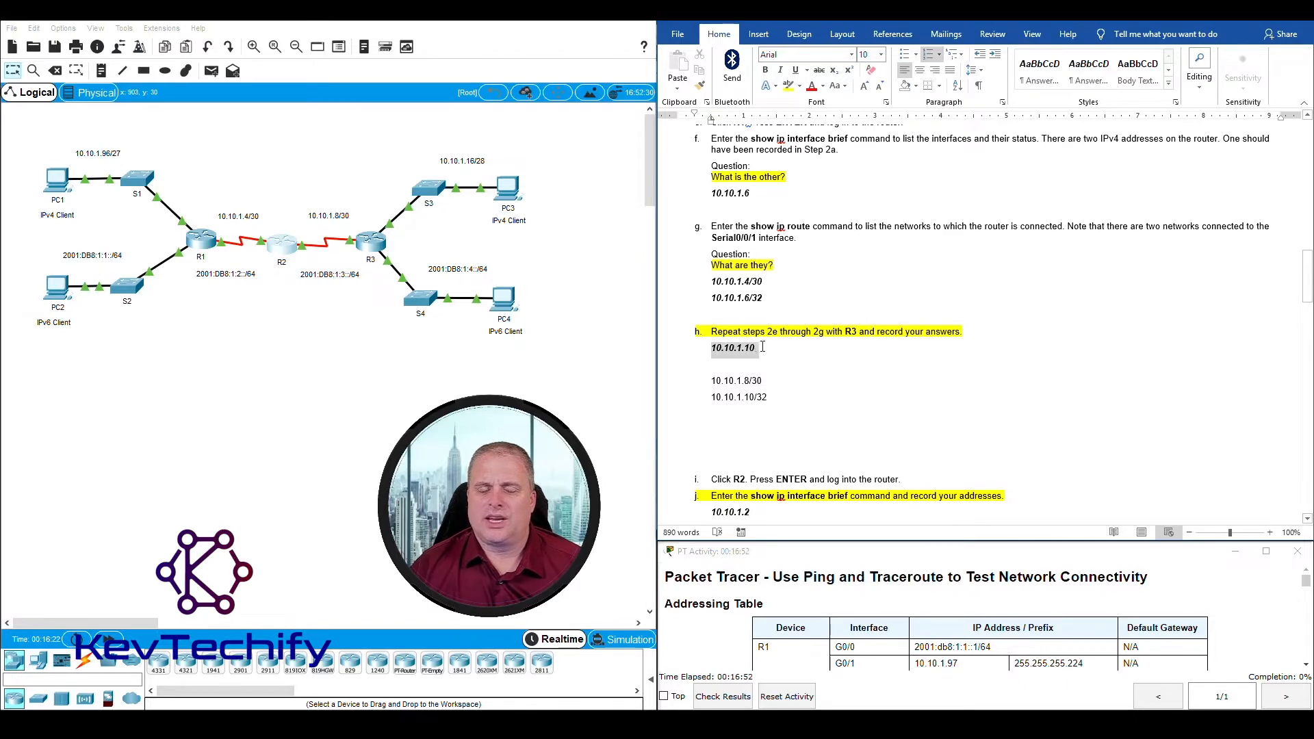
double_click(739, 347)
scroll(799, 418, up, 1)
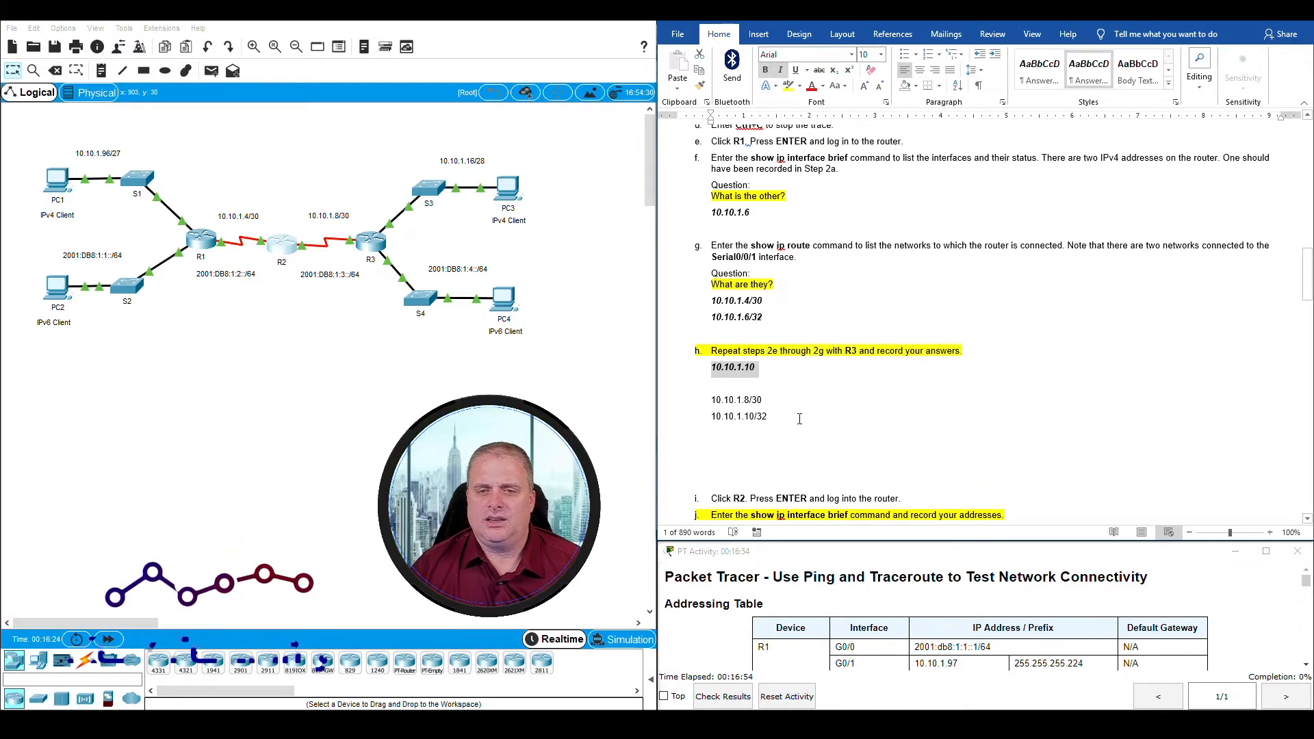
scroll(799, 419, up, 20)
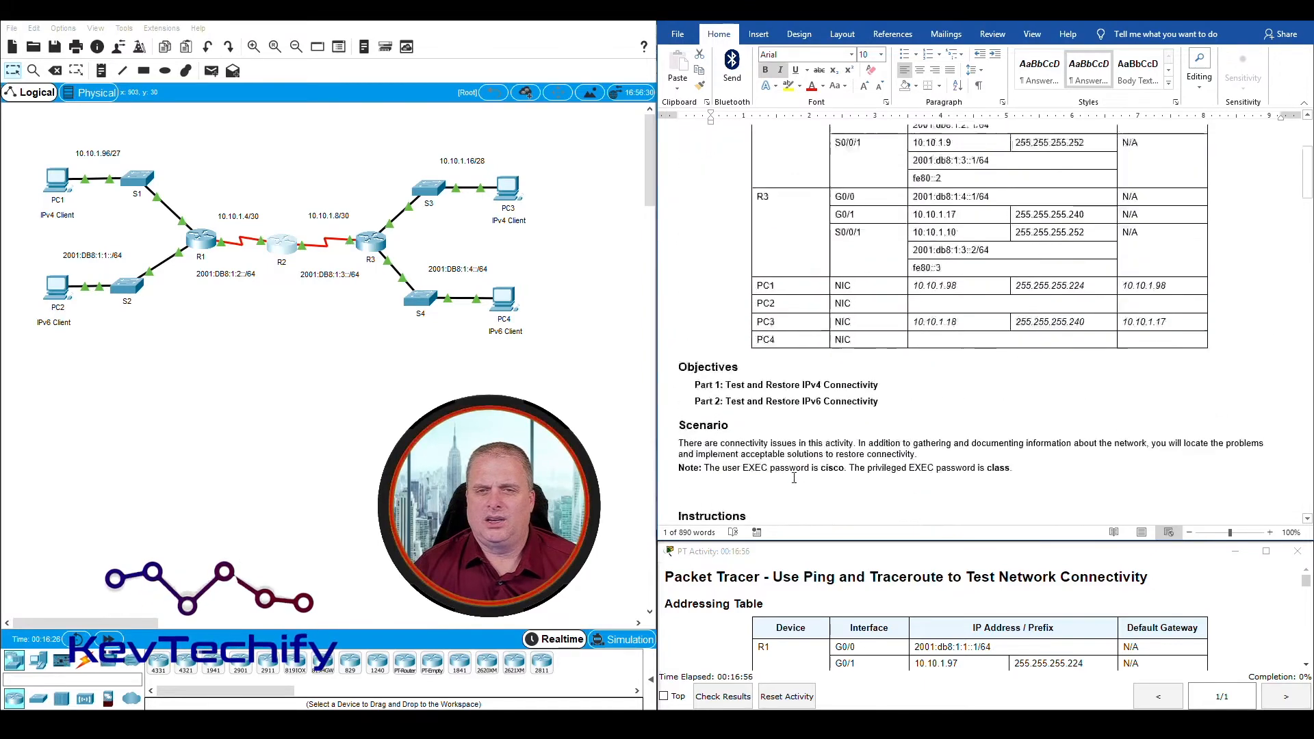
scroll(794, 477, up, 3)
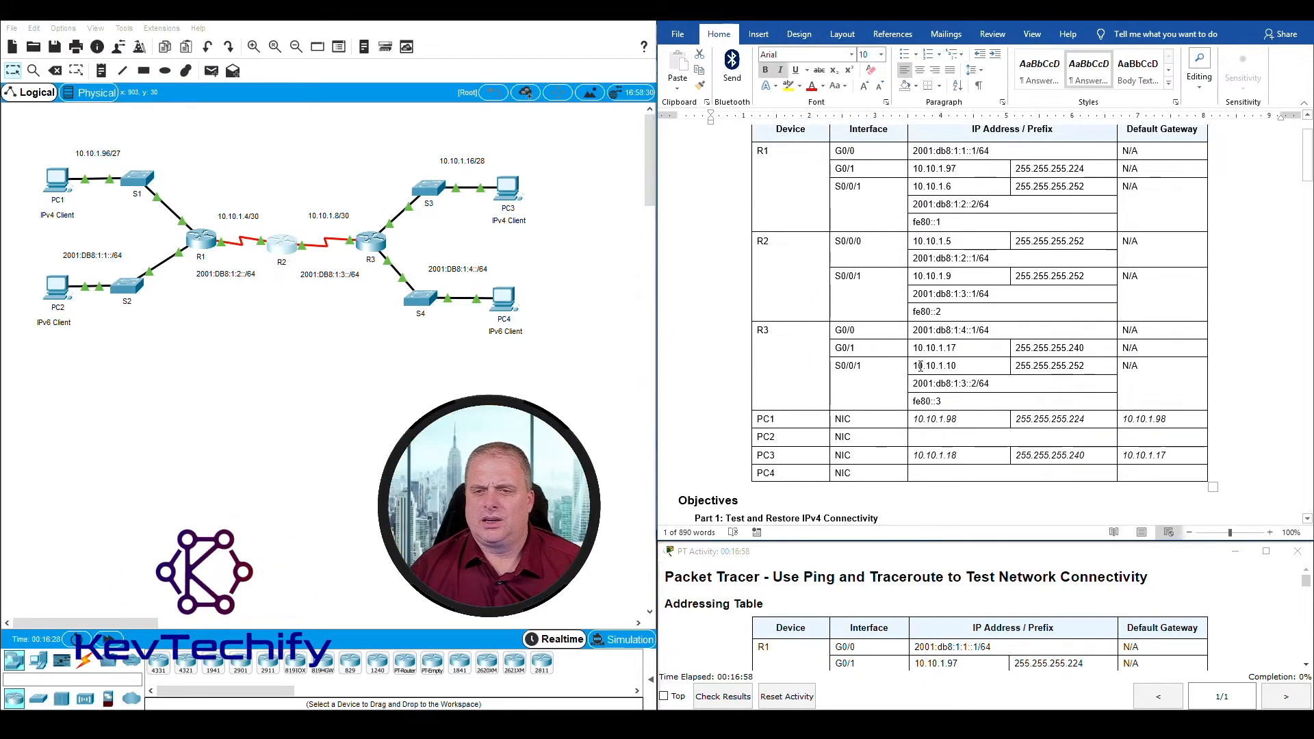
click(956, 365)
Step: Compare R2's two addresses recorded under Step 2j with R2's serial interface entries in the Addressing Table
scroll(841, 388, down, 20)
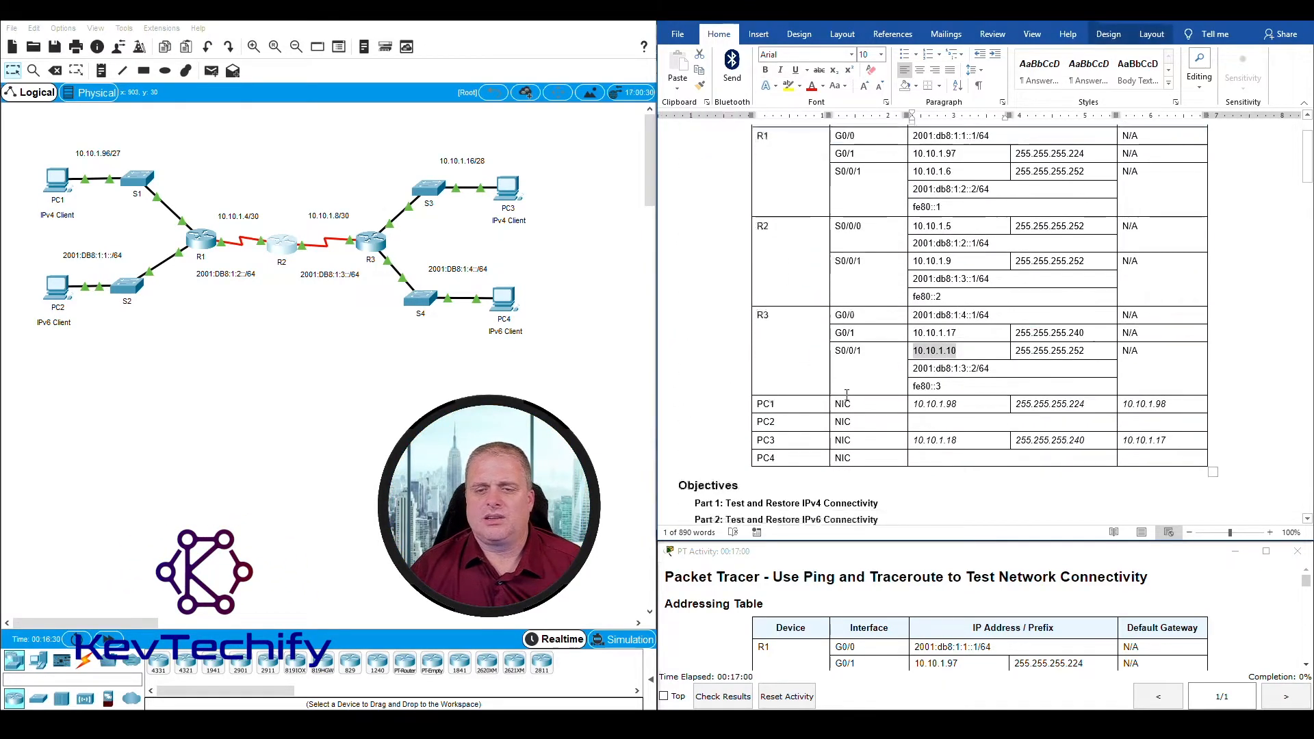
scroll(841, 389, down, 3)
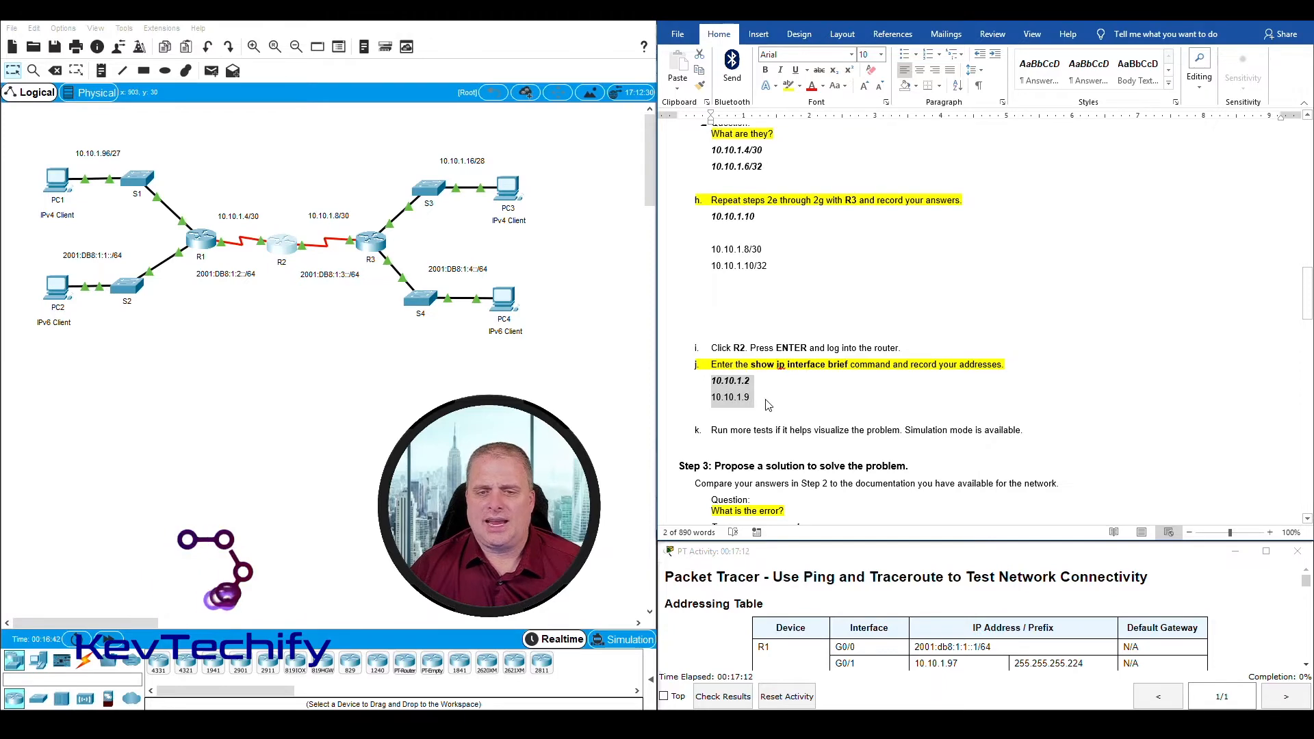
scroll(782, 408, up, 20)
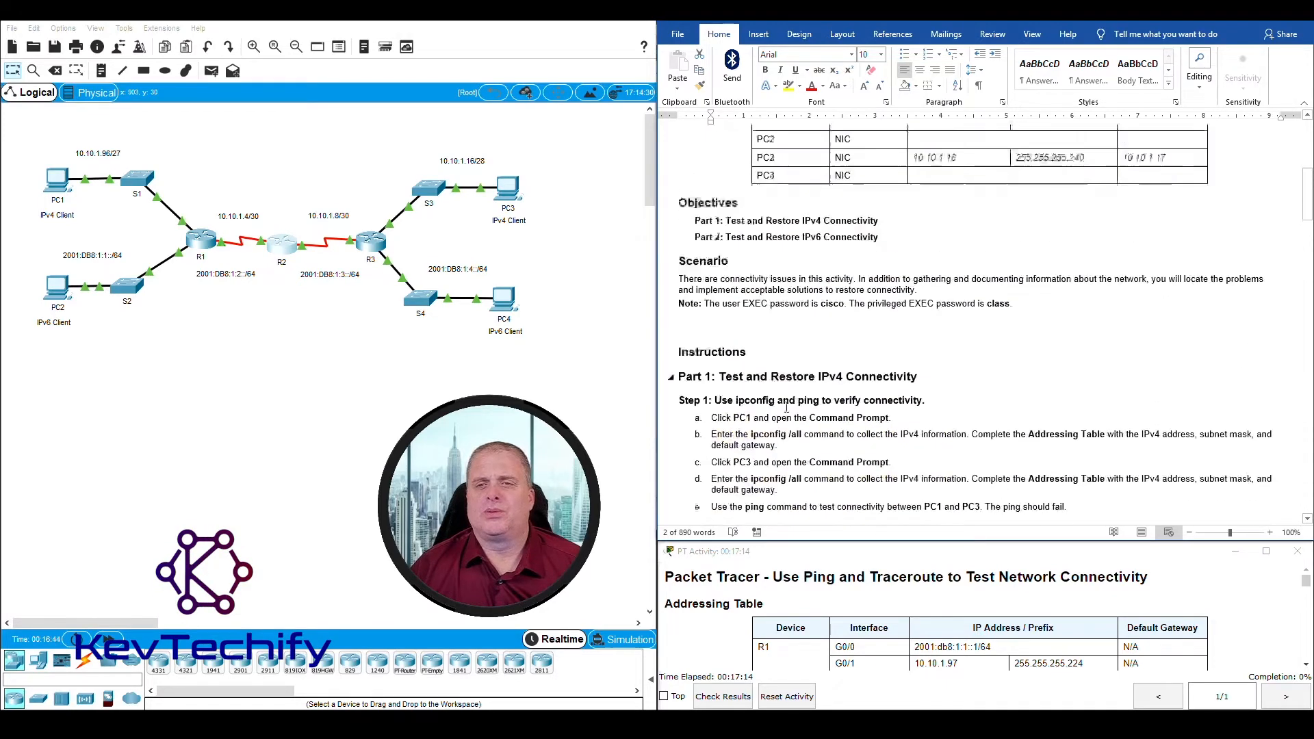
scroll(787, 407, up, 1)
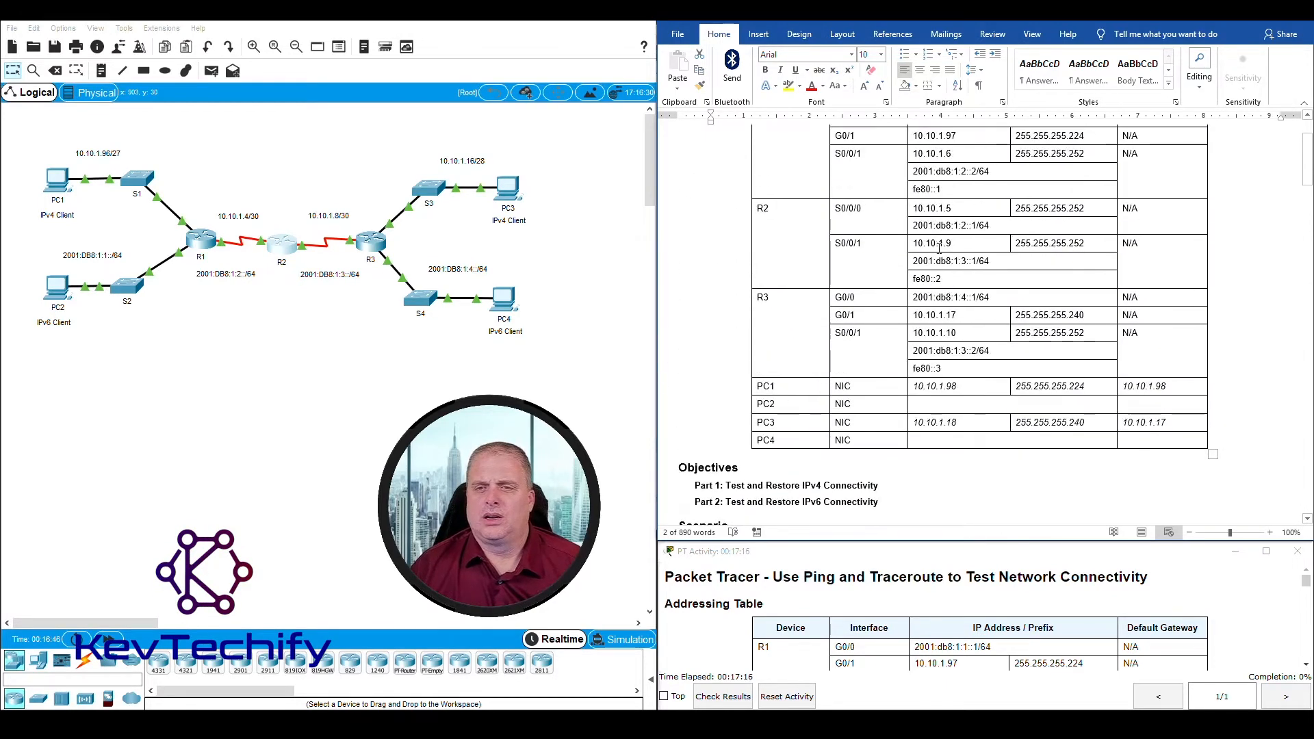
click(958, 210)
scroll(817, 500, down, 13)
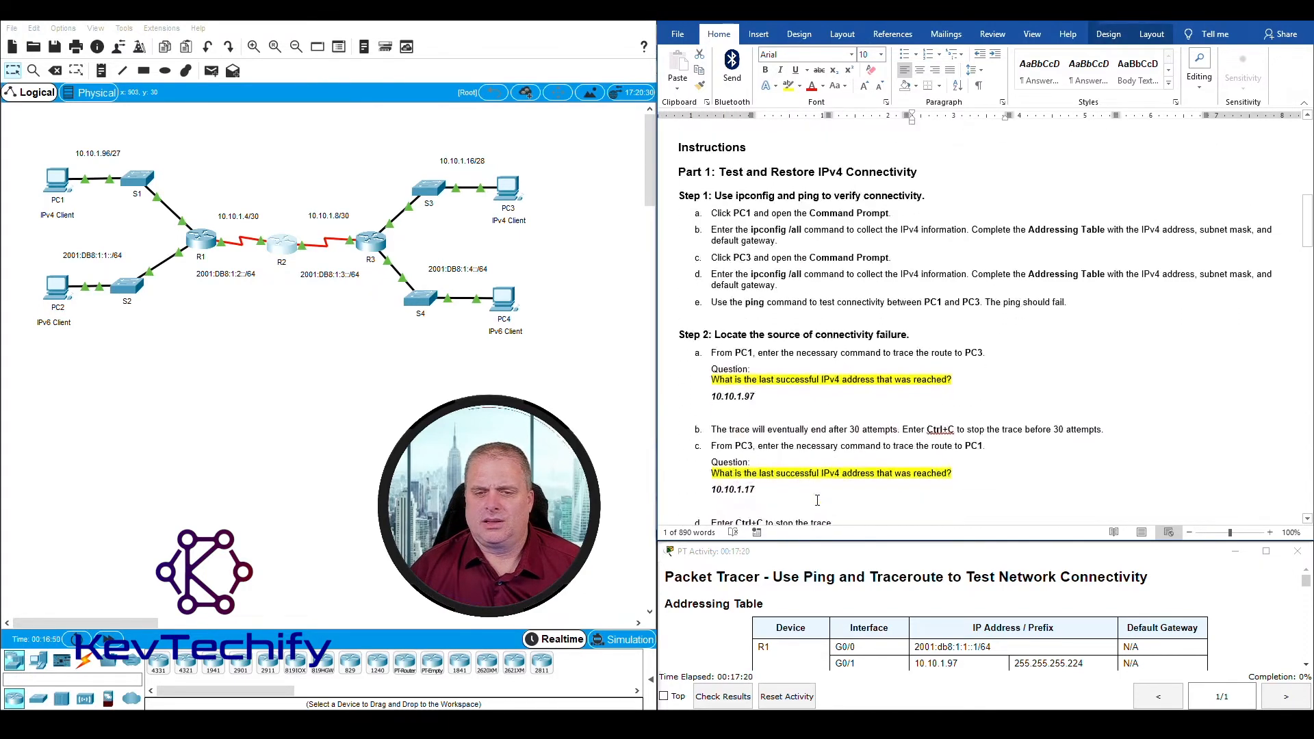
scroll(817, 500, down, 8)
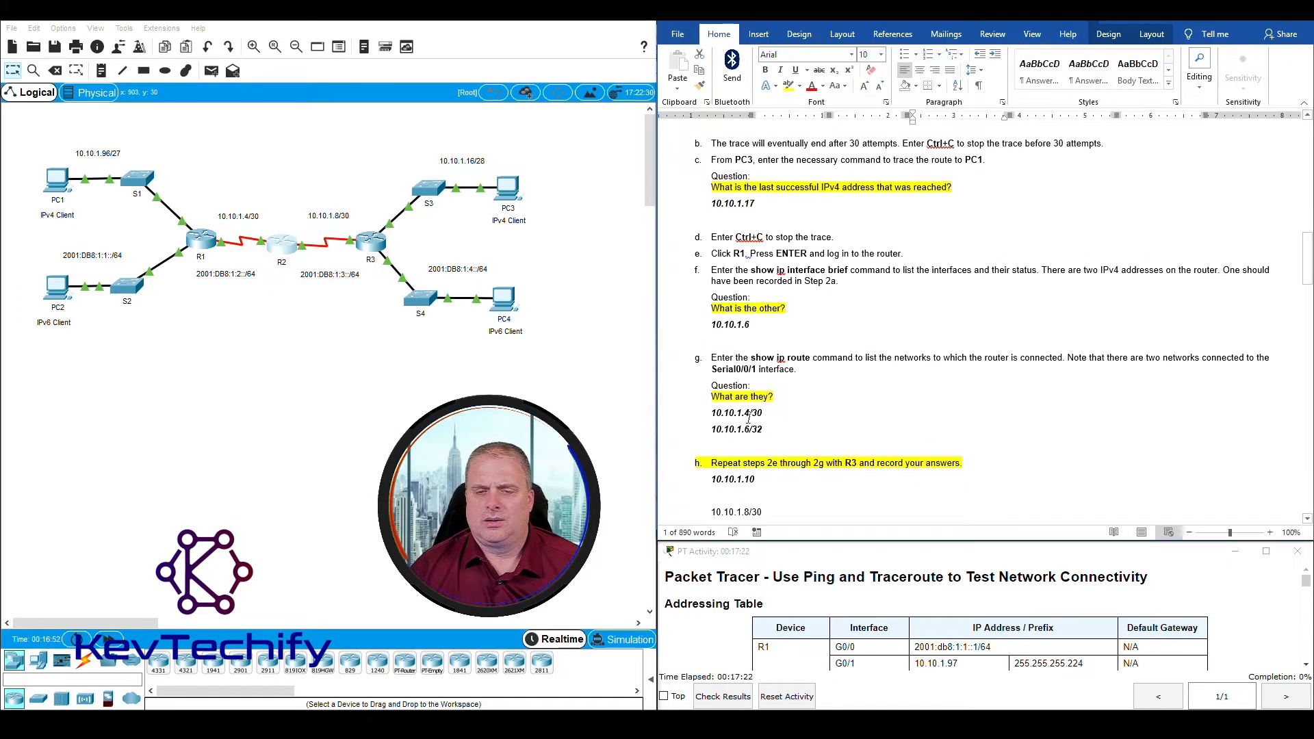
scroll(737, 498, down, 4)
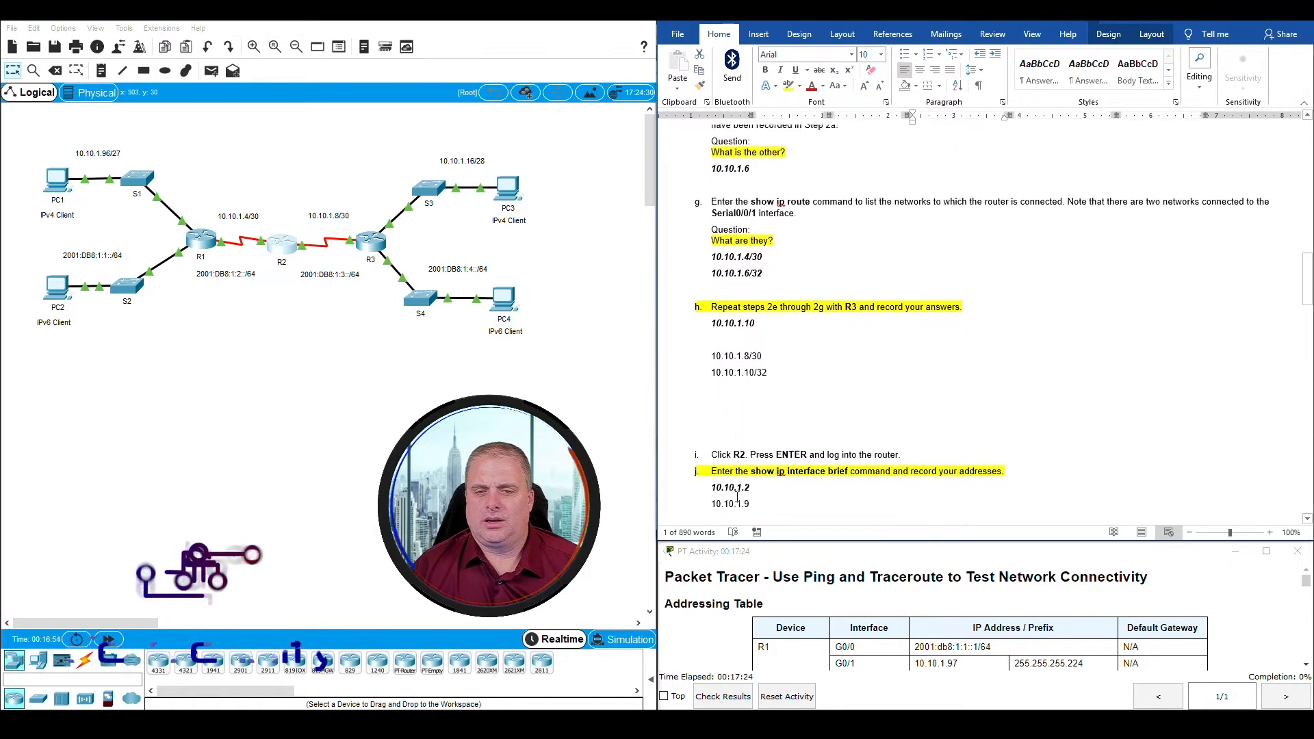
Step: Check R2's recorded addresses under Step 2j against the IPv4 address listed for R2's S0/0/1 in the Addressing Table
scroll(737, 498, down, 1)
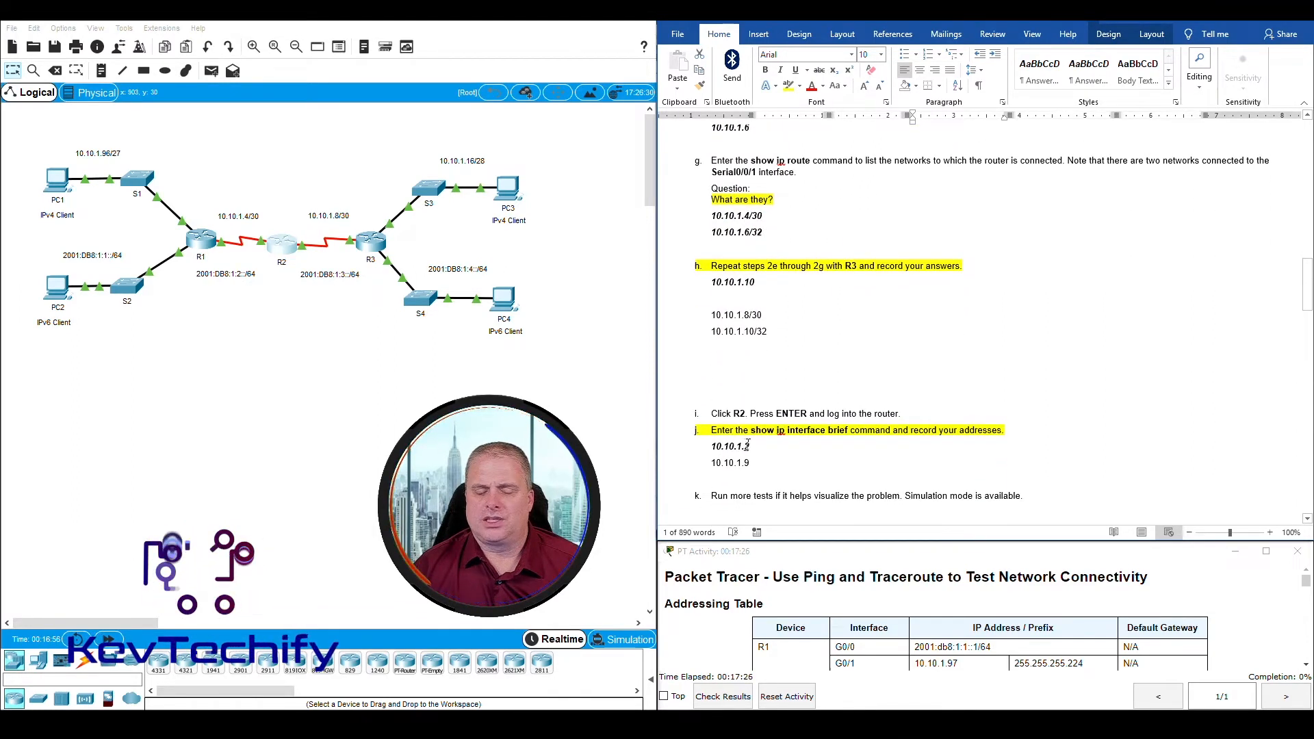
drag(750, 448, 745, 448)
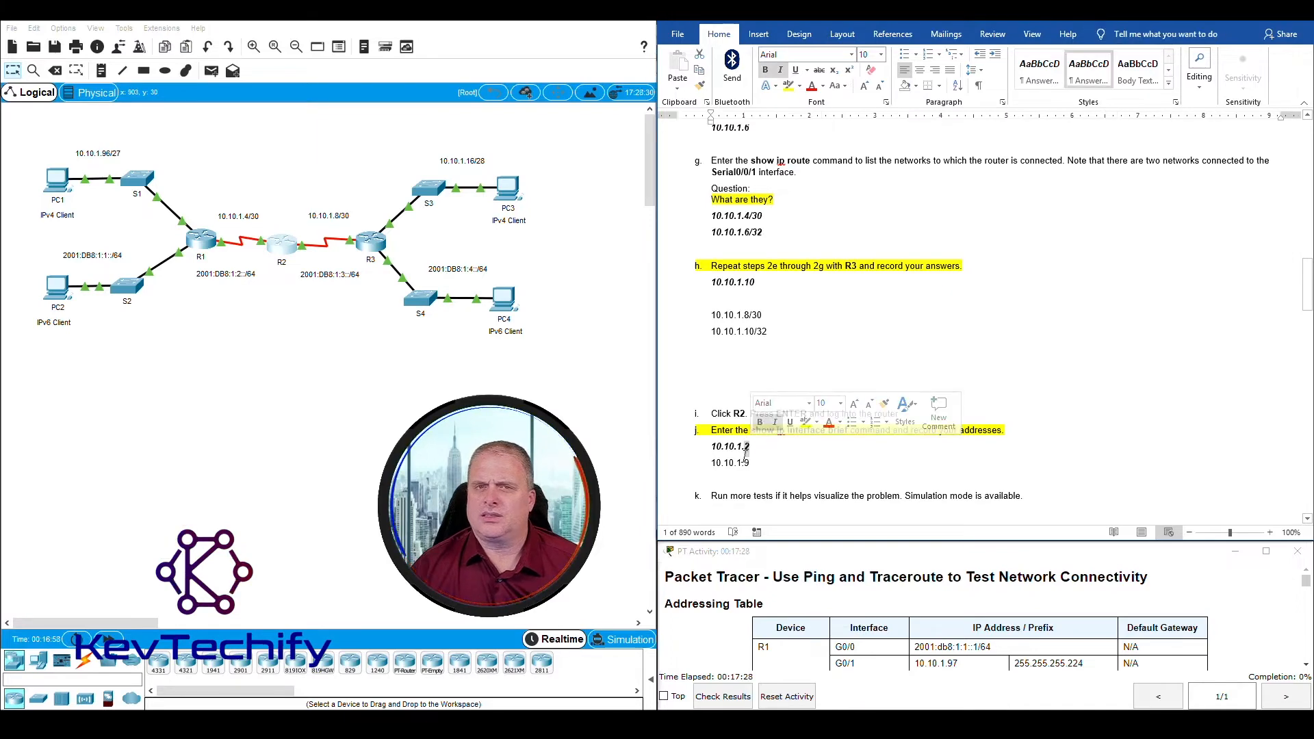
scroll(745, 457, up, 20)
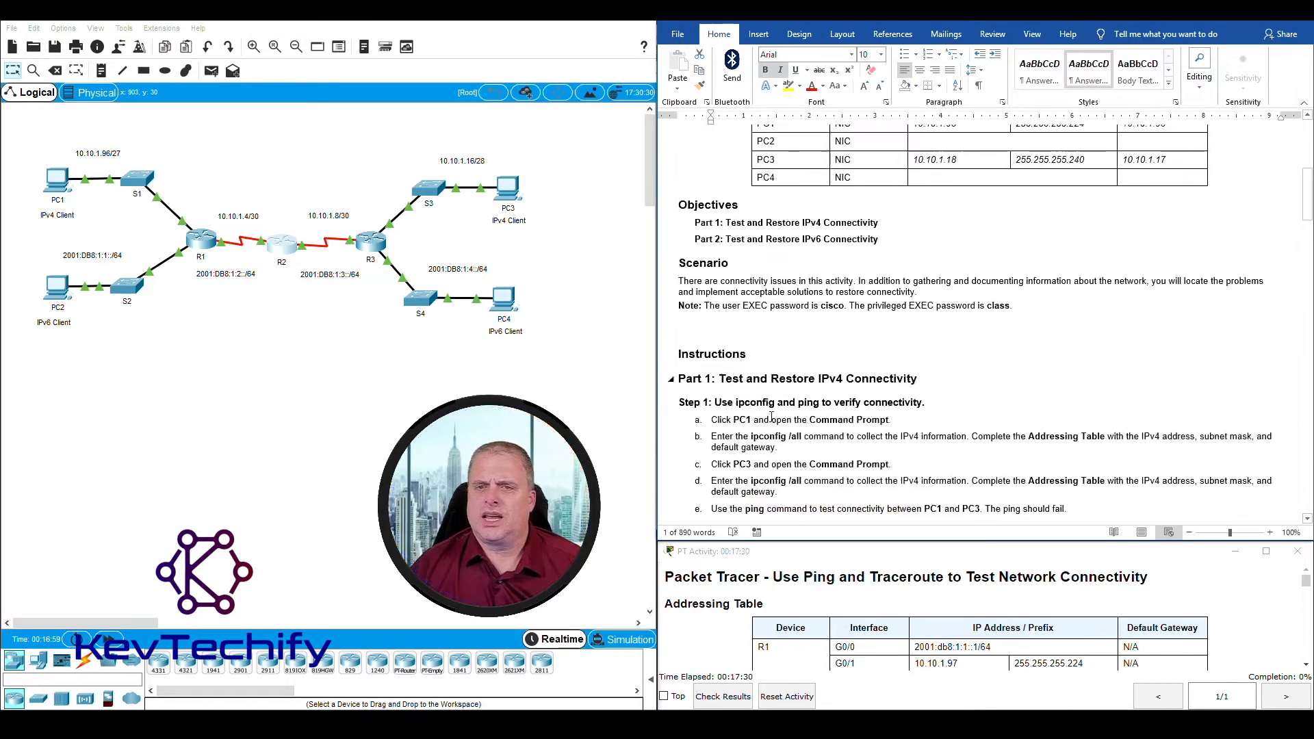
scroll(772, 418, up, 3)
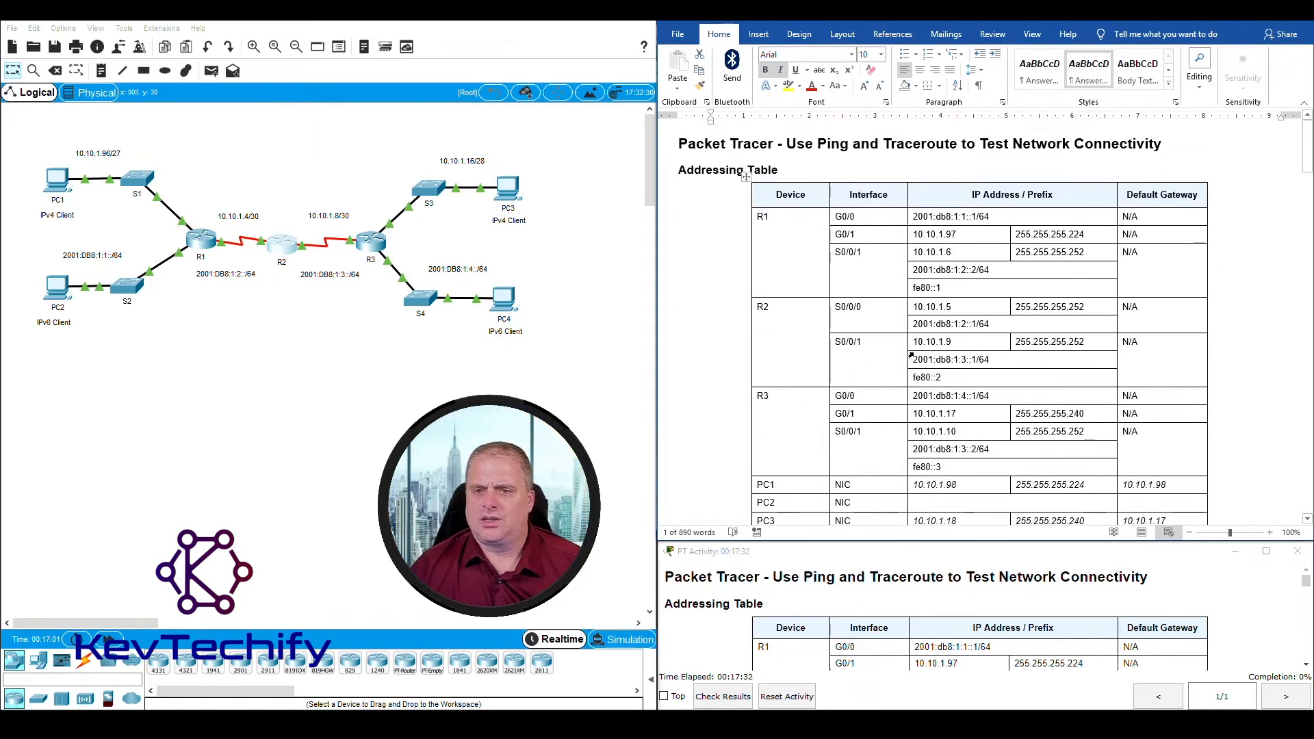
click(964, 342)
scroll(777, 415, down, 18)
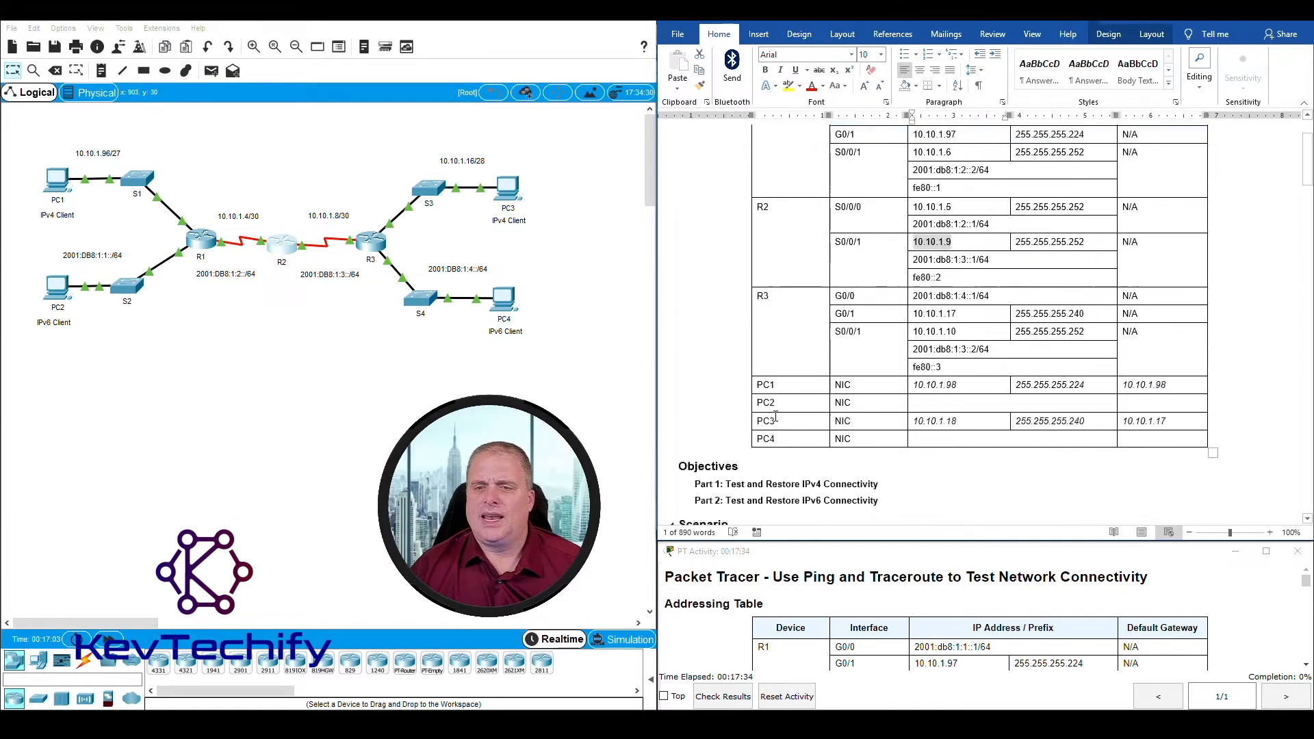
scroll(777, 415, down, 15)
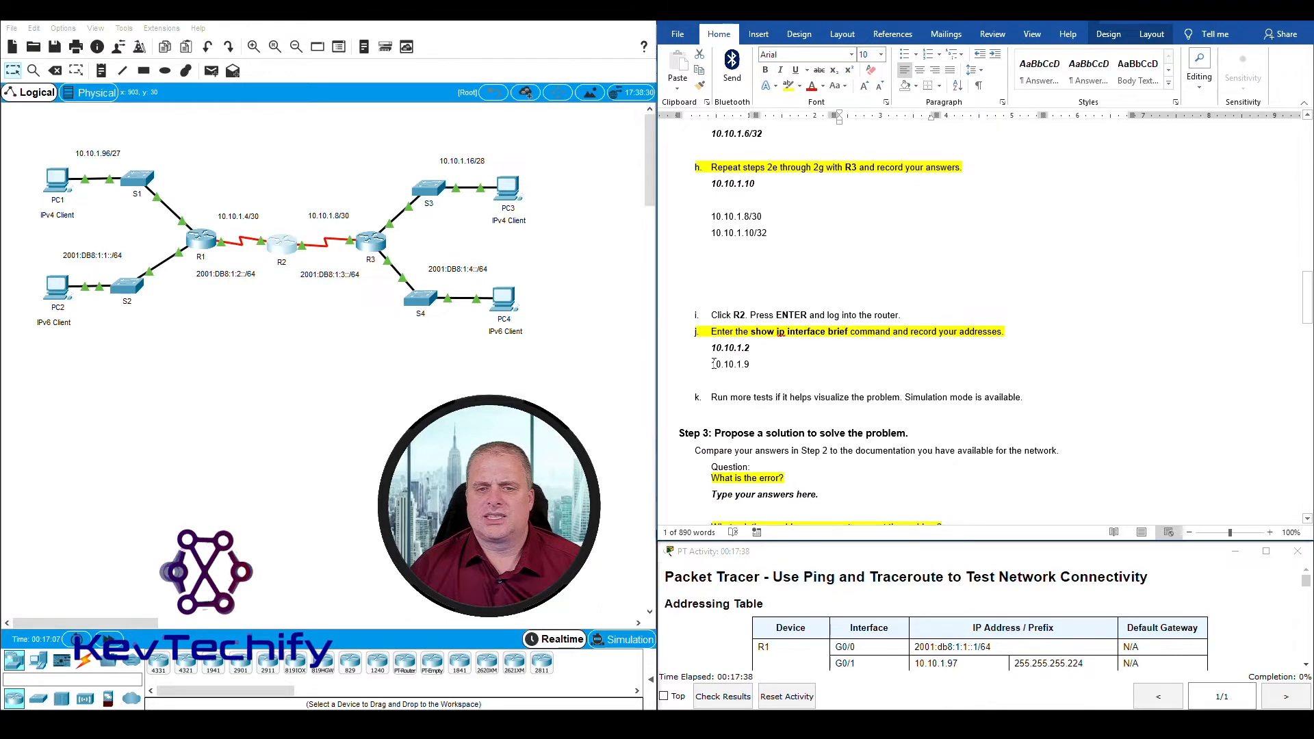
Step: Compare R2's first address recorded under Step 2j with the IPv4 address listed for R2's S0/0/0 in the Addressing Table
drag(711, 365, 752, 365)
click(721, 350)
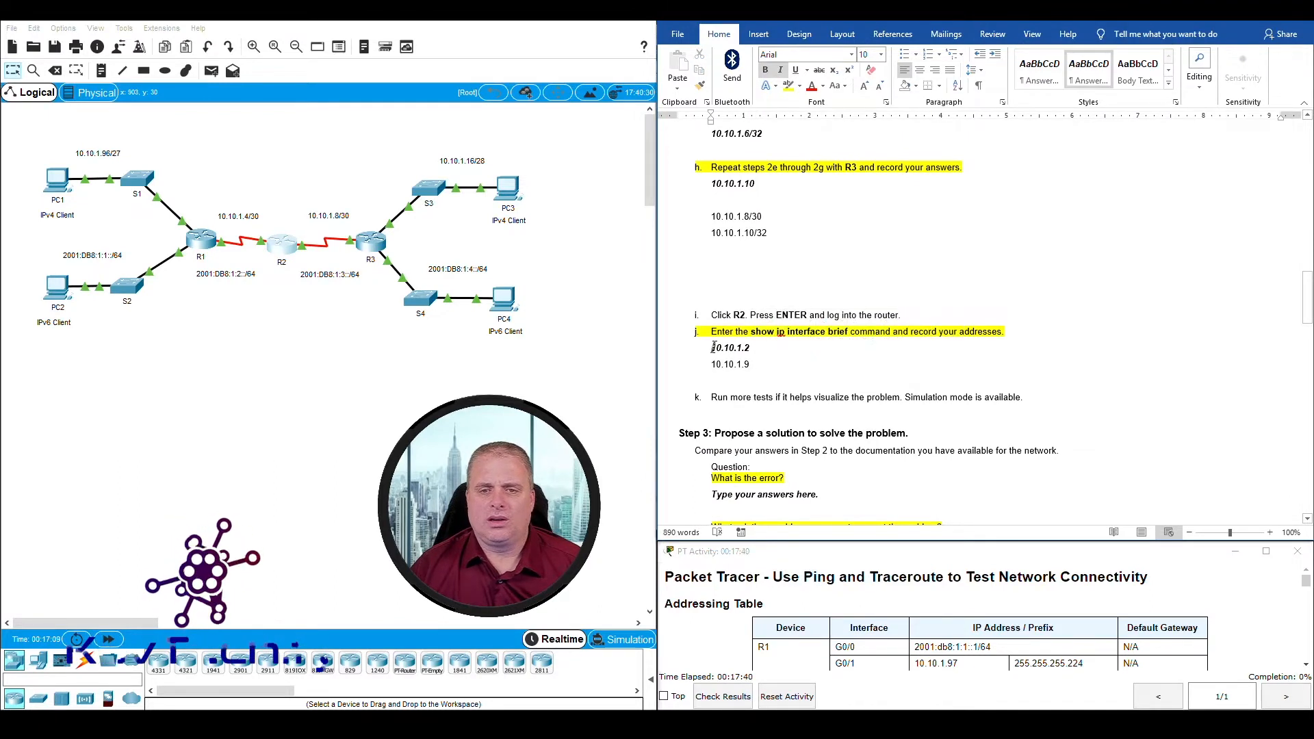
drag(709, 348, 753, 347)
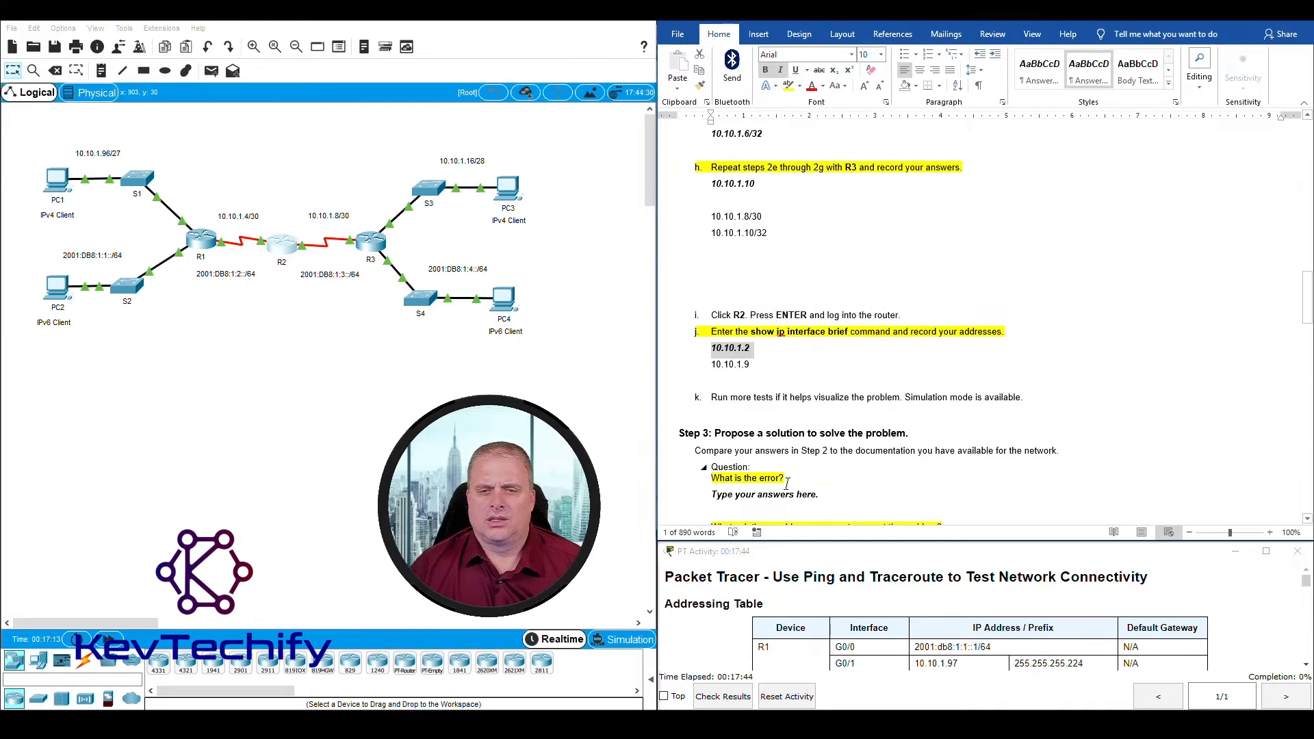
scroll(756, 355, up, 15)
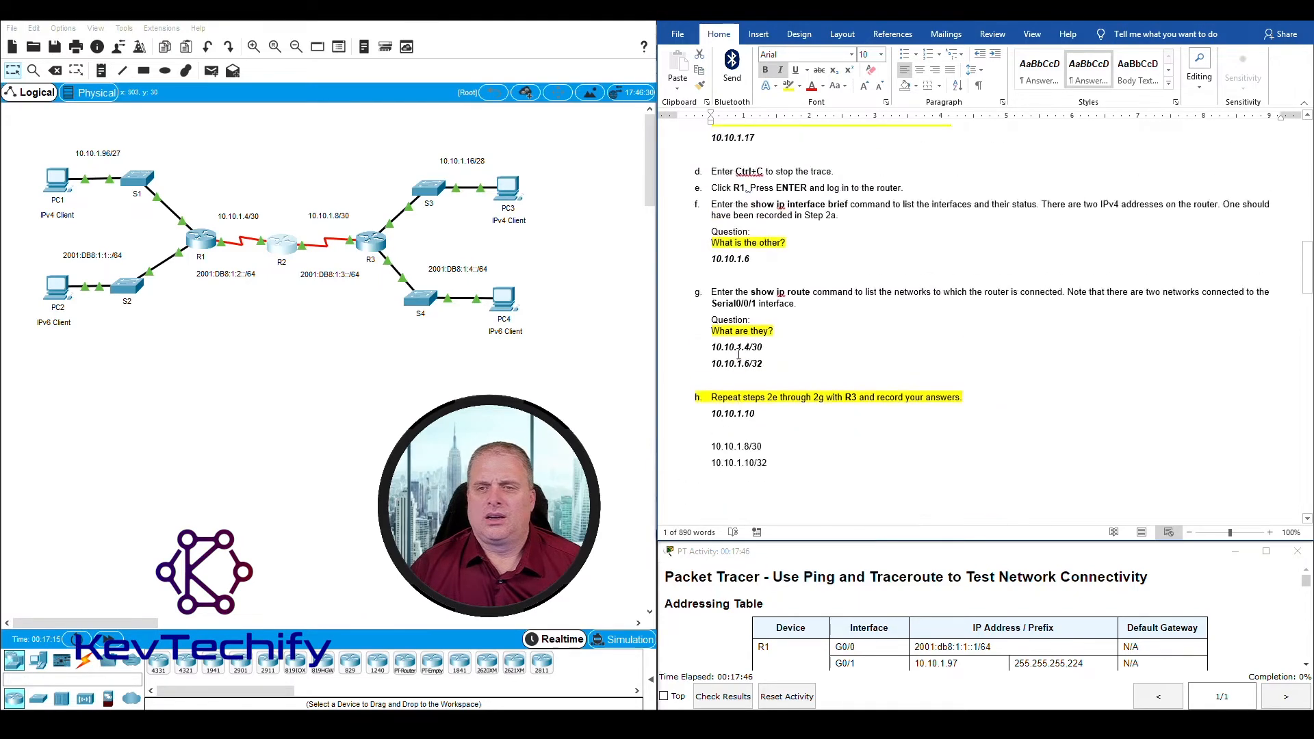
scroll(744, 350, up, 5)
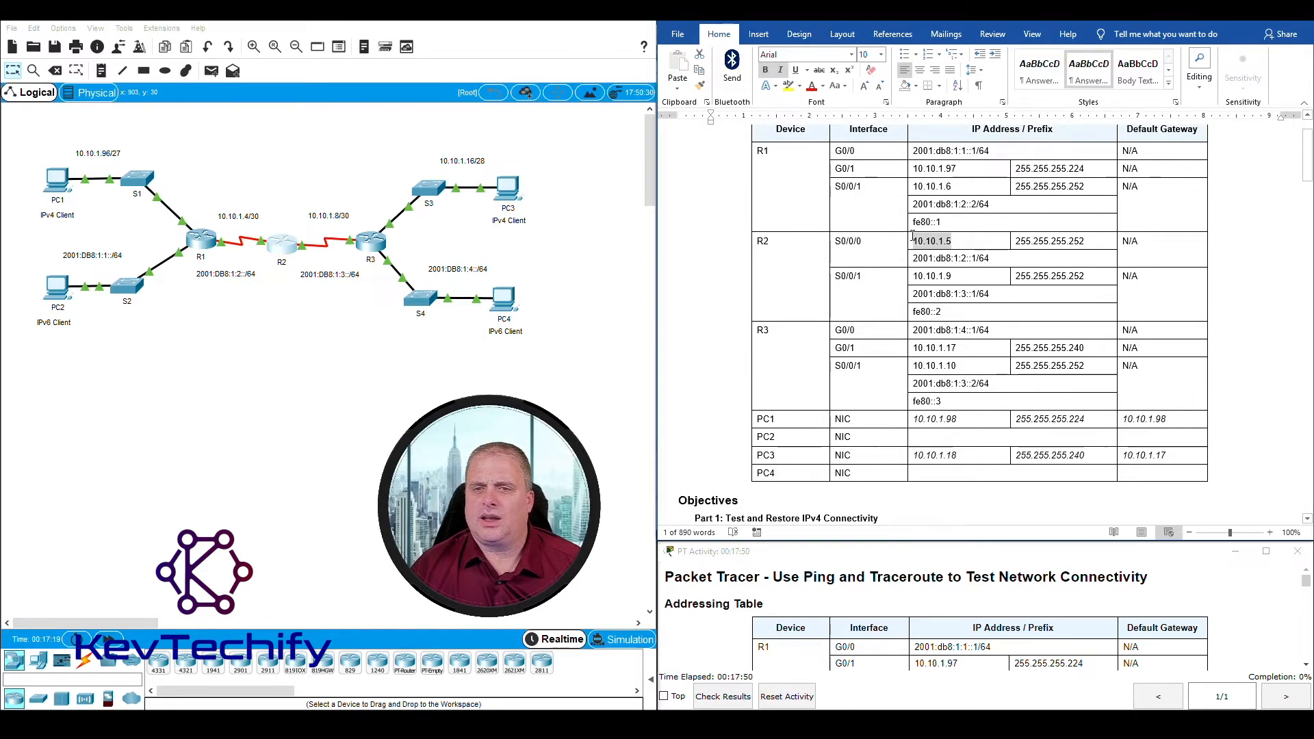
shift+click(763, 243)
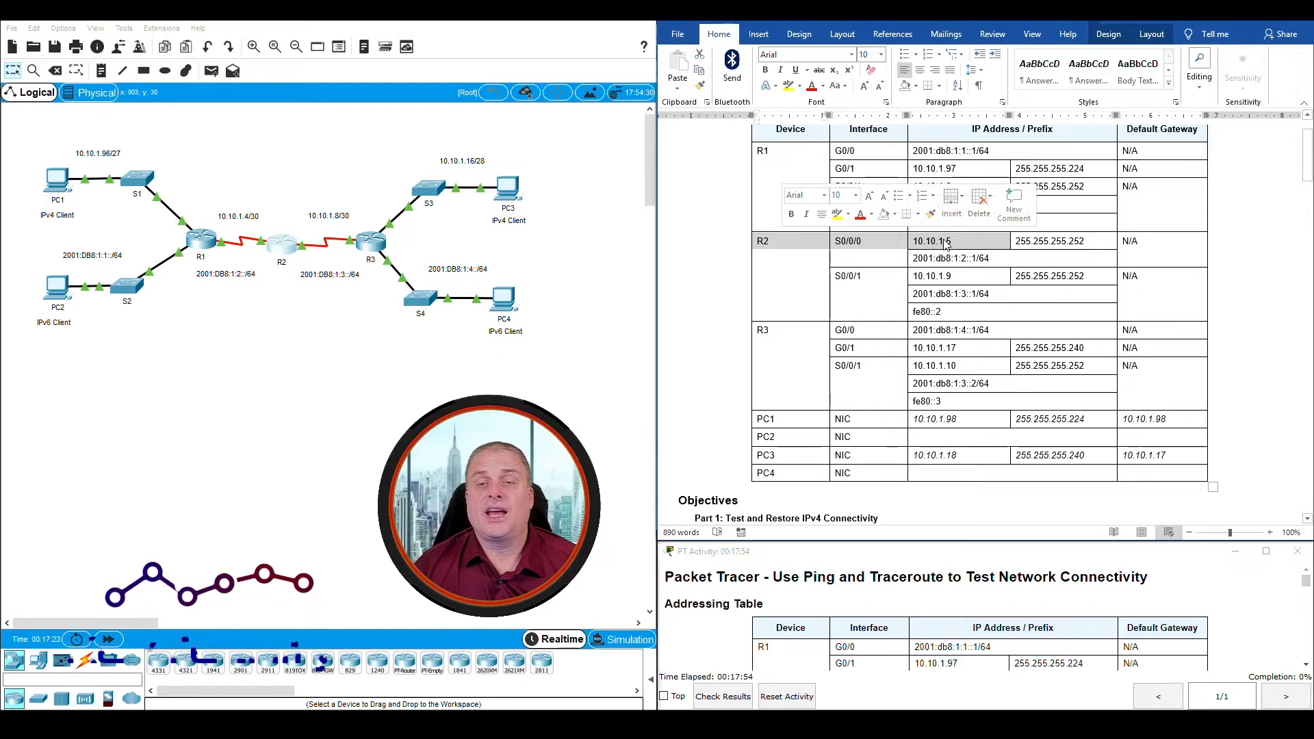
Step: Answer the Step 3 question "What is the error?" with "R2 S0/0/0 has the wrong IP address", correcting any misspelling
scroll(932, 250, down, 1)
scroll(933, 250, down, 20)
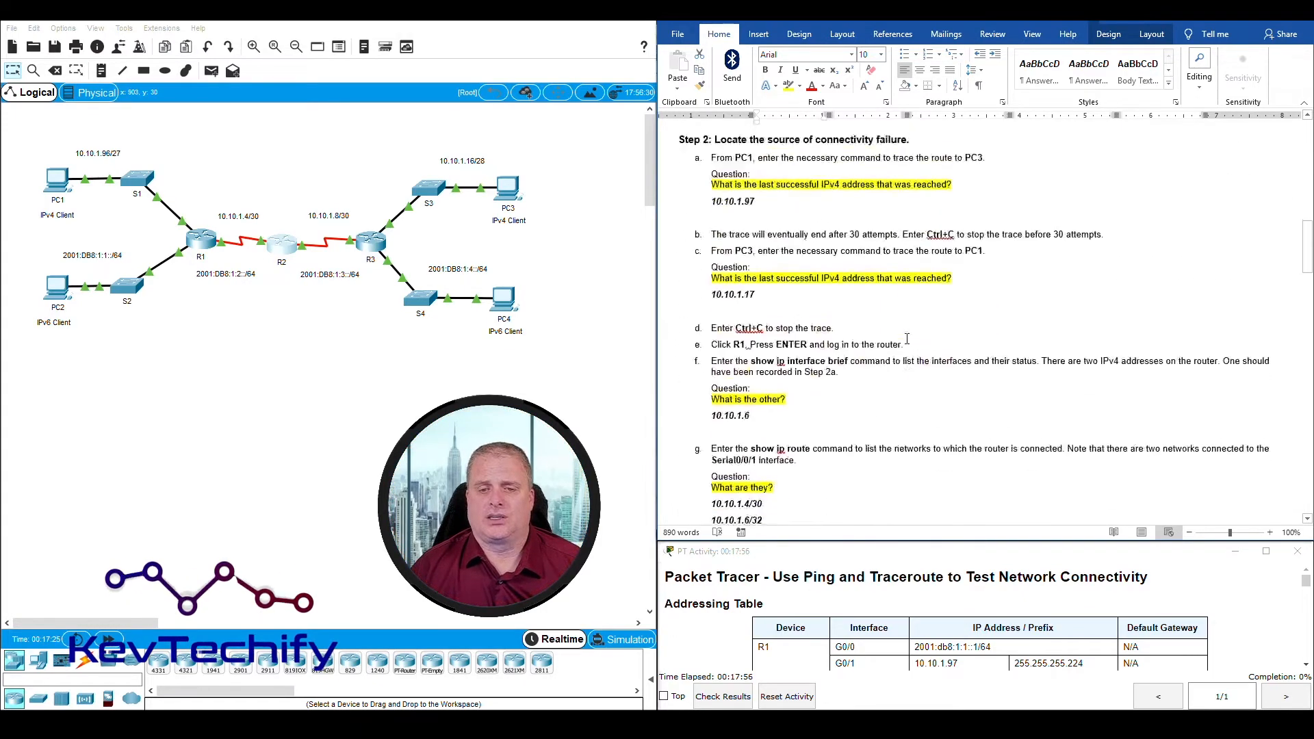
scroll(907, 339, down, 10)
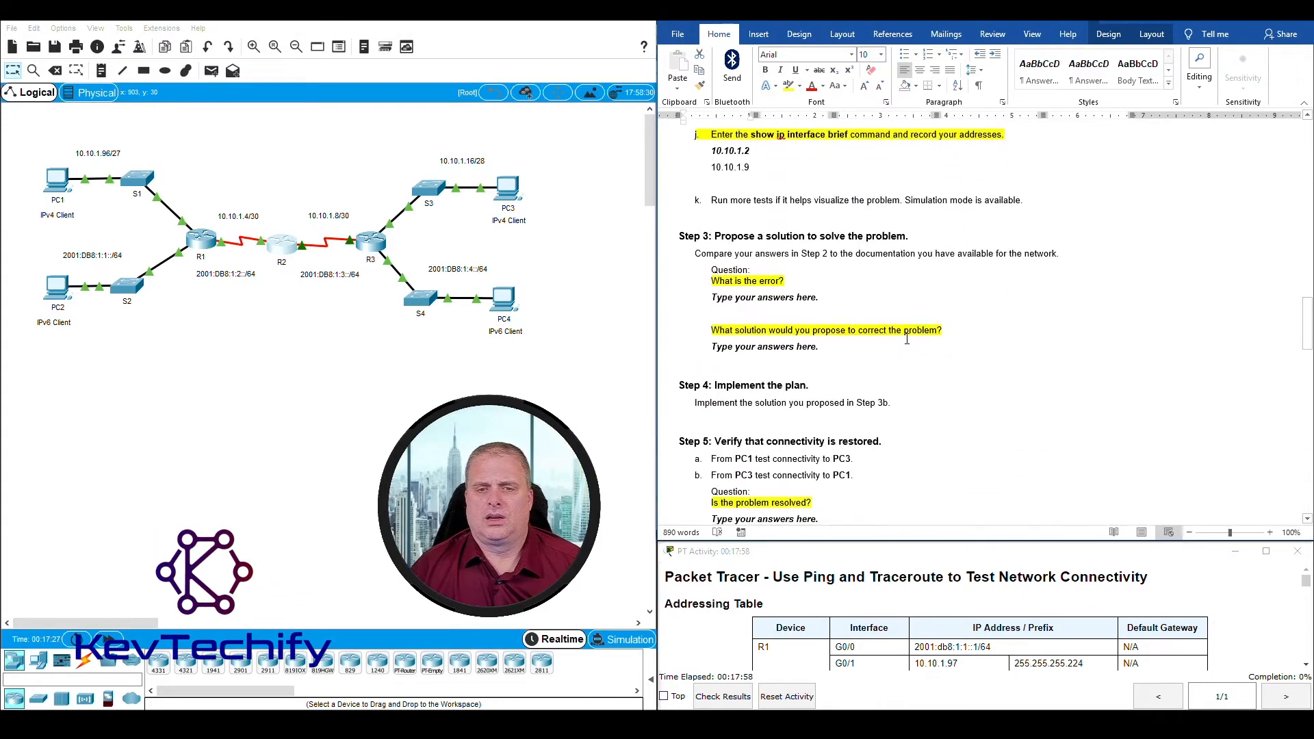
scroll(905, 338, up, 8)
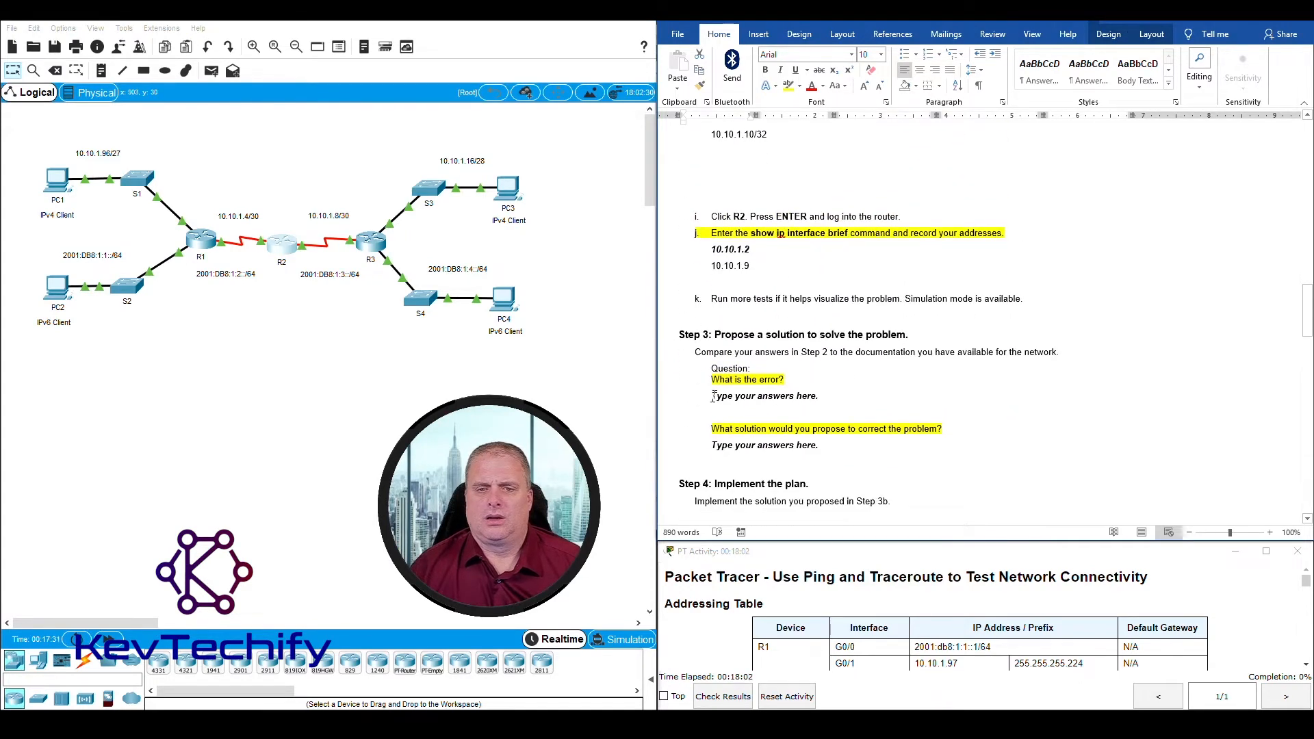
click(821, 395)
text(R2 S0/)
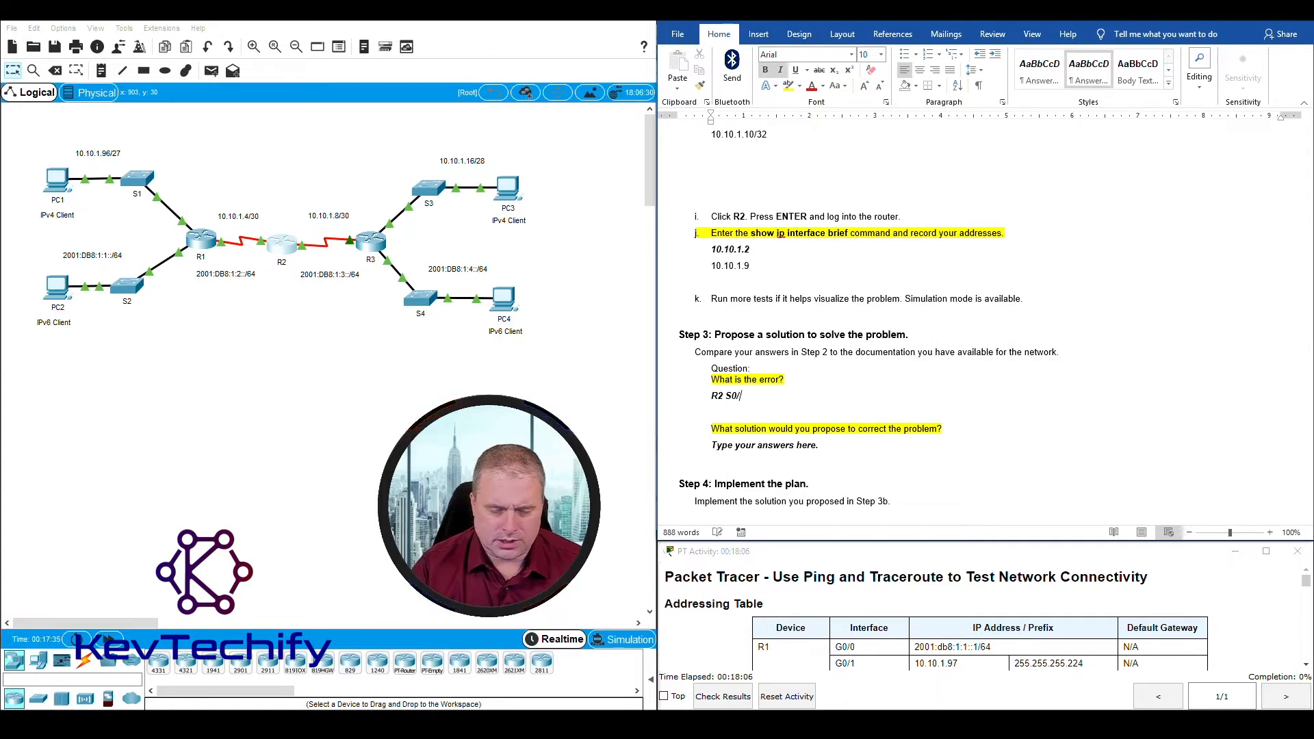
text(0/0 )
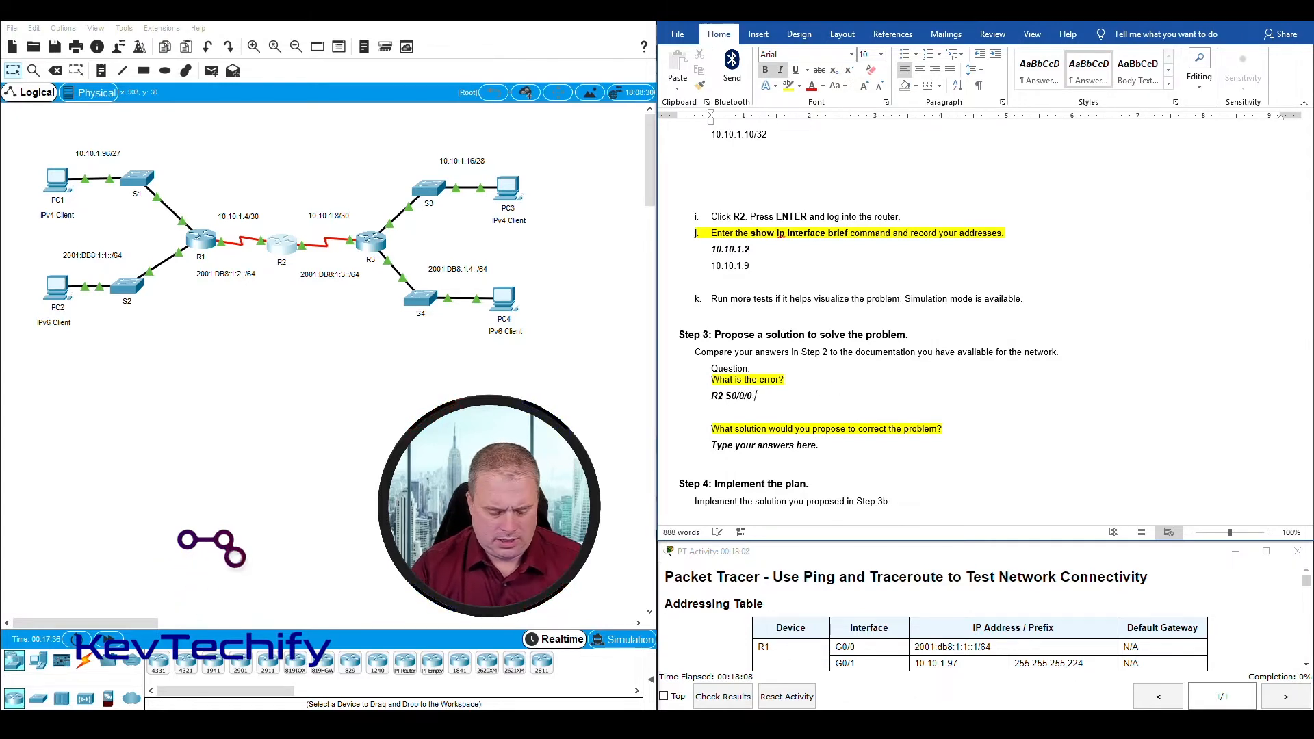
text(has the wor)
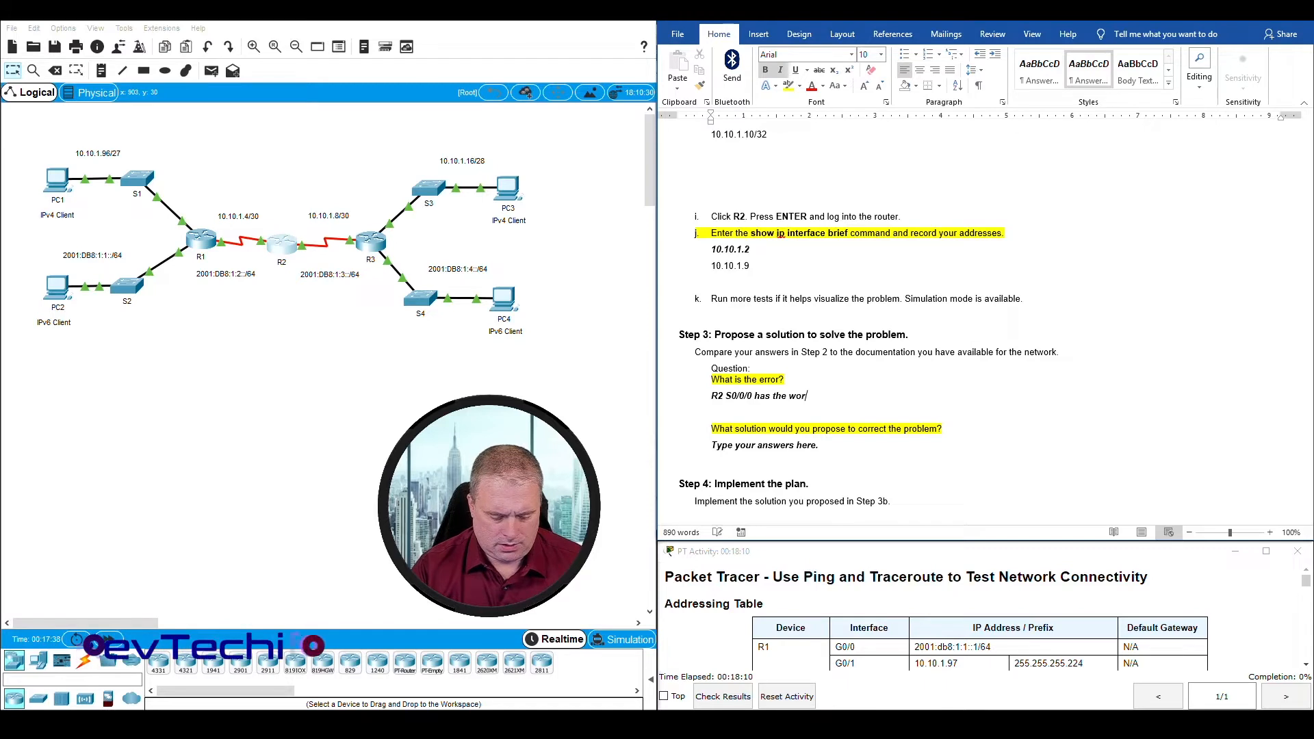
text(ng IP ad)
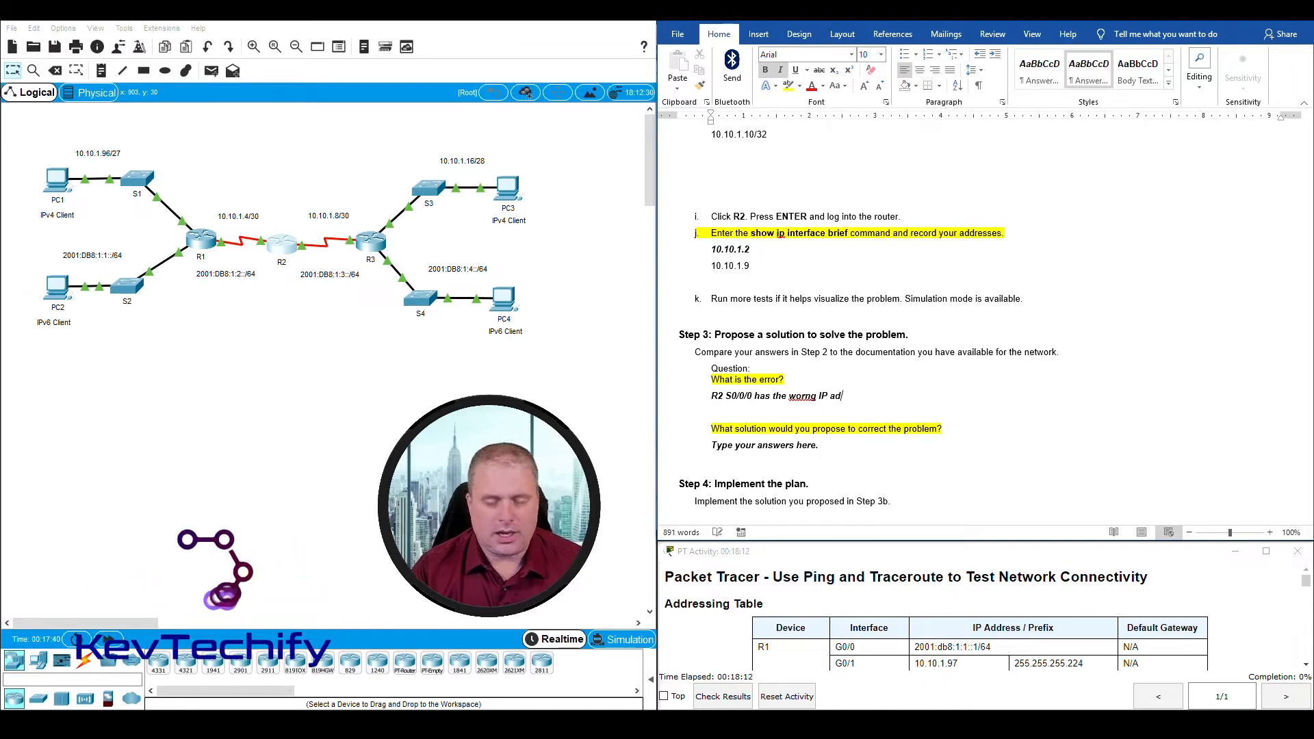
text(dress)
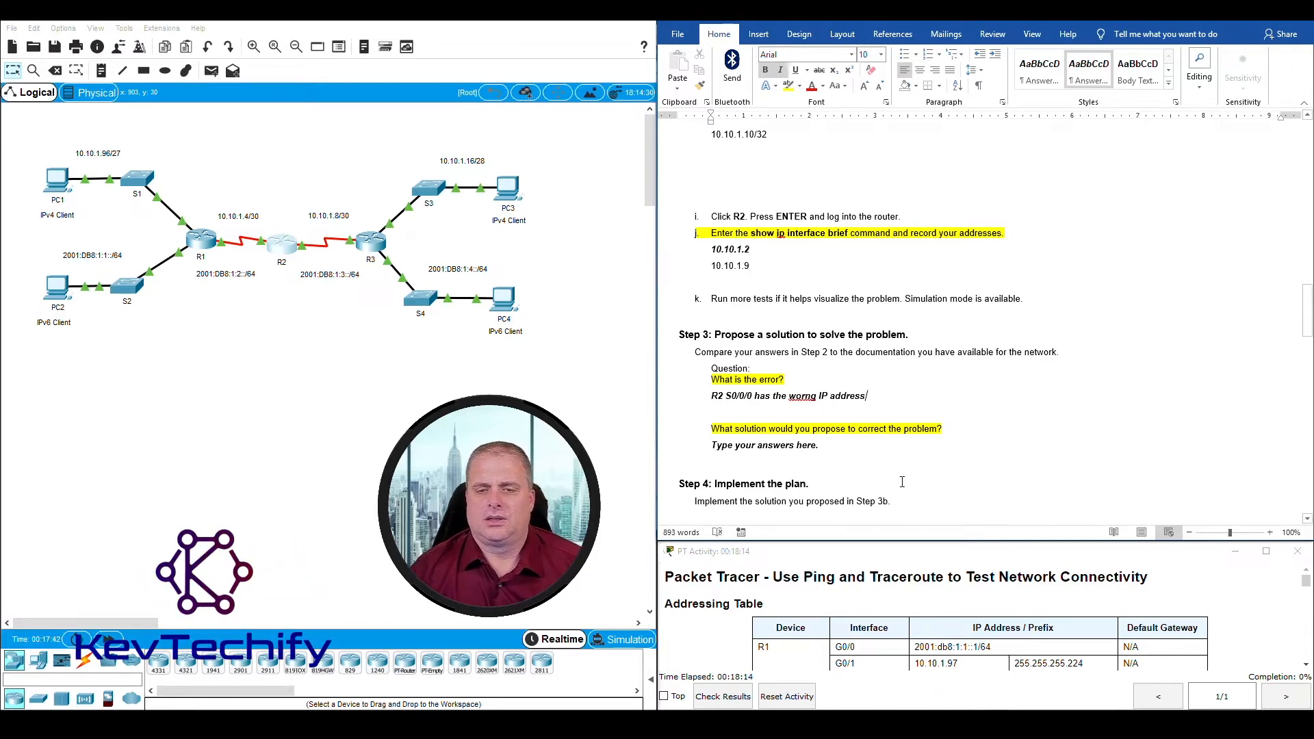
right_click(804, 399)
click(740, 411)
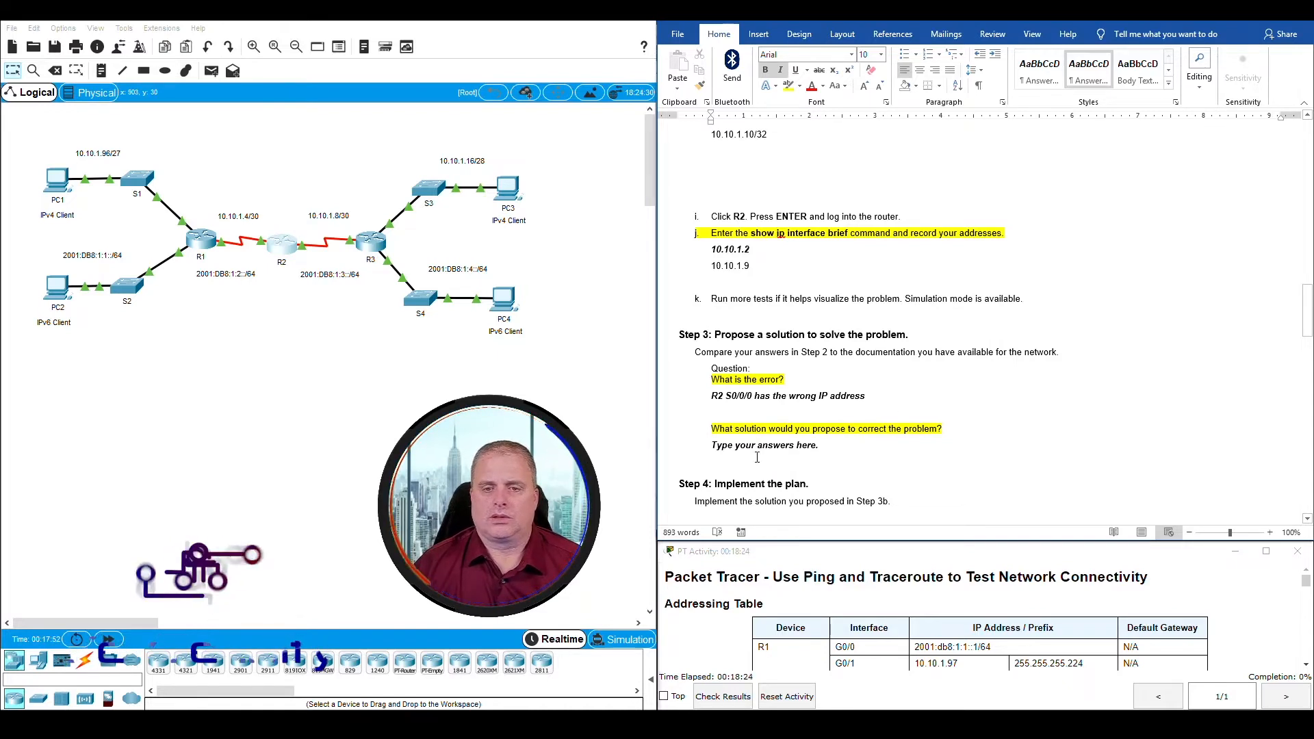
Step: Replace the answer placeholder under "What solution would you propose to correct the problem?" with the proposed correction
click(819, 445)
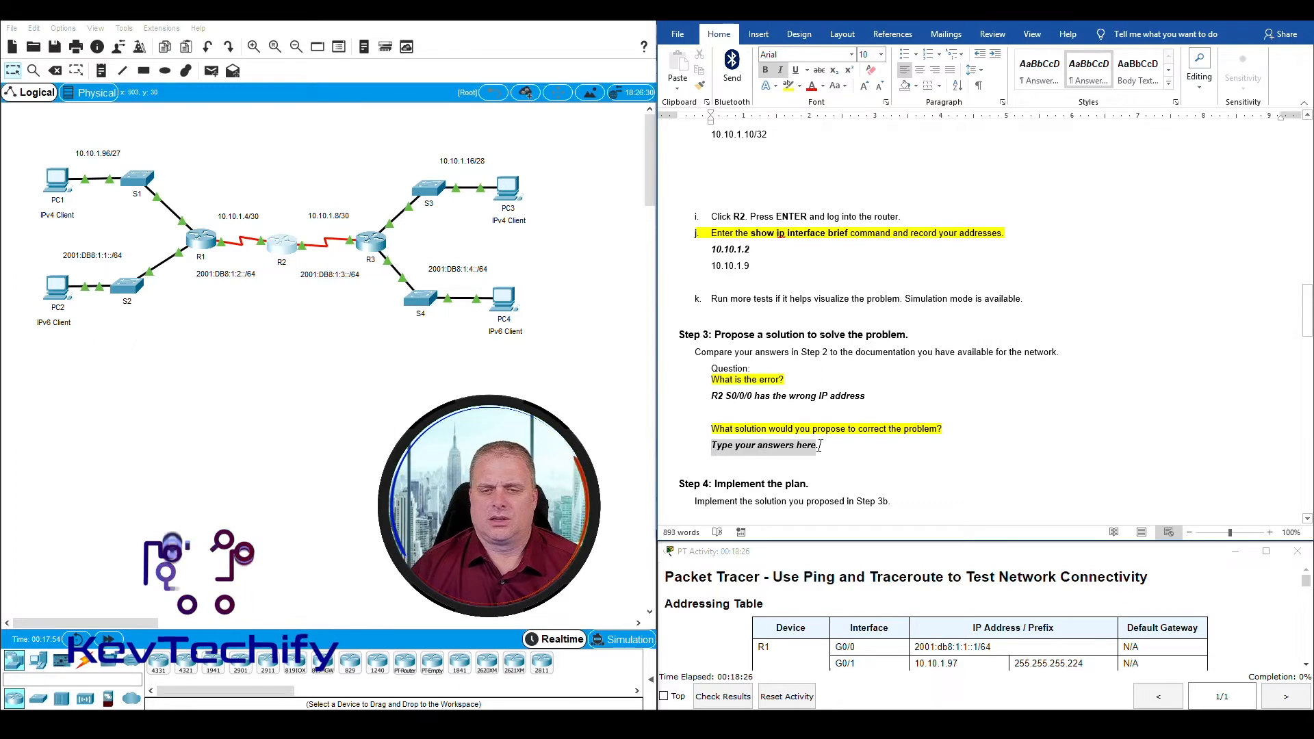
text(Correct R2 S0/0/0 IP address to)
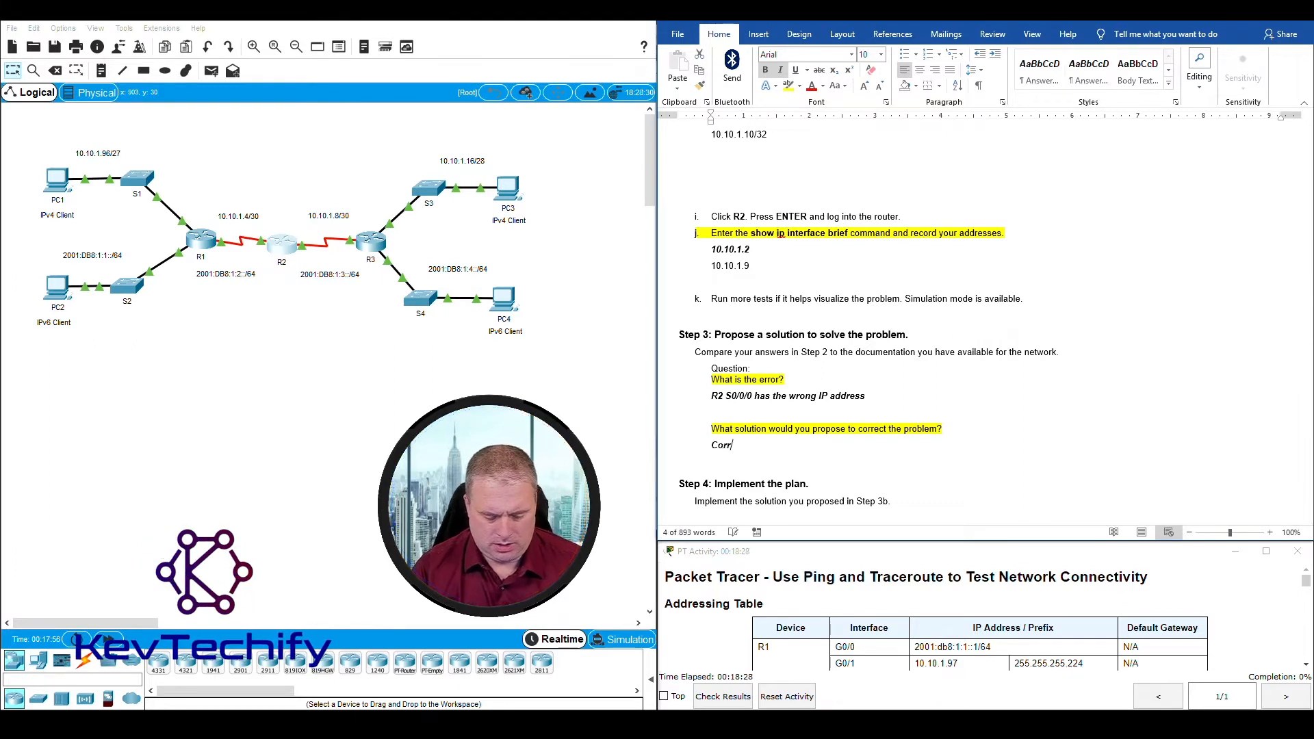
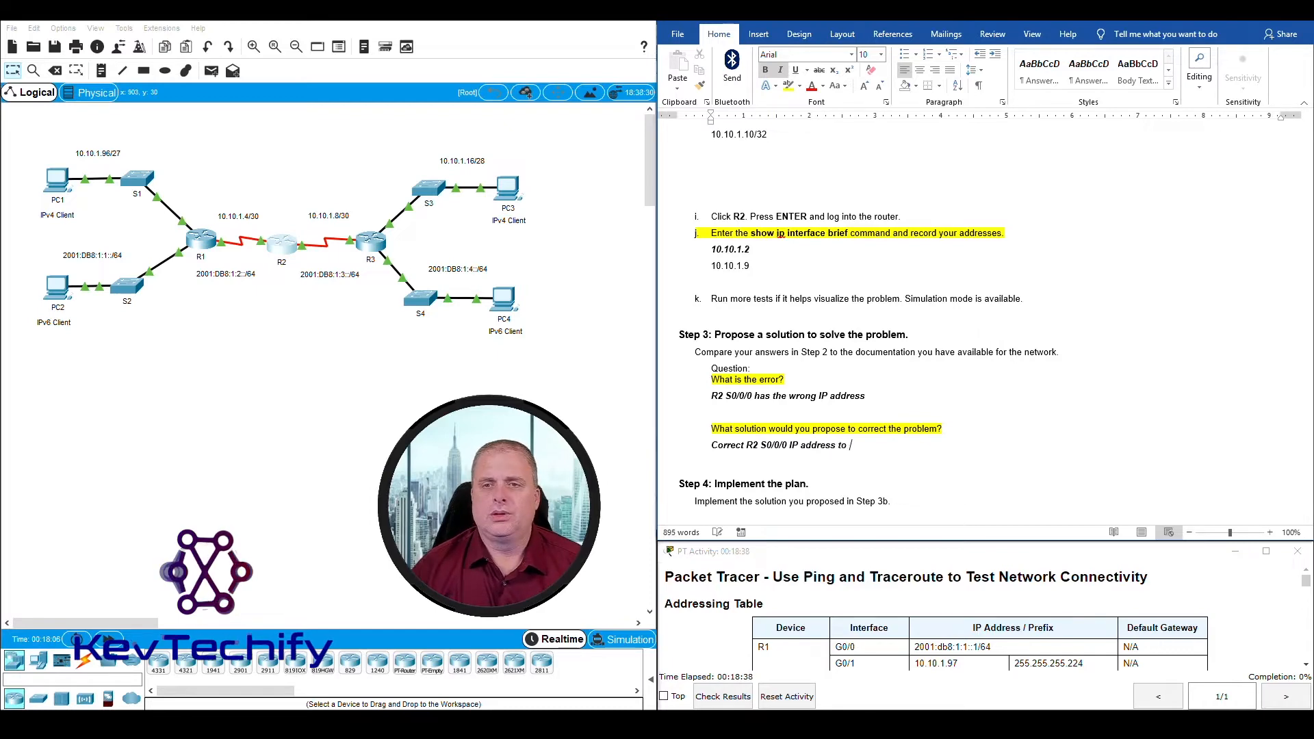
Step: Complete the proposed-solution answer in Step 3 with 10.10.1.5, the IPv4 address listed for R2's S0/0/0 in the Addressing Table
scroll(948, 264, up, 10)
scroll(947, 263, up, 15)
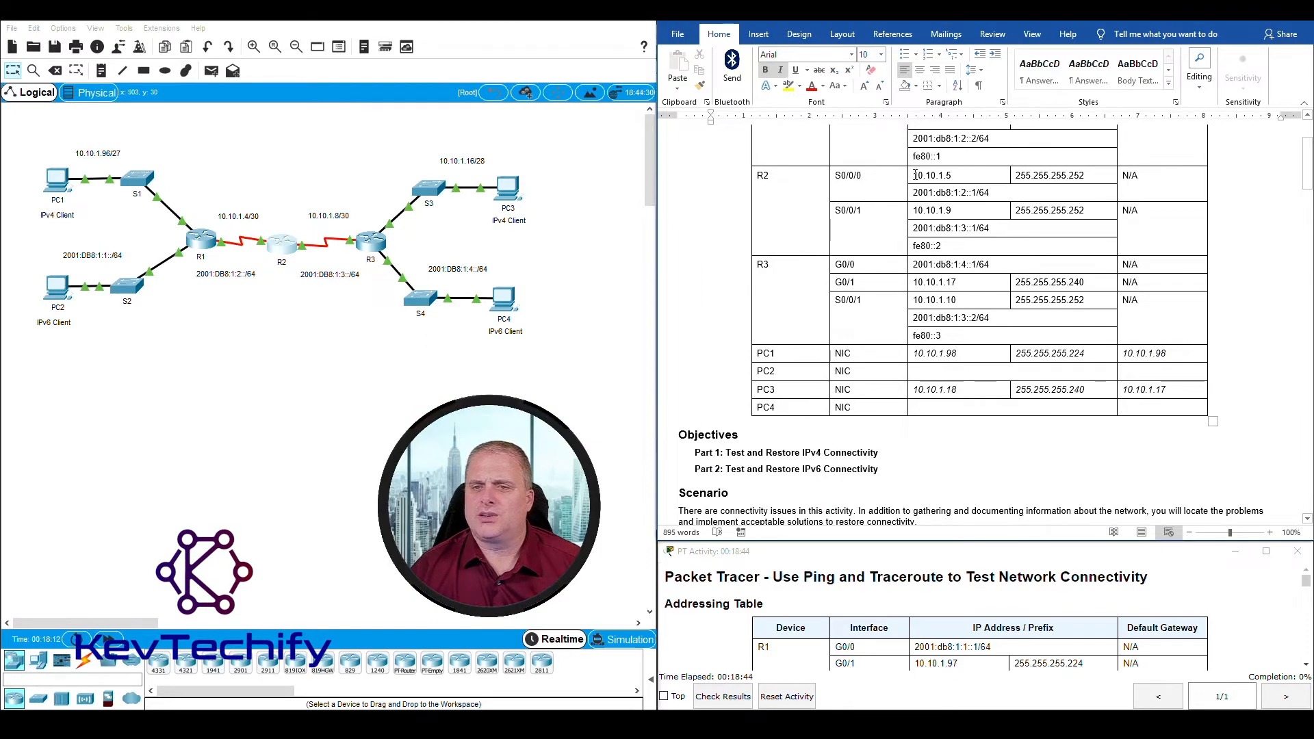
drag(914, 174, 954, 175)
scroll(925, 379, down, 15)
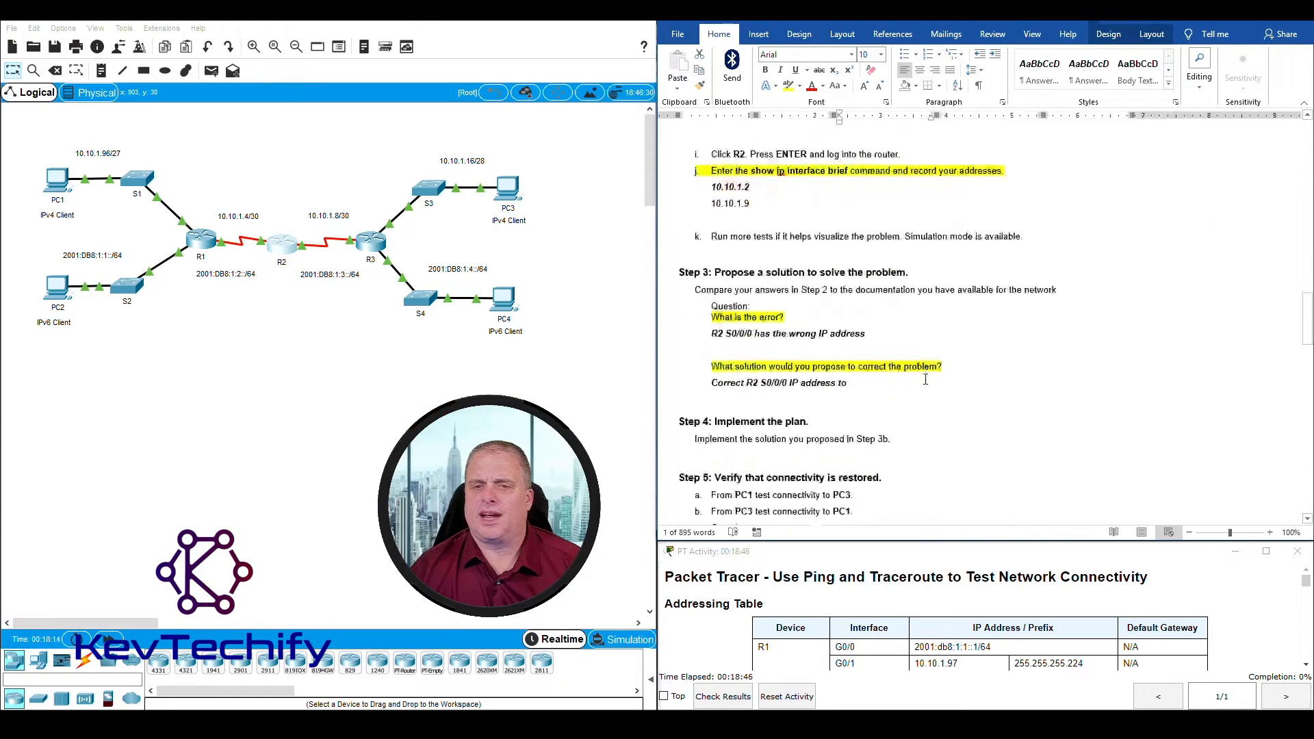
scroll(925, 379, up, 5)
scroll(856, 311, down, 7)
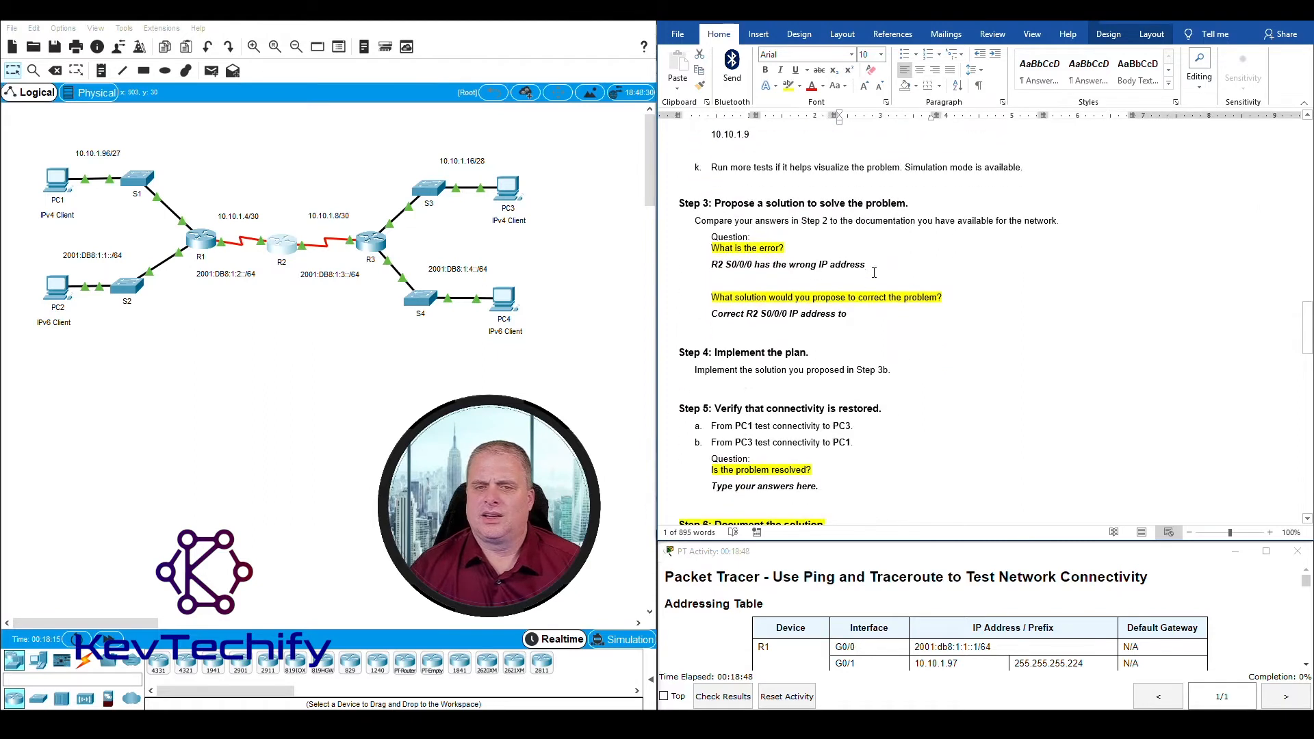
click(873, 313)
text(10.)
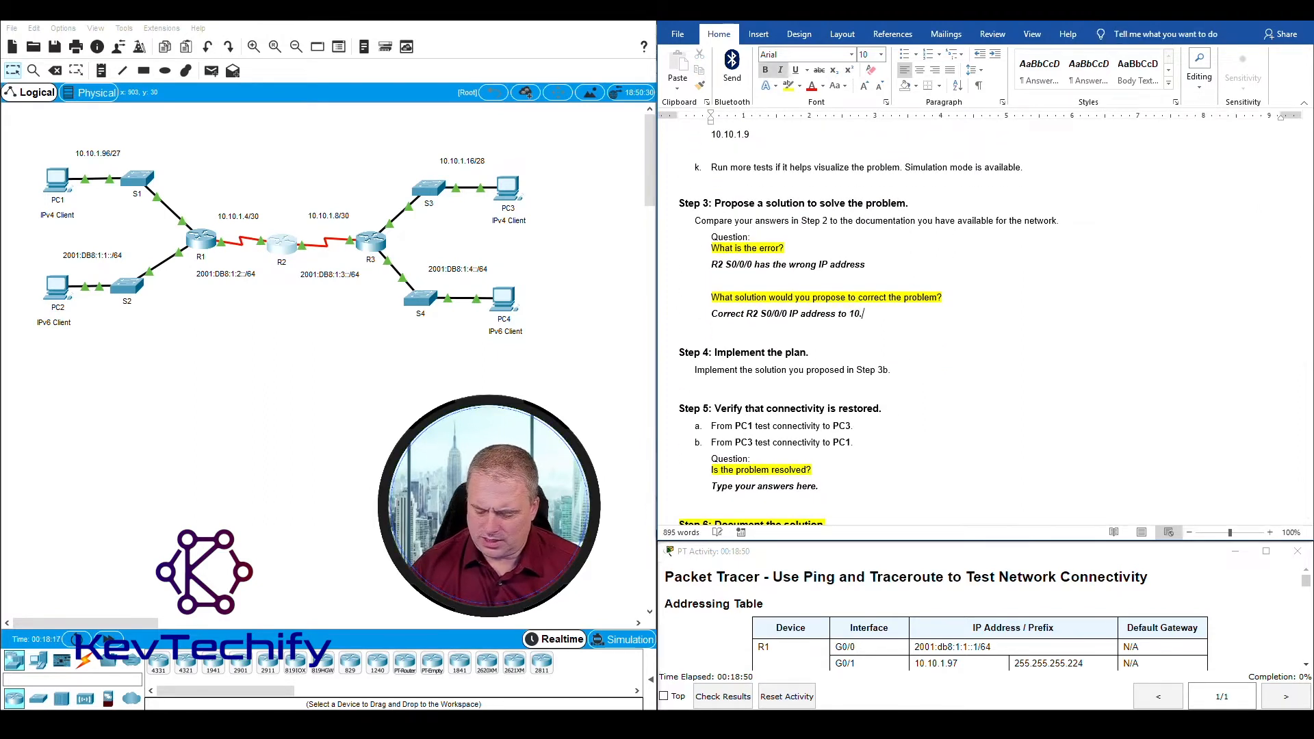
text(10.1.5)
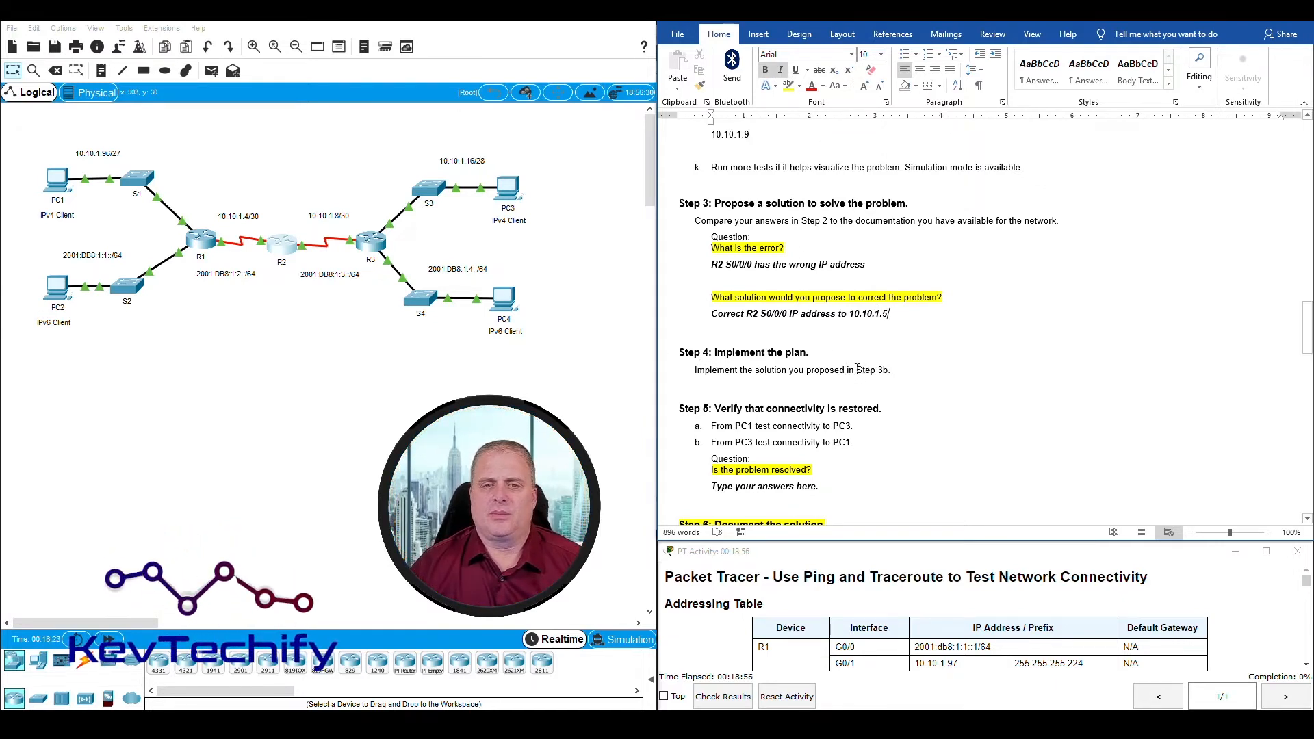
drag(710, 314, 892, 315)
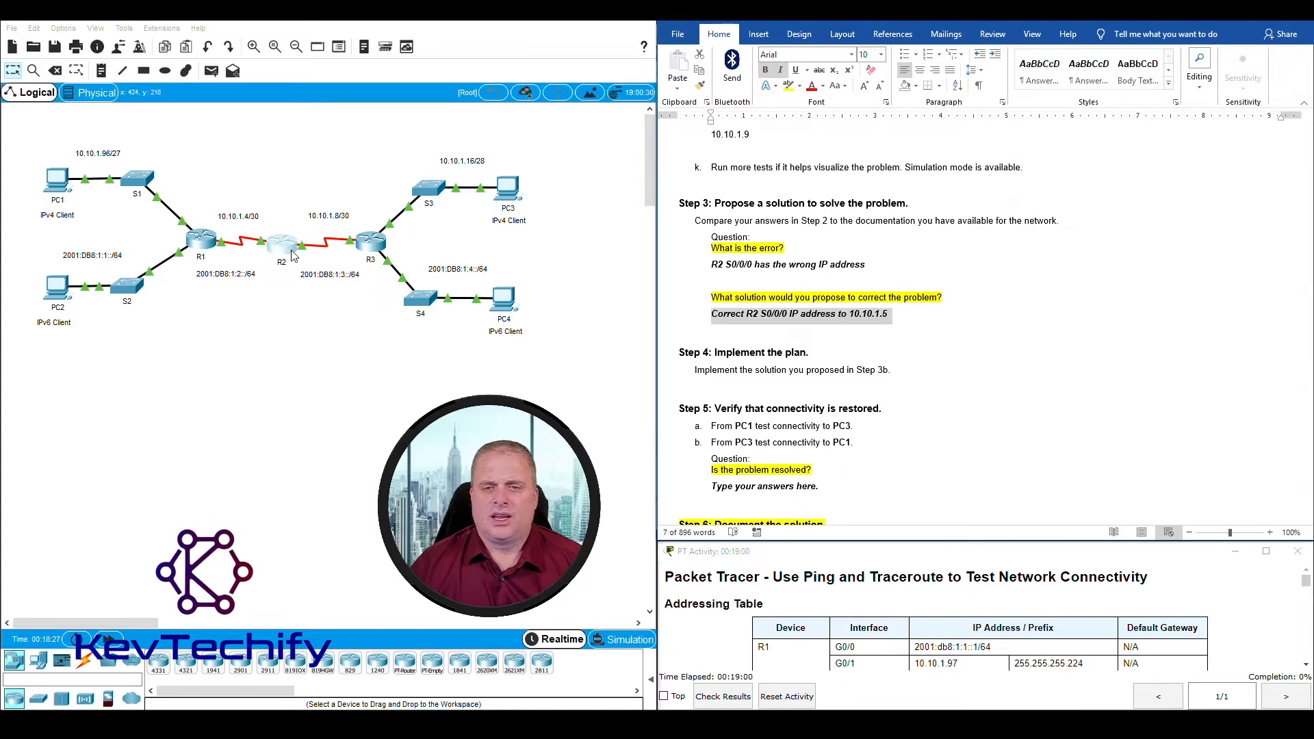
Step: Open R2's command line, reposition and widen its window, and check the Serial0/0/0 entry in the interface listing
click(290, 253)
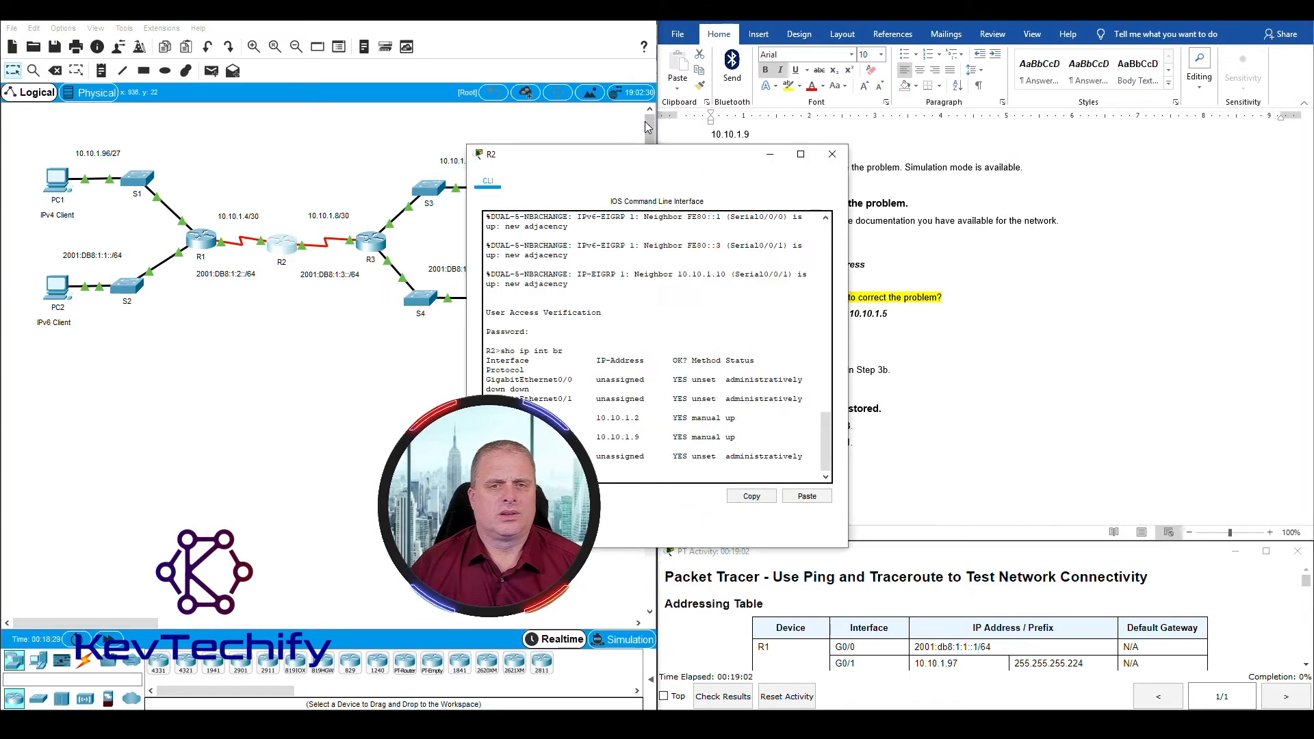
drag(712, 156, 238, 60)
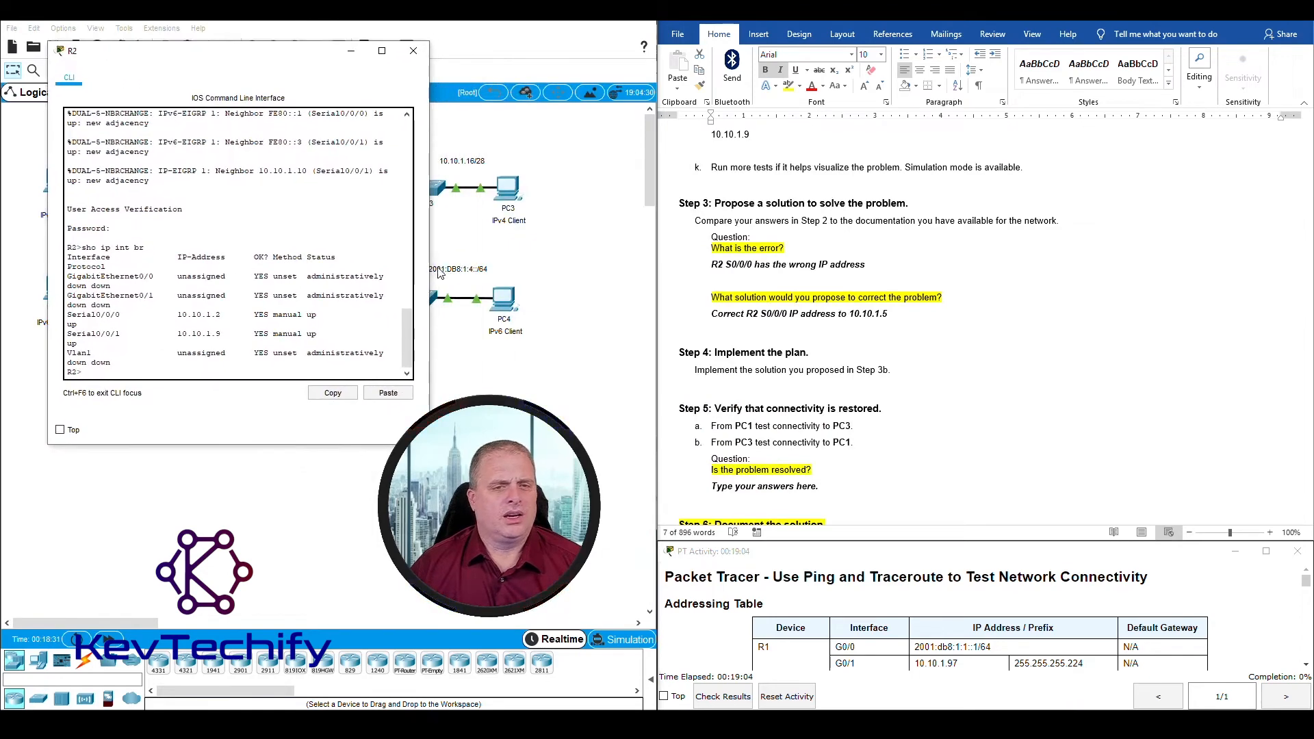
drag(428, 269, 583, 272)
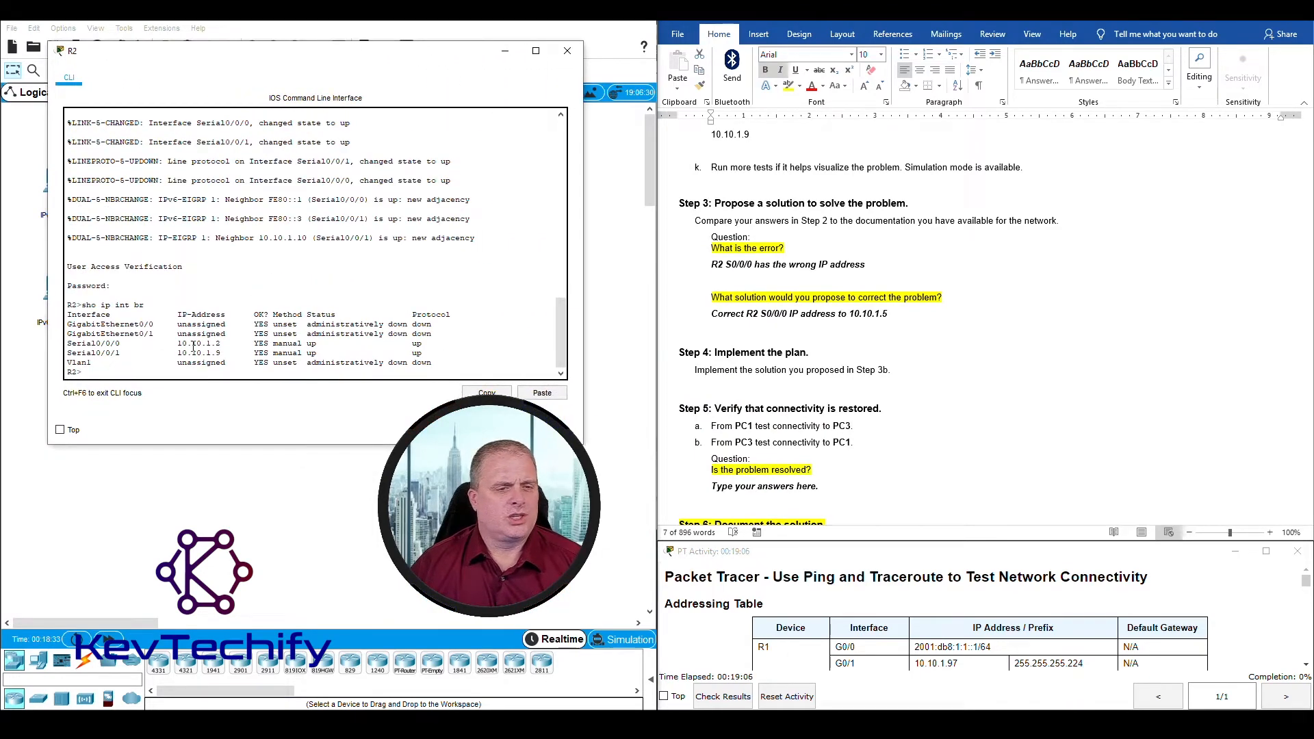
drag(69, 344, 228, 344)
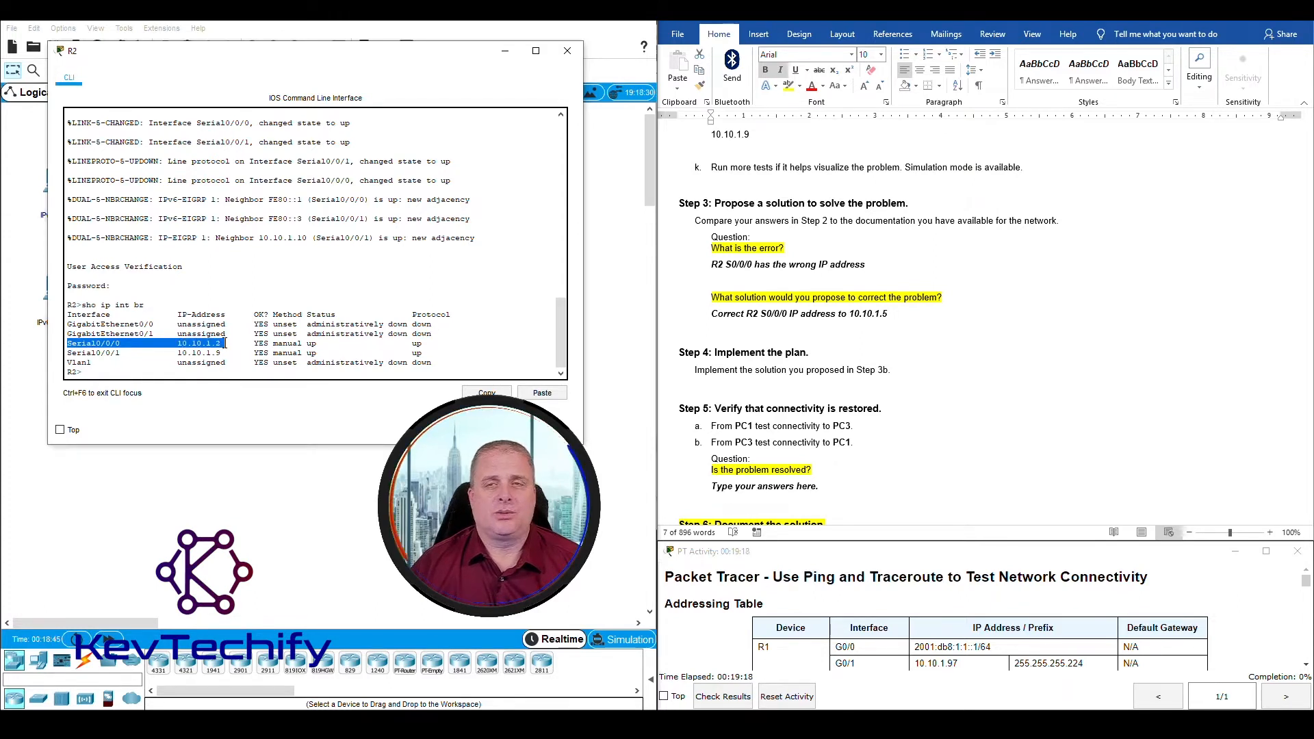
Step: Enter privileged EXEC mode on R2 with the privileged EXEC password and start global configuration with conf t
click(146, 374)
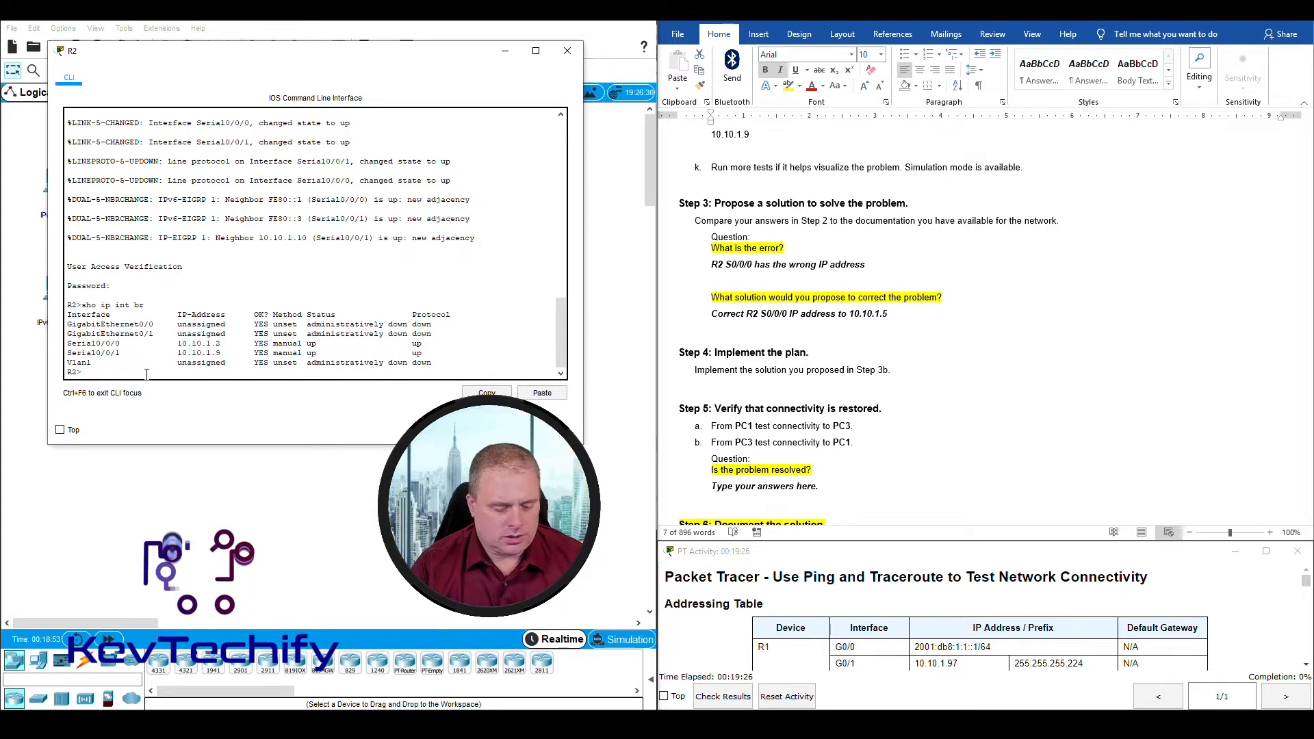
text(enable)
key(Return)
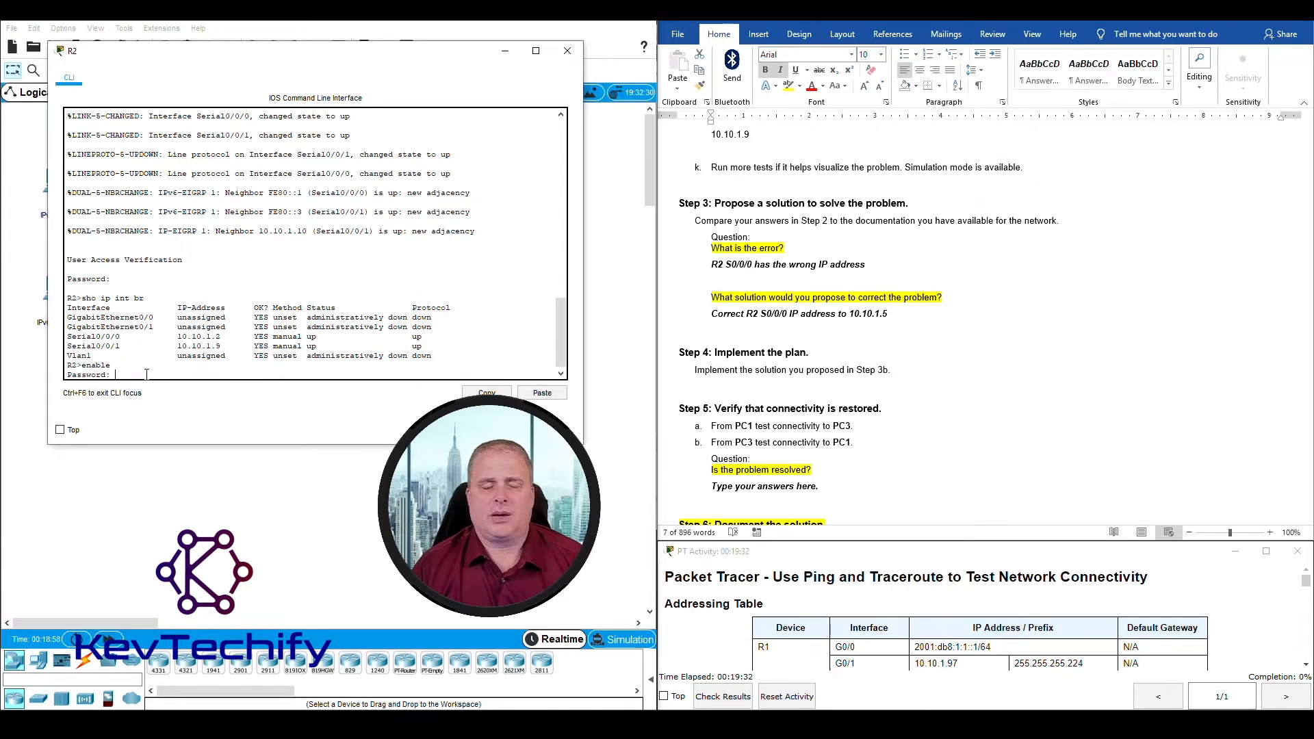
key(Return)
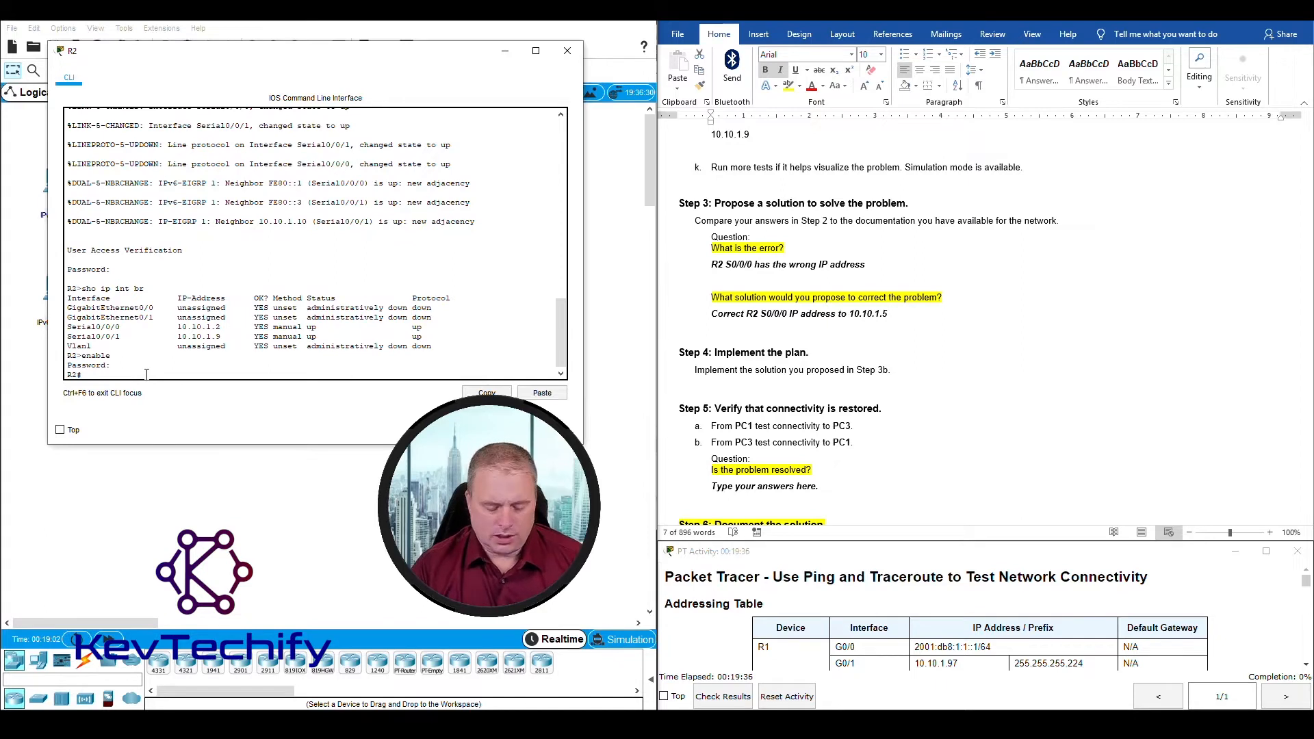
text(conf t)
key(Return)
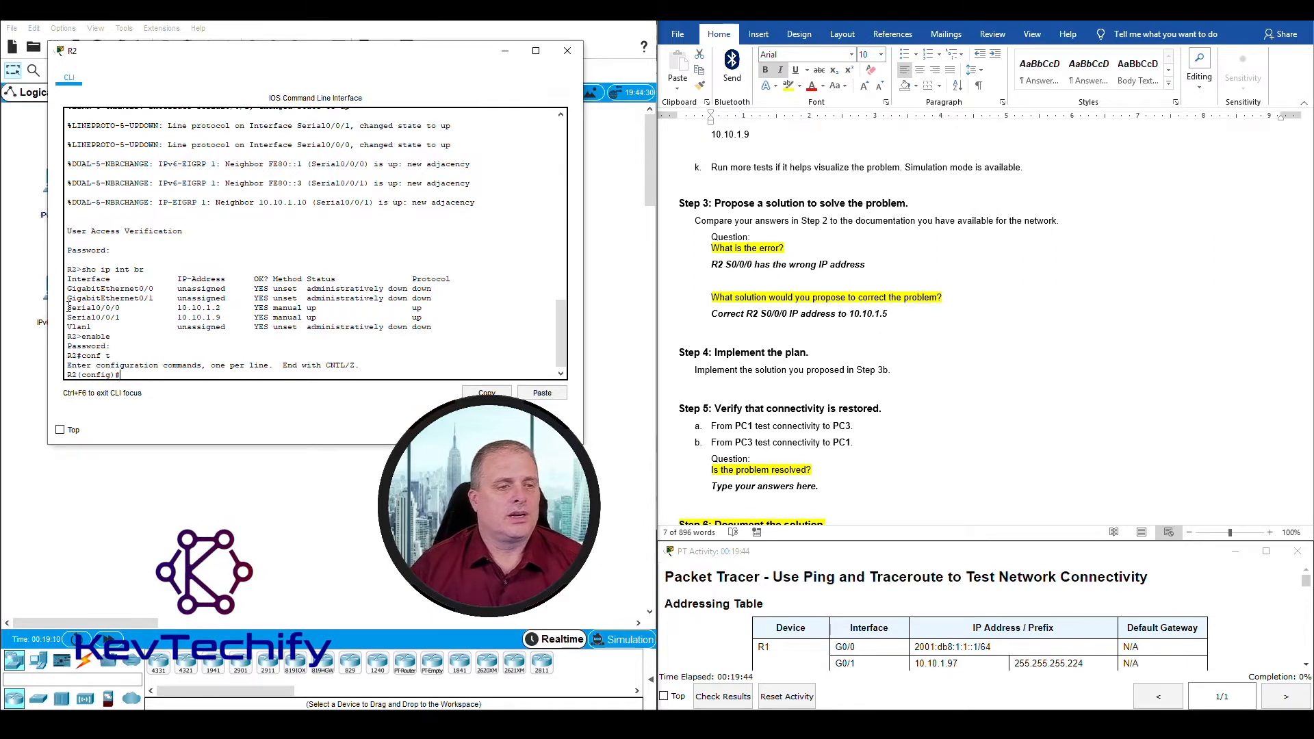
Step: Enter interface configuration mode for s0/0/0 on R2 and check the prompt's mode
click(141, 375)
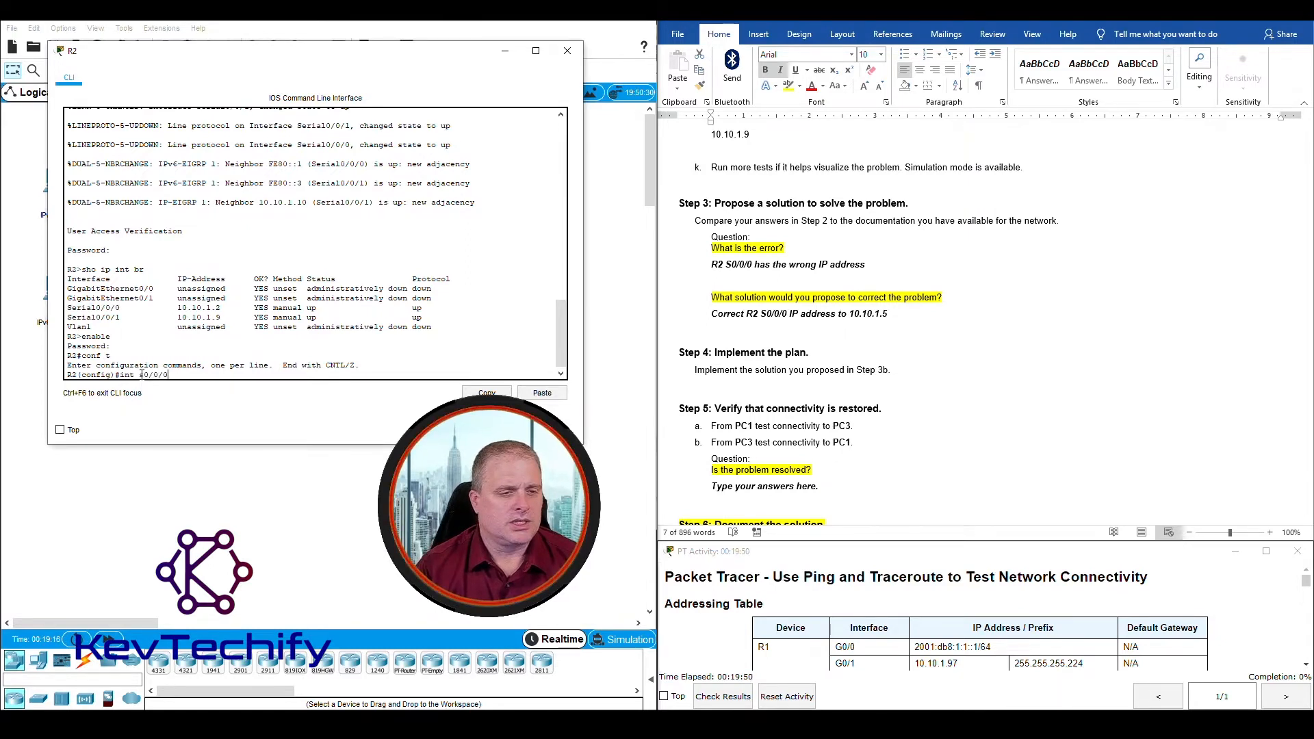
text(int s0/0/0)
key(Return)
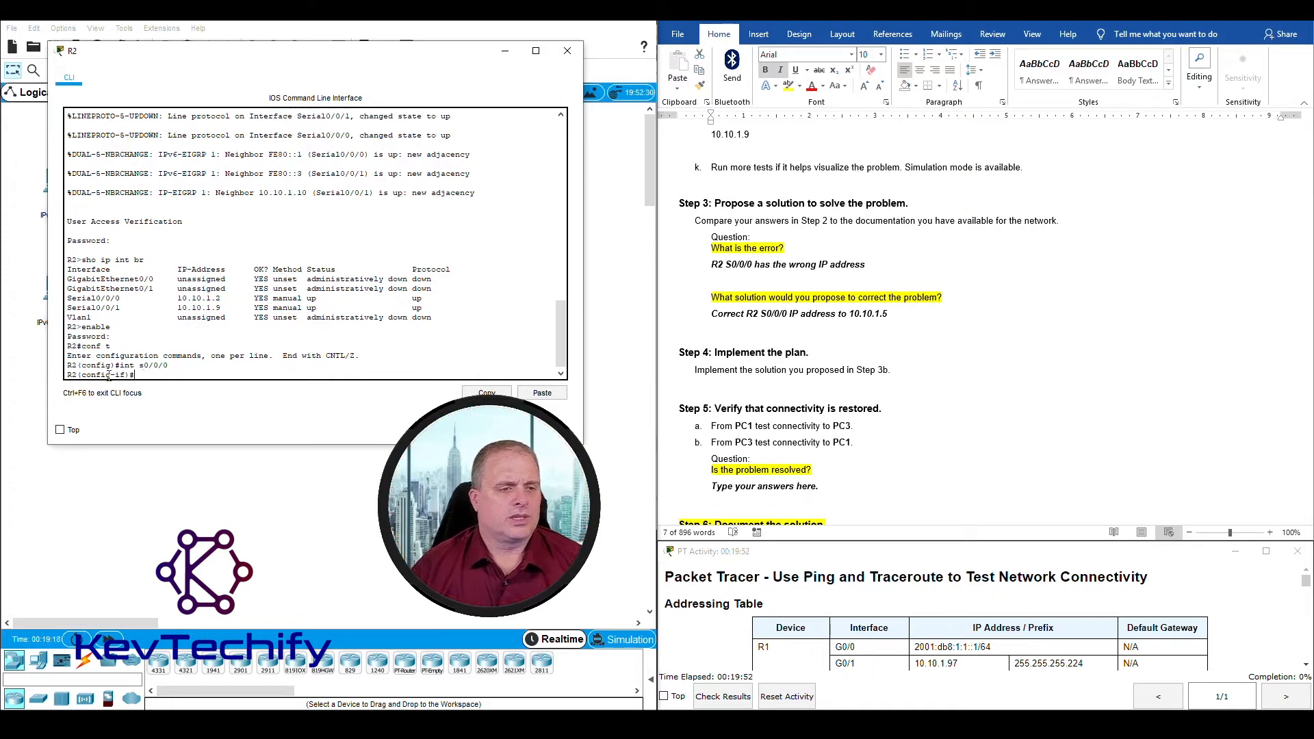
drag(87, 375, 126, 375)
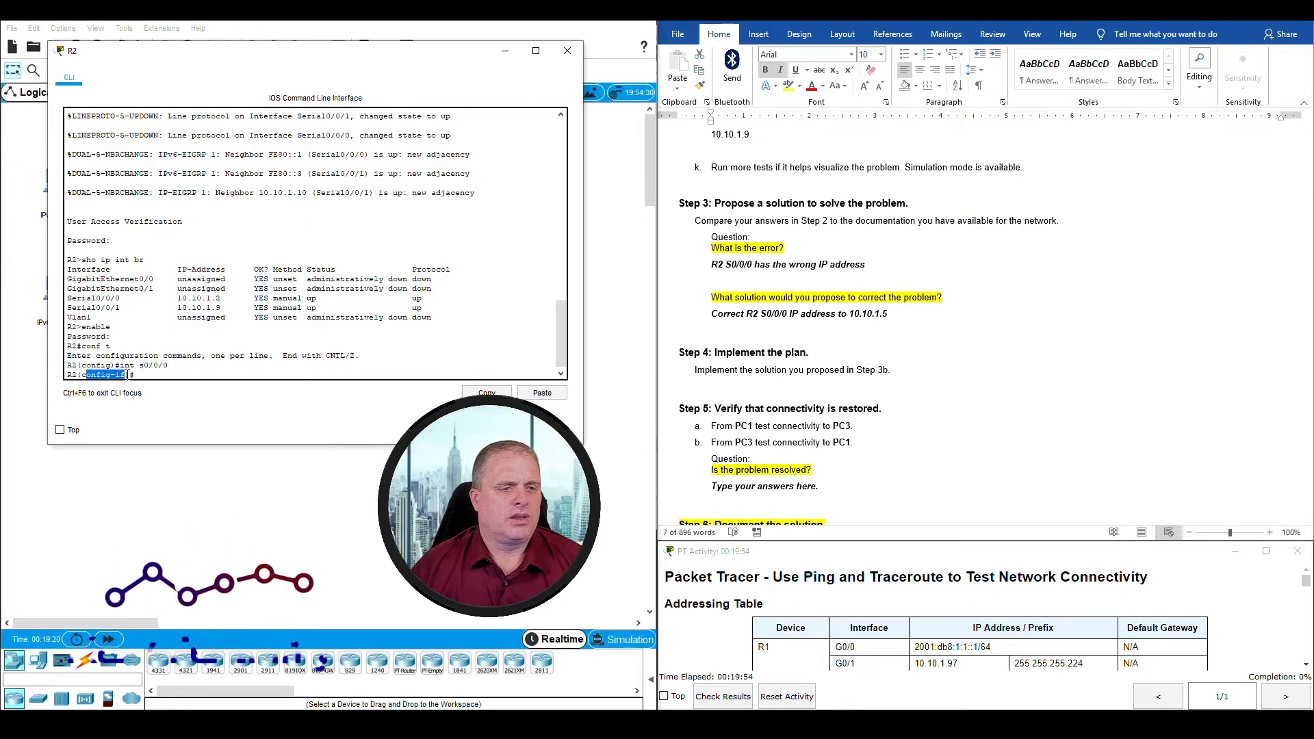
click(146, 375)
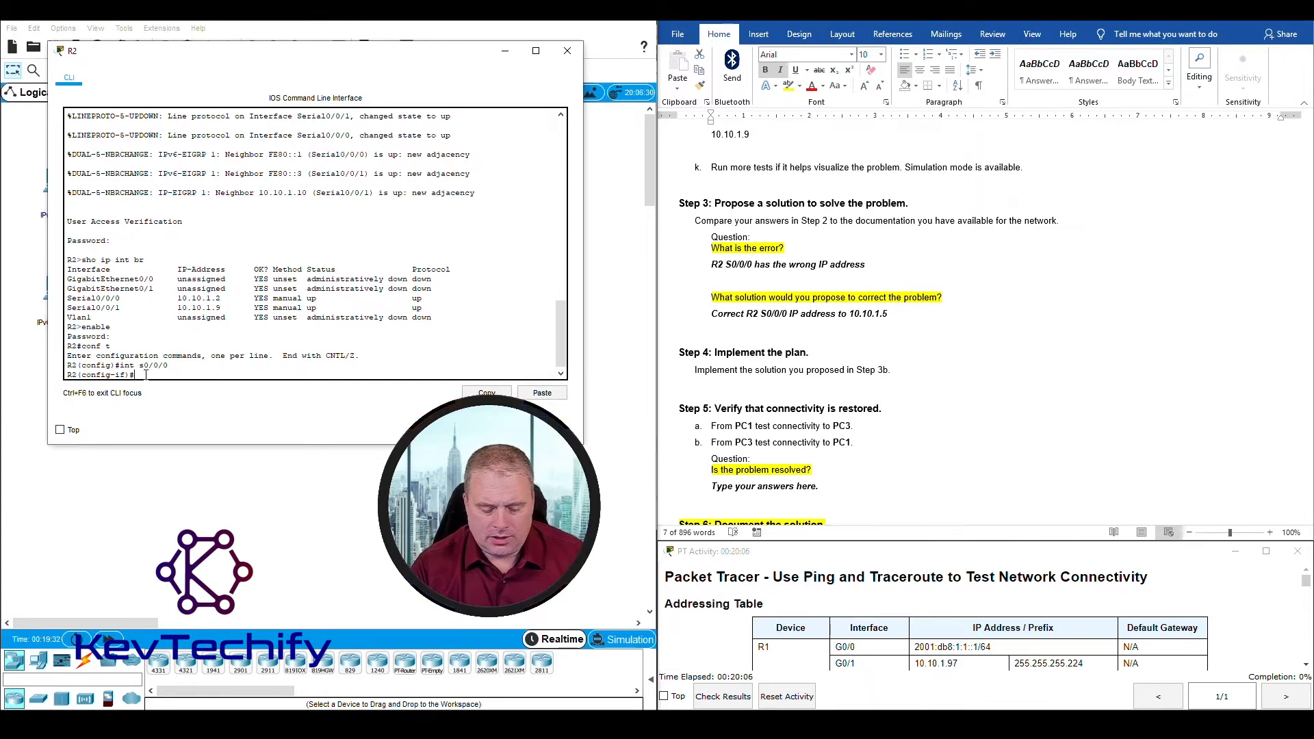
Step: Begin an ip address command for R2's S0/0/0 with the proposed address 10.10.1.5
text(ddress)
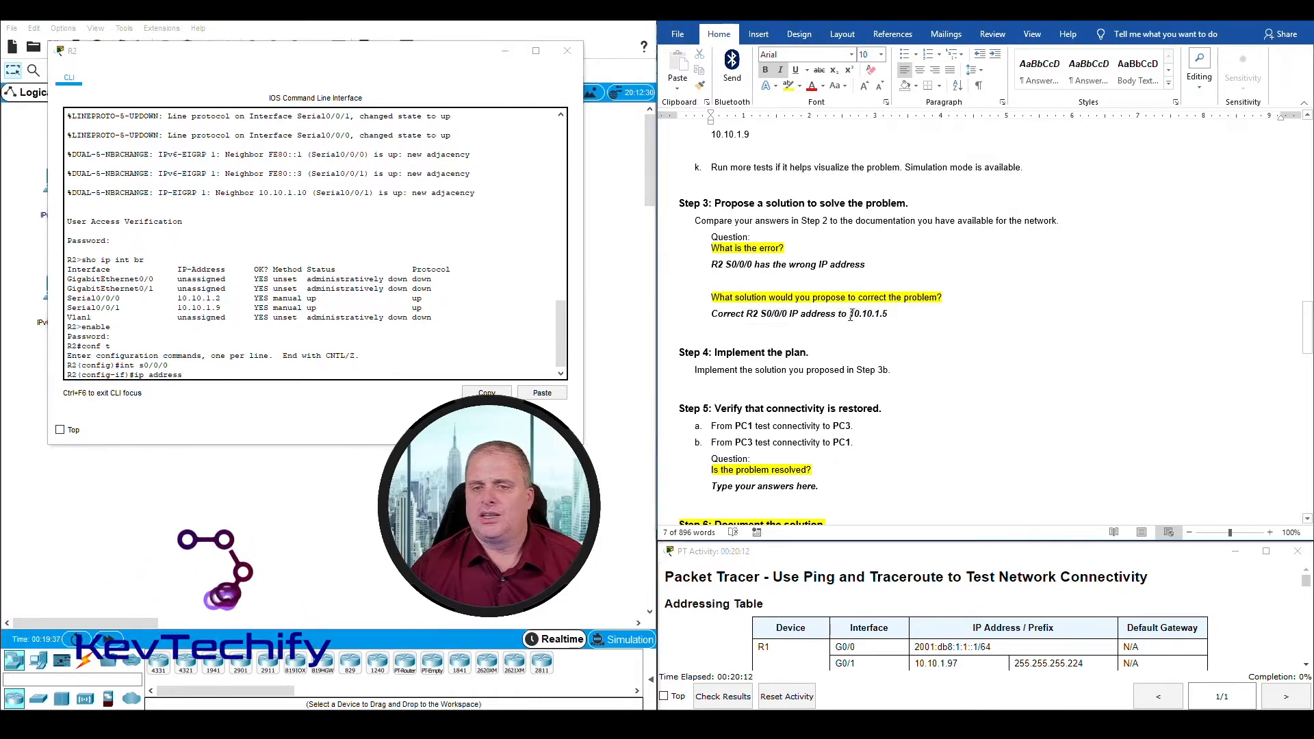
drag(849, 313, 899, 313)
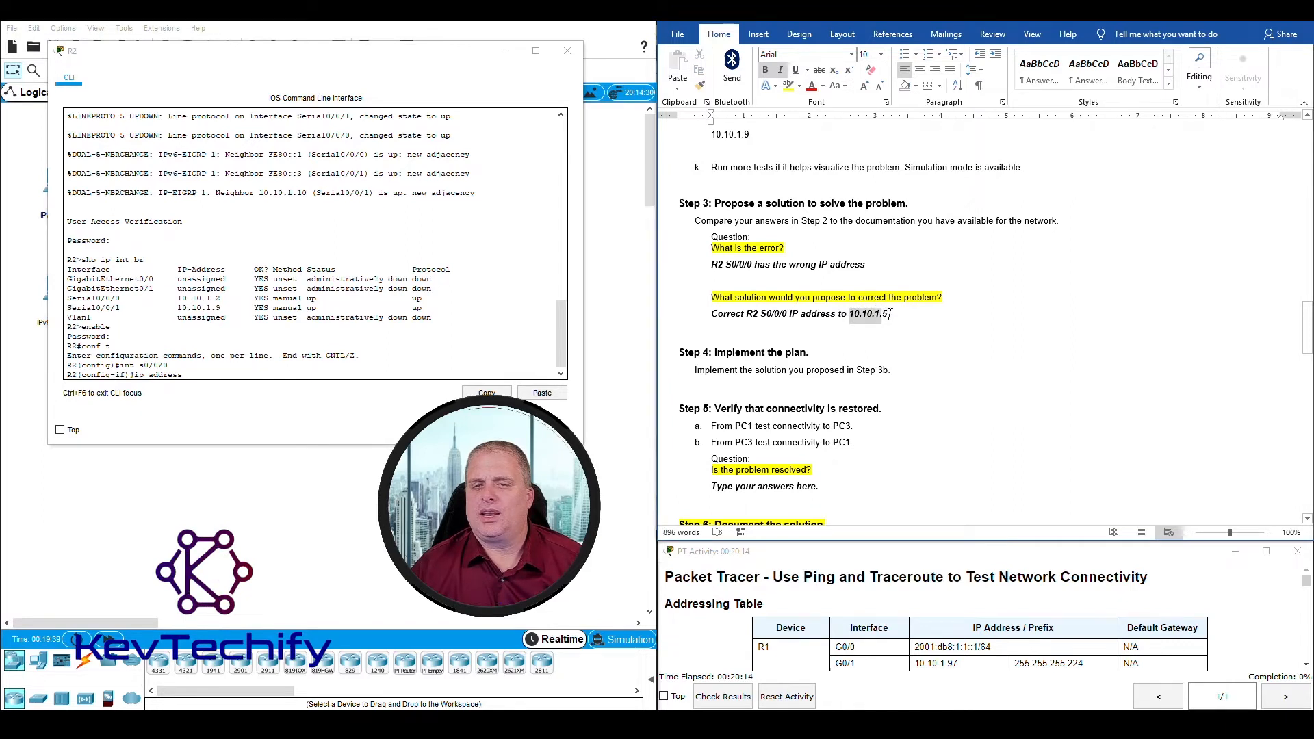
click(214, 377)
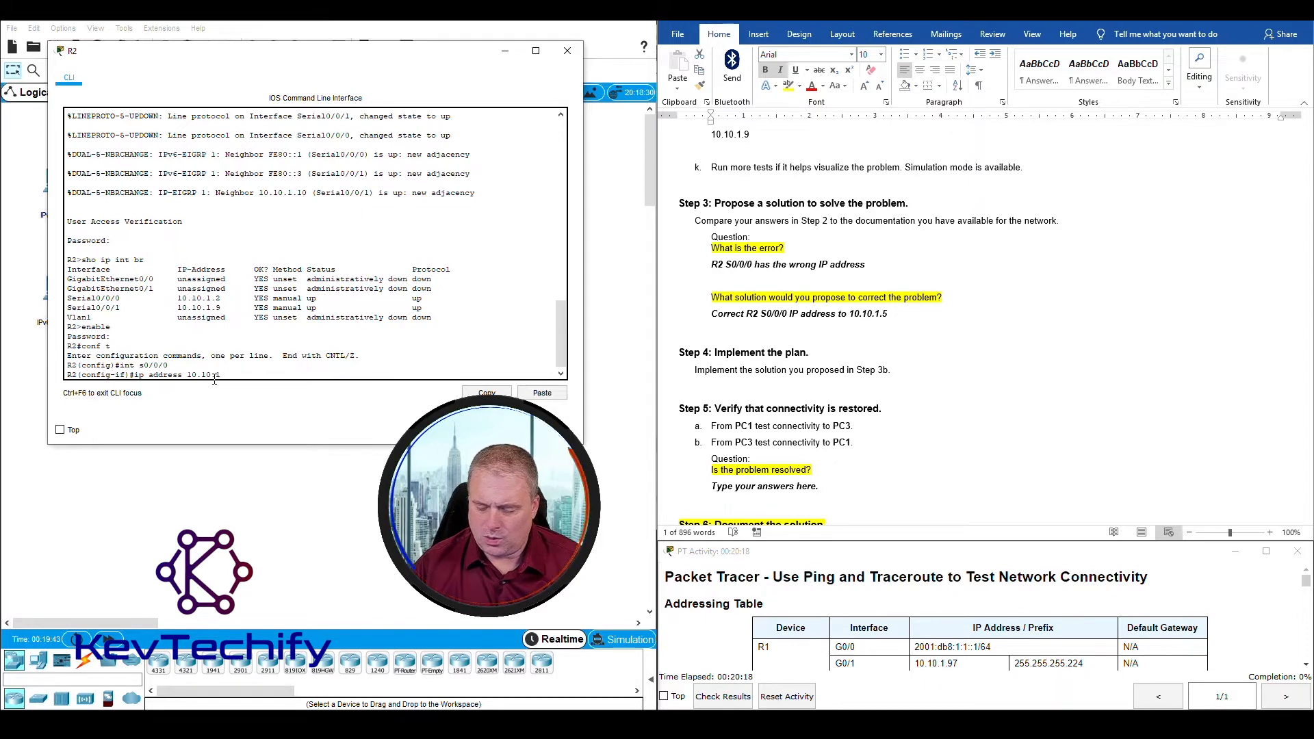
text(10.10.1.5)
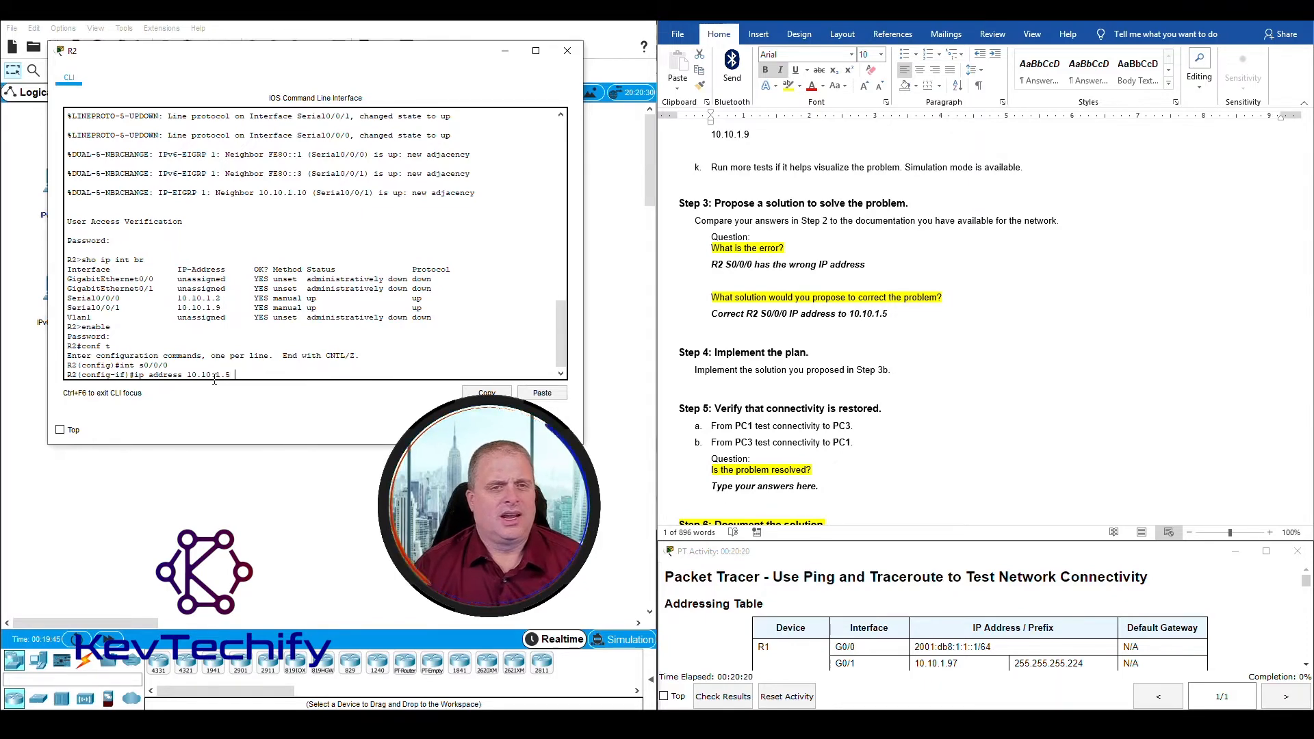
Step: Look up the IPv4 address and subnet mask of R2's S0/0/0 in the Addressing Table
scroll(780, 325, up, 10)
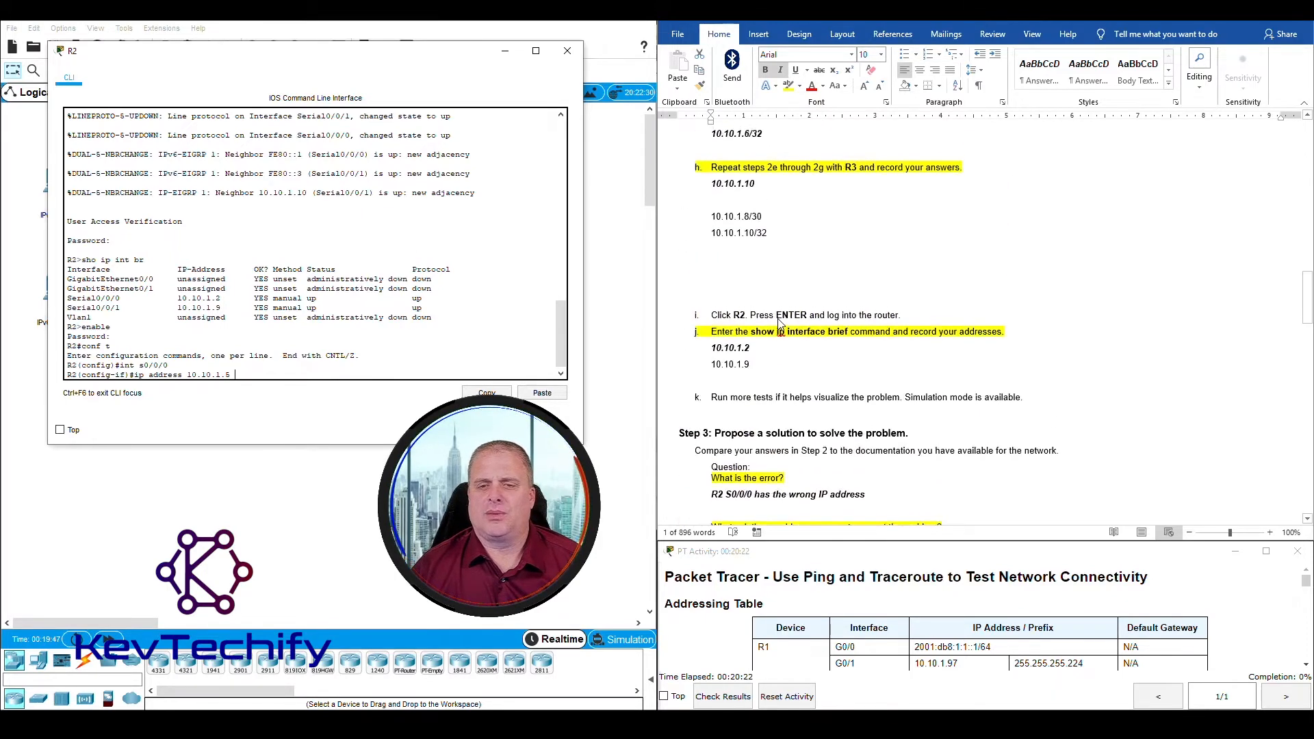
scroll(793, 367, up, 15)
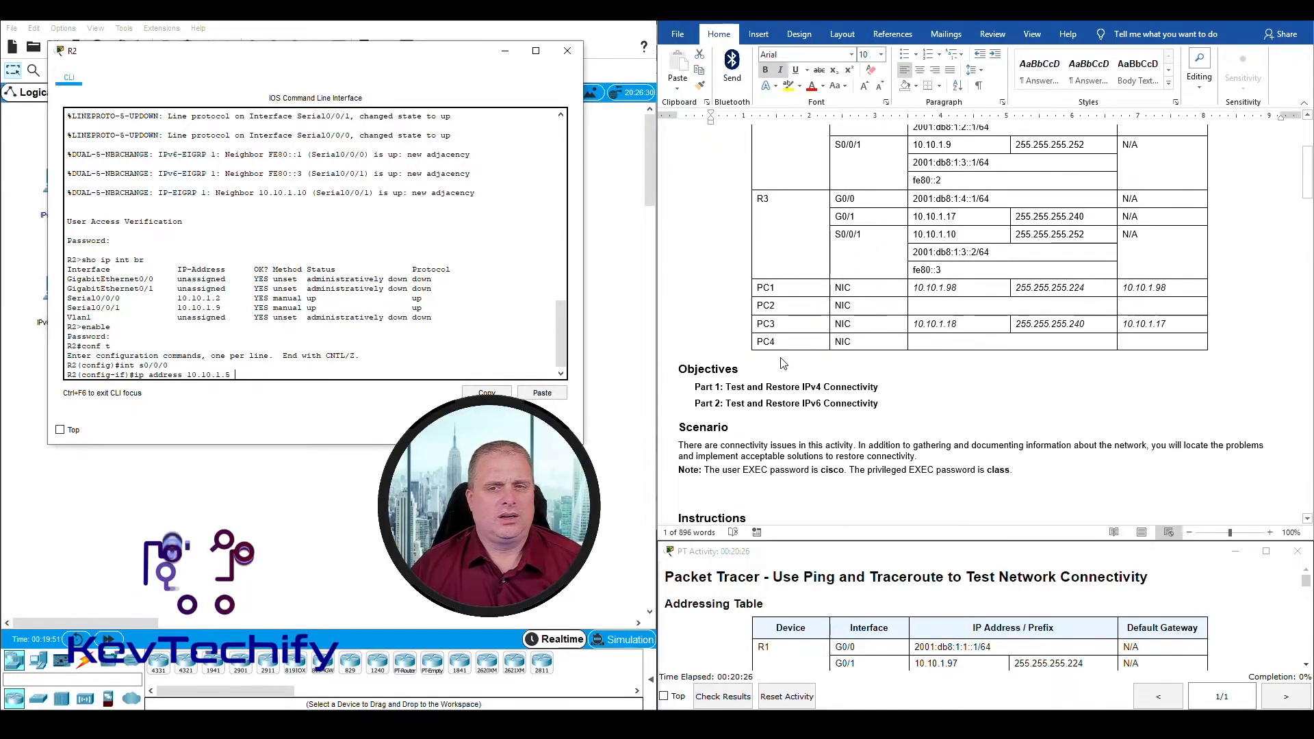
scroll(945, 221, up, 3)
click(918, 208)
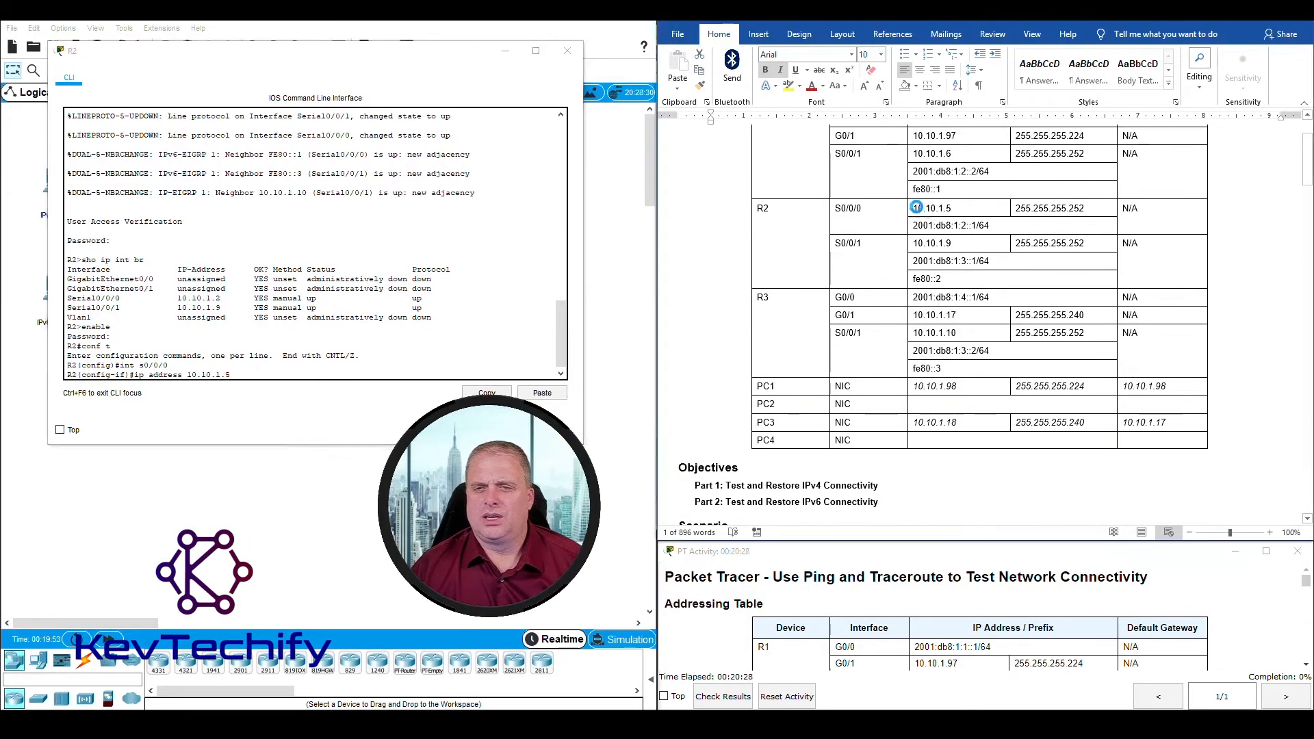
drag(953, 207, 955, 208)
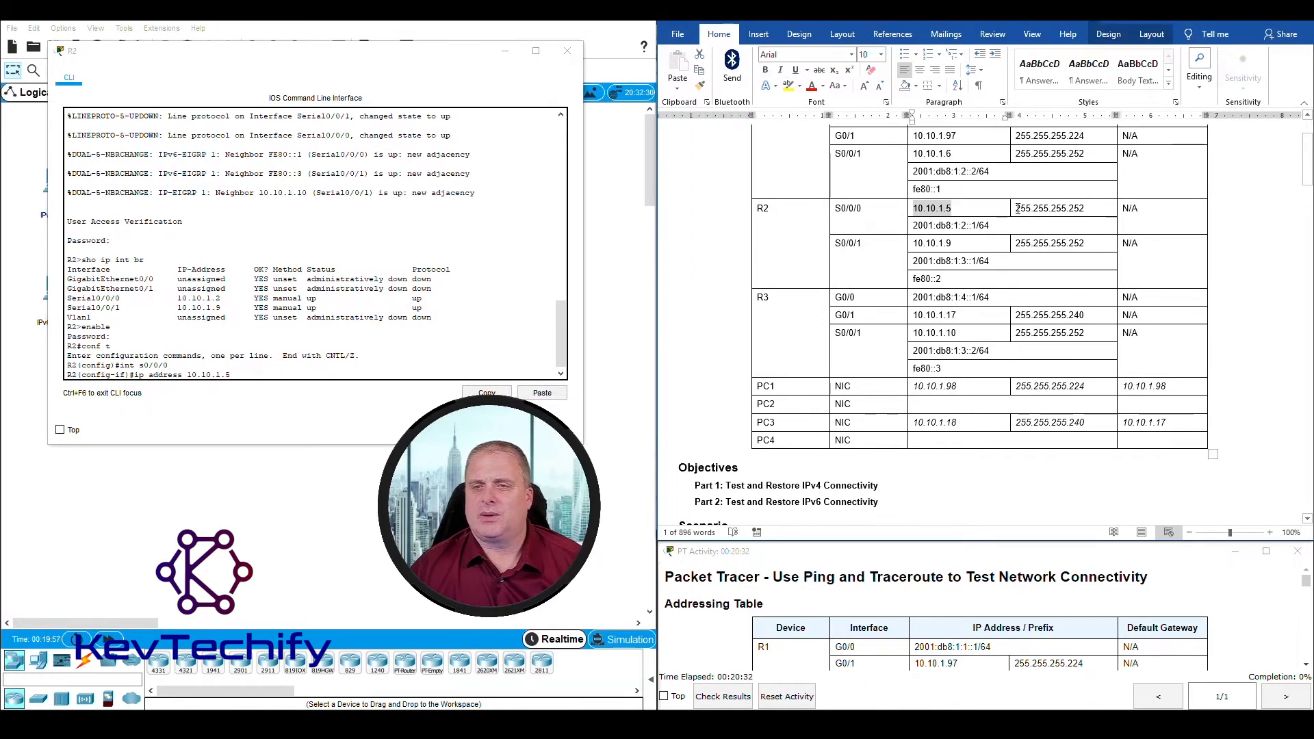
click(1018, 209)
drag(1072, 203, 1100, 203)
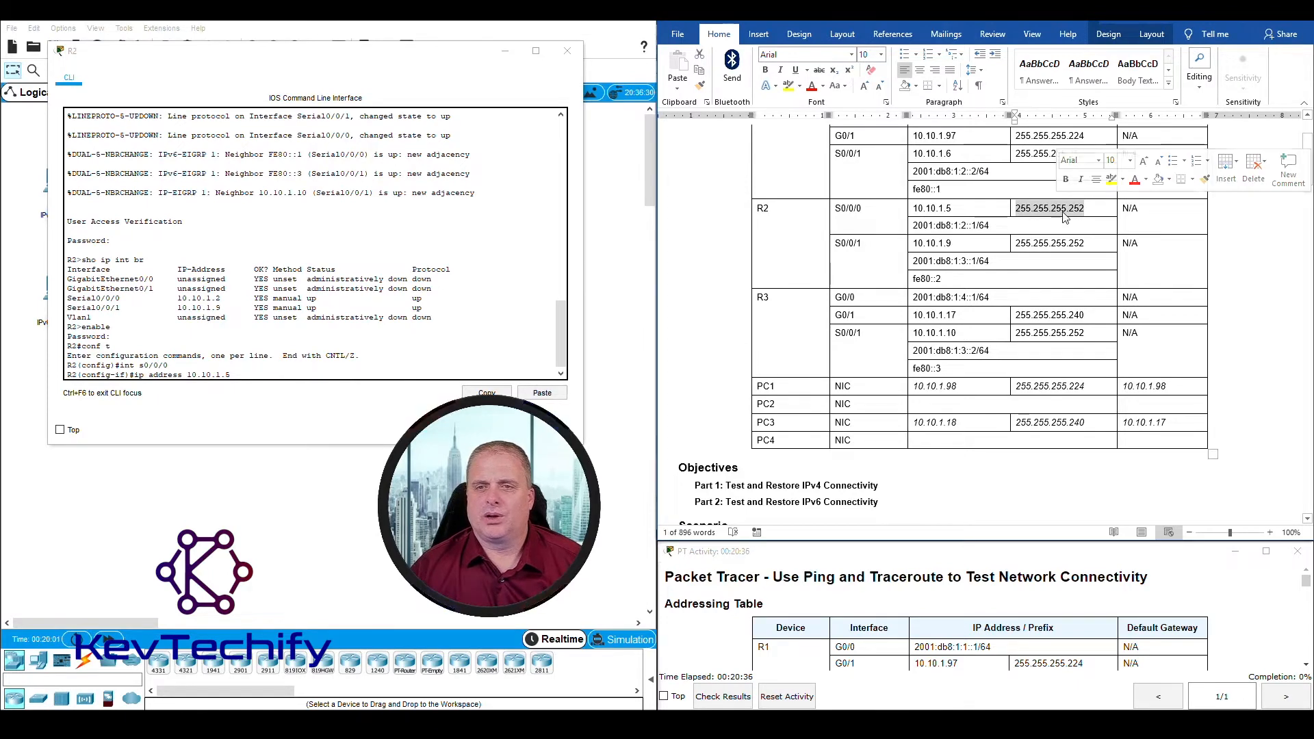
Step: Complete the ip address command with subnet mask 255.255.255.252, run it, and return to a clean prompt
click(246, 374)
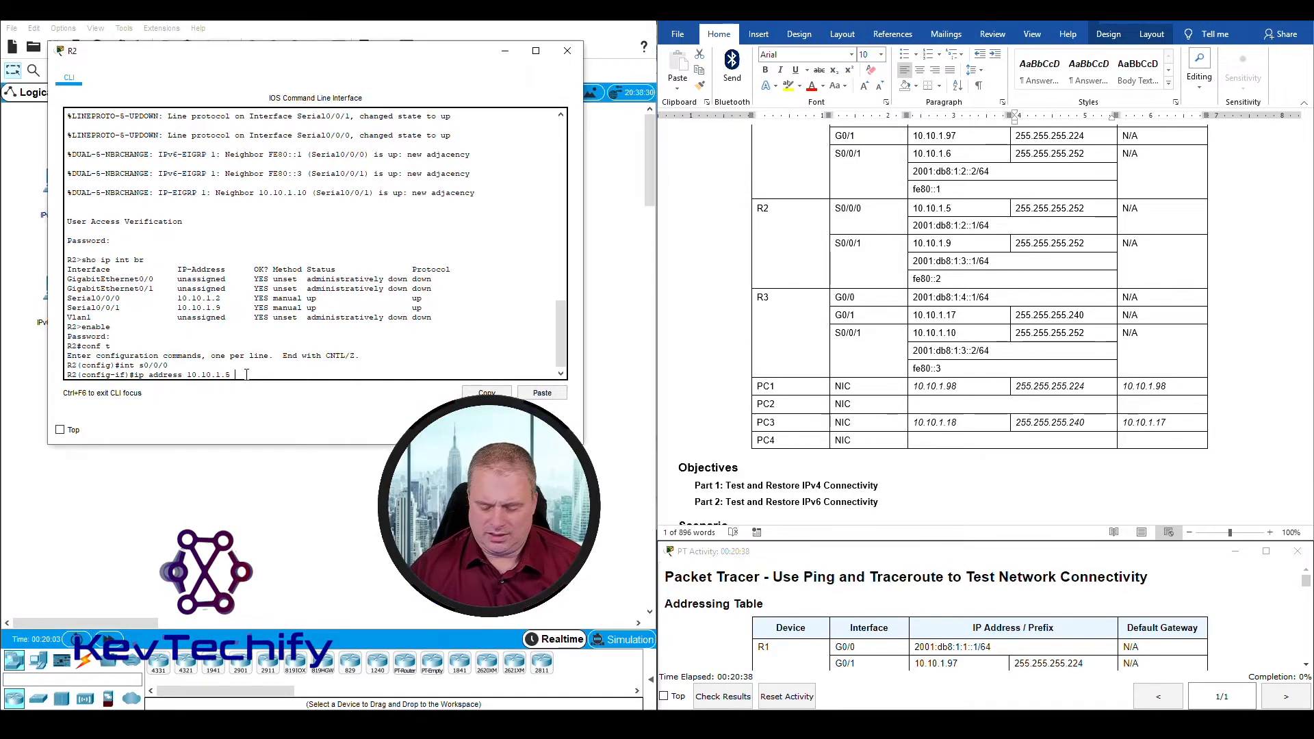
text(255.)
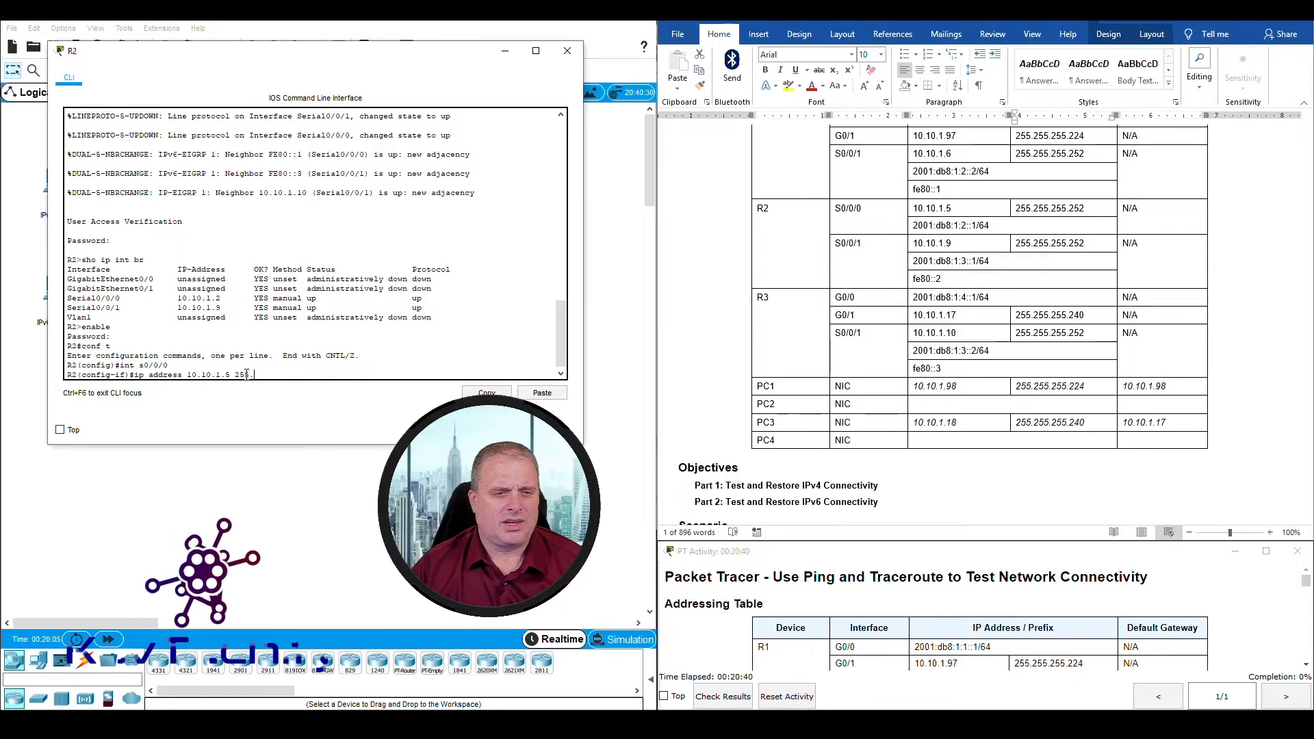
text(255.255.25)
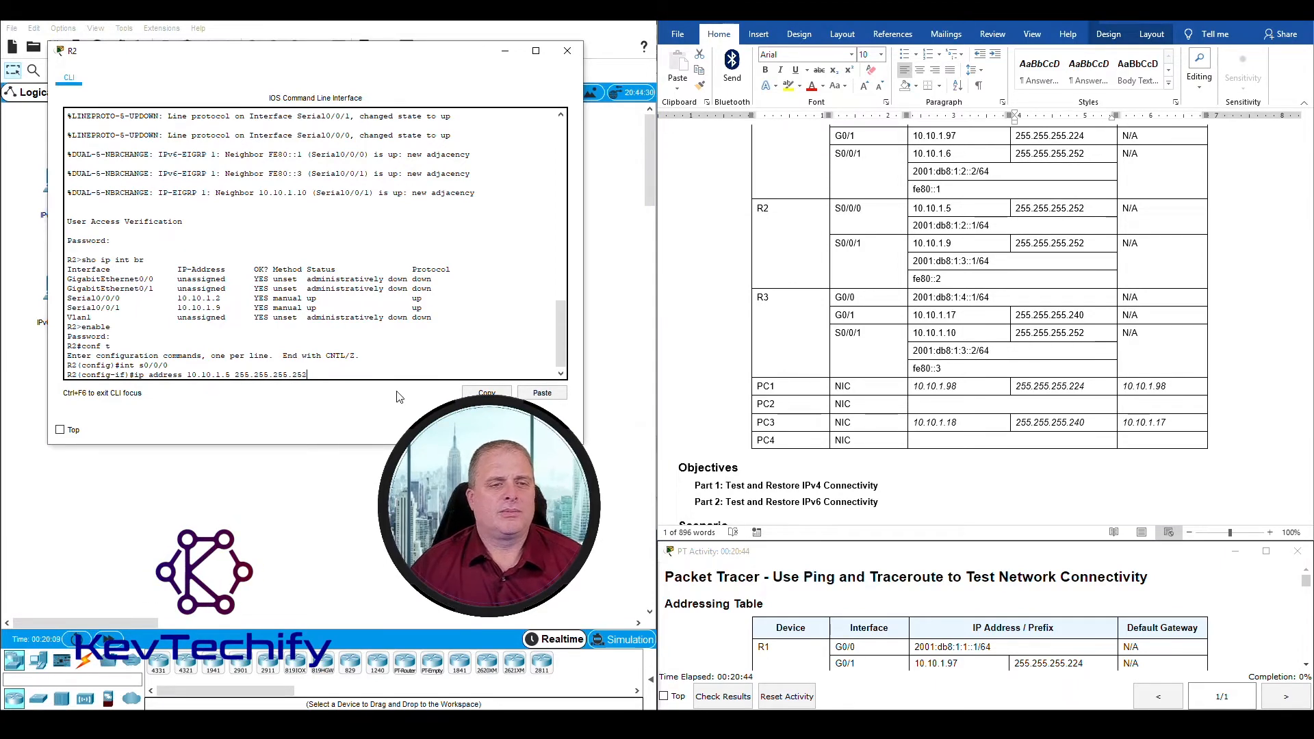
text(2)
key(Return)
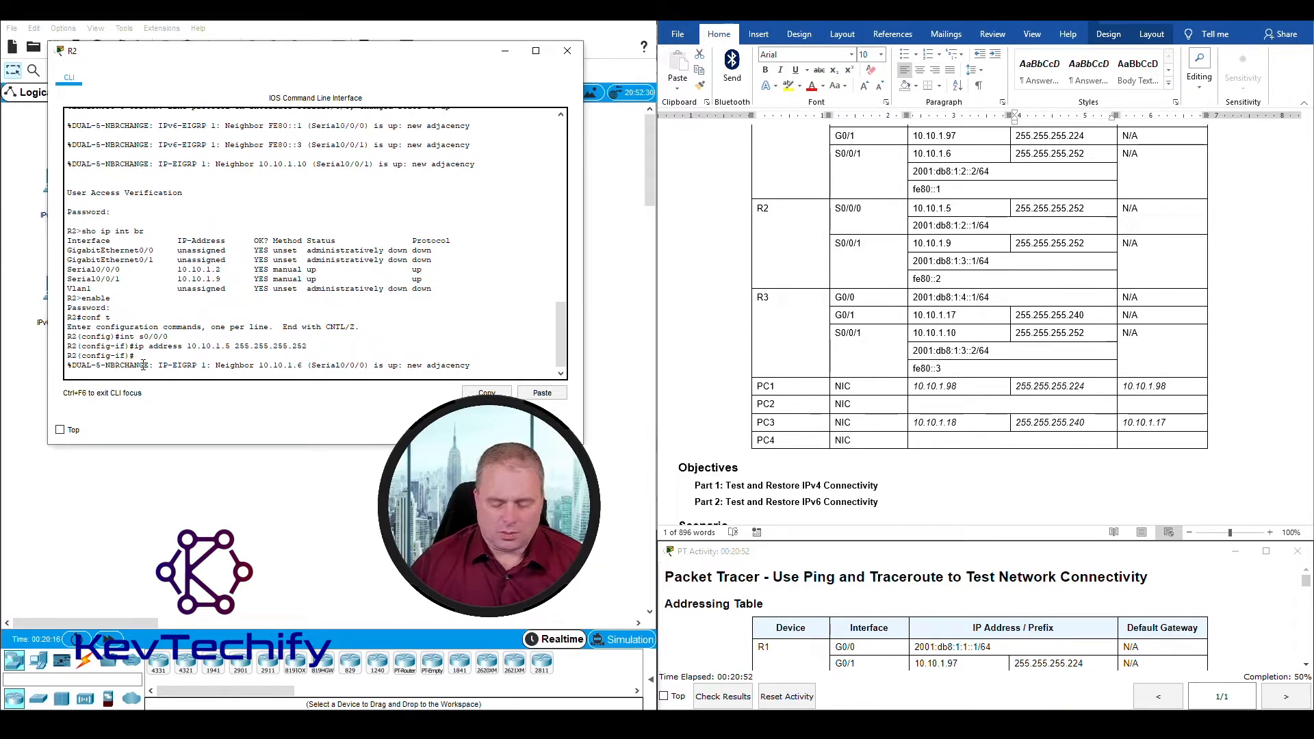
key(Return)
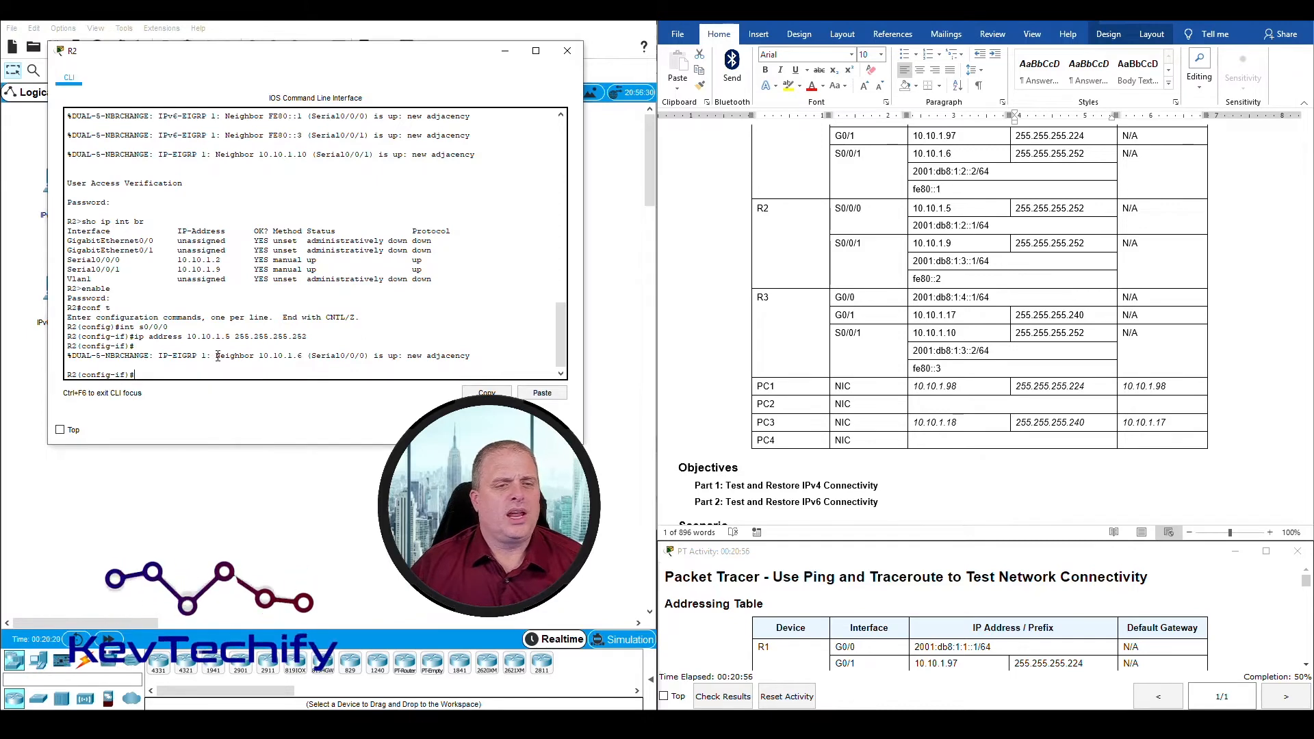
Step: Examine the EIGRP neighbor message for Serial0/0/0 in R2's command line output
drag(216, 355, 304, 356)
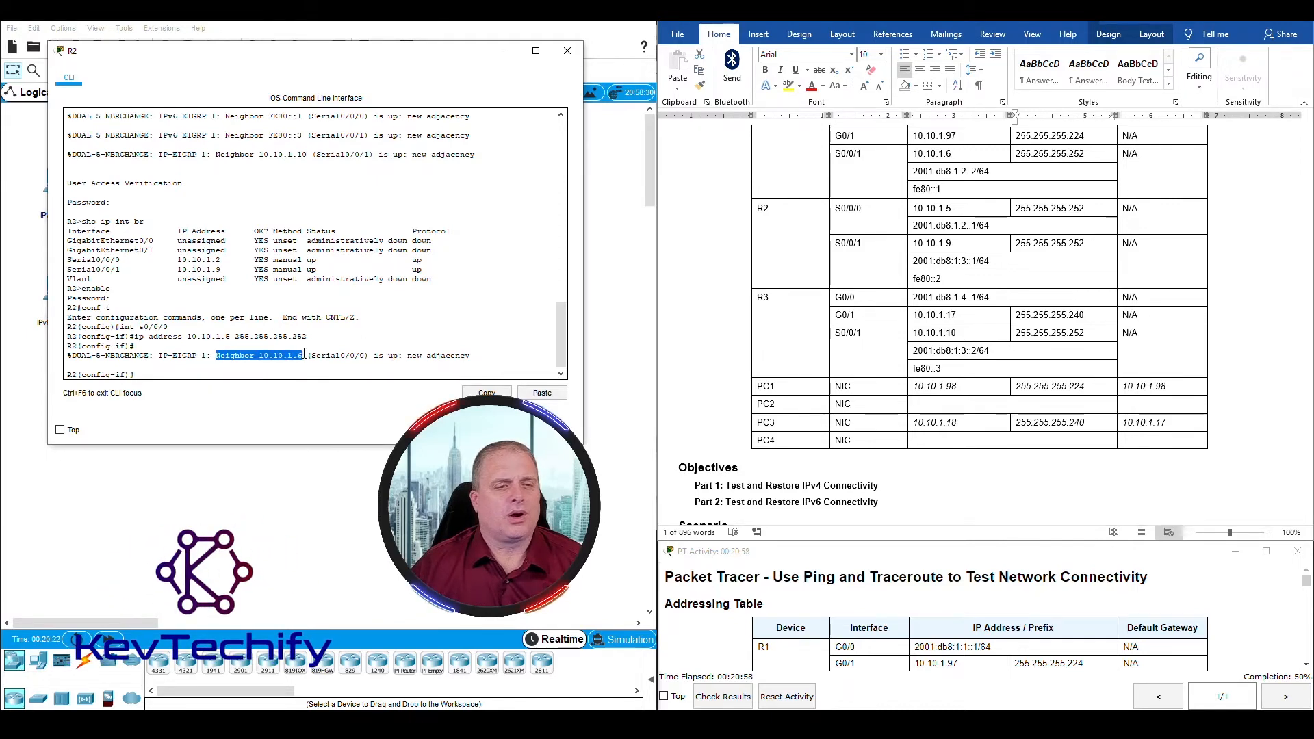
click(229, 355)
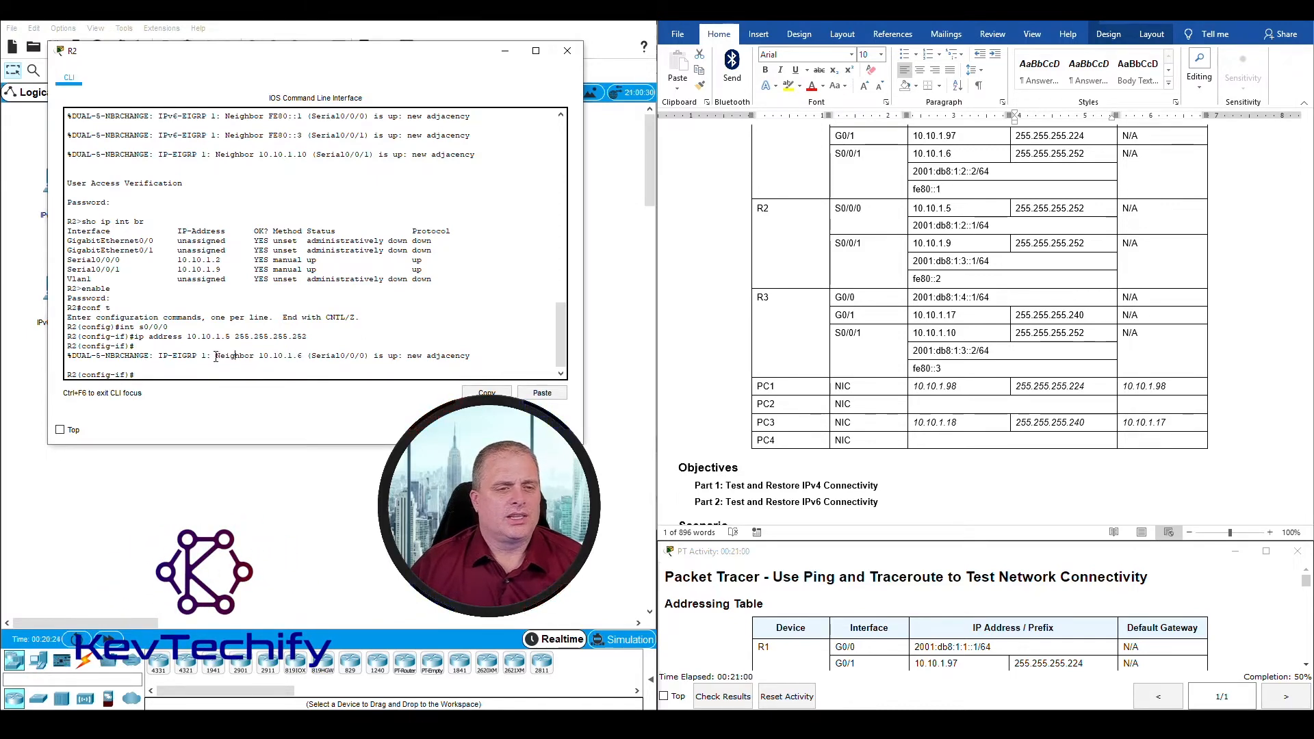
drag(216, 356, 445, 362)
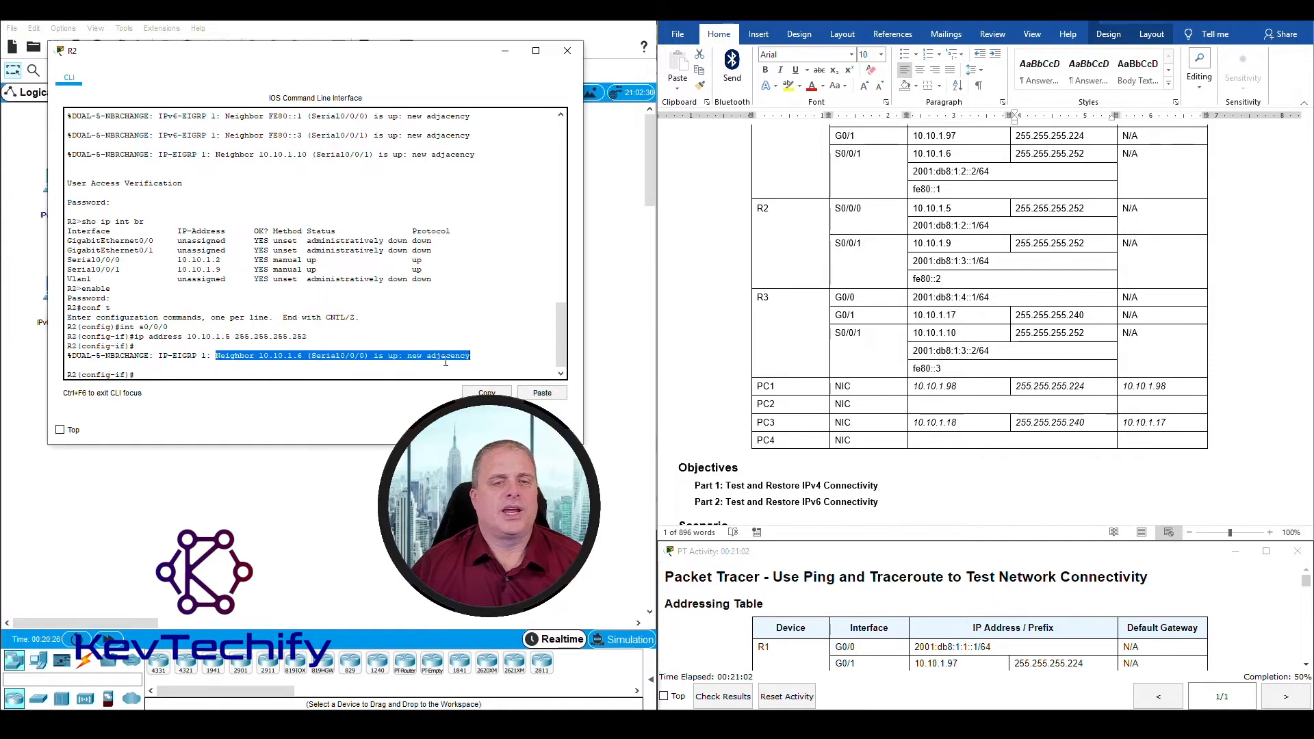
Step: Read the Step 5 instructions for verifying restored connectivity and close R2's window
click(393, 363)
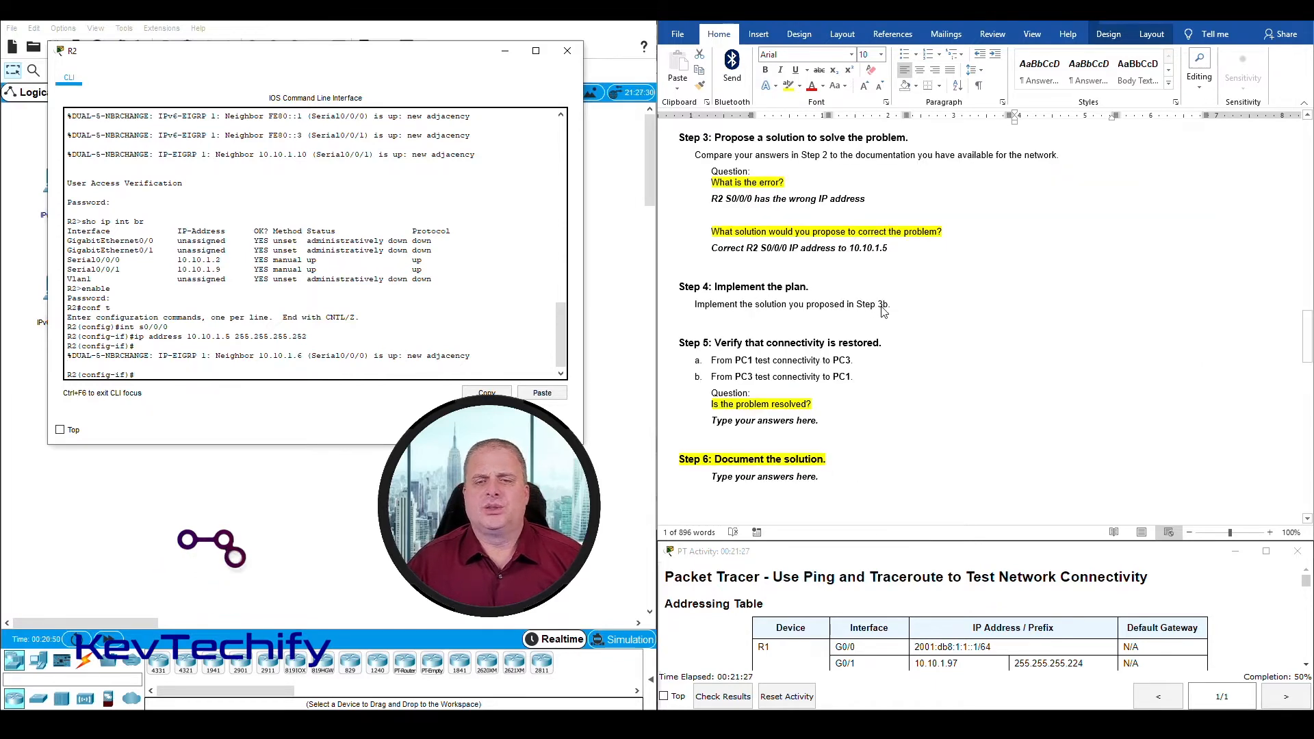
scroll(775, 360, down, 2)
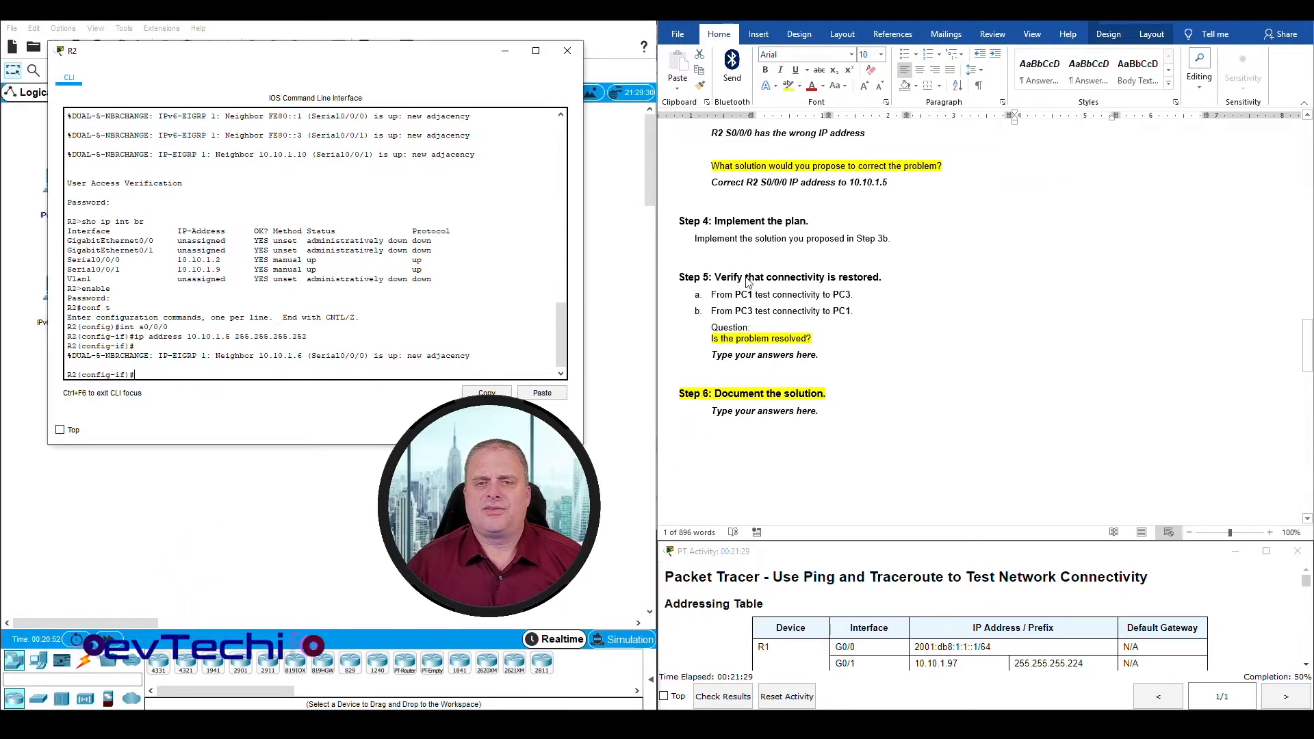
scroll(863, 284, down, 4)
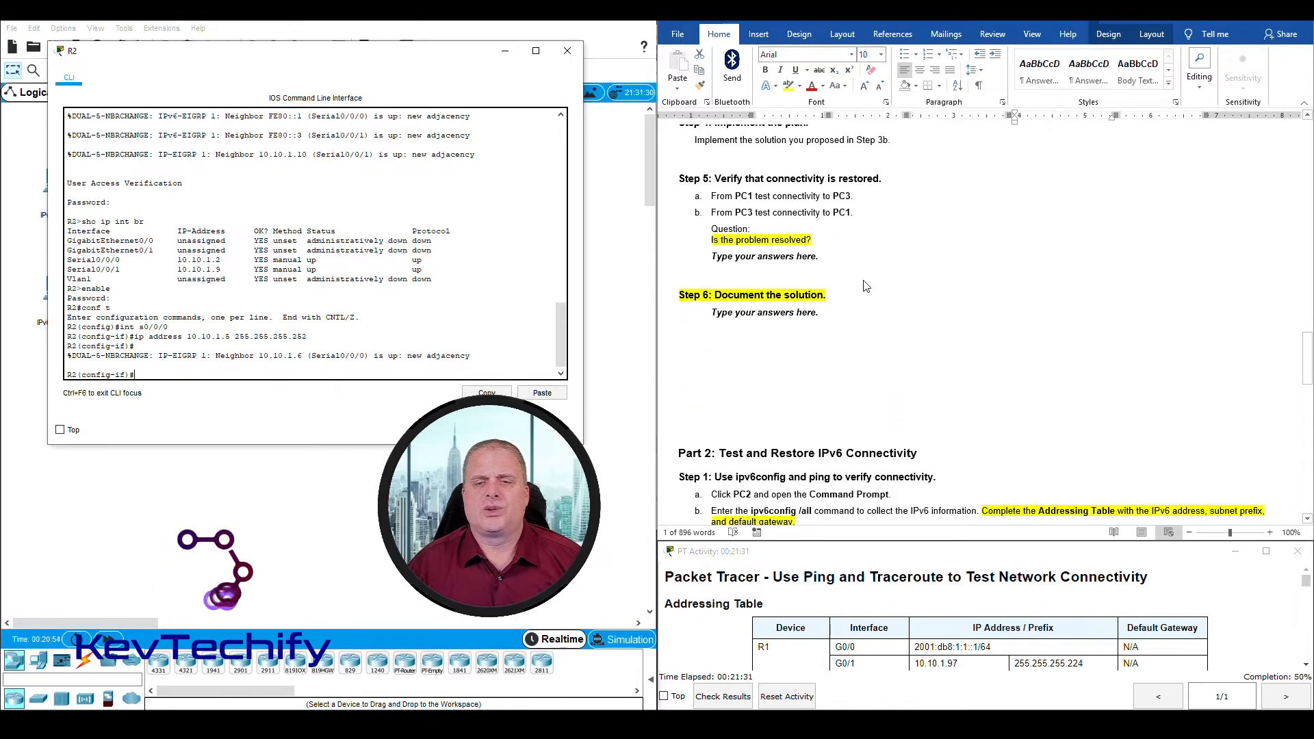
scroll(864, 285, up, 4)
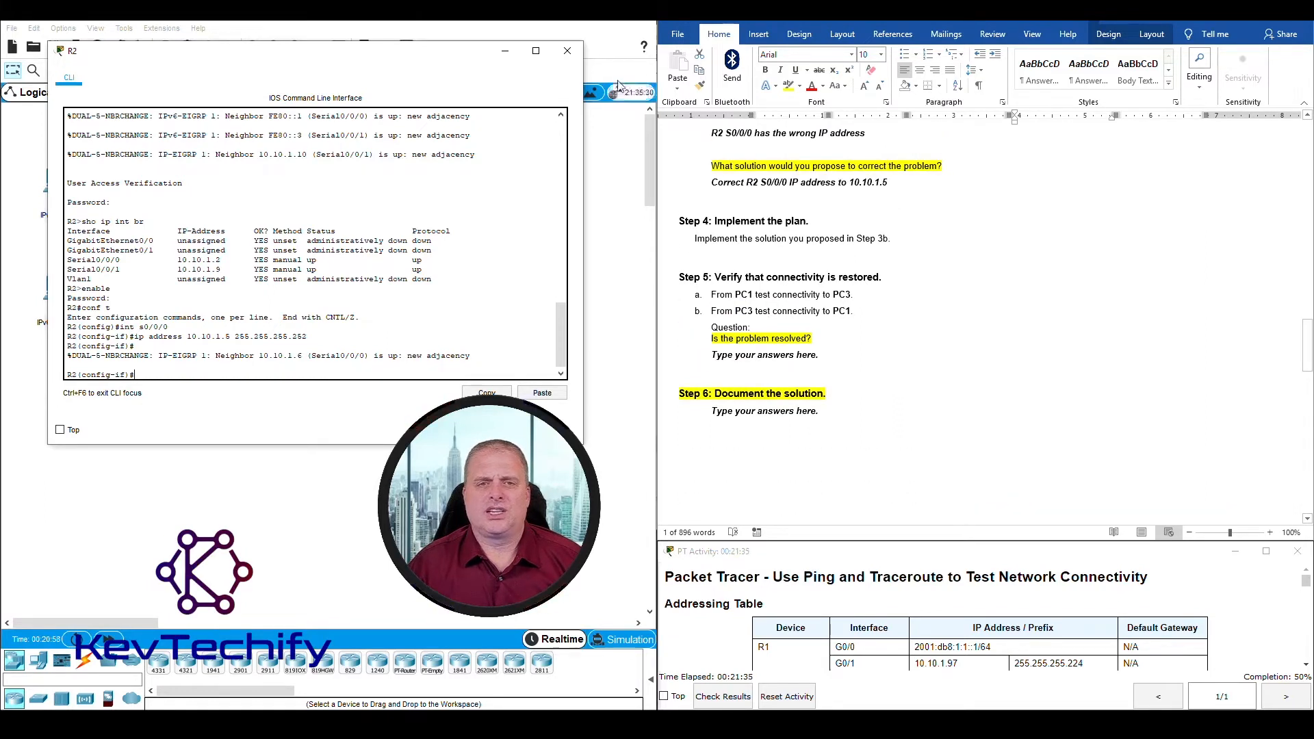
click(567, 50)
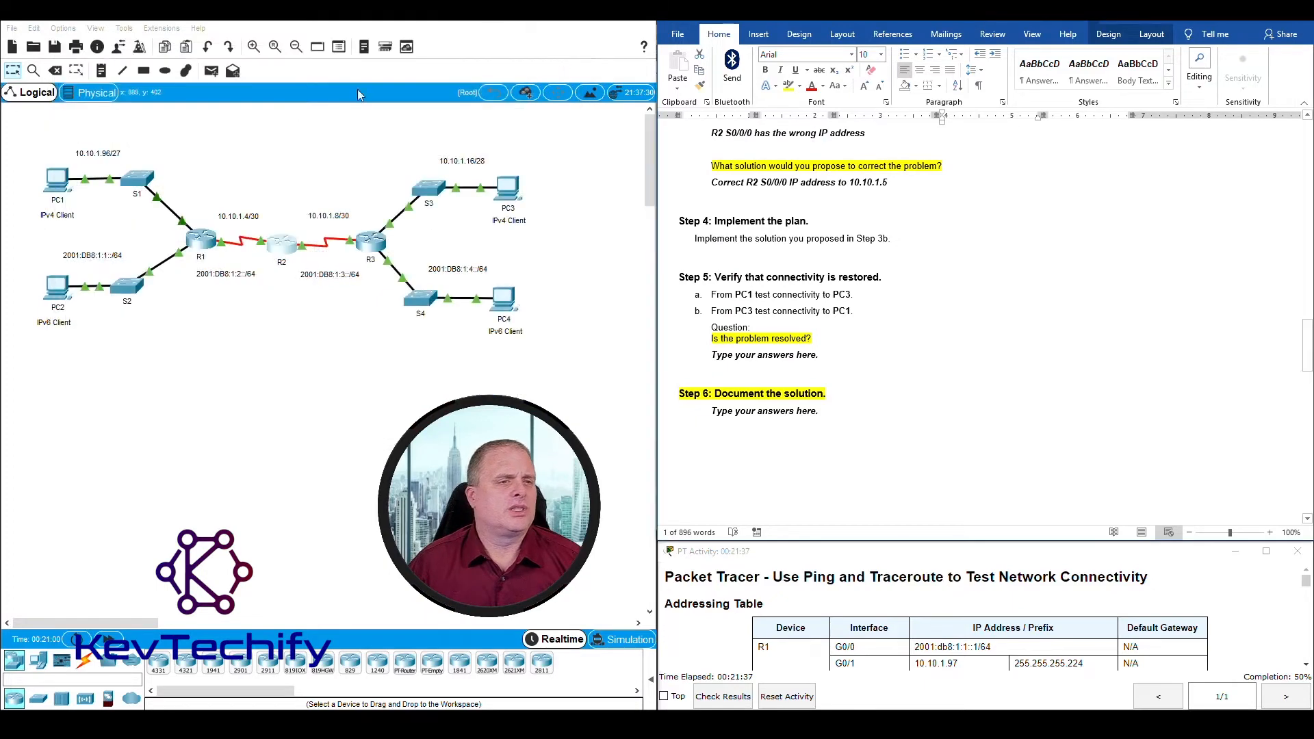
Step: Open PC1's Command Prompt and begin a ping command at a fresh prompt
click(63, 184)
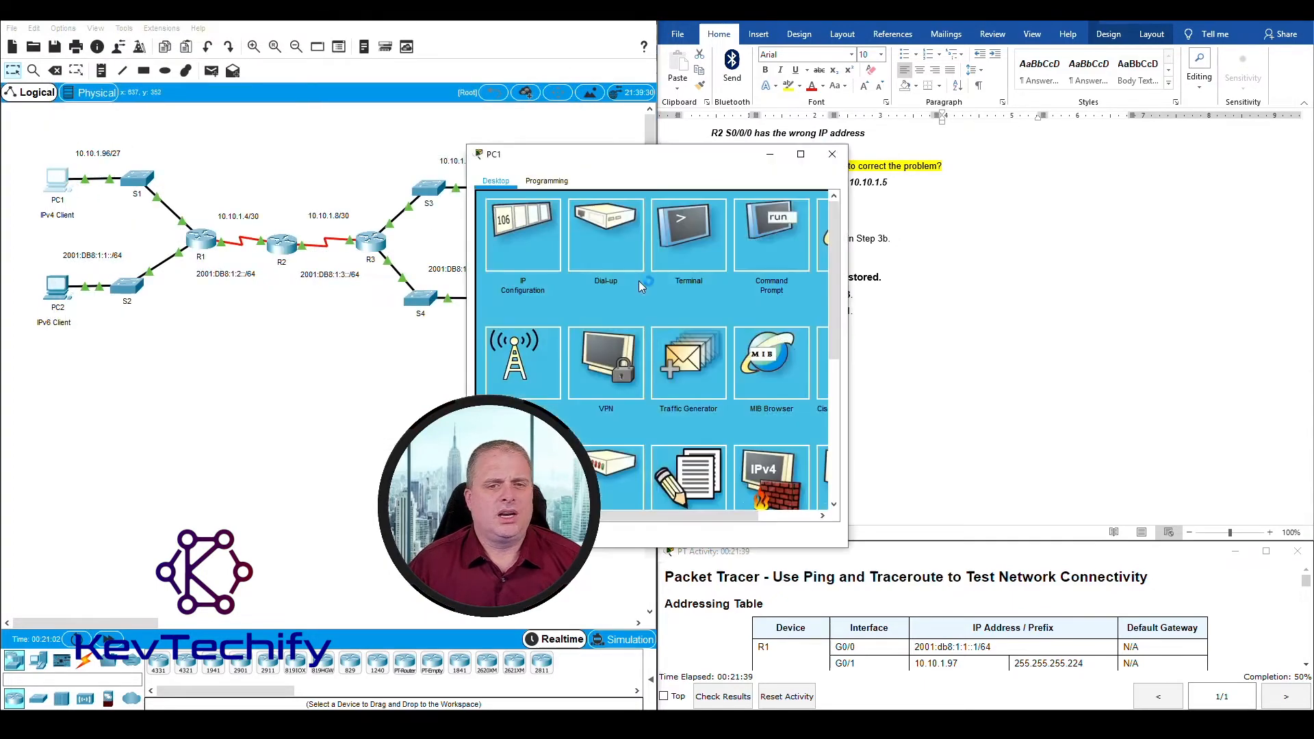
drag(728, 156, 285, 27)
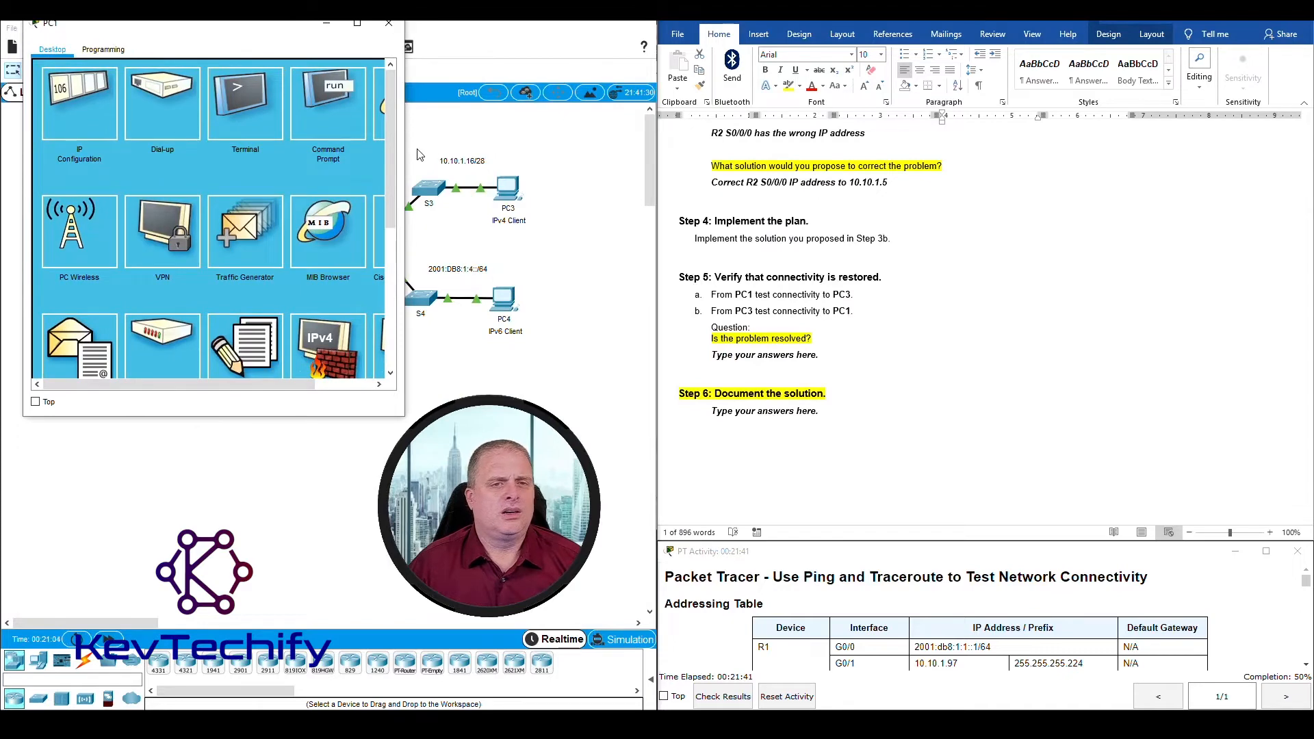
click(327, 112)
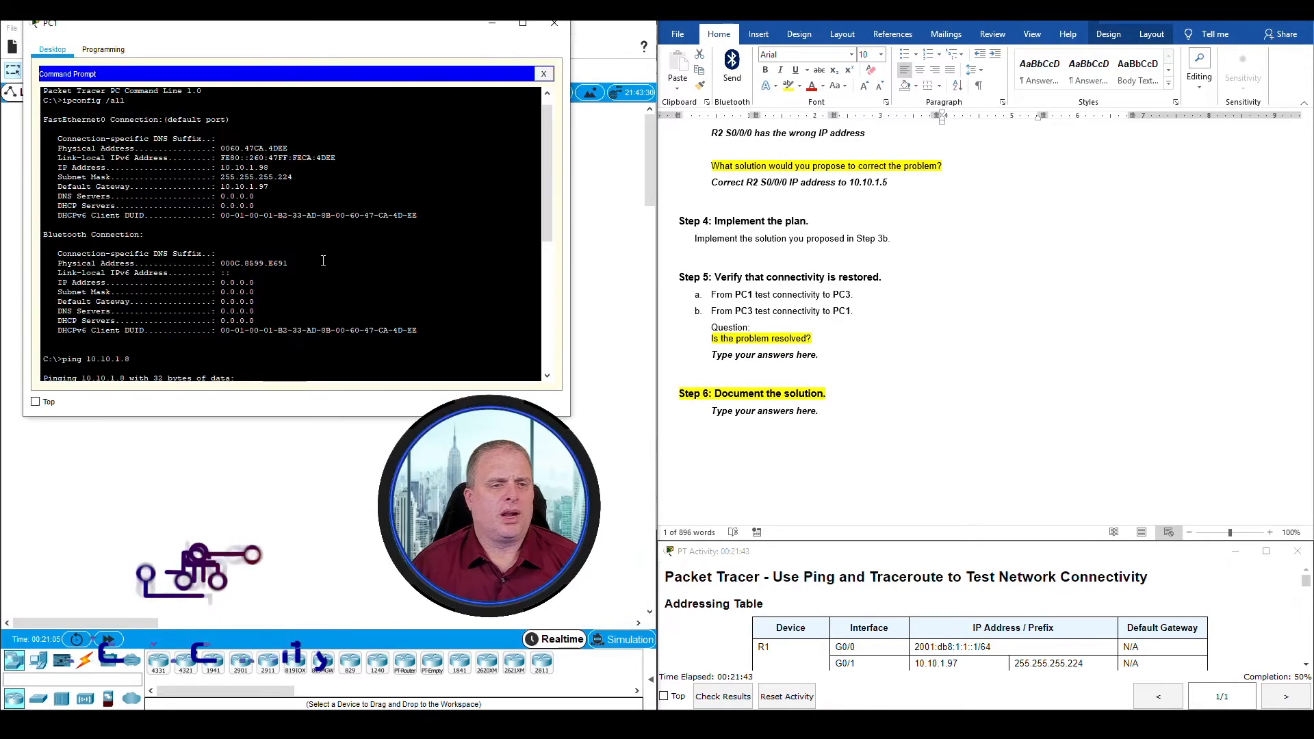
key(Return)
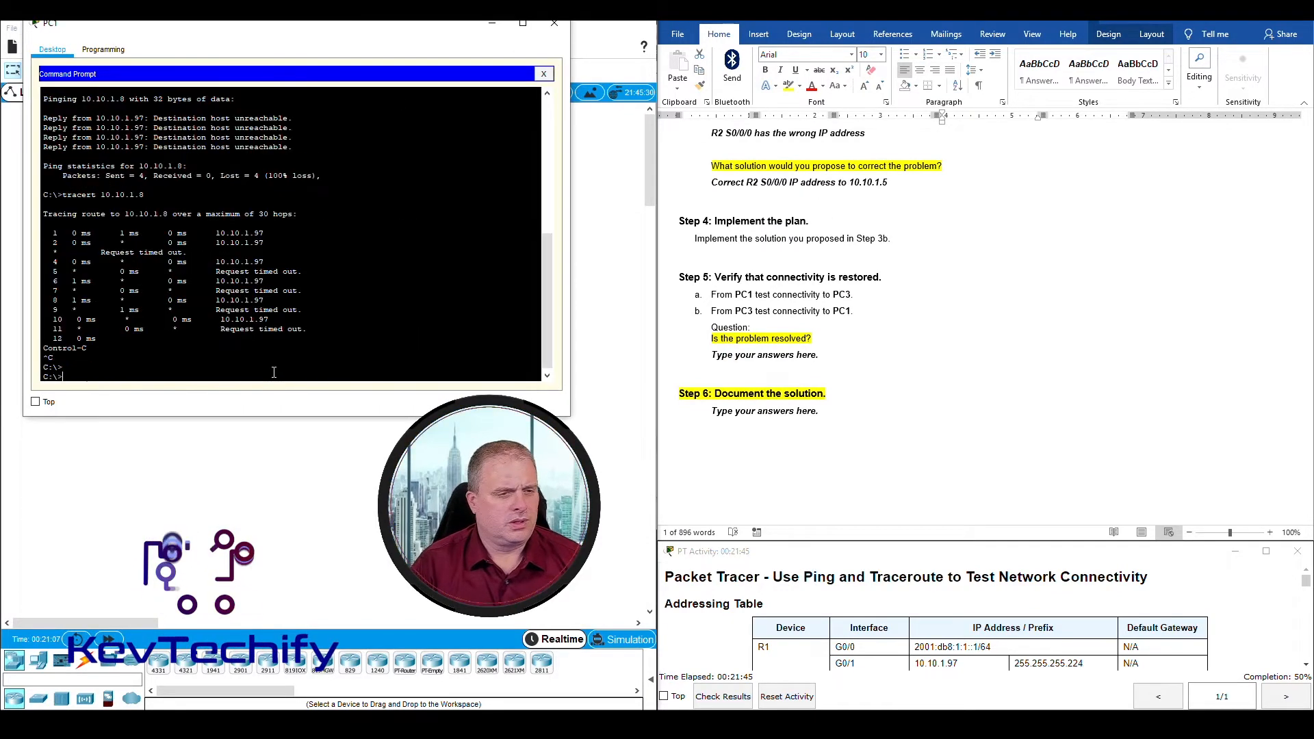
key(Return)
key(Return)
text(pi)
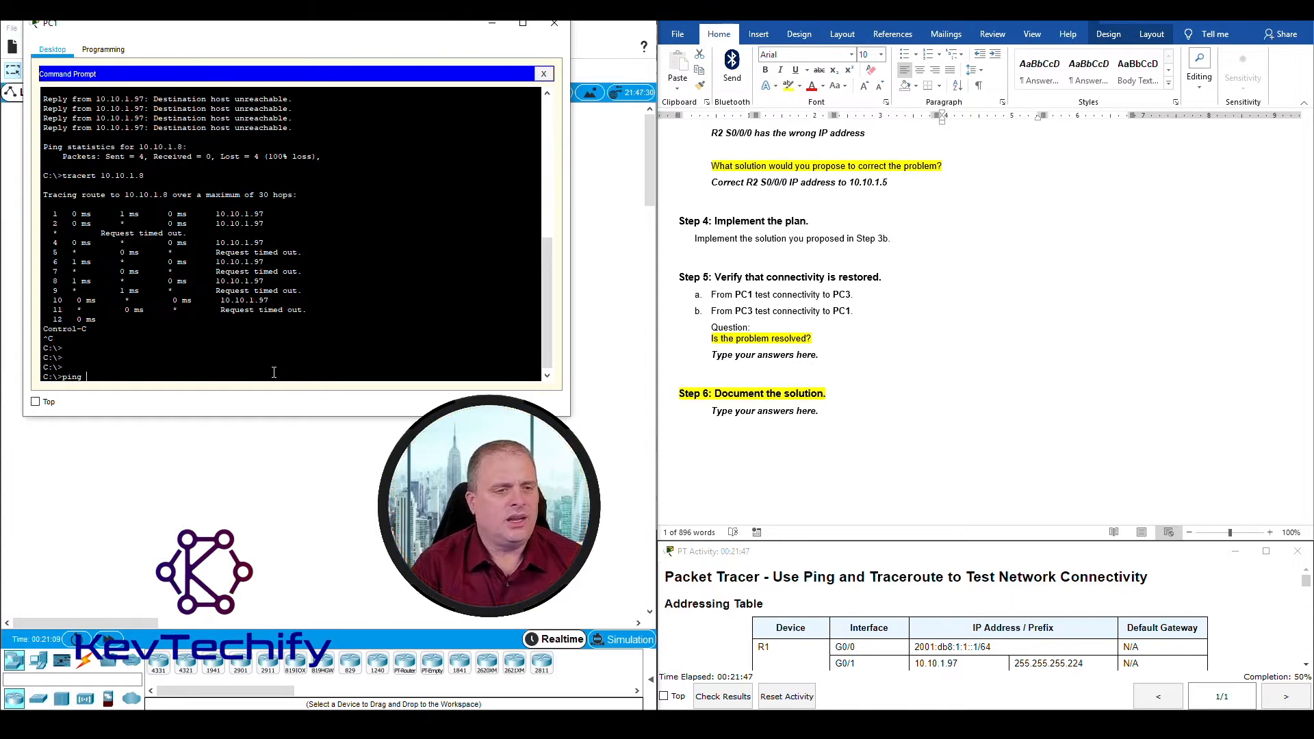
text(ng)
Step: Look up PC3's IPv4 address in the Addressing Table and ping 10.10.1.18 from PC1
scroll(1080, 381, up, 15)
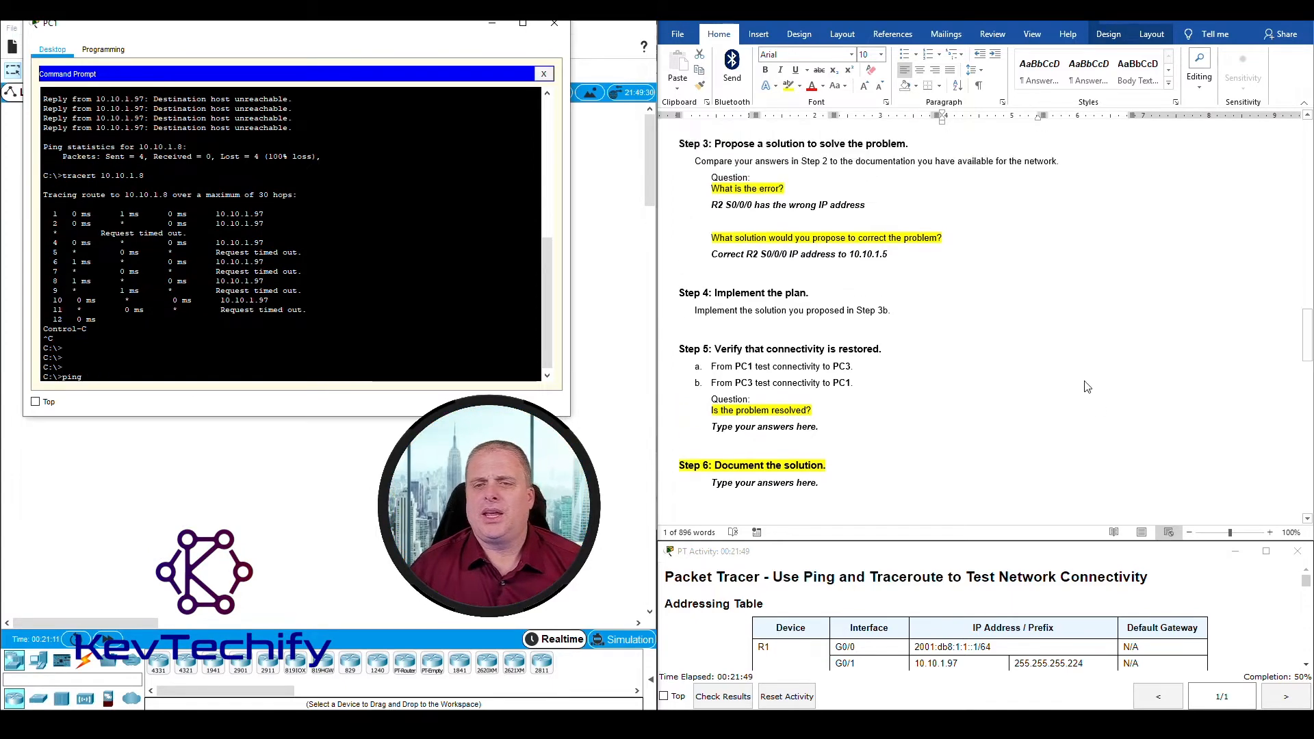
scroll(1080, 381, up, 15)
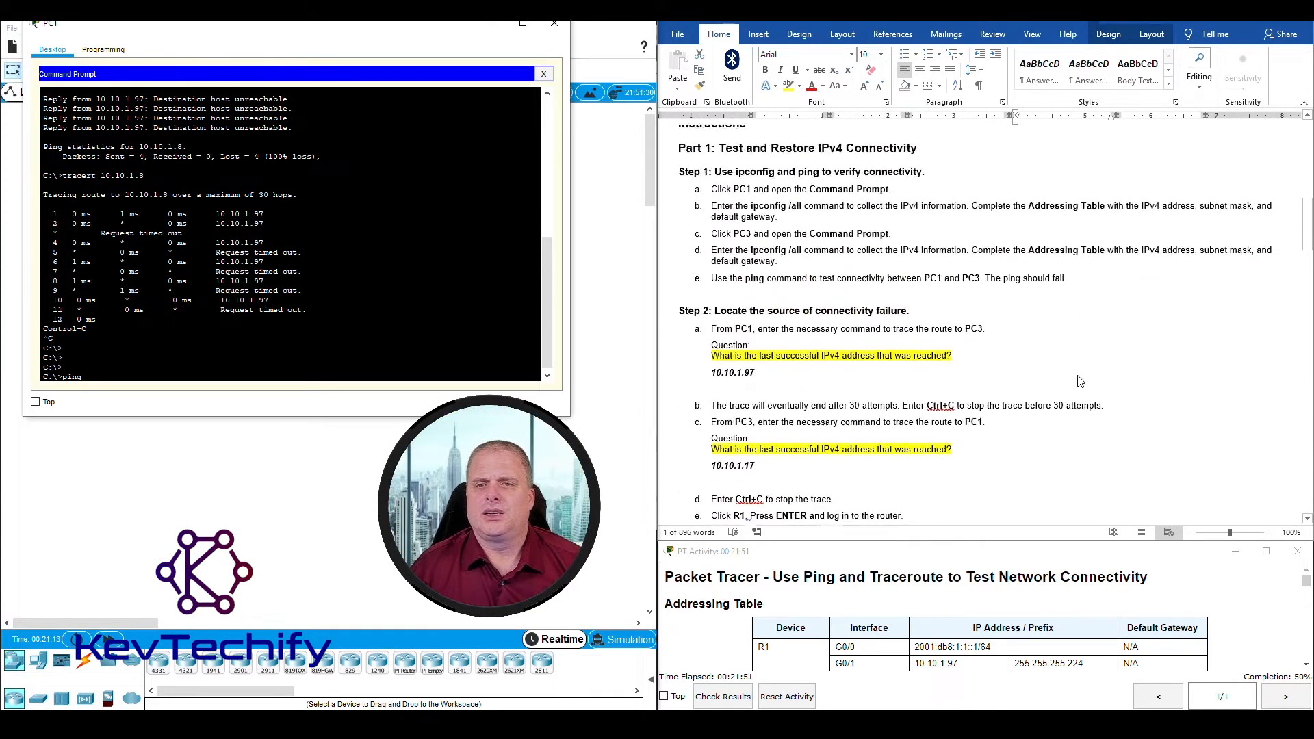
click(916, 228)
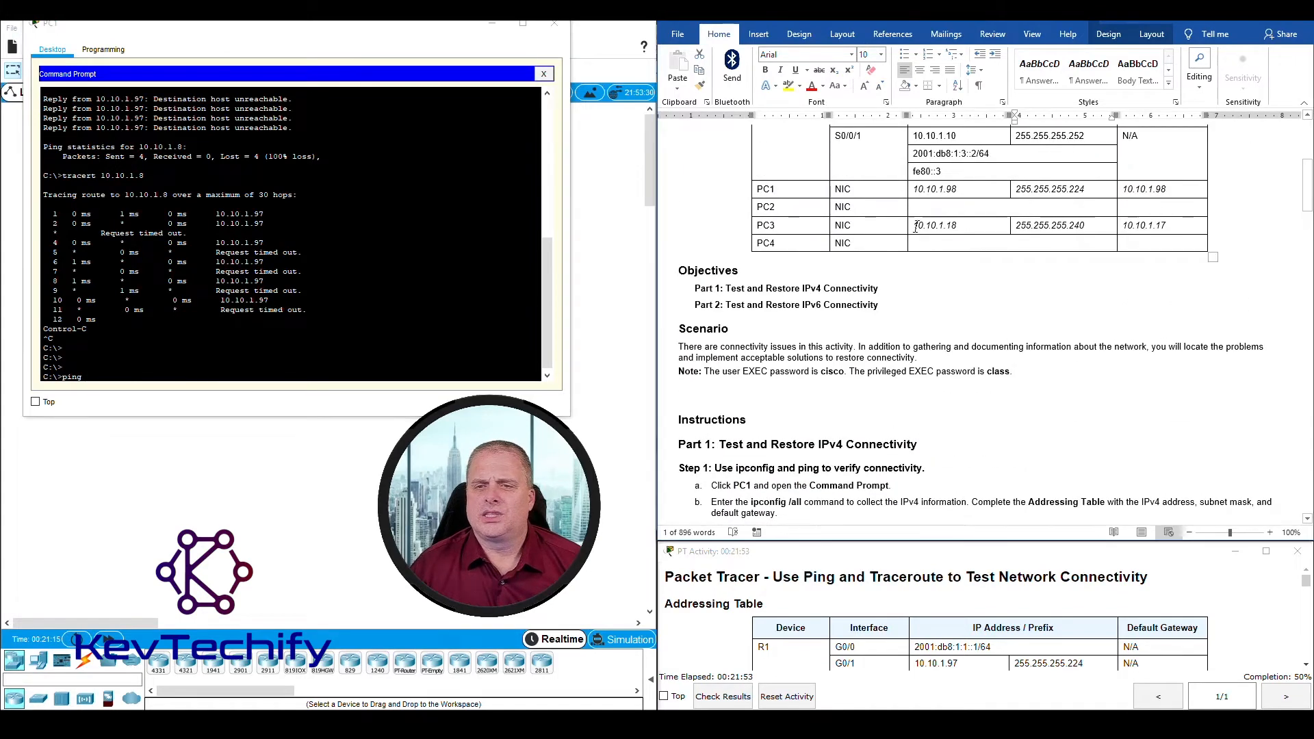
click(963, 223)
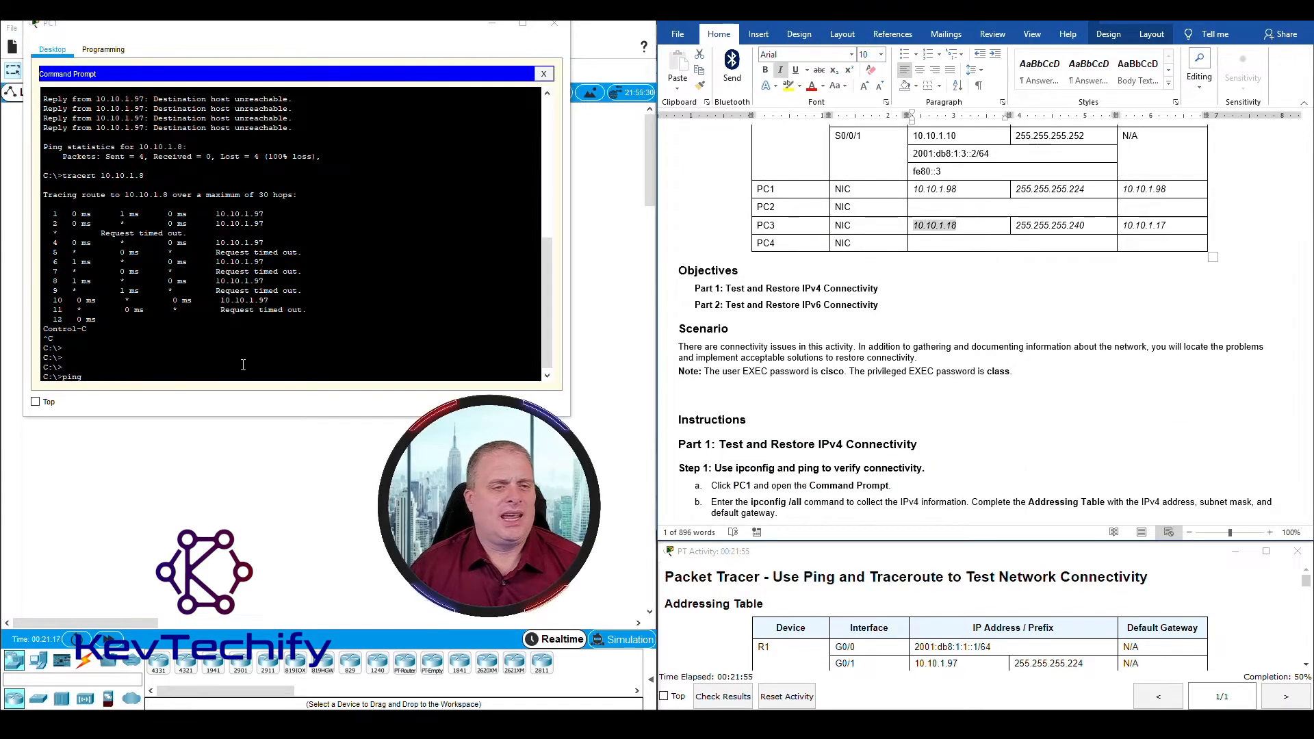
click(211, 376)
text(ping 10.10.1.1)
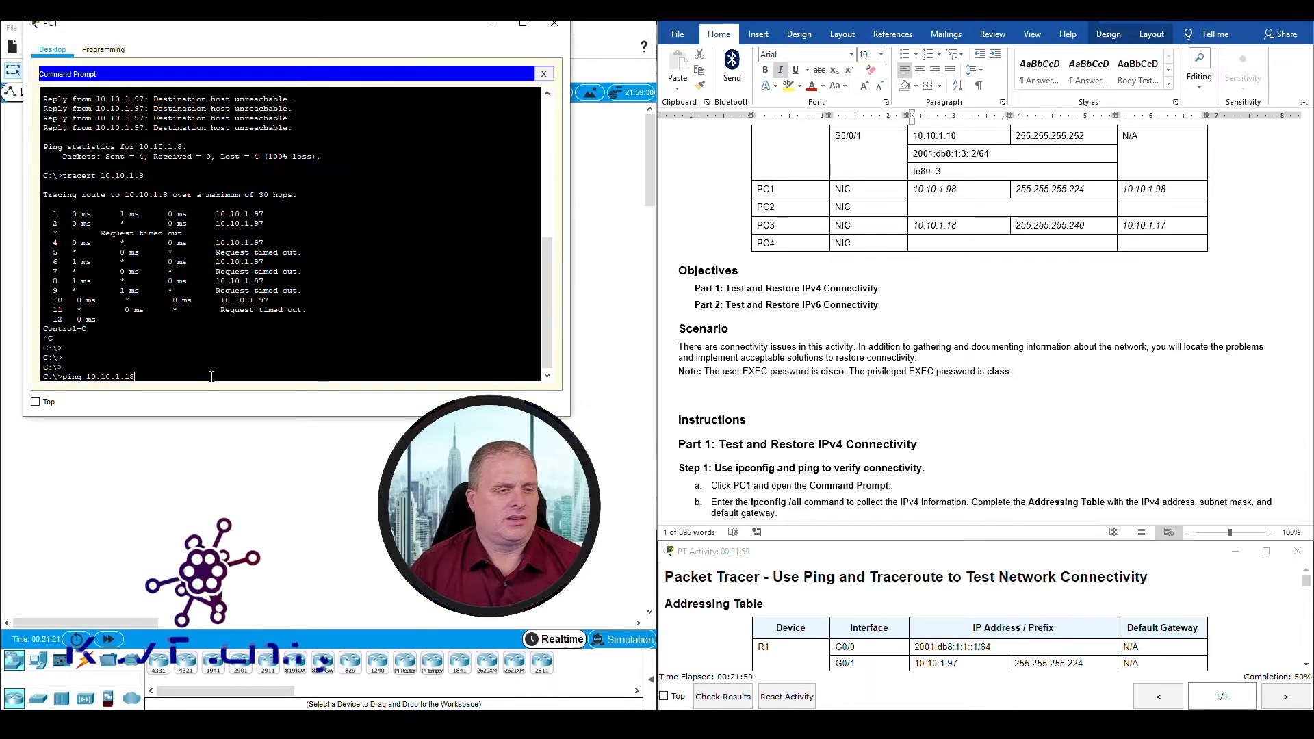
text(8)
key(Return)
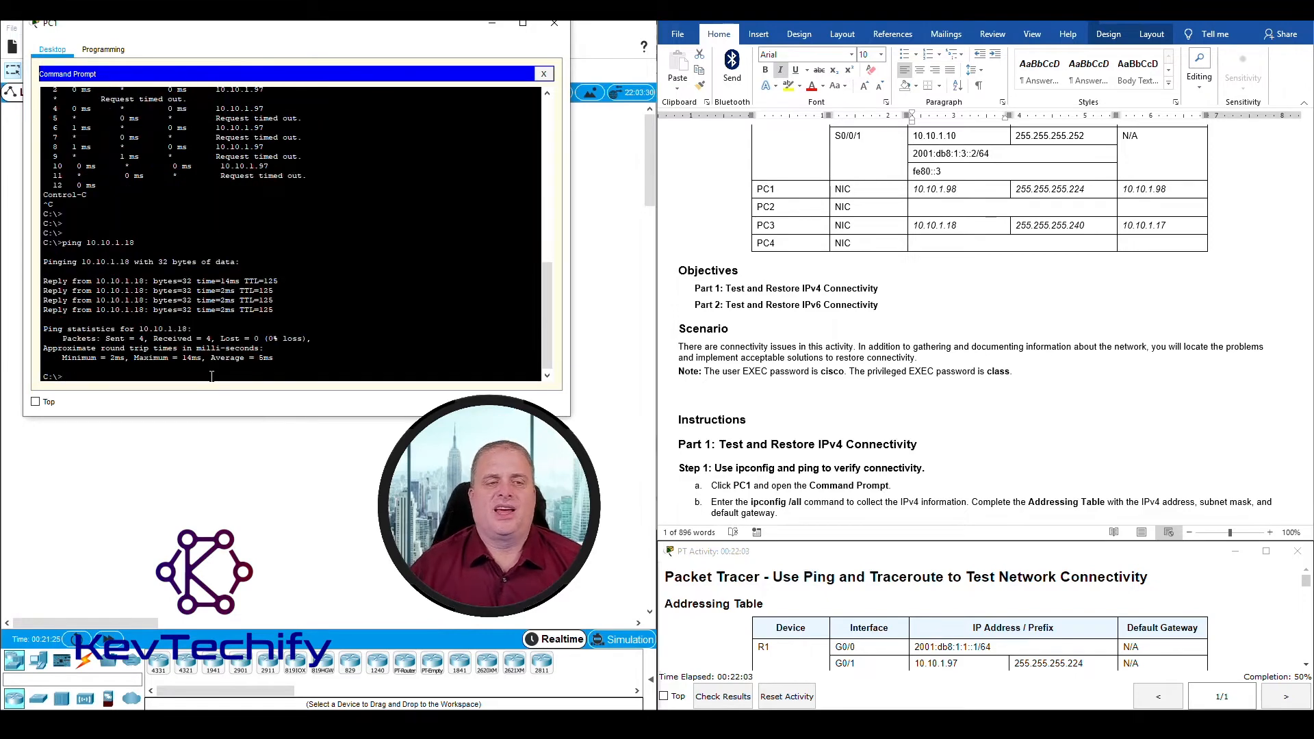
Step: Return to the Step 5 instructions, then open PC3's Command Prompt in a widened window and begin a ping command
scroll(211, 377, up, 2)
scroll(895, 335, down, 15)
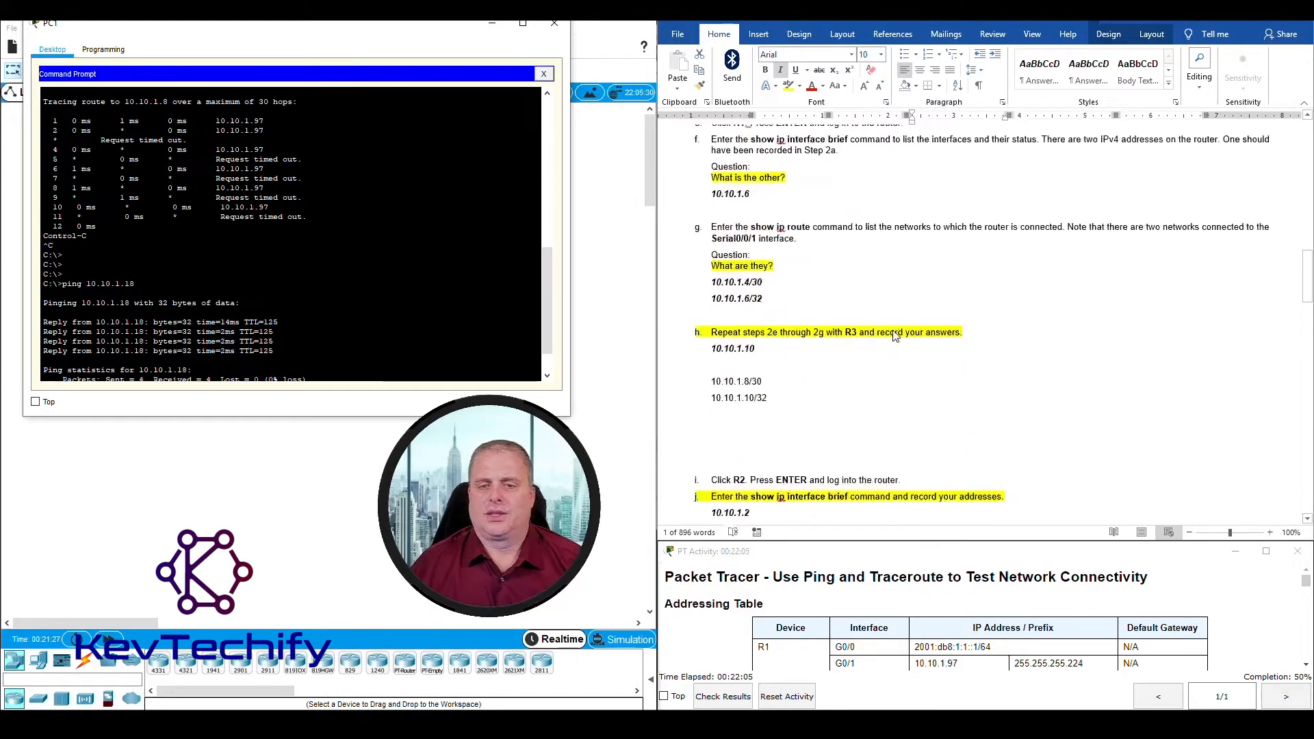
scroll(895, 335, down, 20)
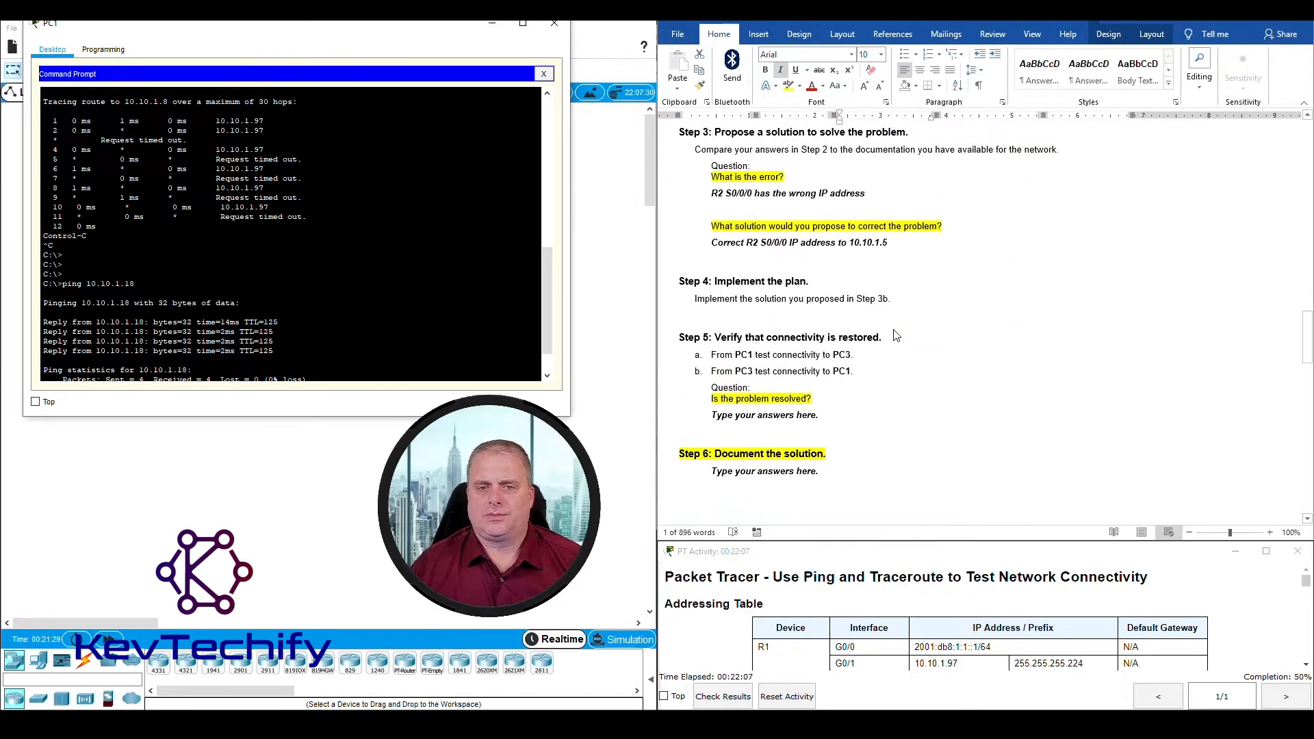
scroll(895, 334, up, 1)
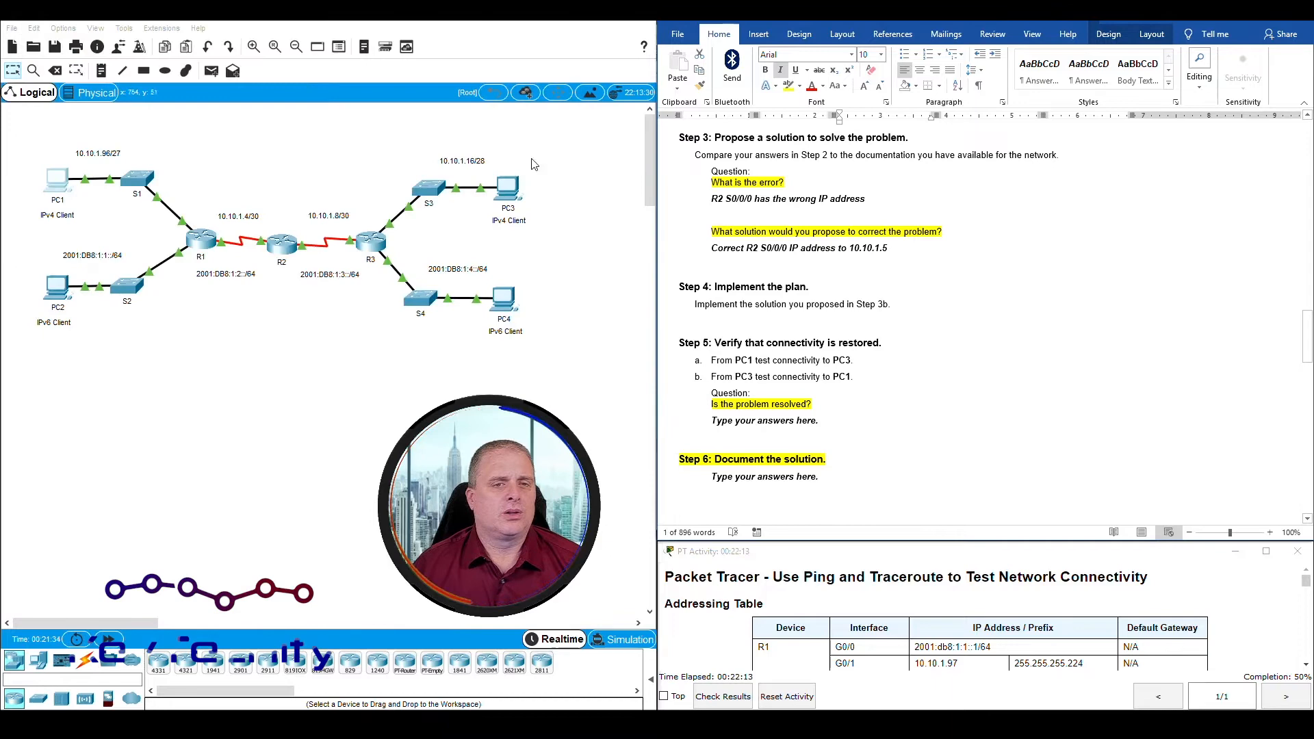
click(507, 187)
drag(597, 151, 196, 32)
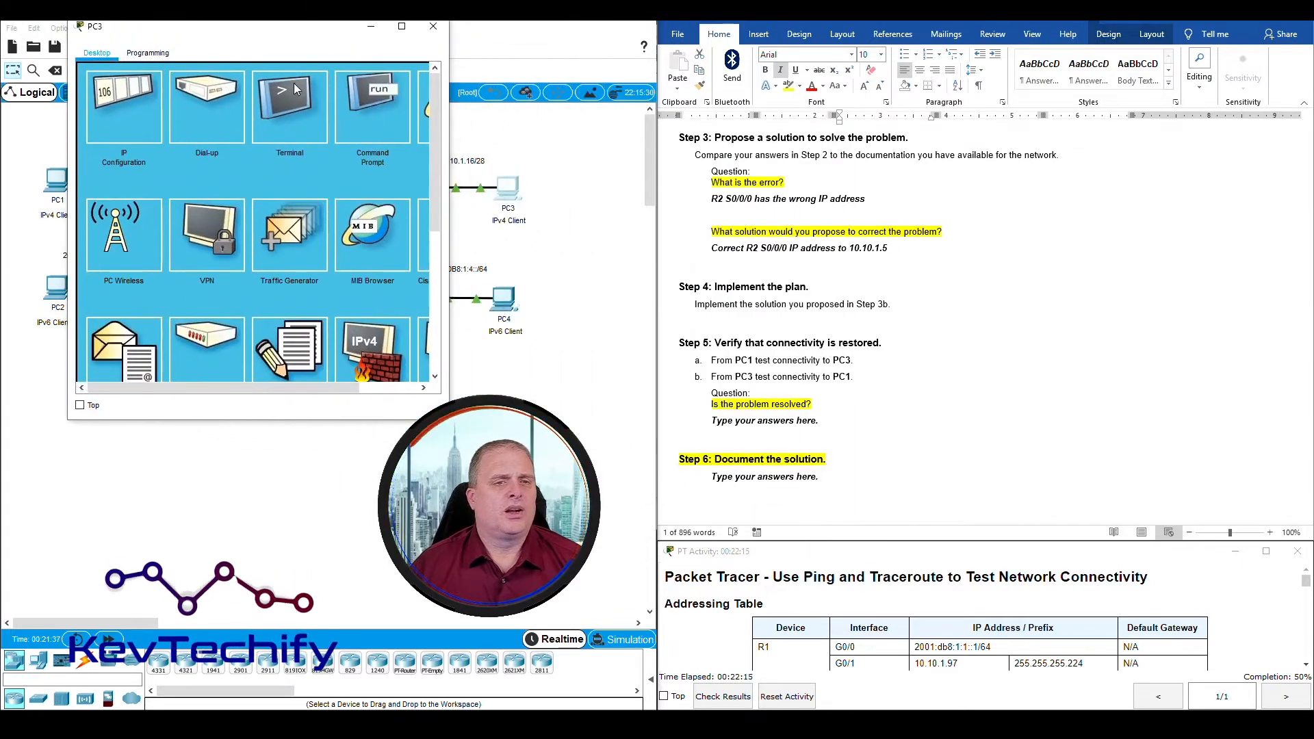
click(388, 118)
drag(450, 144, 578, 147)
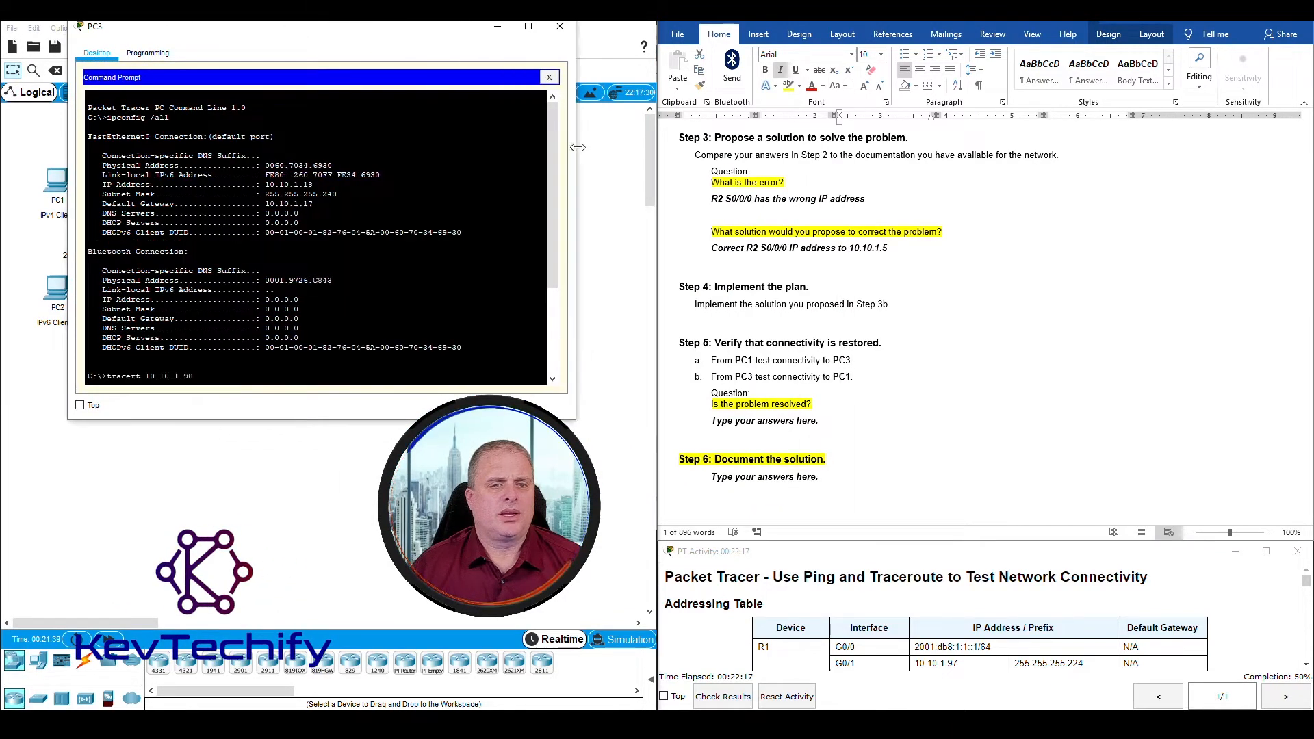
key(Return)
key(Return)
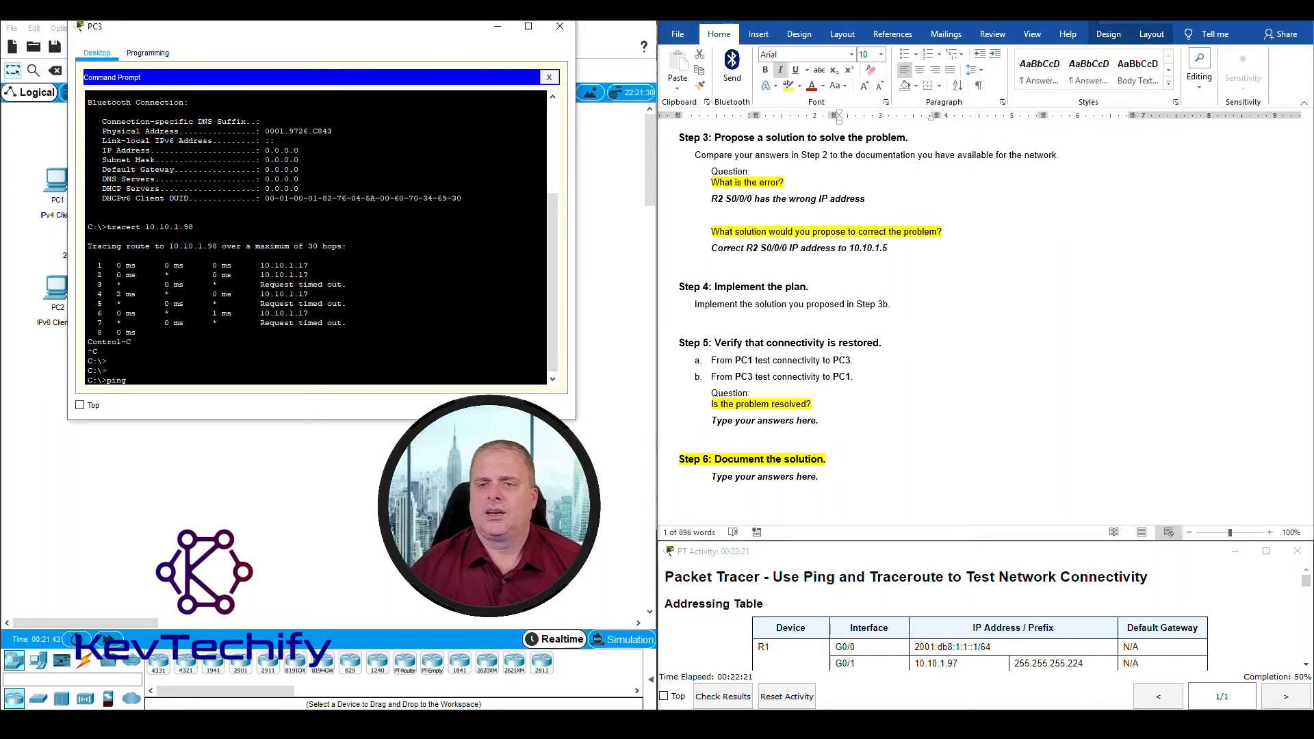
Step: Look up PC1's IPv4 address in the Addressing Table and ping 10.10.1.98 from PC3
click(1211, 273)
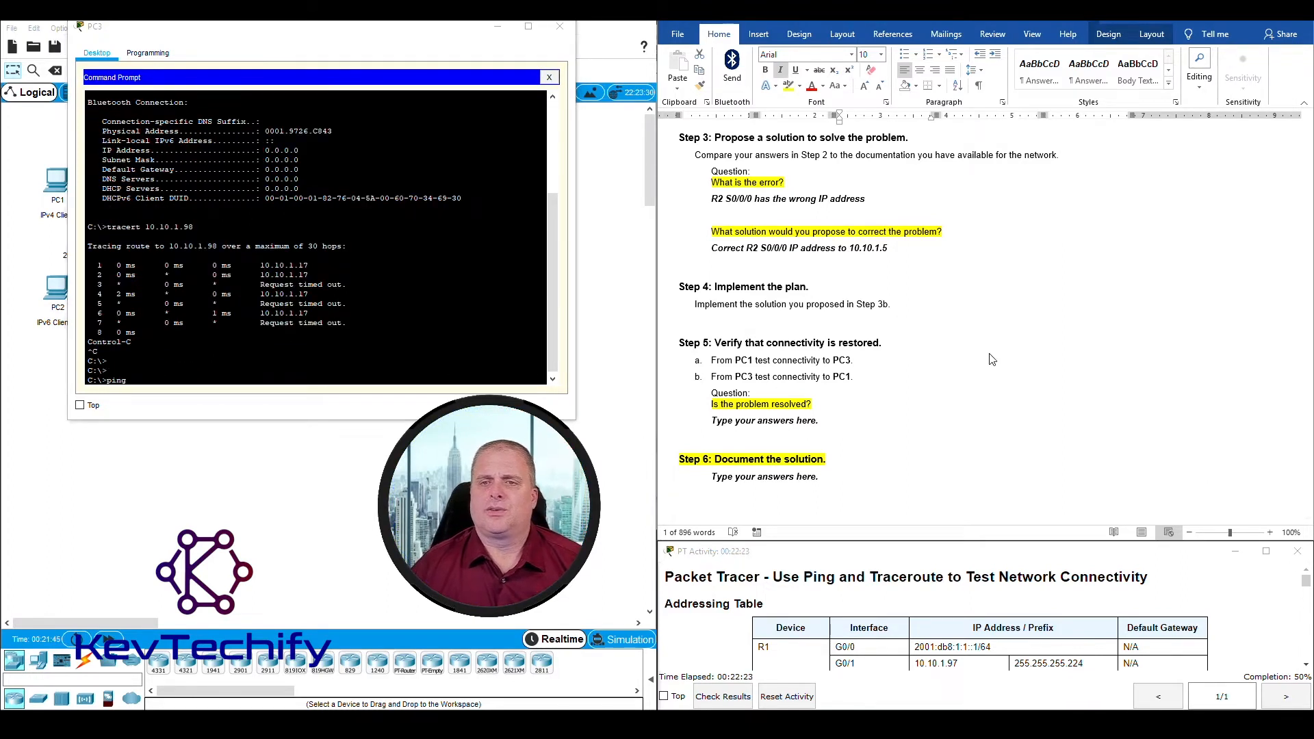
scroll(992, 357, up, 20)
scroll(1009, 268, up, 3)
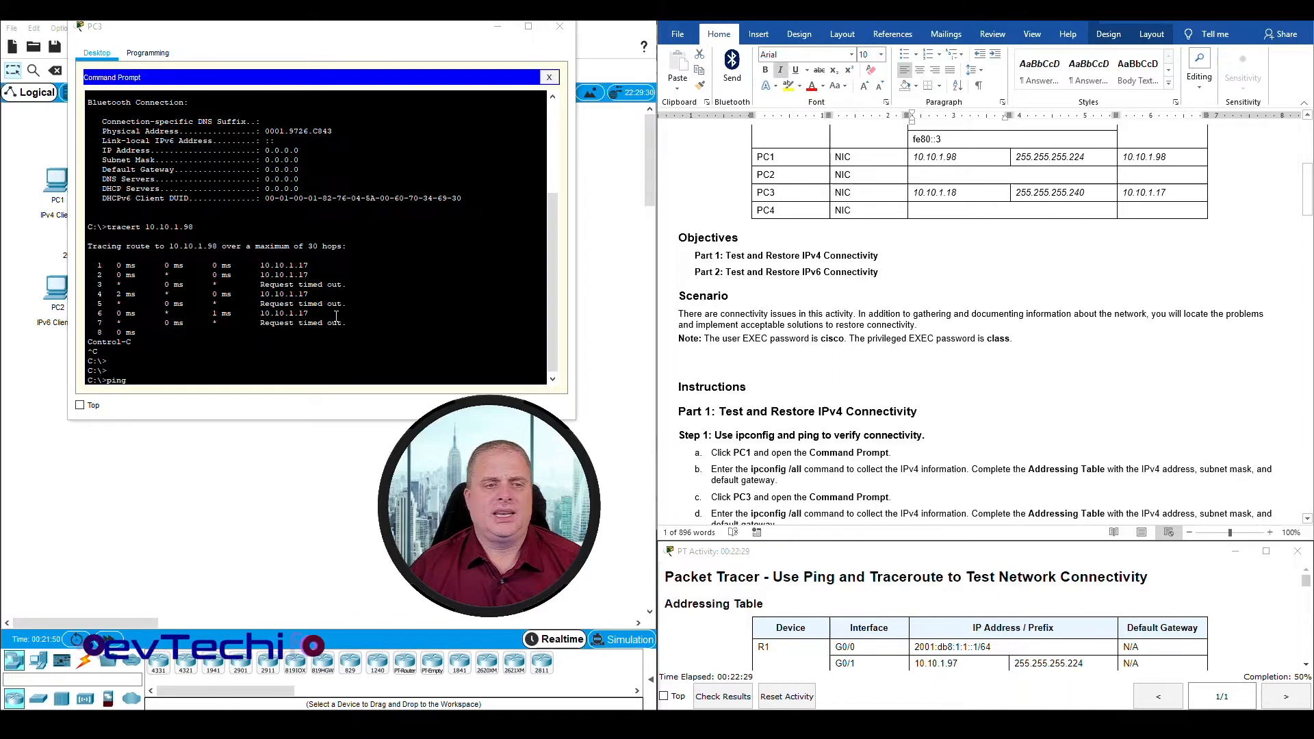
click(227, 379)
text(10.10.)
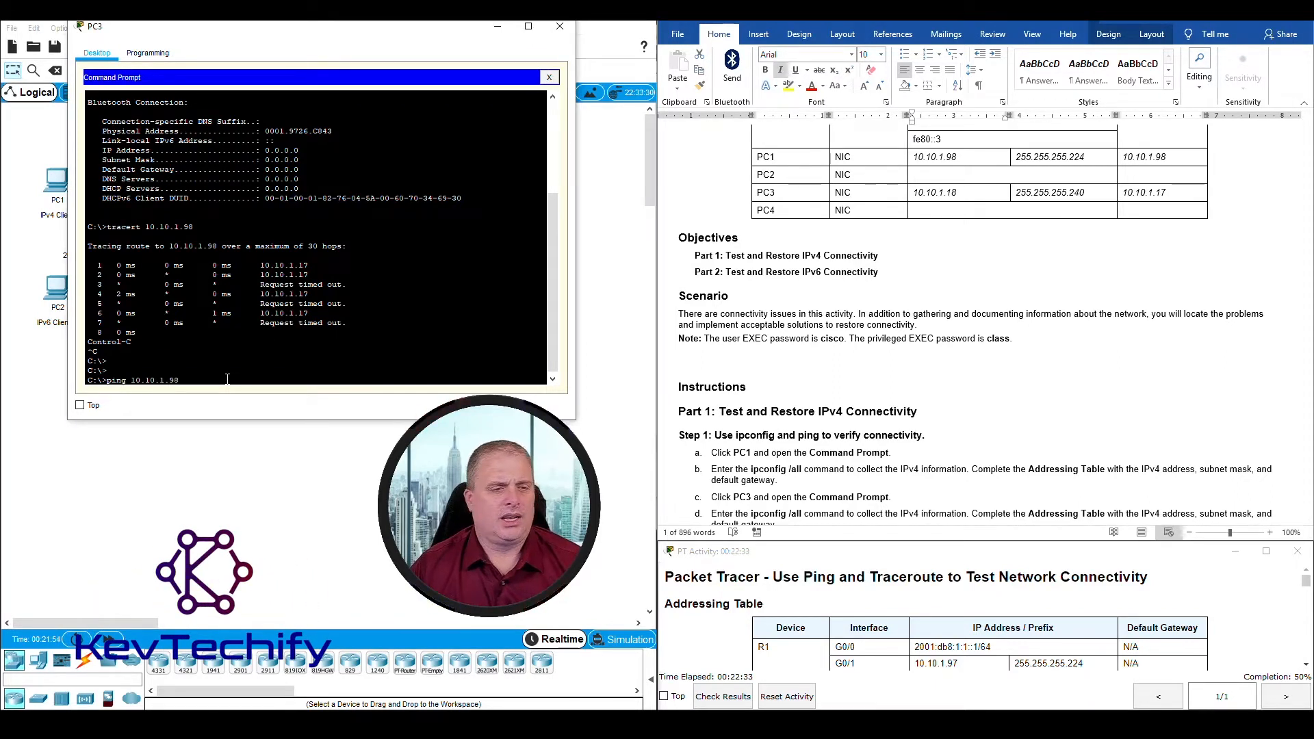
text(1.98)
key(Return)
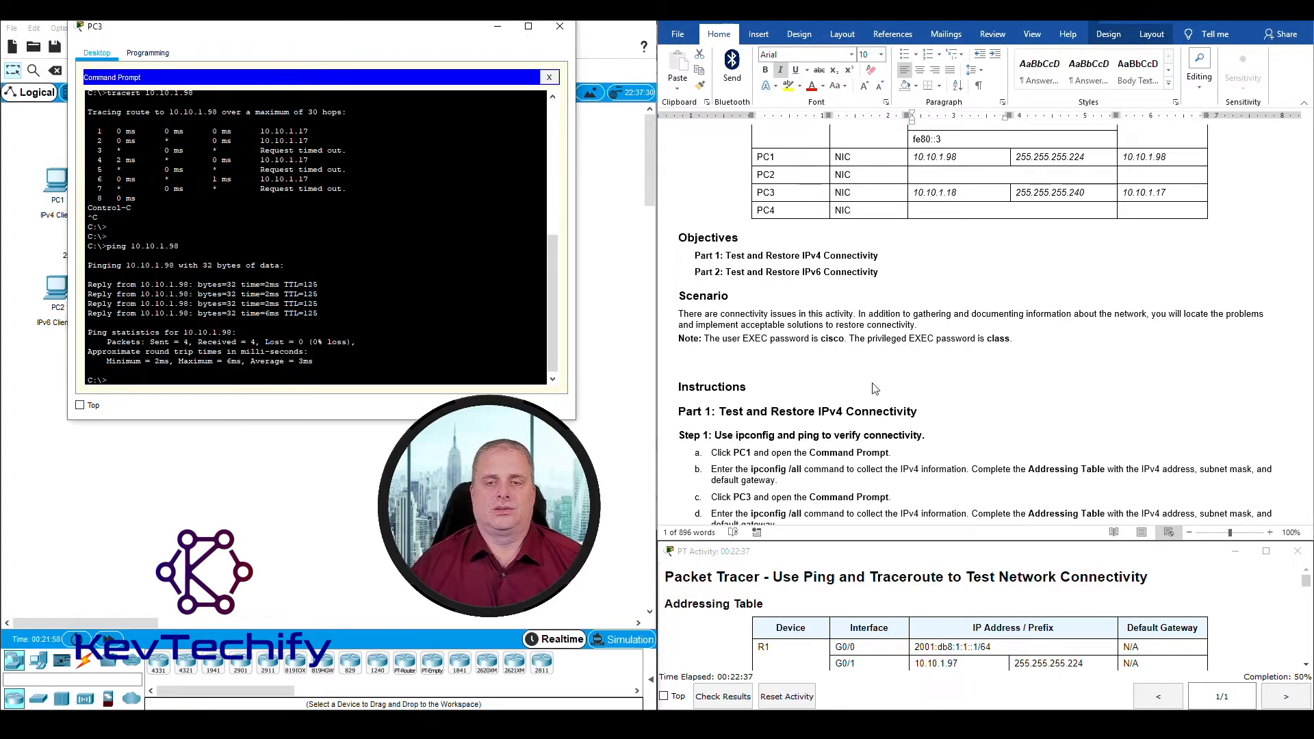
Step: Replace the placeholder answer under "Is the problem resolved?" in Step 5 with "Yes"
scroll(876, 383, down, 15)
scroll(879, 378, down, 7)
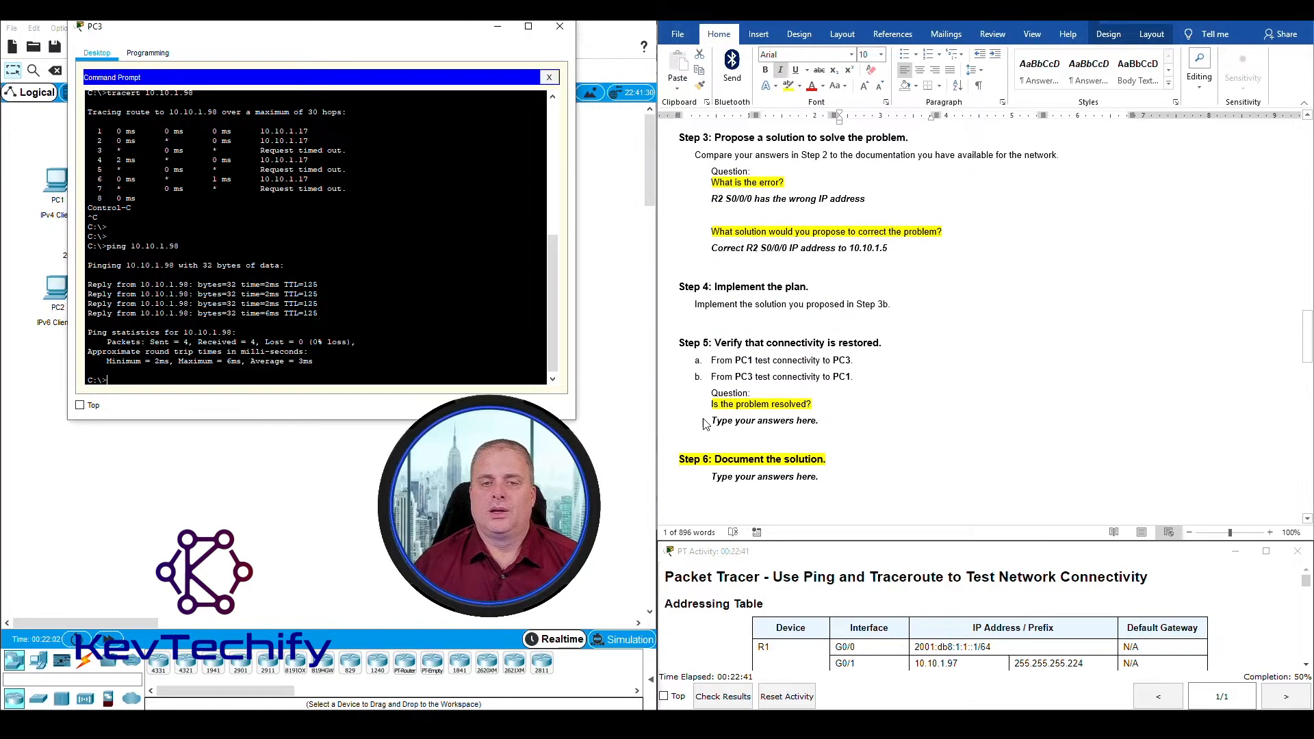
click(705, 424)
drag(711, 421, 824, 419)
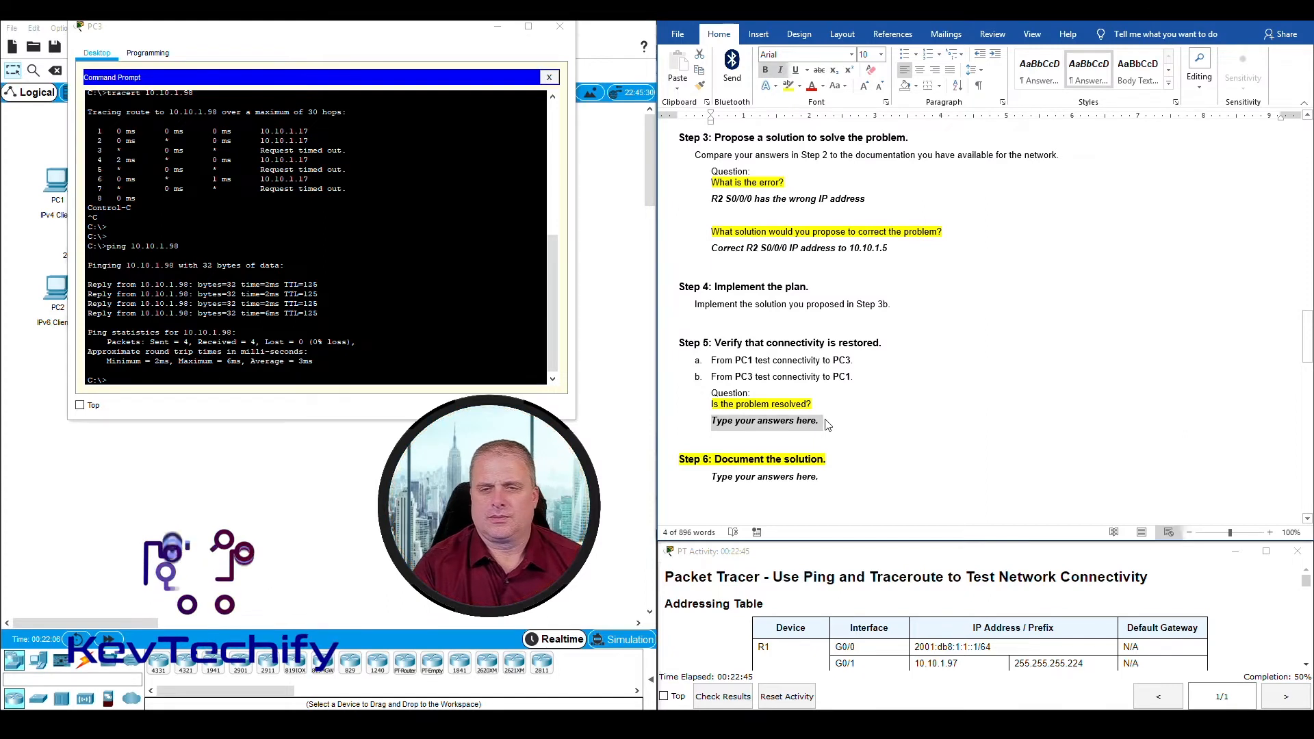
text(Yes)
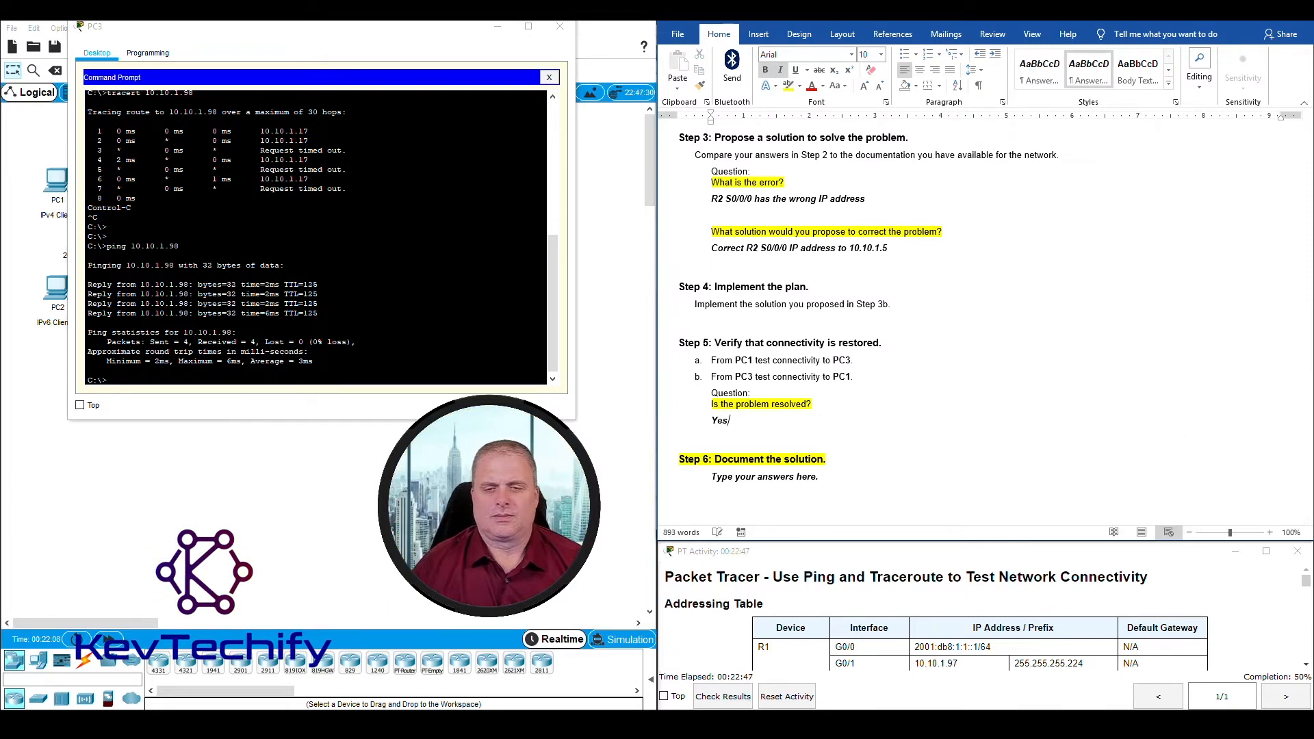
Step: Document the solution under Step 6 as "Went into R2 and change the IPv4 address to 10.10.1.5"
scroll(886, 432, down, 3)
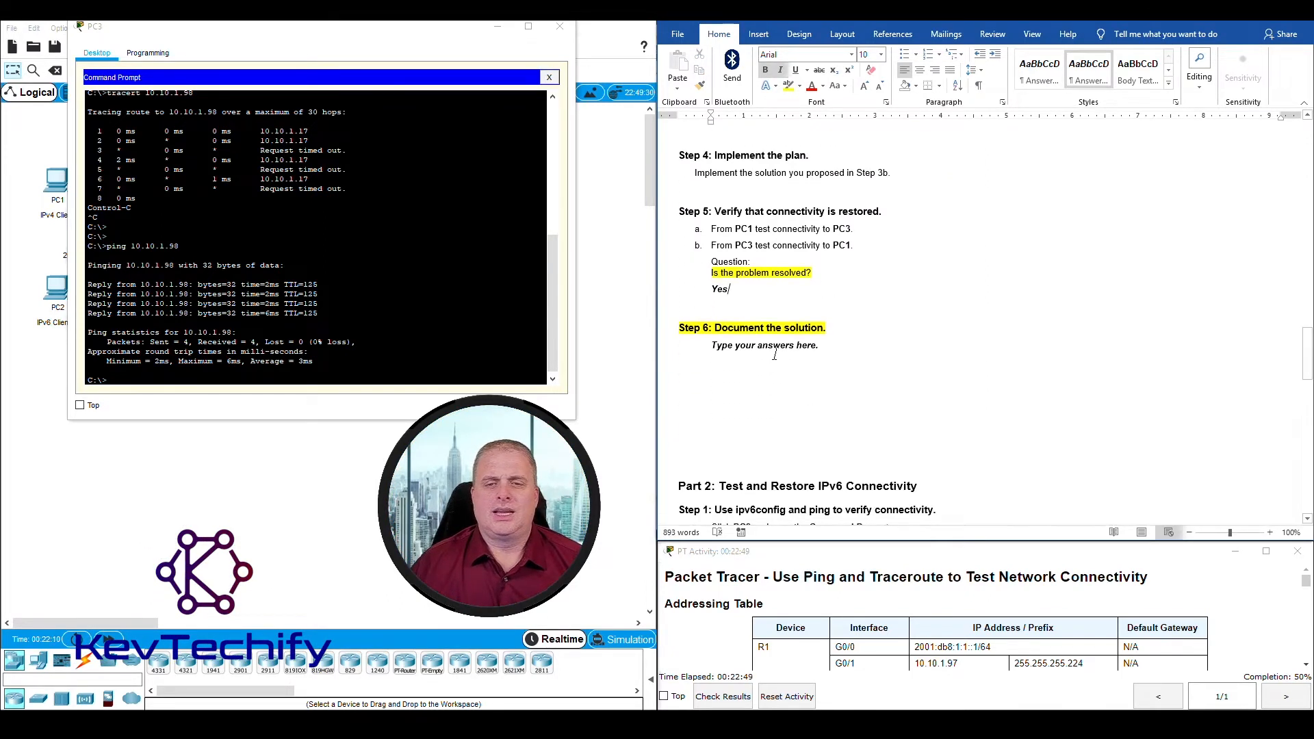
click(713, 346)
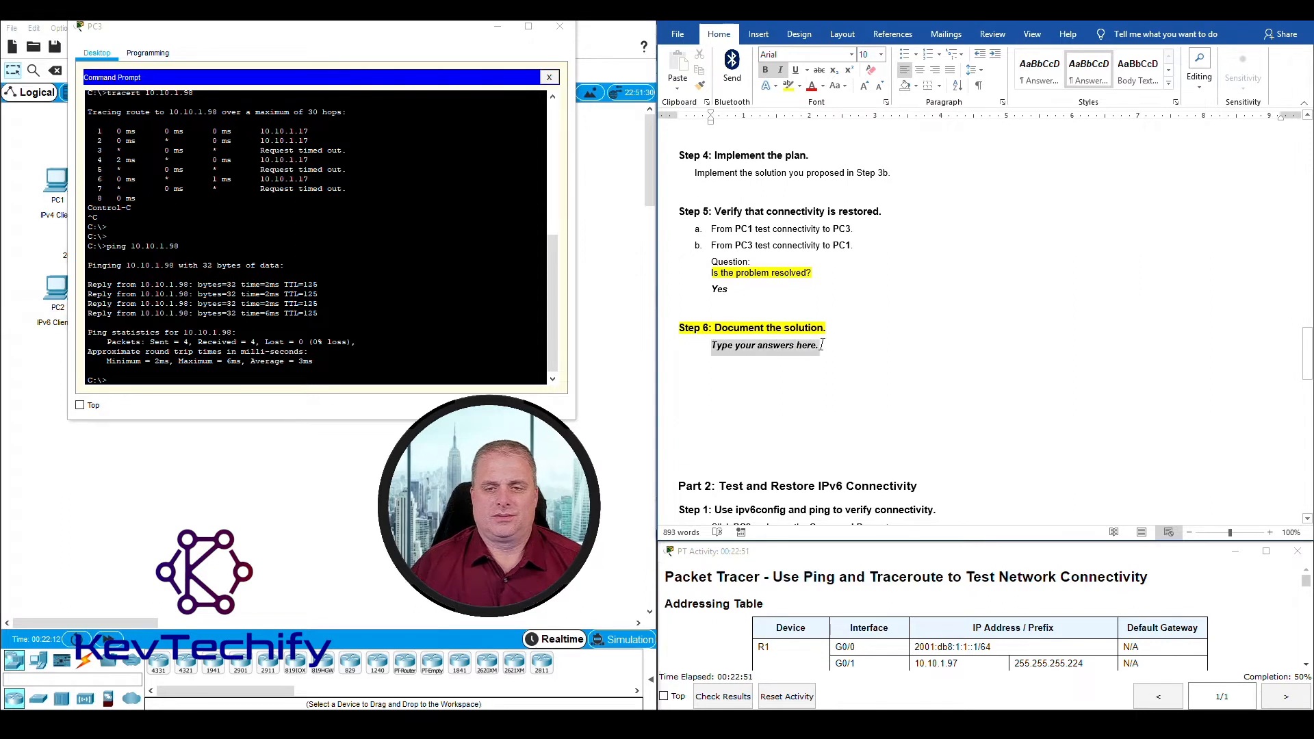
key(BackSpace)
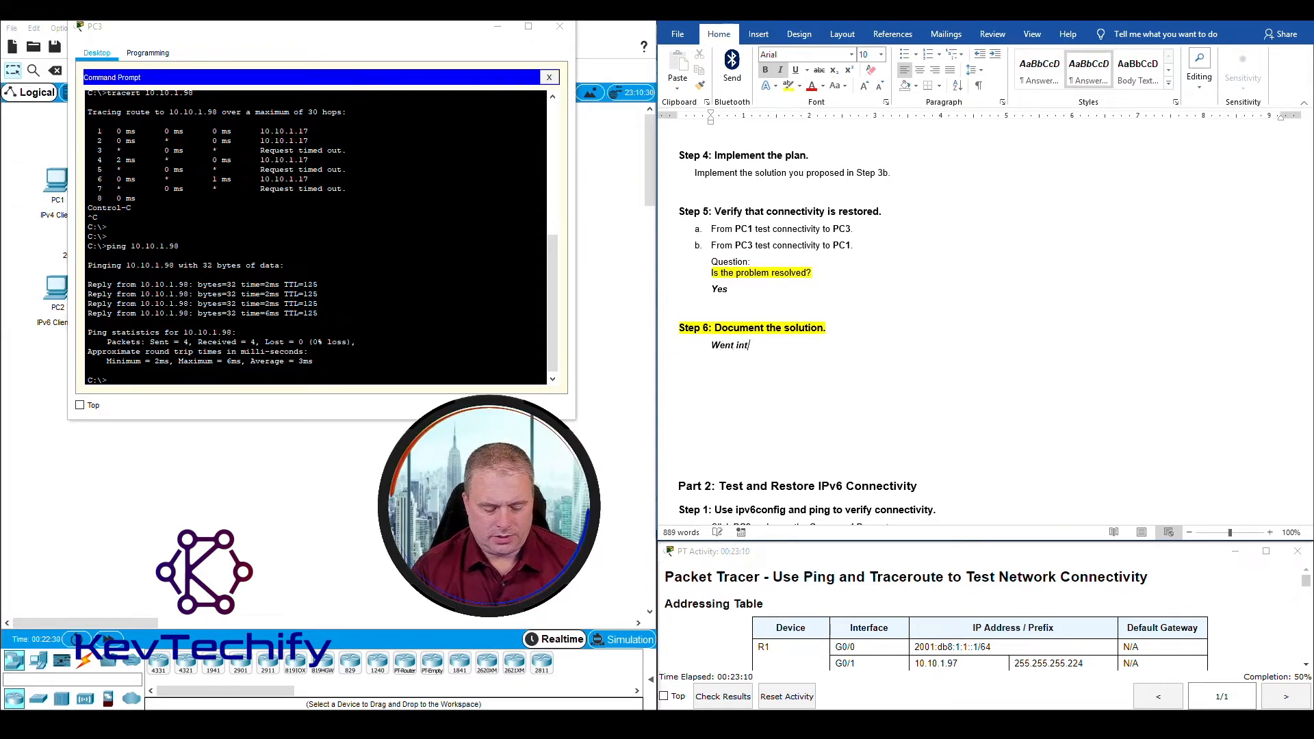
text(Went into R2)
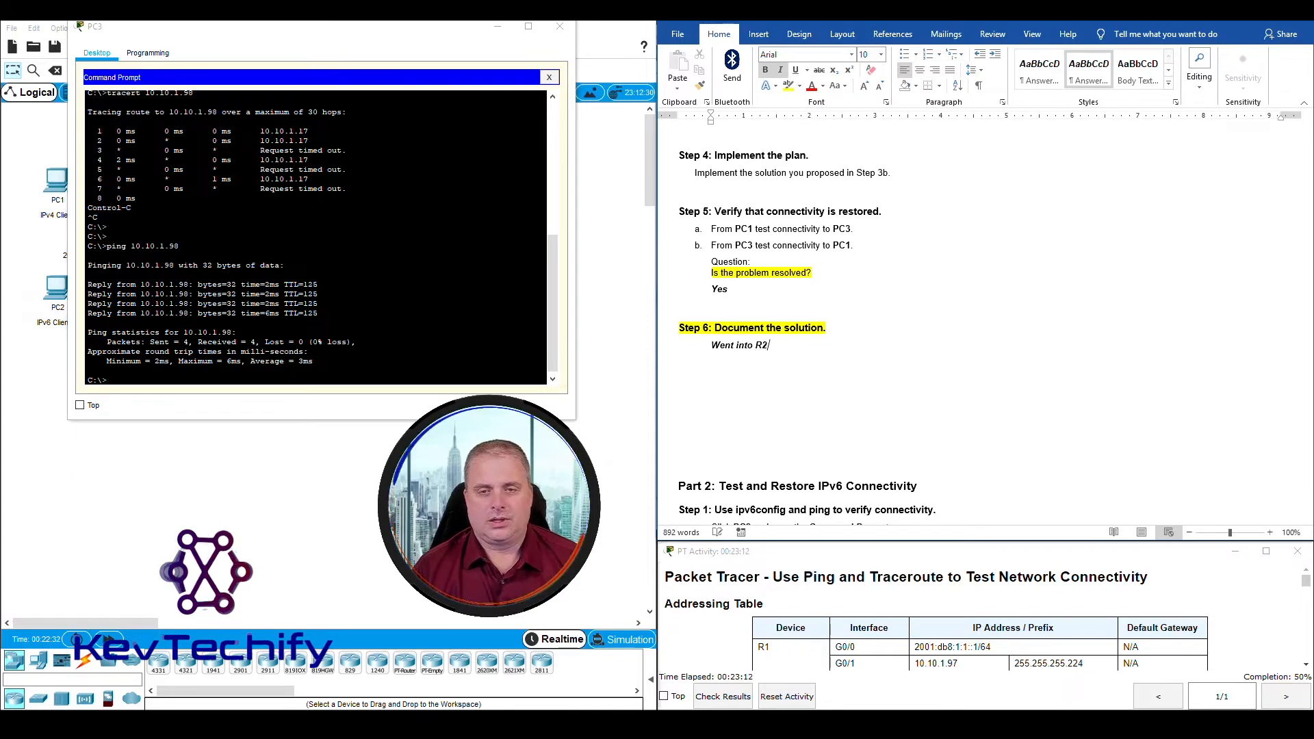
text( and chan)
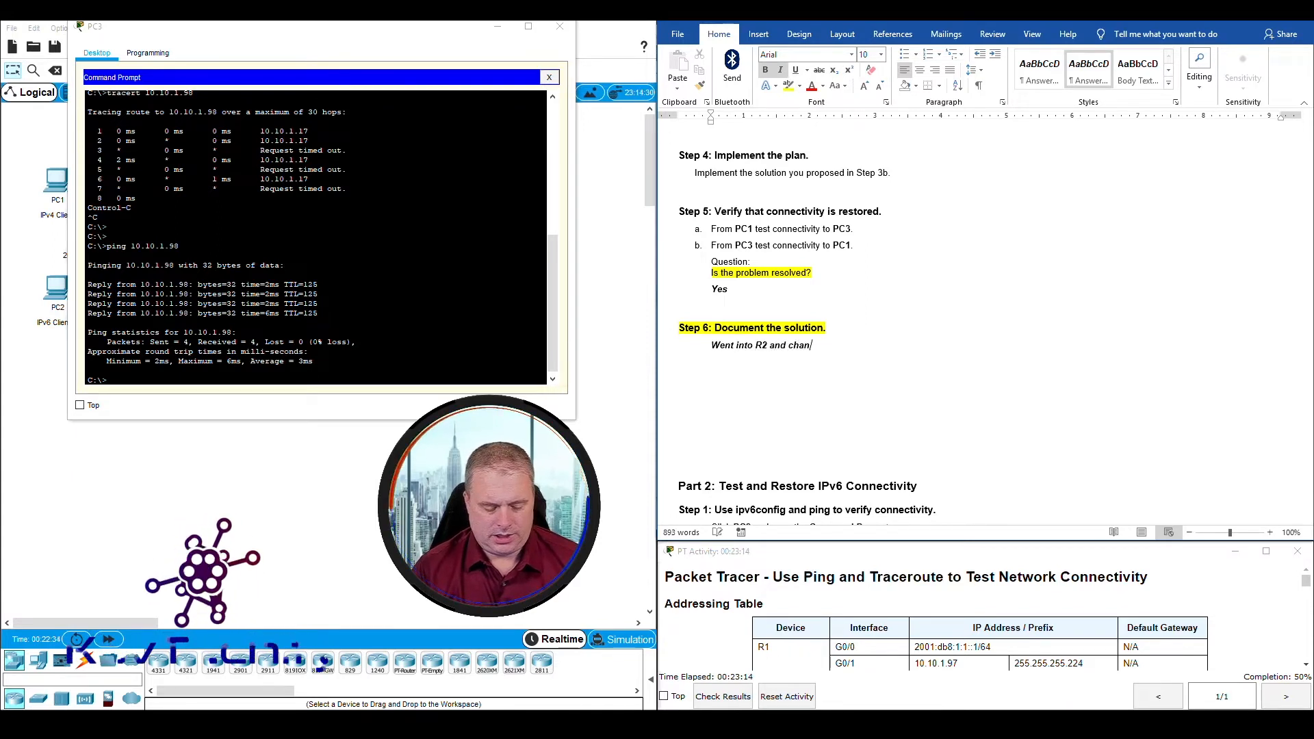
text(ge the IPv4 address to 10.10.1.5)
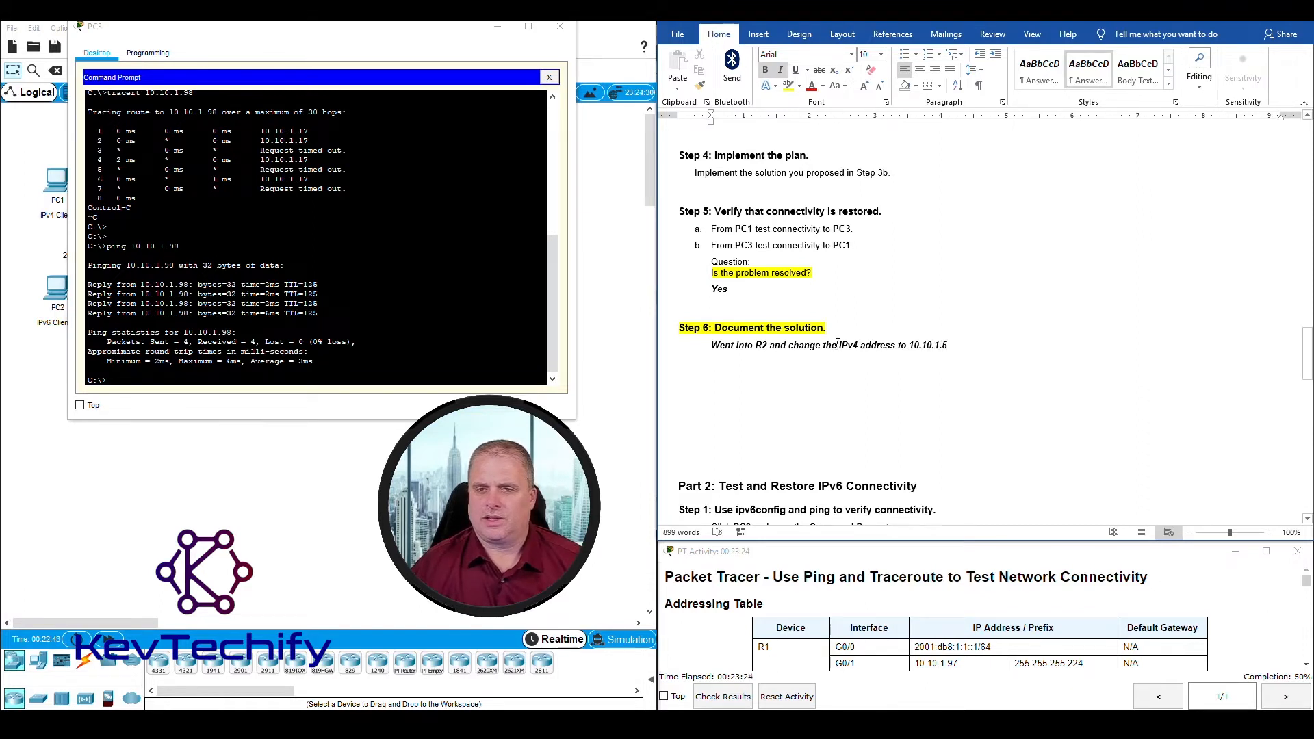
Step: Compare the Step 6 solution with the proposed correction in Step 3, and go to the Part 2 IPv6 instructions
scroll(836, 345, up, 10)
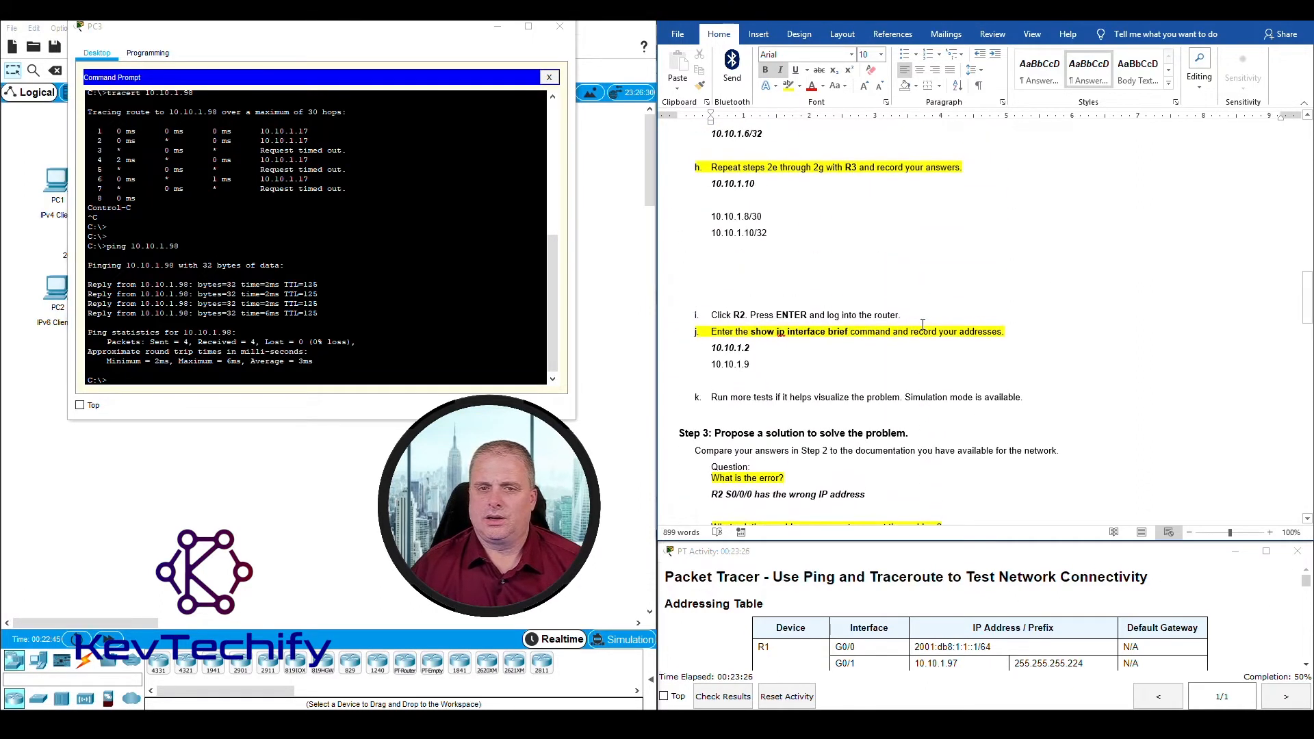
scroll(922, 324, up, 6)
scroll(922, 325, down, 6)
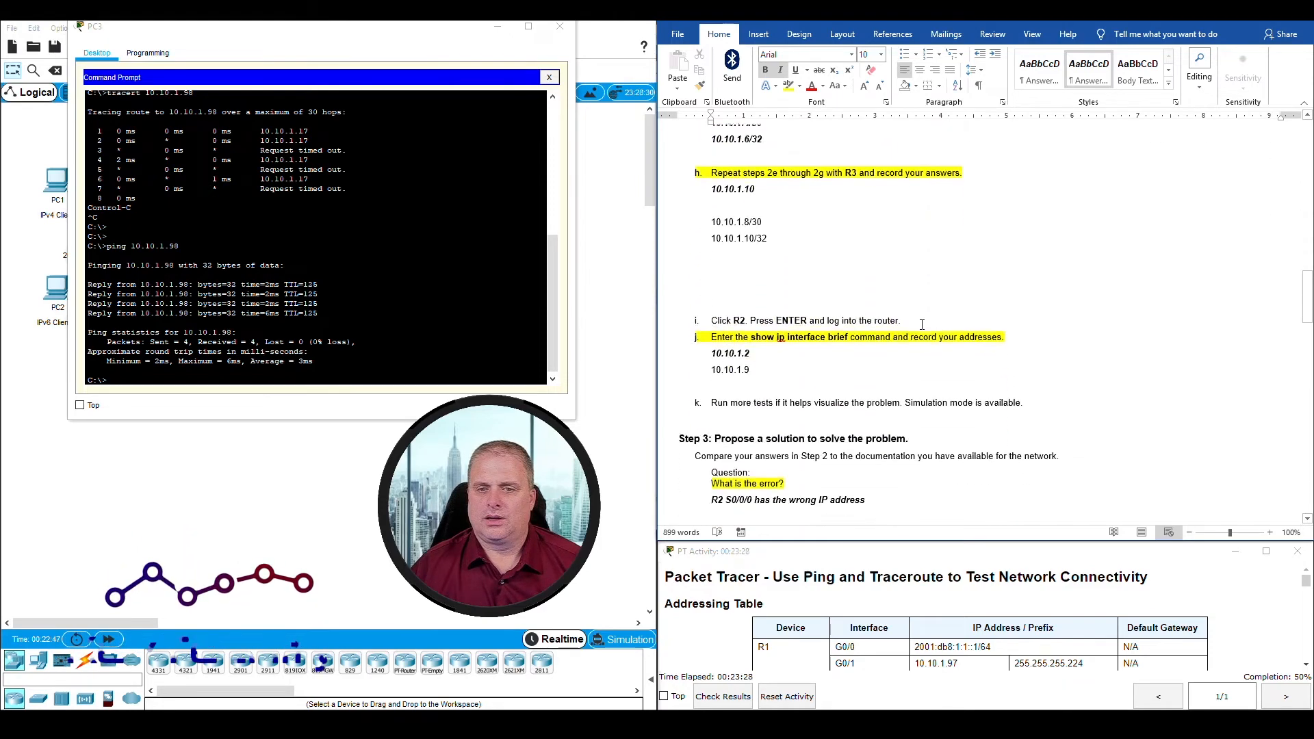
scroll(922, 324, down, 6)
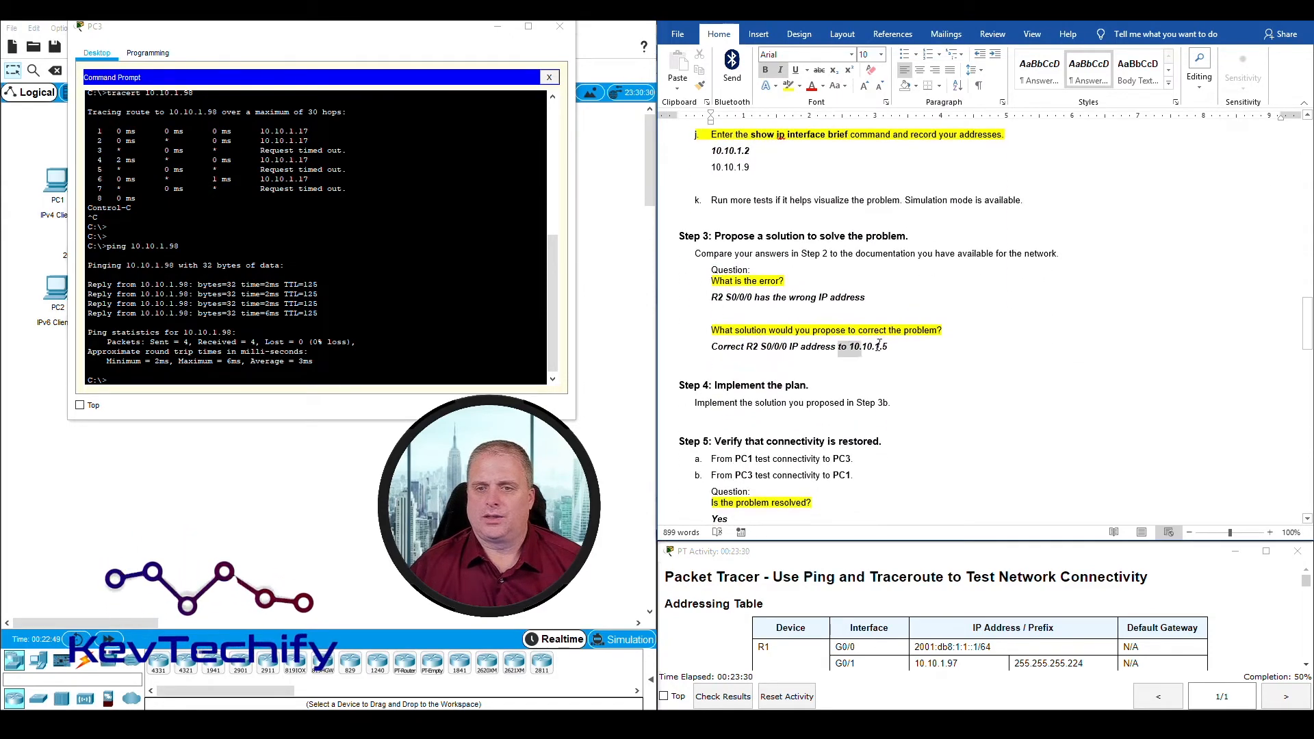
drag(879, 344, 887, 347)
scroll(973, 381, down, 6)
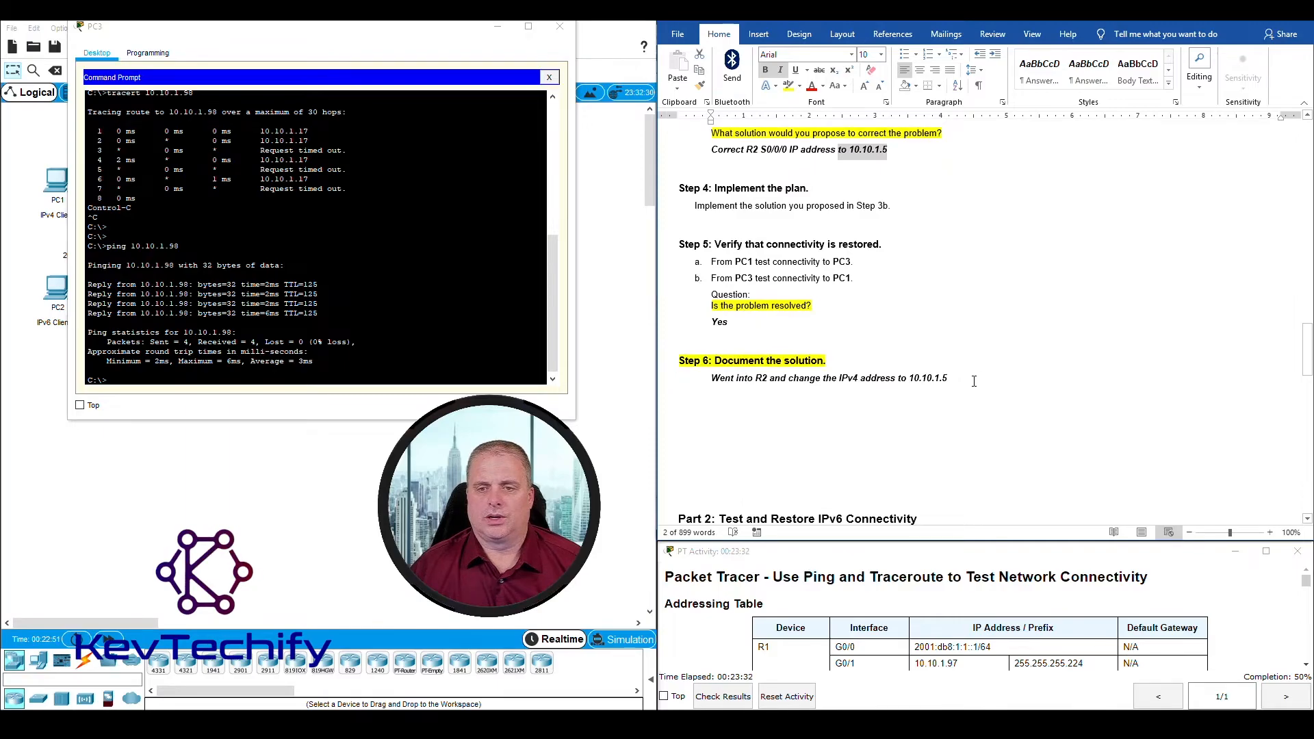
scroll(974, 381, down, 5)
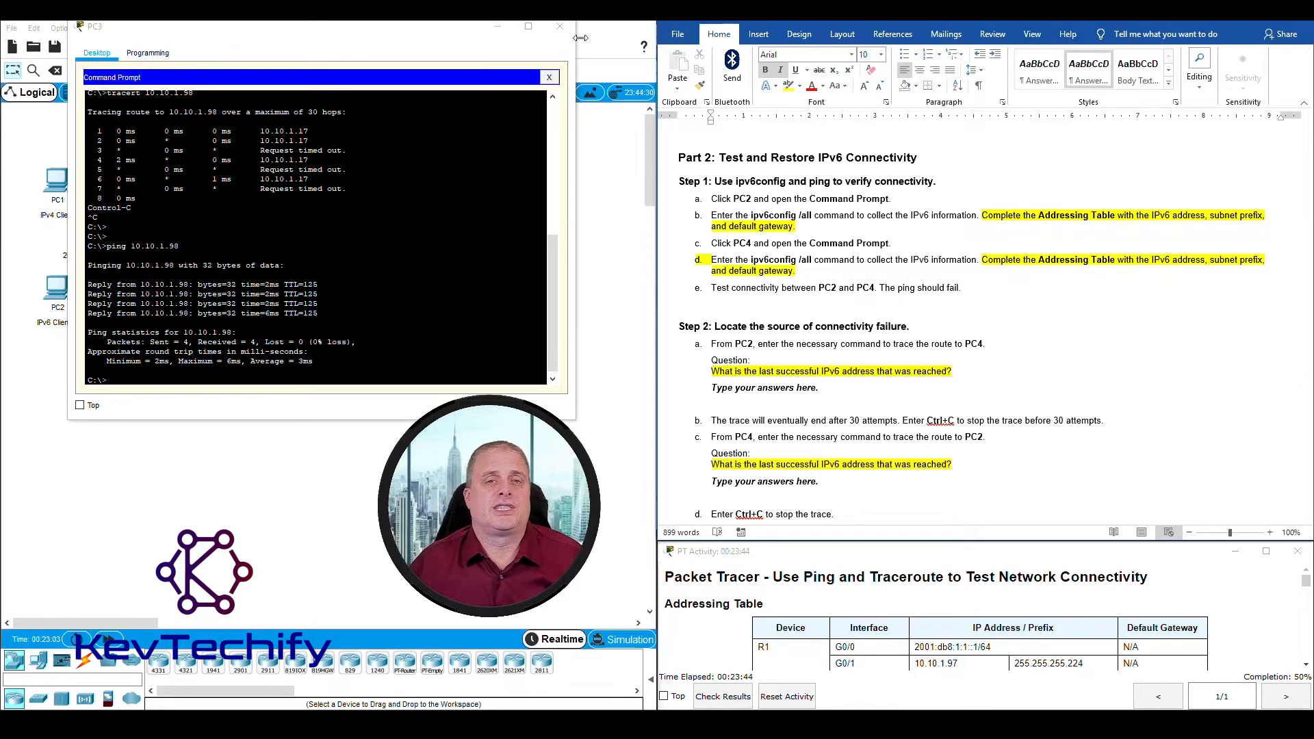
Step: Close PC3's window and open PC2's Command Prompt in a repositioned, widened window
click(559, 28)
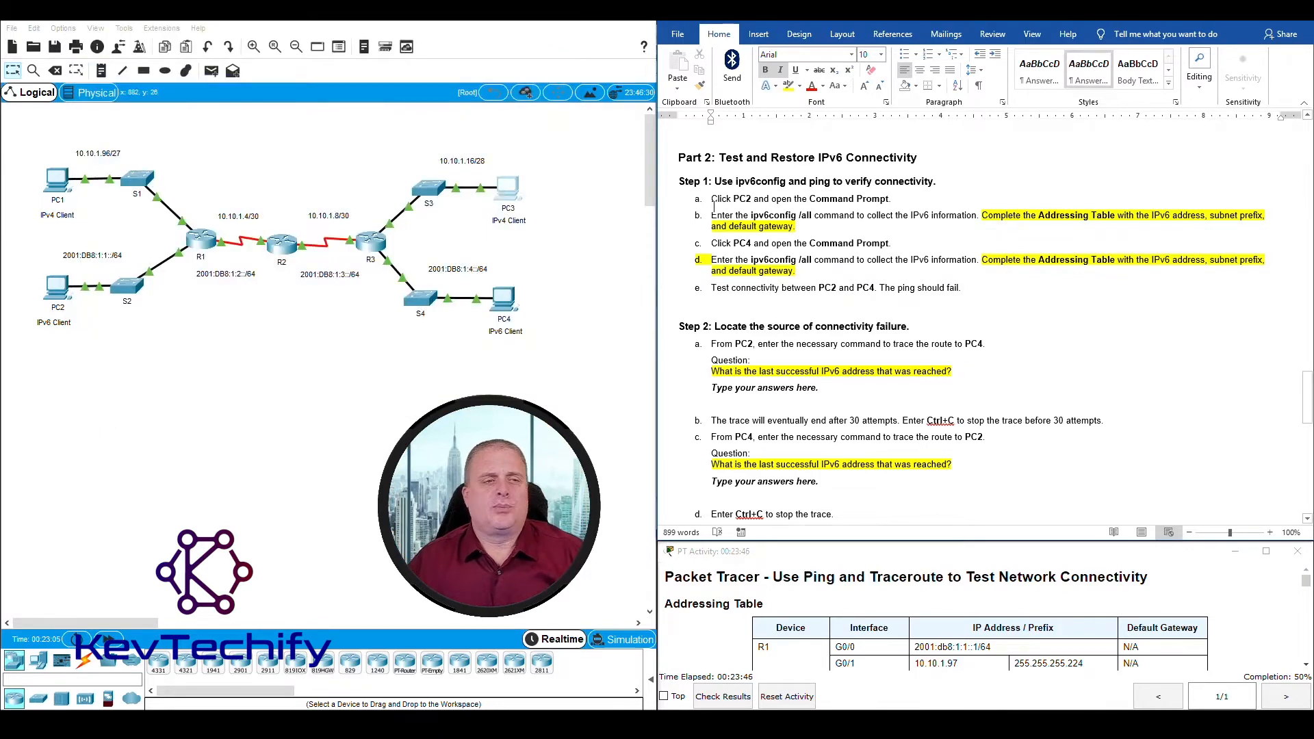
click(58, 292)
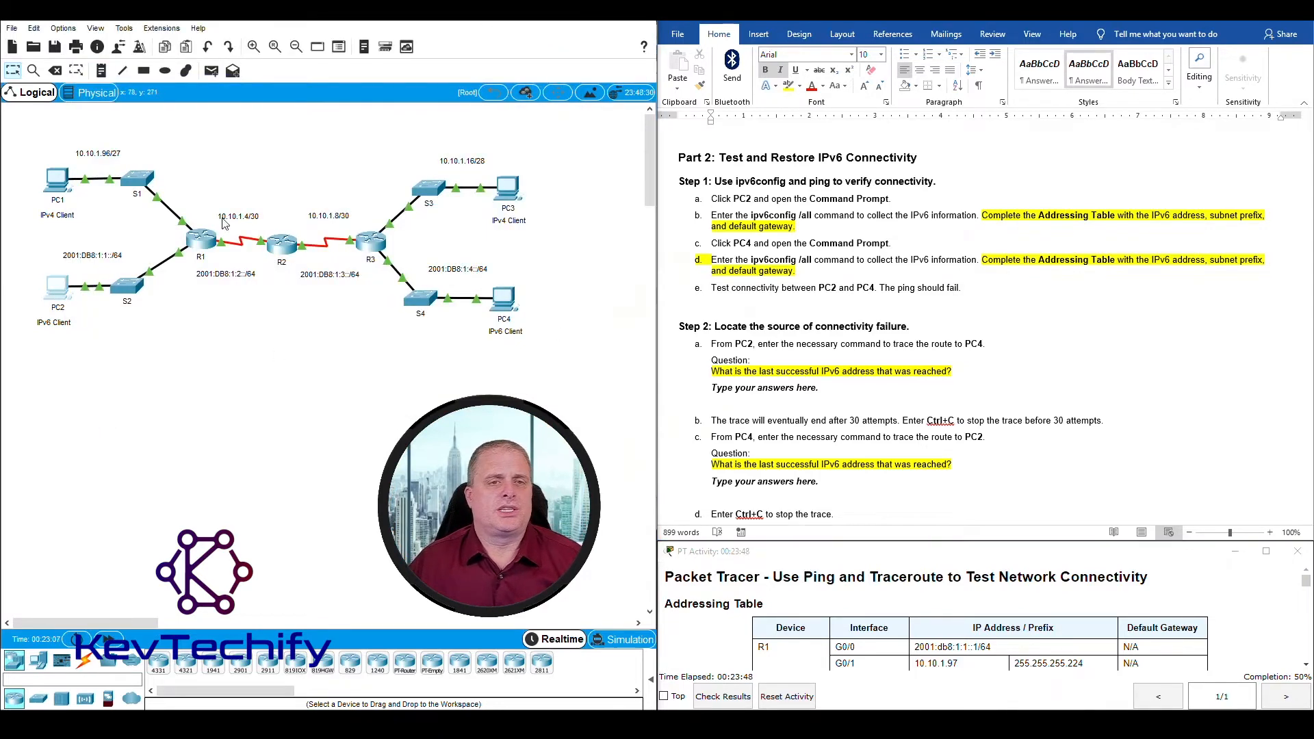
drag(449, 112, 129, 26)
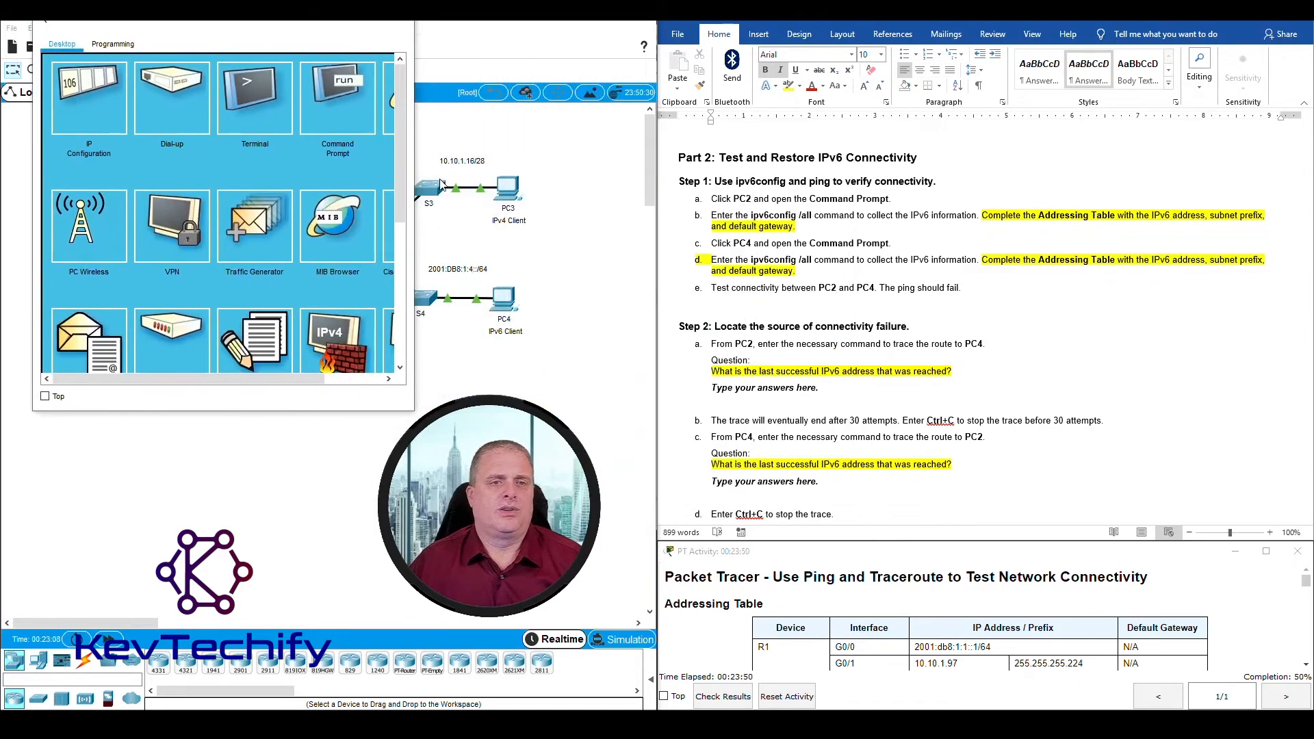
drag(415, 188, 535, 188)
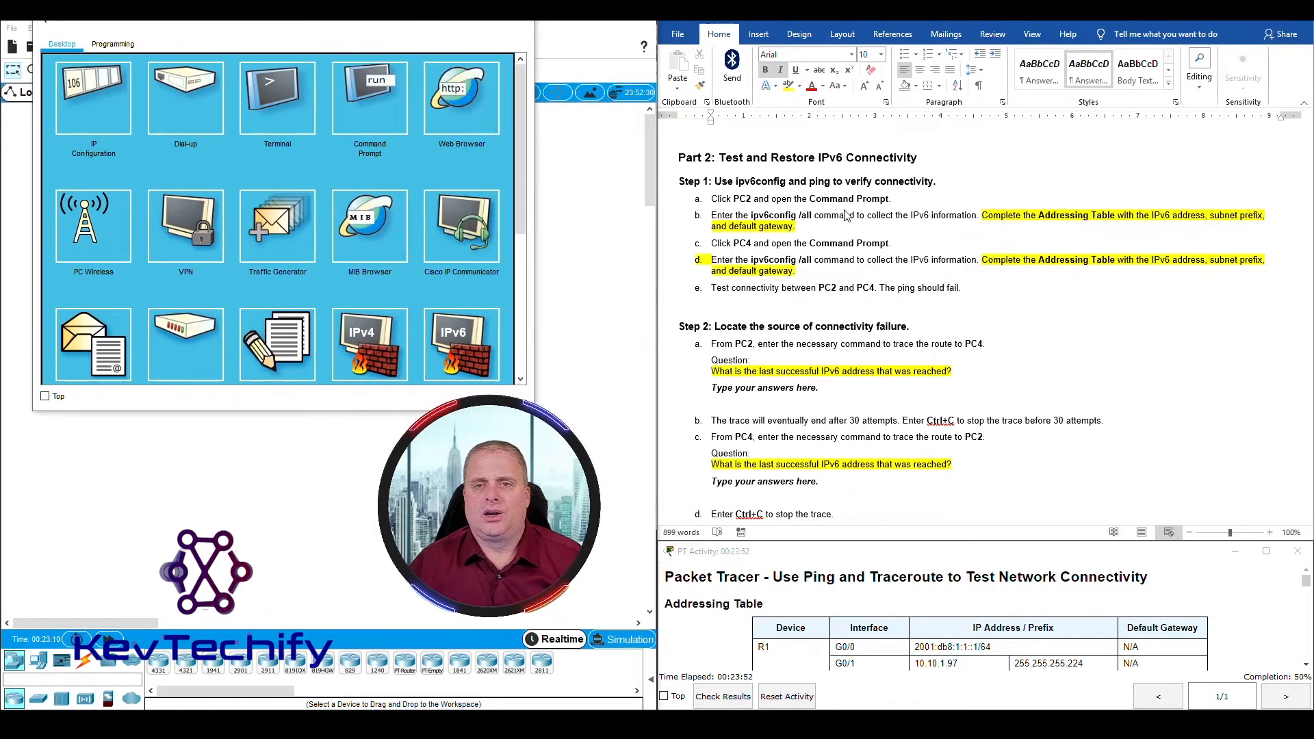
click(362, 89)
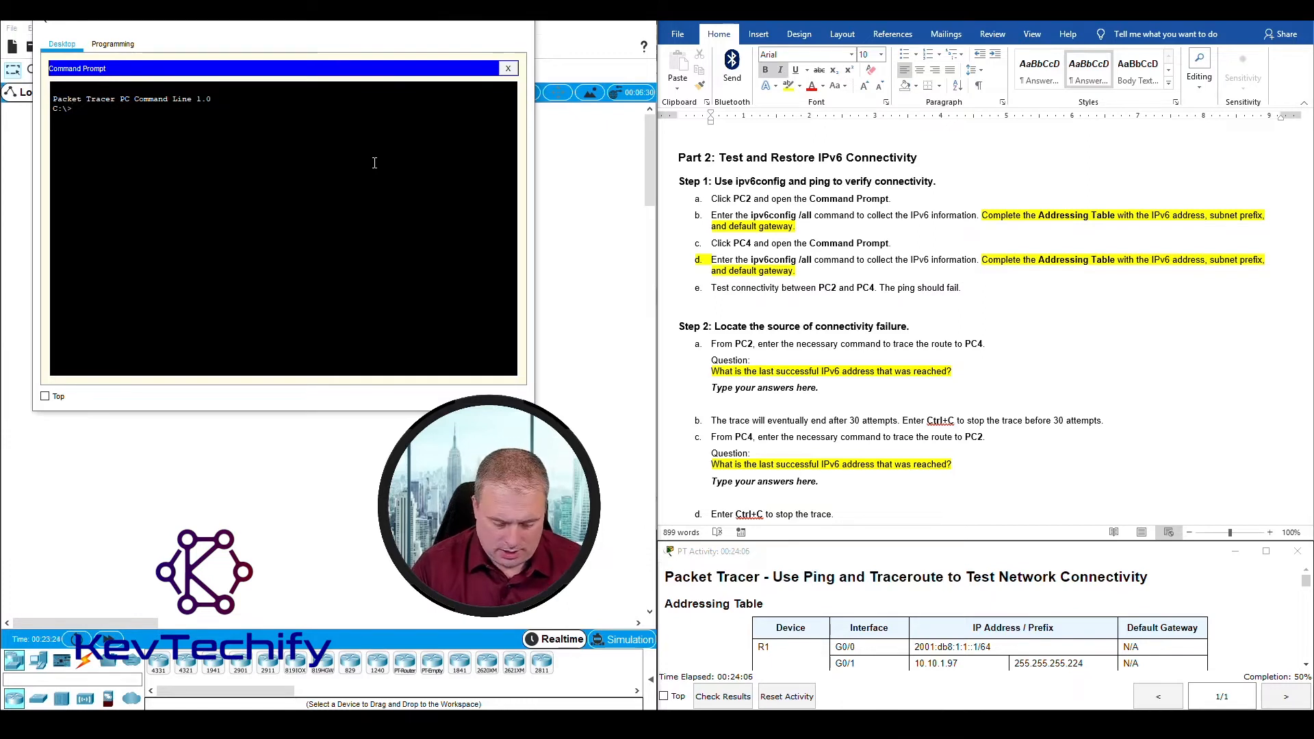
Step: Run ipv6config /all on PC2 to collect its IPv6 information
text(ipv6c)
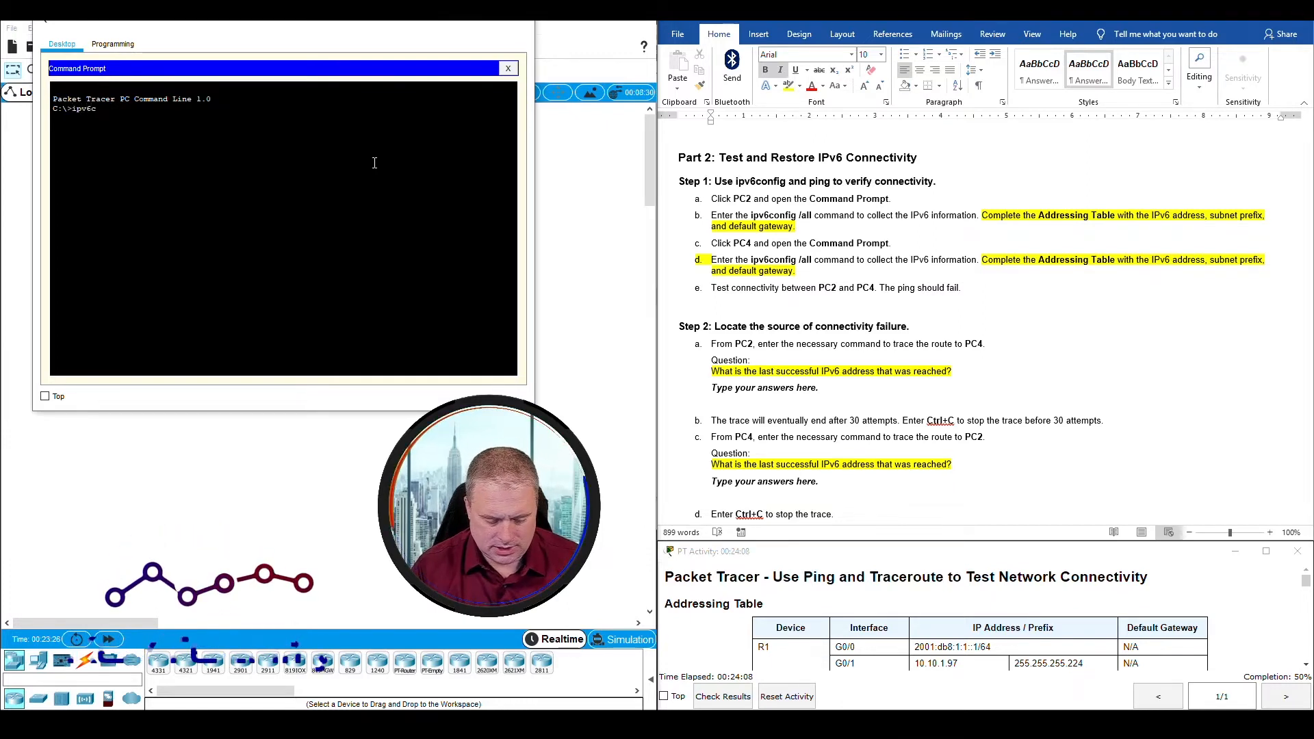
text(onfig)
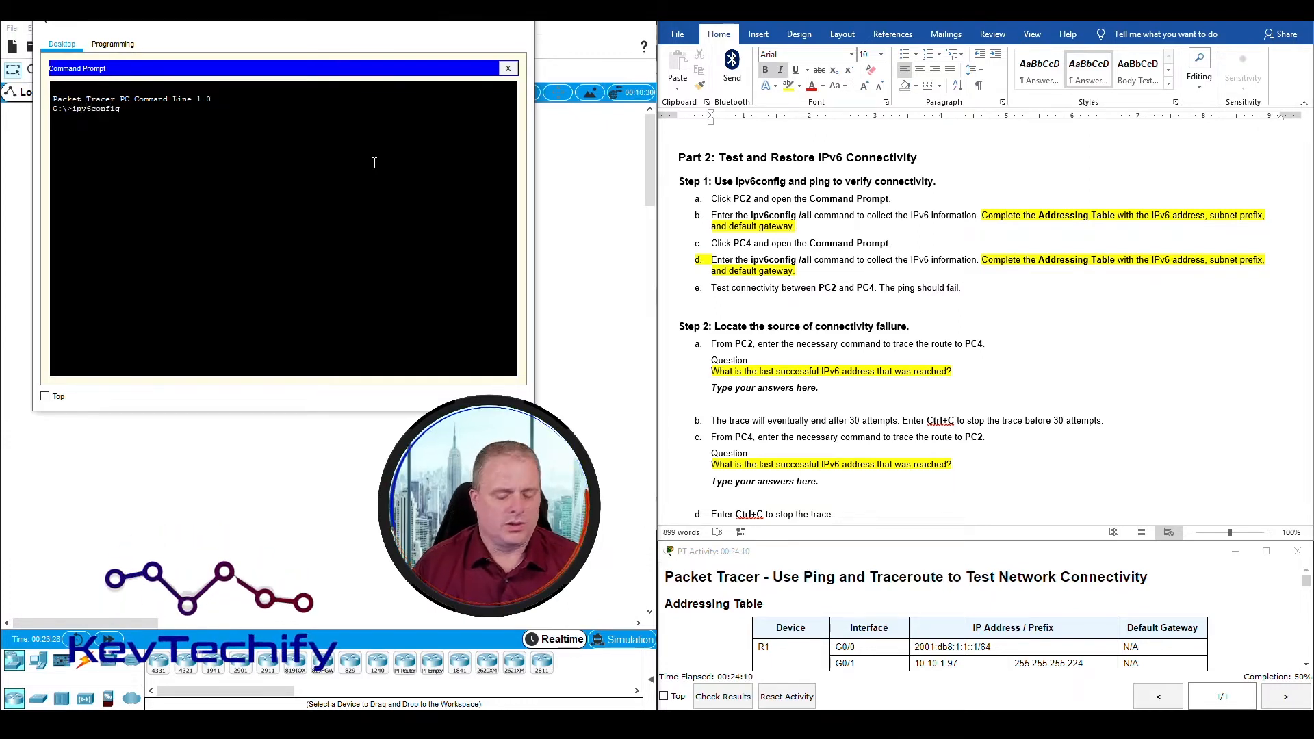
text( /)
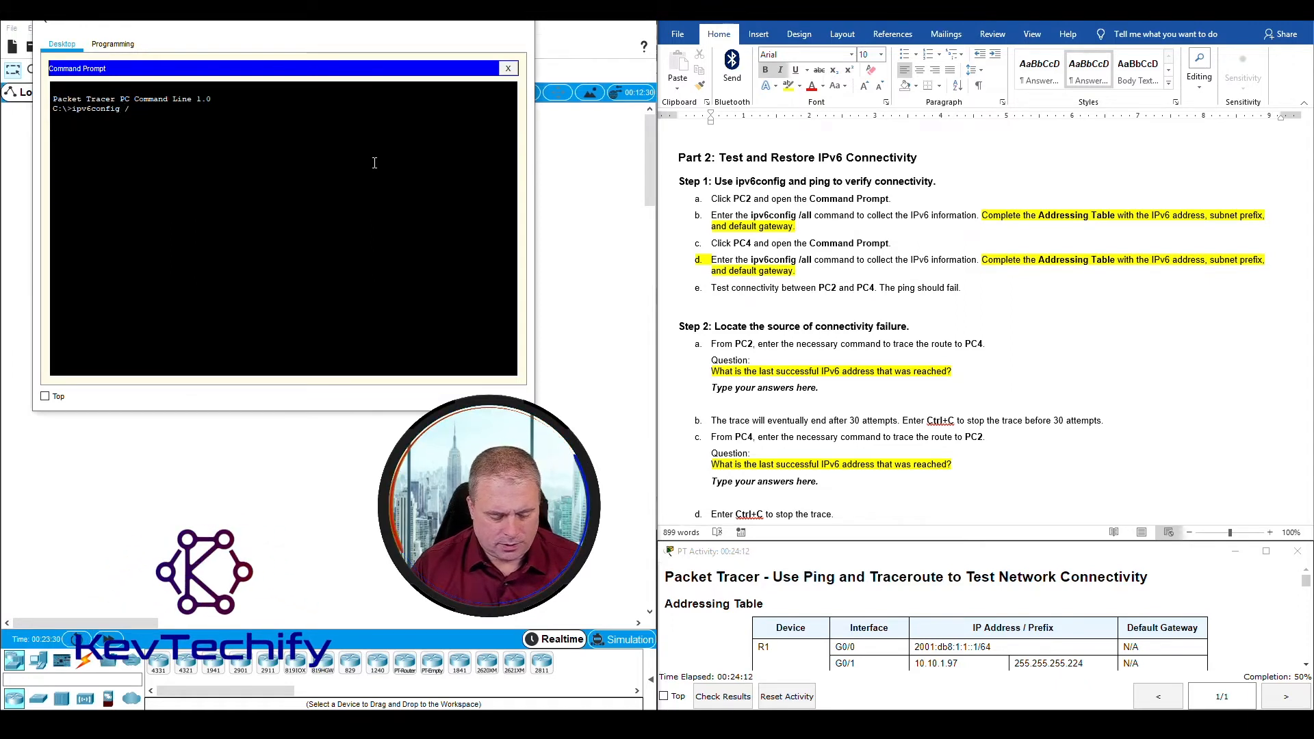
text(all)
key(Return)
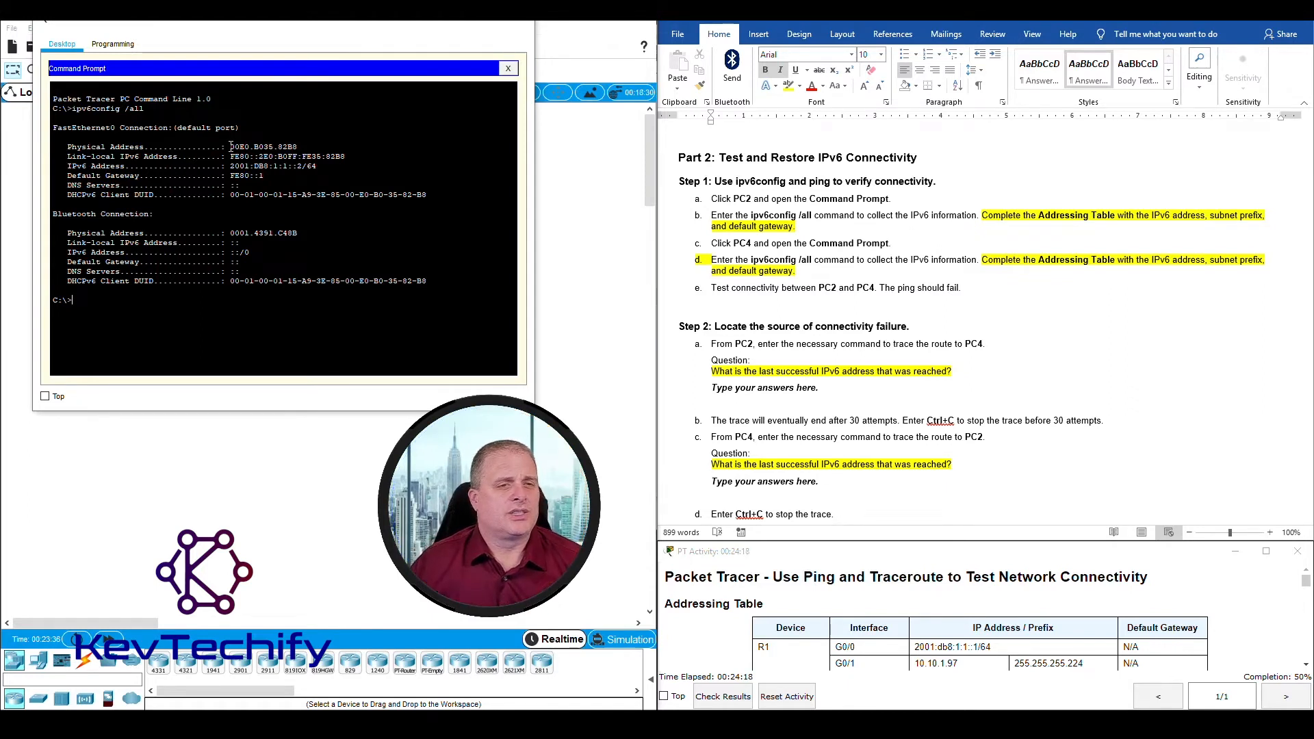
Step: Examine the physical, link-local, IPv6 and default gateway addresses of PC2's FastEthernet0 connection
drag(232, 146, 328, 165)
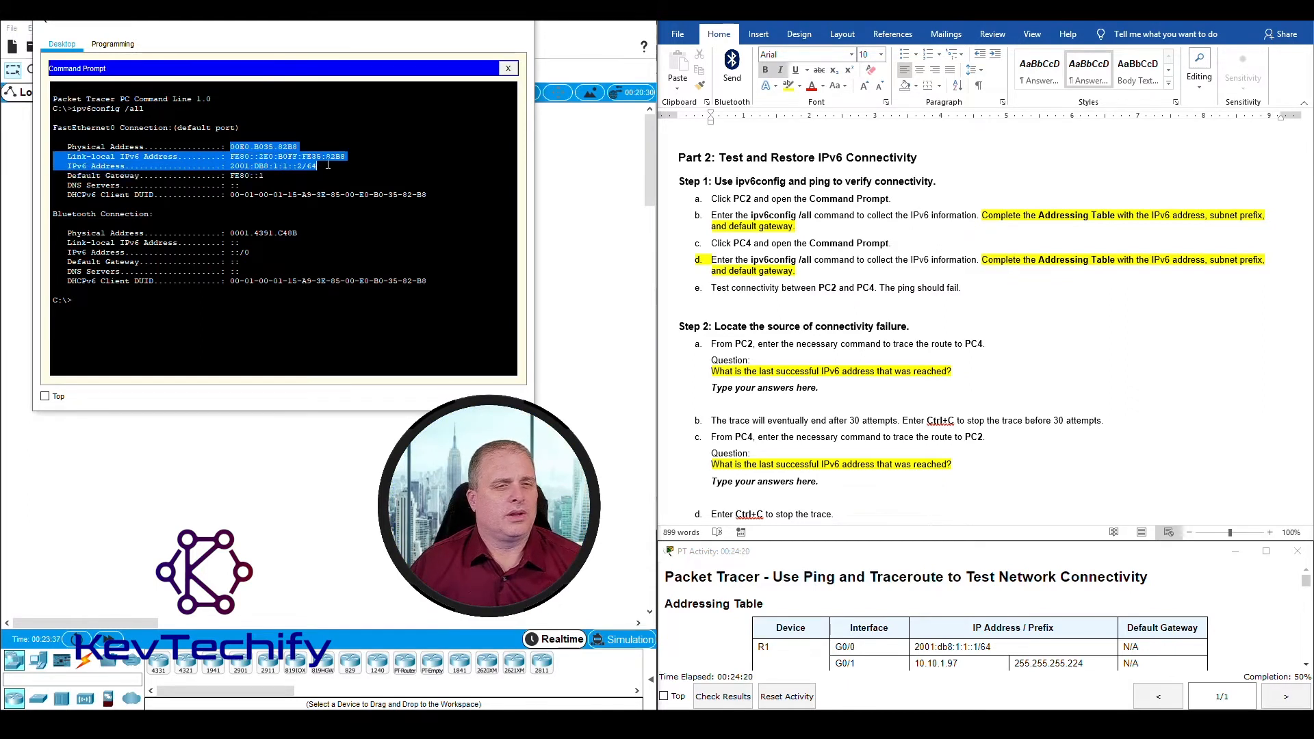
click(183, 147)
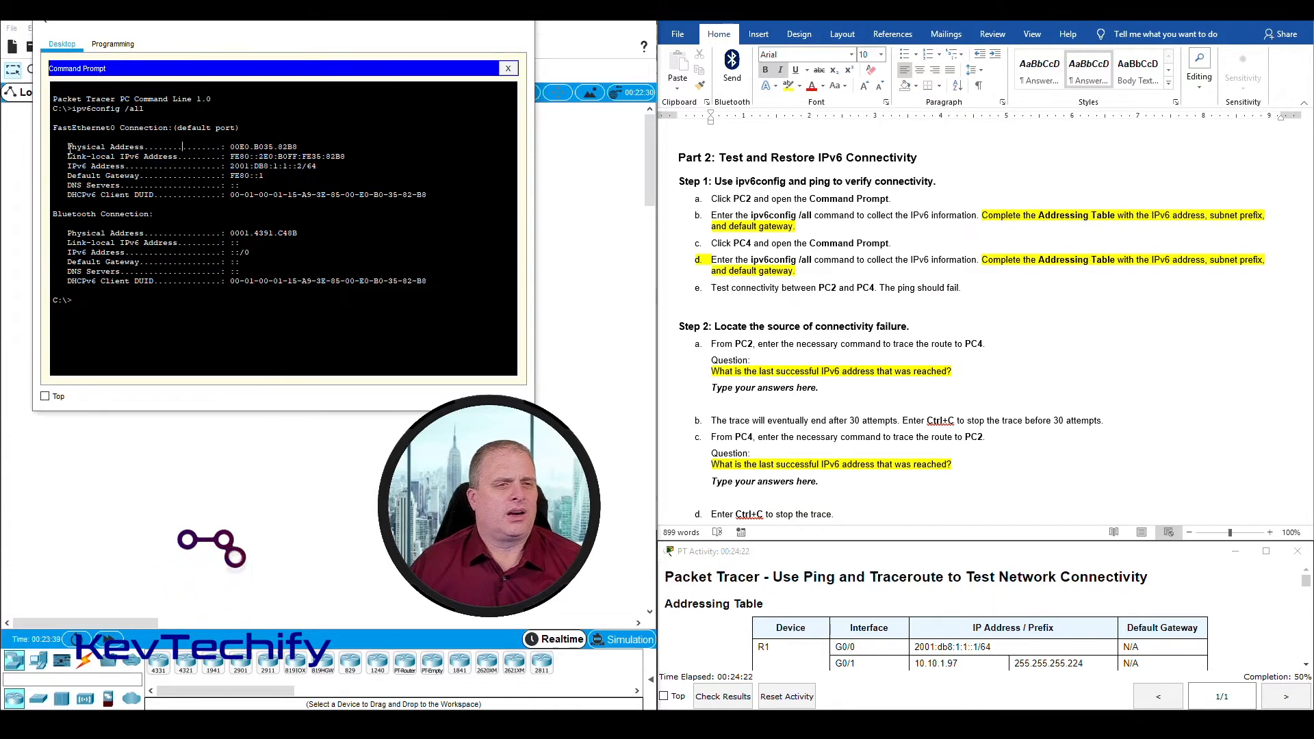
drag(68, 148, 207, 148)
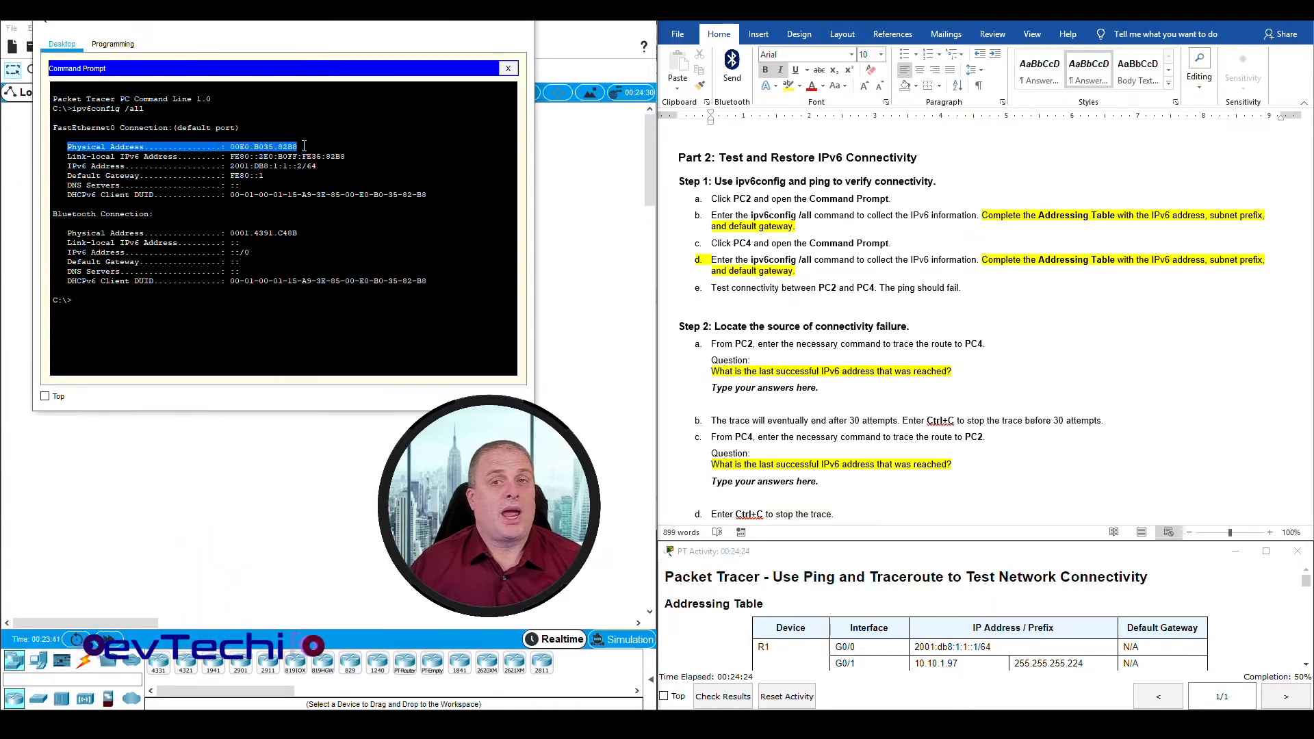
drag(68, 156, 344, 165)
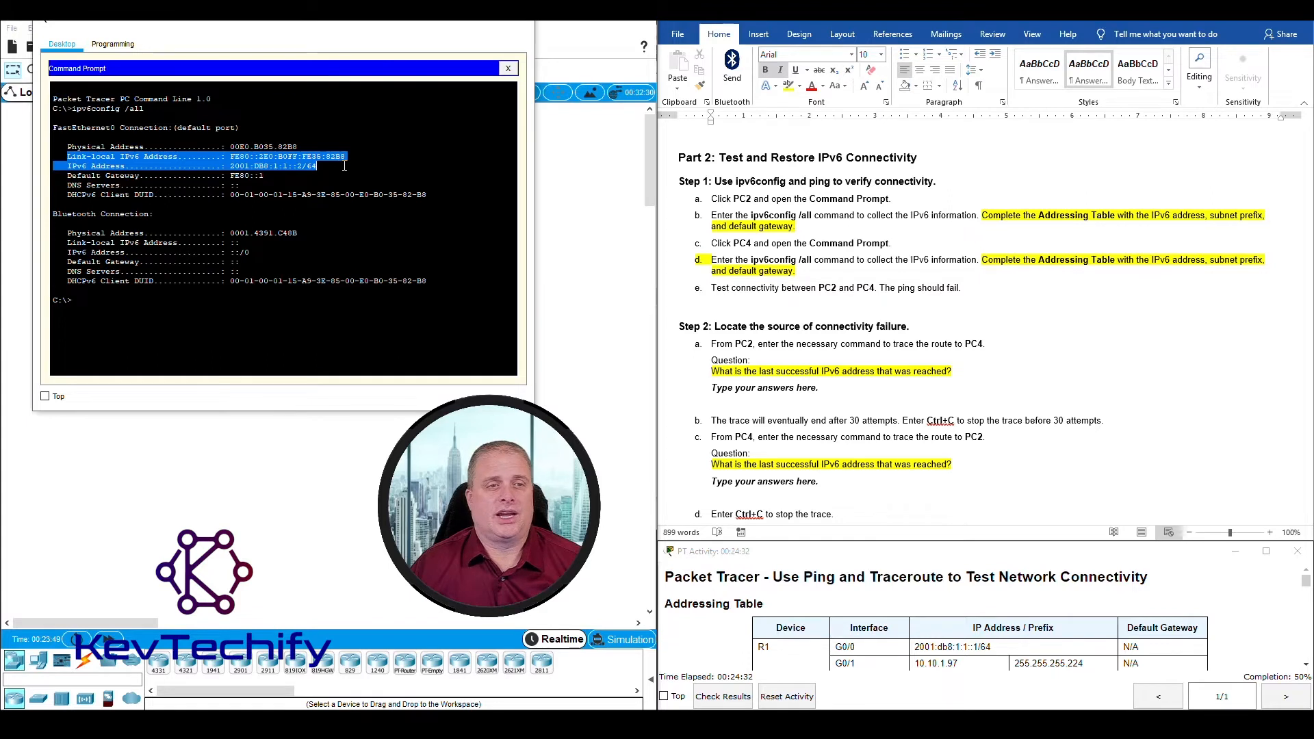
drag(63, 176, 269, 177)
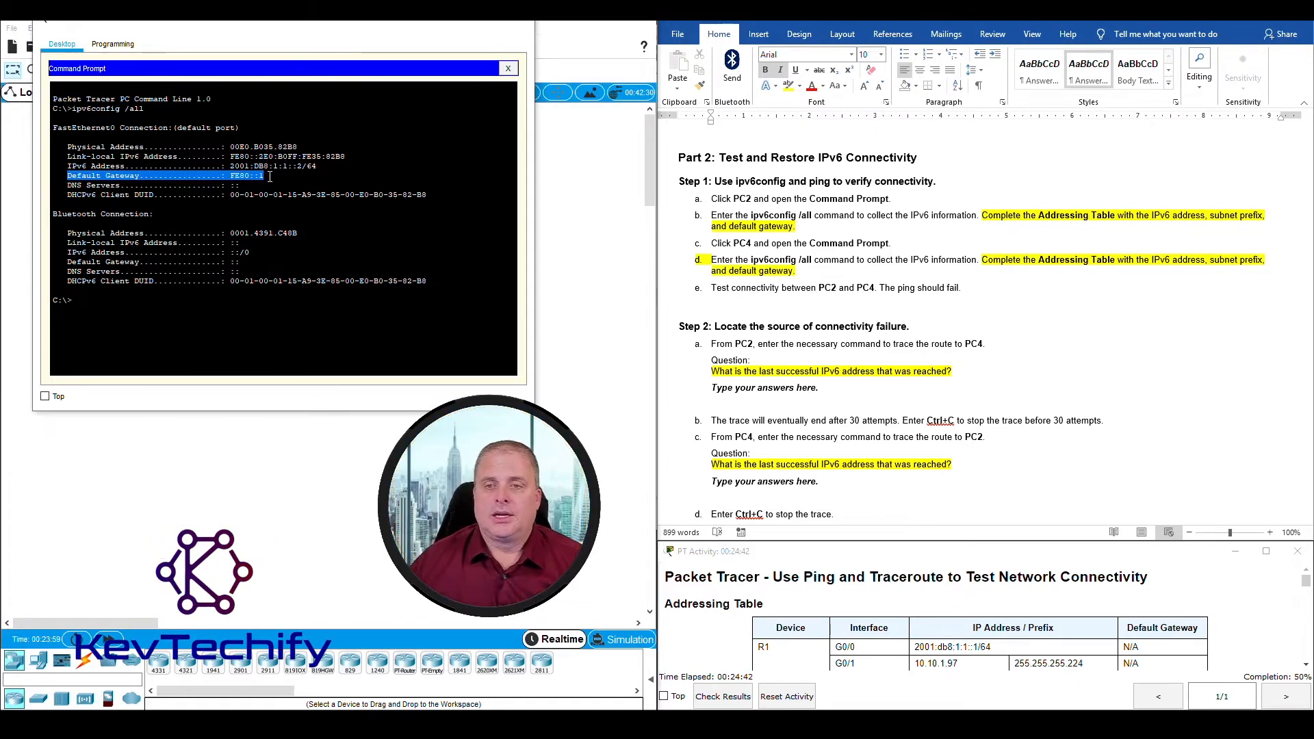
Step: Record 2001:db8:1:1::2/64 as PC2's IPv6 address and prefix in the document's Addressing Table
scroll(992, 315, up, 20)
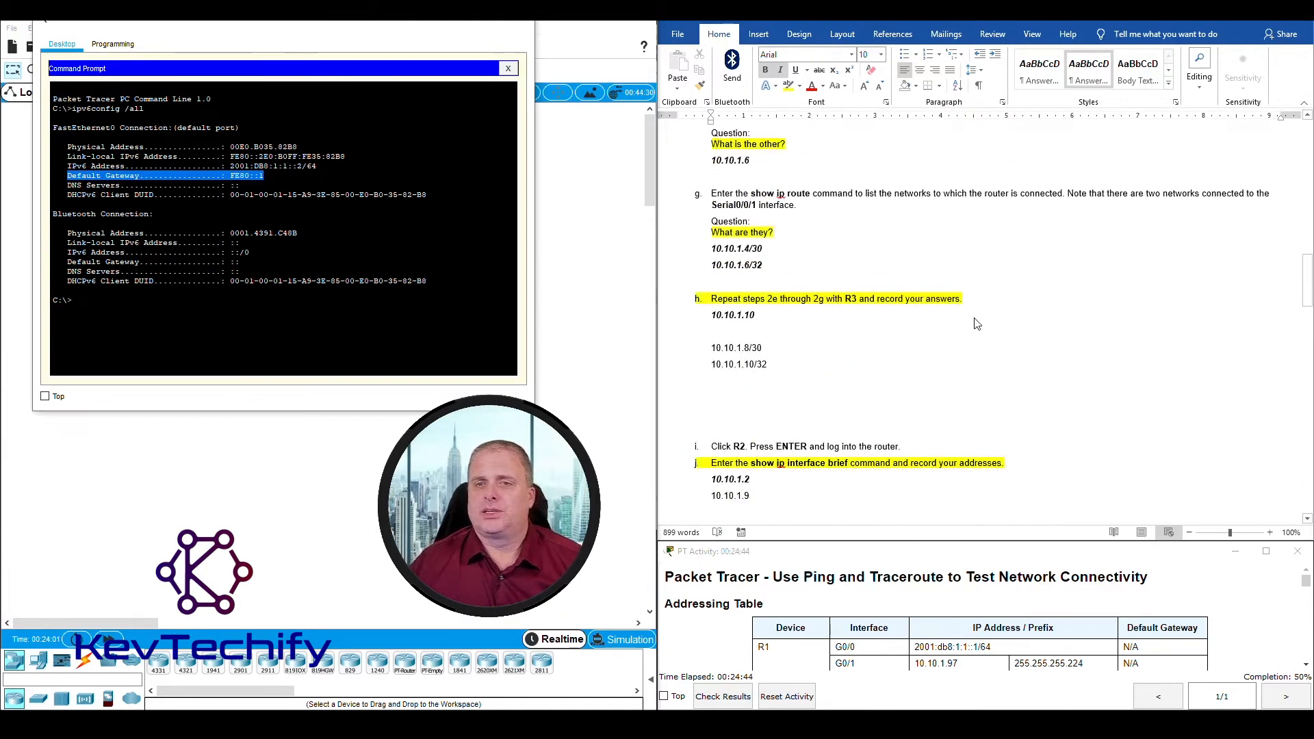
scroll(976, 323, up, 15)
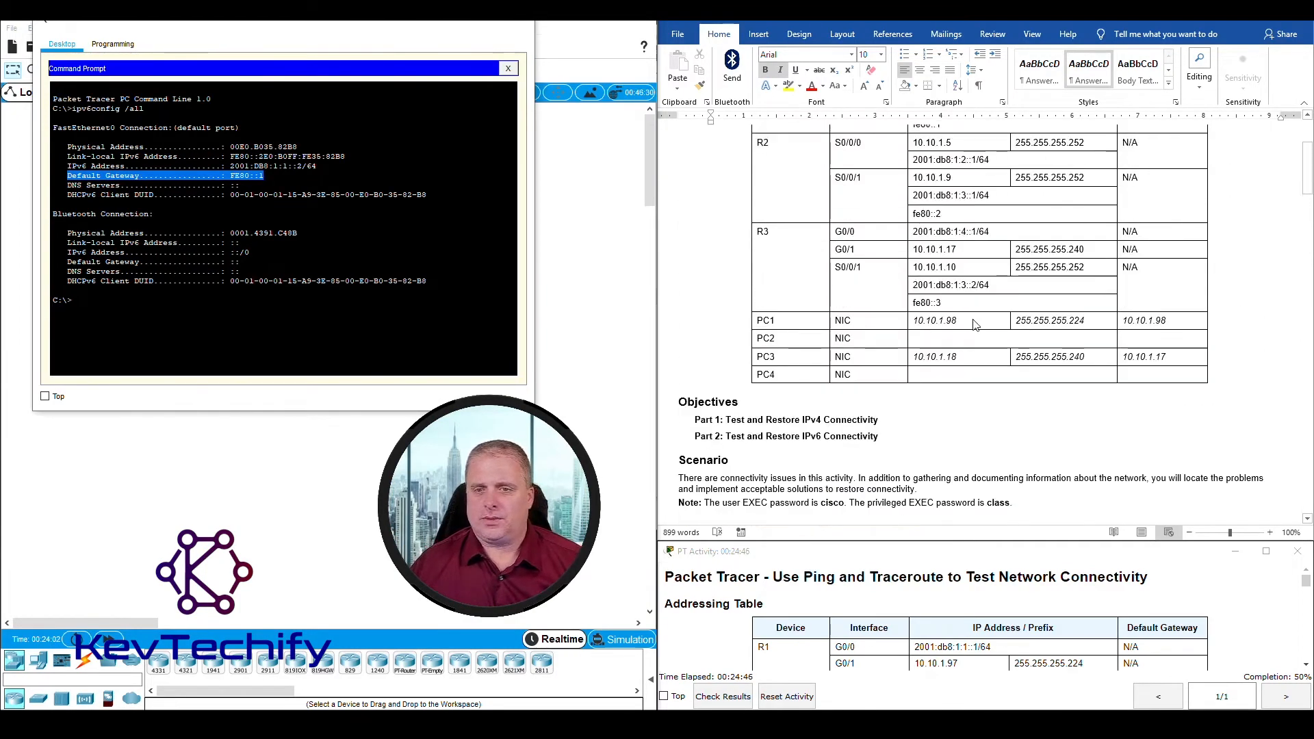
click(931, 339)
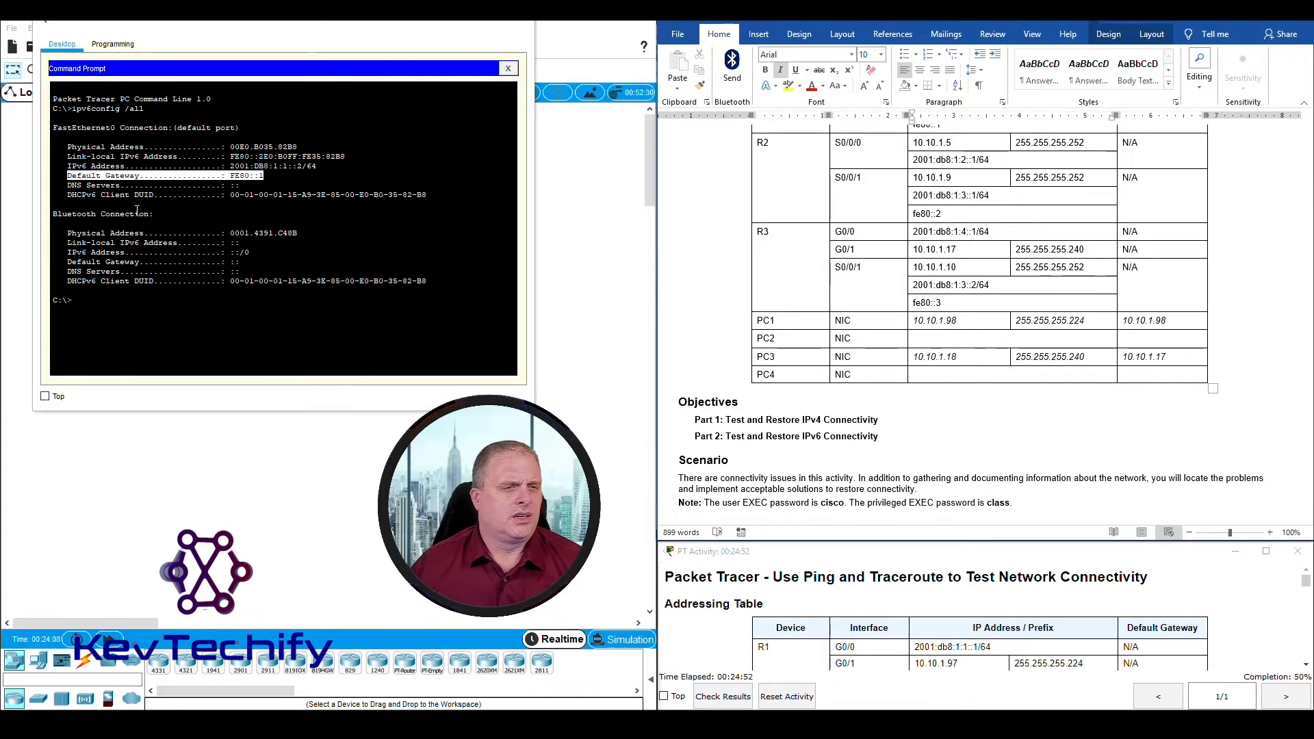
drag(69, 166, 316, 166)
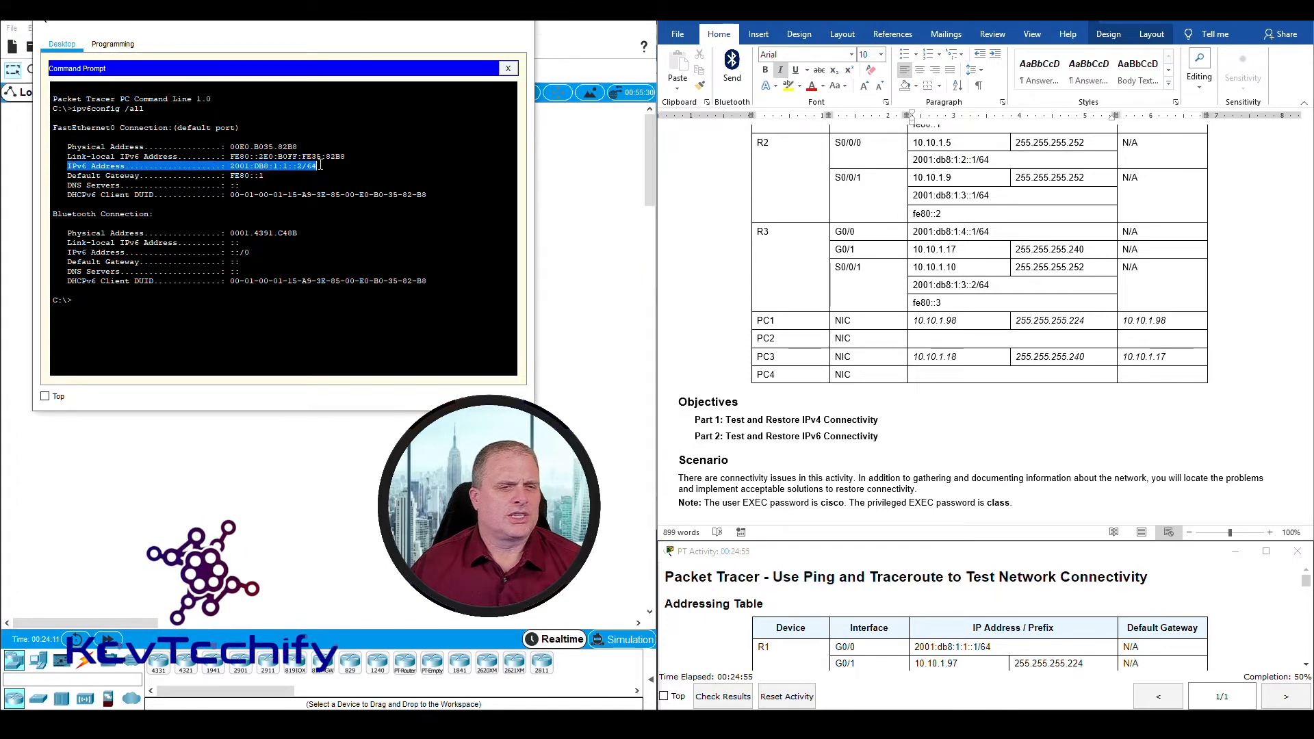
click(937, 340)
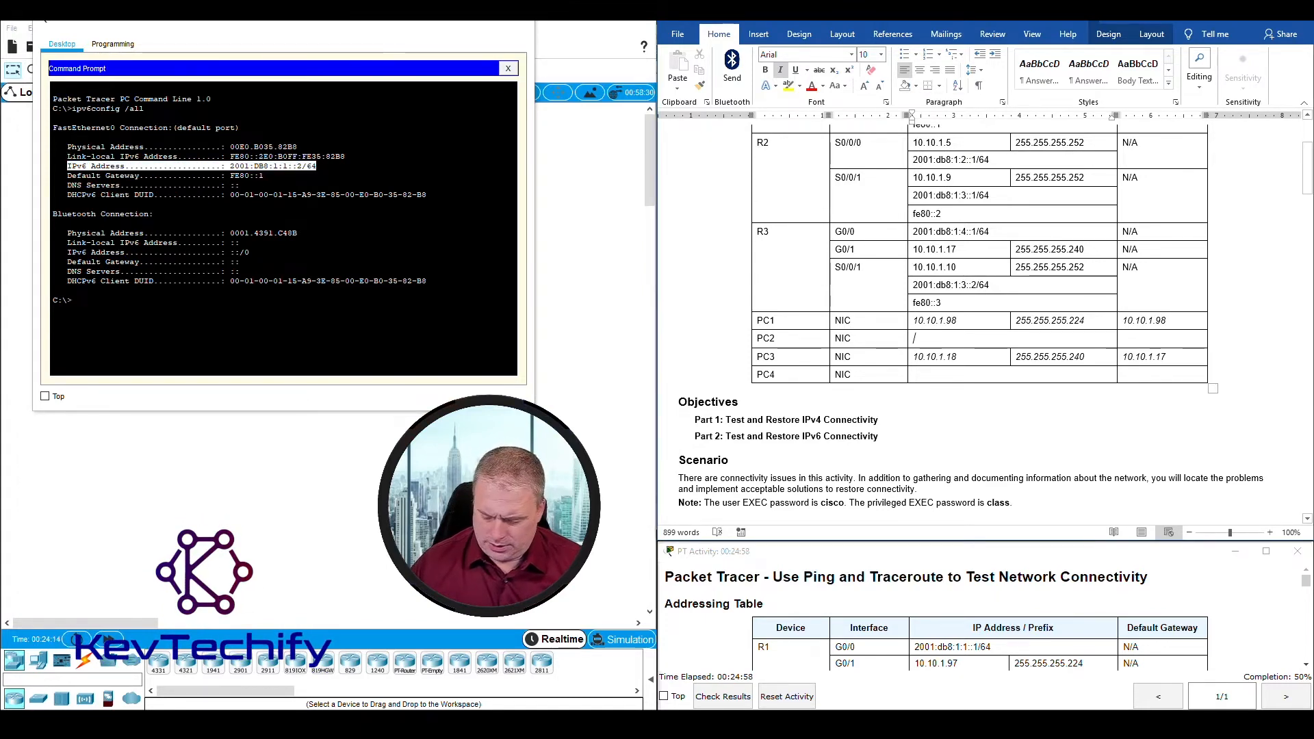
text(2001:db8:)
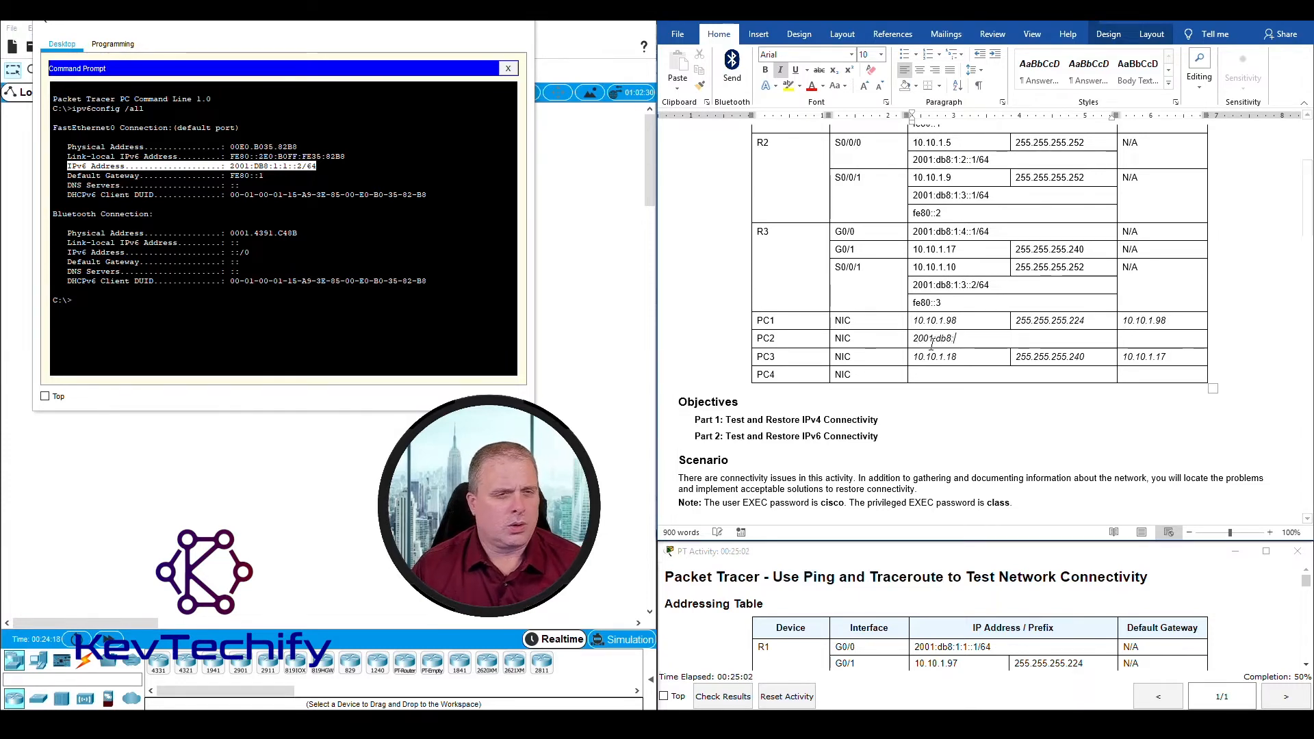
text(1)
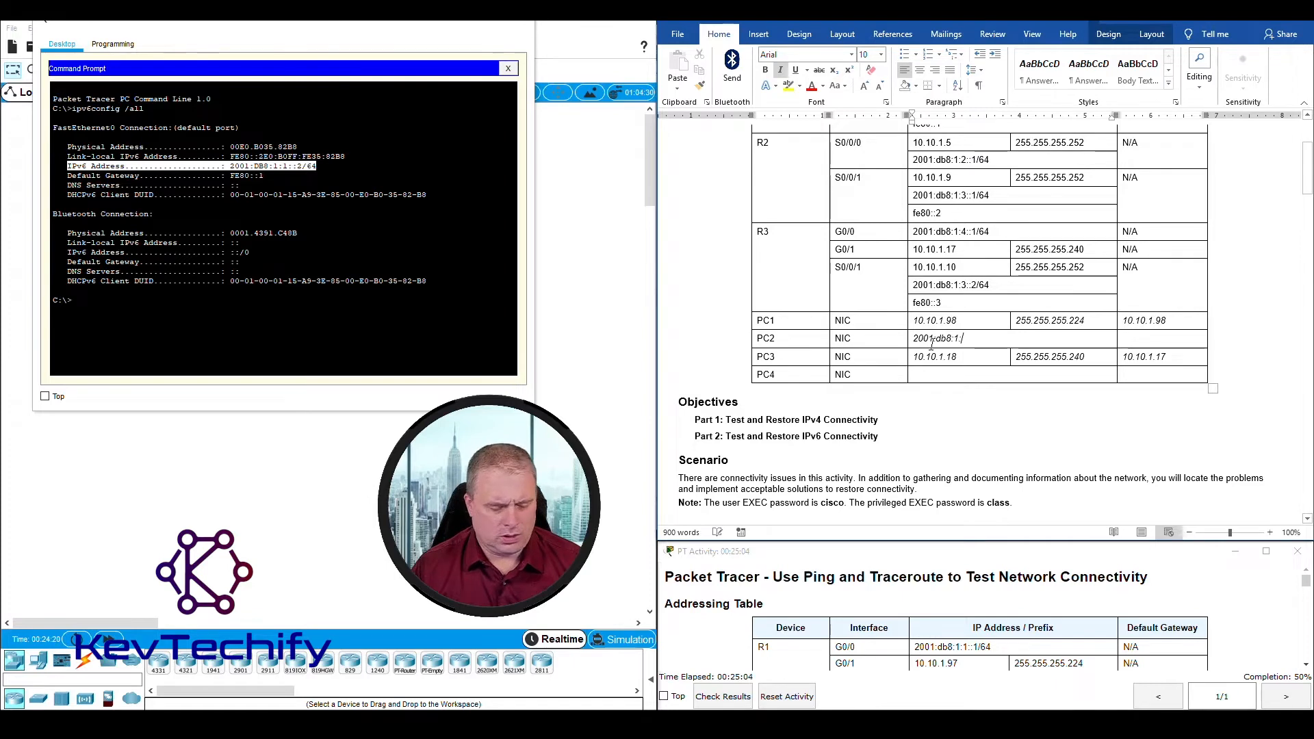
text(:1::)
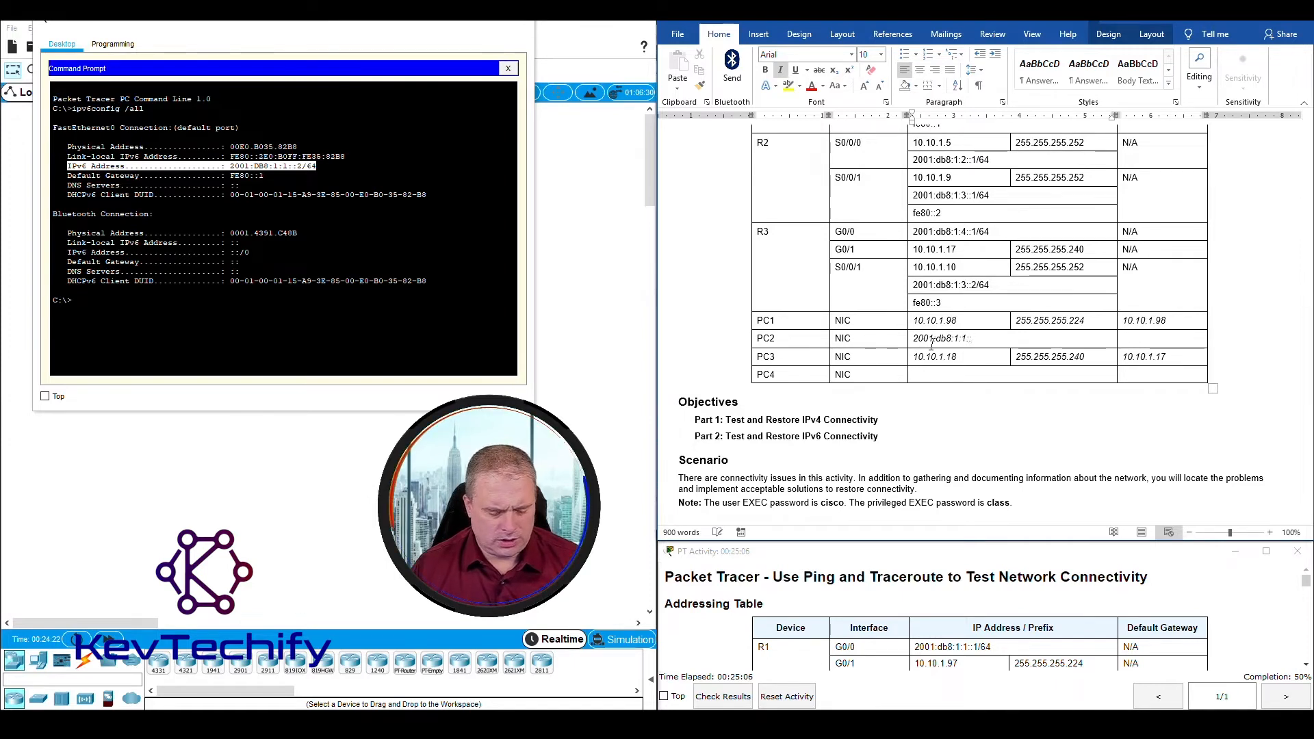
text(2/6)
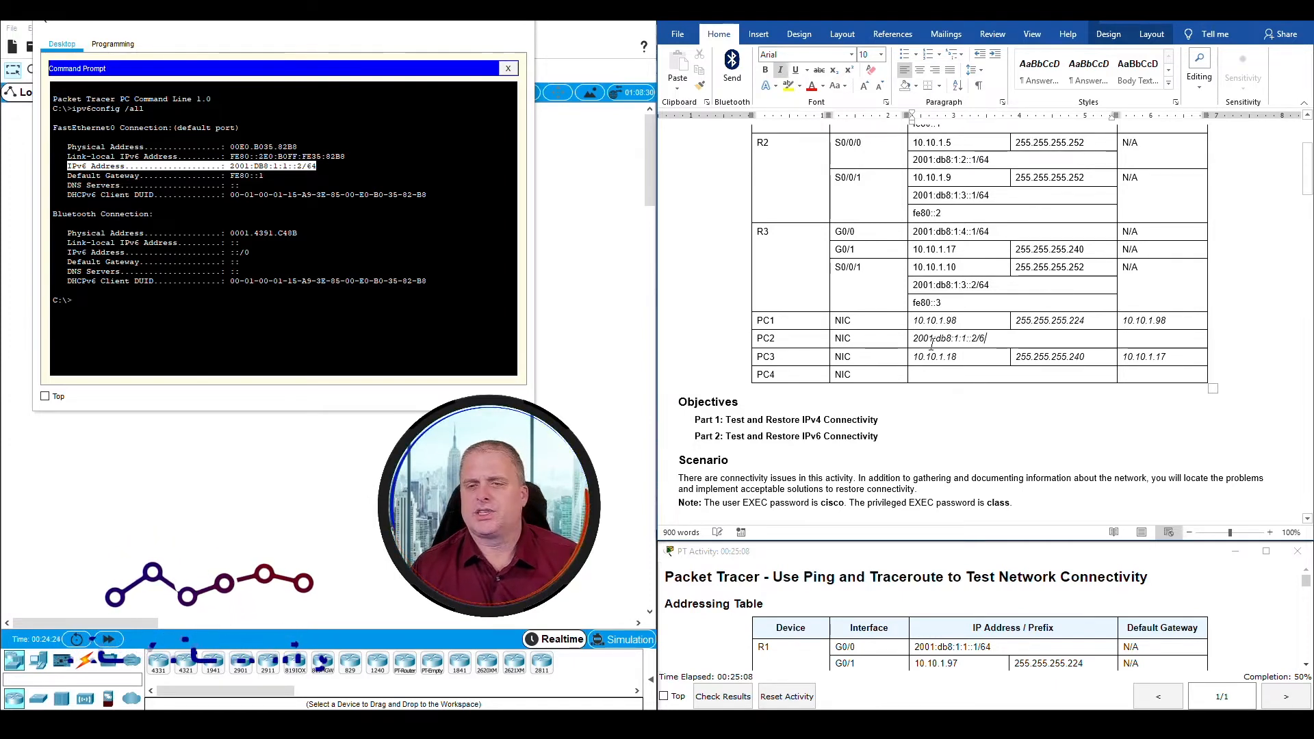
text(4)
key(Tab)
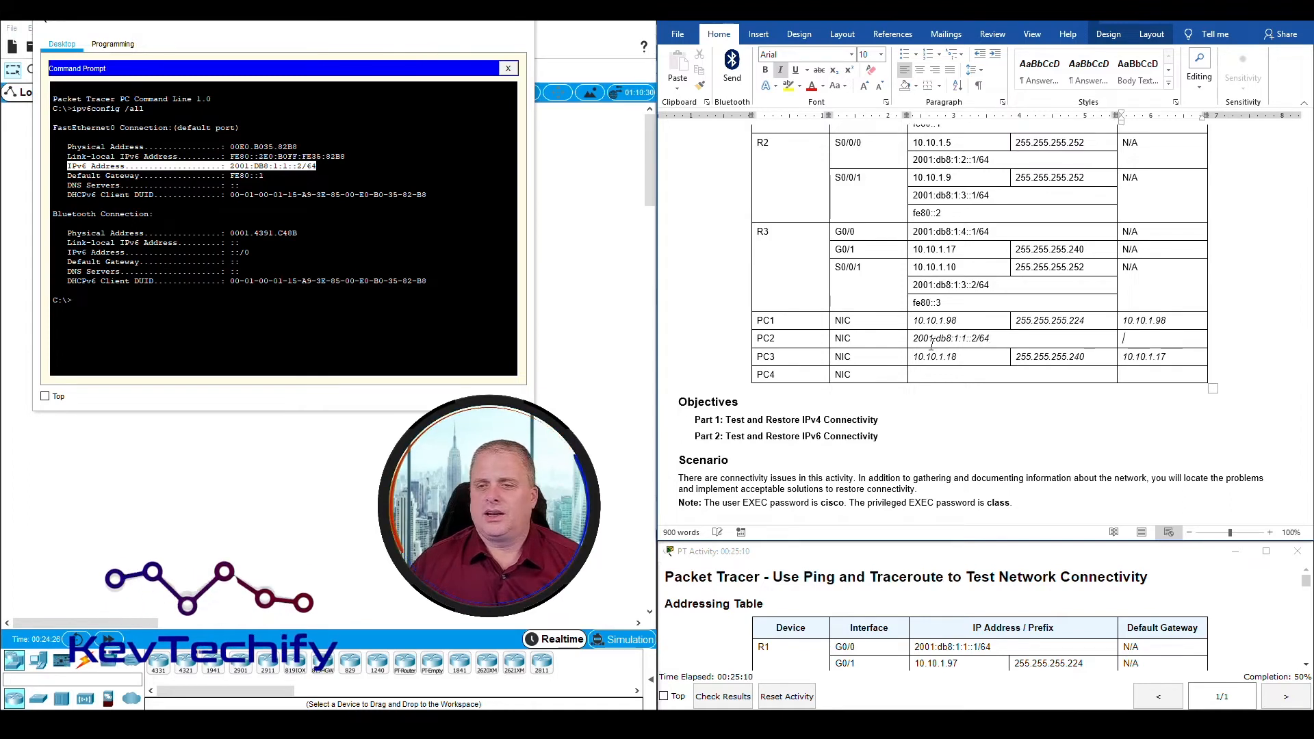
Step: Enter Fe80::1 as PC2's default gateway in the Addressing Table, based on the command output
click(67, 179)
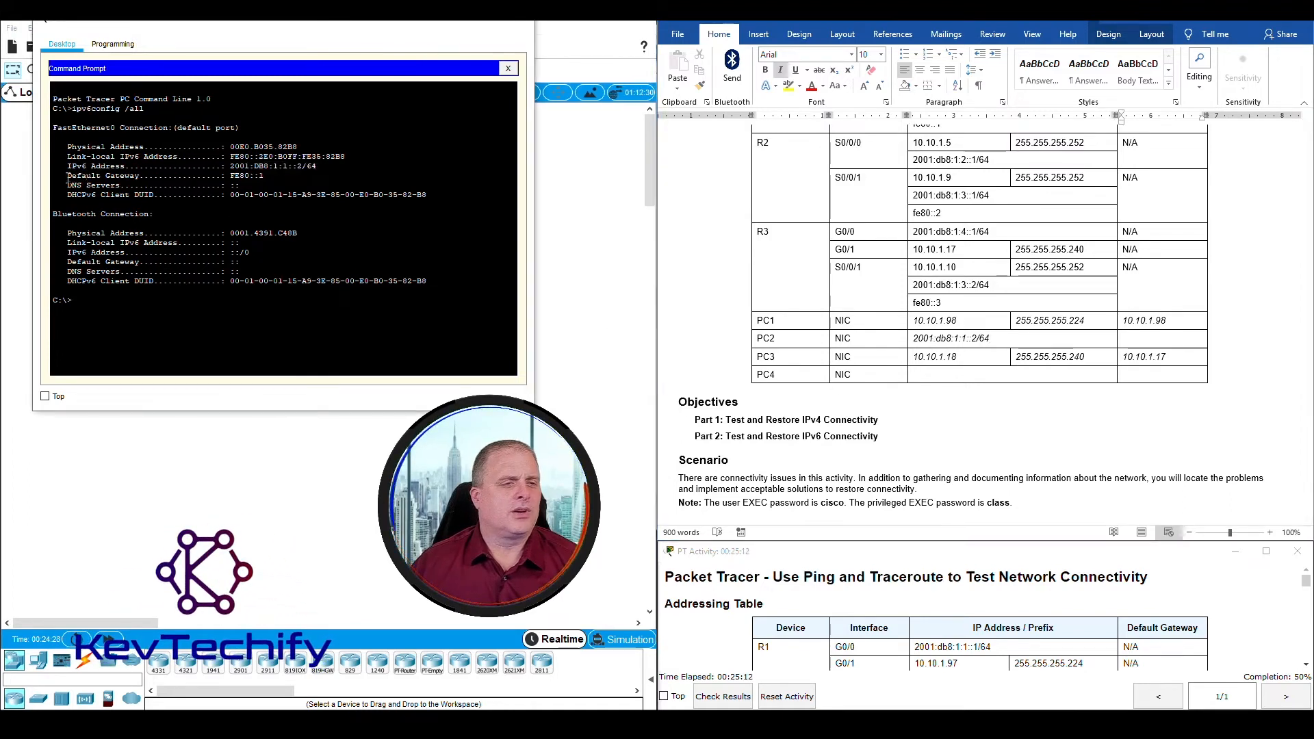
drag(67, 178, 224, 175)
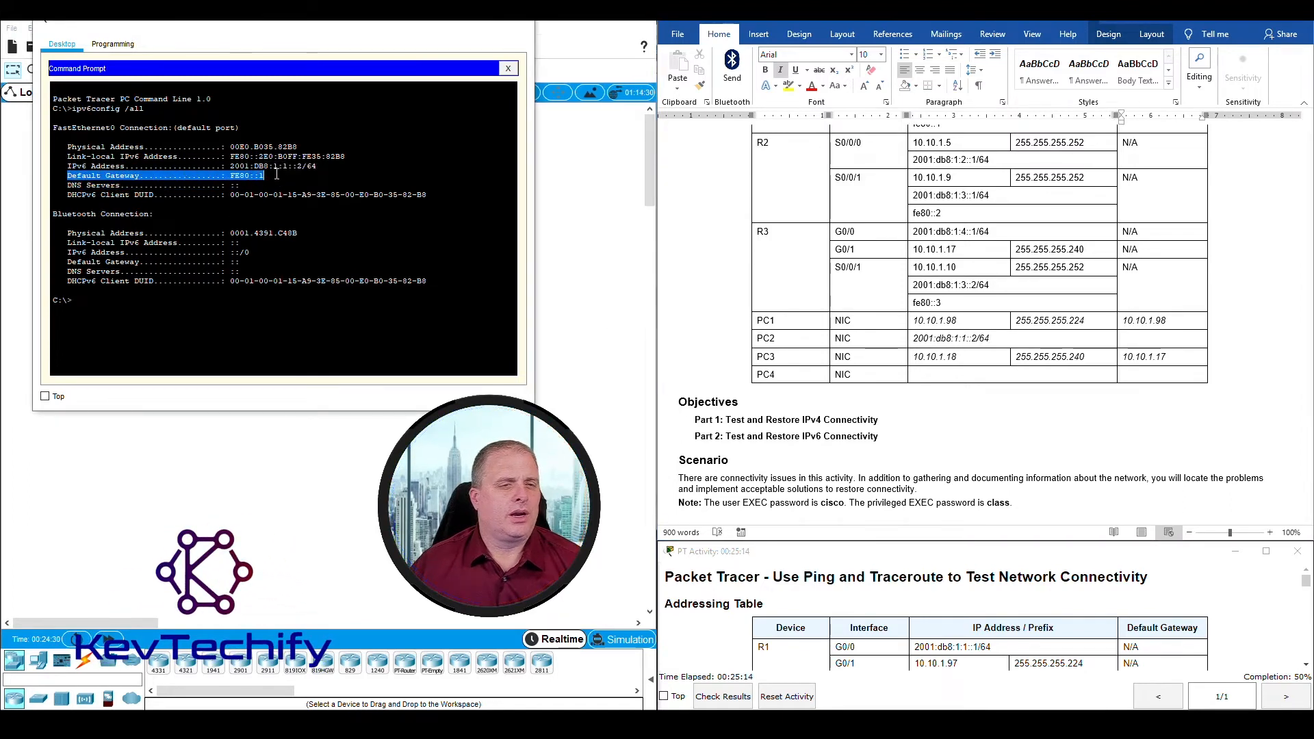
click(1152, 339)
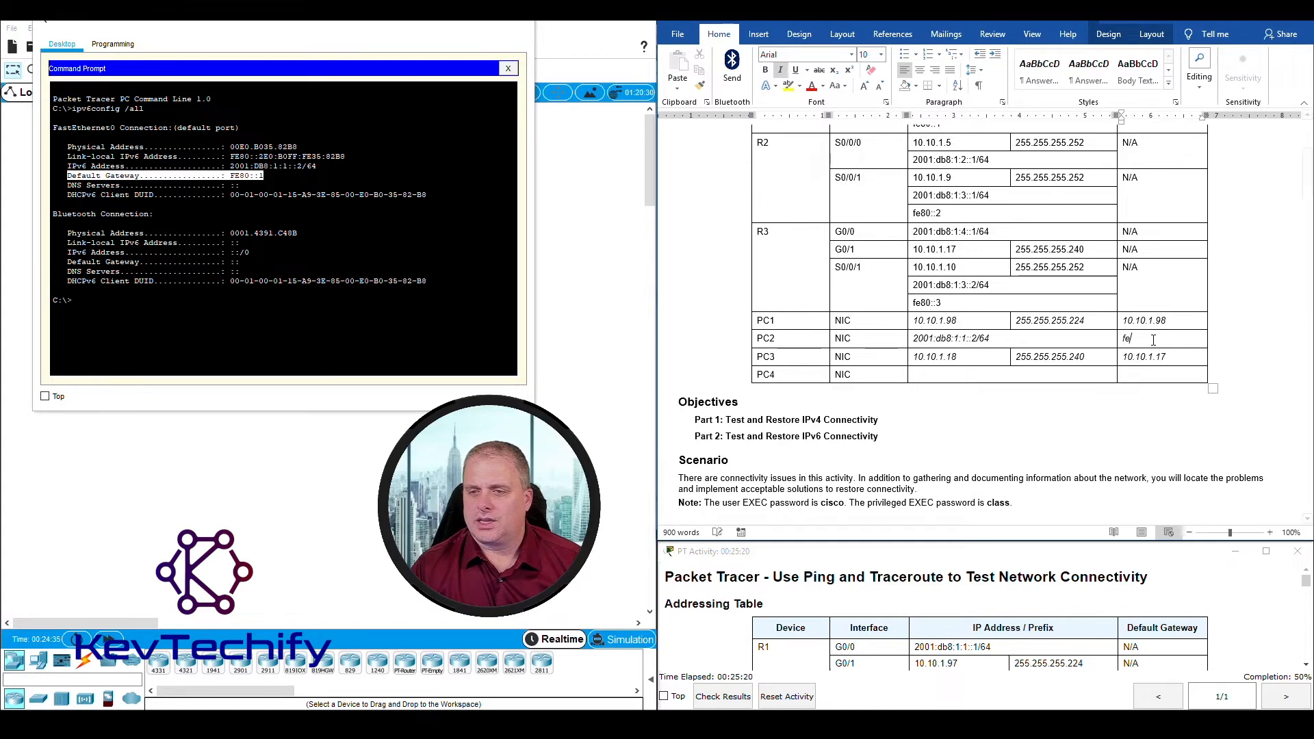
text(fe80::1)
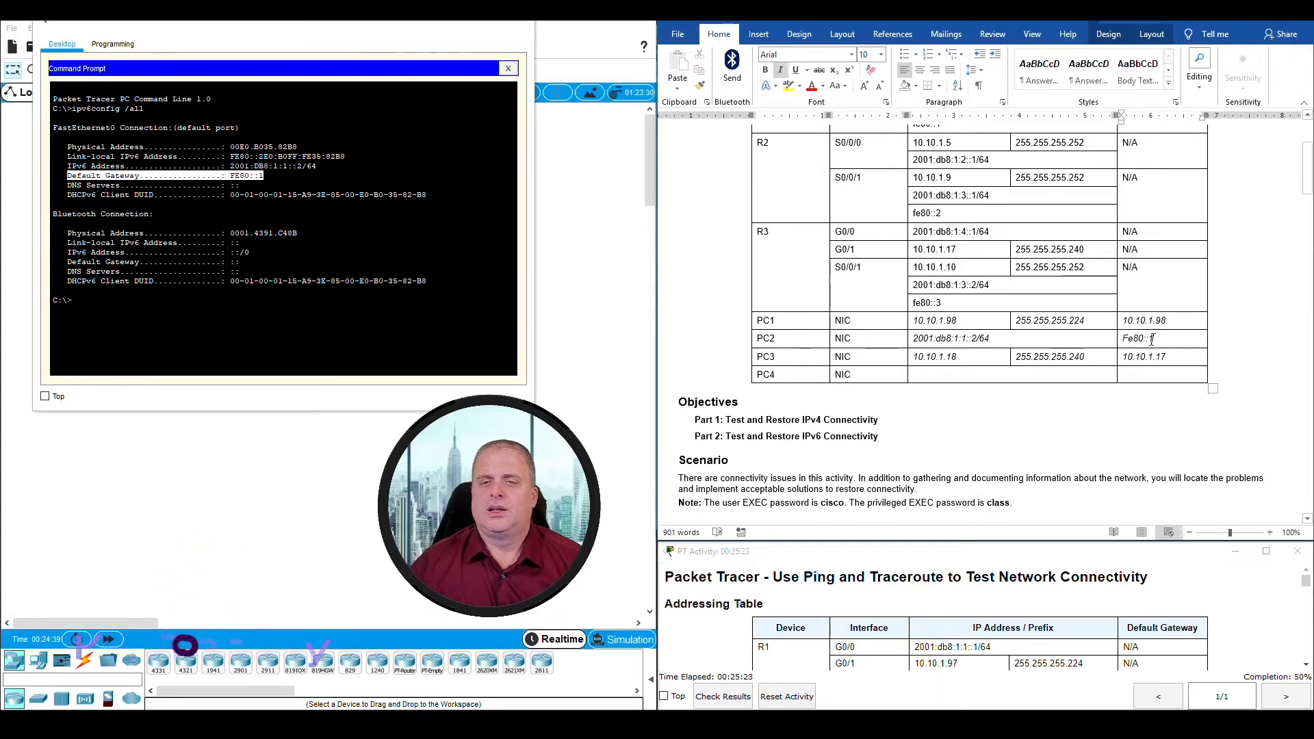
scroll(943, 355, down, 20)
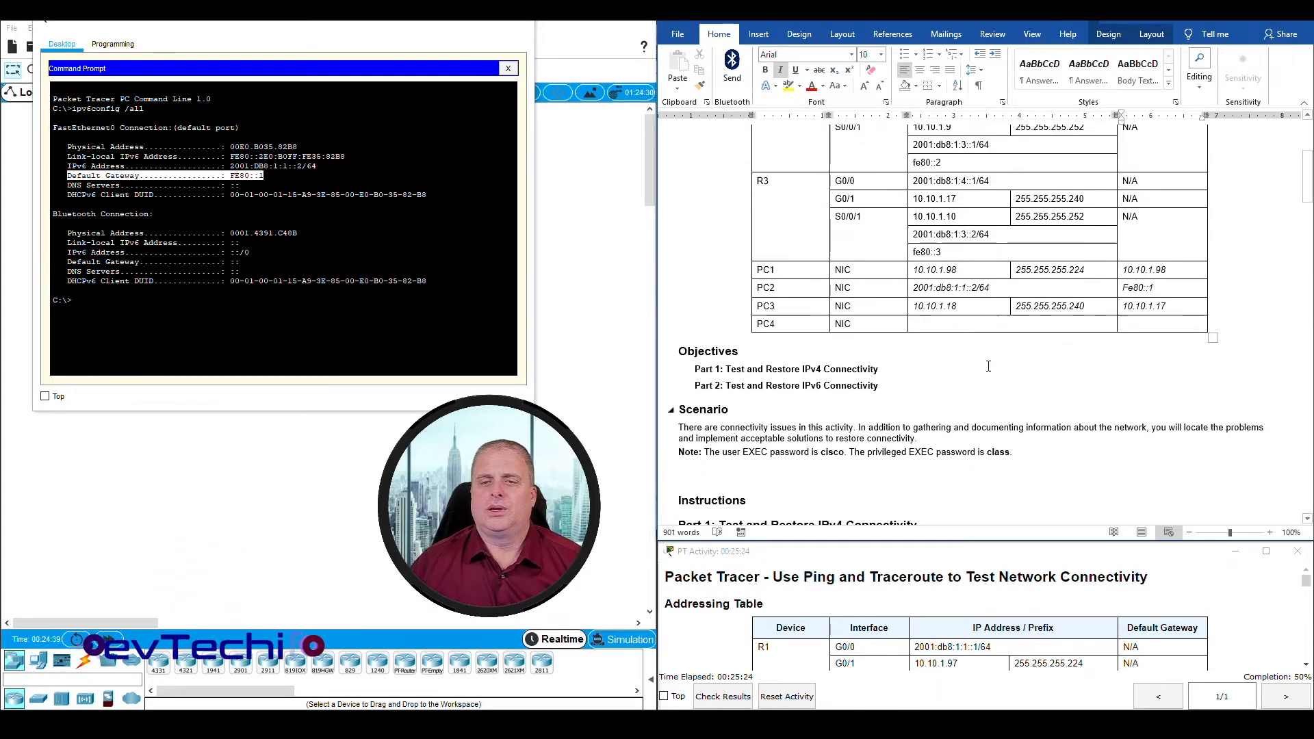
scroll(943, 355, down, 20)
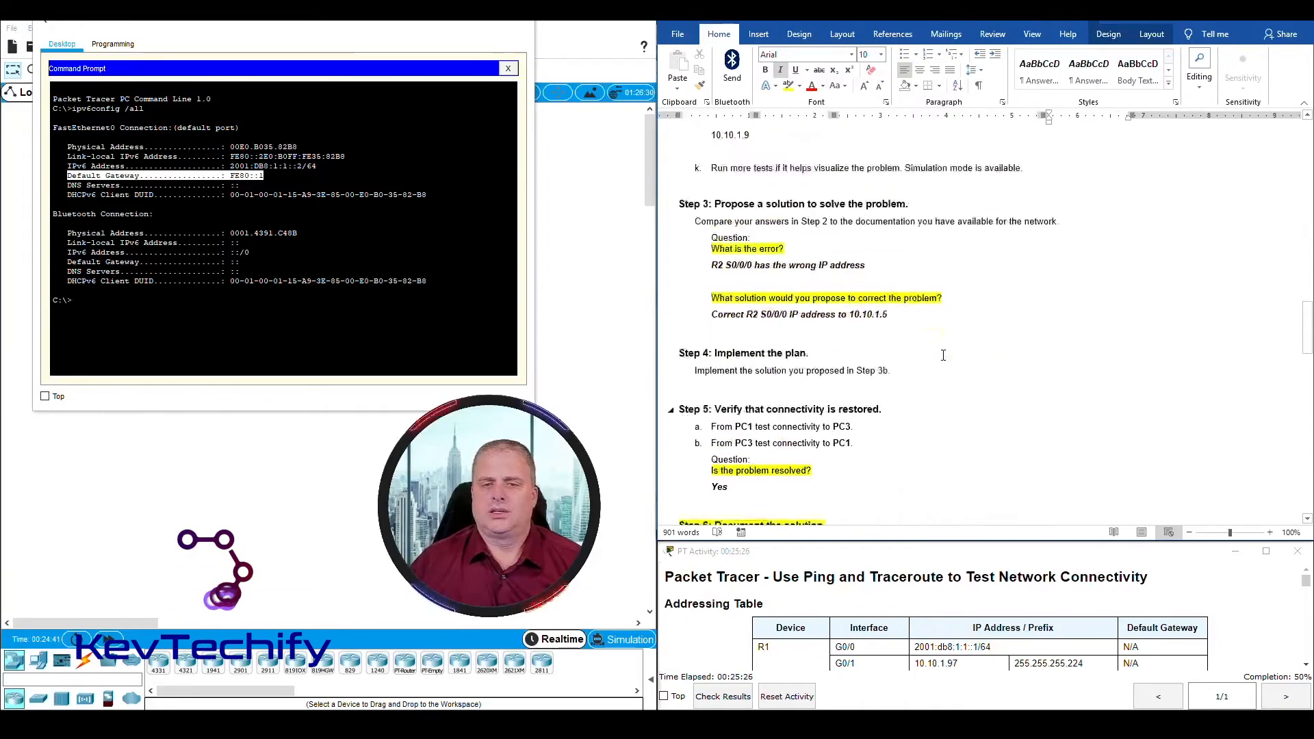
Step: Minimize PC2's window and open PC4's Command Prompt, with its window moved clear of the lab document and widened
scroll(943, 354, down, 1)
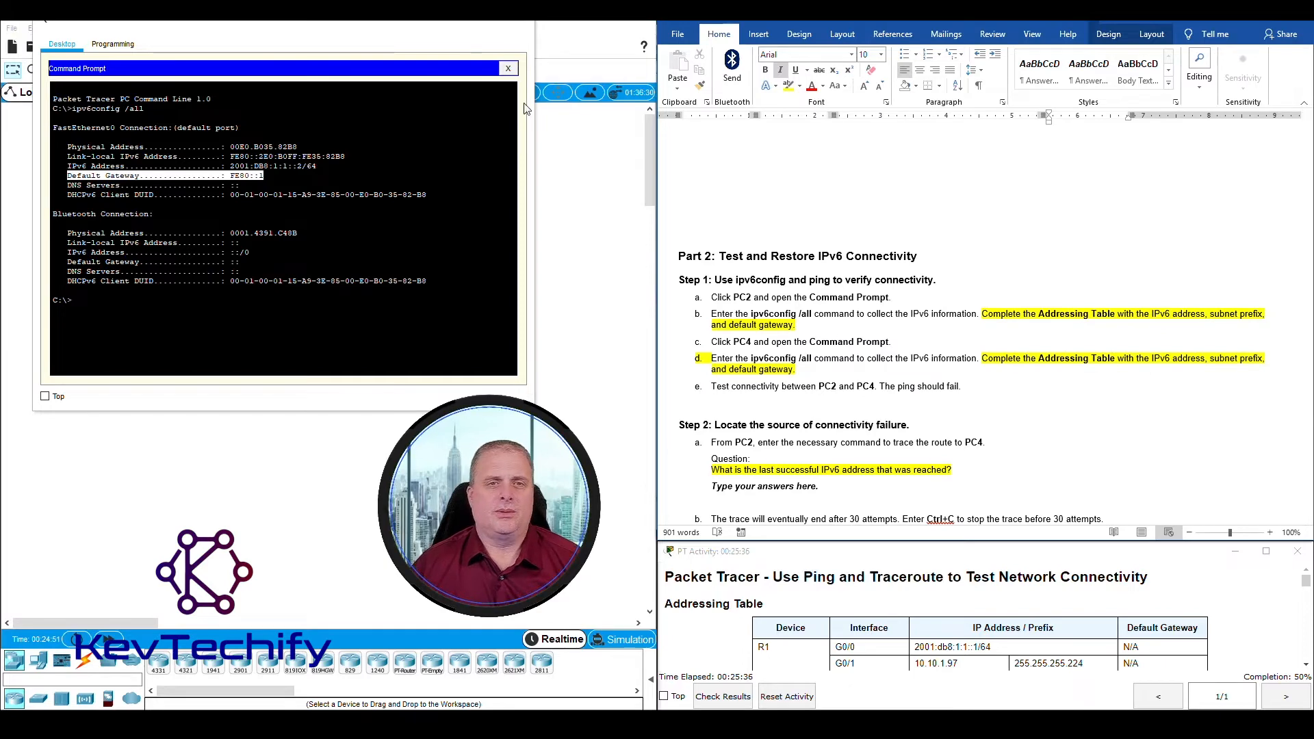
click(559, 280)
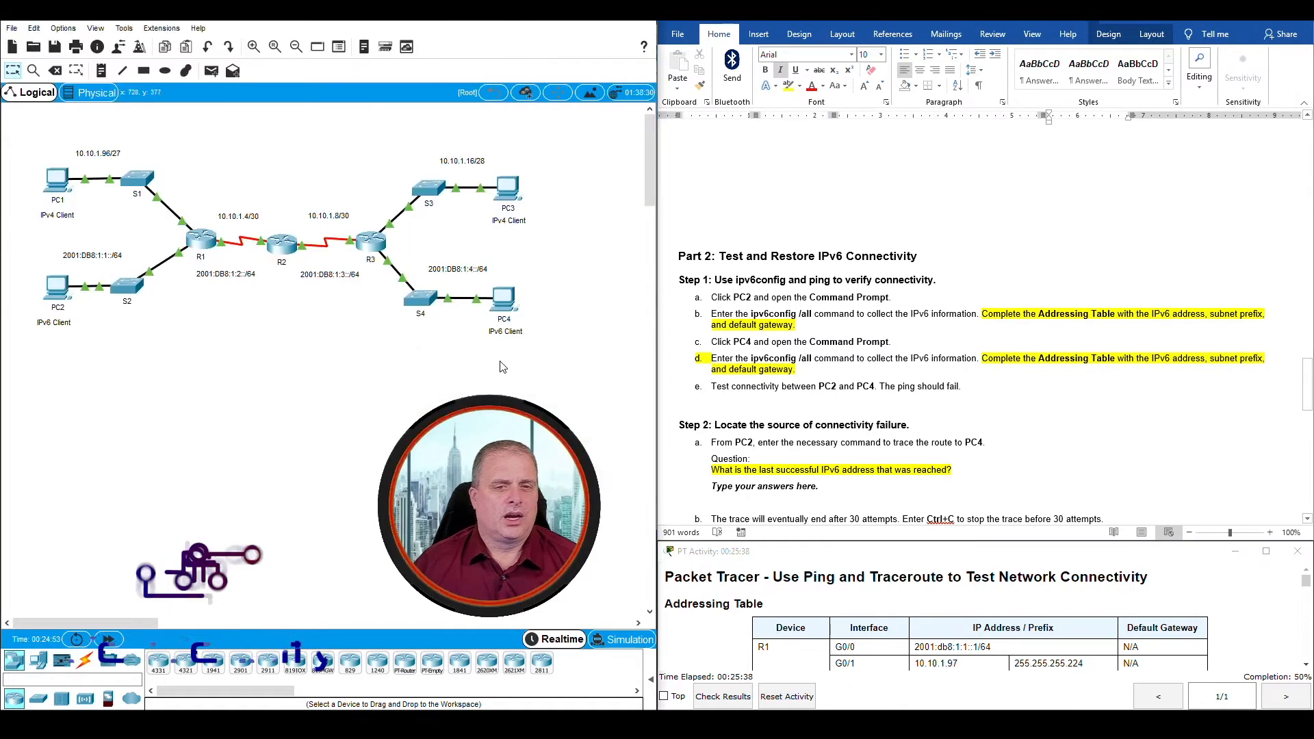
click(505, 298)
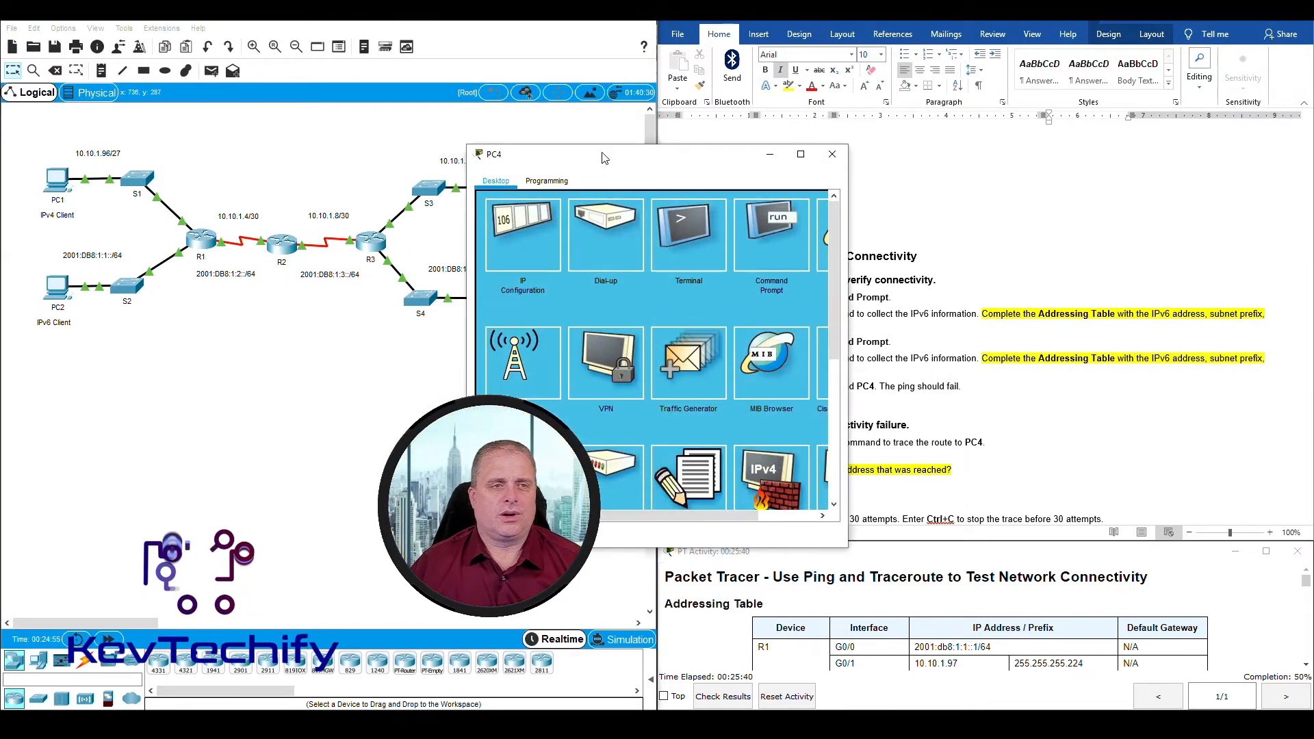
drag(595, 154, 194, 24)
drag(448, 150, 538, 149)
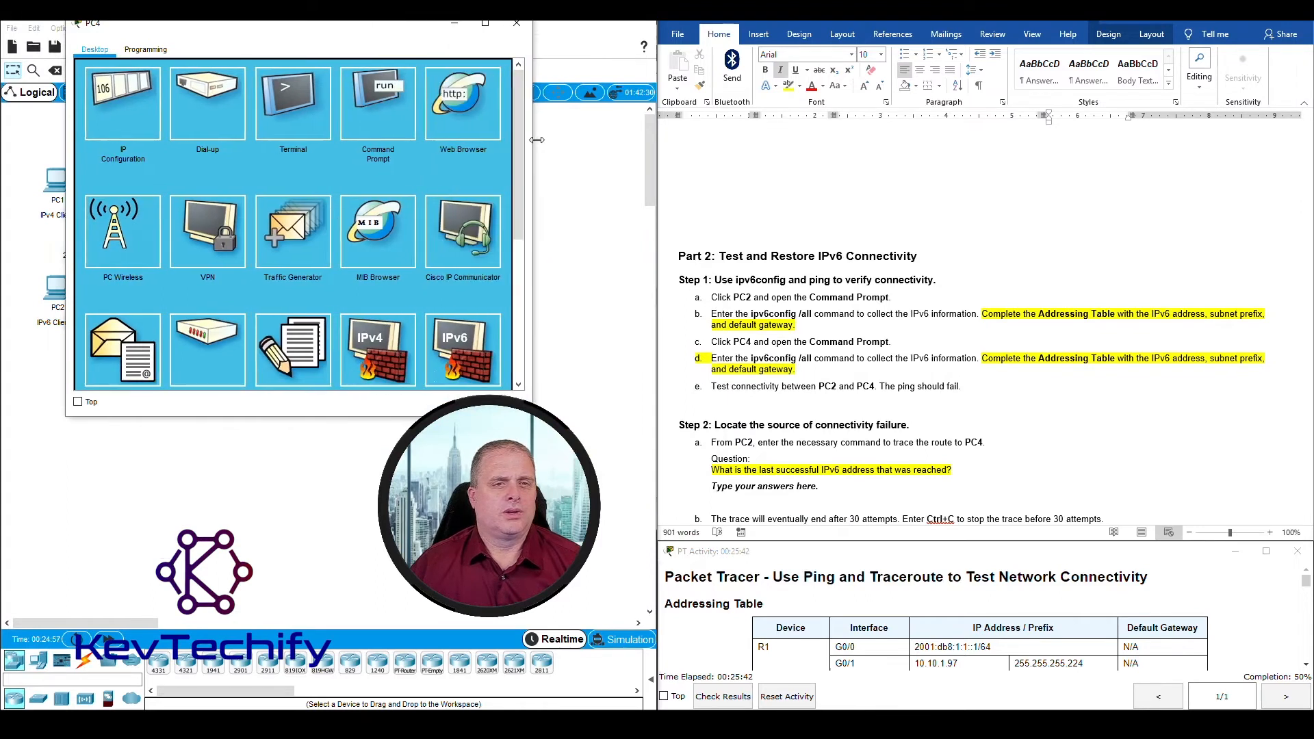
click(343, 83)
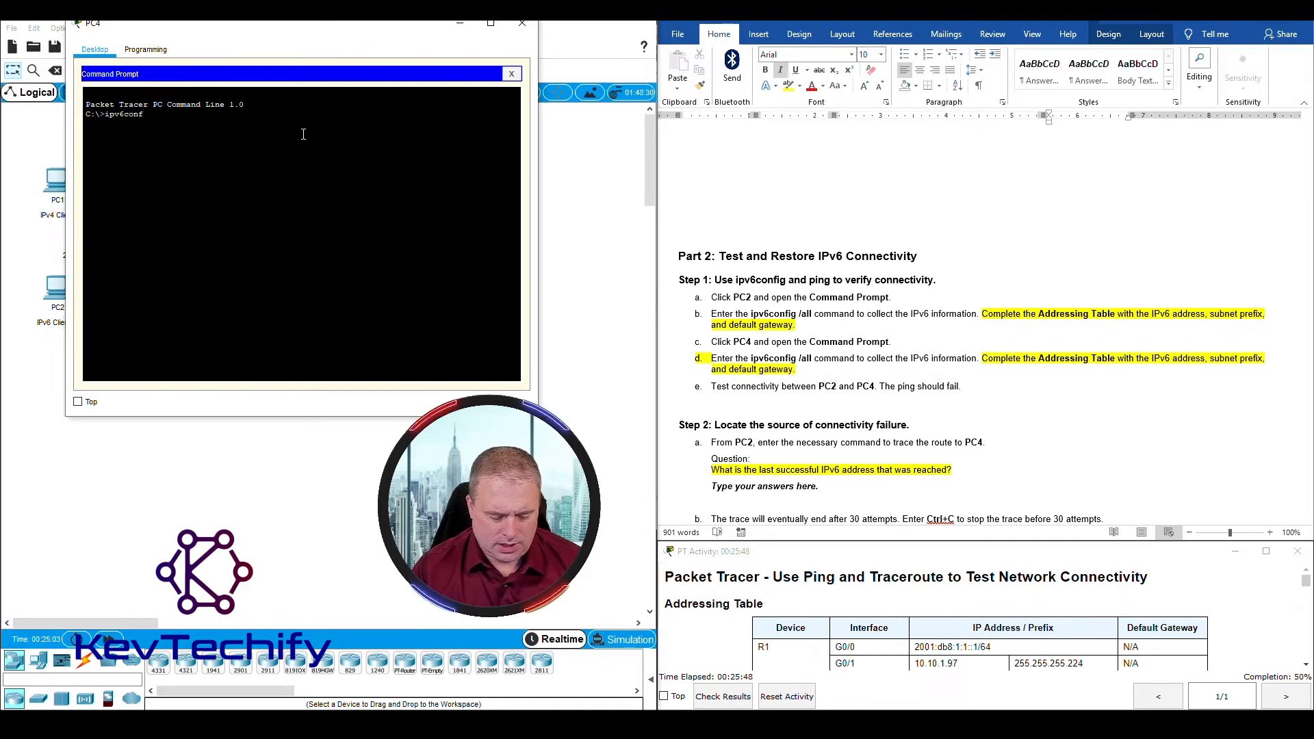
Step: Run ipv6config /all on PC4 and highlight its IPv6 address and default gateway in the output
text(ipv6config /all)
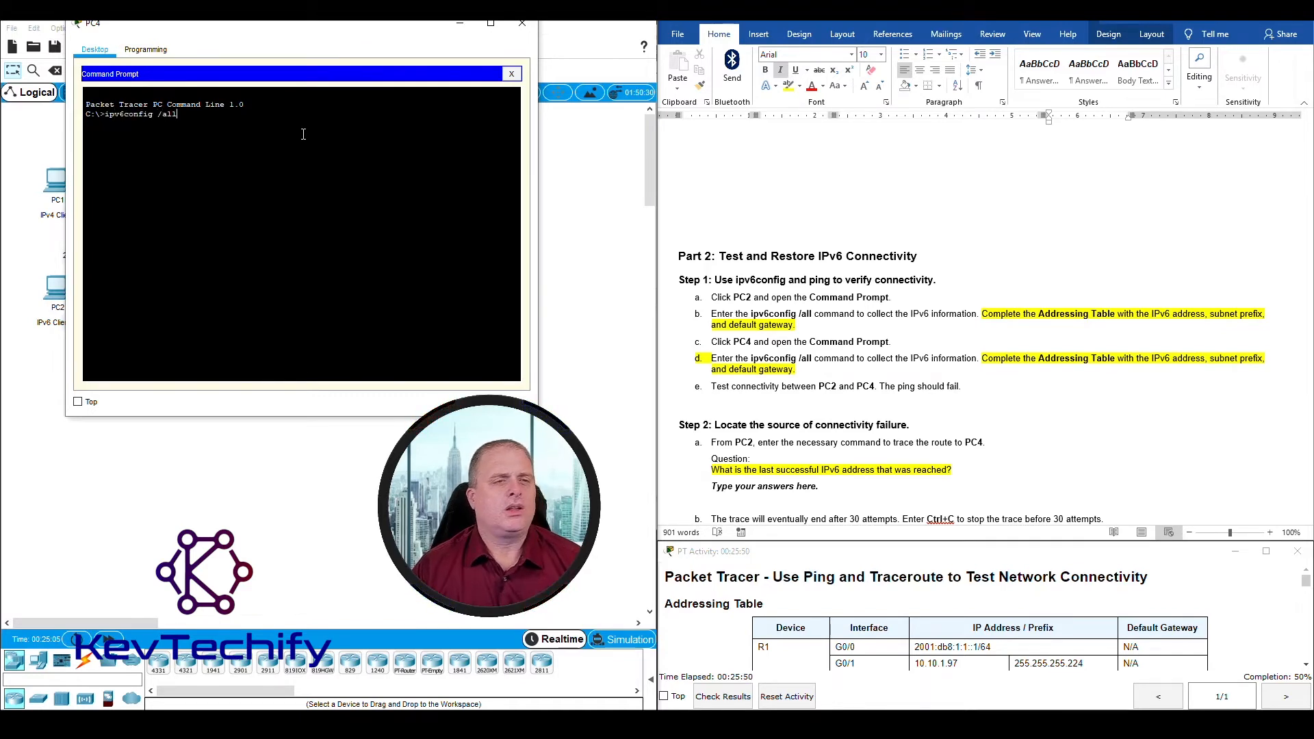
key(Return)
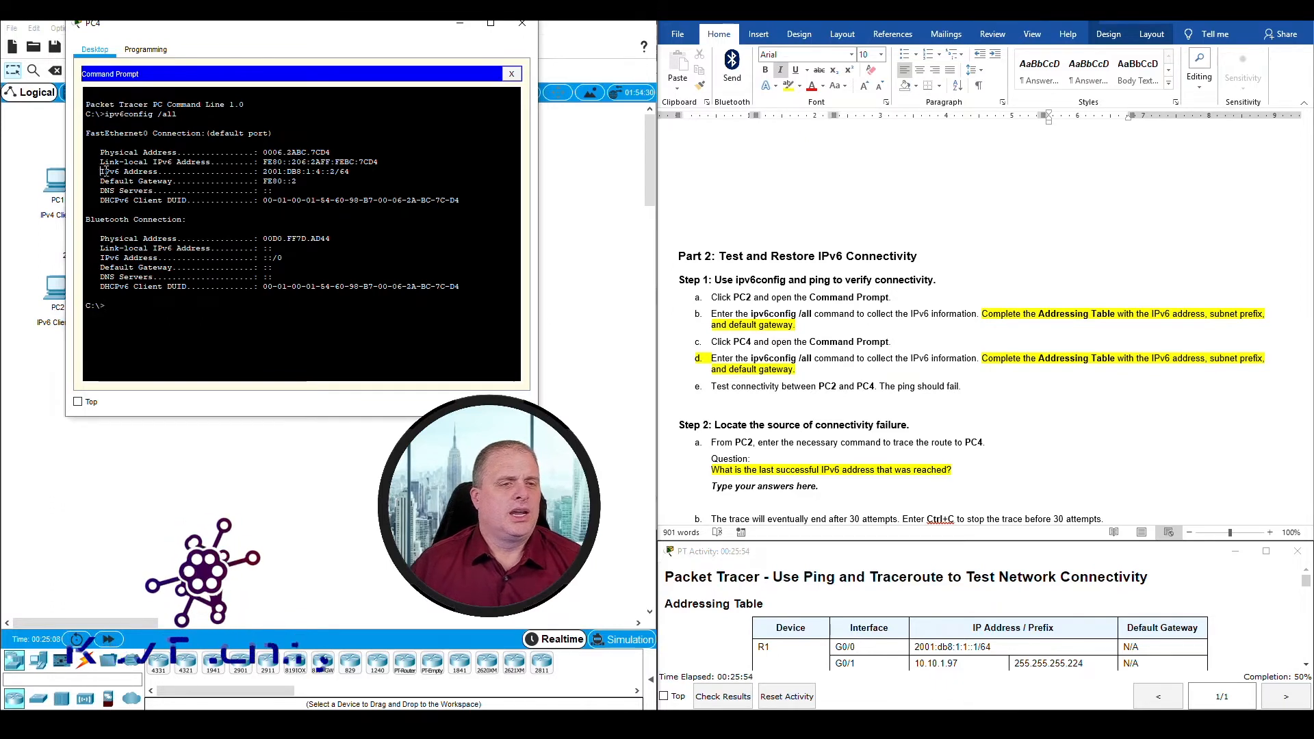
drag(100, 171, 315, 182)
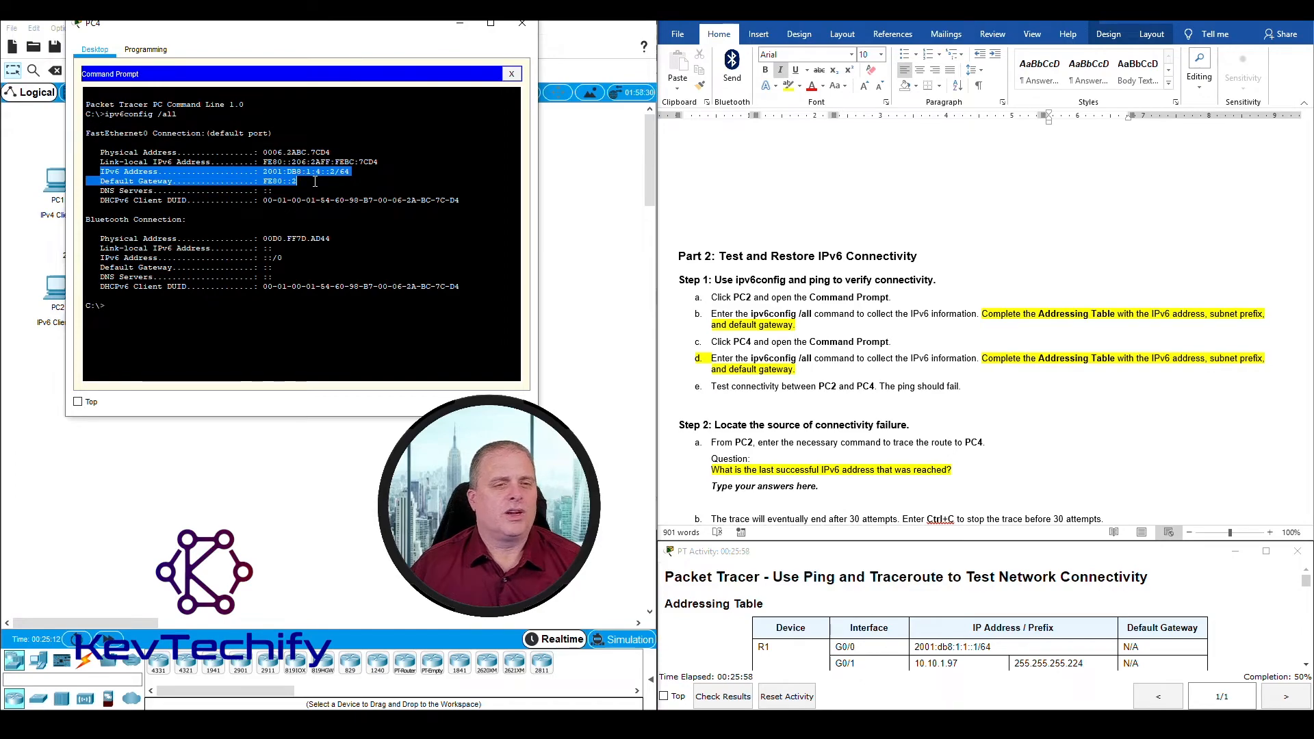
Step: Record 2001:db8:1:4::2/64 as PC4's IPv6 address and Fe80::1 as its default gateway in the document's Addressing Table
scroll(886, 332, up, 20)
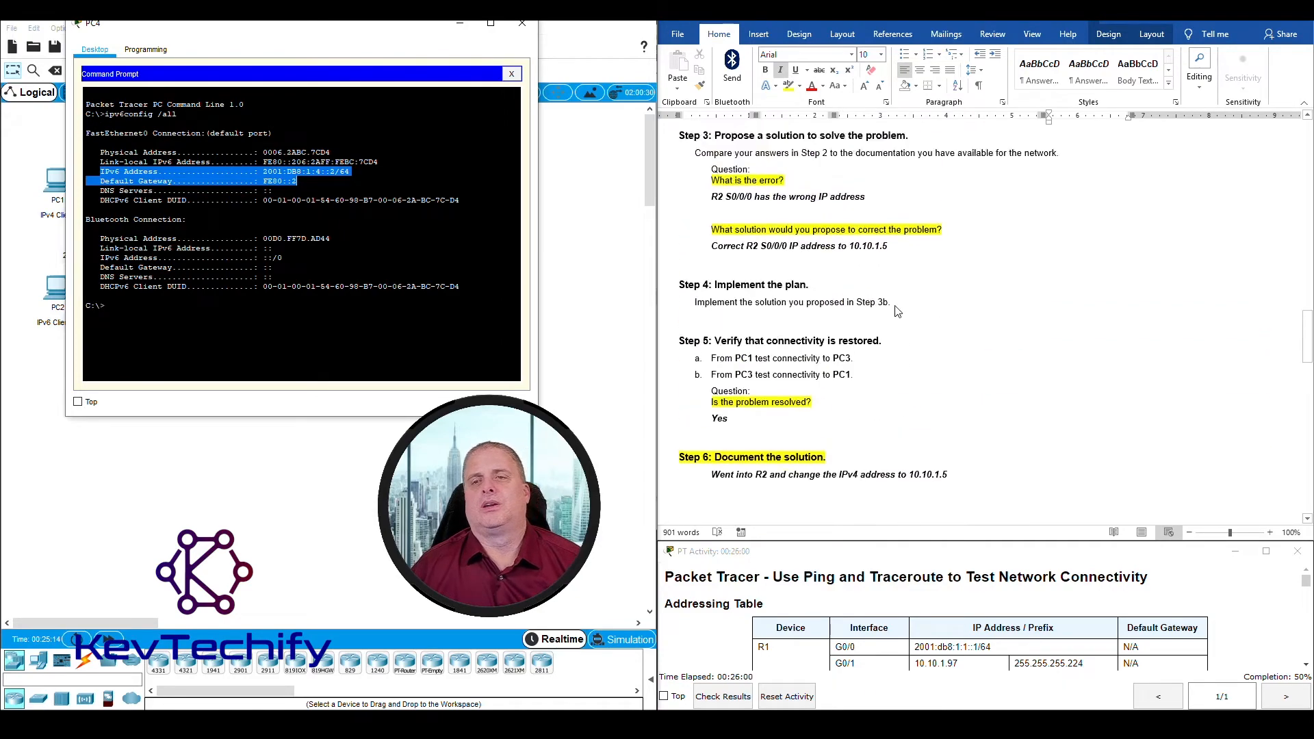
scroll(897, 308, down, 1)
scroll(896, 308, down, 3)
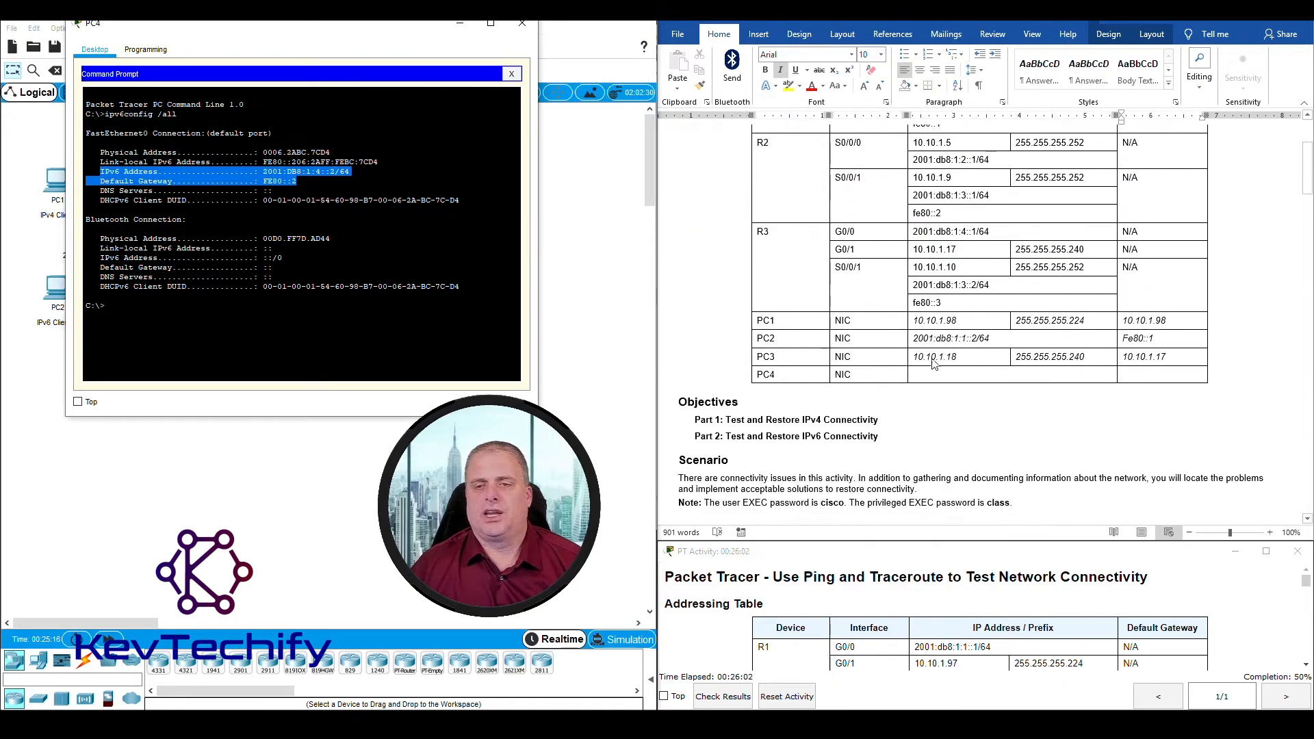
click(927, 374)
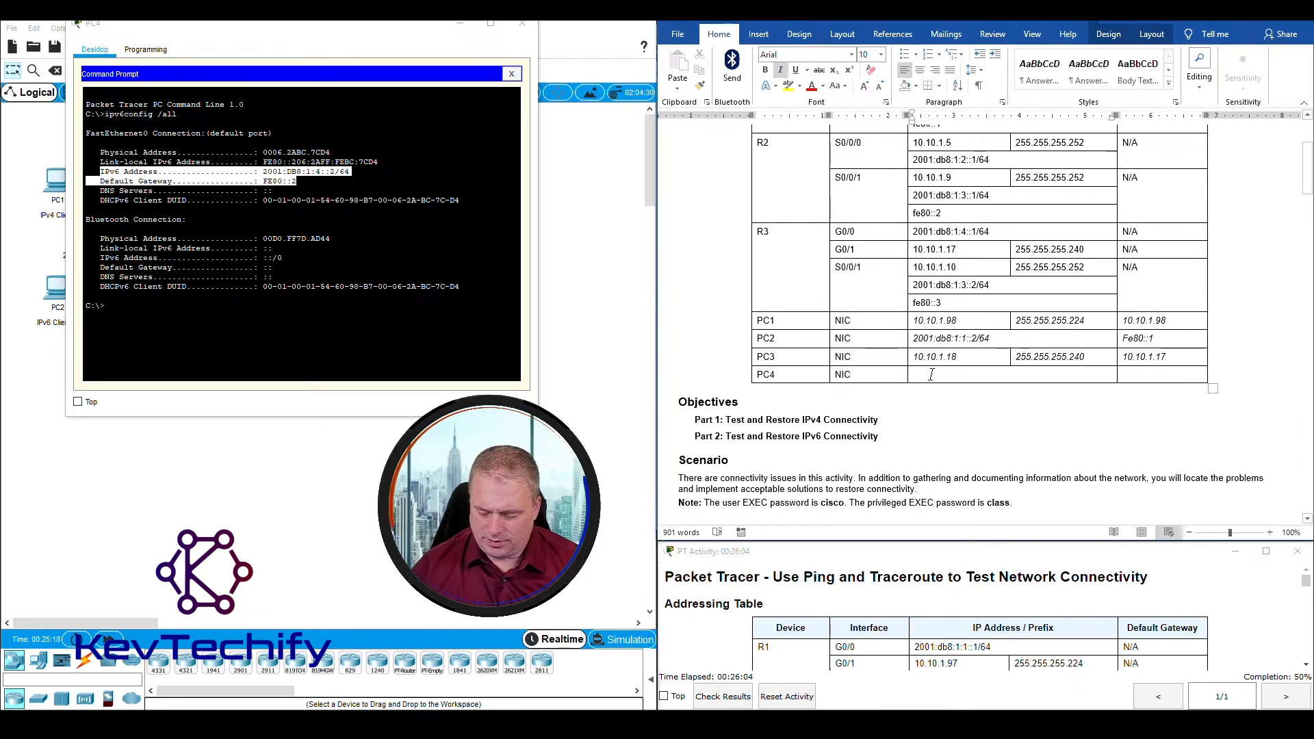
text(2001:db8)
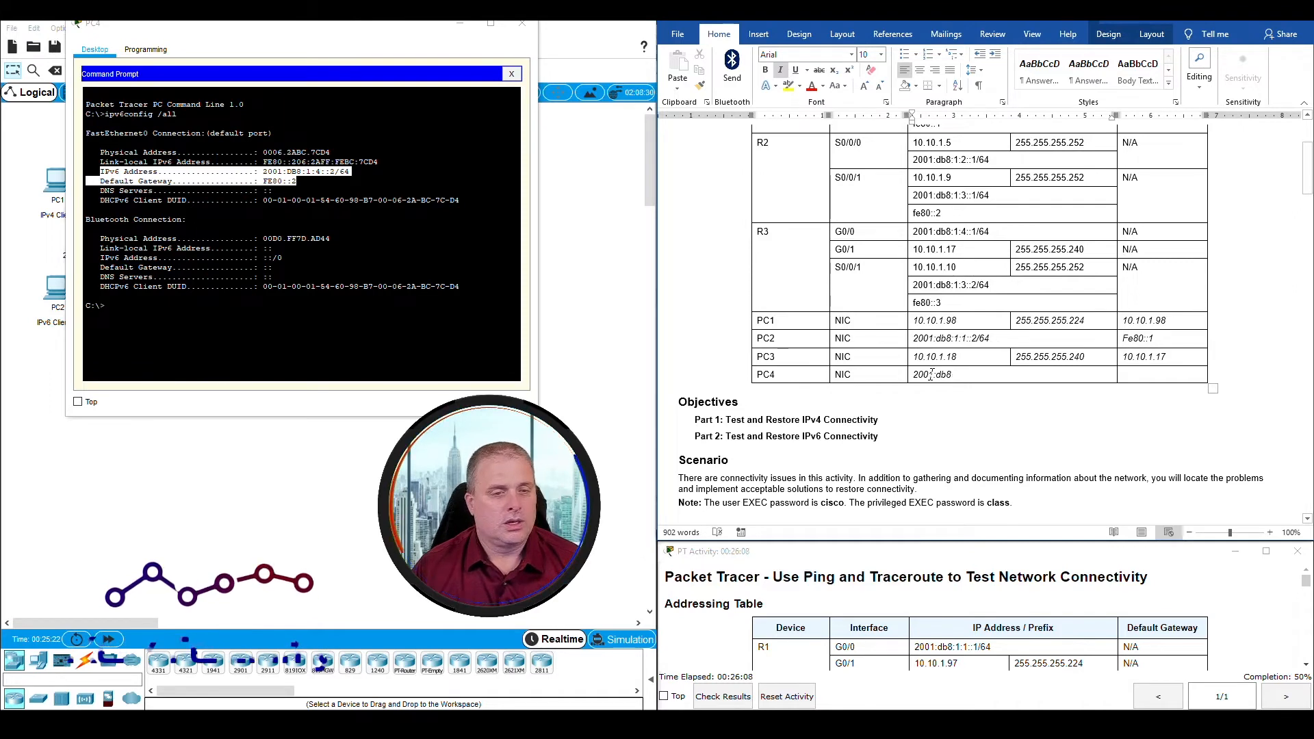
text(:1)
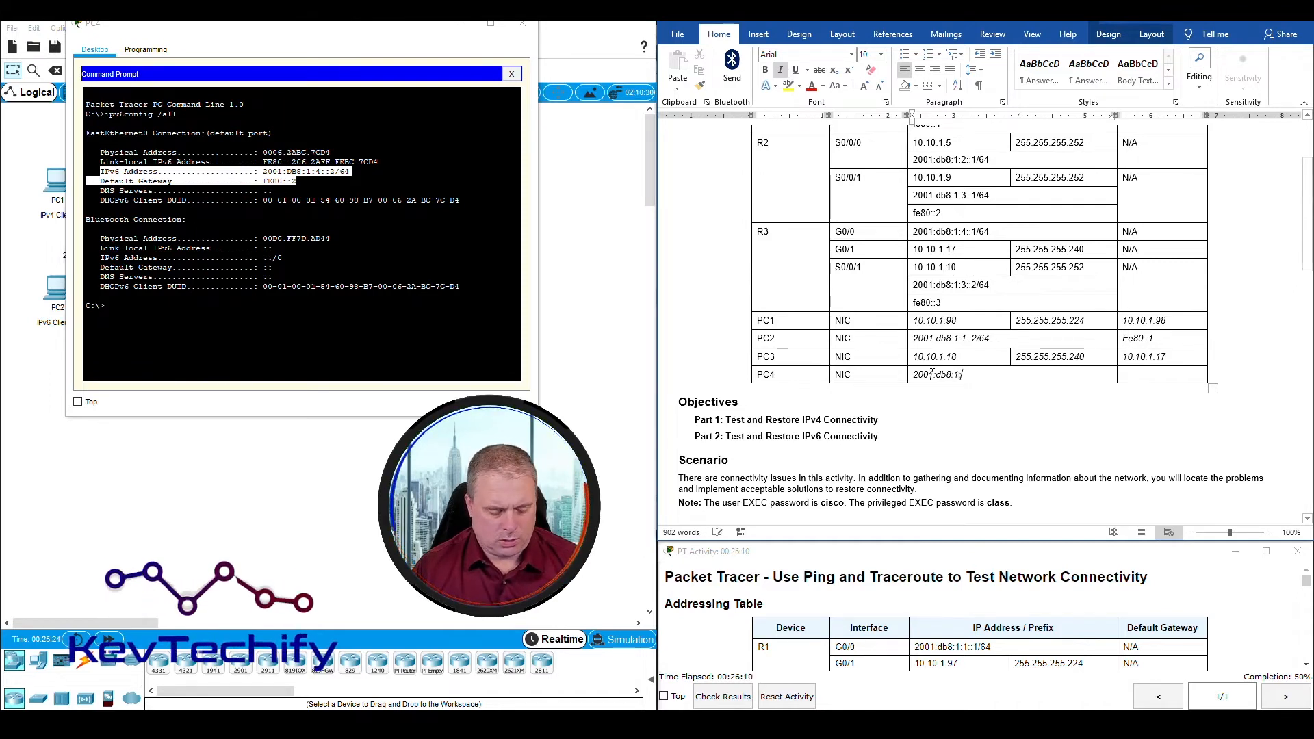
text(:4)
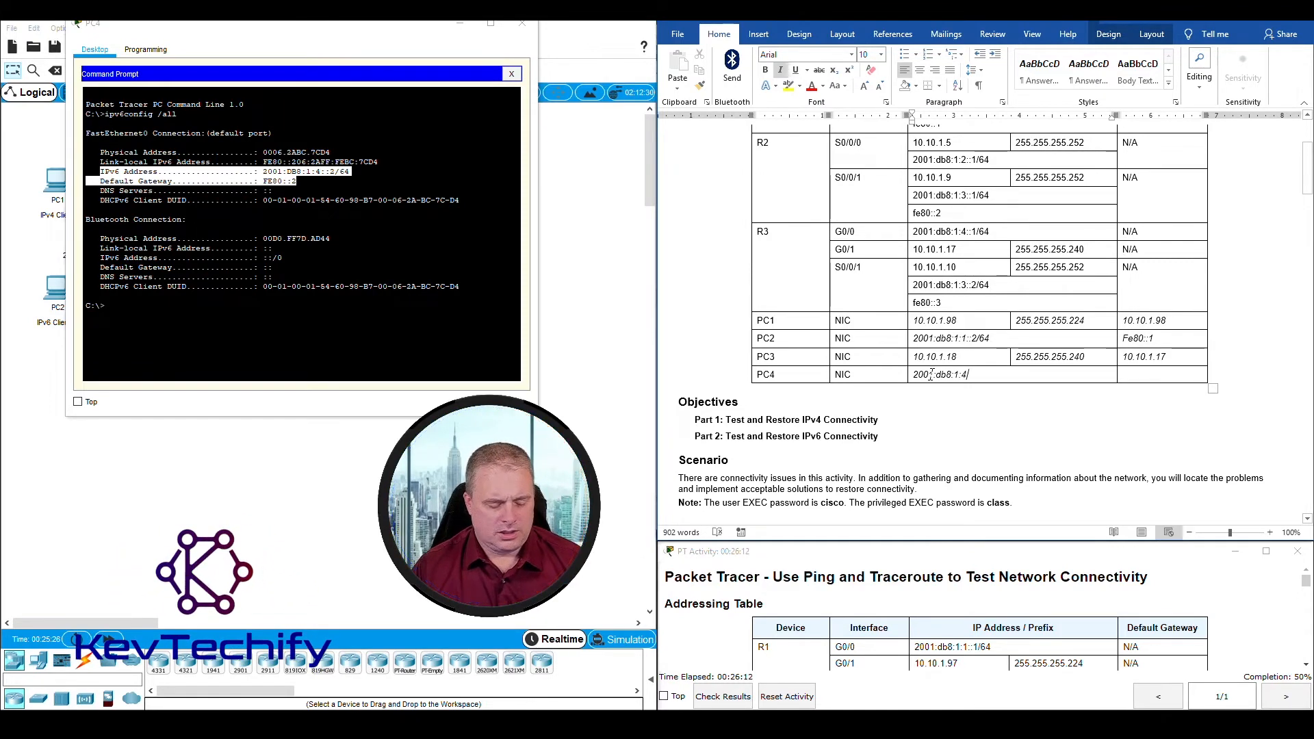
text(::2)
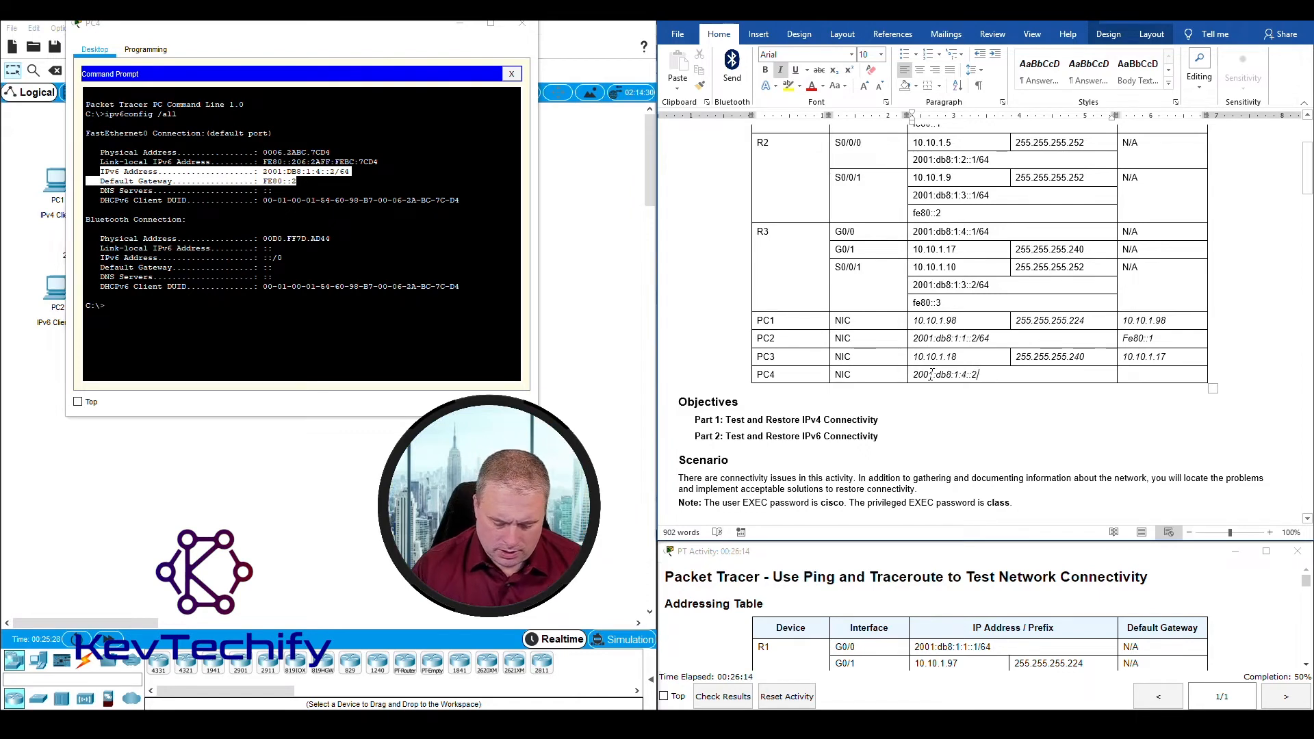
text(/6)
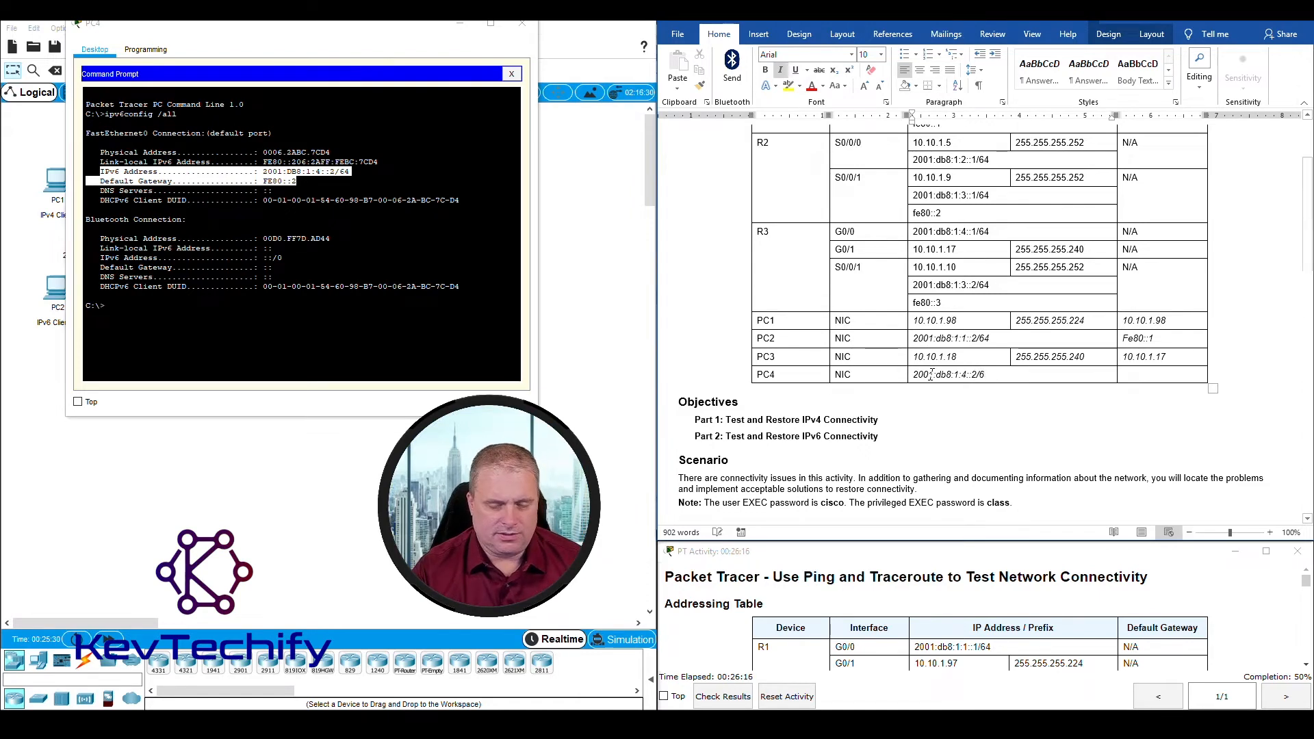
text(4)
key(Tab)
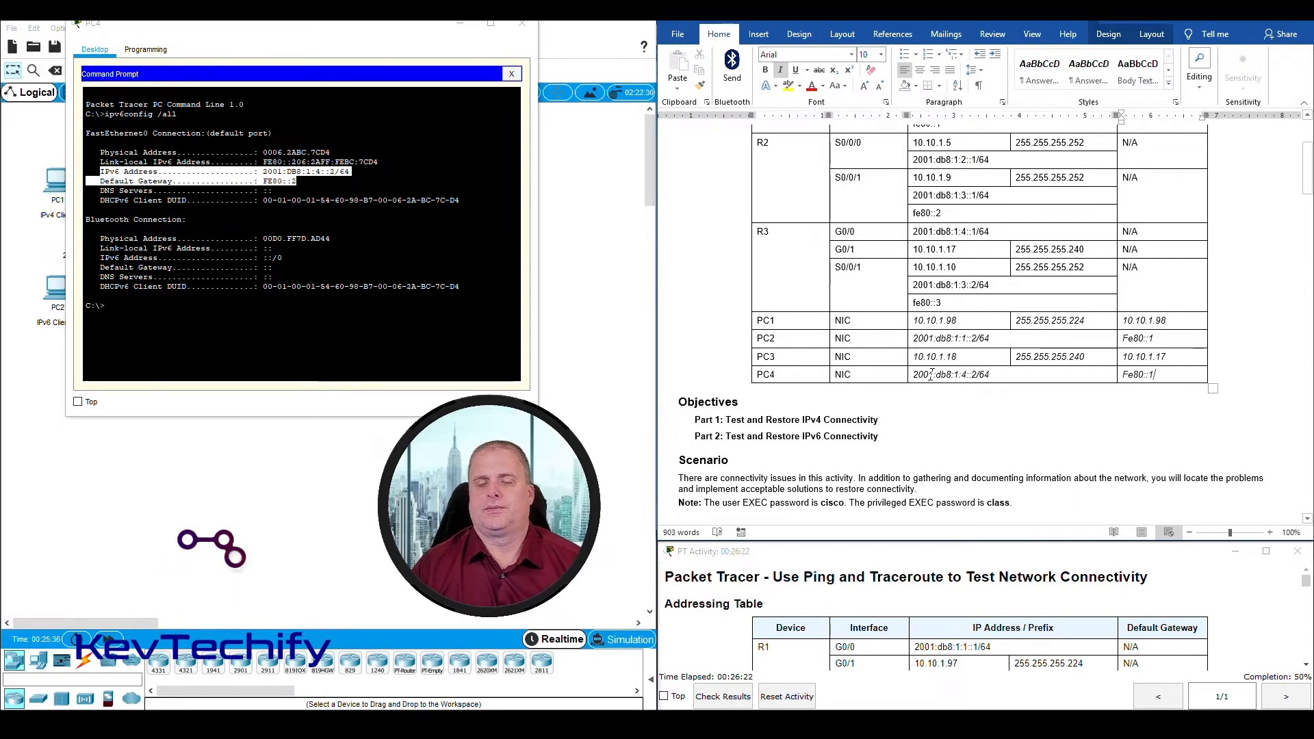
Step: Review the Part 2 connectivity test instruction, then minimize PC4's window and return to PC2's Command Prompt
scroll(920, 356, down, 20)
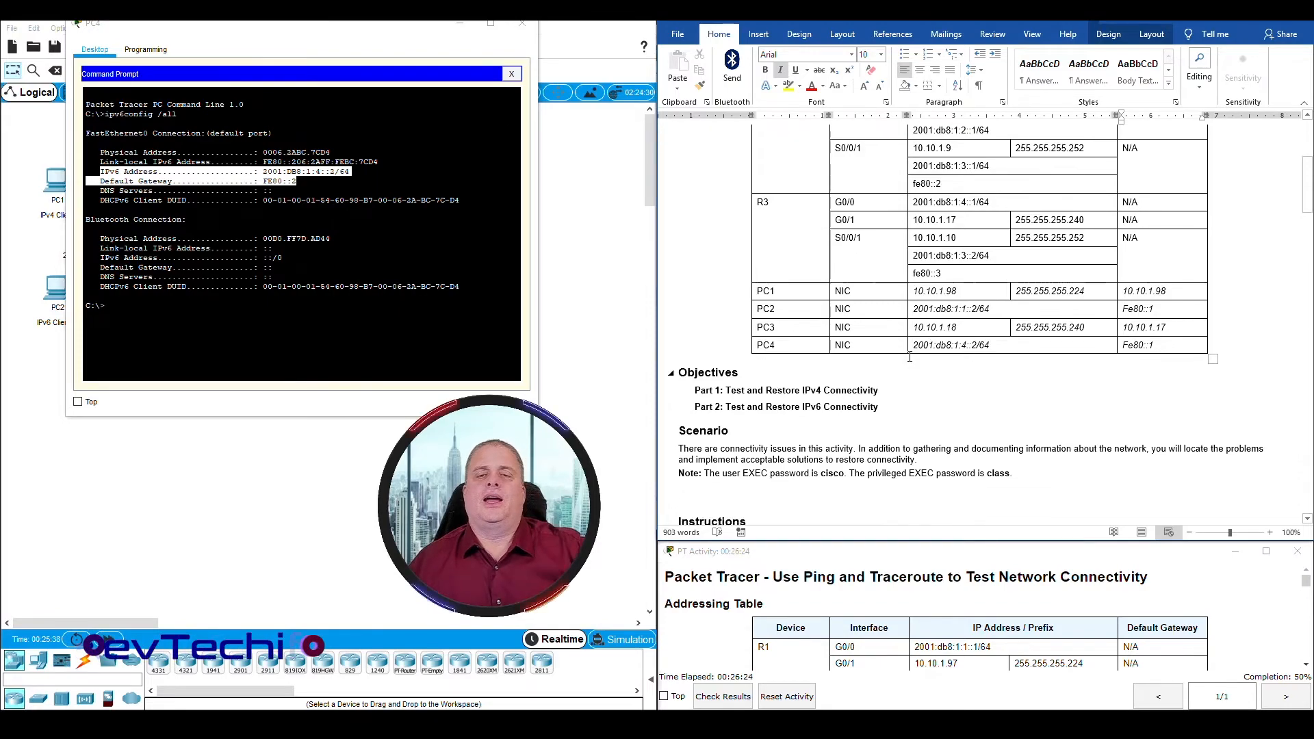
scroll(910, 338, down, 15)
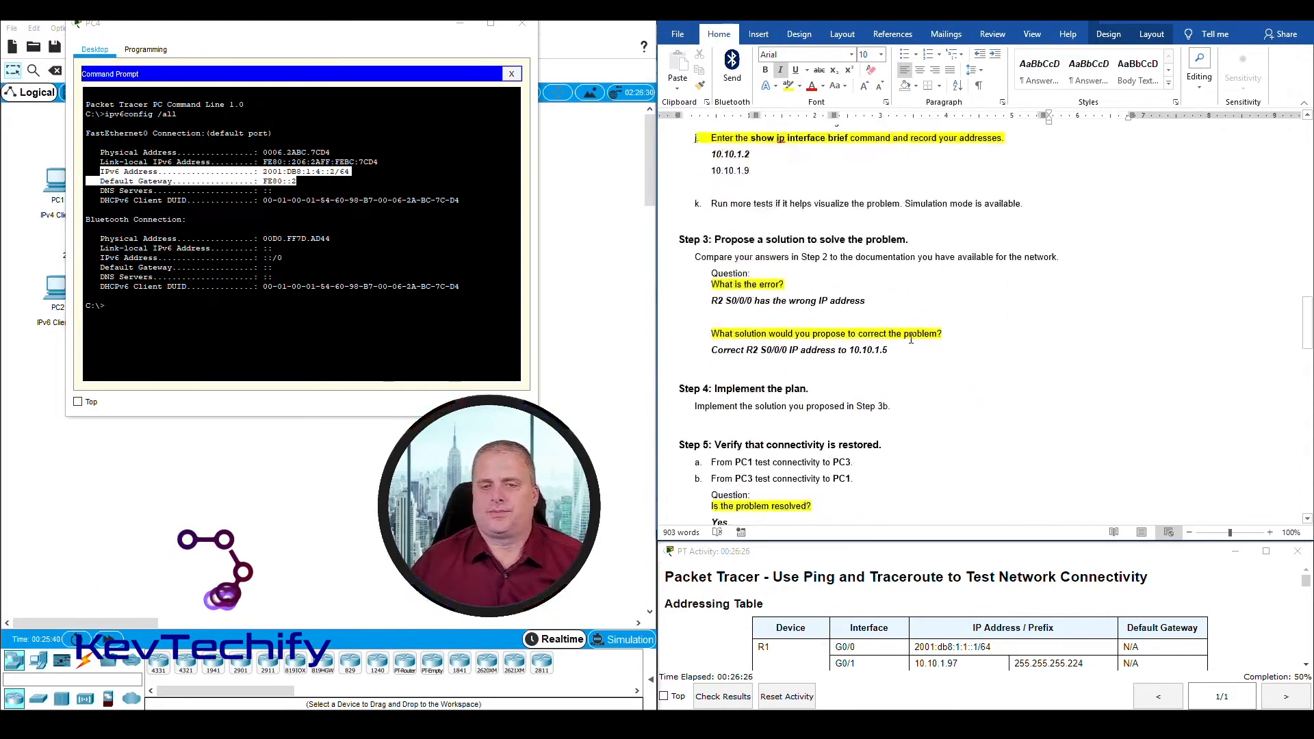
scroll(911, 338, down, 10)
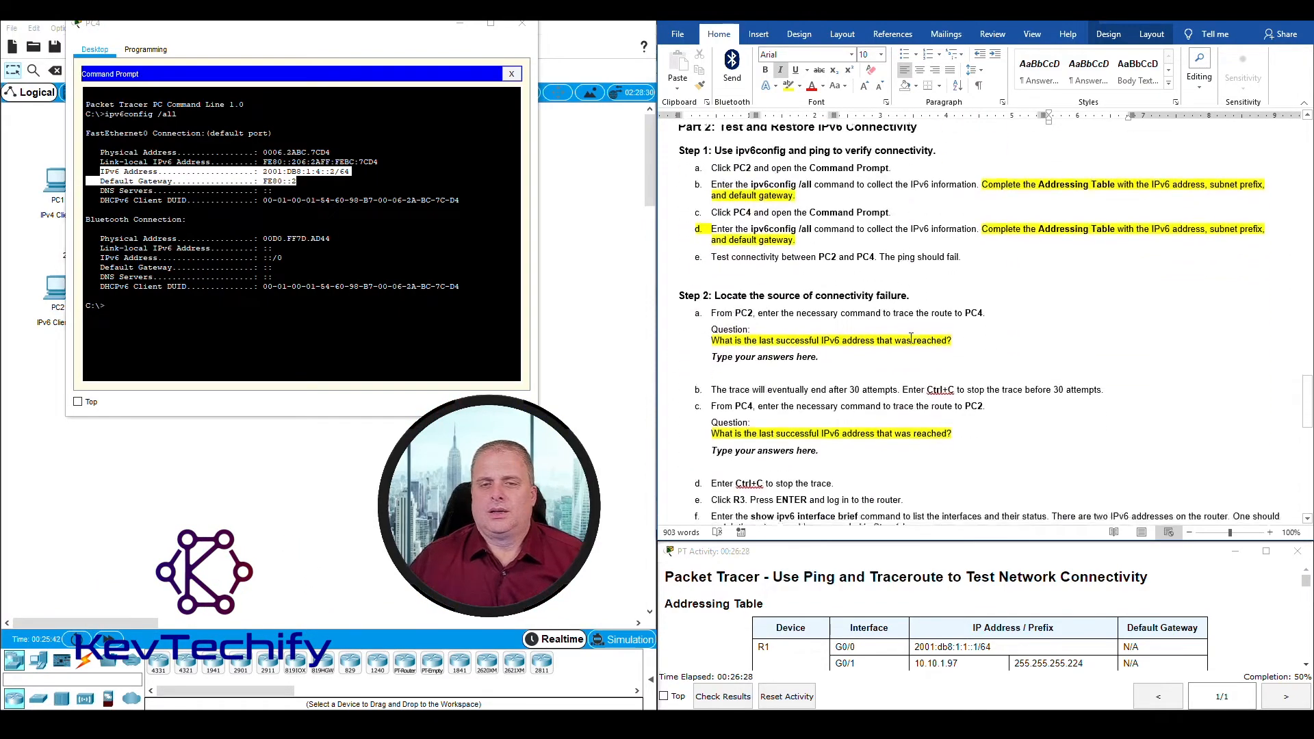
scroll(859, 255, down, 1)
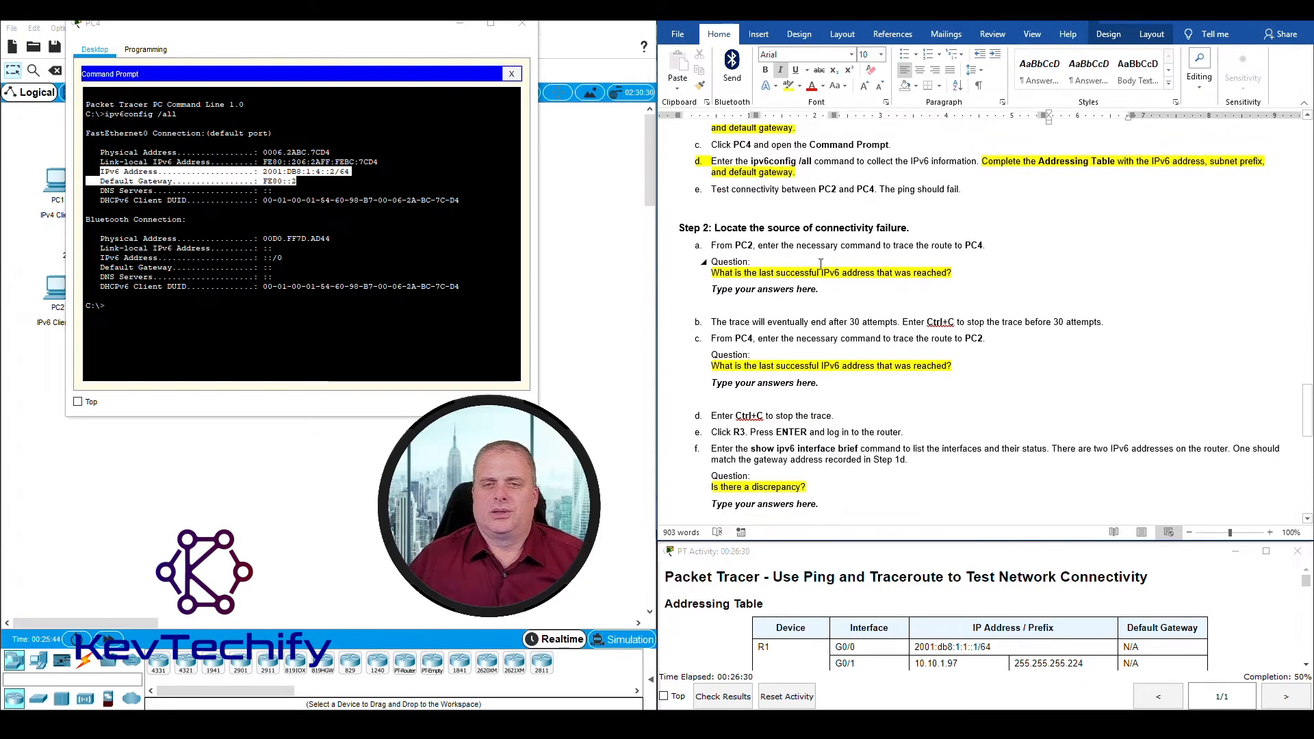
scroll(821, 256, up, 2)
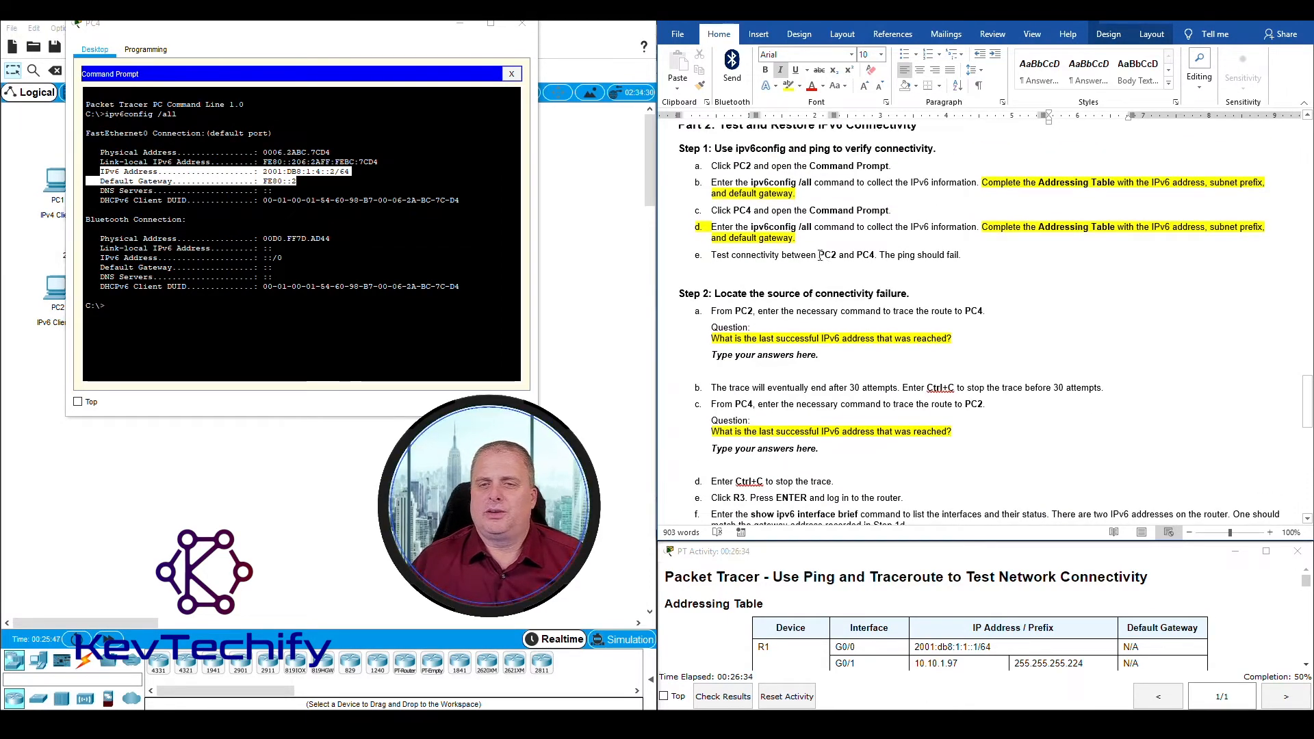
click(413, 233)
click(460, 25)
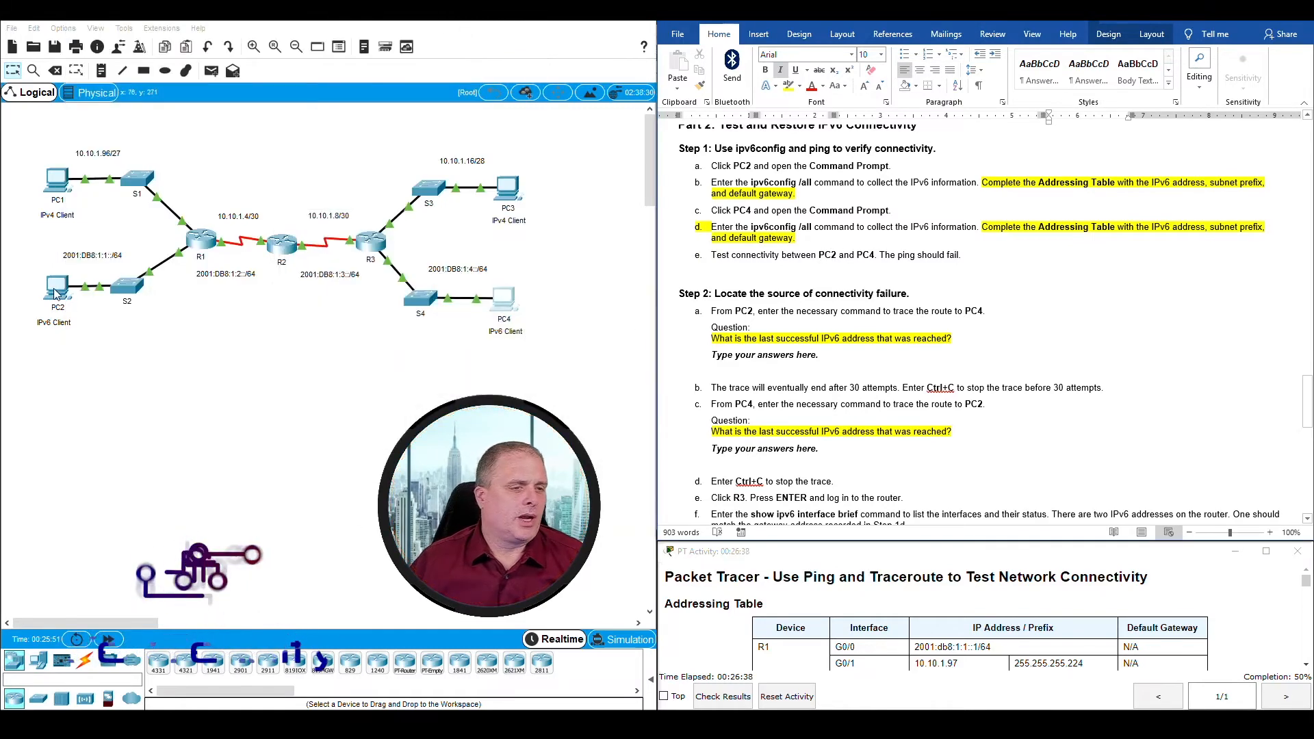
click(57, 290)
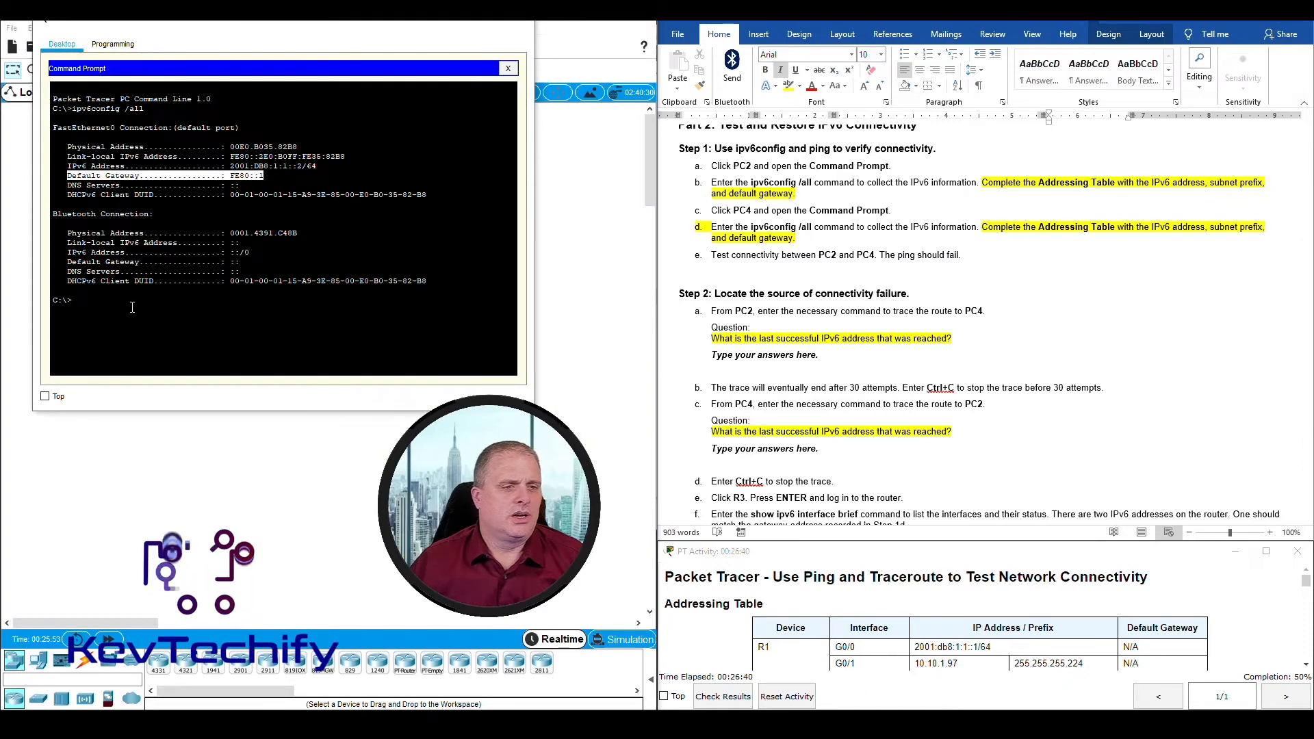
click(132, 307)
Step: Ping PC4's recorded address 2001:db8:1:4::2 from PC2 to test IPv6 connectivity, and return to the Part 2 instructions
text(ping)
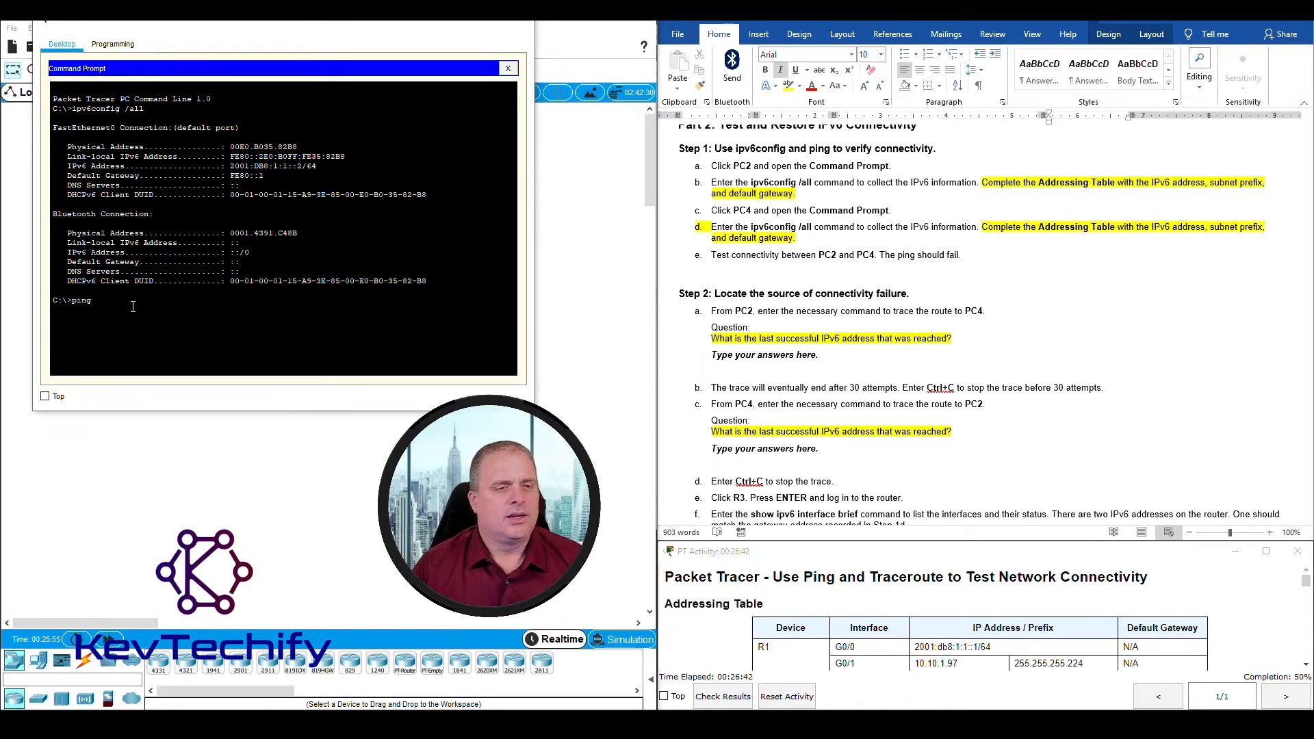
scroll(1031, 208, up, 20)
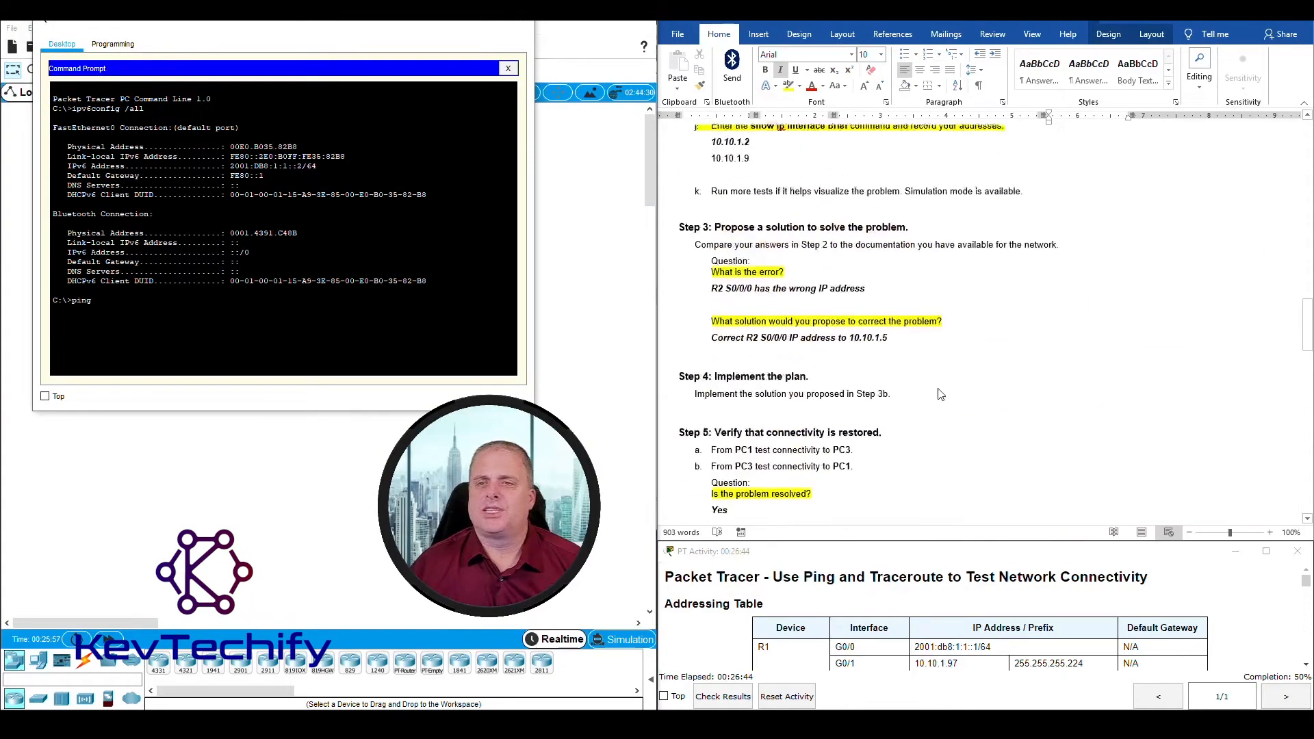
click(917, 343)
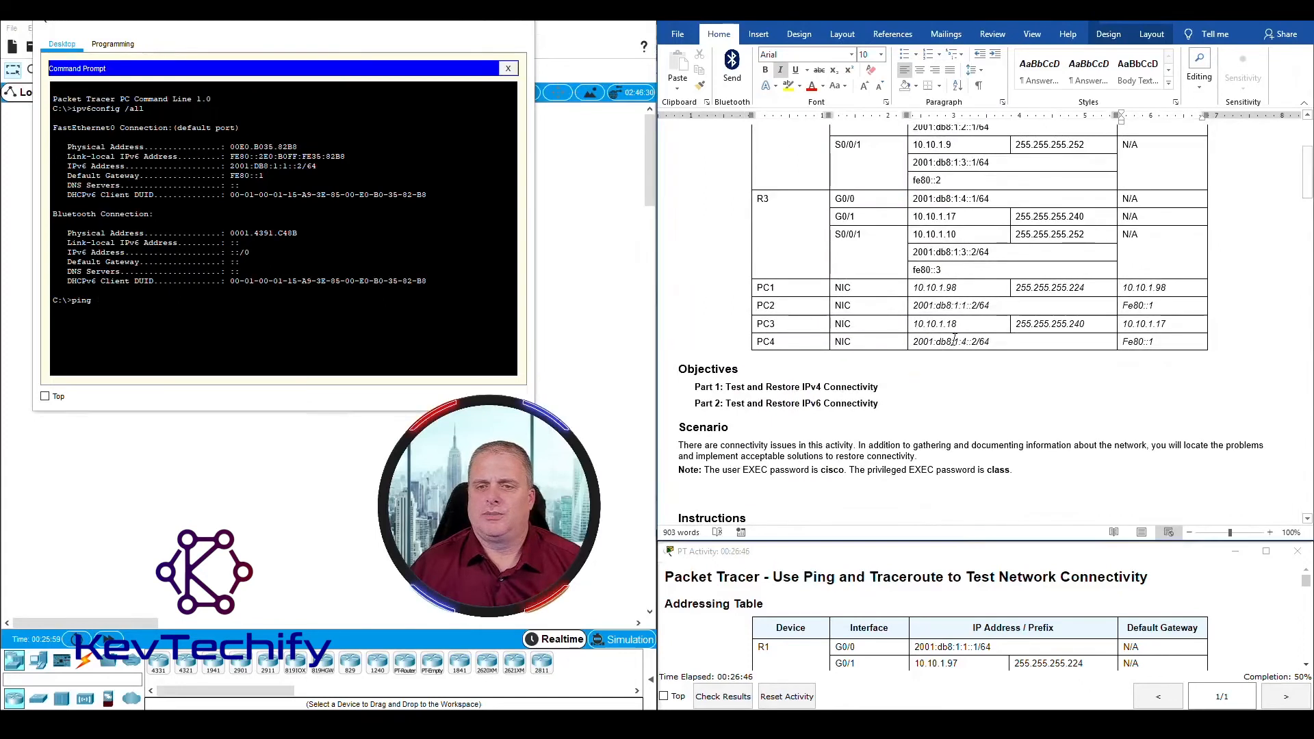
drag(944, 340, 998, 342)
click(991, 344)
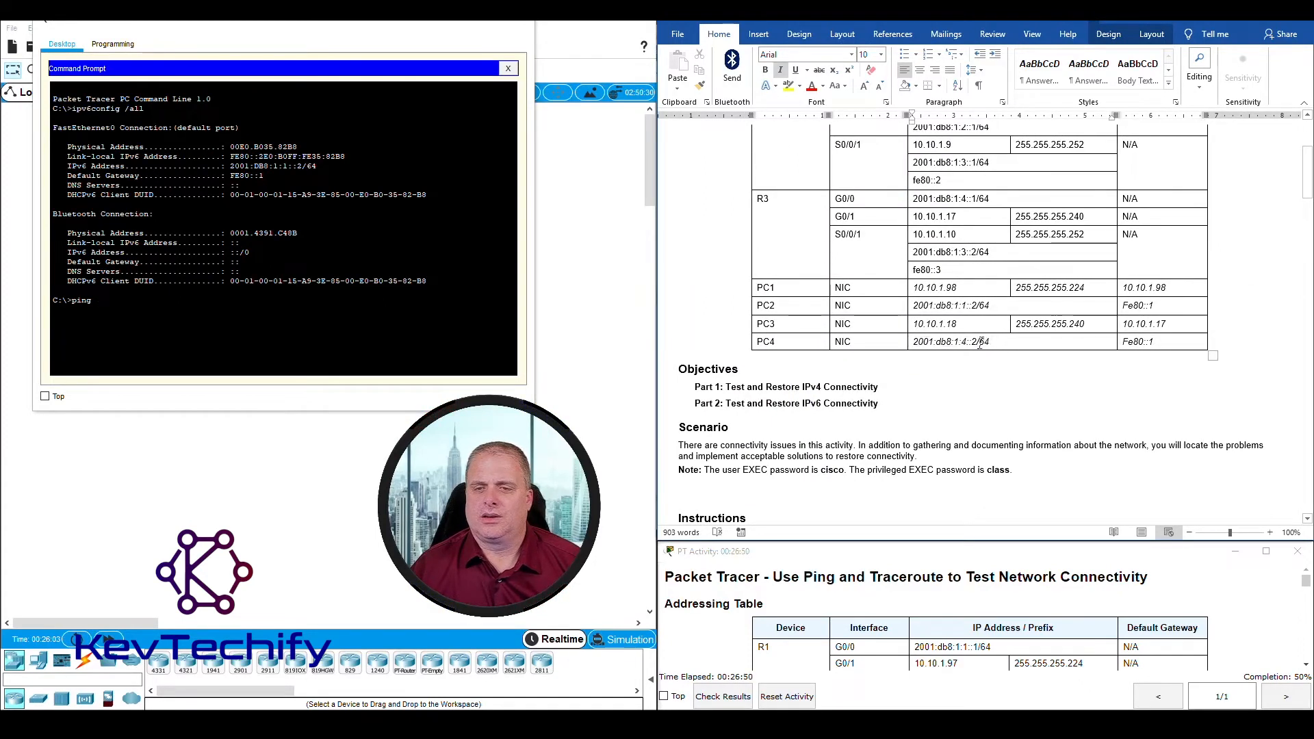
double_click(980, 343)
click(275, 311)
text(ping)
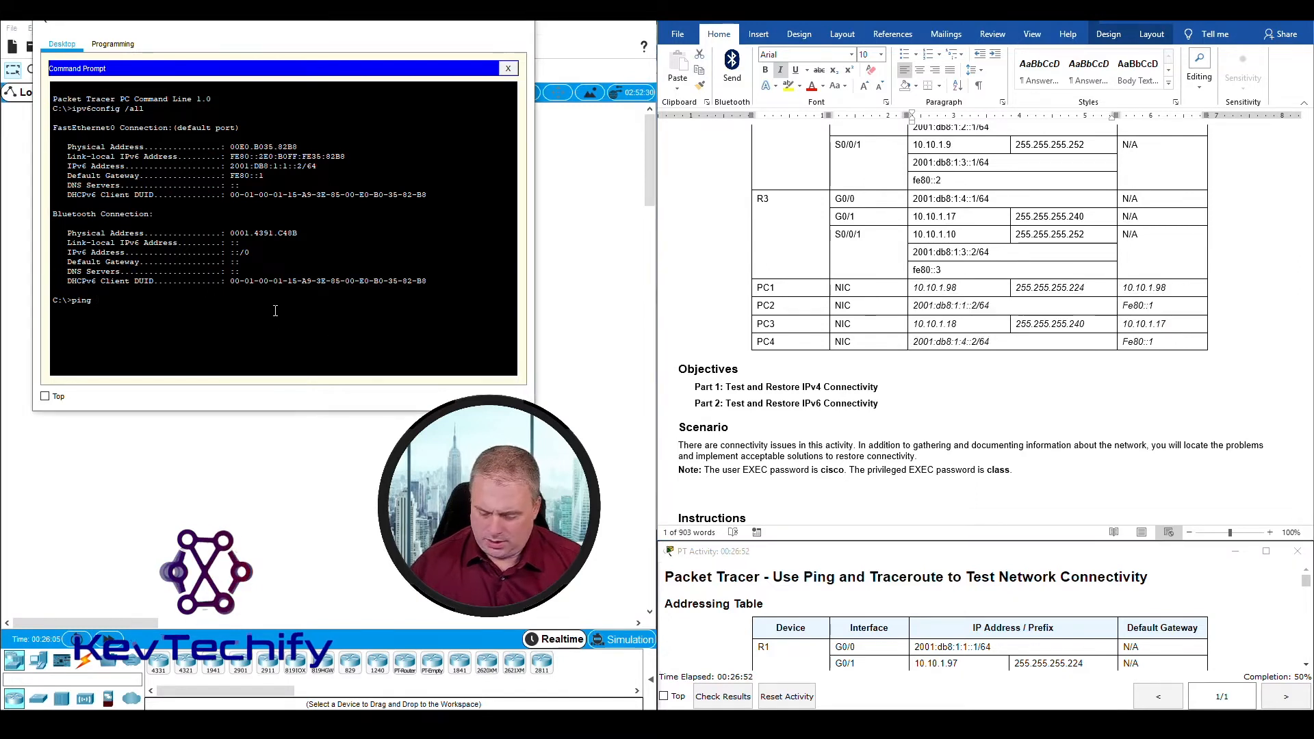
text( 2001:)
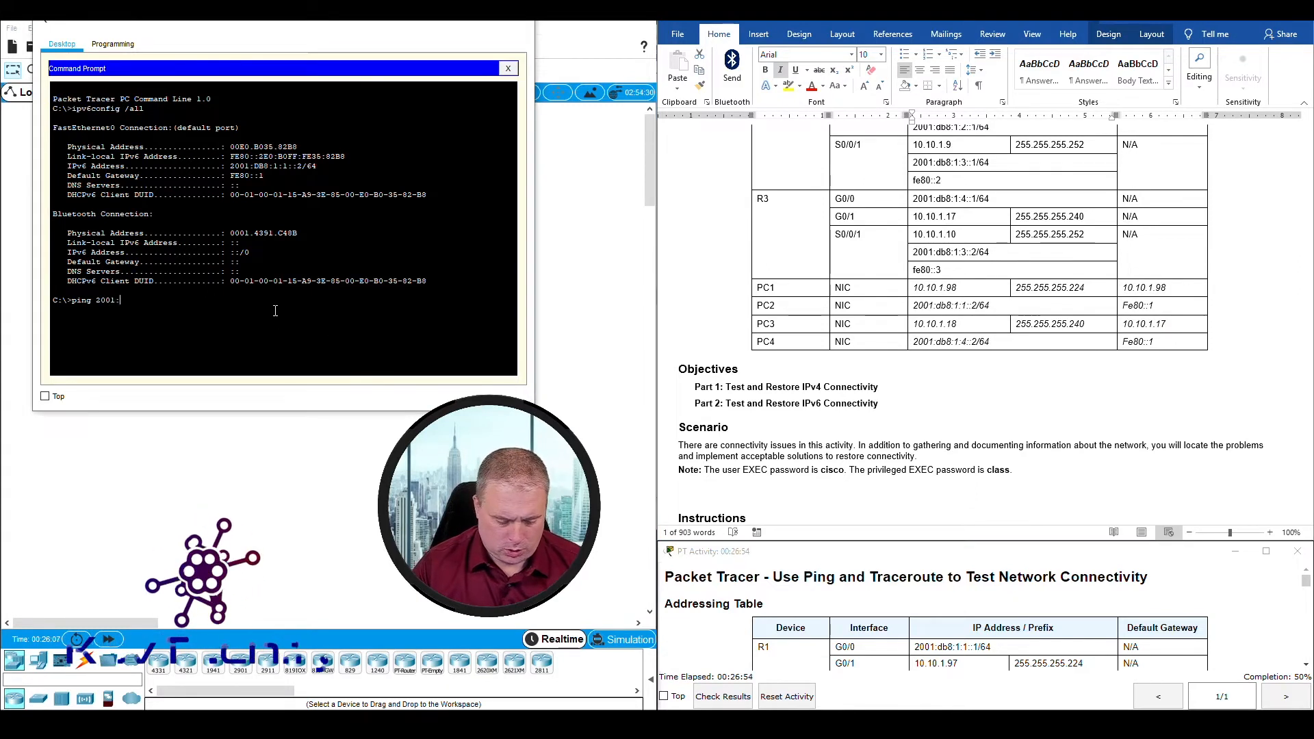
text(db8:1:)
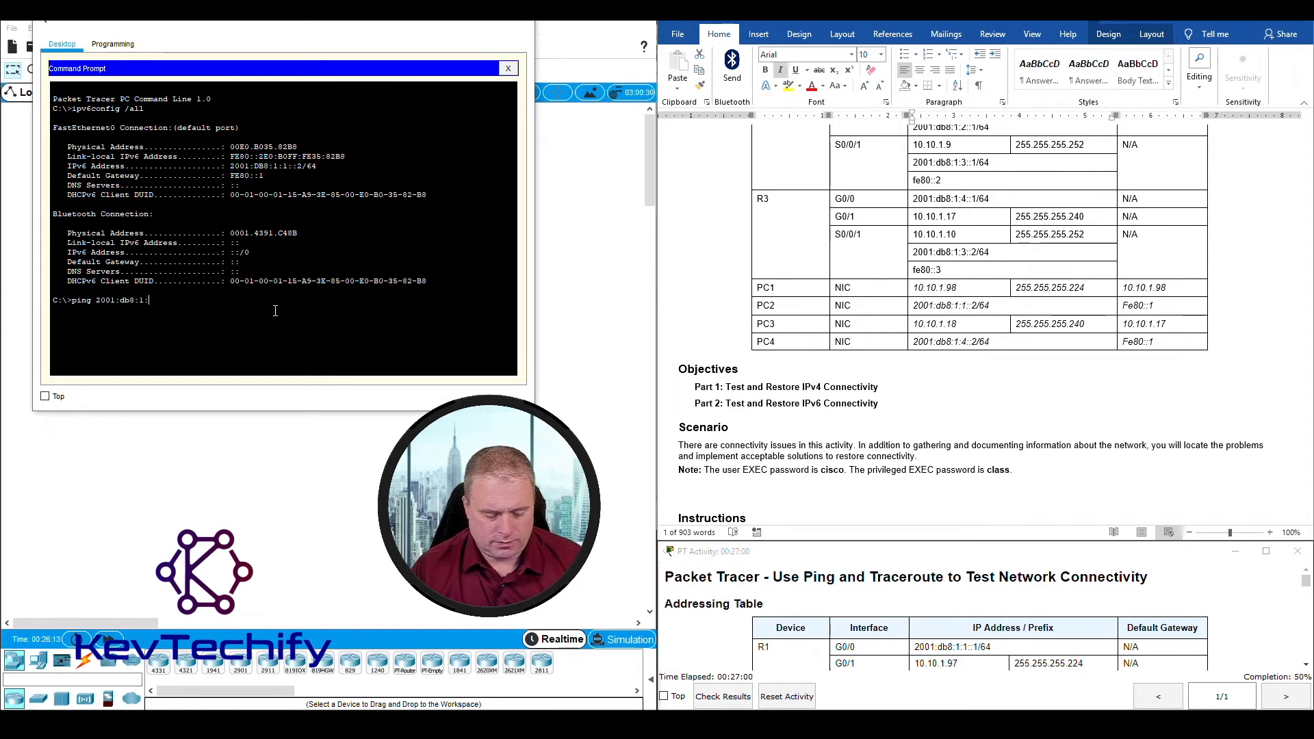
text(4::2)
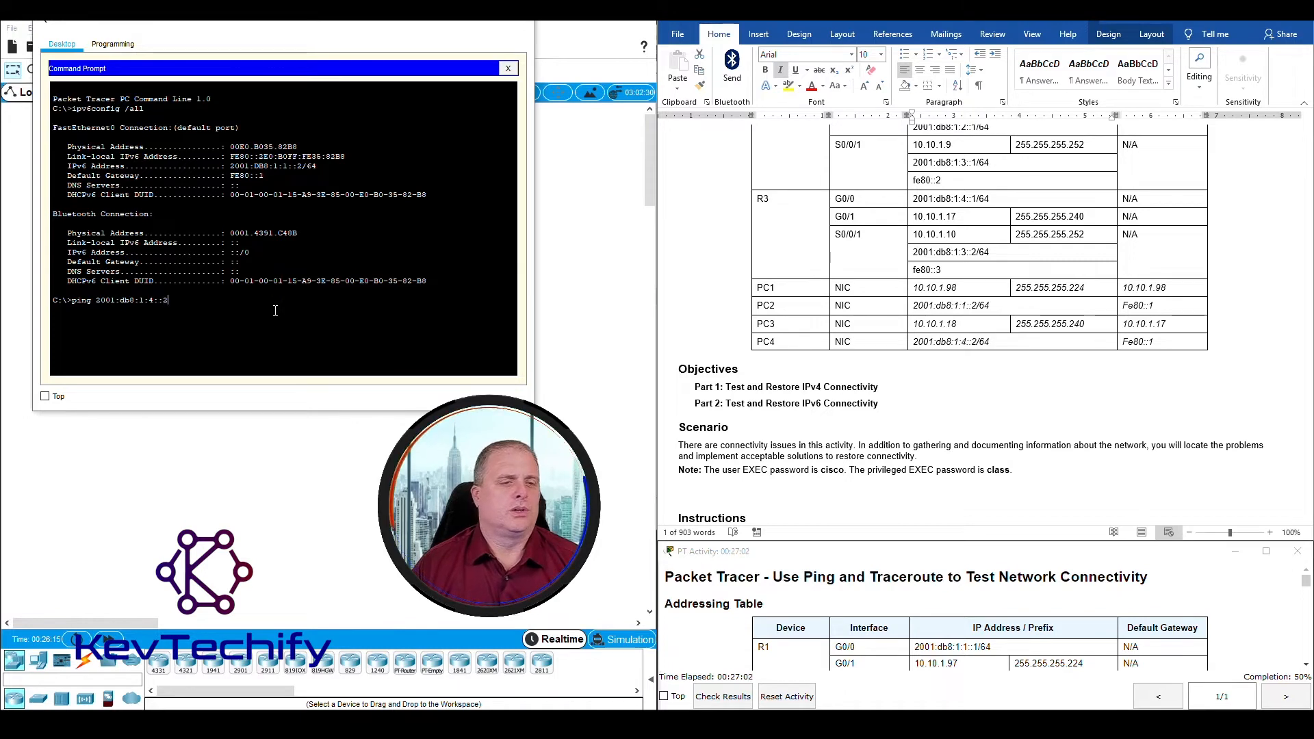
key(Return)
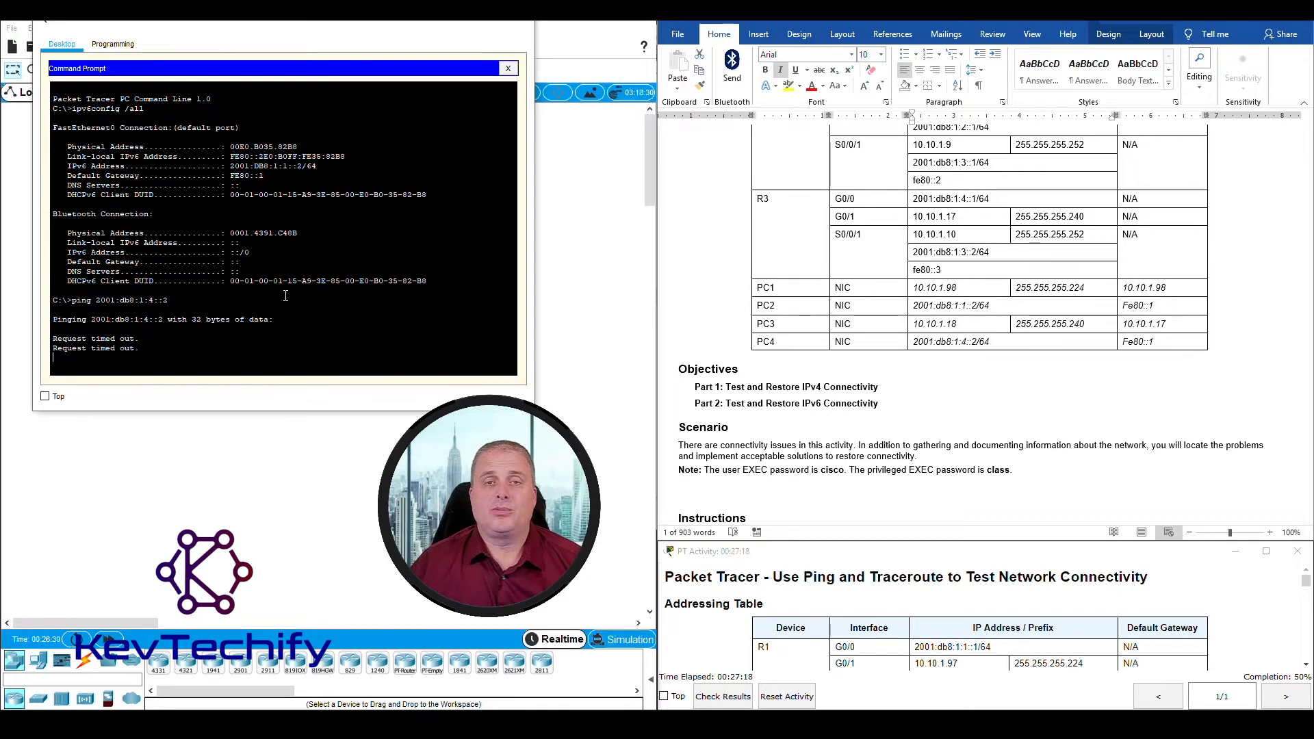
scroll(827, 360, down, 20)
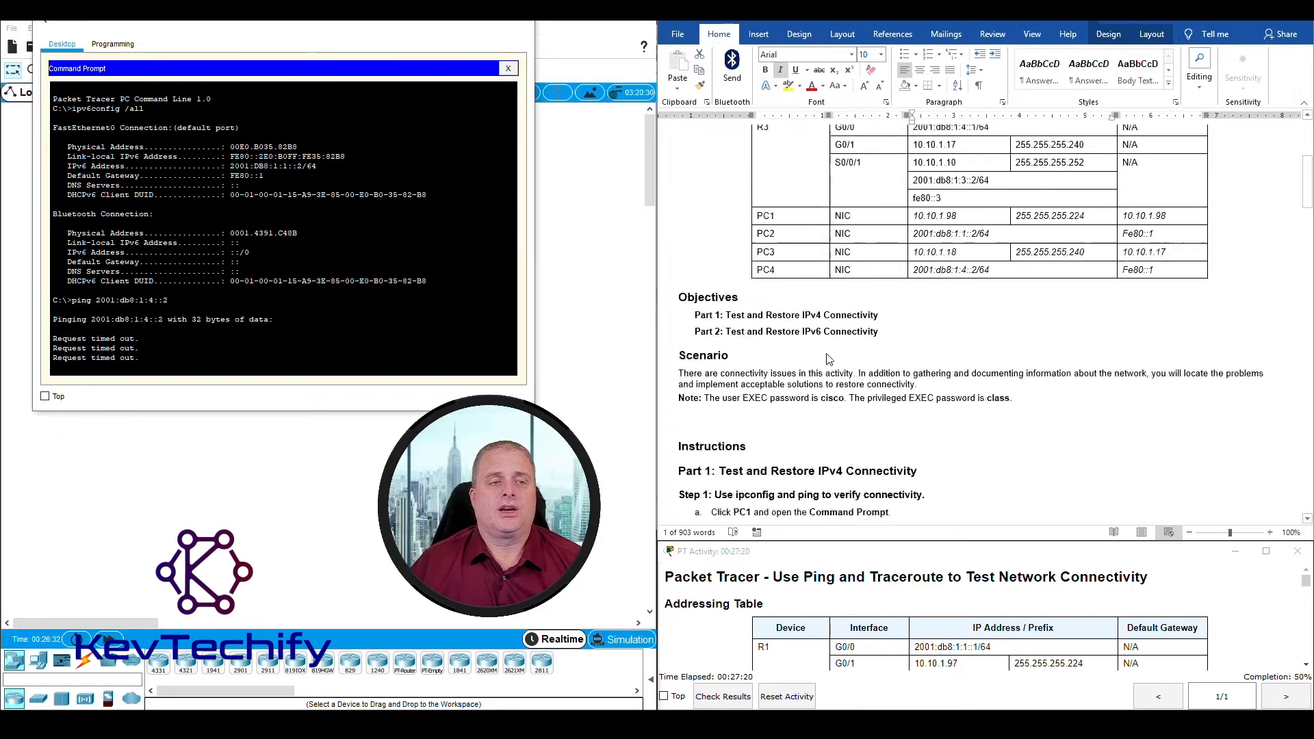
scroll(834, 351, down, 20)
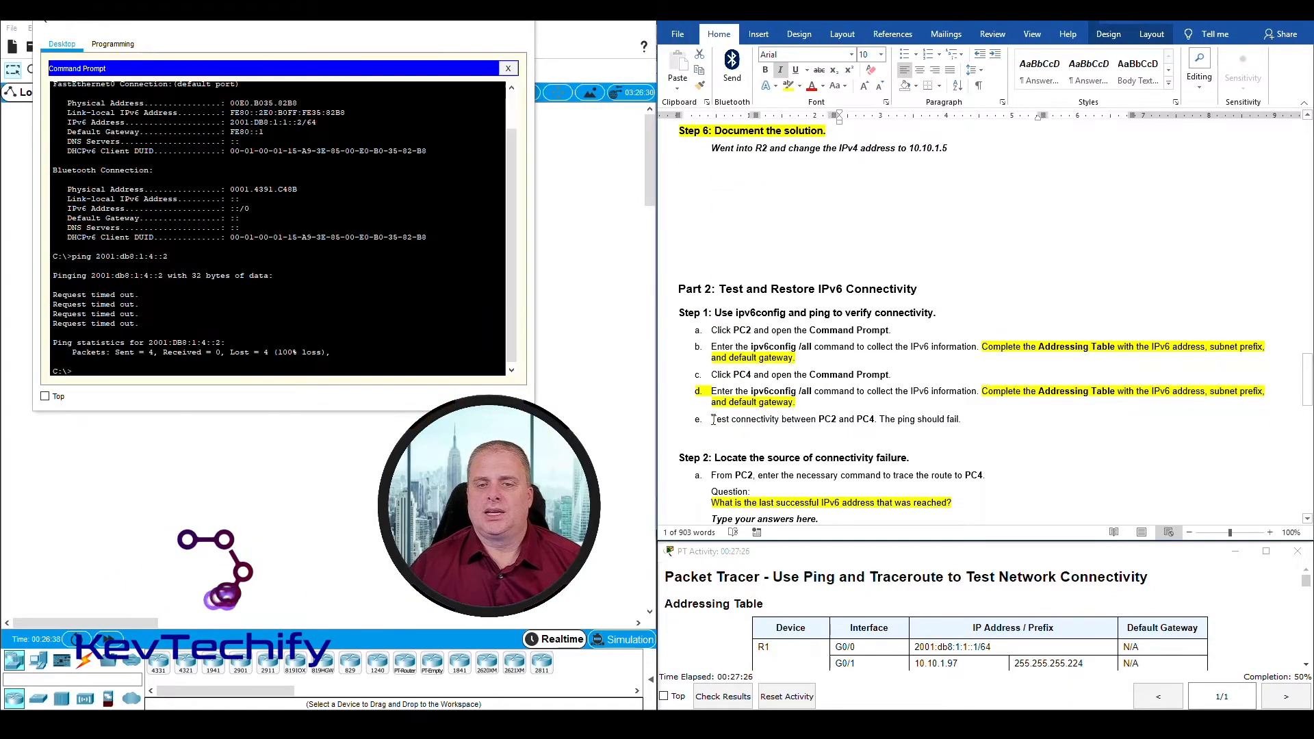
Step: Compare the instruction for testing PC2 to PC4 connectivity with the packet statistics of PC2's last ping
drag(700, 418, 957, 426)
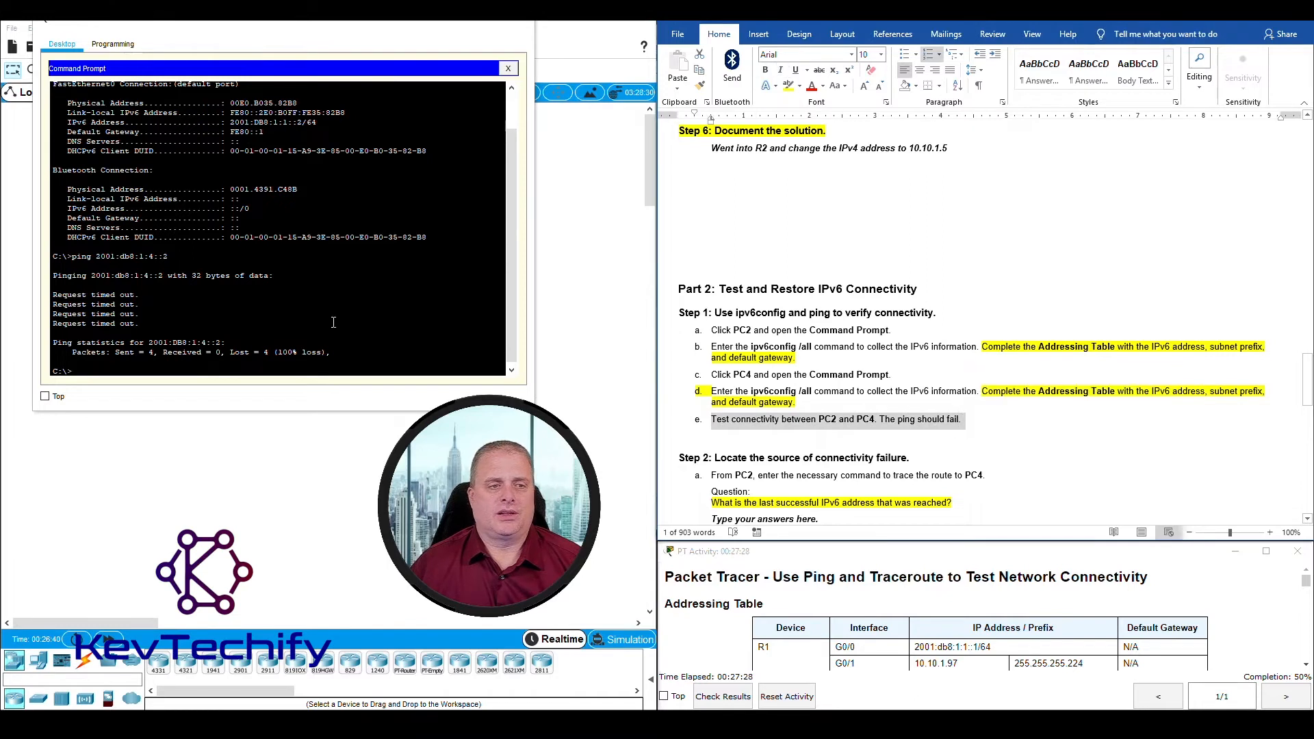
click(205, 303)
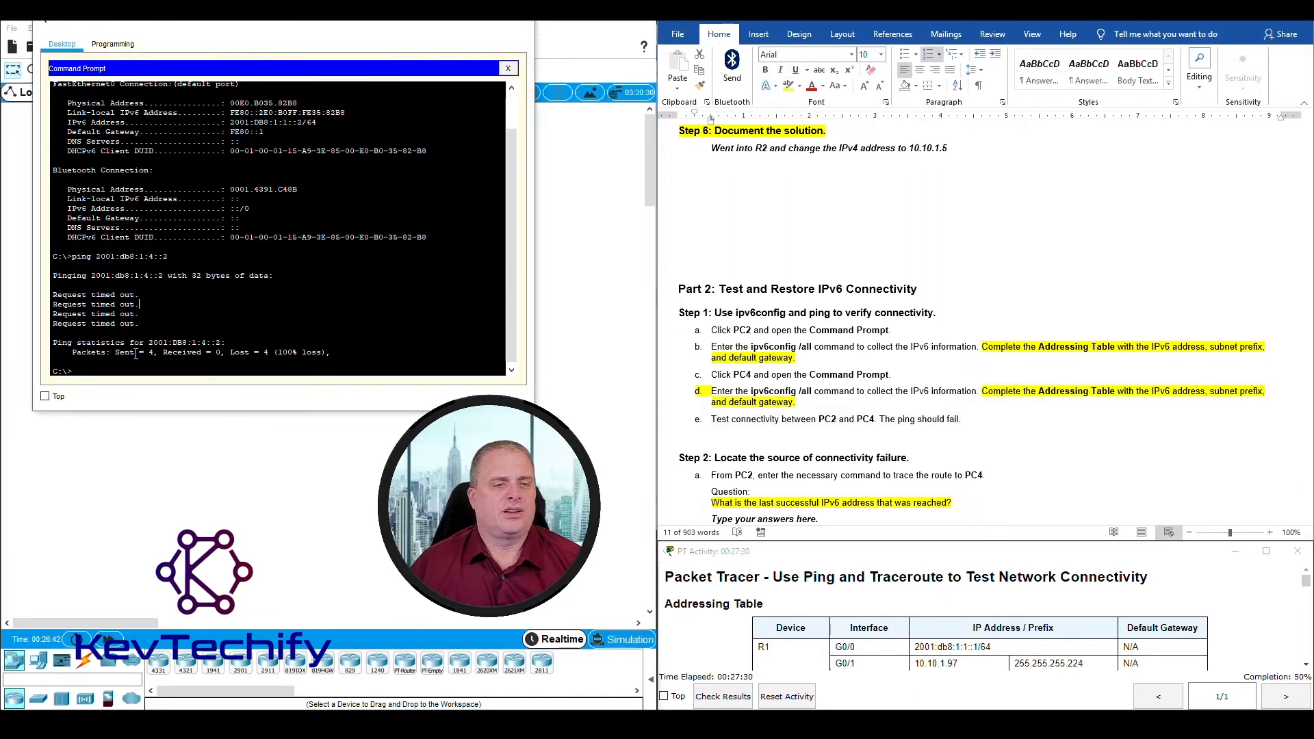
drag(72, 351, 348, 353)
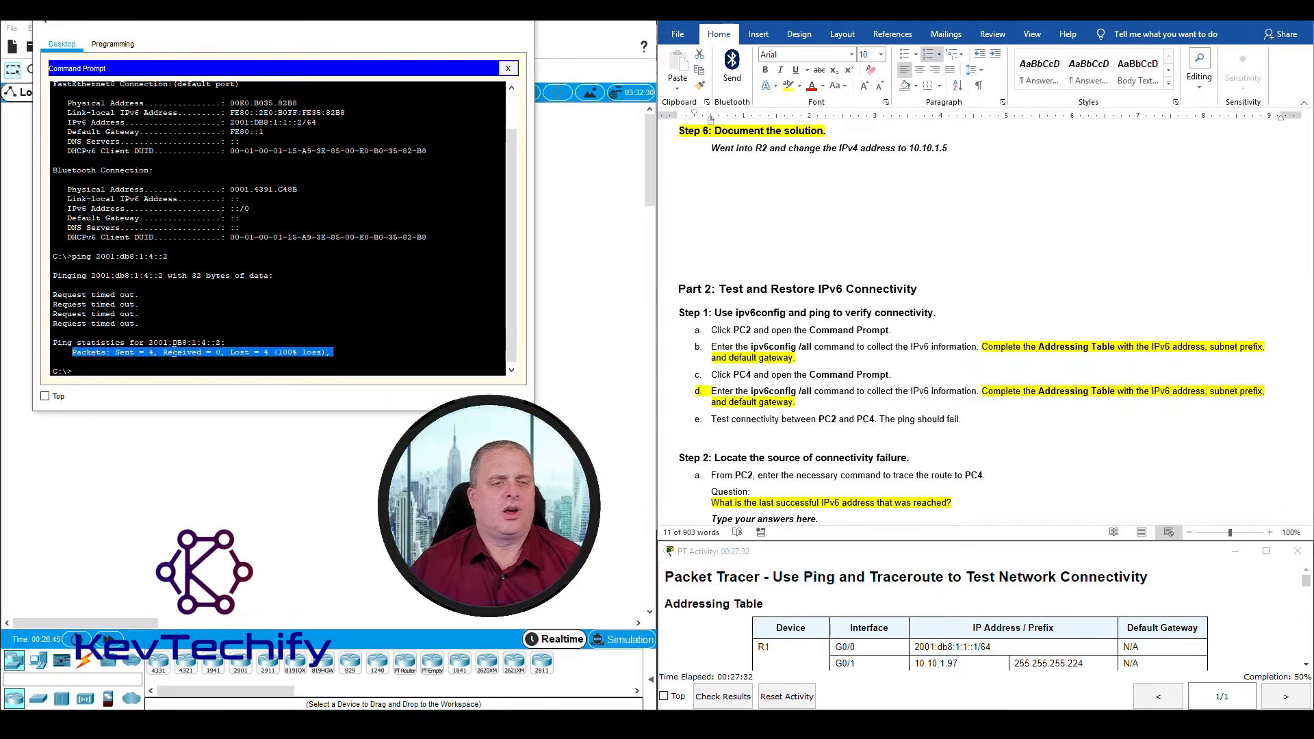
click(336, 354)
Step: Trace the route from PC2 to PC4 by running tracert 2001:db8:1:4::2, as Part 2 Step 2a instructs
scroll(742, 392, down, 5)
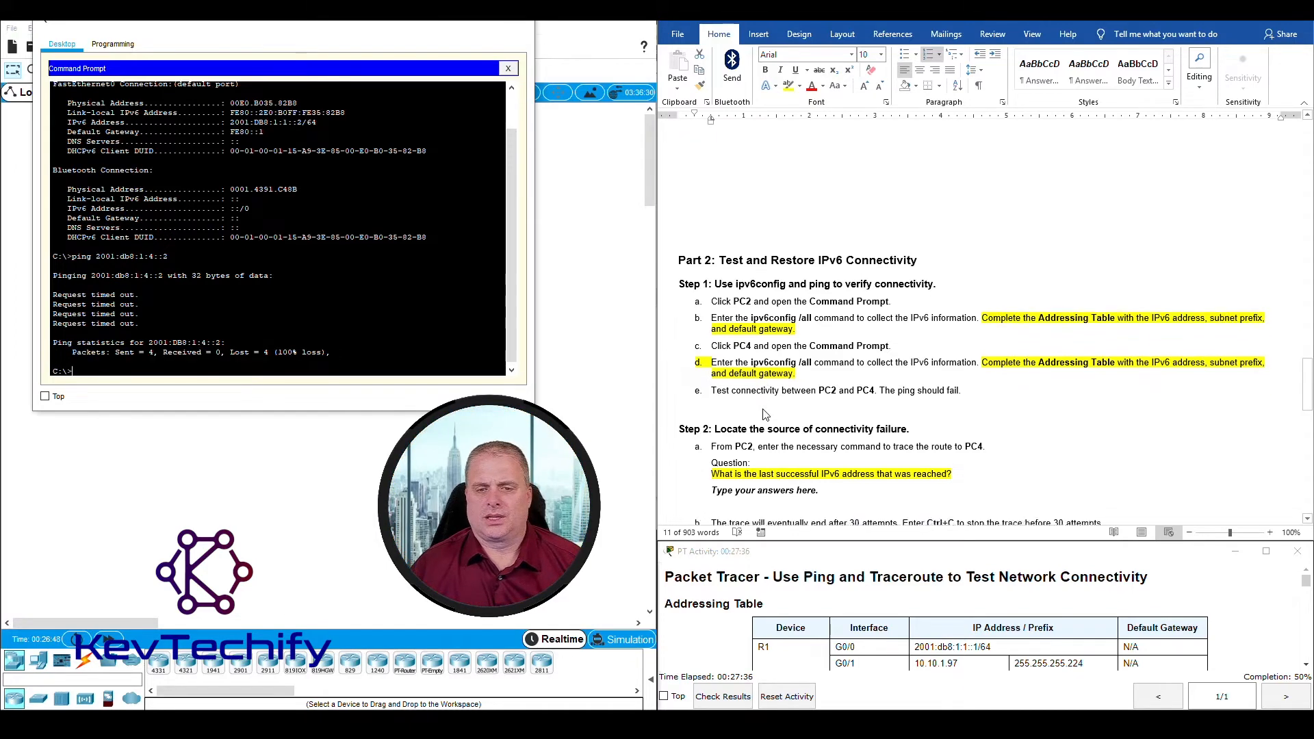
scroll(746, 394, up, 4)
scroll(751, 398, down, 2)
scroll(750, 398, down, 1)
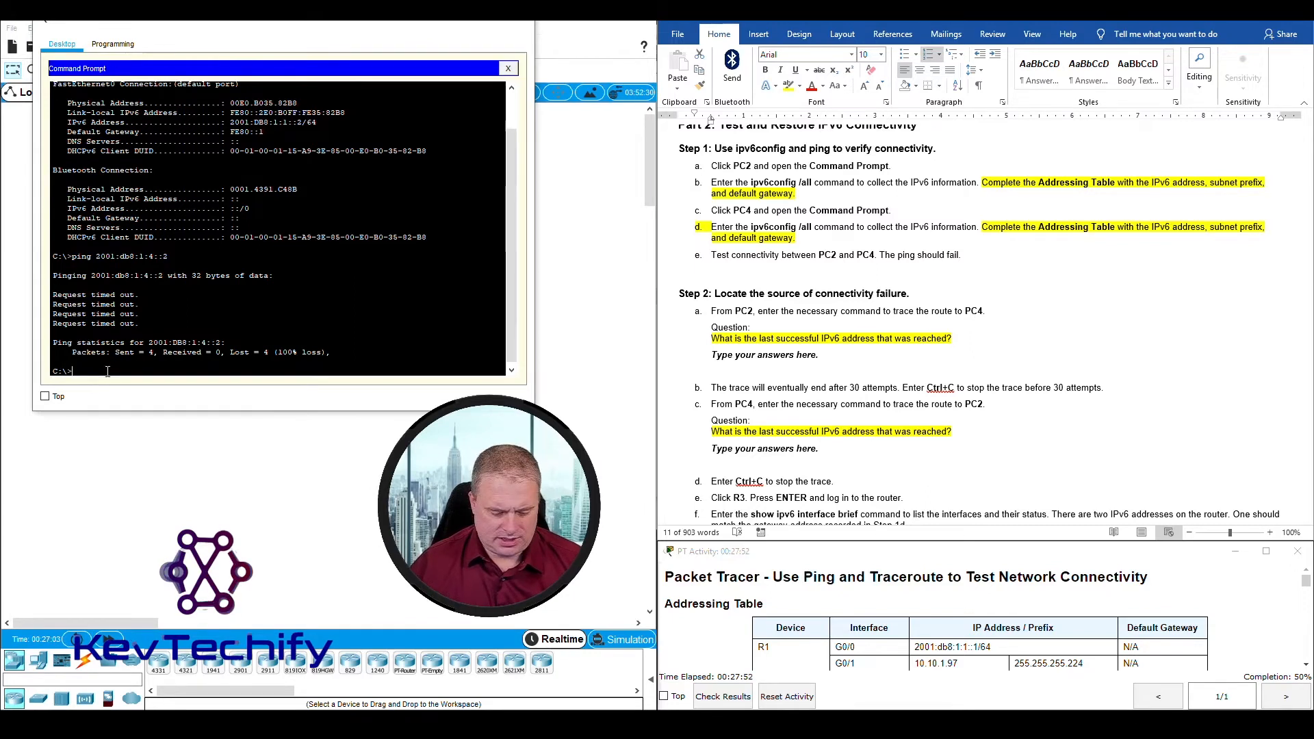
text(tracert)
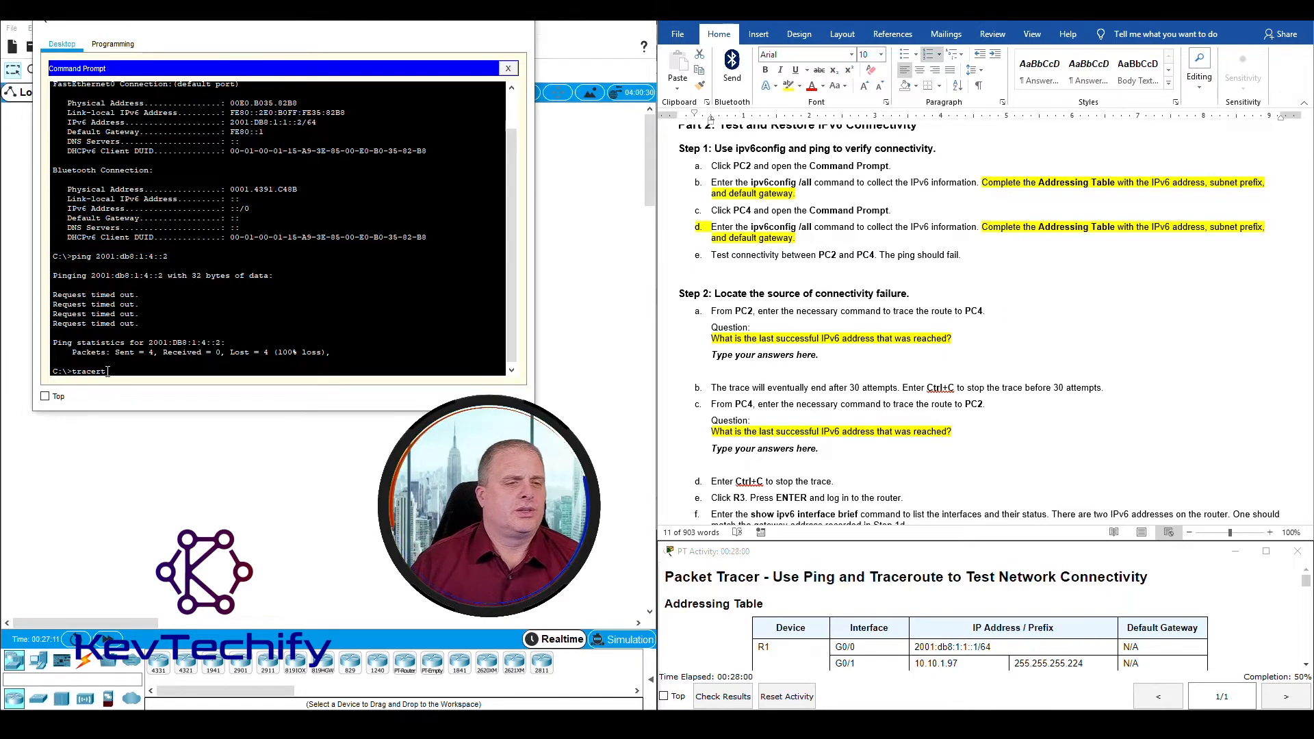
mouse_move(97, 256)
mouse_down()
mouse_move(166, 256)
mouse_move(104, 258)
mouse_up()
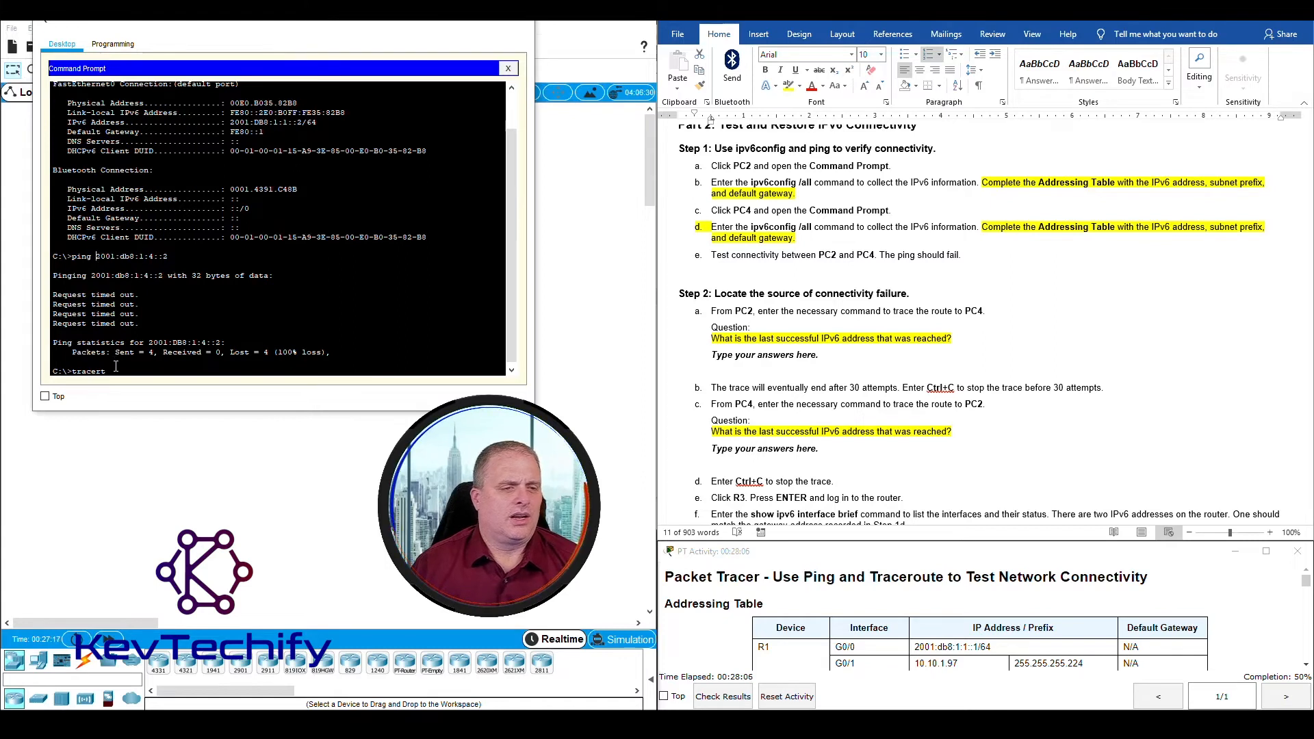
text(2001)
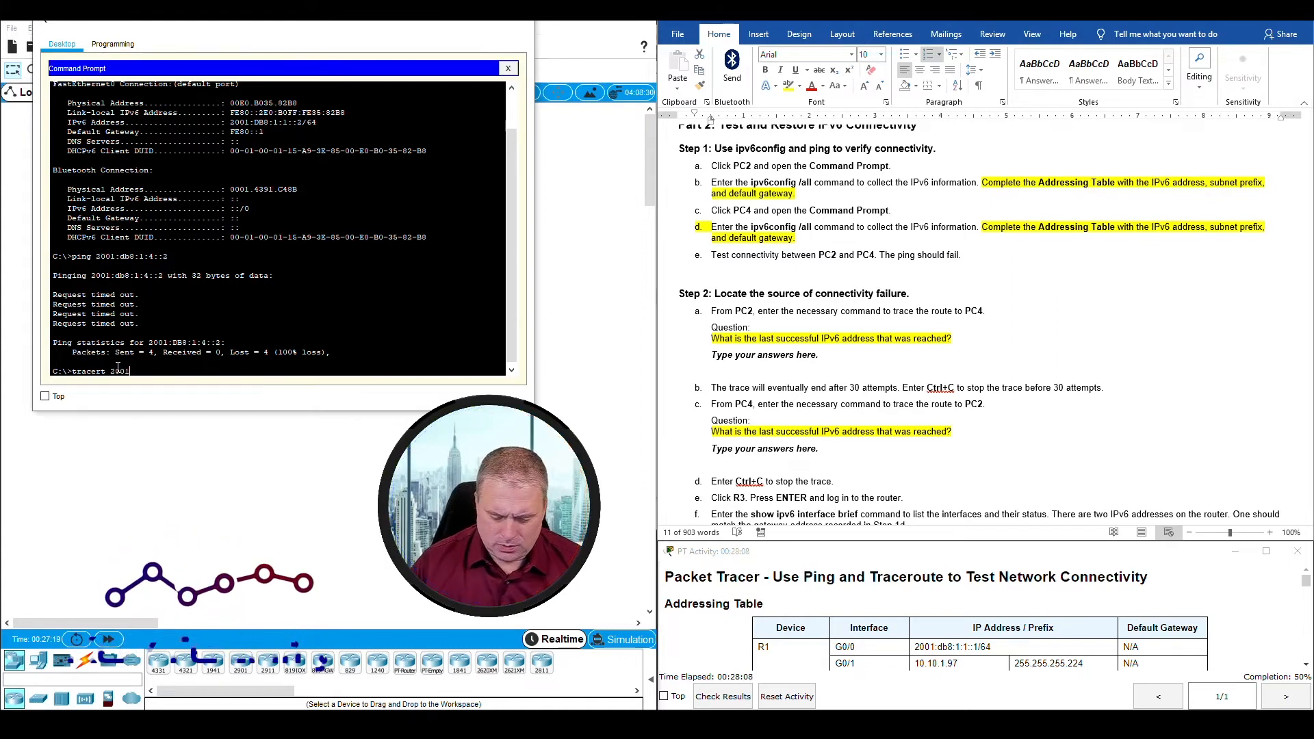
text(:db8)
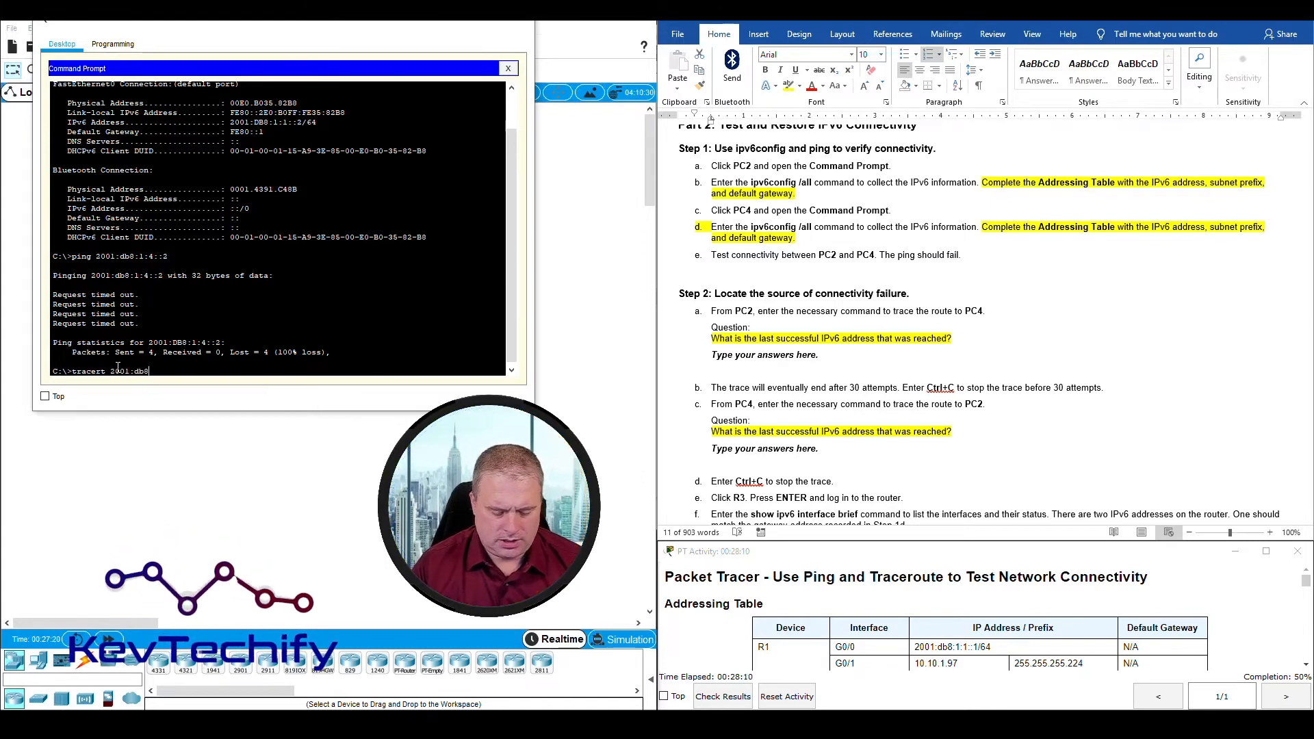
text(:1:4::)
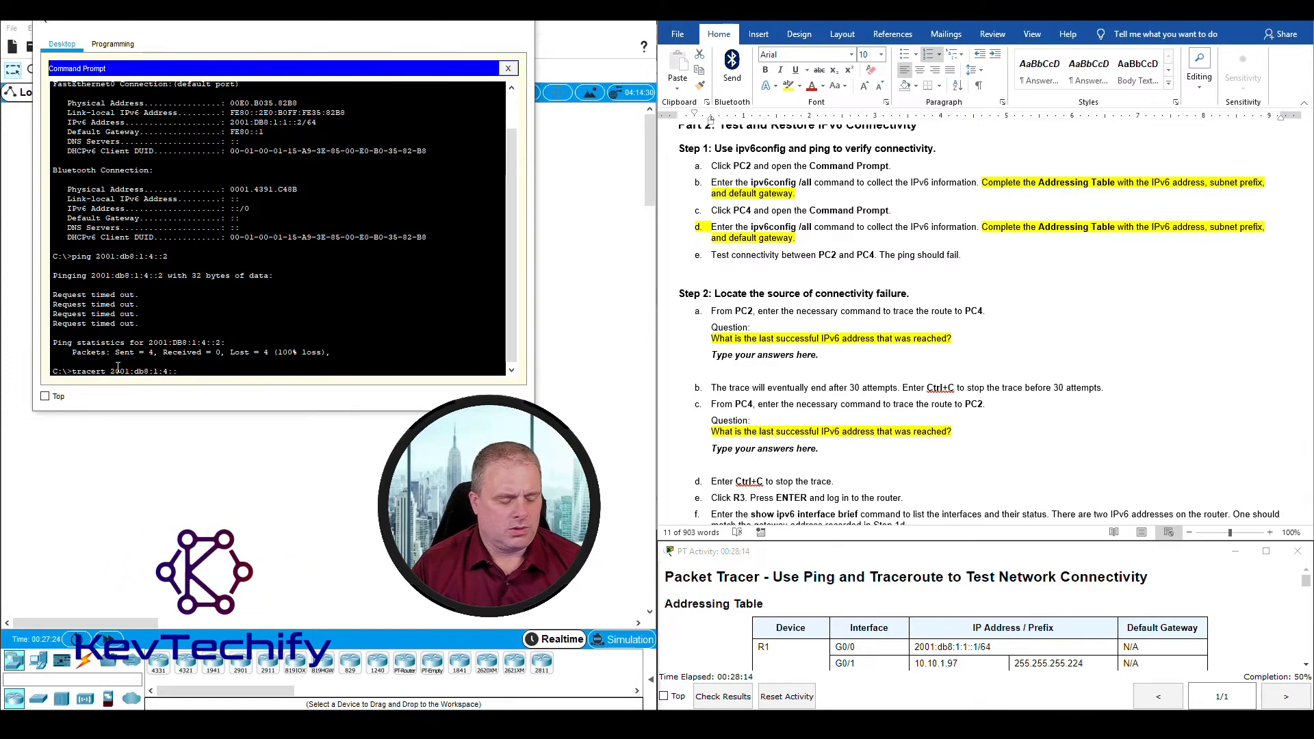
text(2)
key(Return)
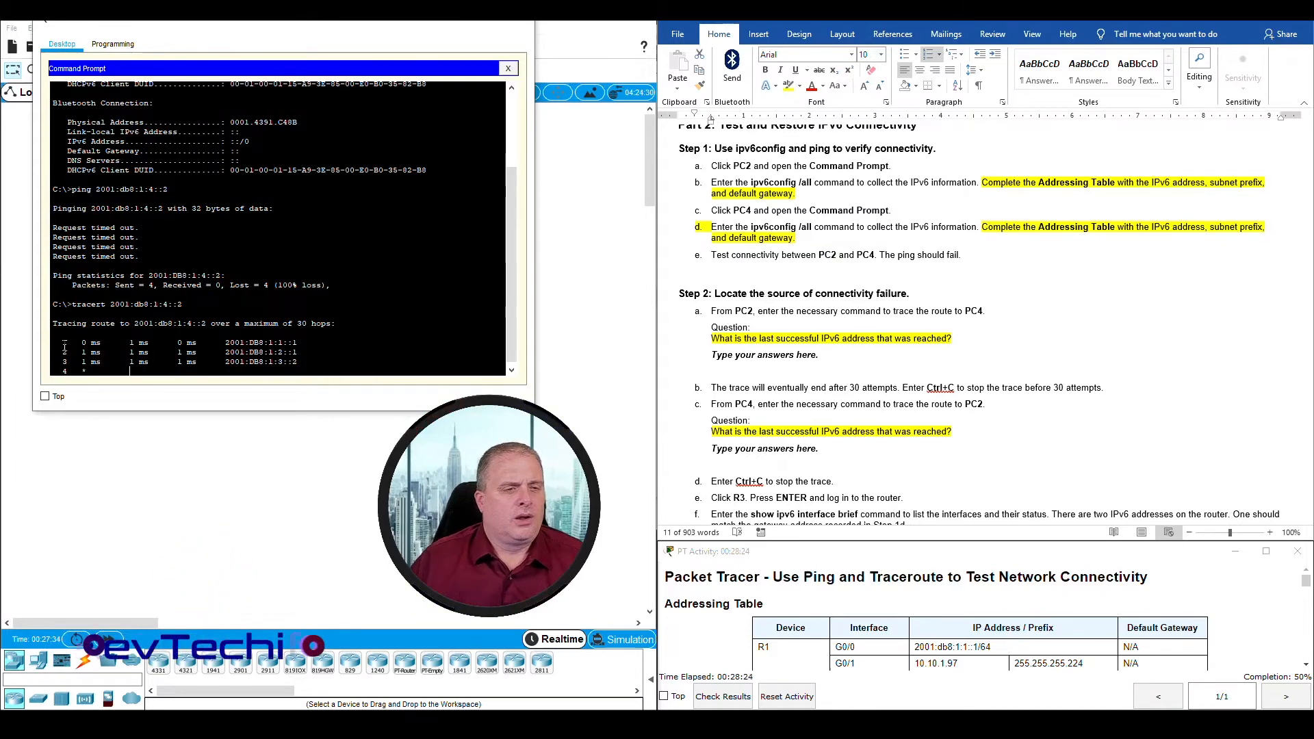
Step: Examine the trace output hop by hop on PC2 to identify the last address that replied
drag(63, 343, 302, 342)
click(278, 342)
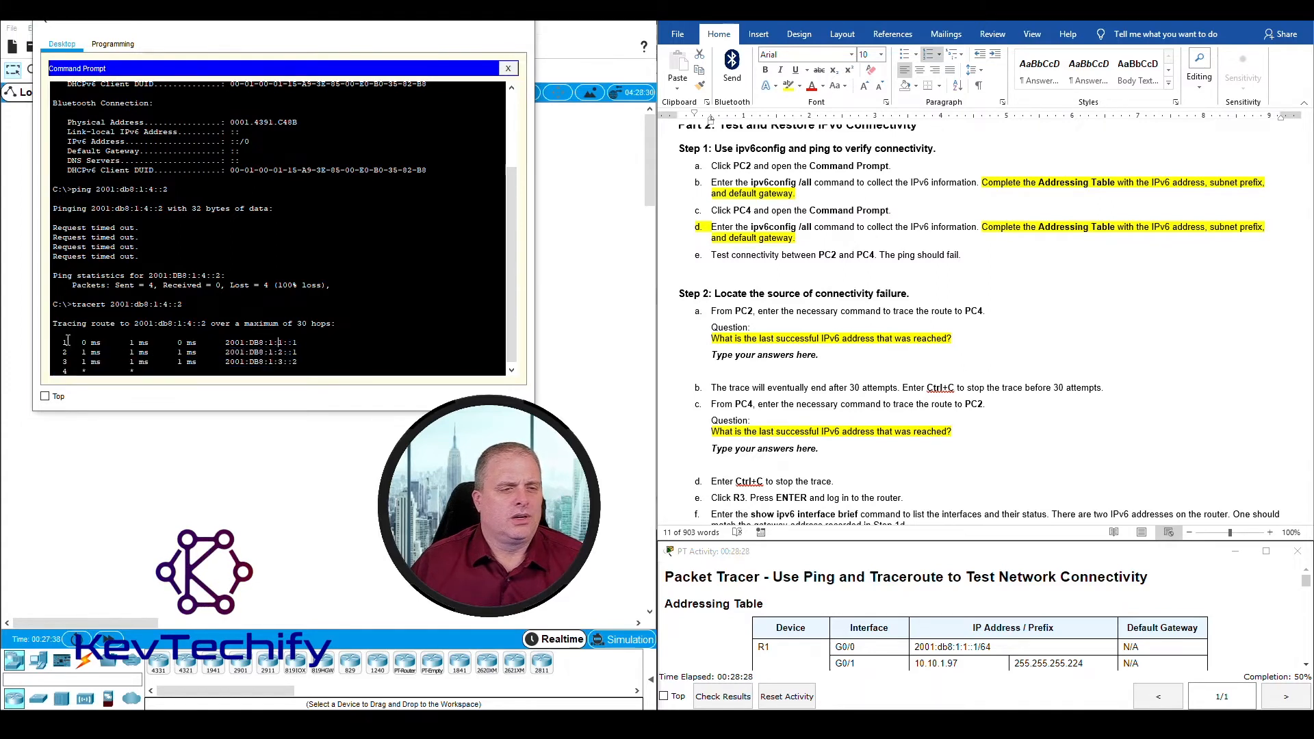
drag(62, 343, 299, 341)
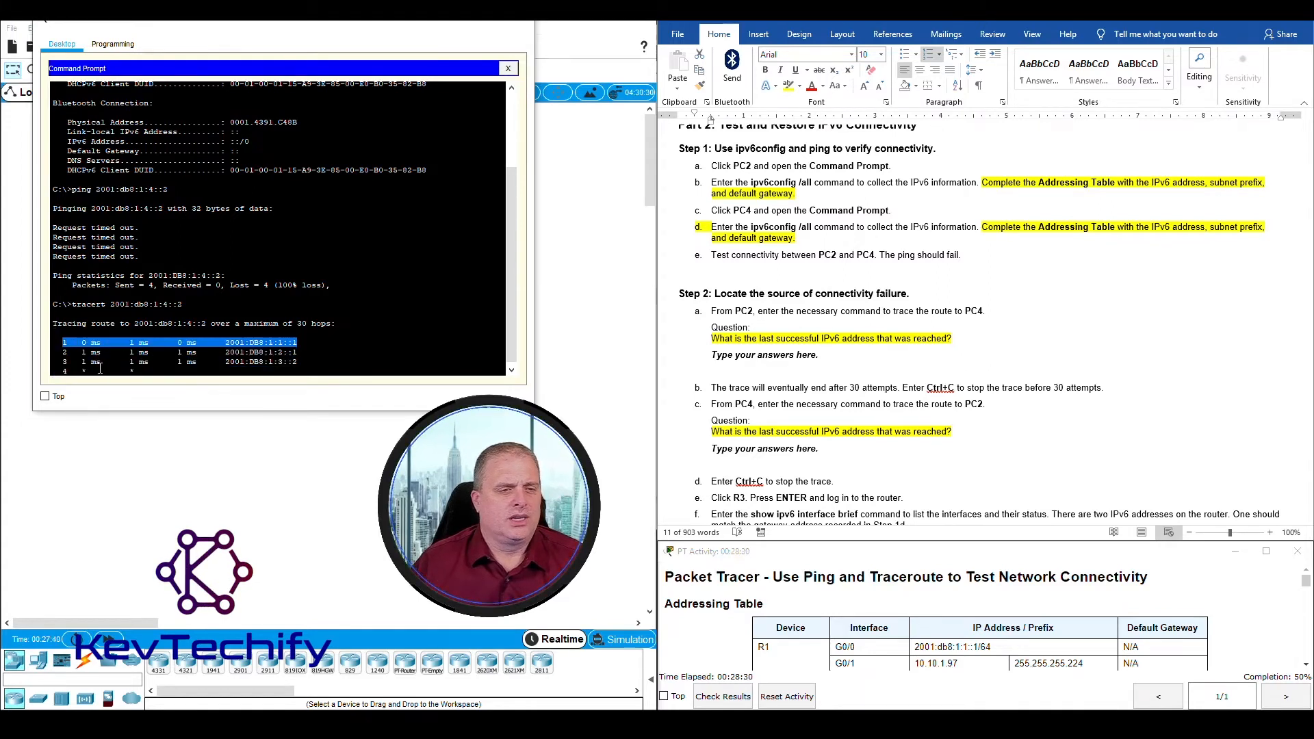
click(82, 353)
drag(64, 353, 297, 352)
click(297, 353)
drag(64, 363, 289, 361)
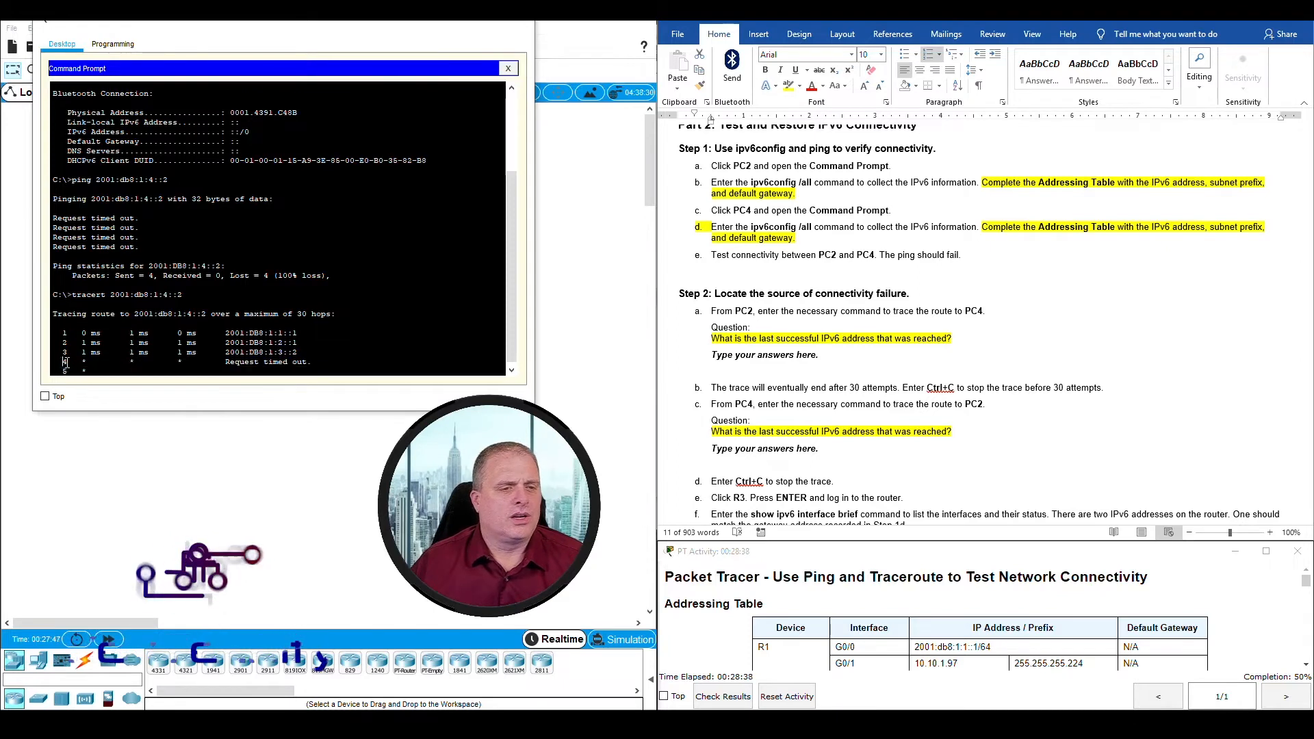
drag(66, 362, 238, 365)
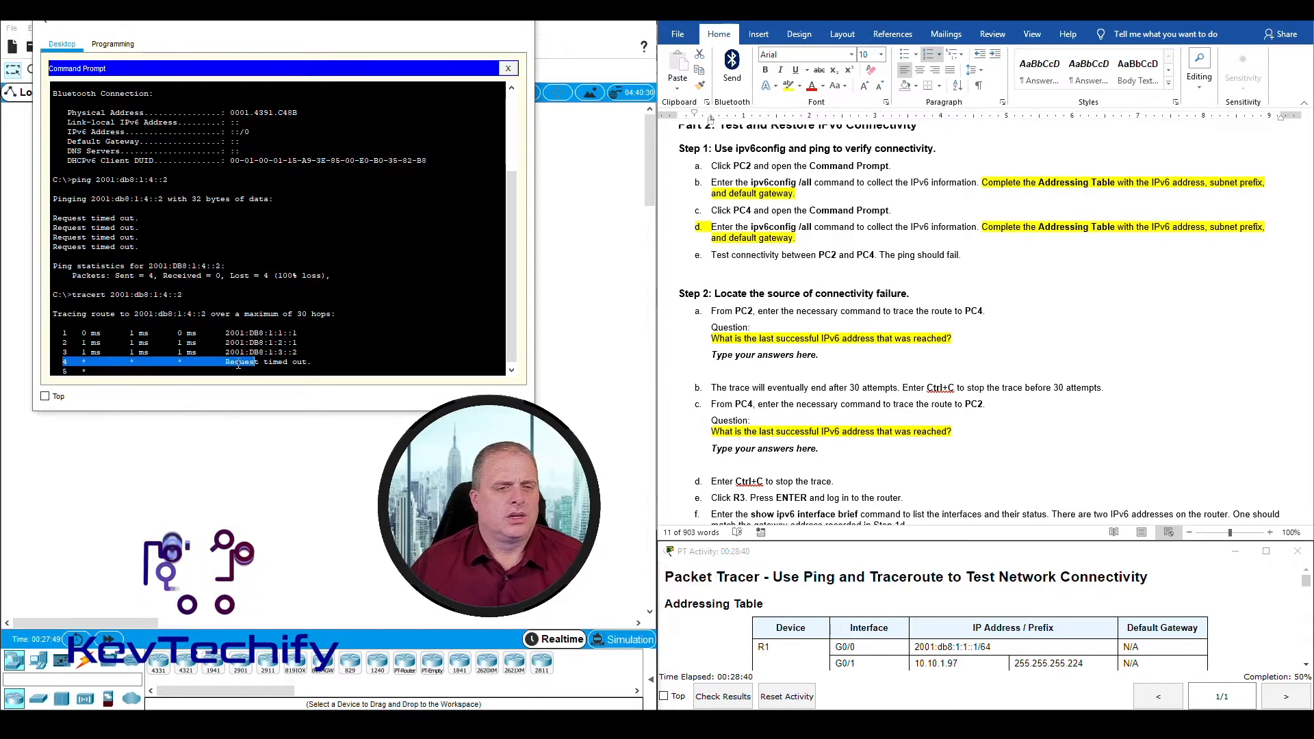
click(259, 352)
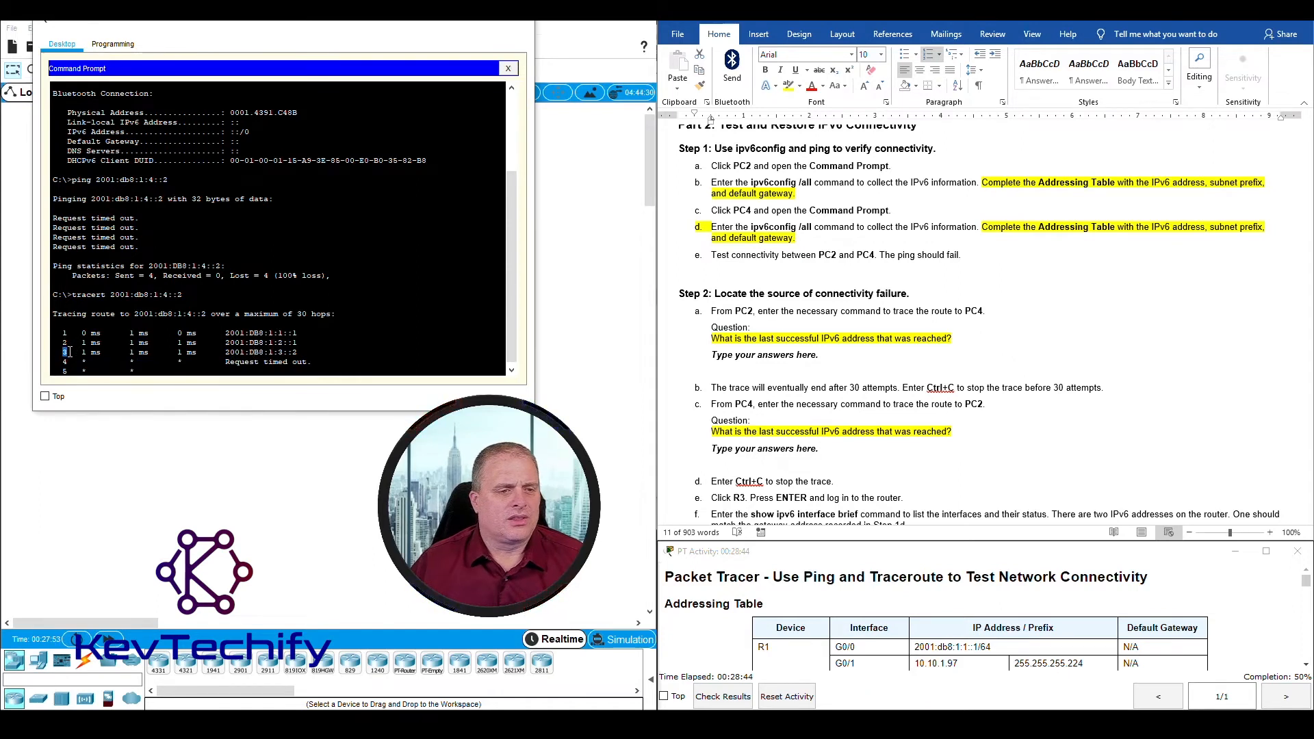
drag(69, 351, 293, 352)
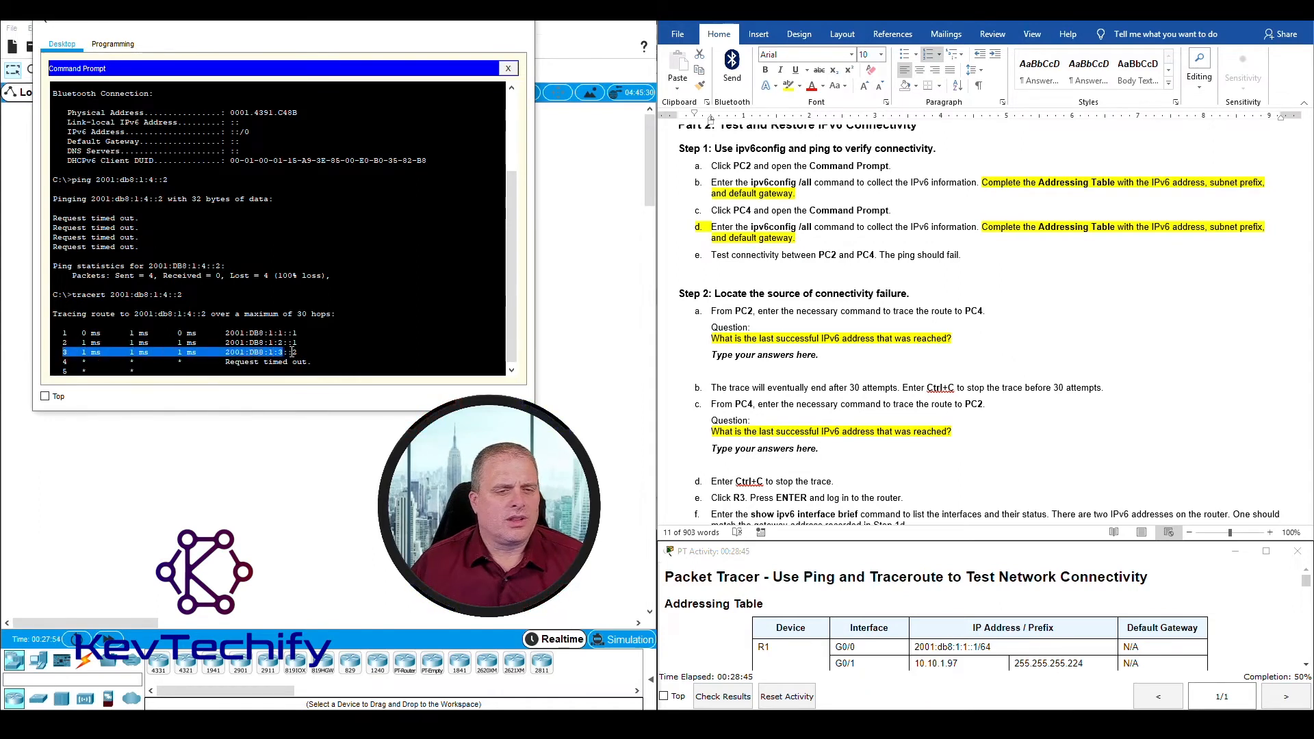
Step: Record 2001:db8:1:3::2 as the last successful IPv6 address reached in the answer to Step 2a
click(806, 346)
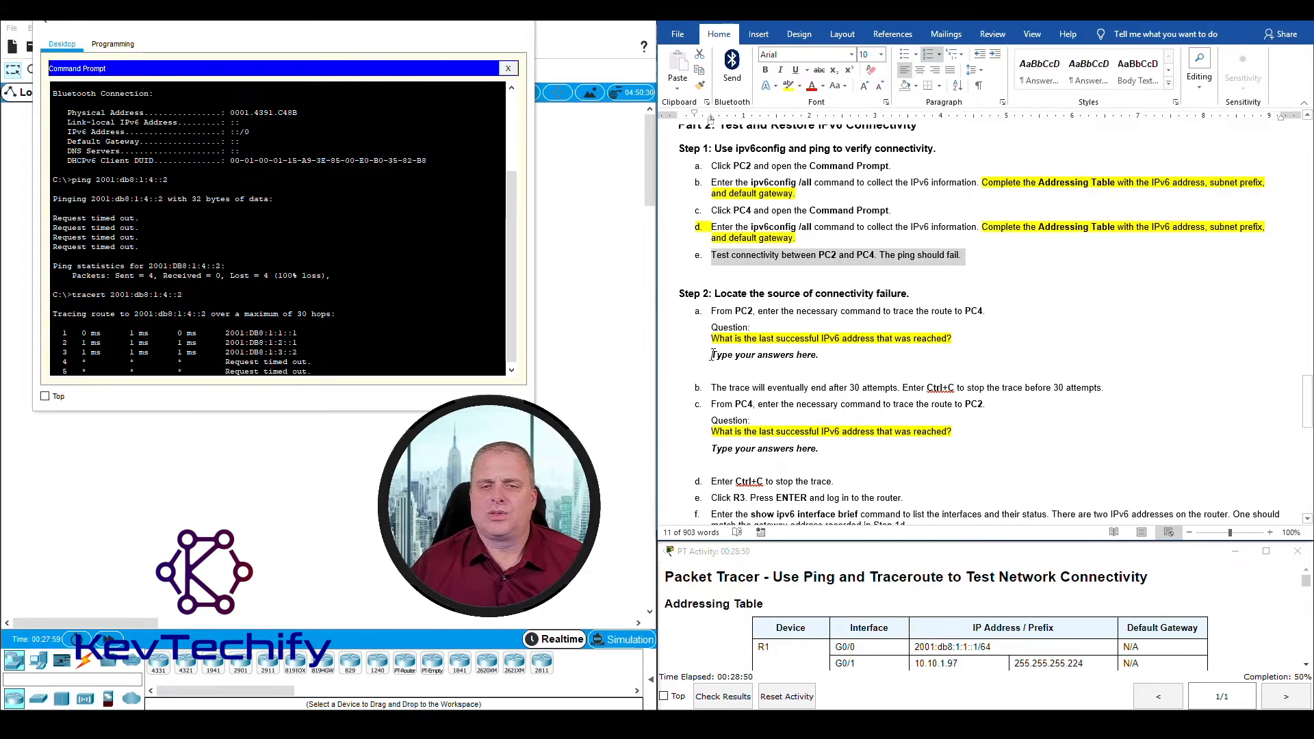
drag(718, 355, 815, 357)
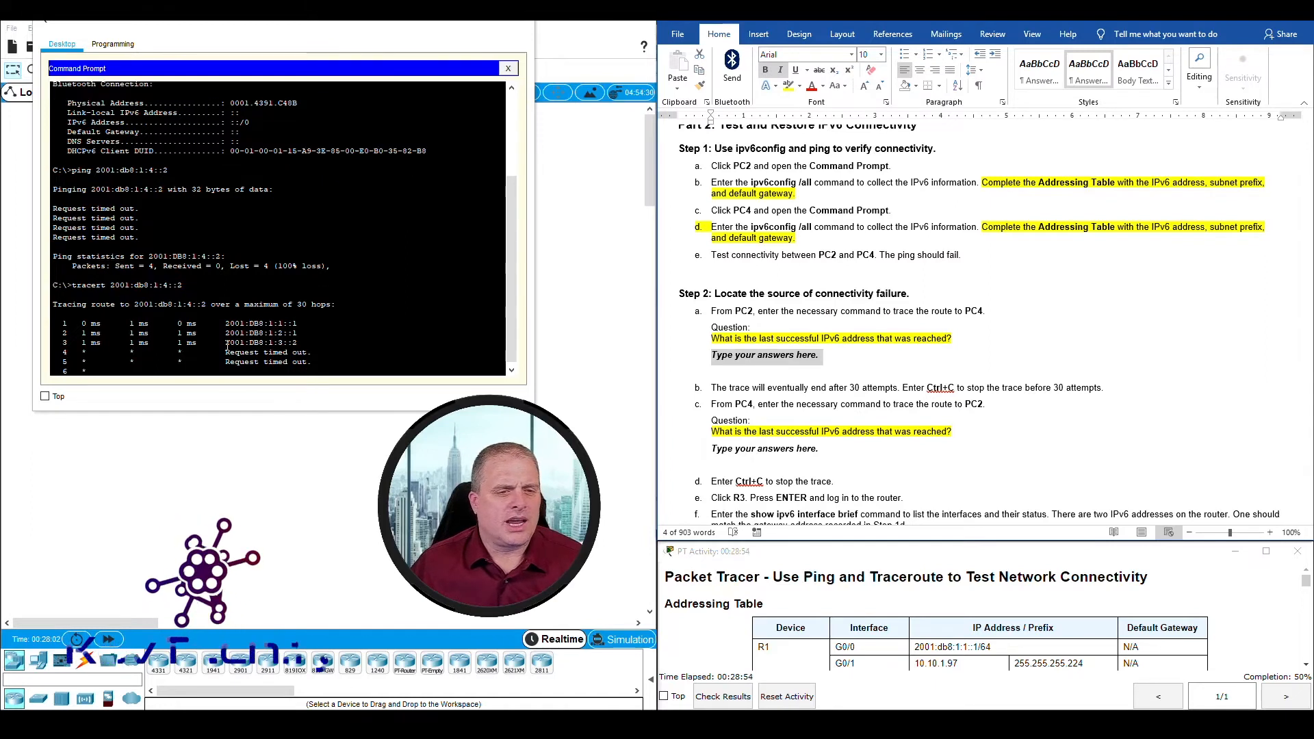
drag(226, 342, 297, 342)
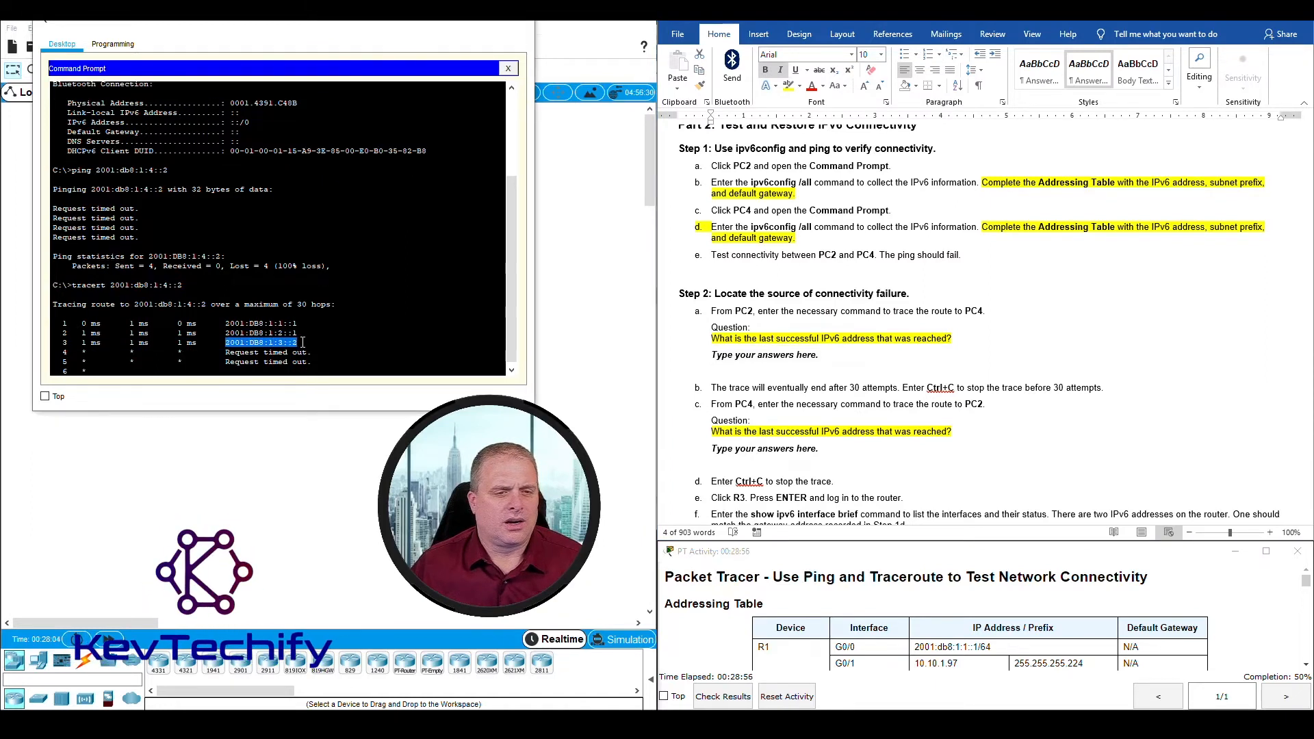
click(742, 359)
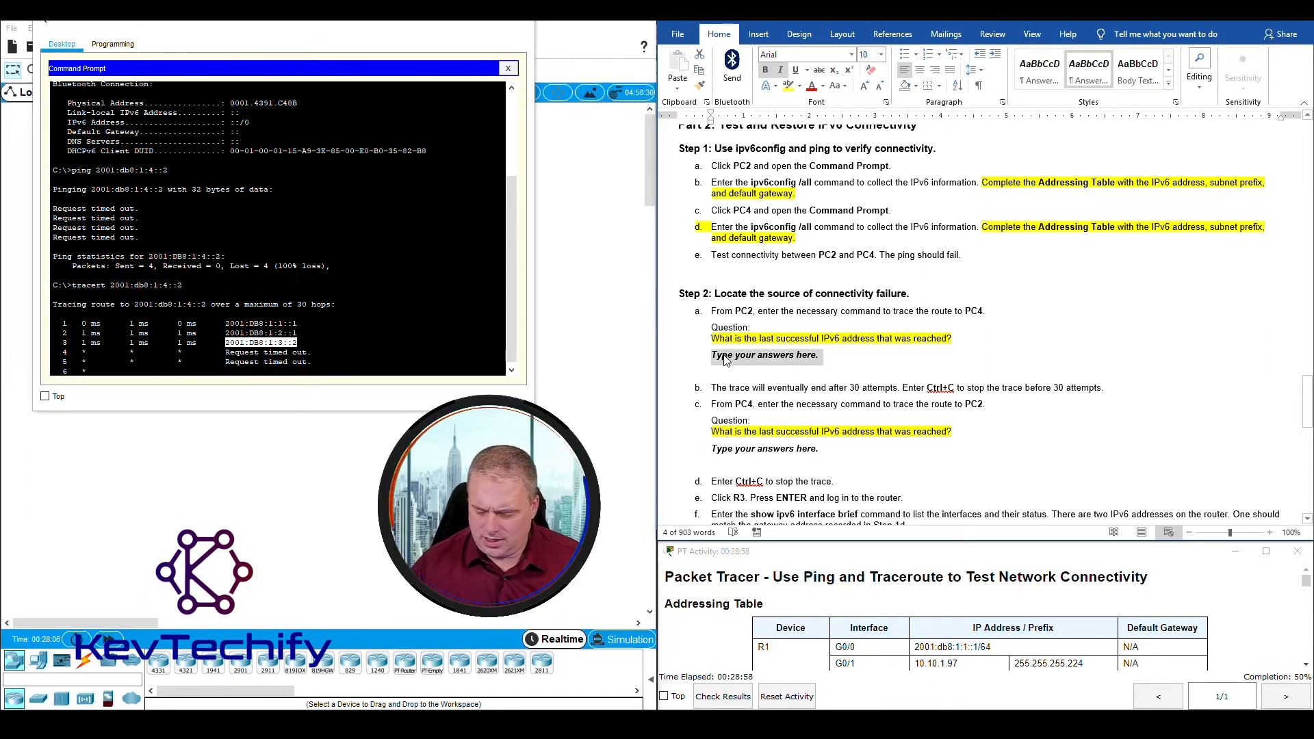
text(2001:db)
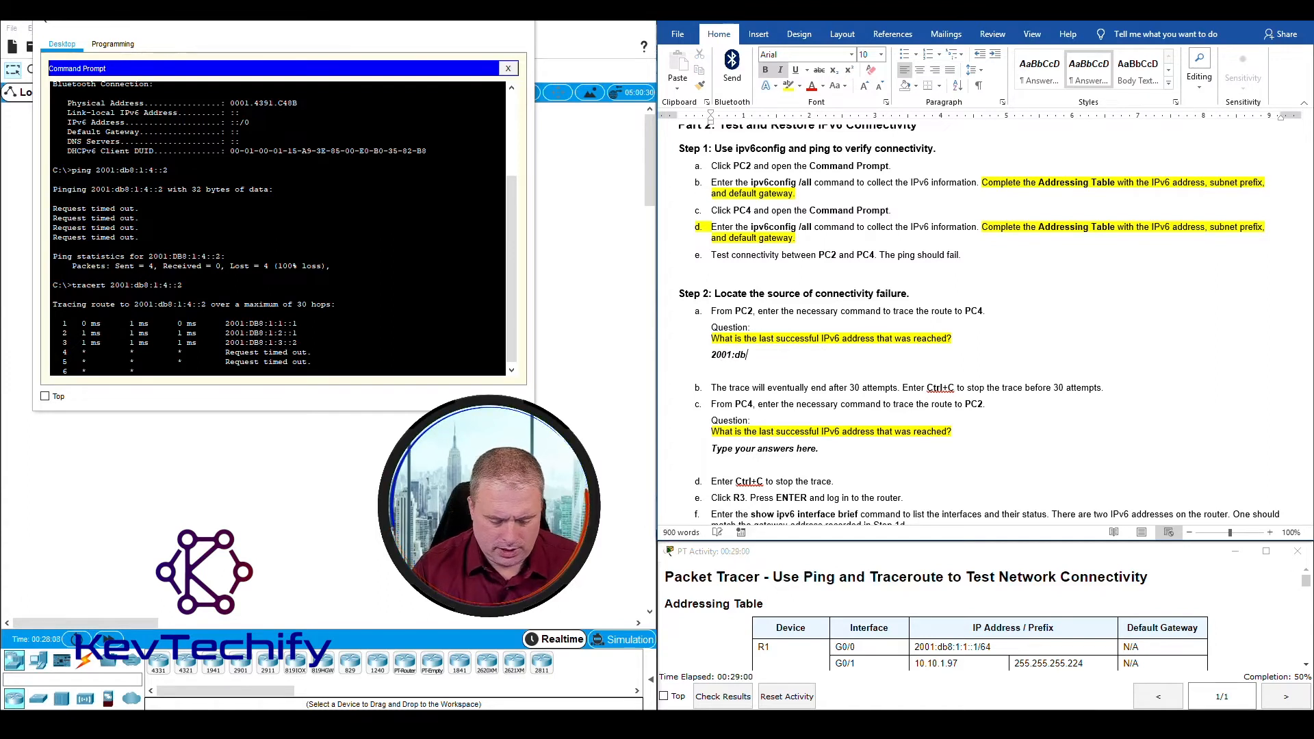
text(8:)
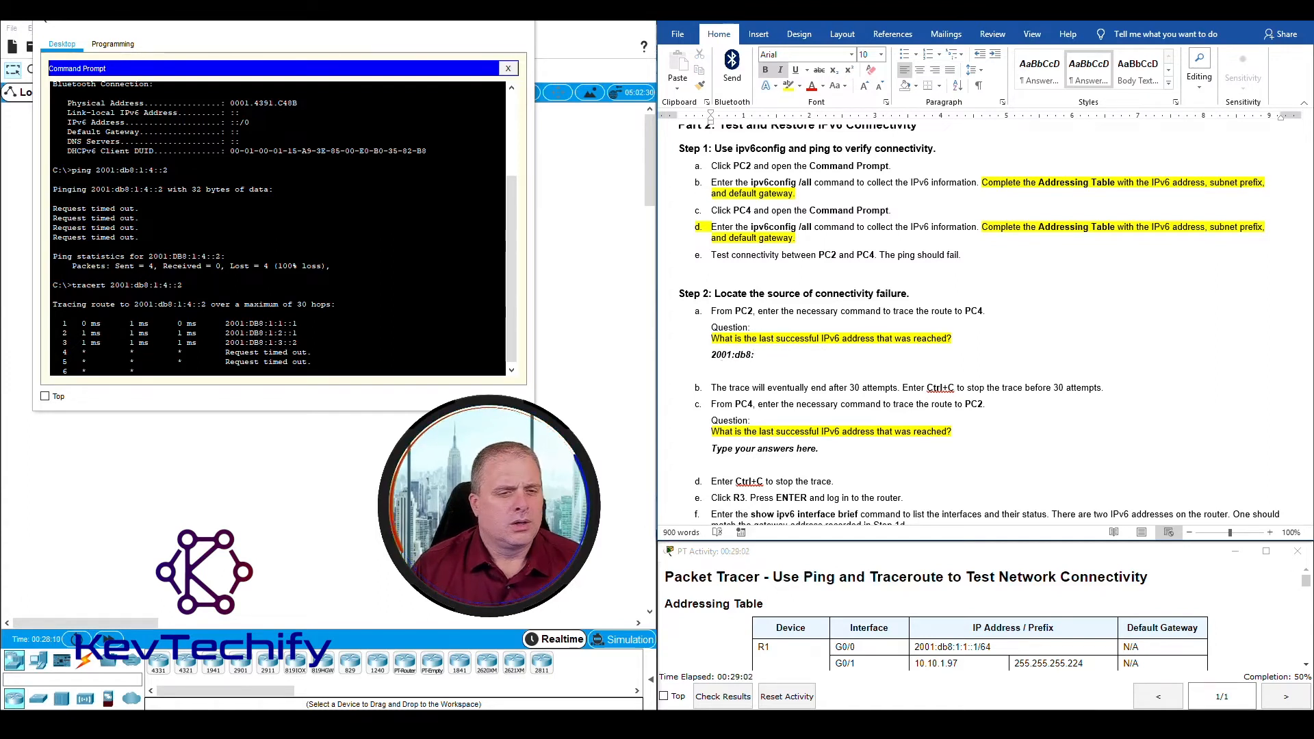
text(1:3::2)
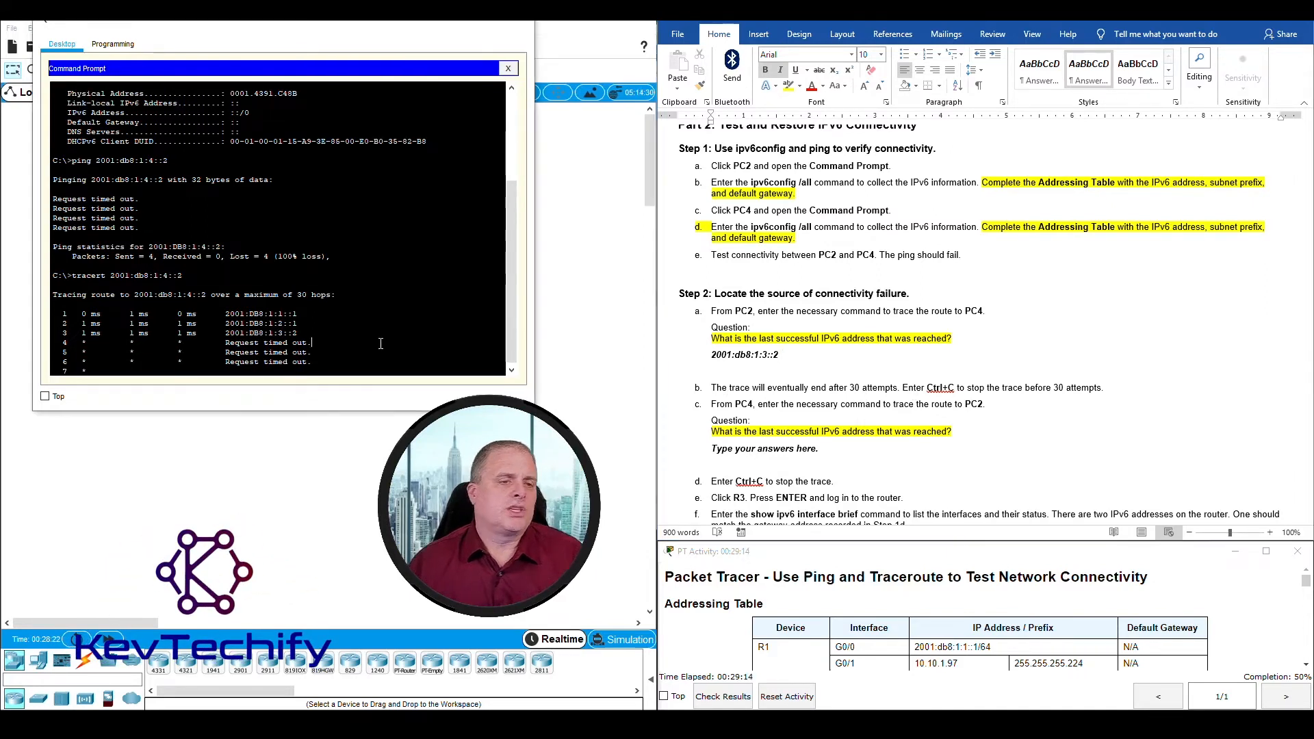
Step: Switch from PC2 to PC4's Command Prompt and review the Step 2c instruction to trace the route to PC2
click(580, 215)
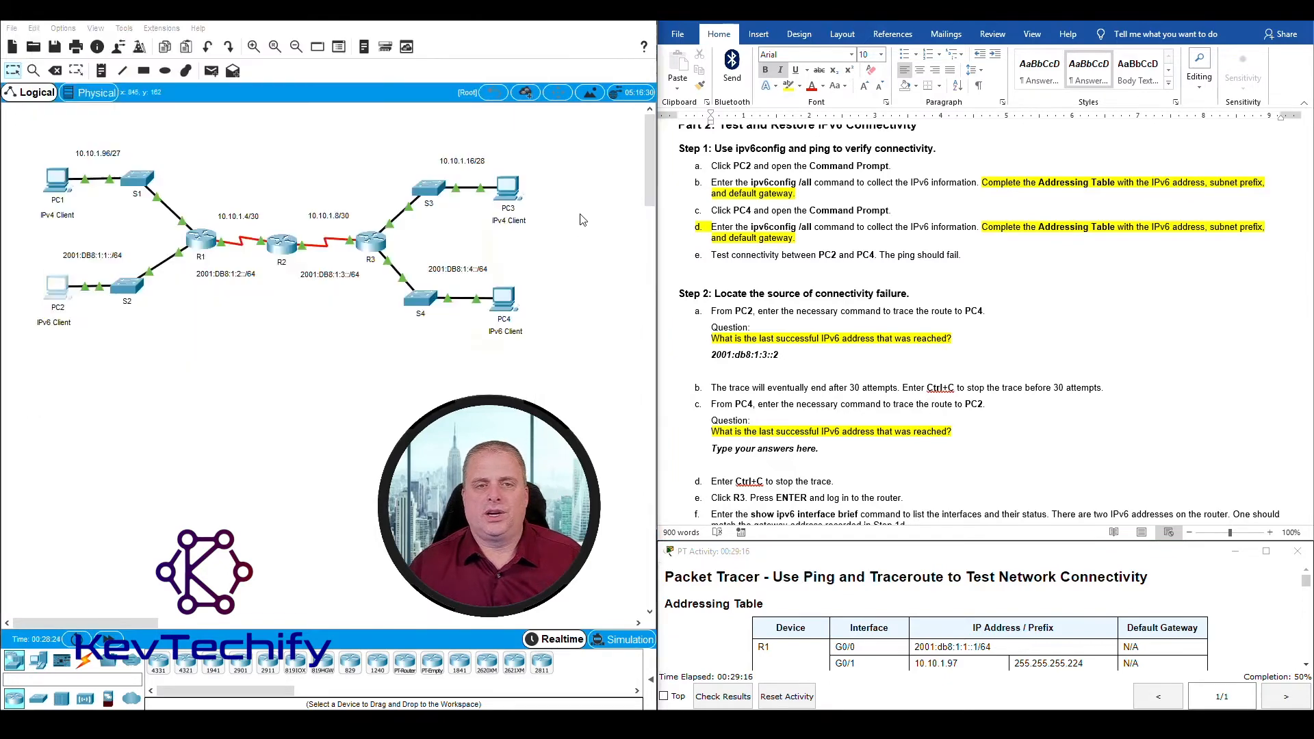
click(510, 299)
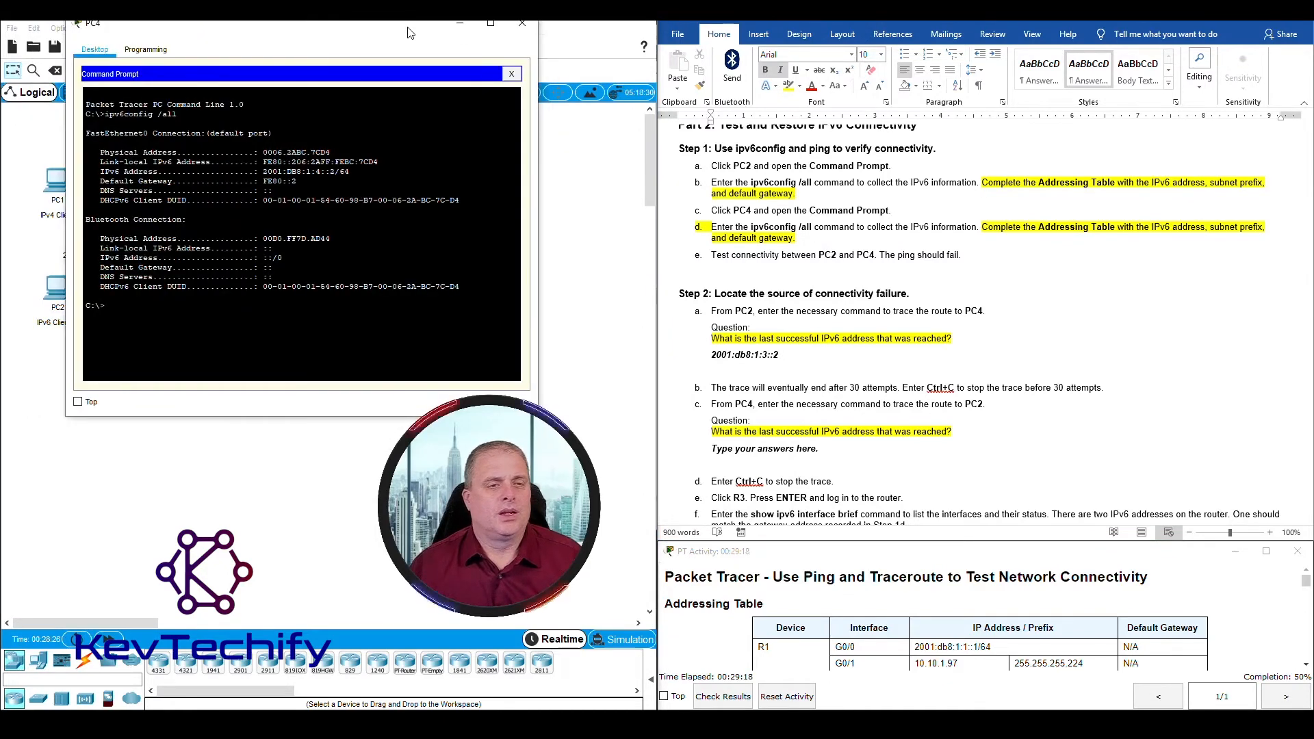
drag(408, 33, 410, 41)
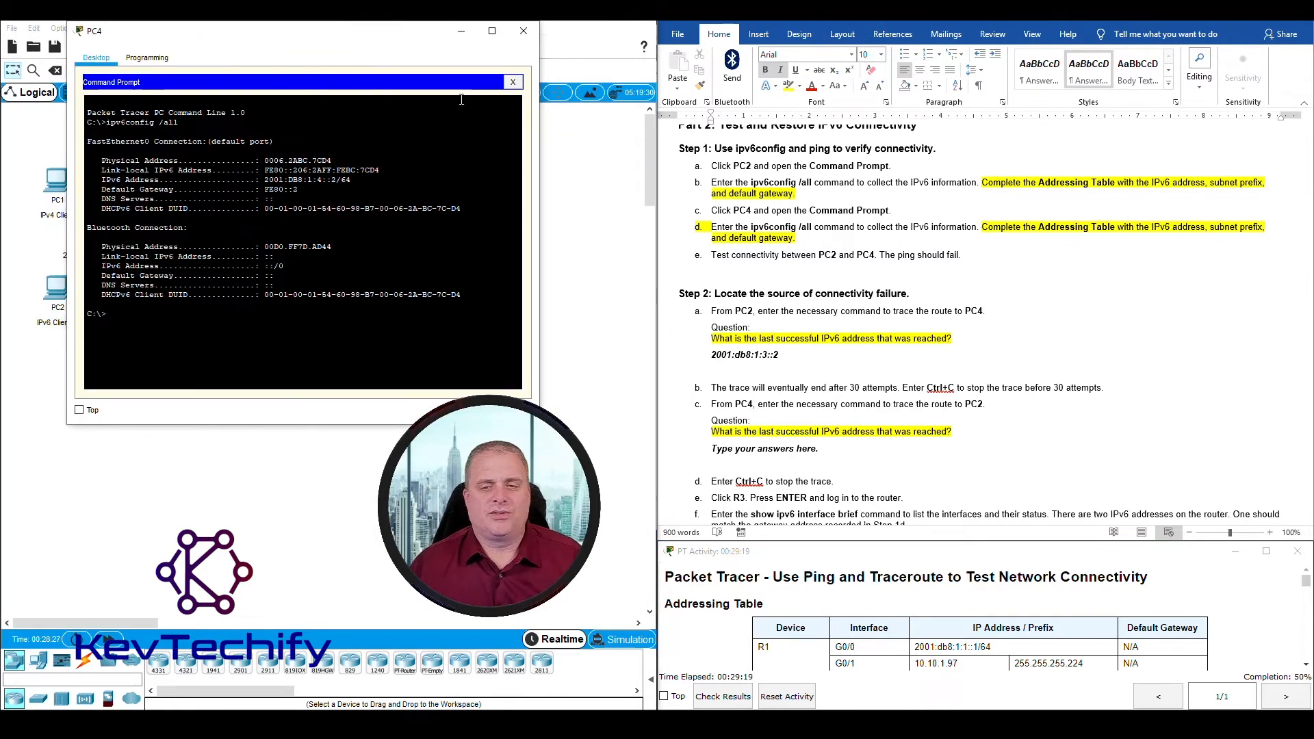
click(844, 405)
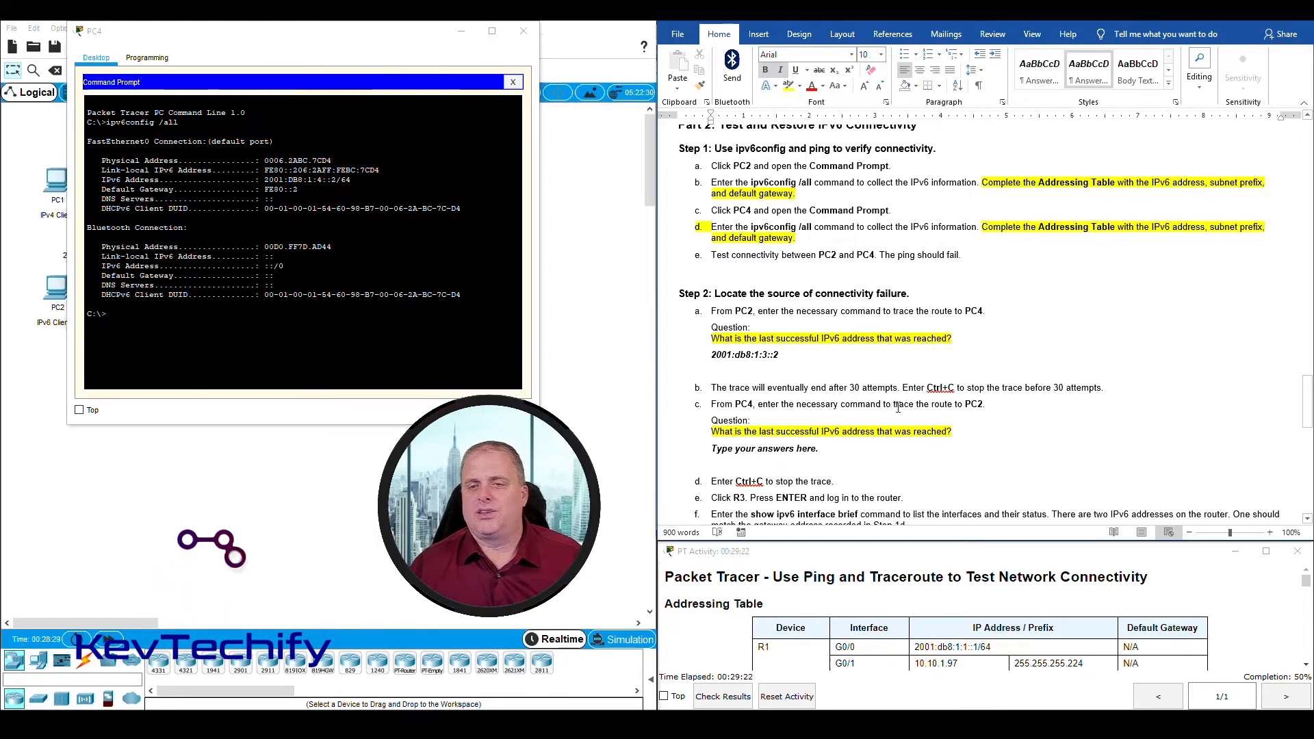
click(241, 329)
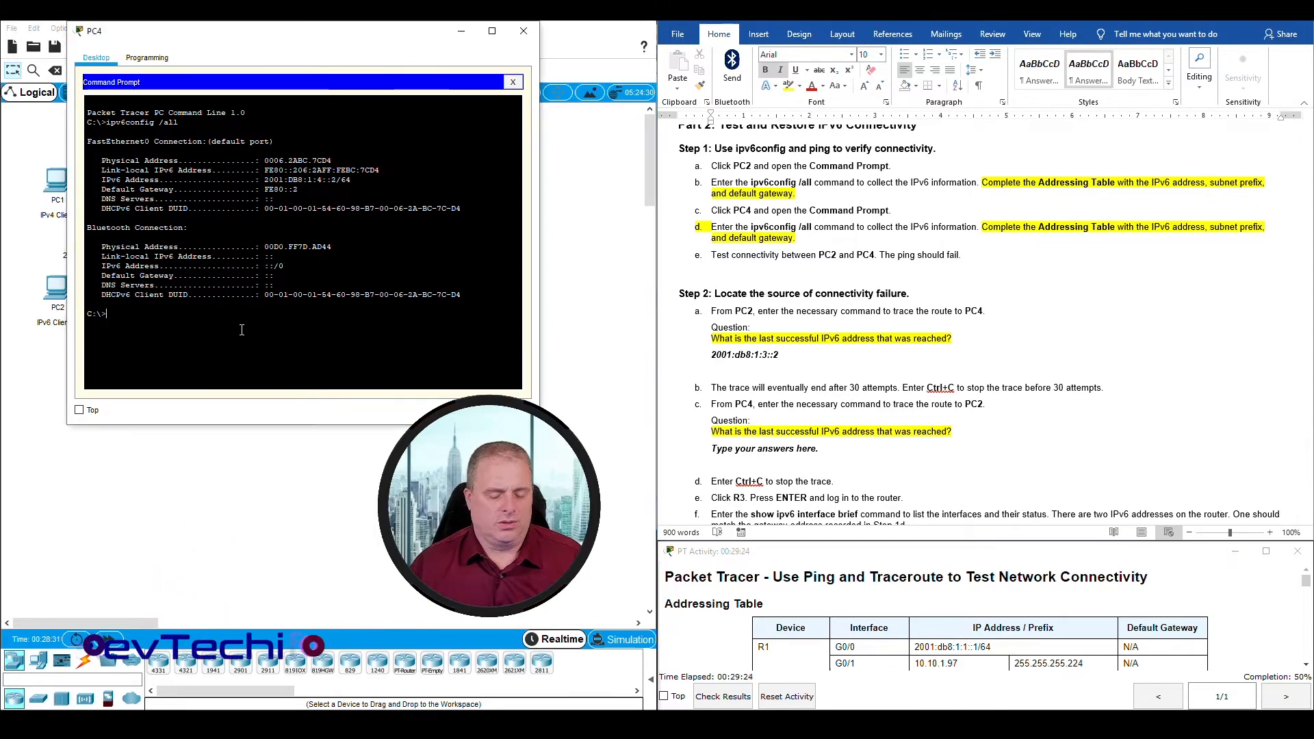
Step: Ping PC2 from PC4 at 2001:db8:1:1::2, taking PC2's IPv6 address from the document's Addressing Table
text(ping)
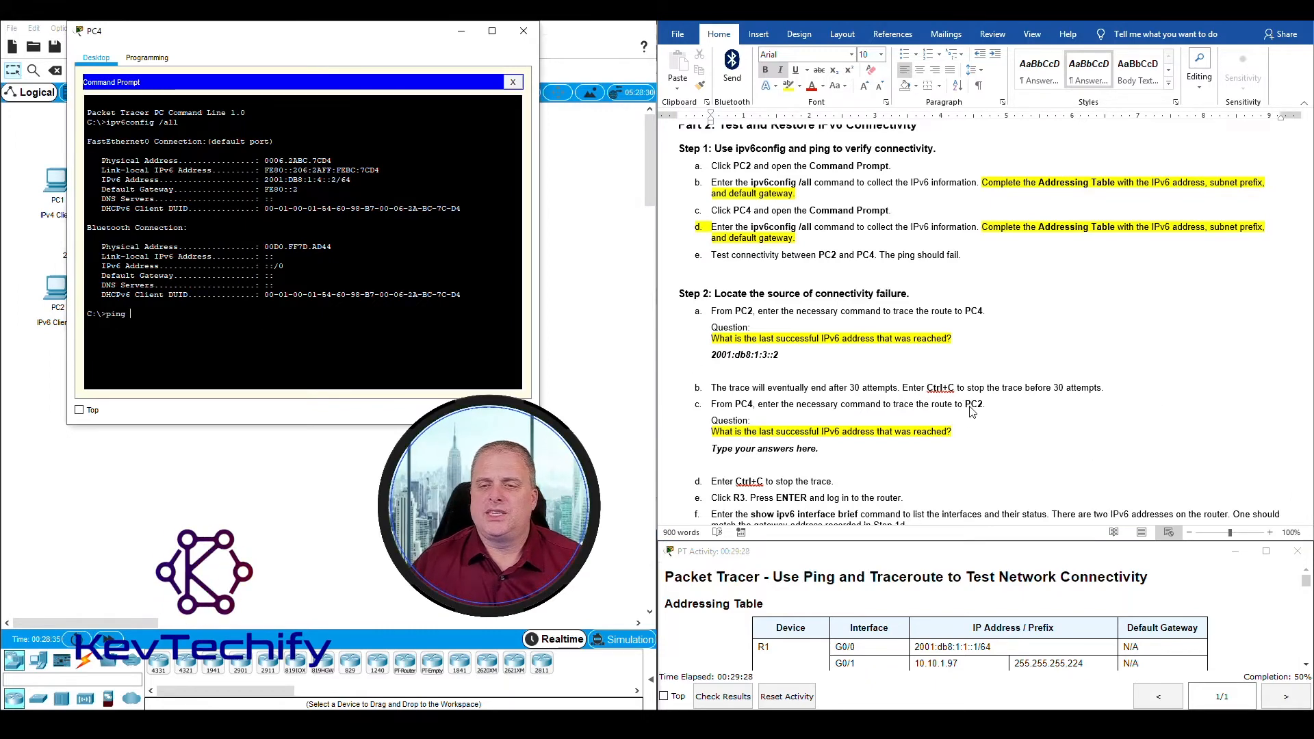
scroll(1047, 404, up, 15)
scroll(987, 370, up, 15)
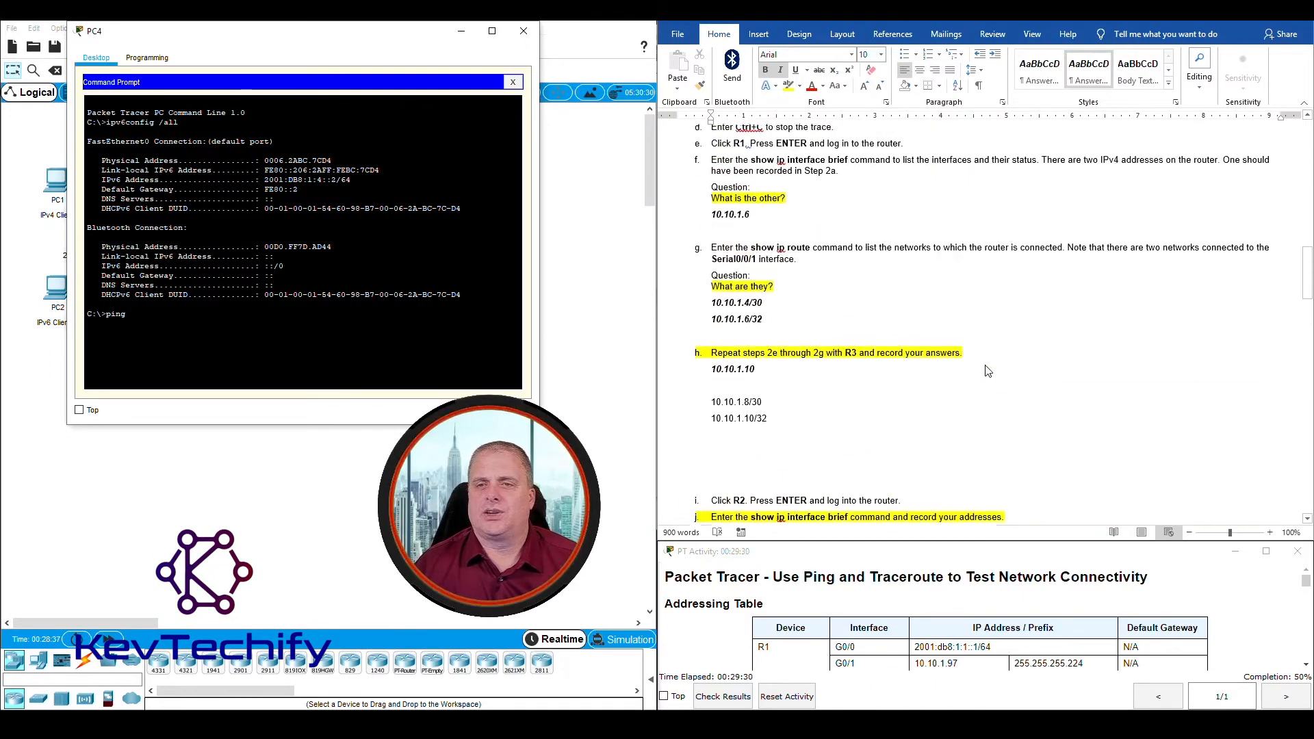
scroll(988, 370, up, 1)
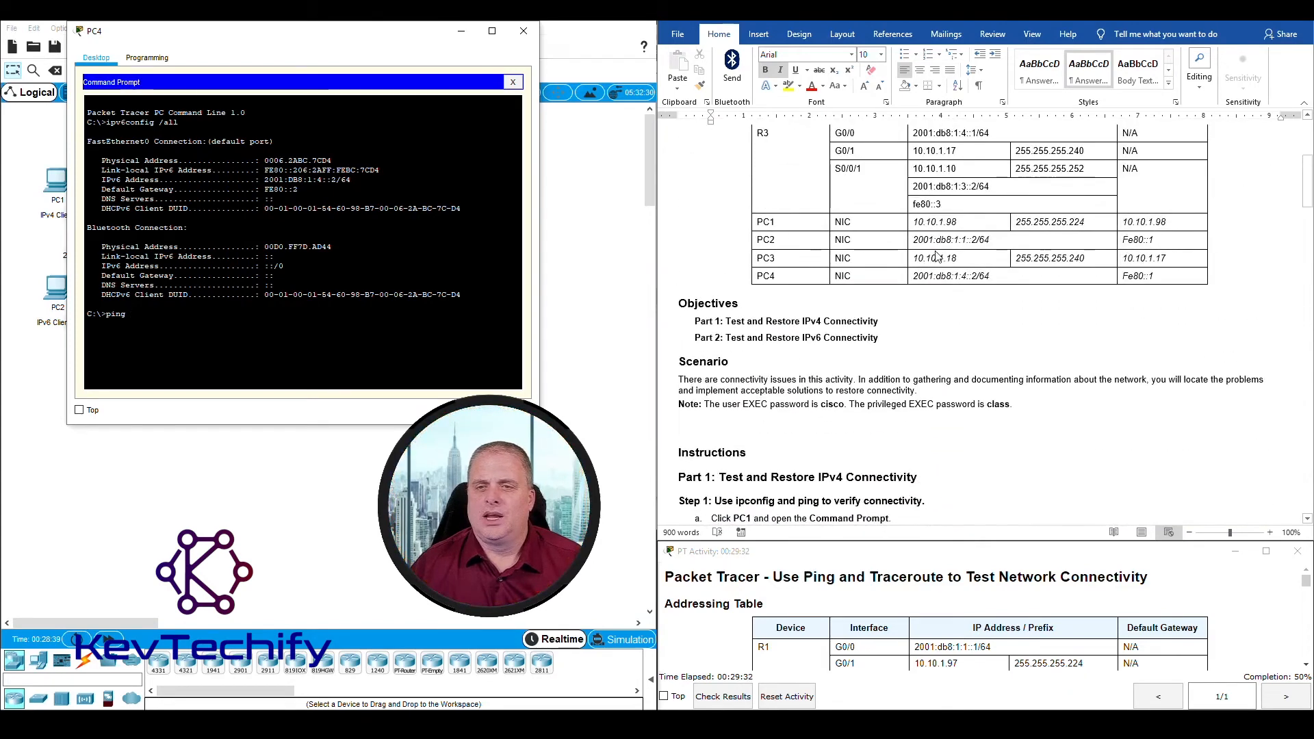
click(921, 240)
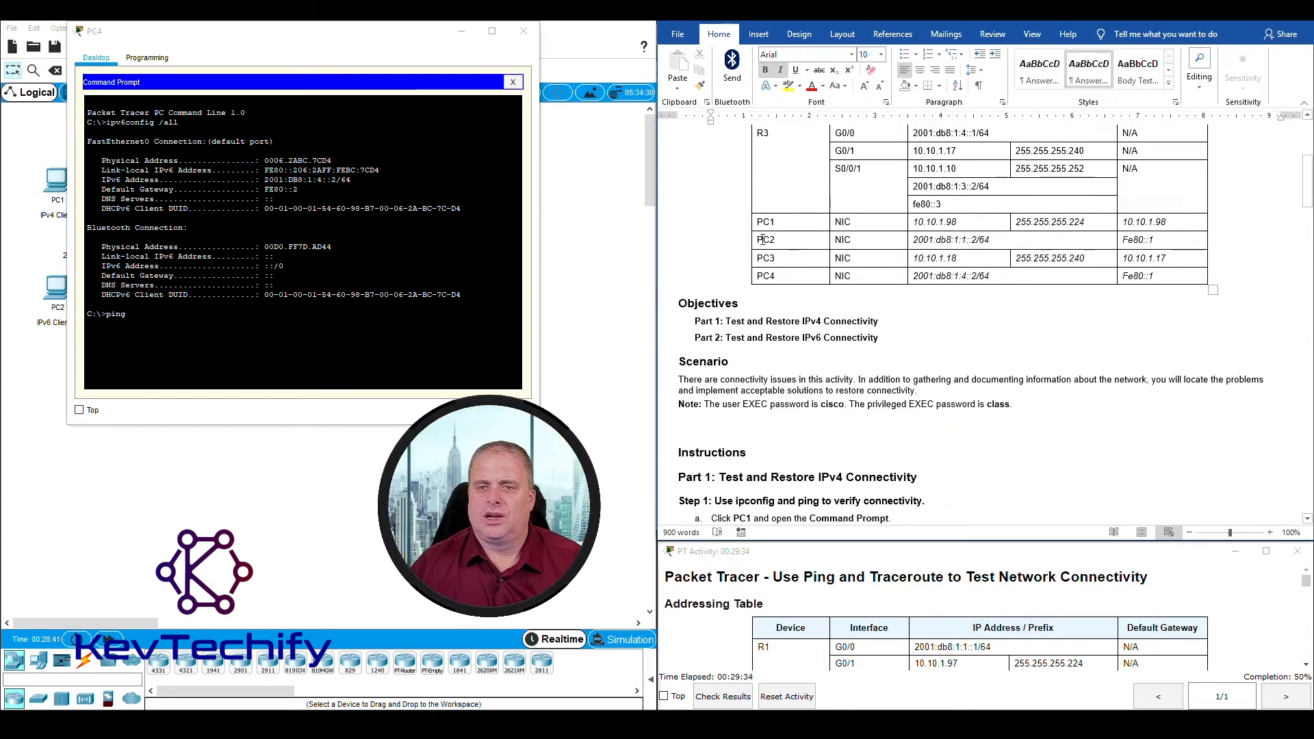
drag(761, 239, 990, 239)
click(930, 239)
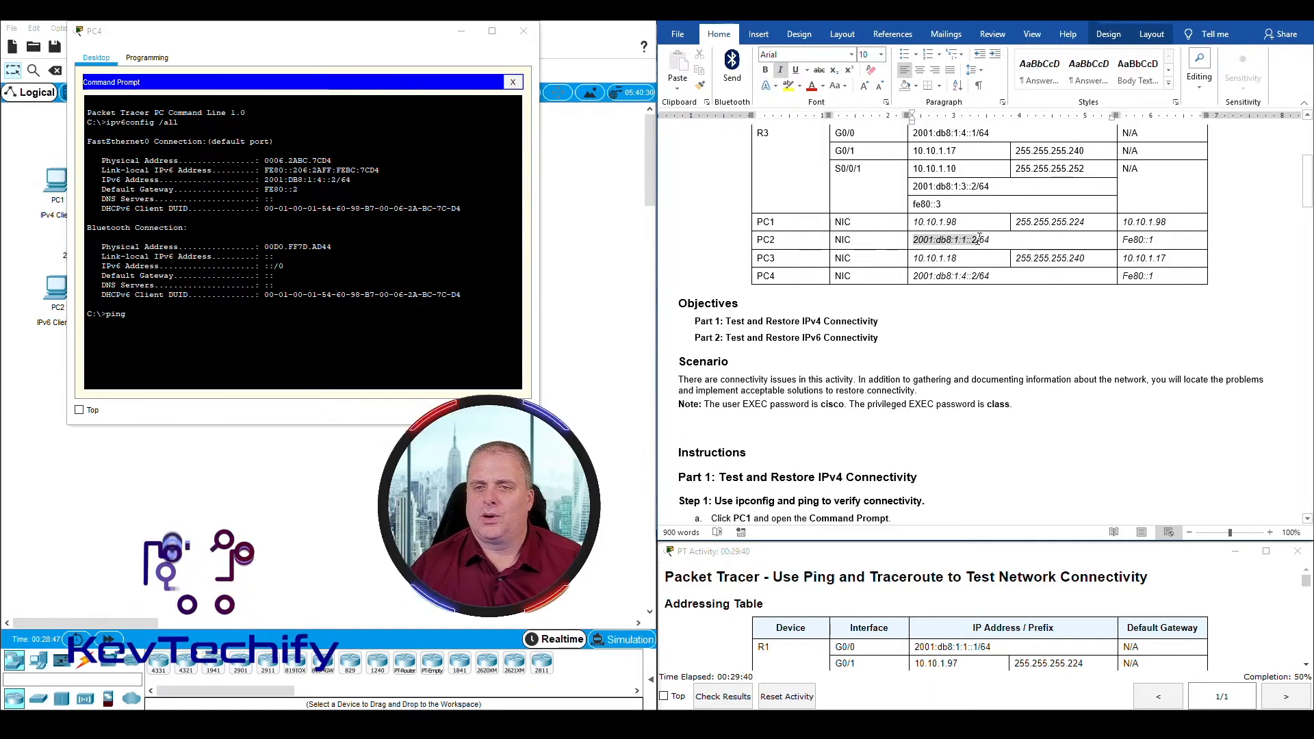
click(200, 318)
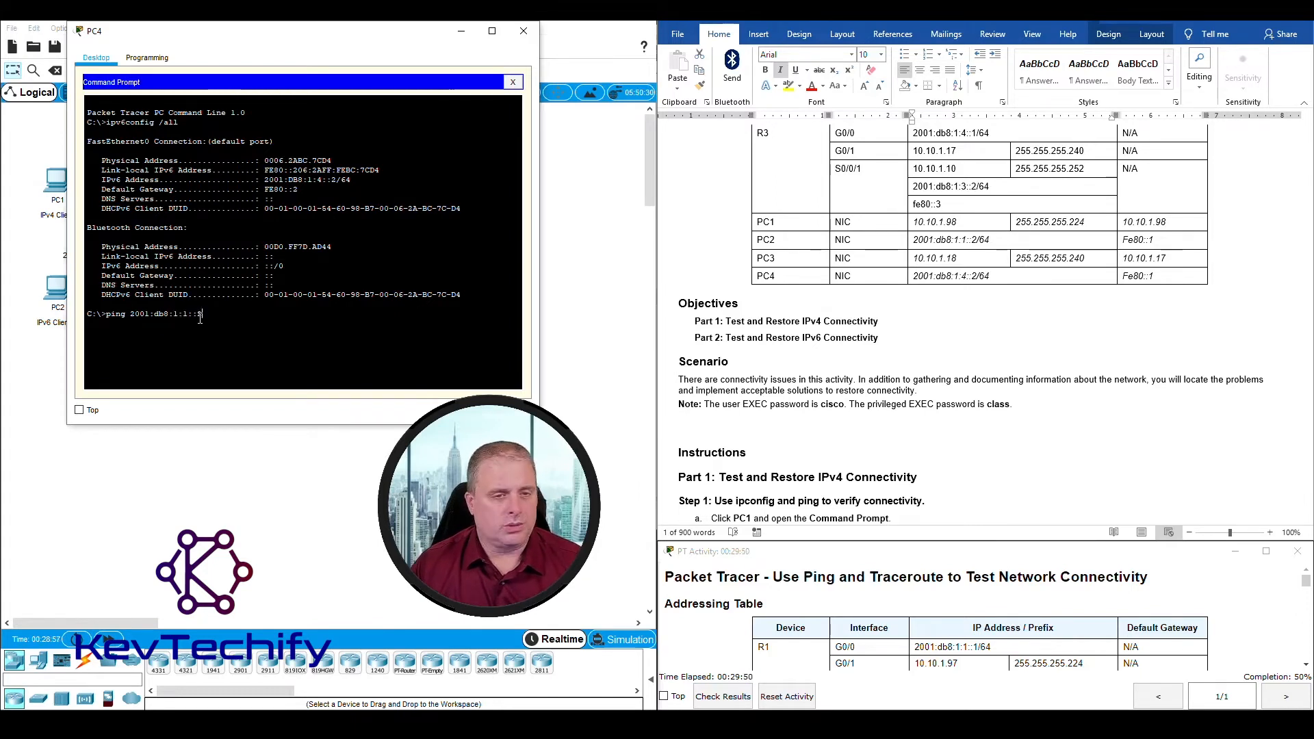
key(Return)
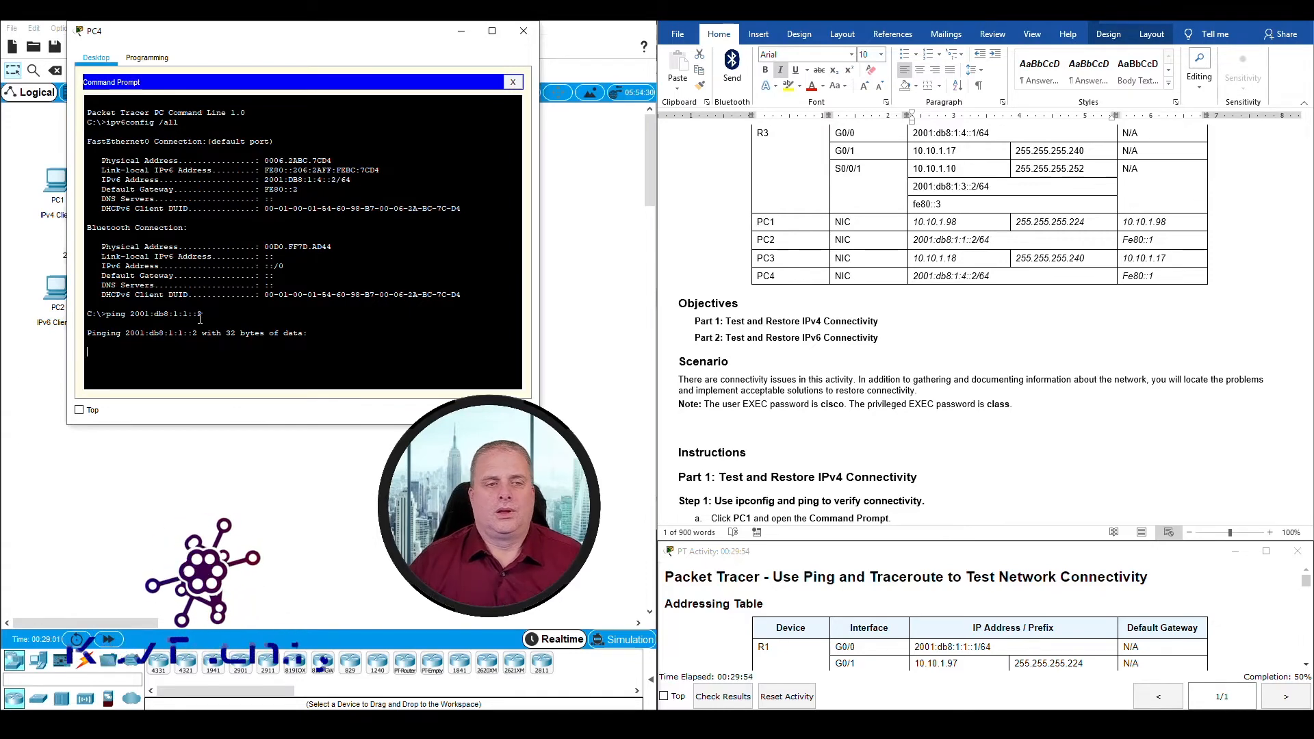
Step: Return to Part 2 Step 2c in the lab document and examine the packet loss in PC4's ping statistics
scroll(758, 375, down, 10)
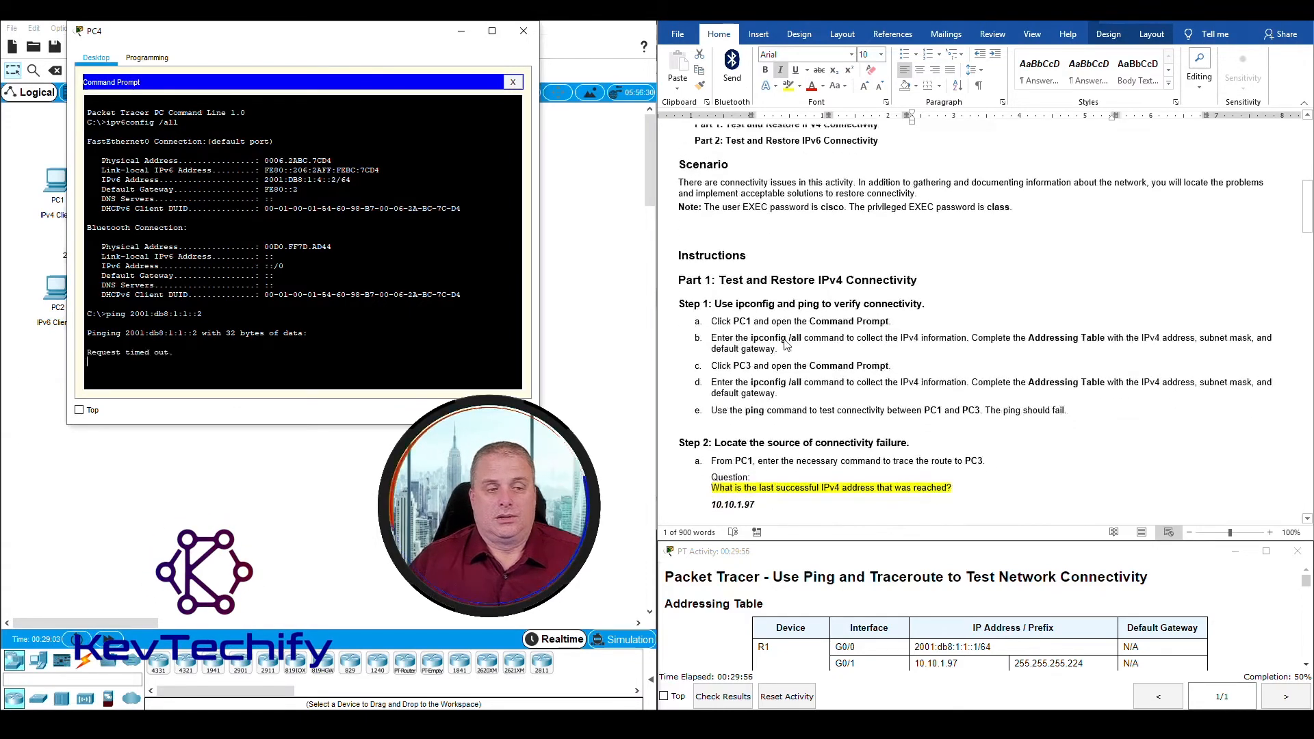
scroll(787, 344, down, 2)
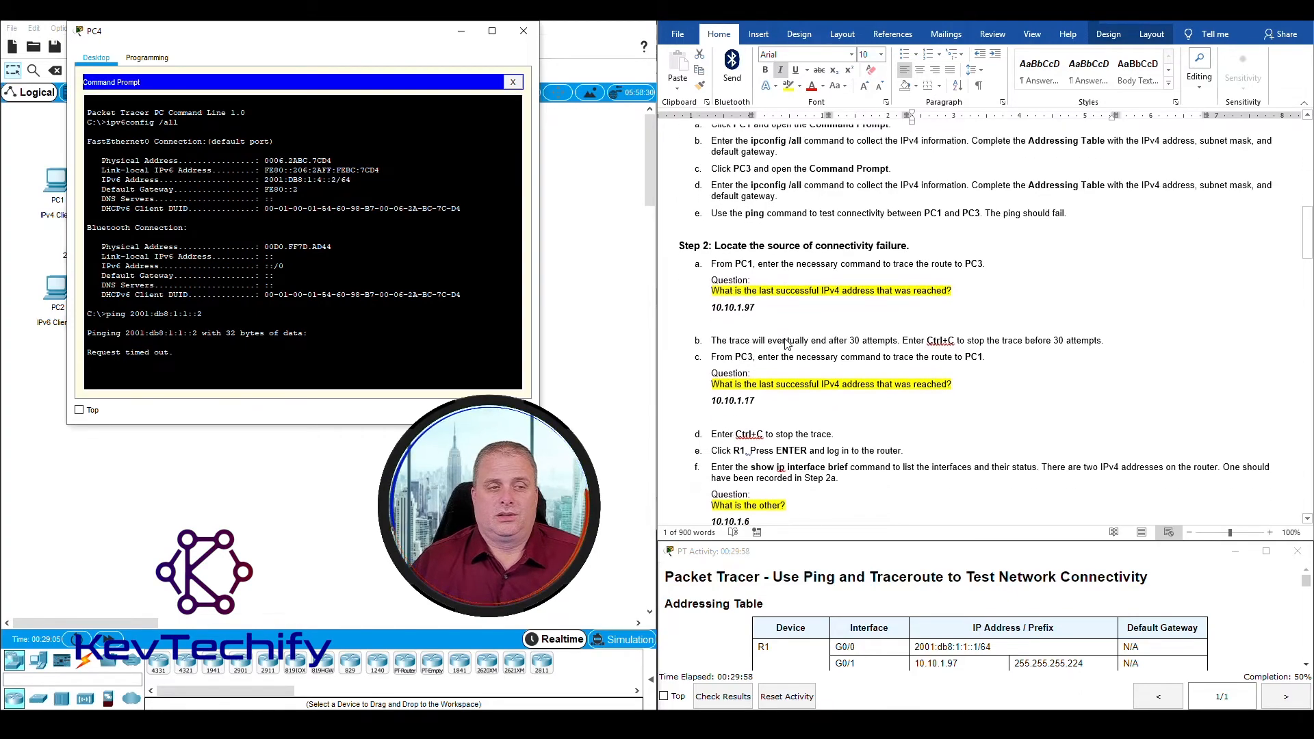
scroll(787, 344, up, 11)
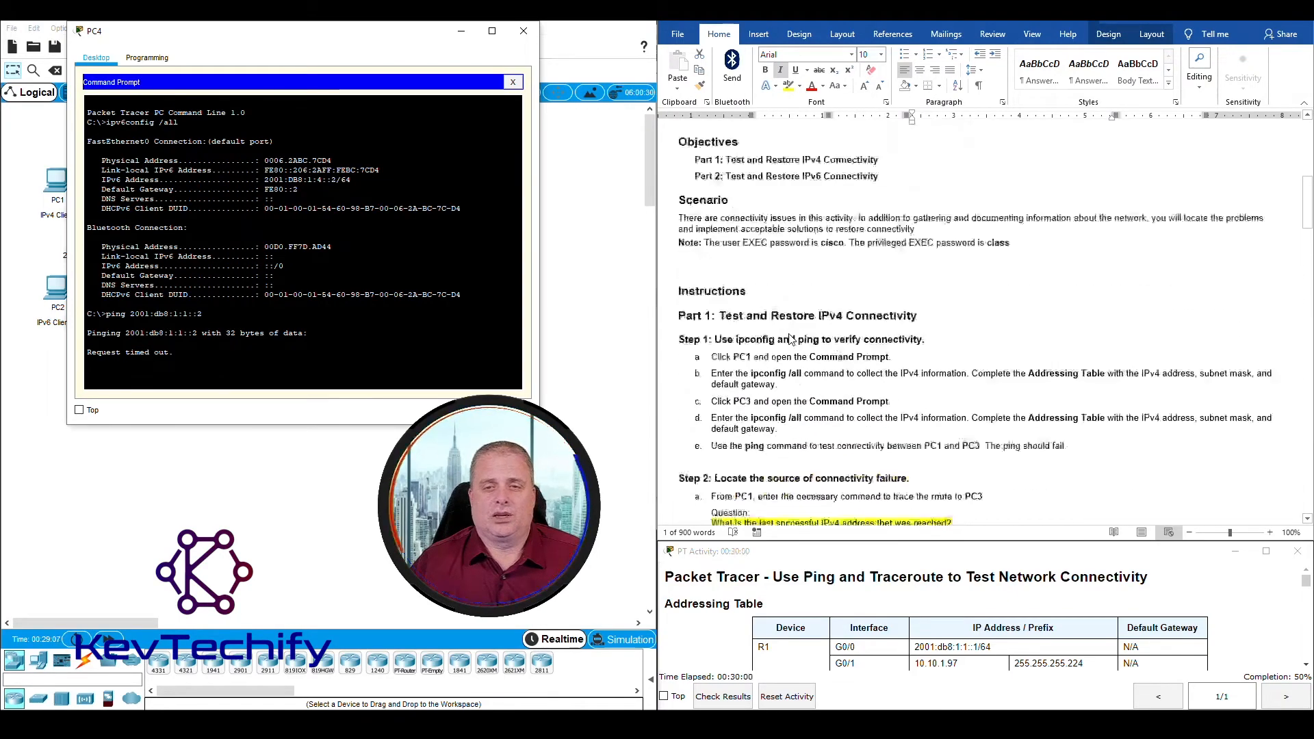
scroll(792, 339, down, 10)
scroll(792, 339, down, 3)
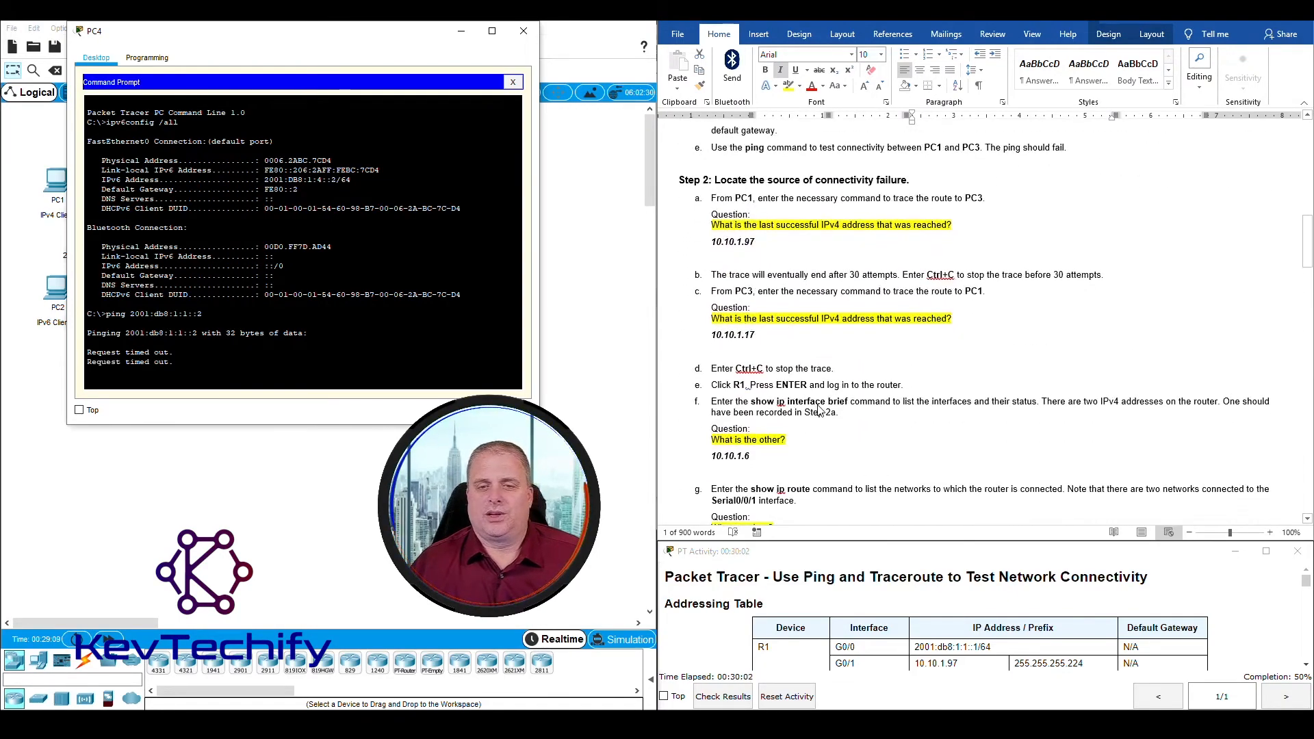
scroll(818, 405, down, 6)
scroll(822, 409, down, 17)
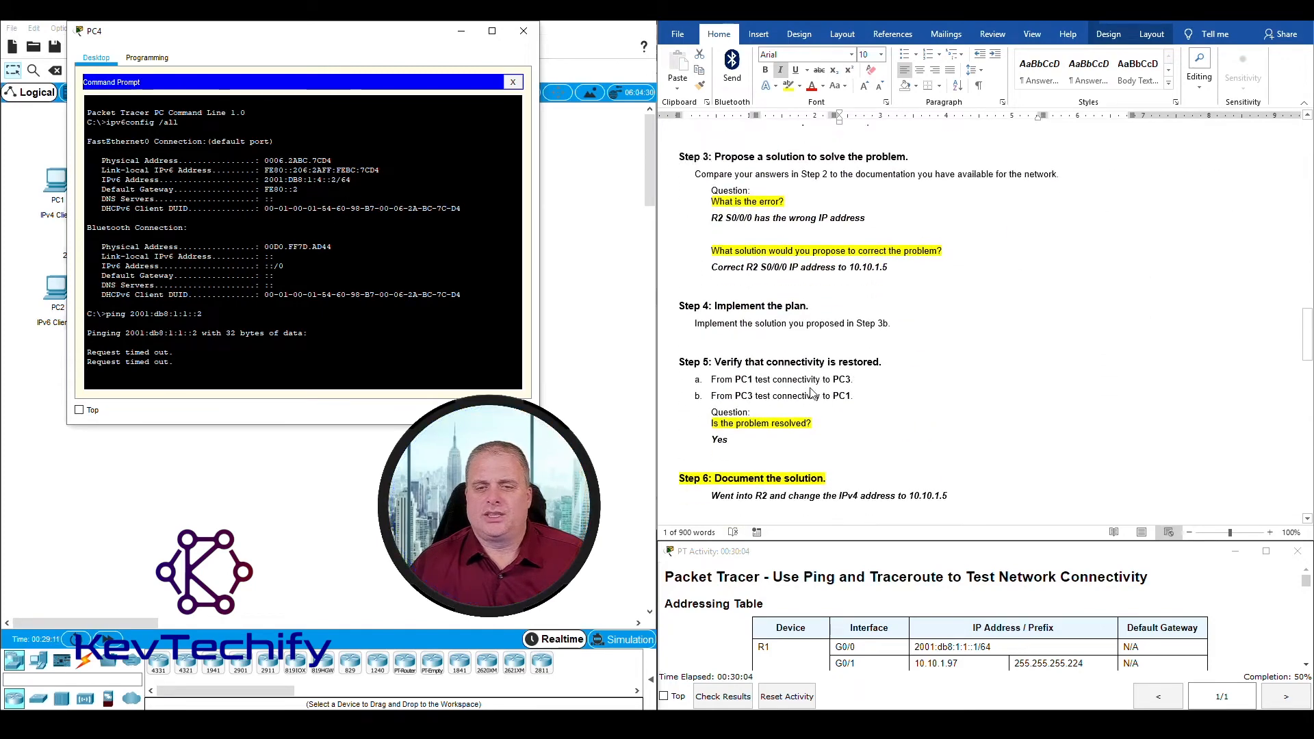
scroll(797, 390, down, 8)
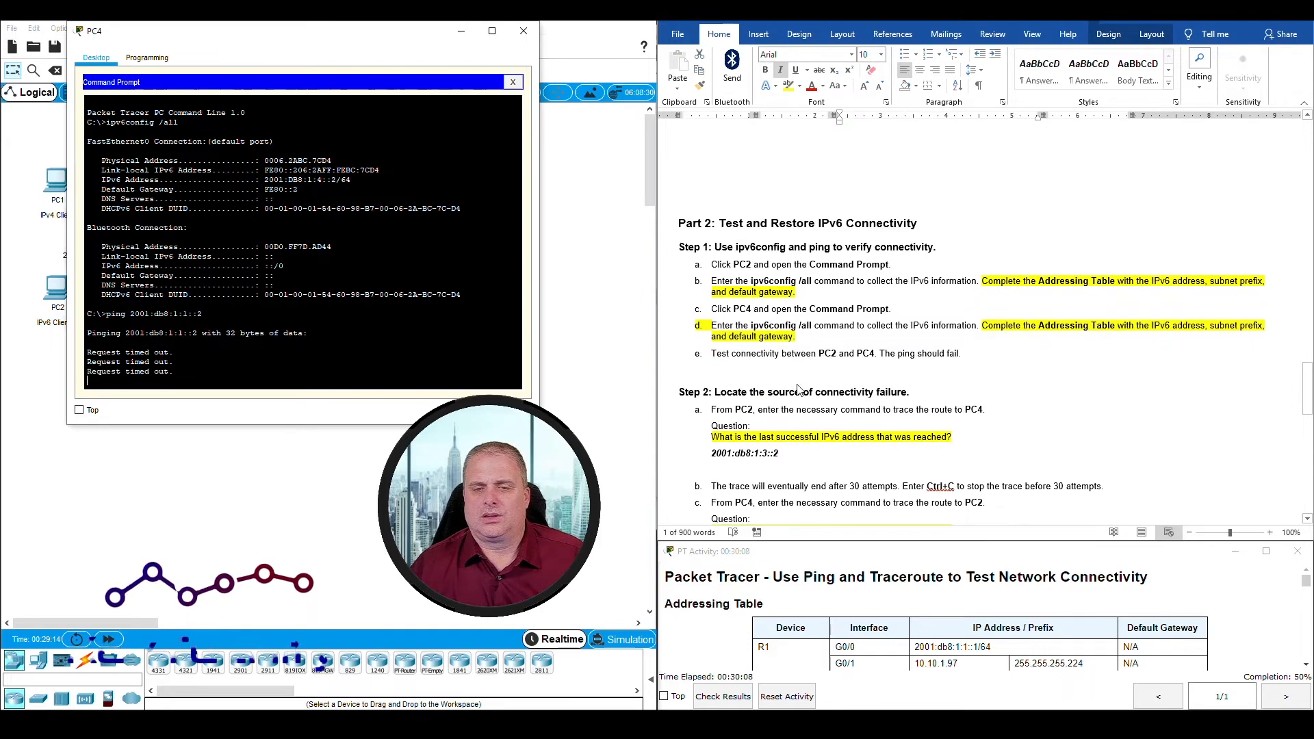
scroll(798, 390, down, 6)
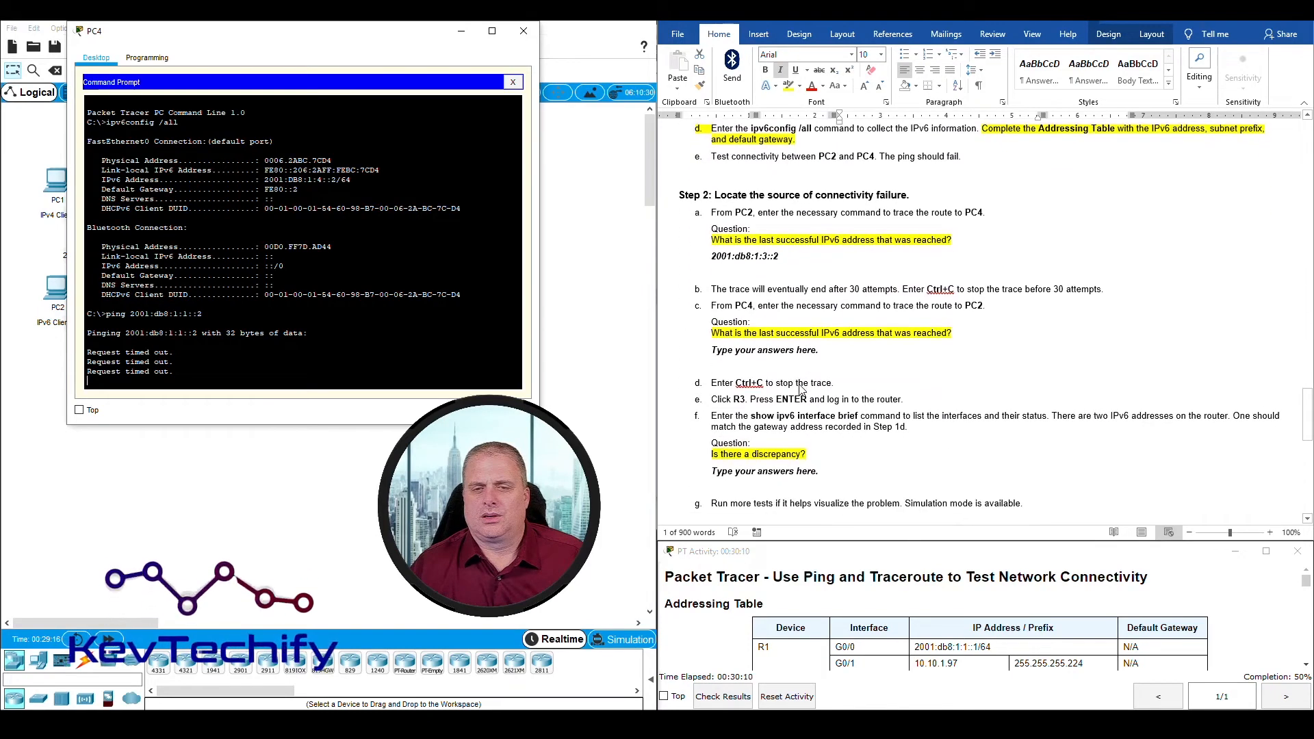
click(820, 364)
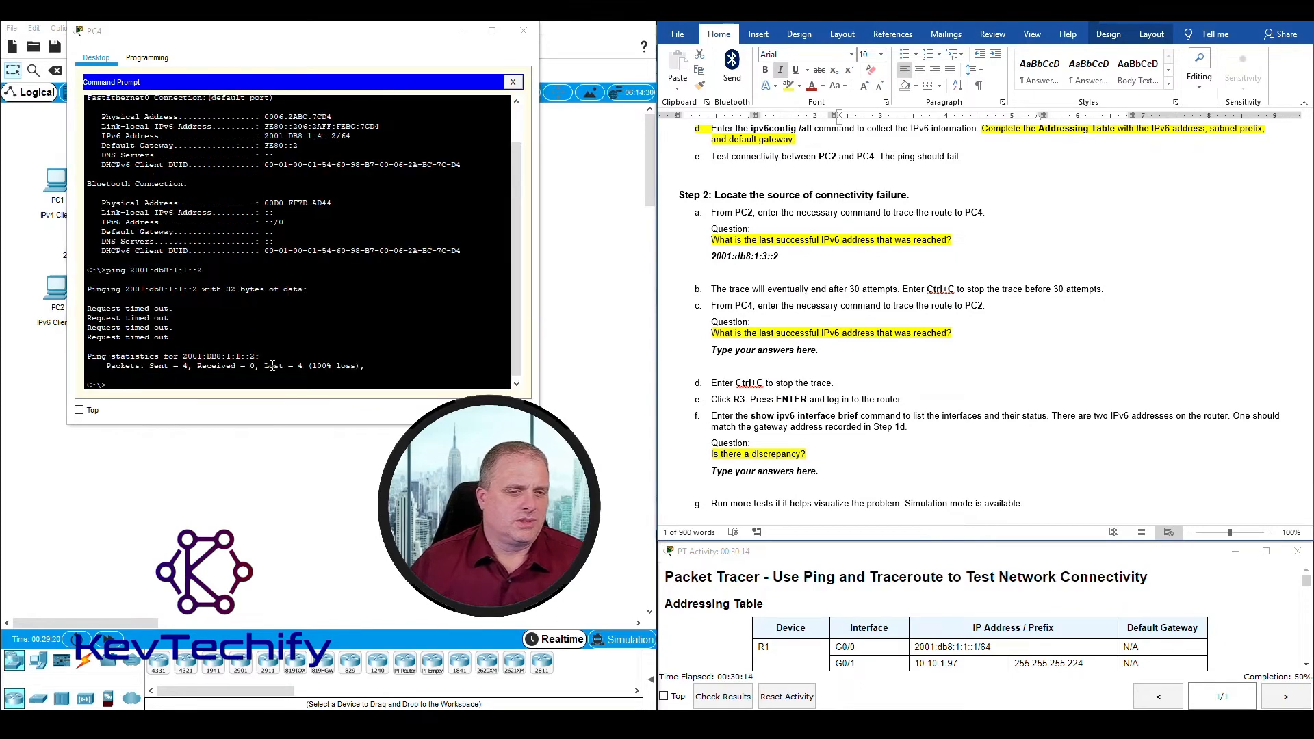
drag(255, 366, 383, 368)
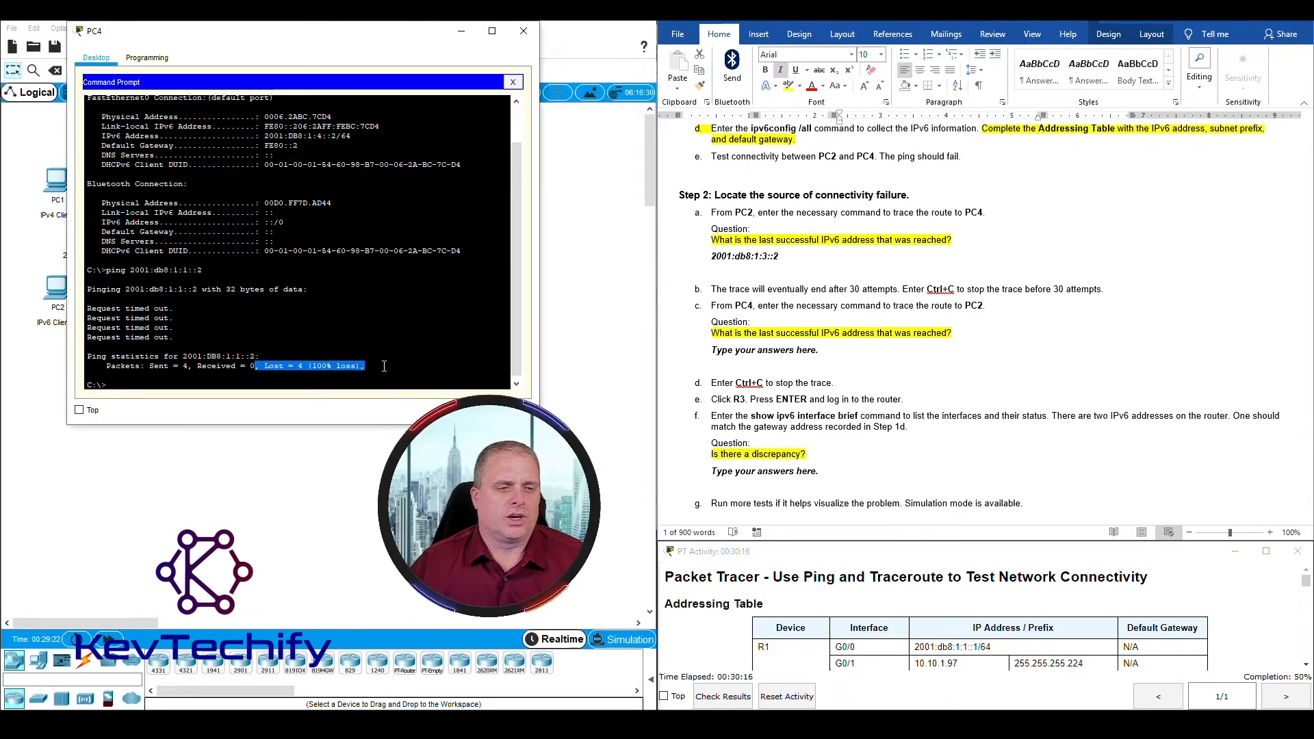
Step: Trace the route from PC4 to PC2 by running tracert 2001:db8:1:1::2
click(383, 367)
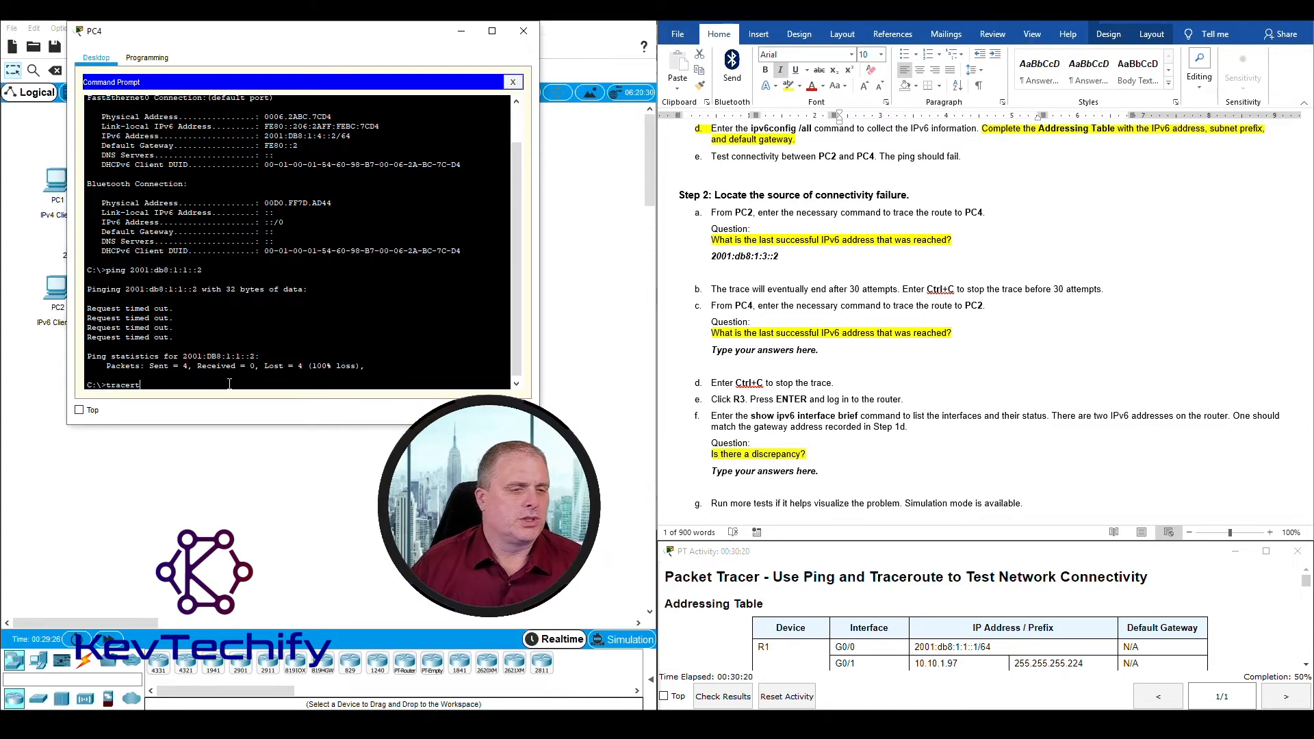
mouse_move(130, 269)
mouse_down()
mouse_move(209, 270)
mouse_move(131, 271)
mouse_up()
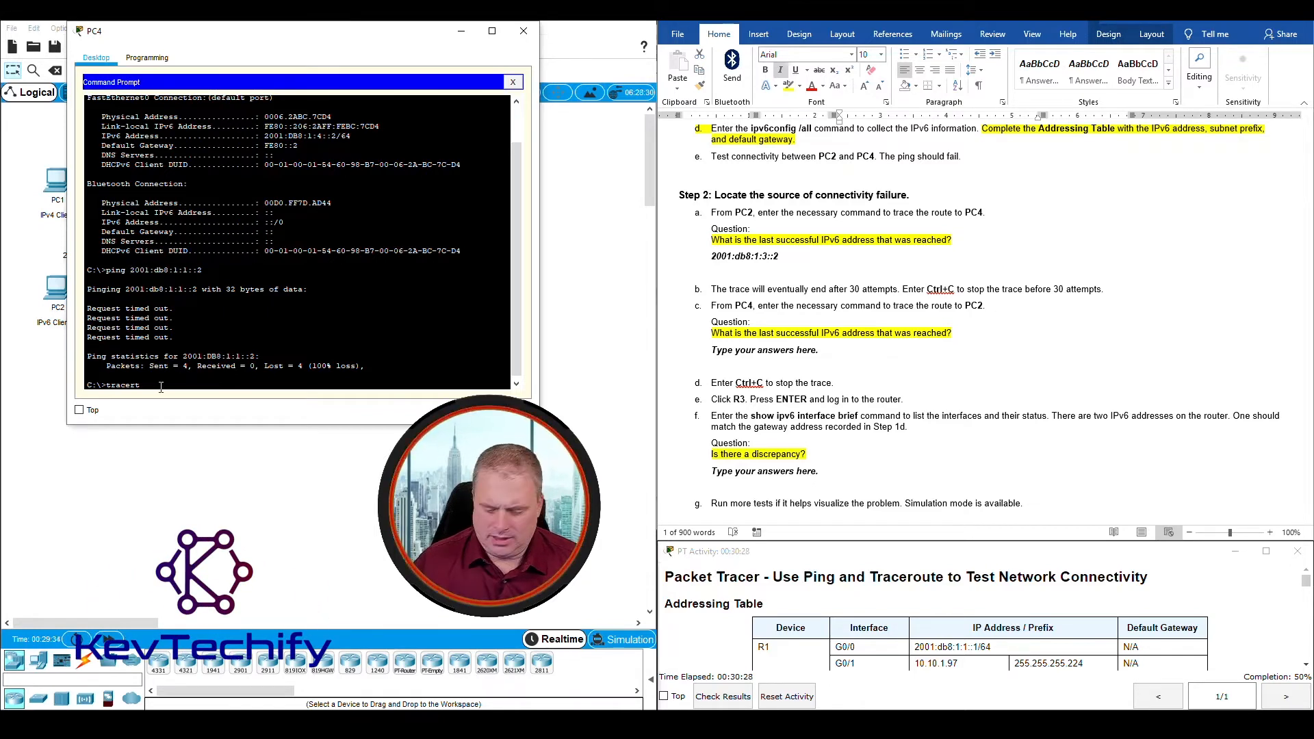
text(2001:db8:1:1::2)
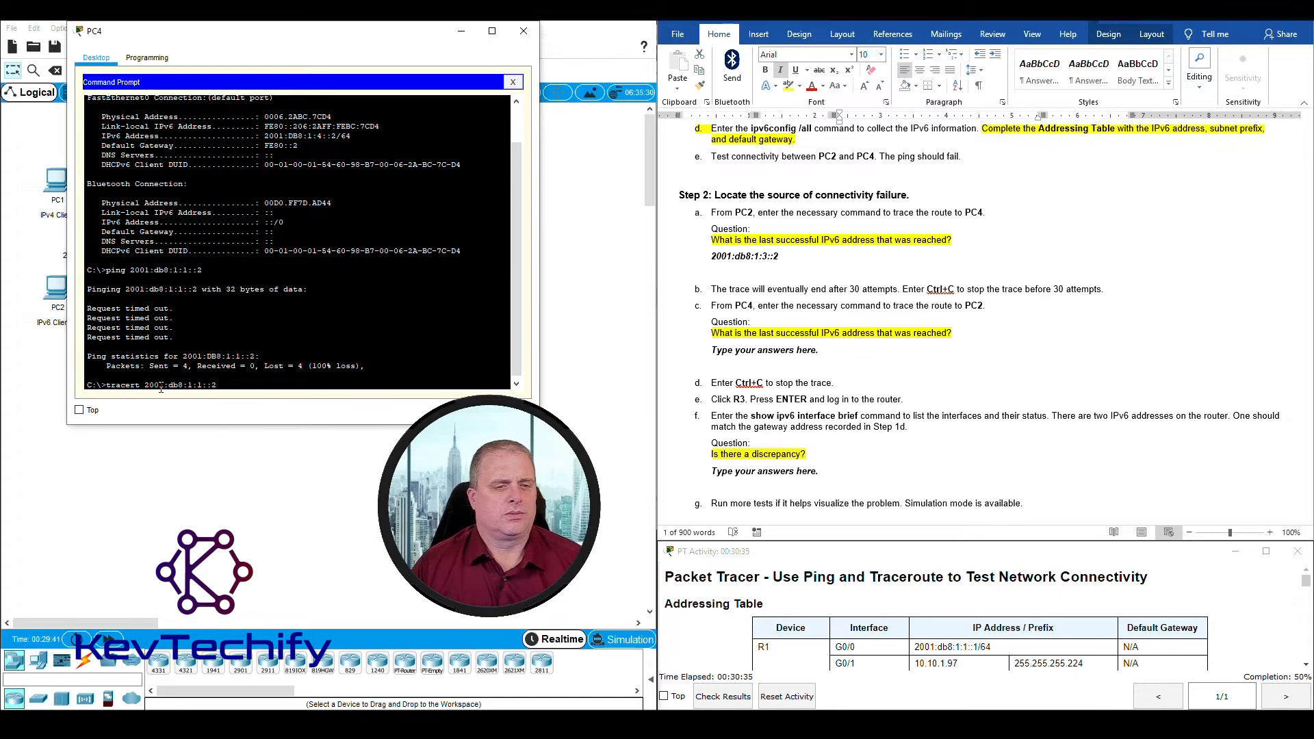
key(Return)
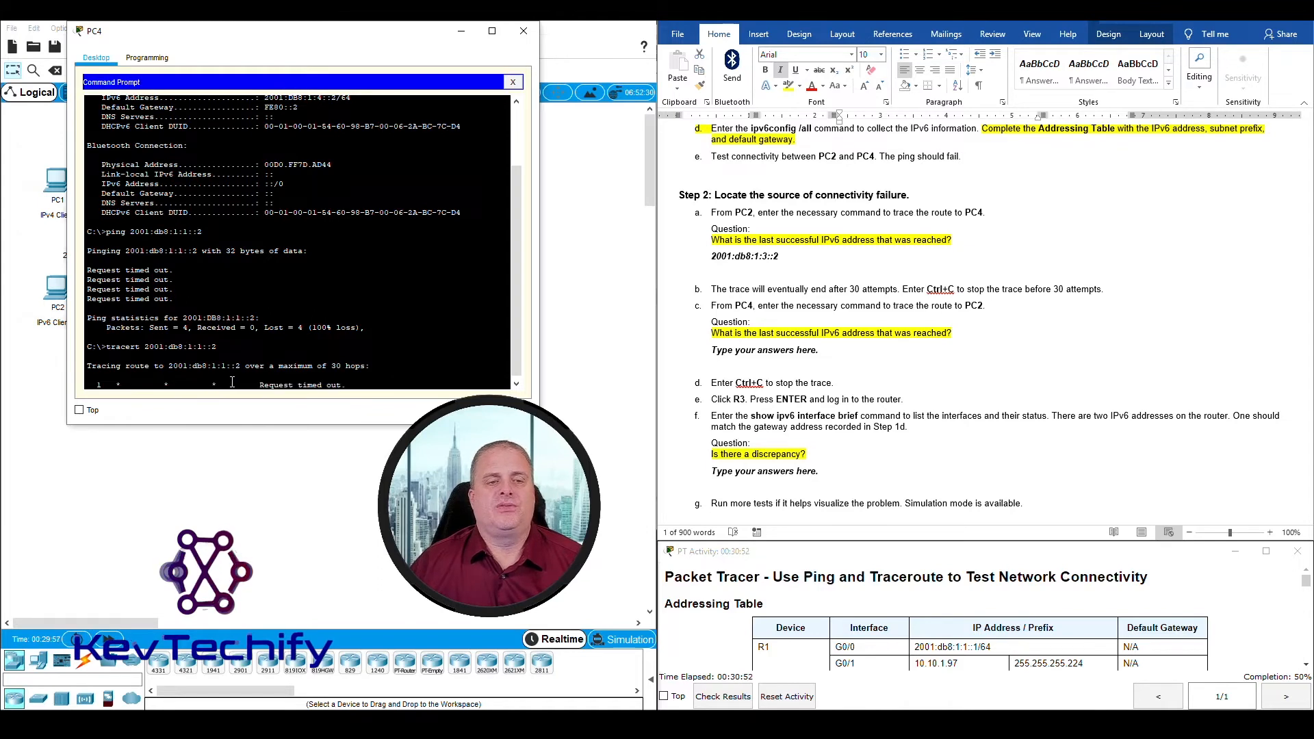
Step: Answer the Step 2c question with "We did not reach any IPv6 address" and stop the trace running on PC4
click(771, 403)
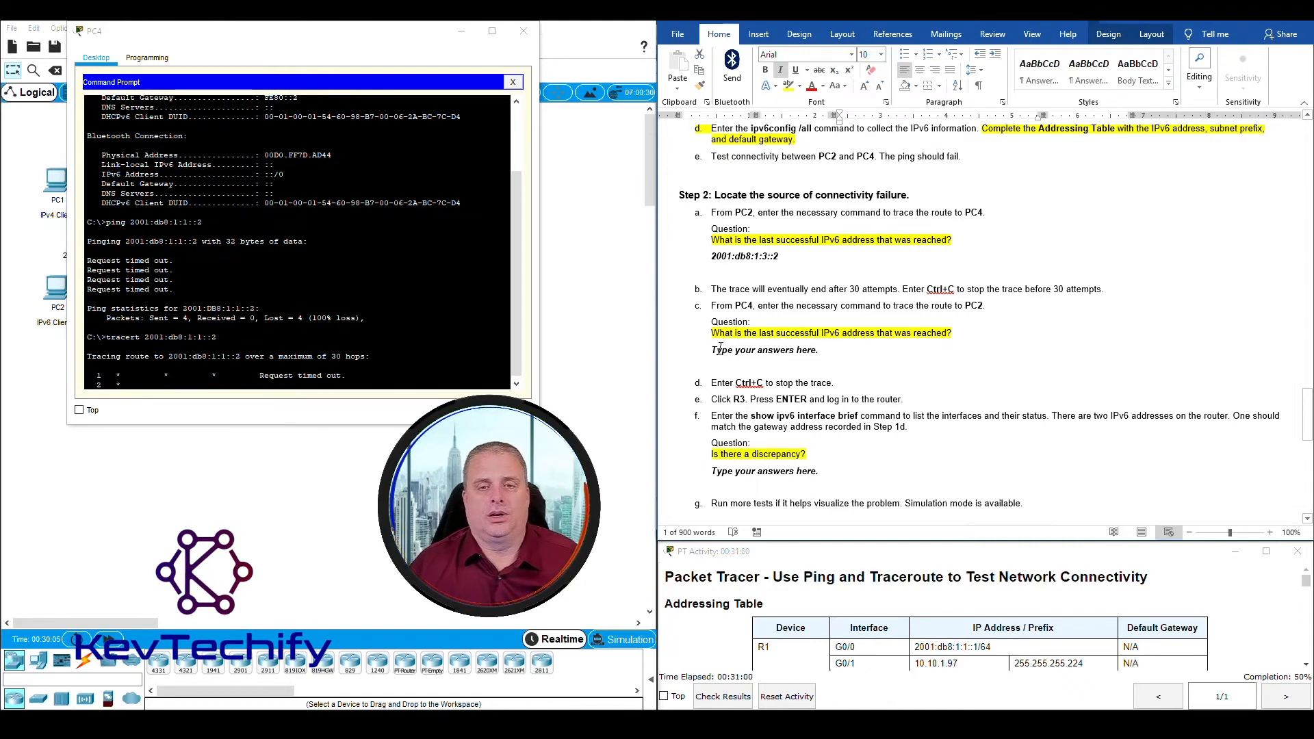
drag(711, 352, 825, 352)
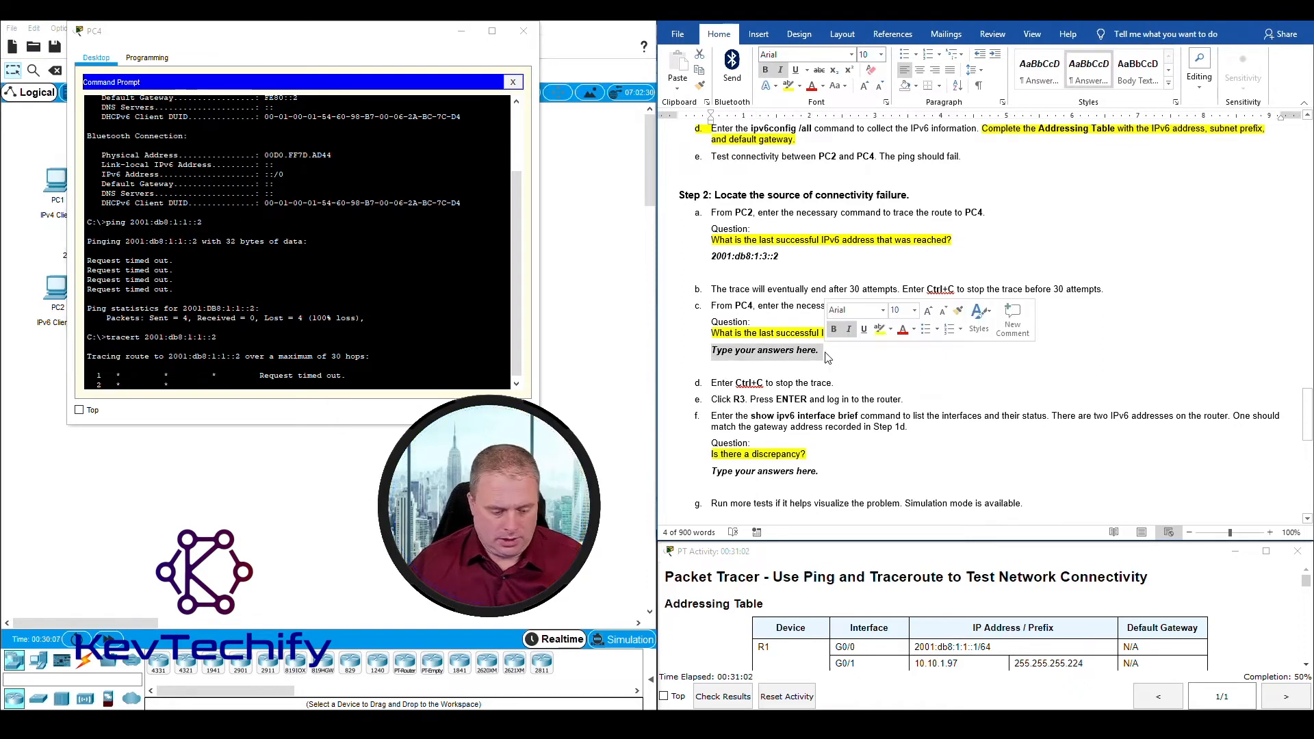
text(We did not)
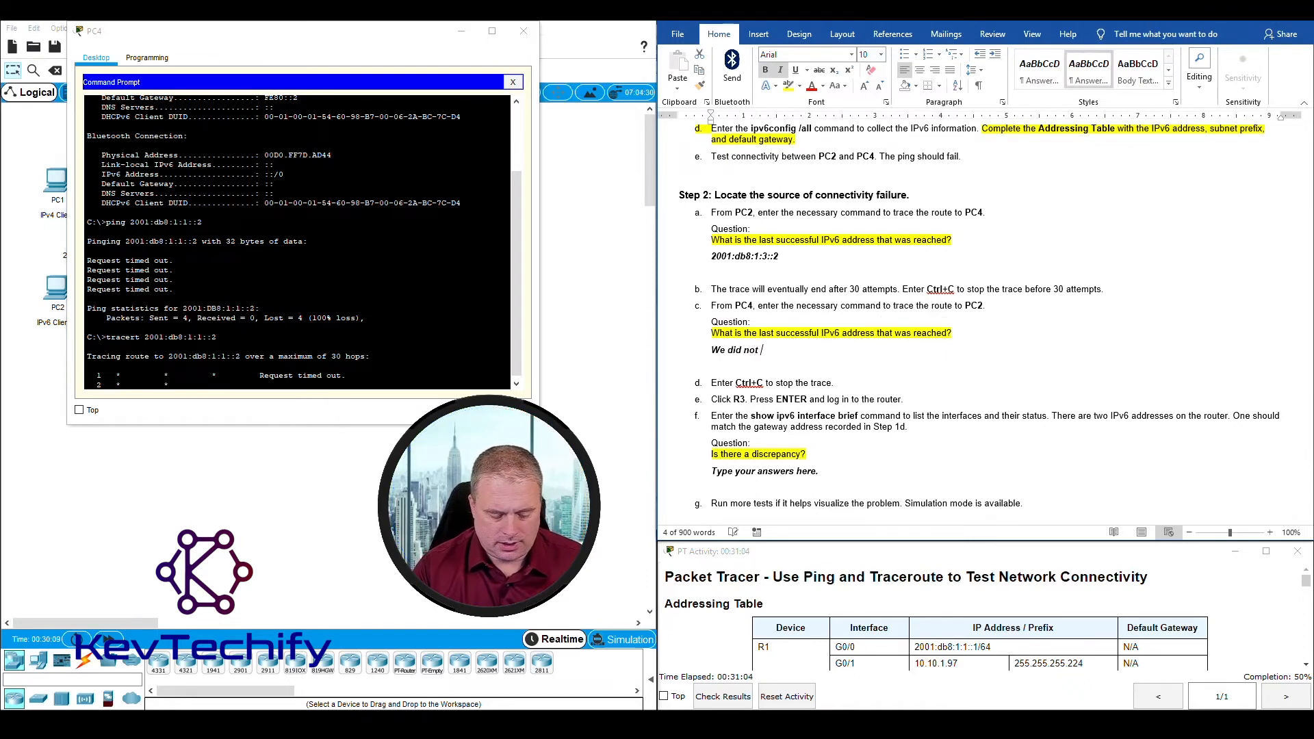
text( reac)
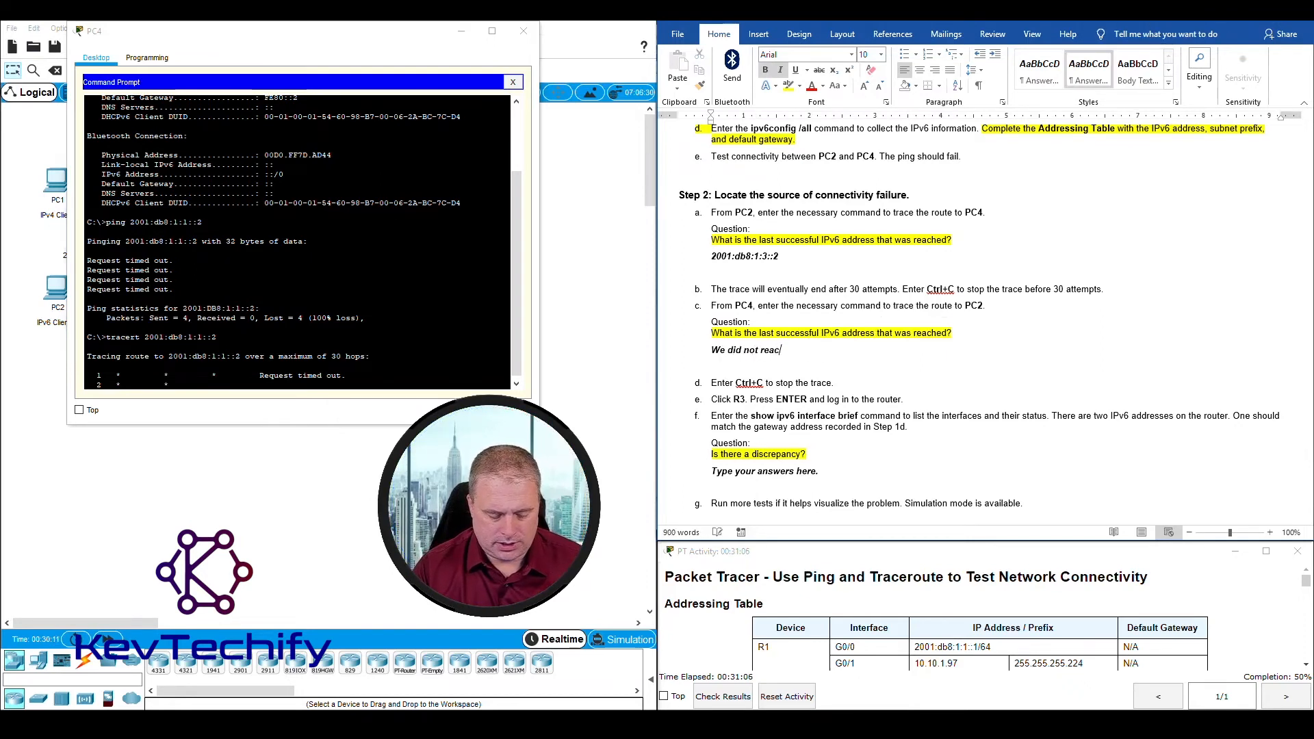
text(h any IPv)
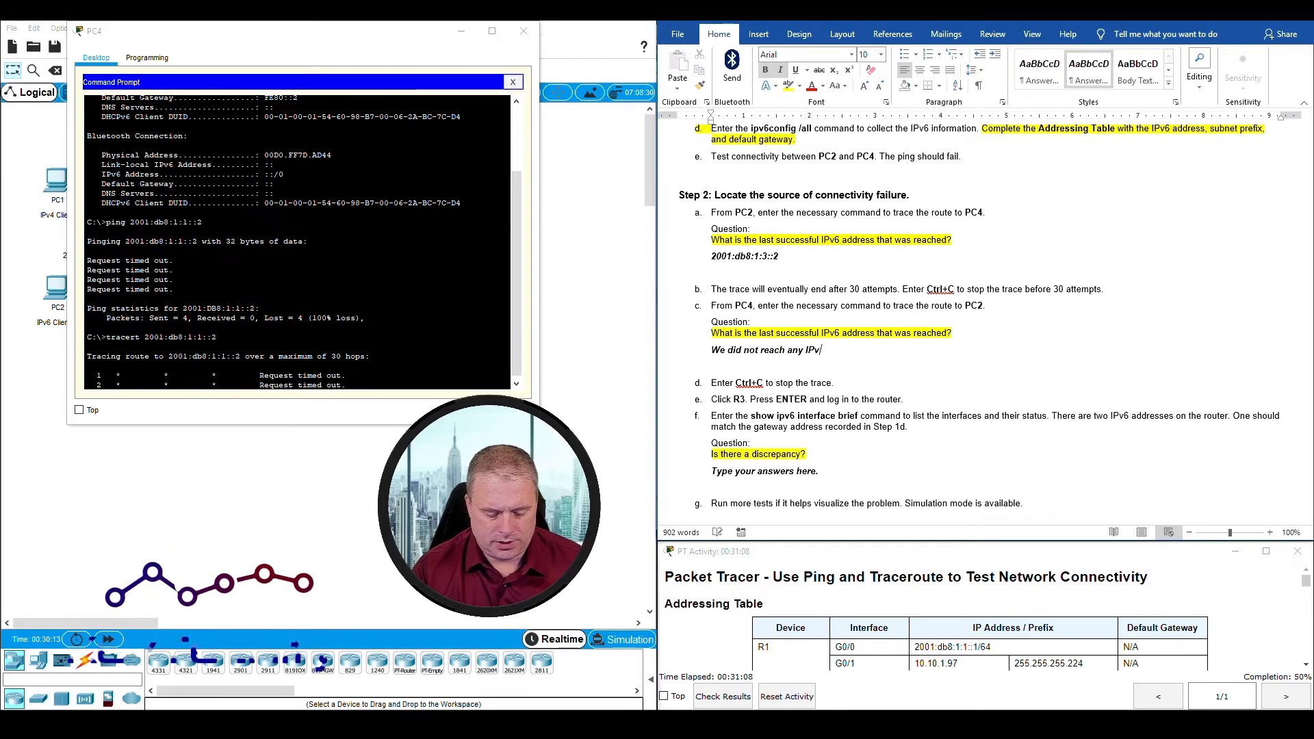
text(6 address)
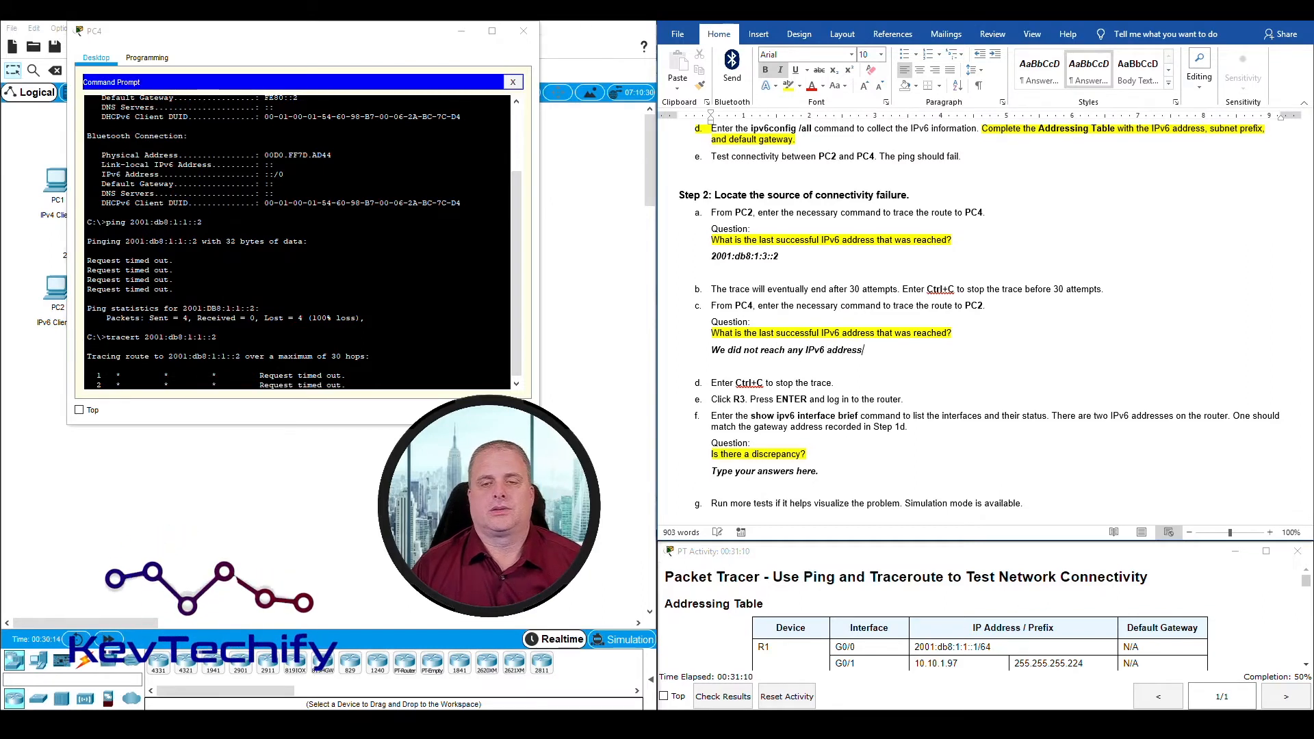
click(380, 270)
key(ctrl+c)
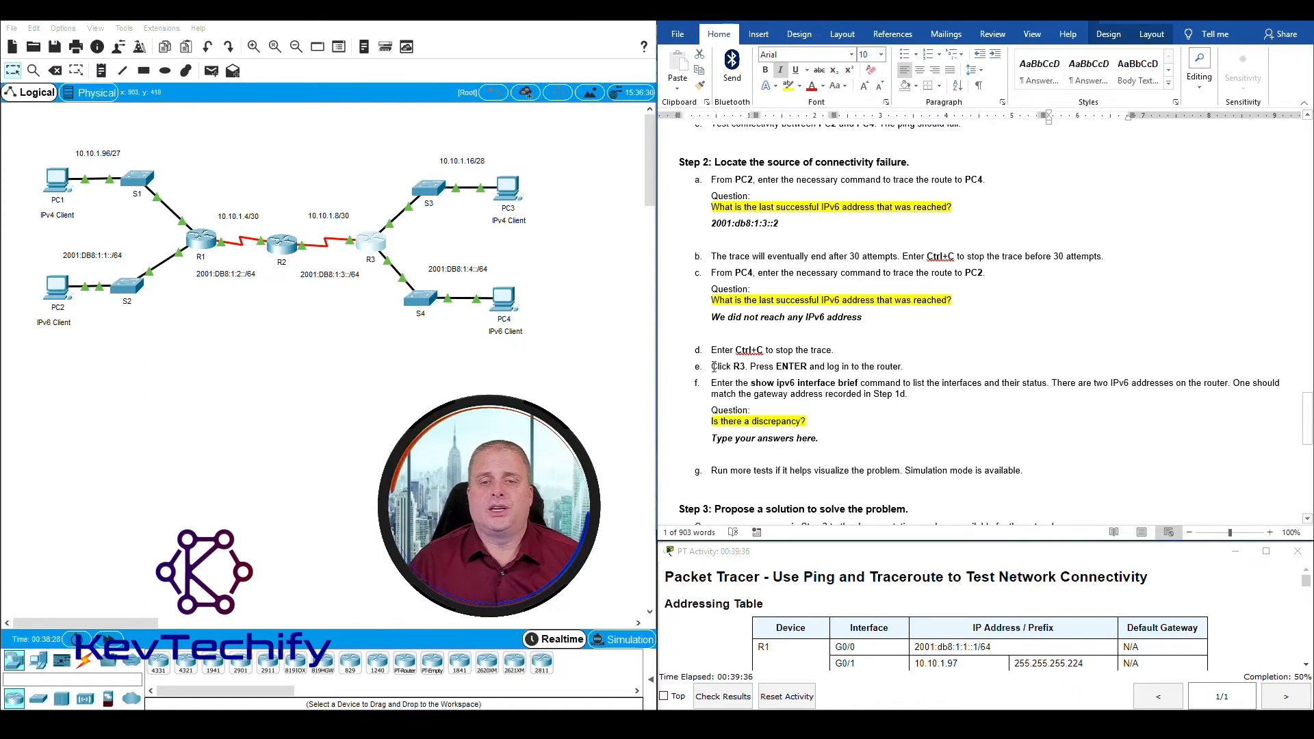
Step: Open router R3's command line, widen its window and log in with the user EXEC password, as Step 2e instructs
drag(714, 366, 905, 371)
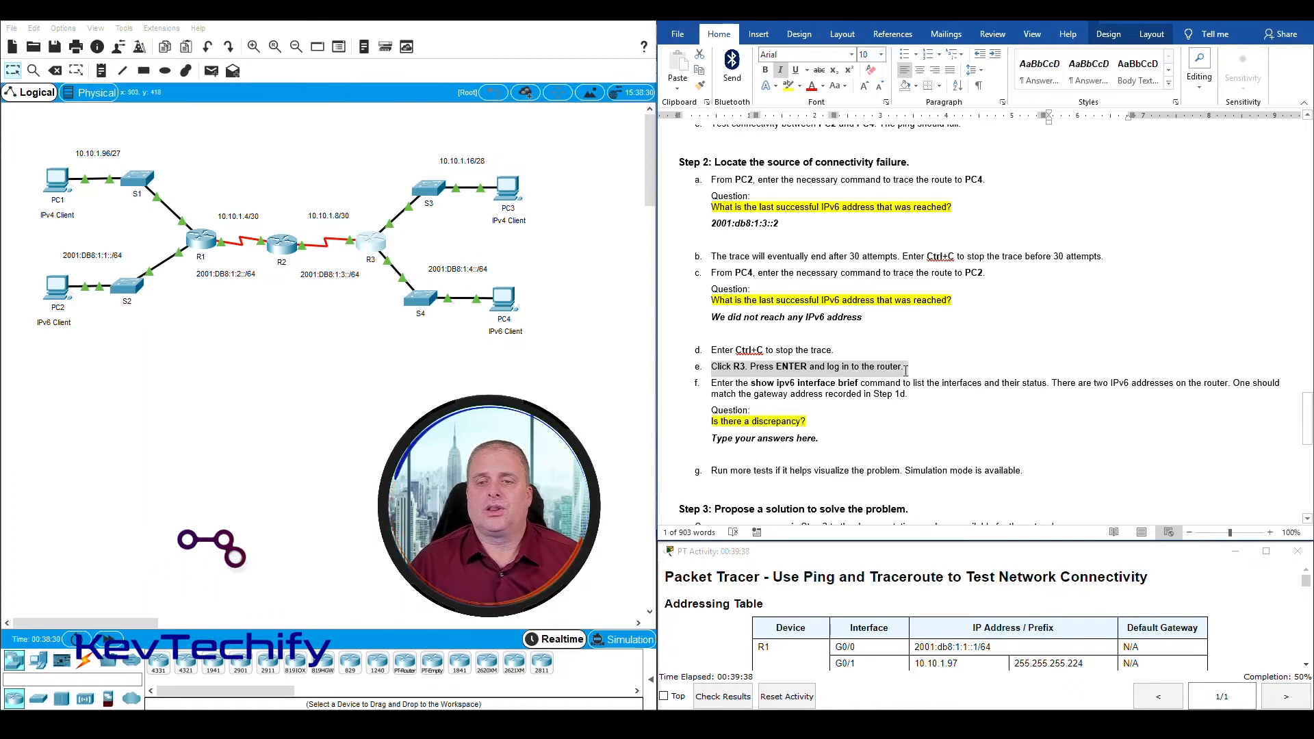
click(354, 346)
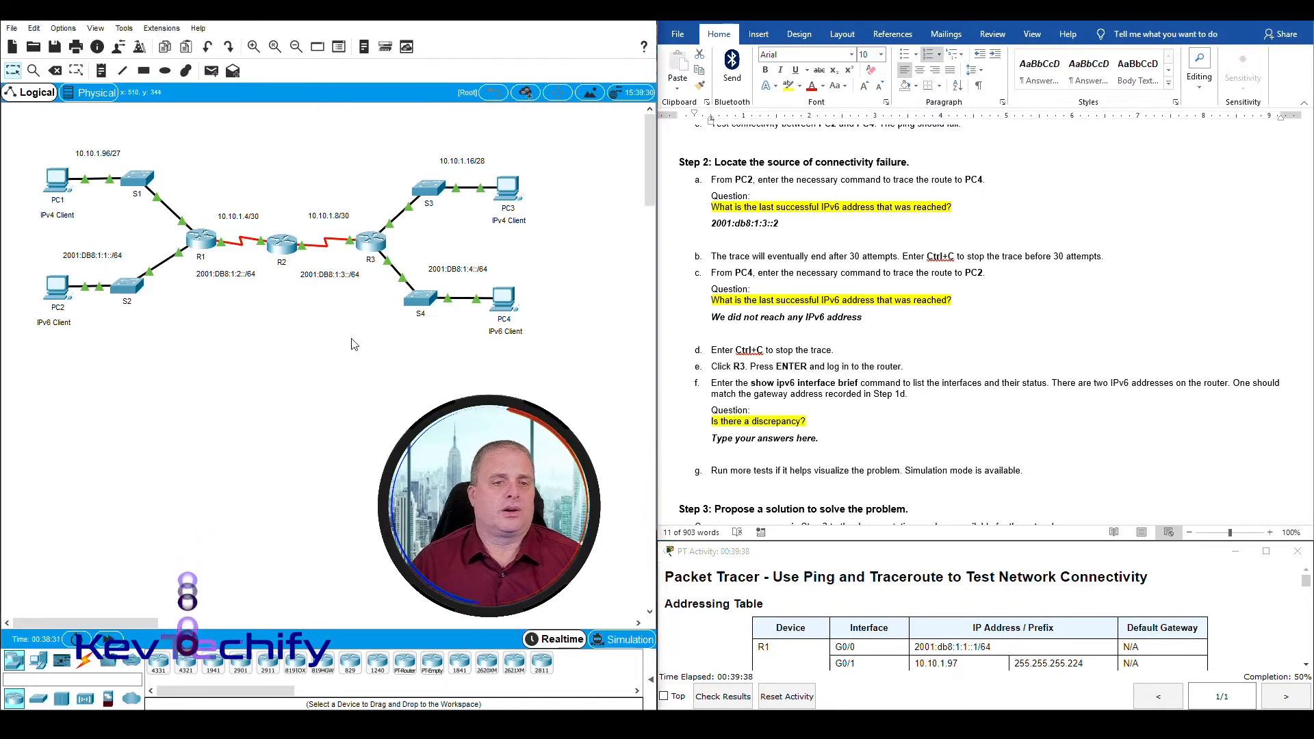
click(370, 246)
drag(617, 163, 189, 35)
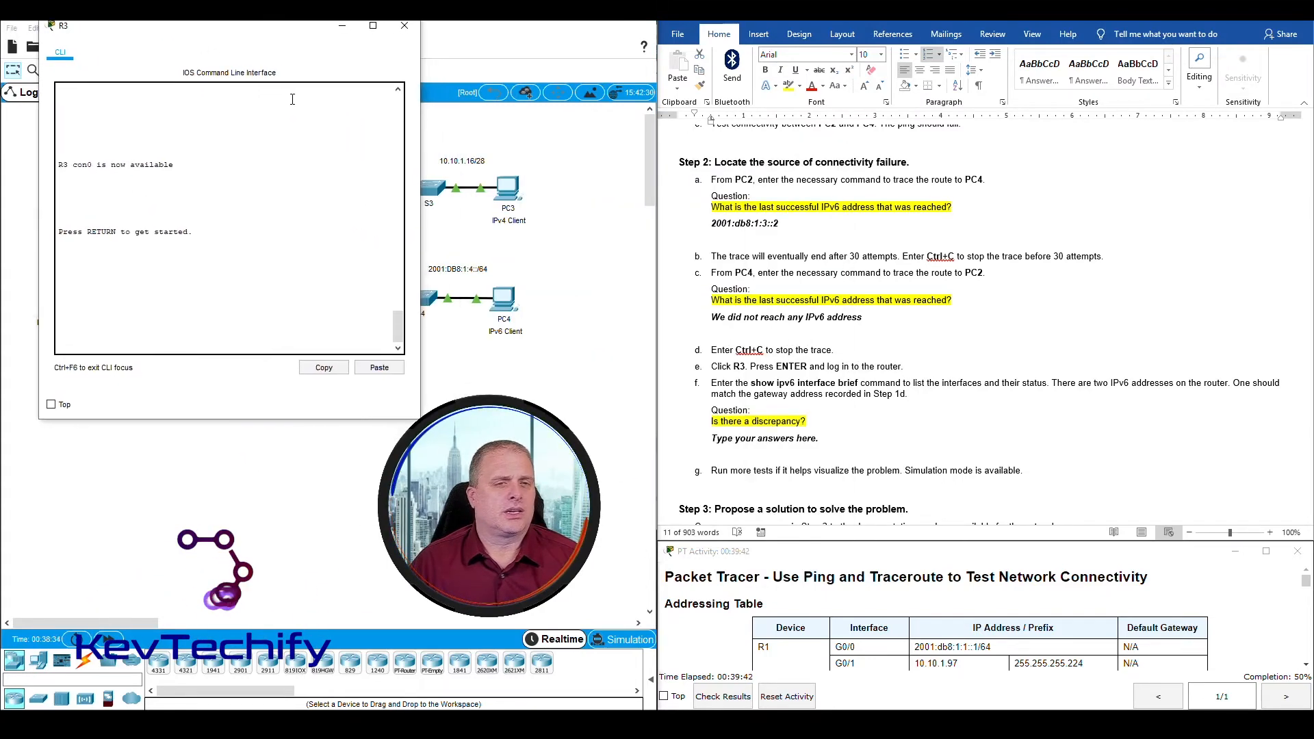
drag(420, 159, 571, 161)
key(Return)
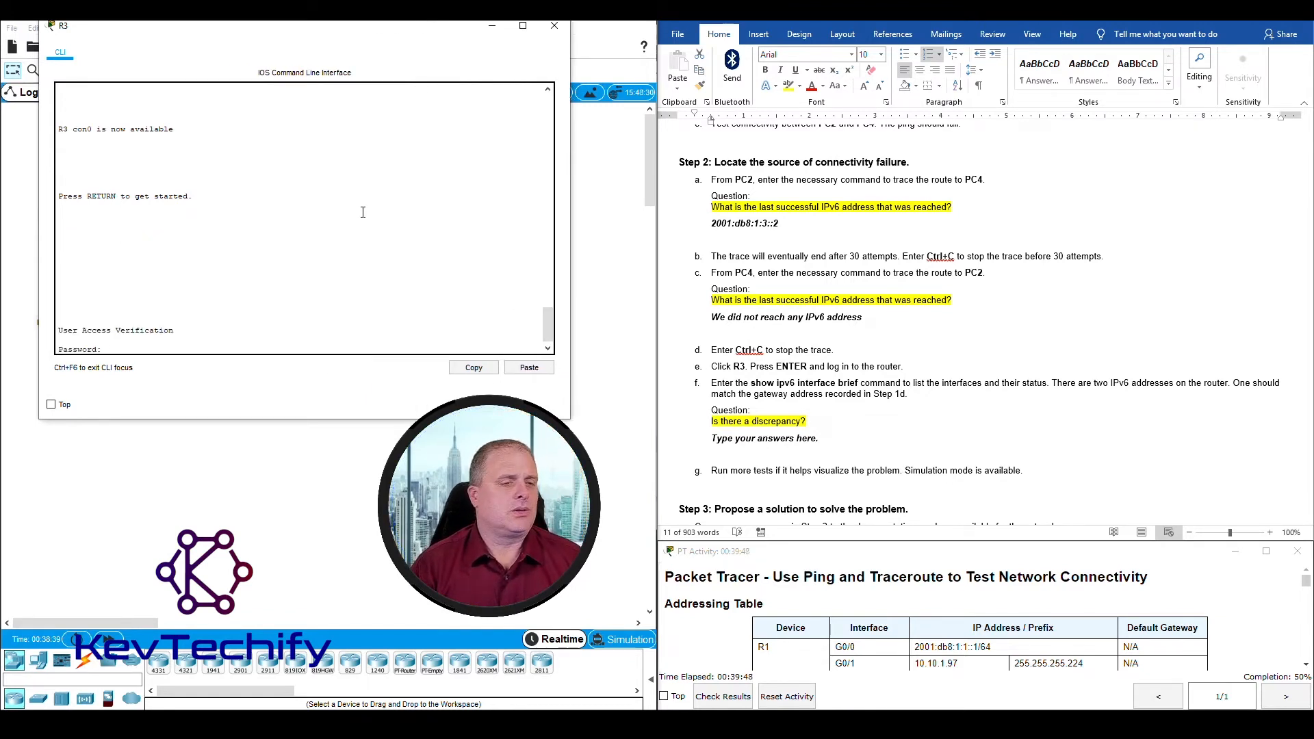
key(Return)
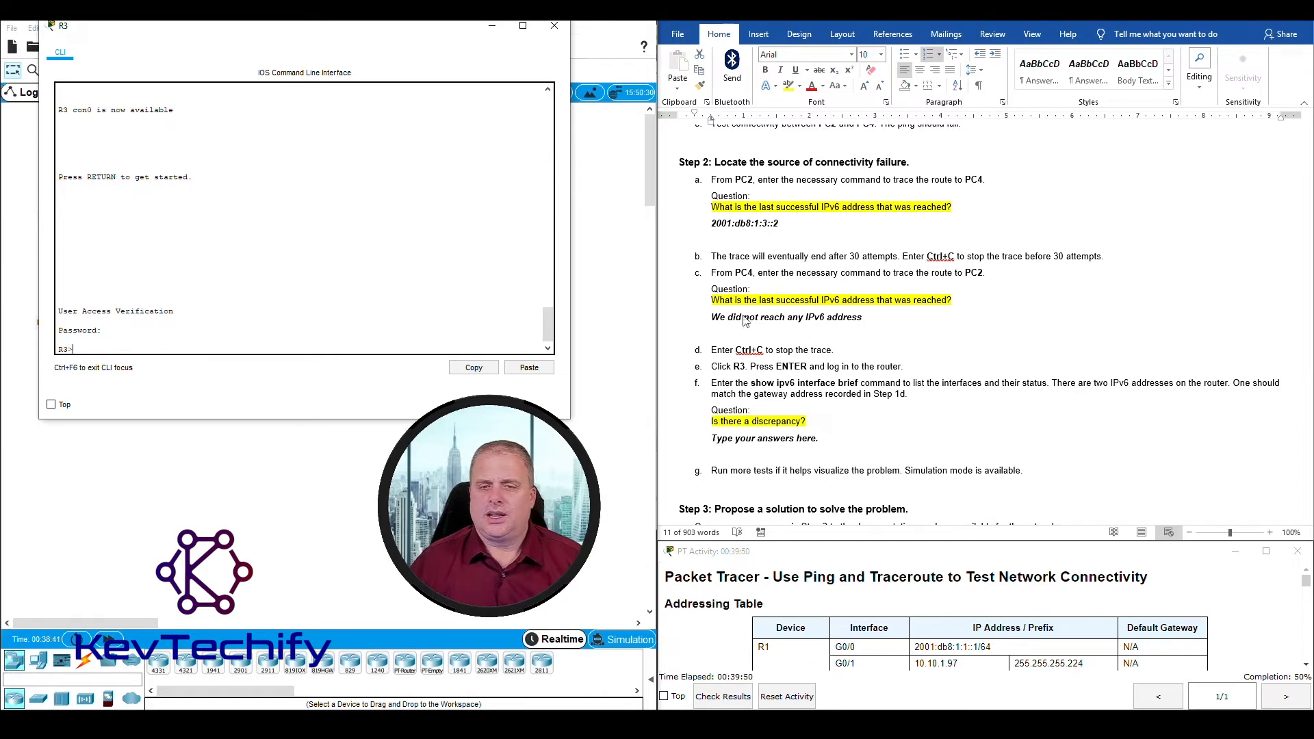
Step: Run sho ipv6 int br on router R3, as Part 2 Step 2f instructs
click(753, 387)
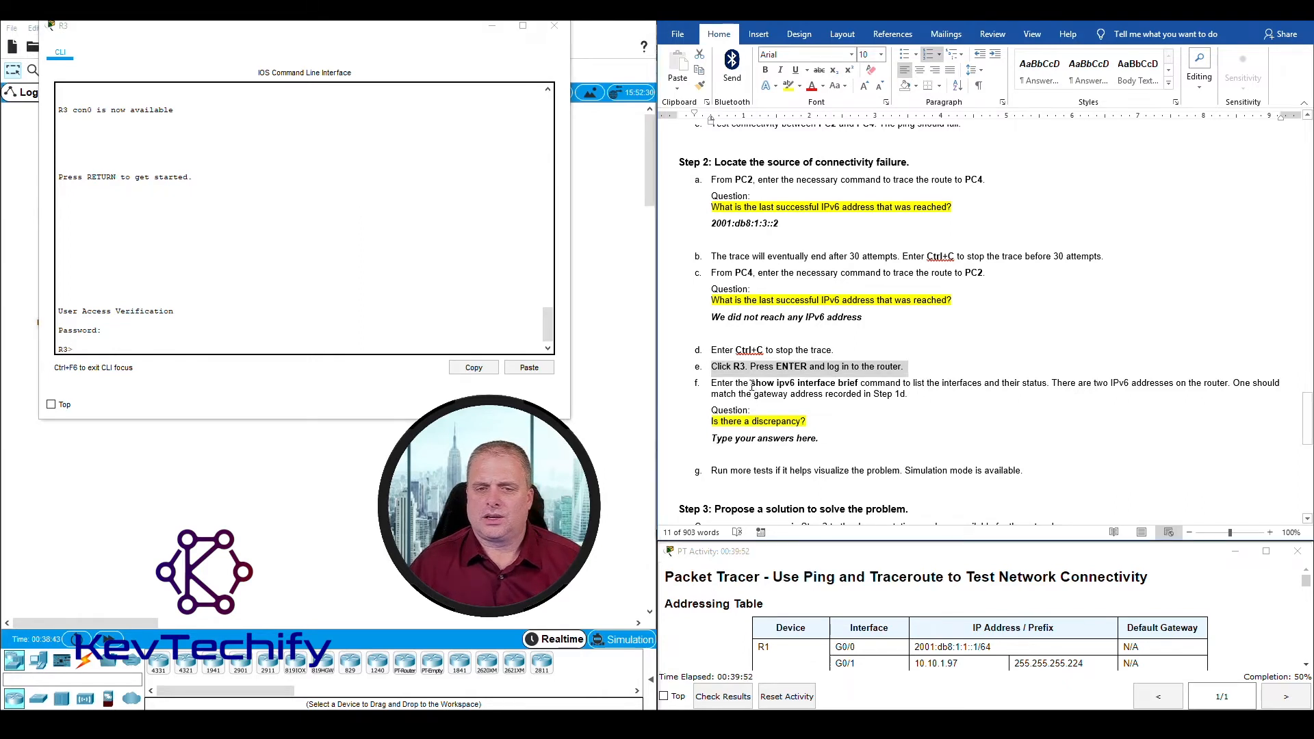
drag(751, 384, 857, 382)
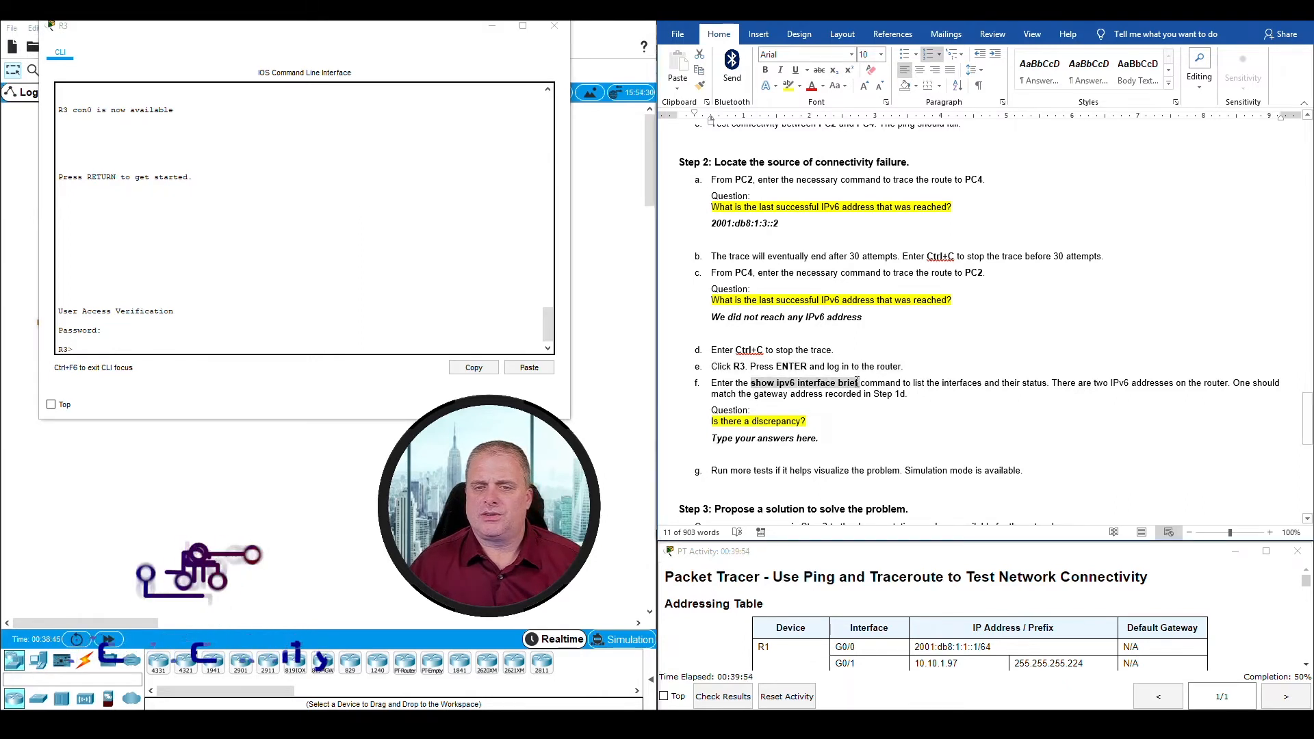
click(259, 346)
text(sh)
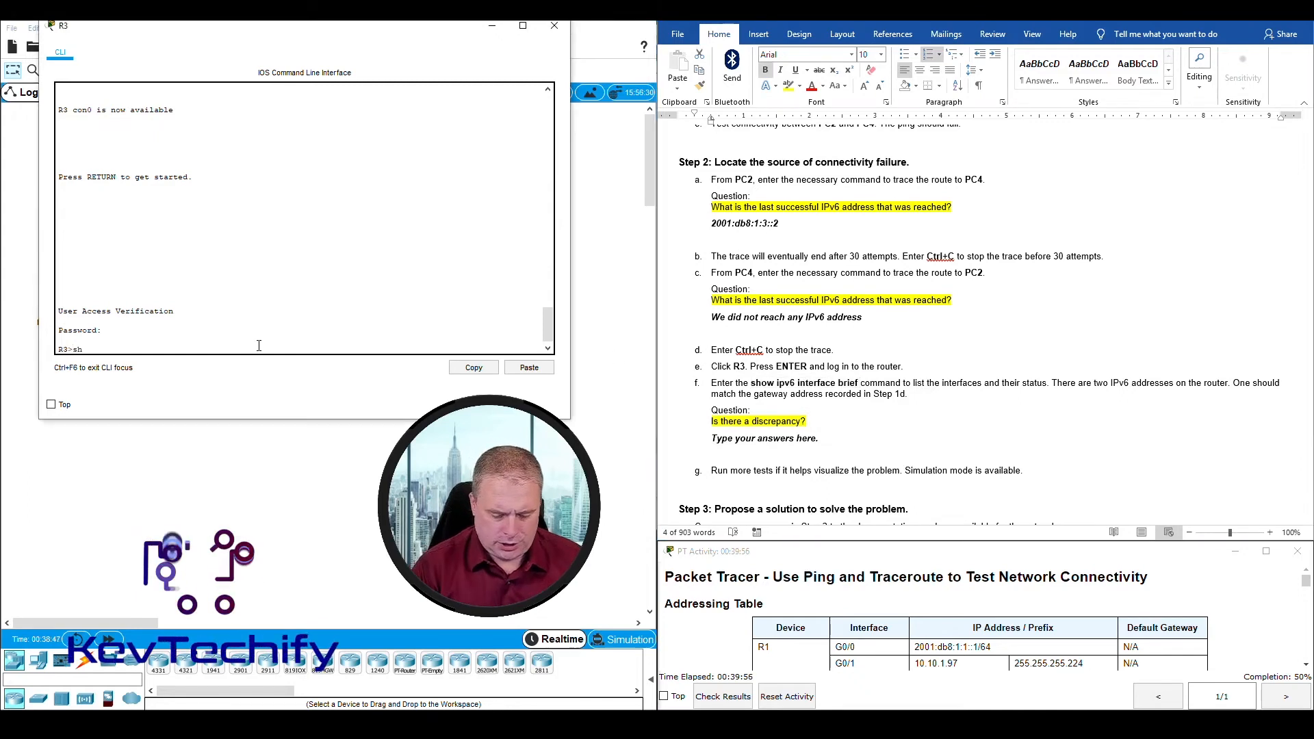
text(o ipv6 int br)
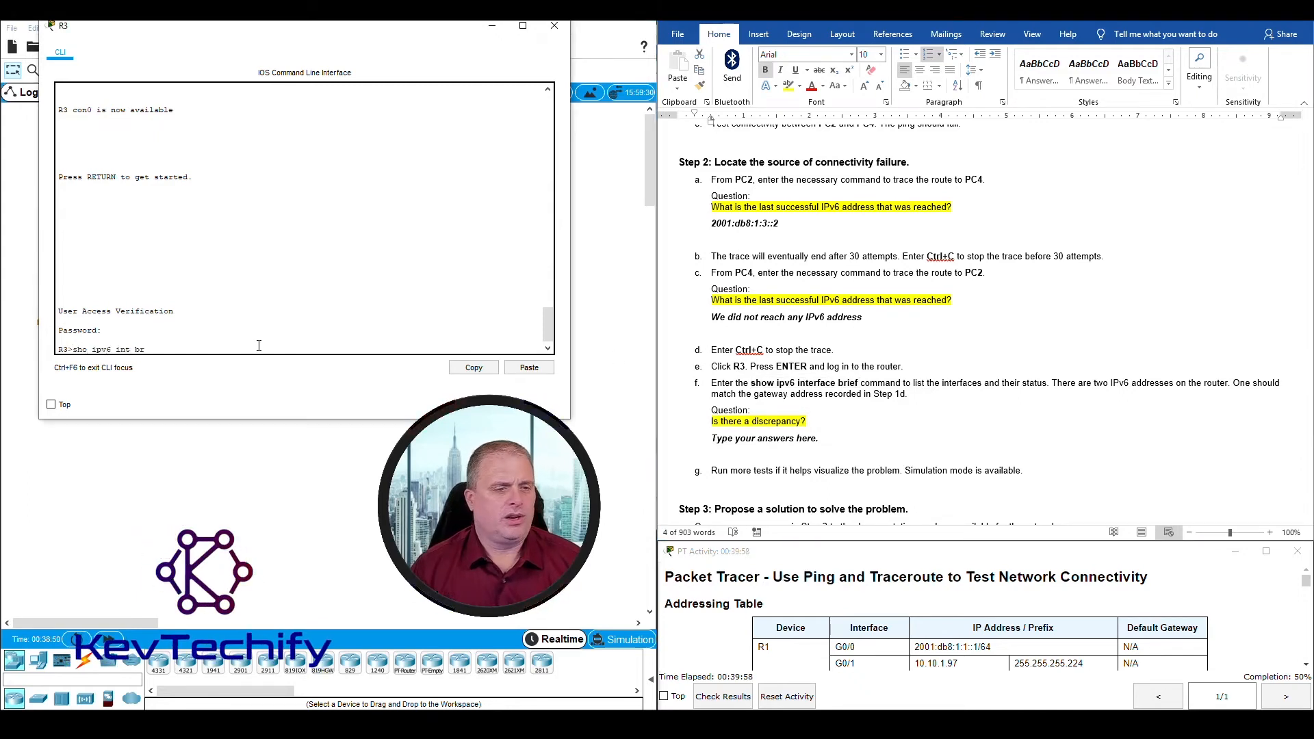
key(Return)
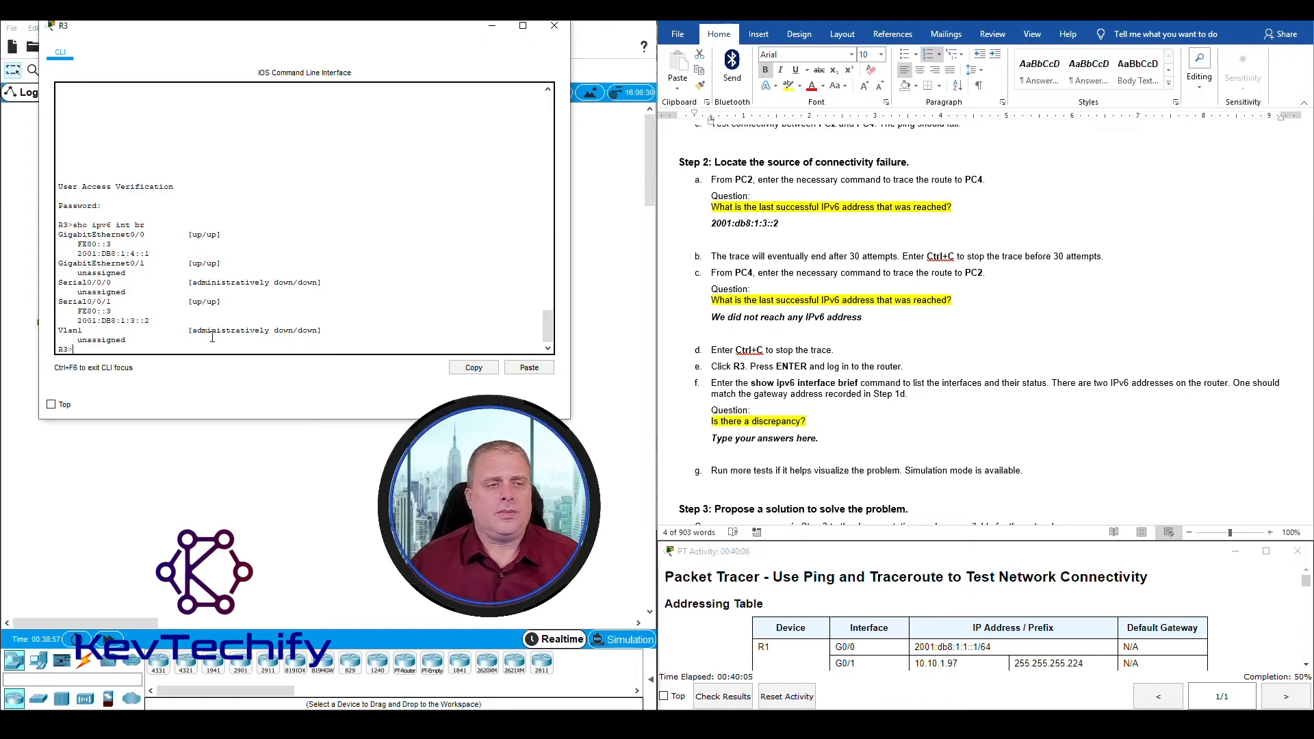
Step: Examine the status and IPv6 addresses of R3's GigabitEthernet0/0 and Serial0/0/1 interfaces, checking the serial link against the topology
drag(59, 234, 223, 235)
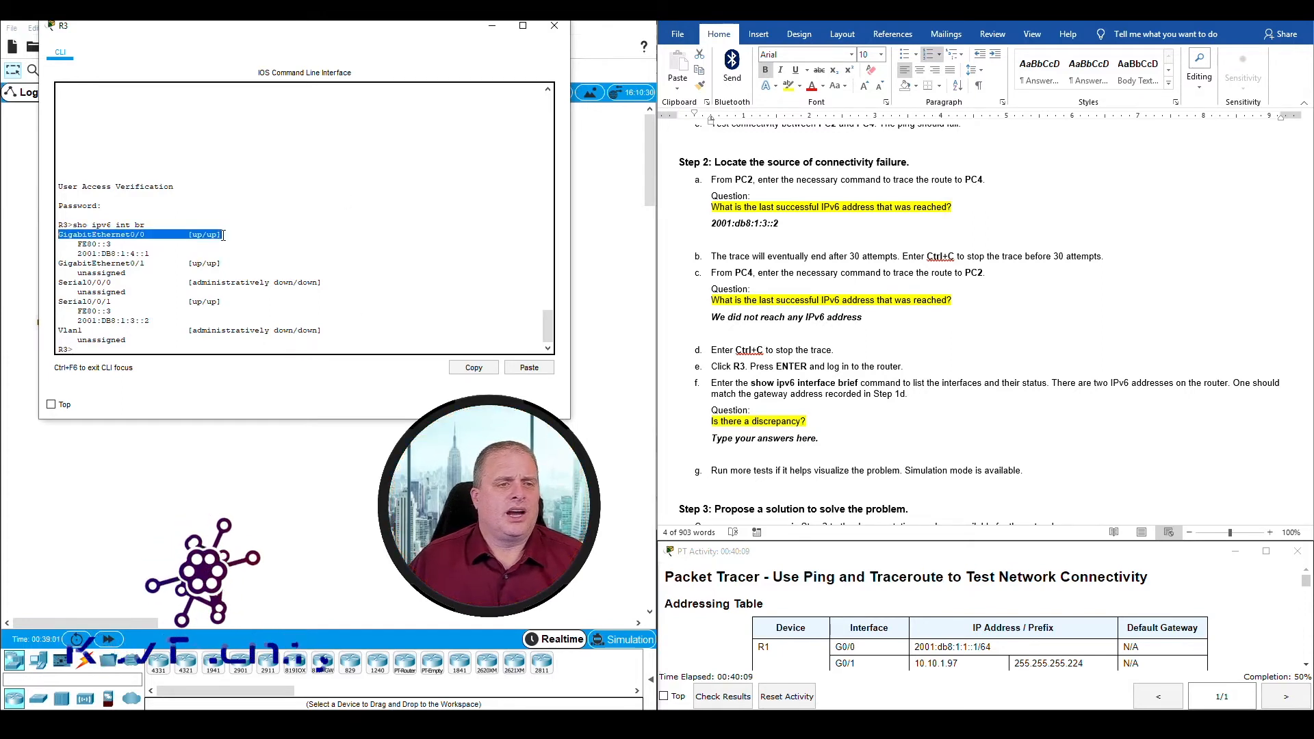
click(78, 244)
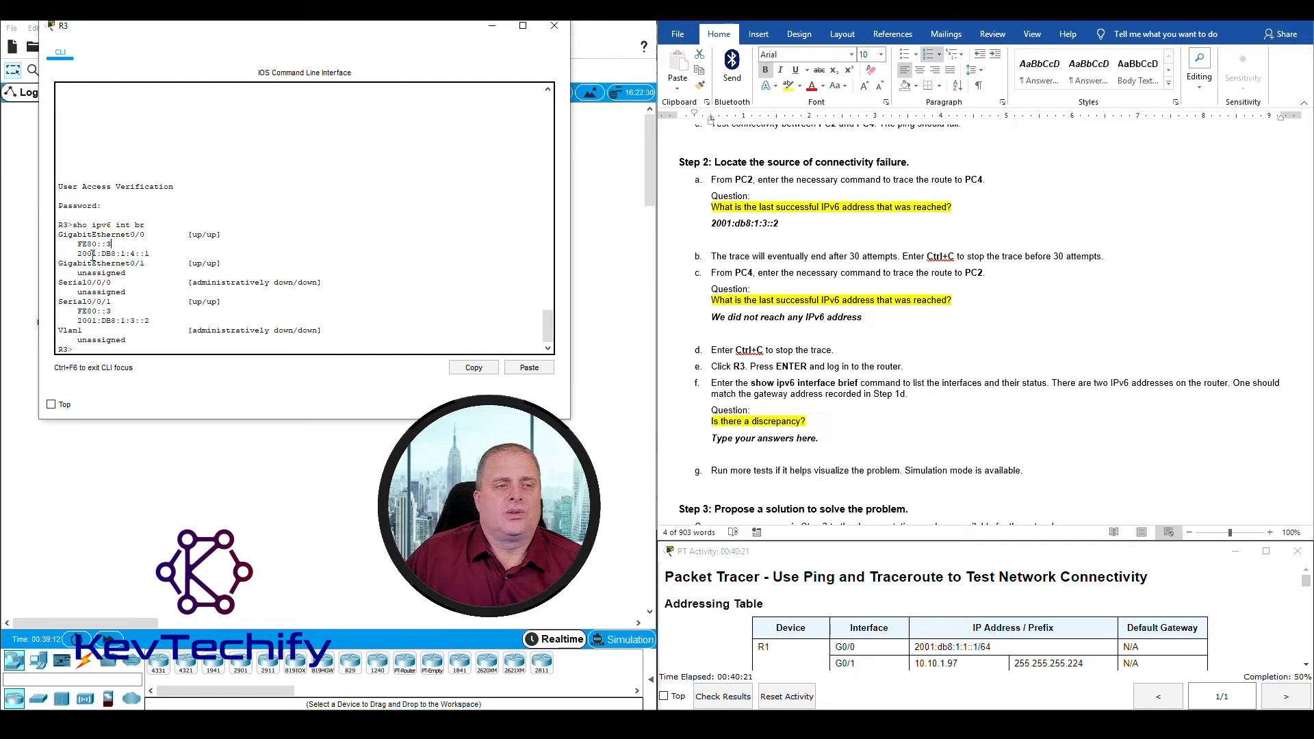
drag(79, 255, 83, 255)
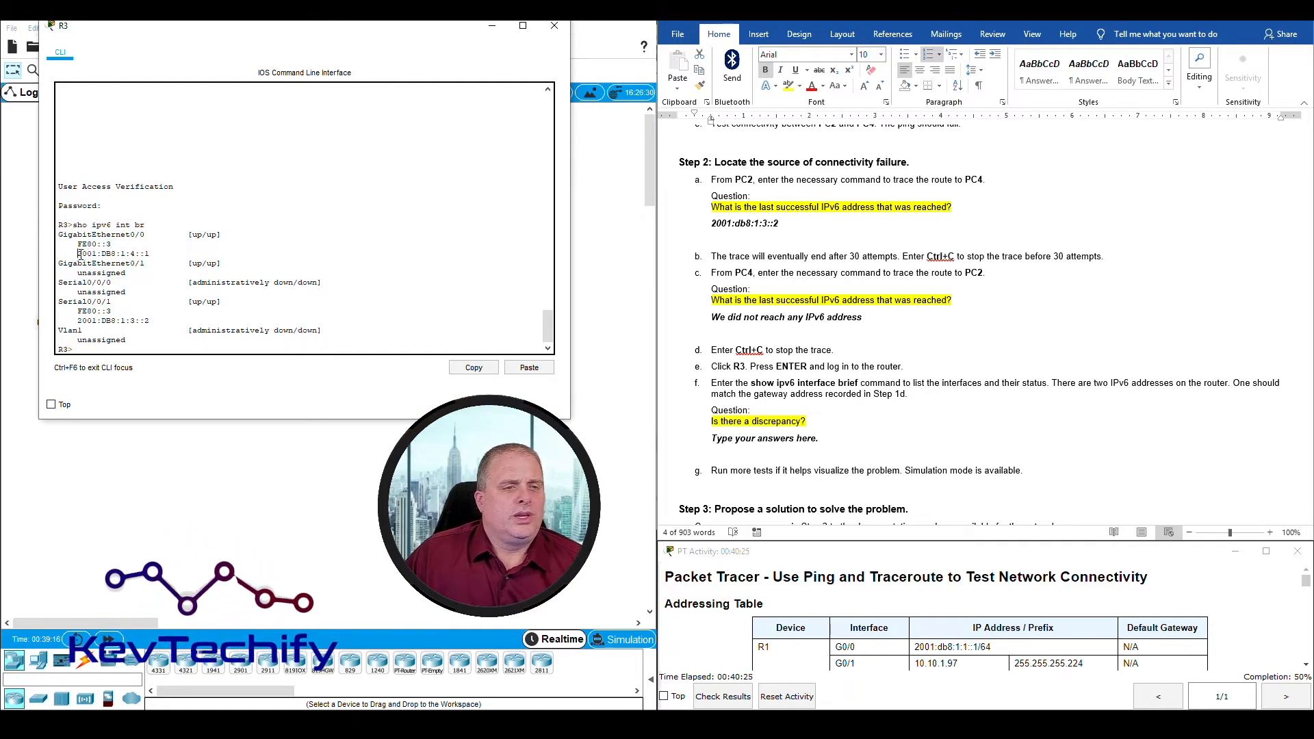
click(83, 255)
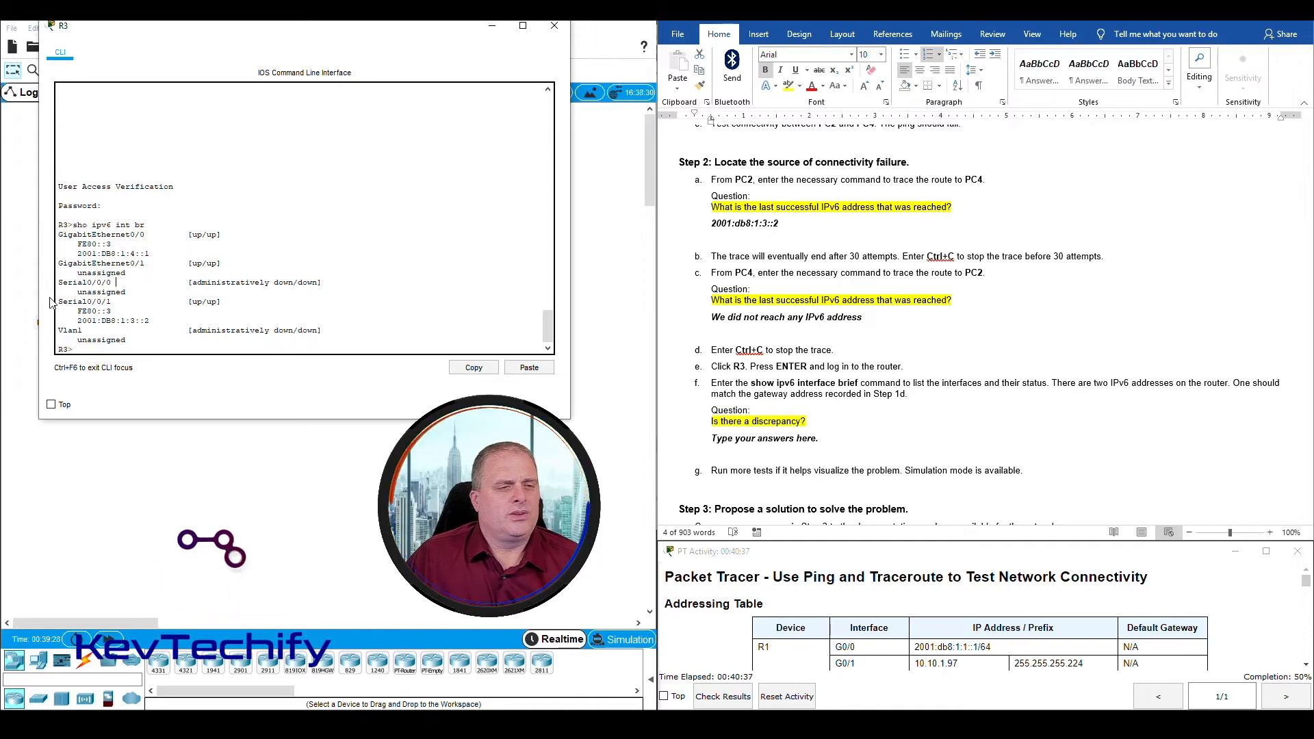
drag(58, 301, 115, 302)
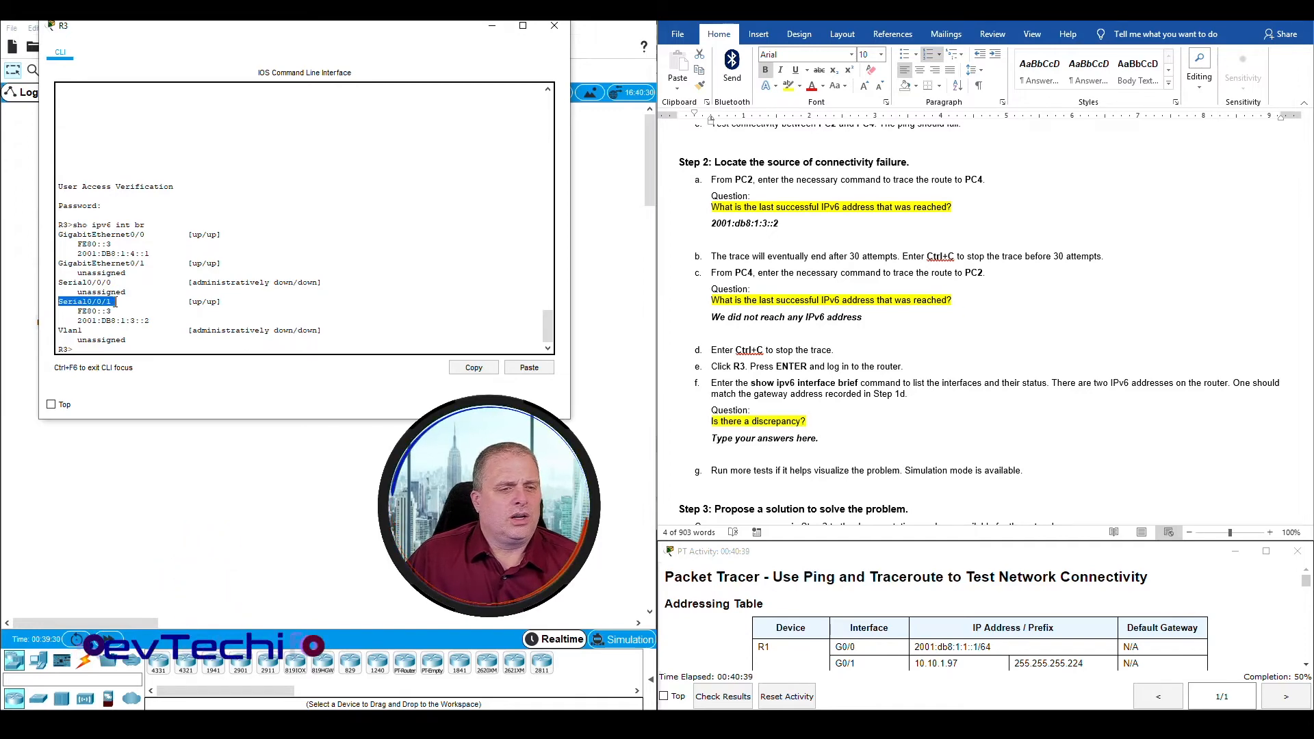
drag(295, 29, 329, 469)
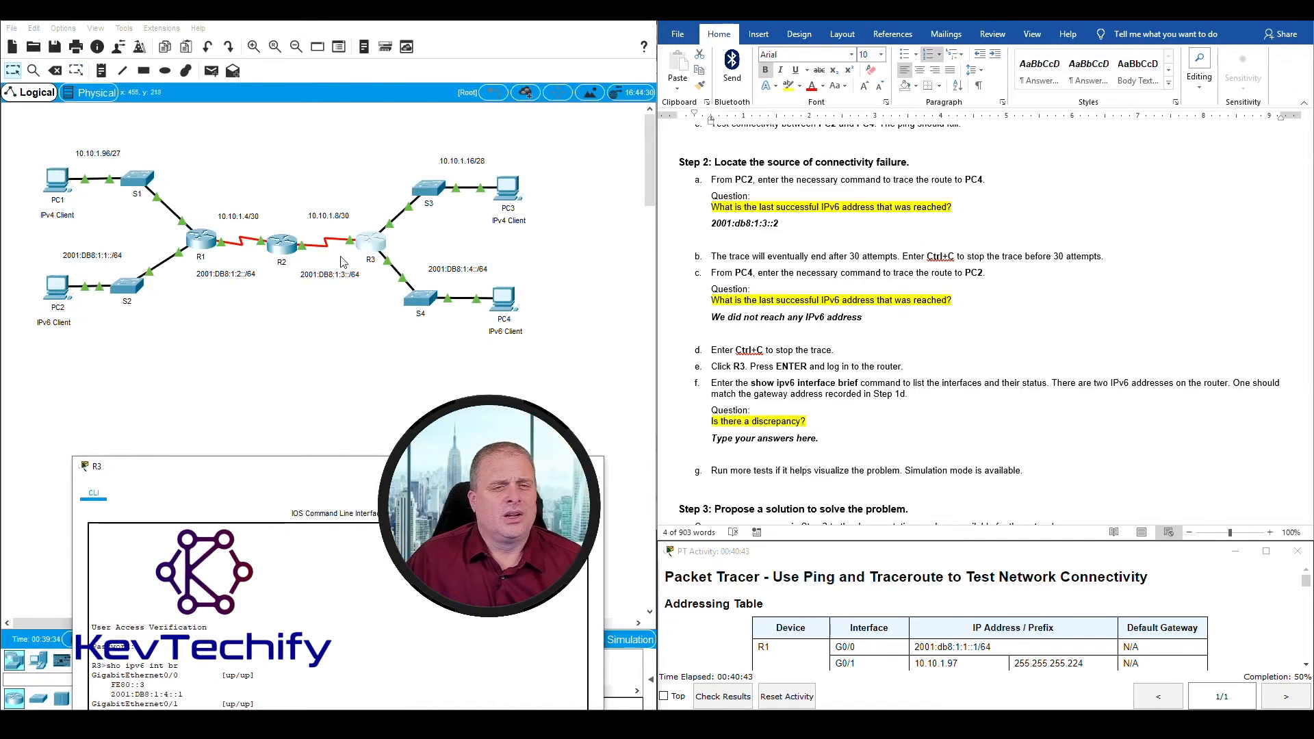
drag(318, 477, 286, 51)
click(92, 330)
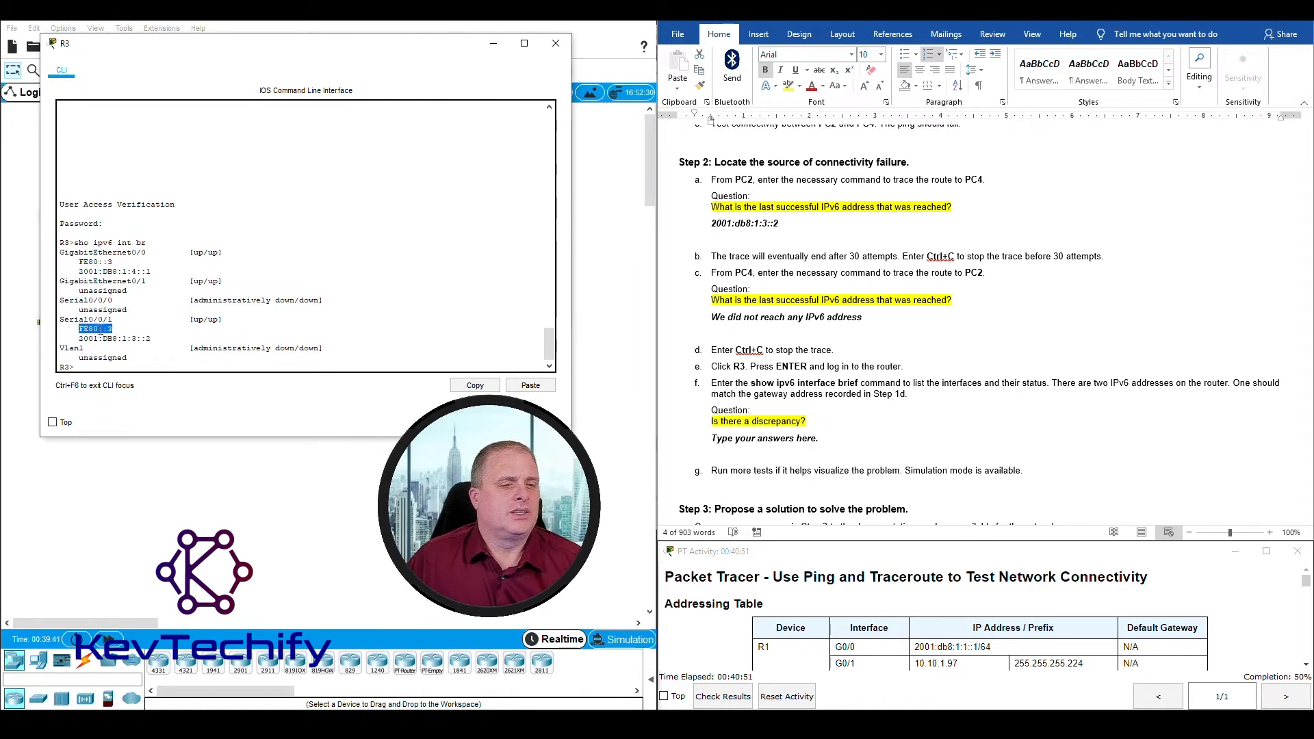
click(81, 338)
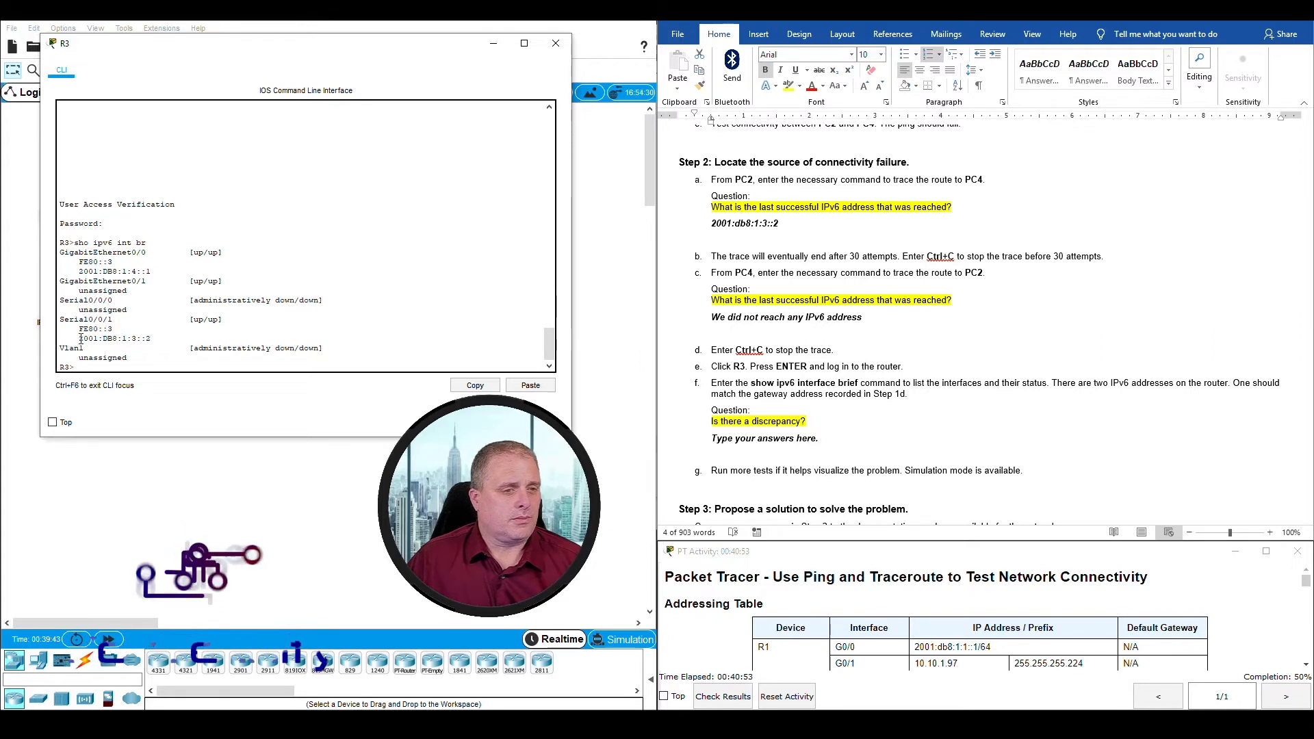
drag(80, 338, 150, 338)
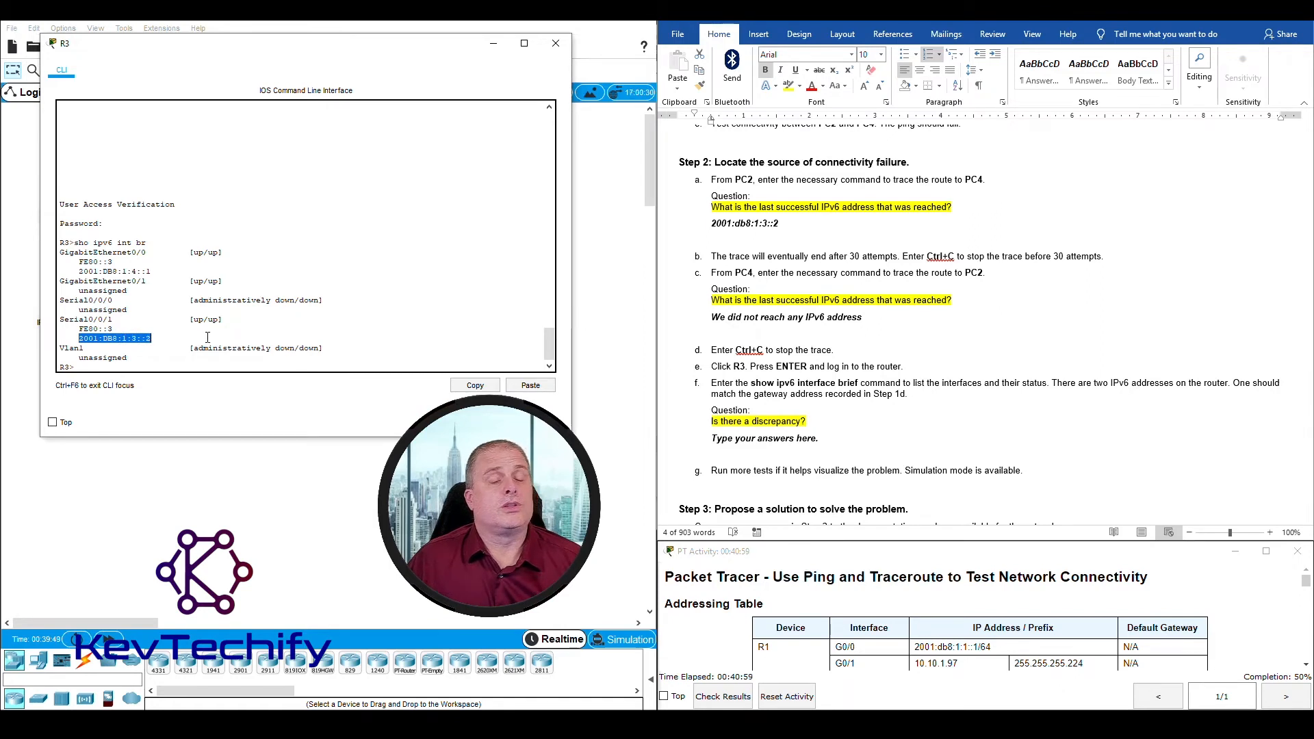
Step: Reread Part 2 Steps 1c and 1d in the lab document, then check PC4's IPv6 address and default gateway in the Addressing Table
click(835, 387)
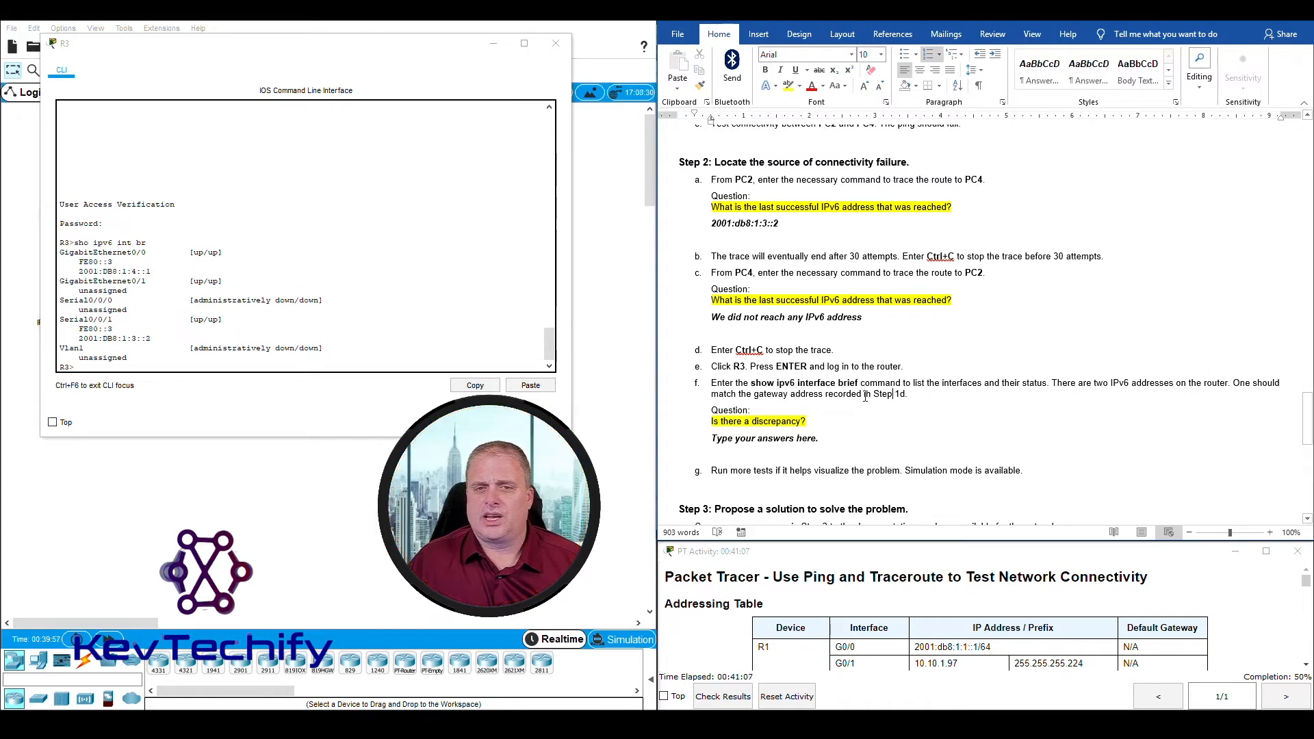
scroll(713, 238, up, 4)
click(713, 239)
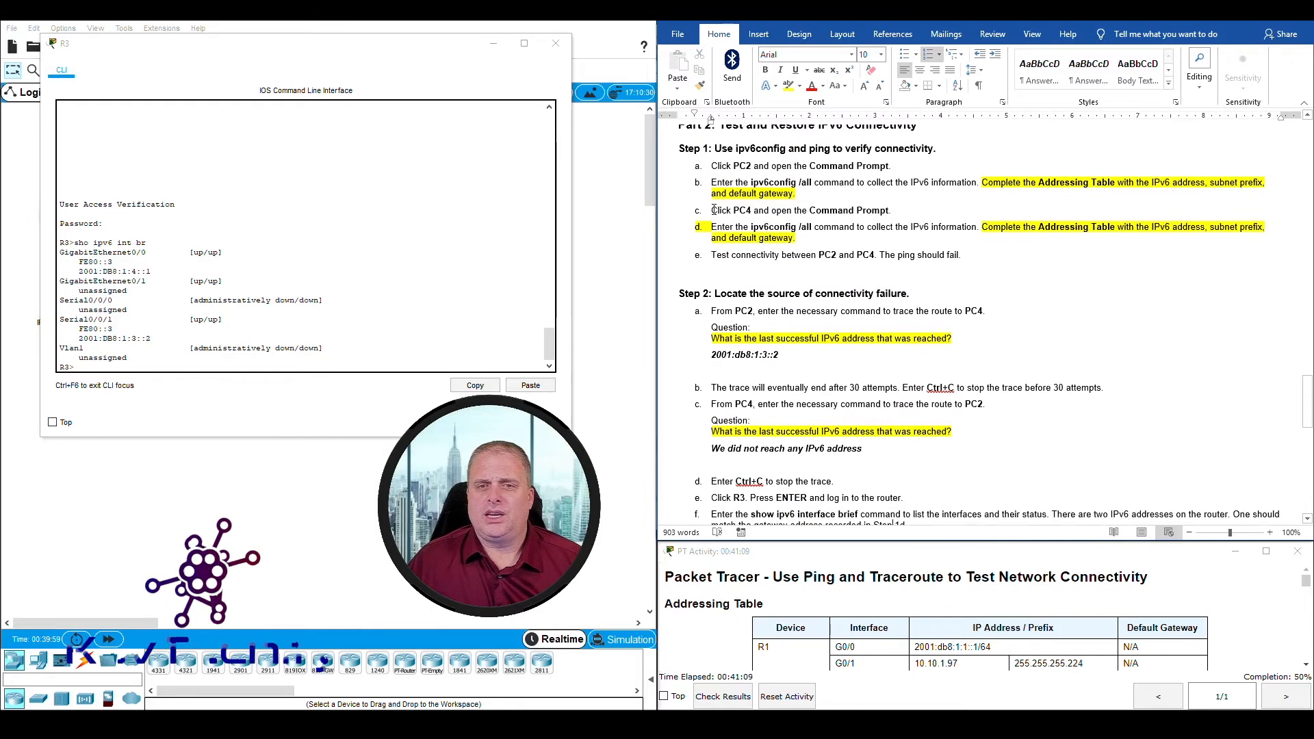
drag(712, 212, 865, 227)
scroll(869, 236, up, 20)
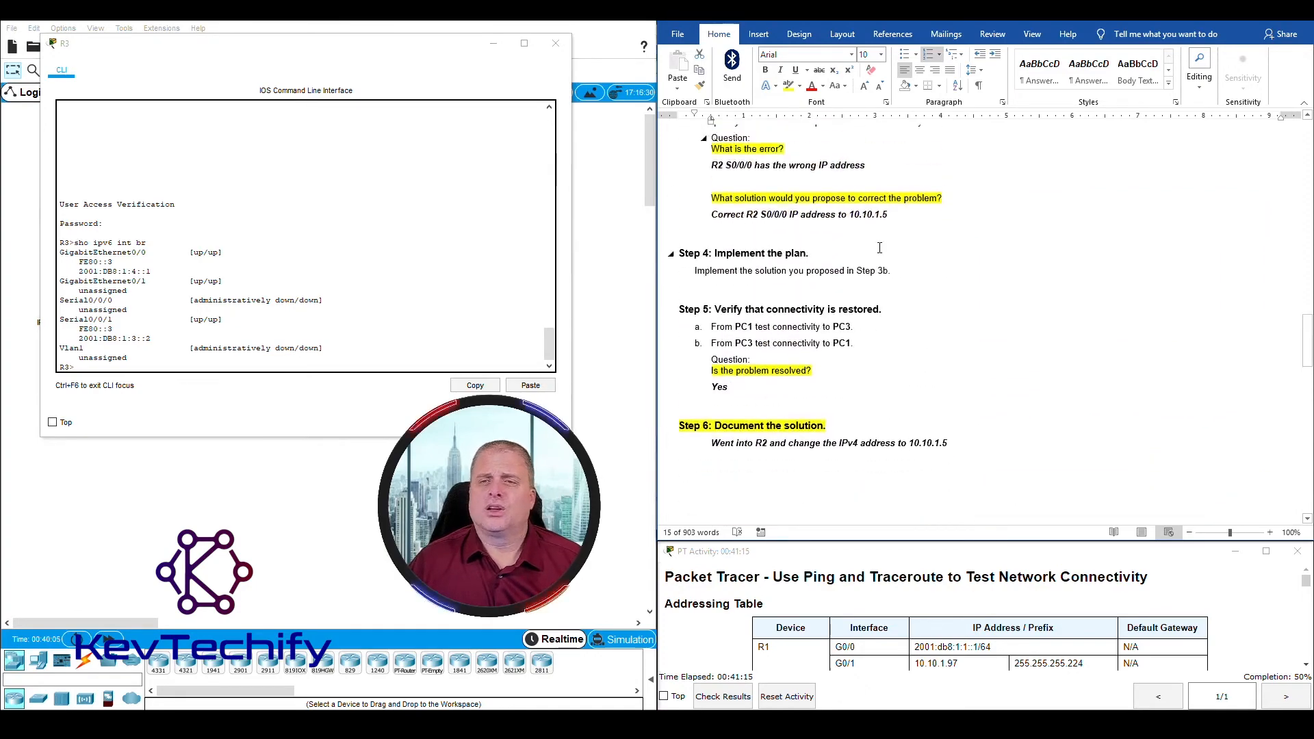
scroll(879, 248, up, 20)
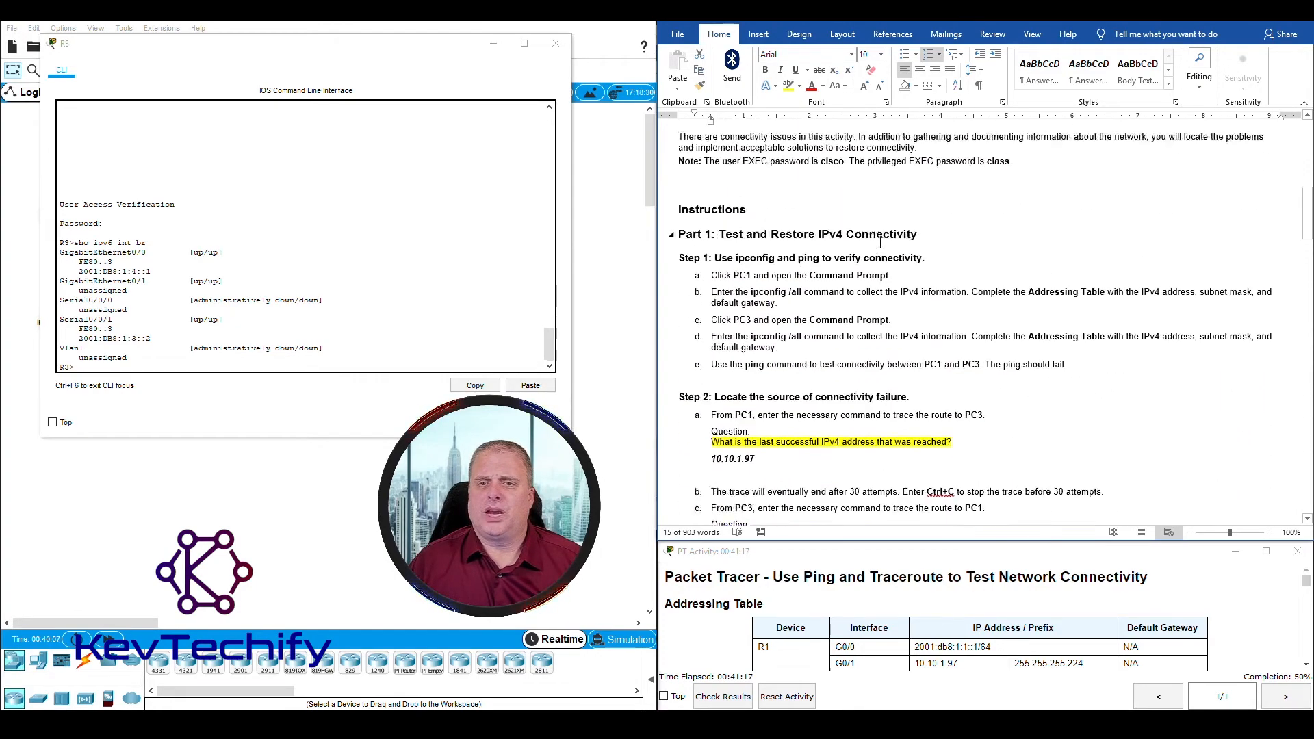
scroll(880, 243, up, 1)
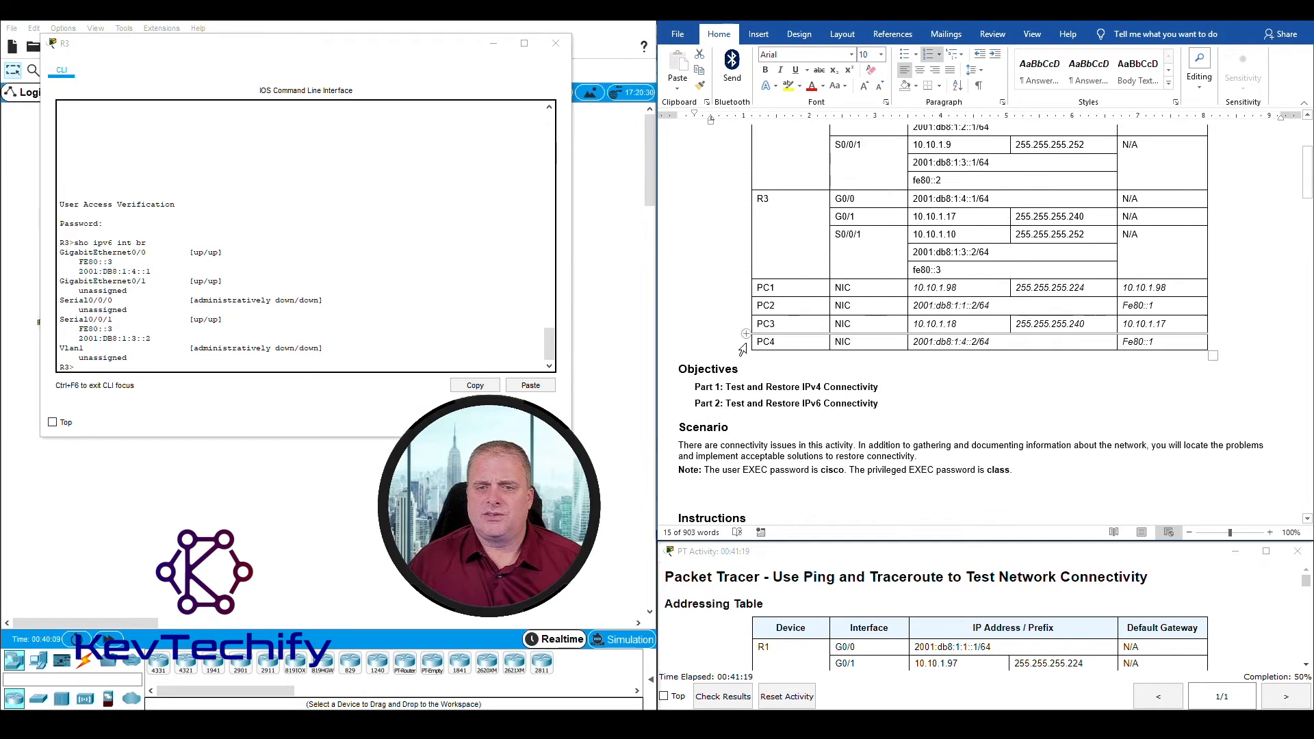
drag(834, 333, 923, 352)
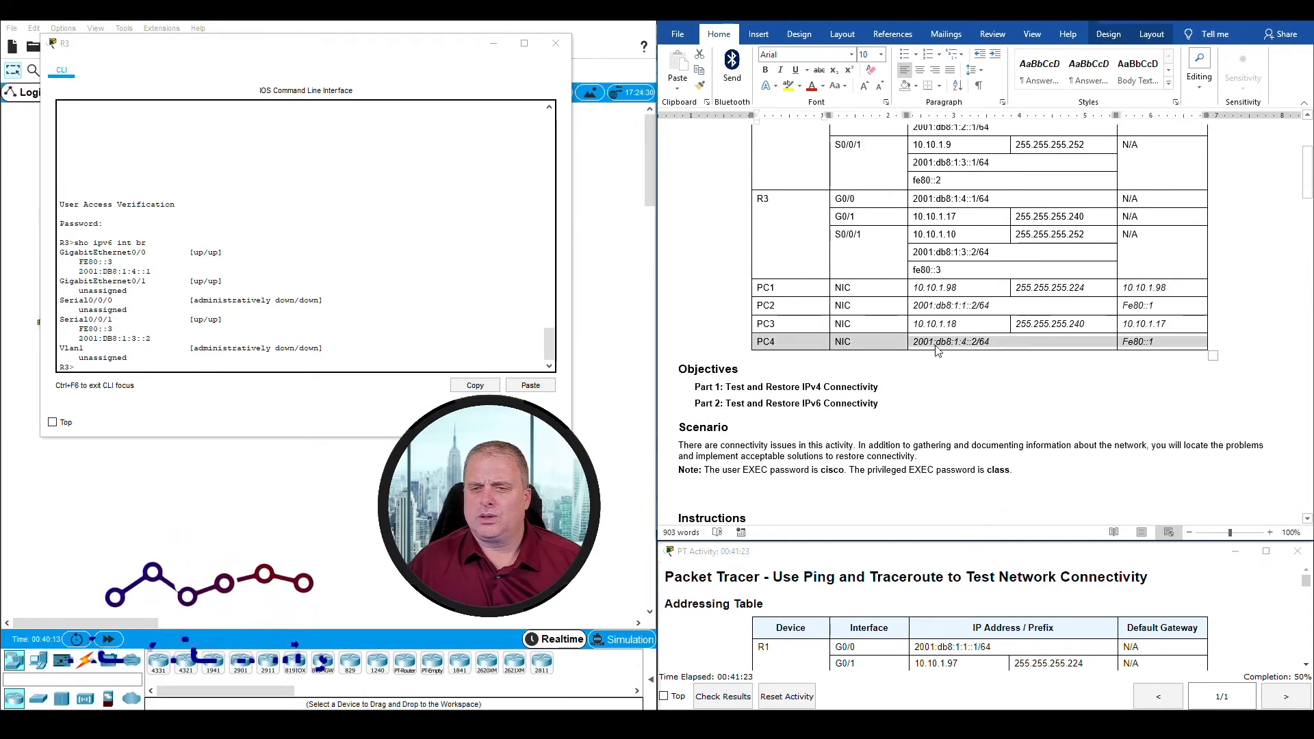
click(977, 341)
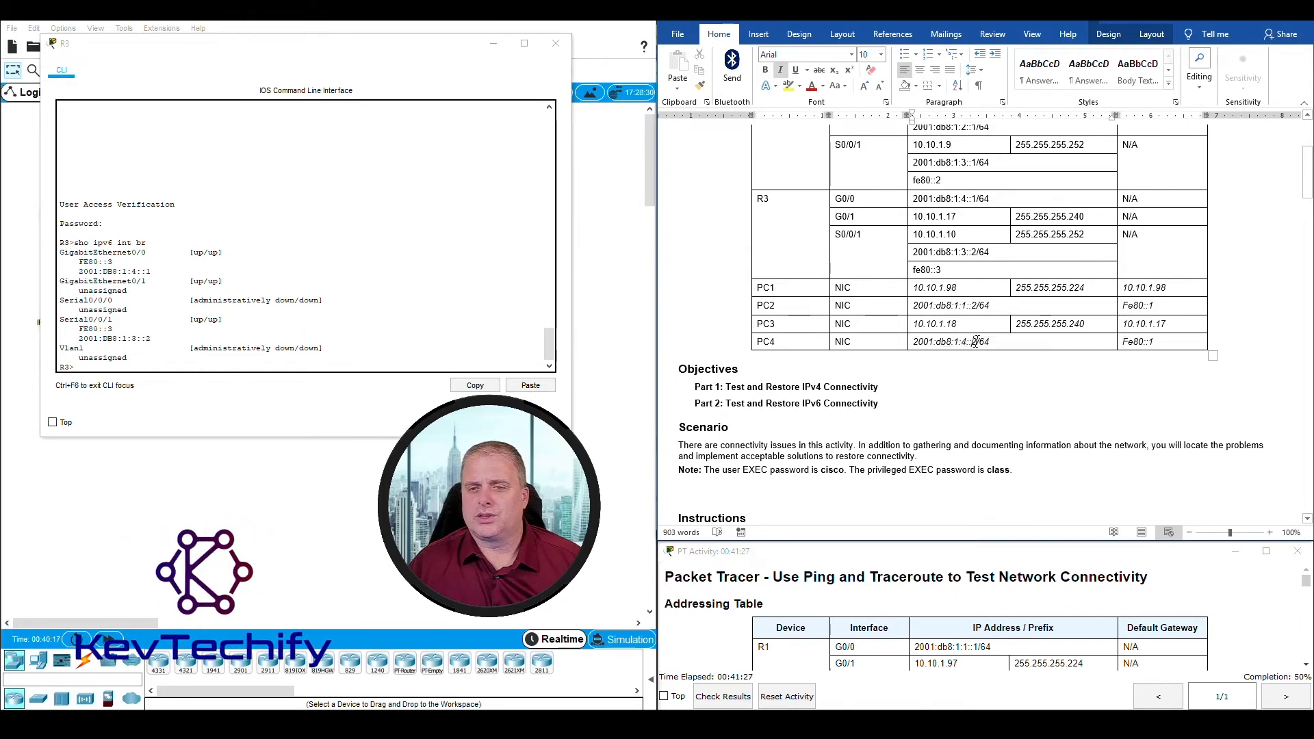
drag(916, 345, 913, 344)
click(1070, 369)
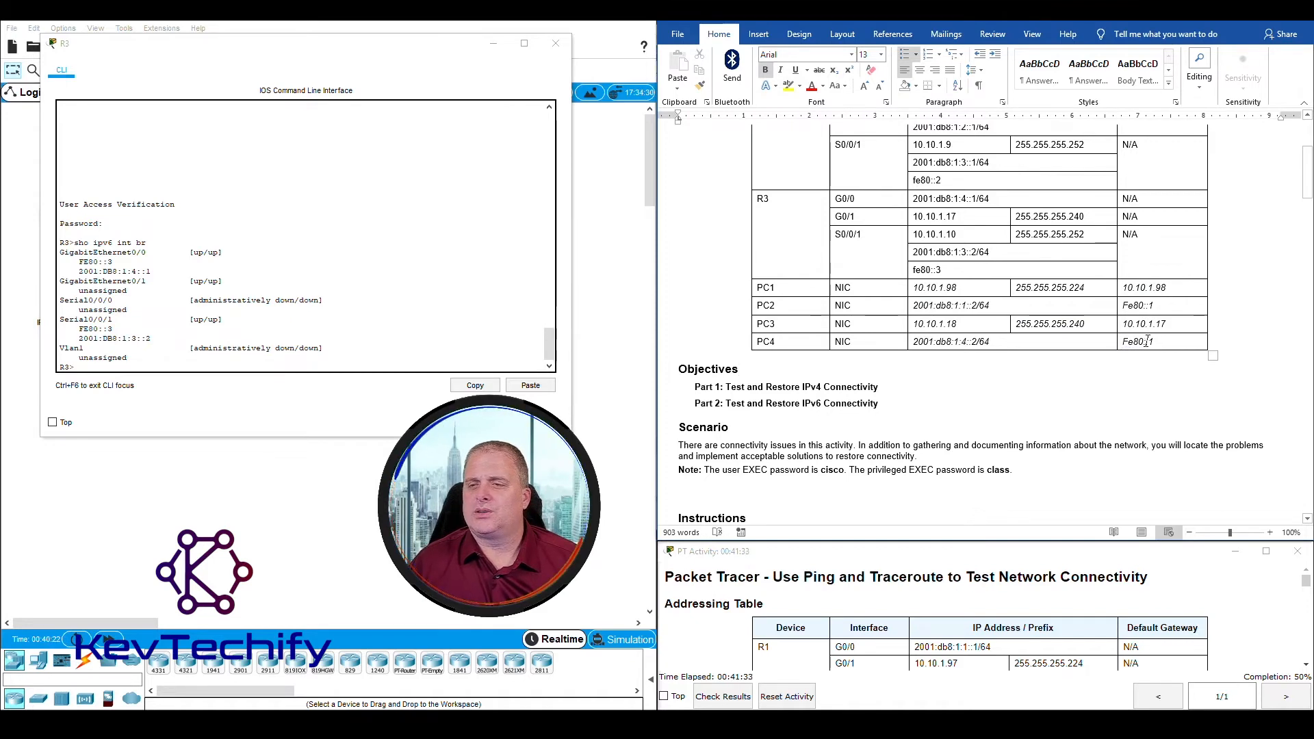
drag(1156, 344, 1120, 342)
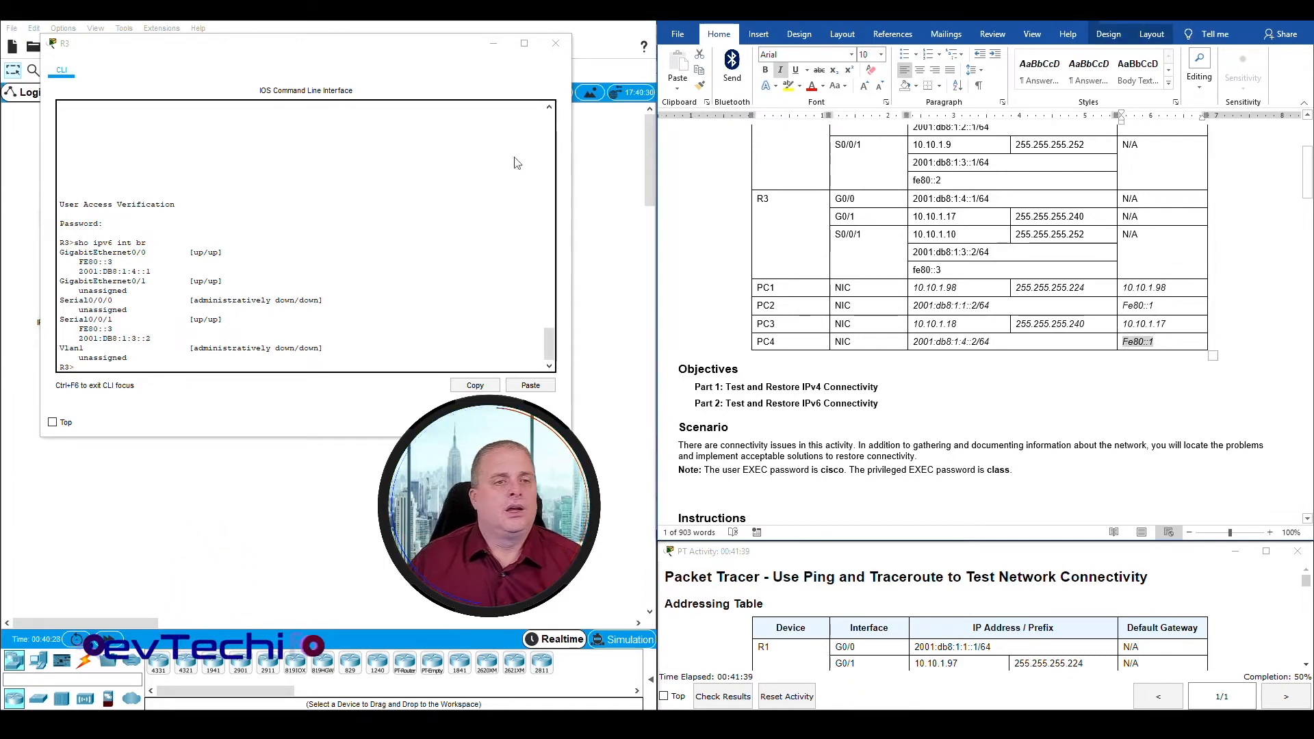
Step: Compare the link-local address on R3's GigabitEthernet0/0 with PC4's default gateway recorded in the Addressing Table
click(297, 203)
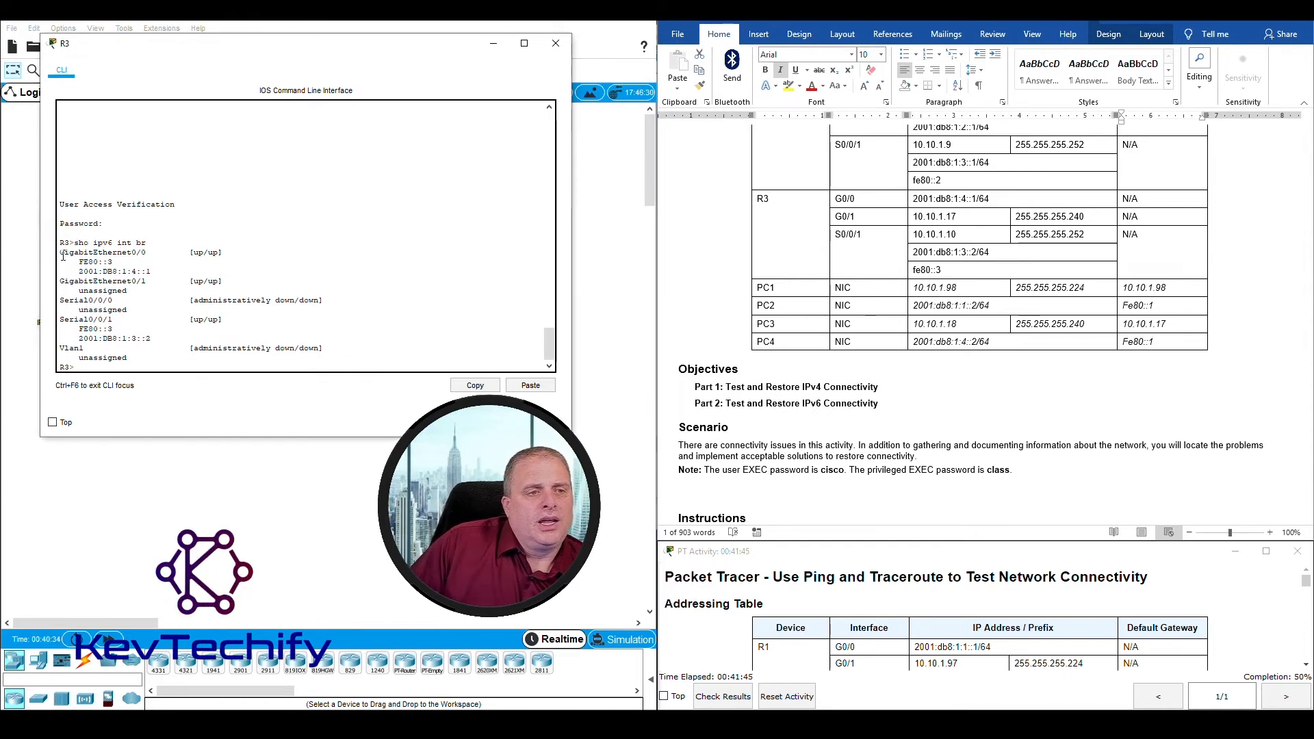
drag(157, 250, 230, 251)
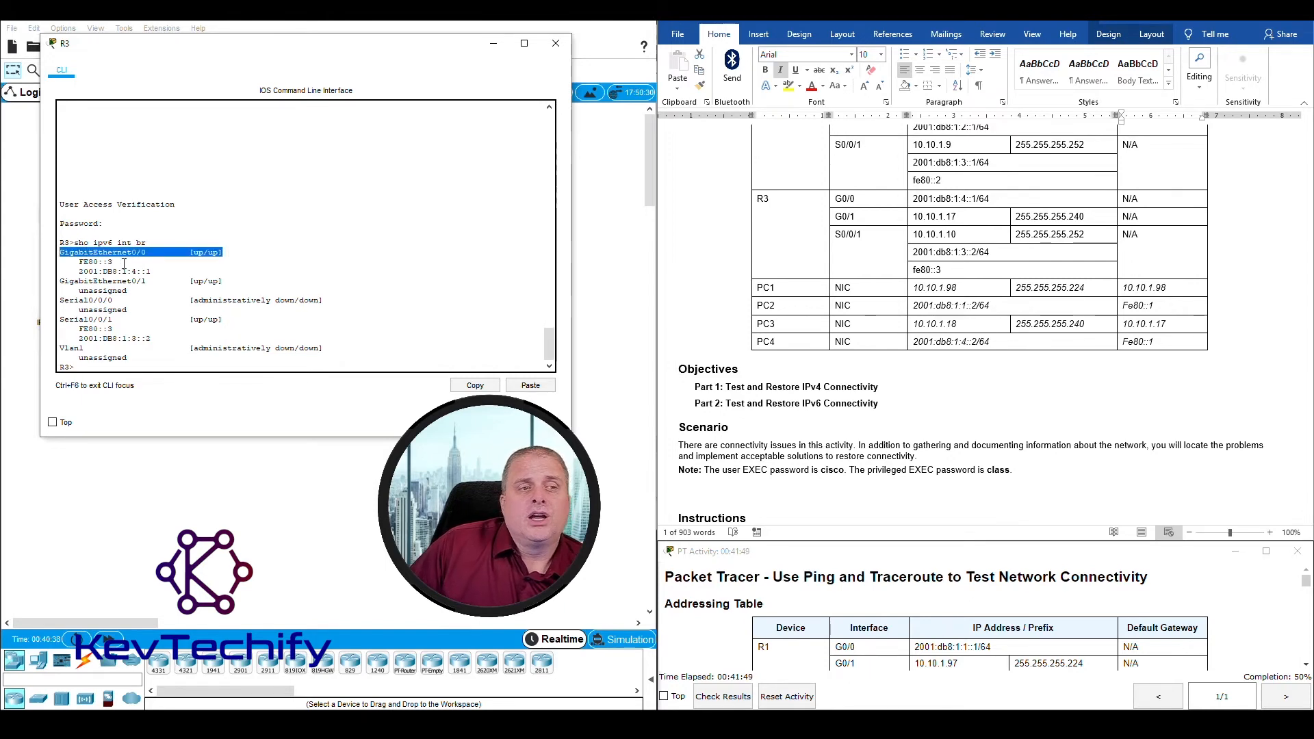
drag(80, 262, 111, 262)
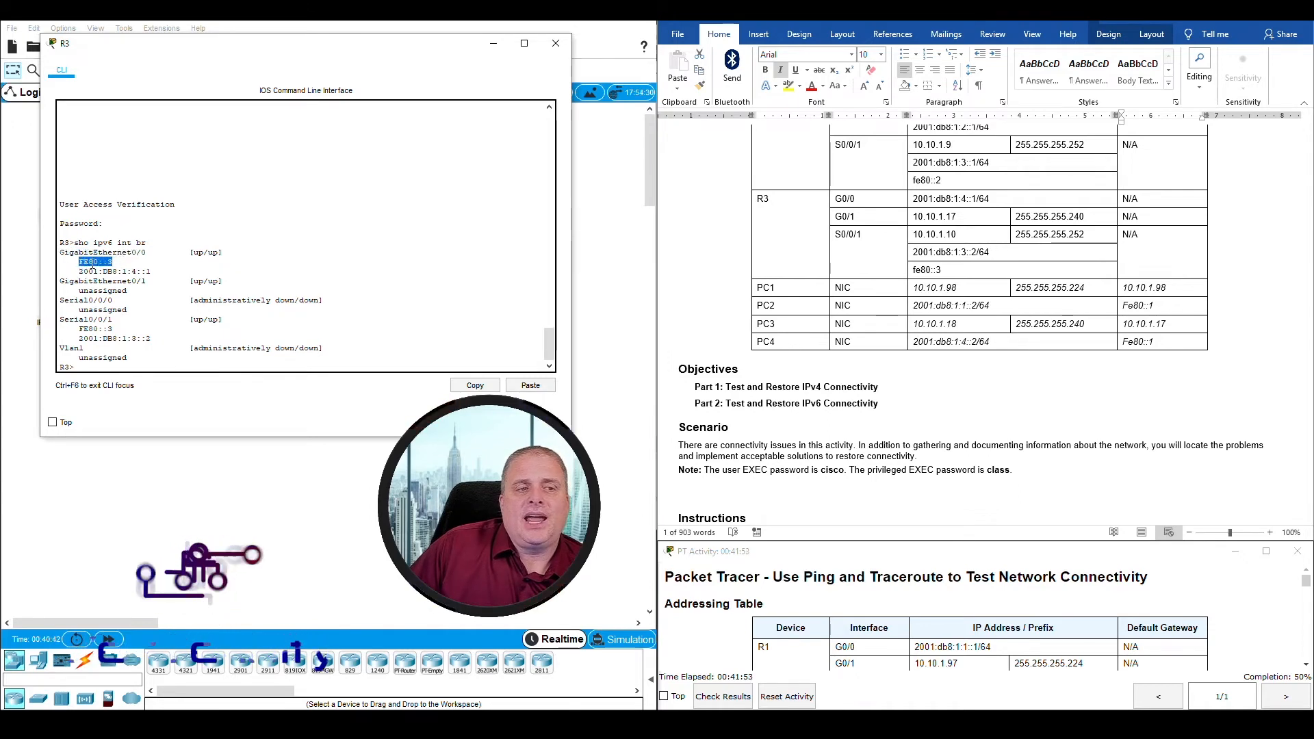
click(102, 262)
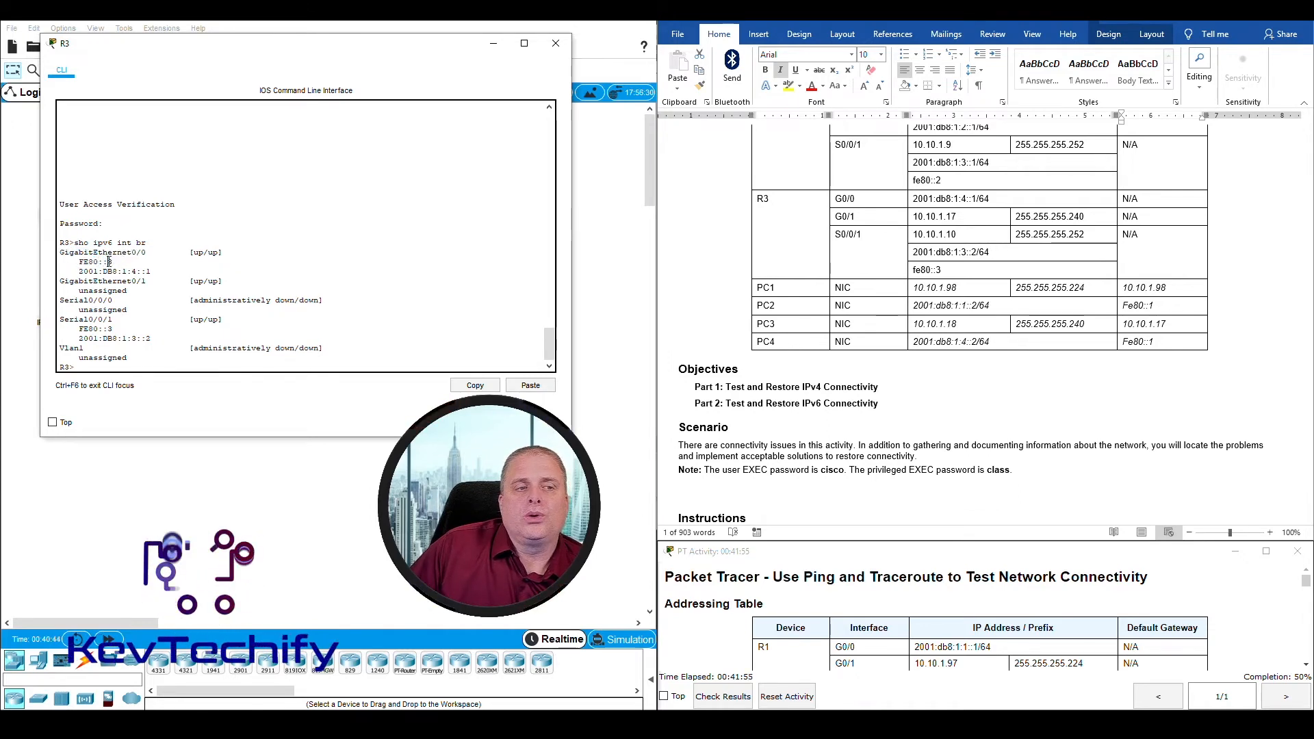
drag(108, 262, 118, 262)
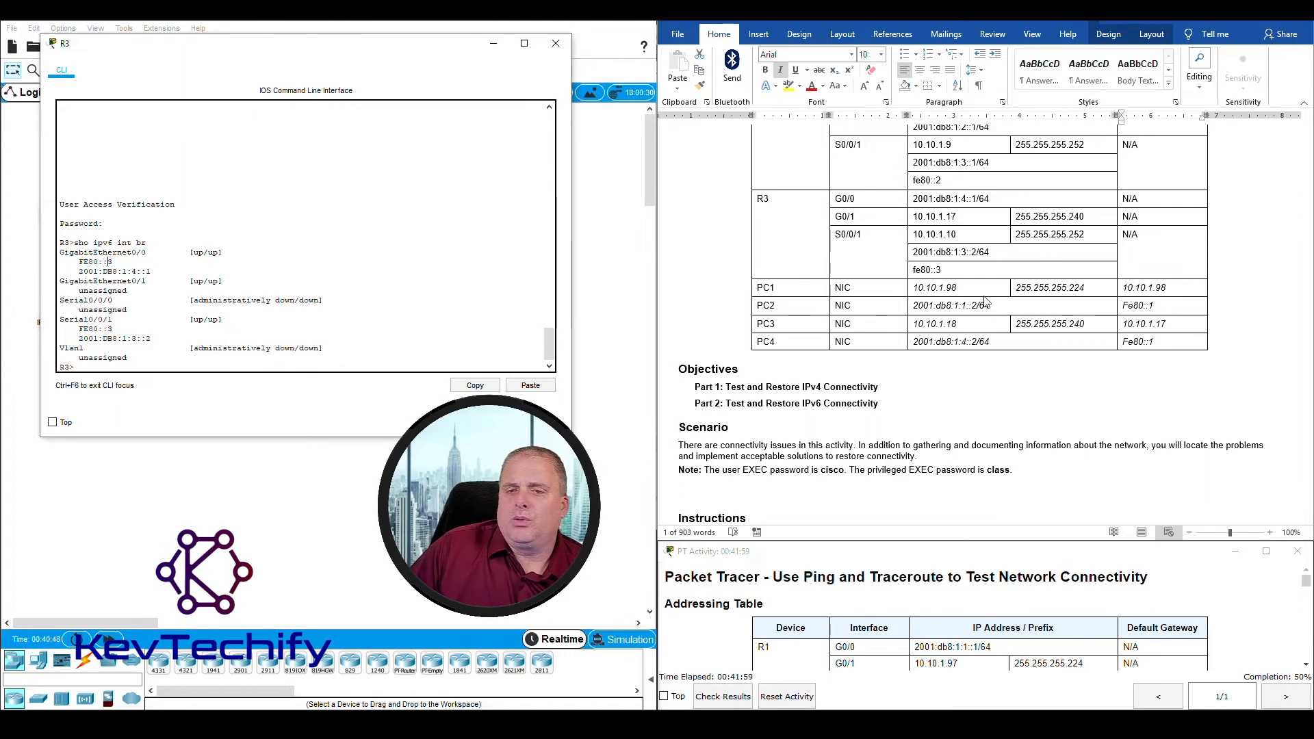
click(780, 342)
click(1088, 342)
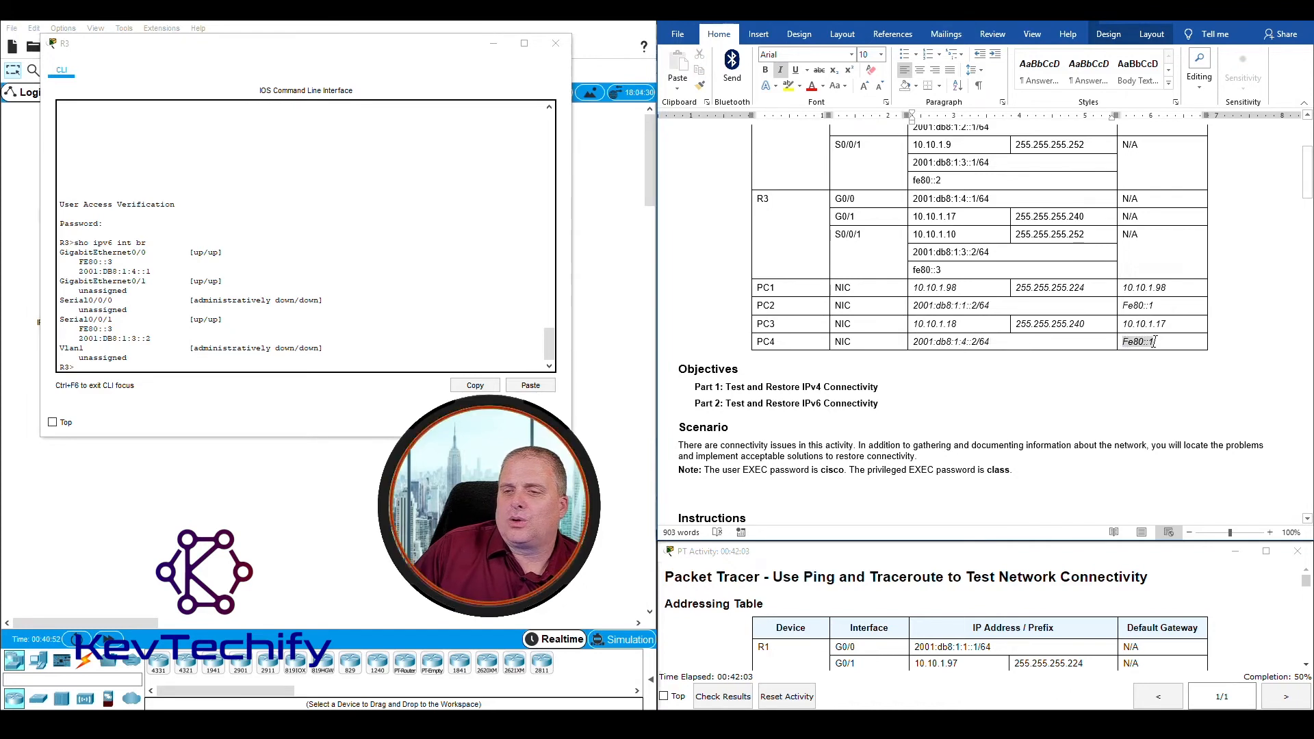
click(1151, 342)
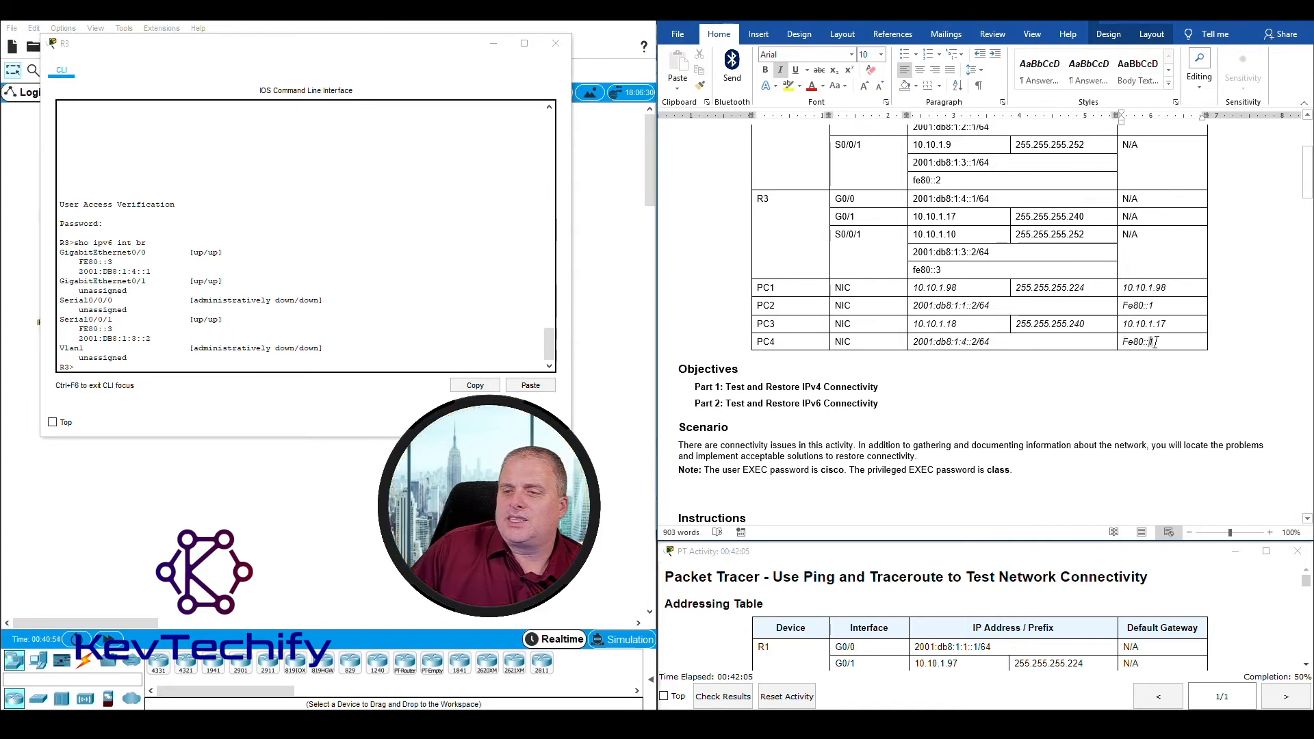
double_click(1152, 342)
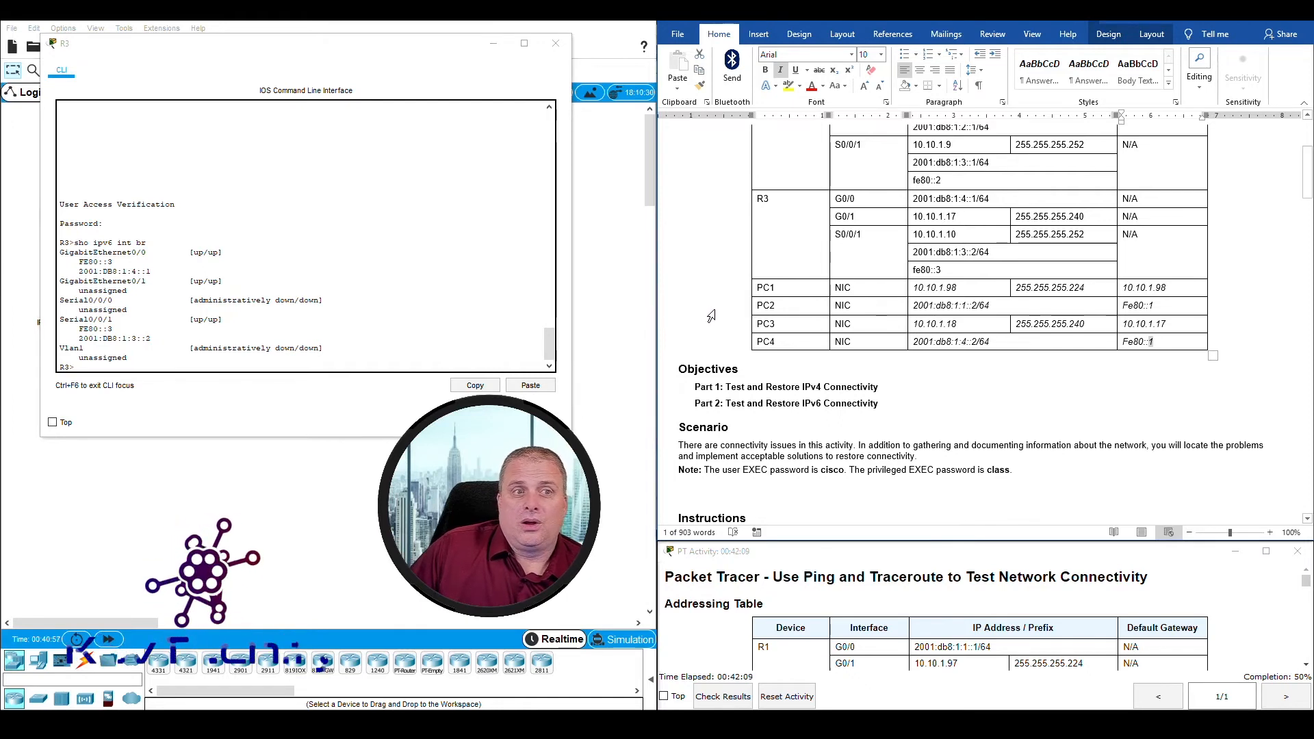
click(1145, 340)
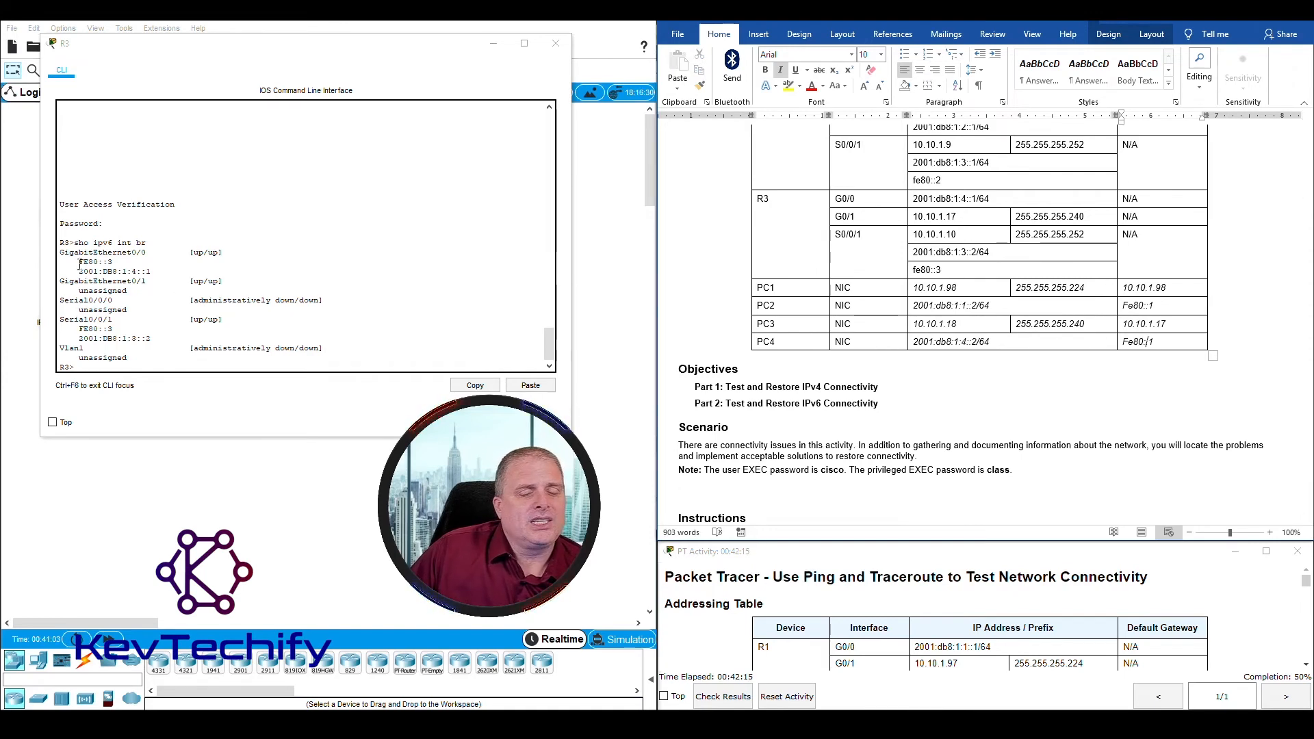
drag(80, 263, 110, 263)
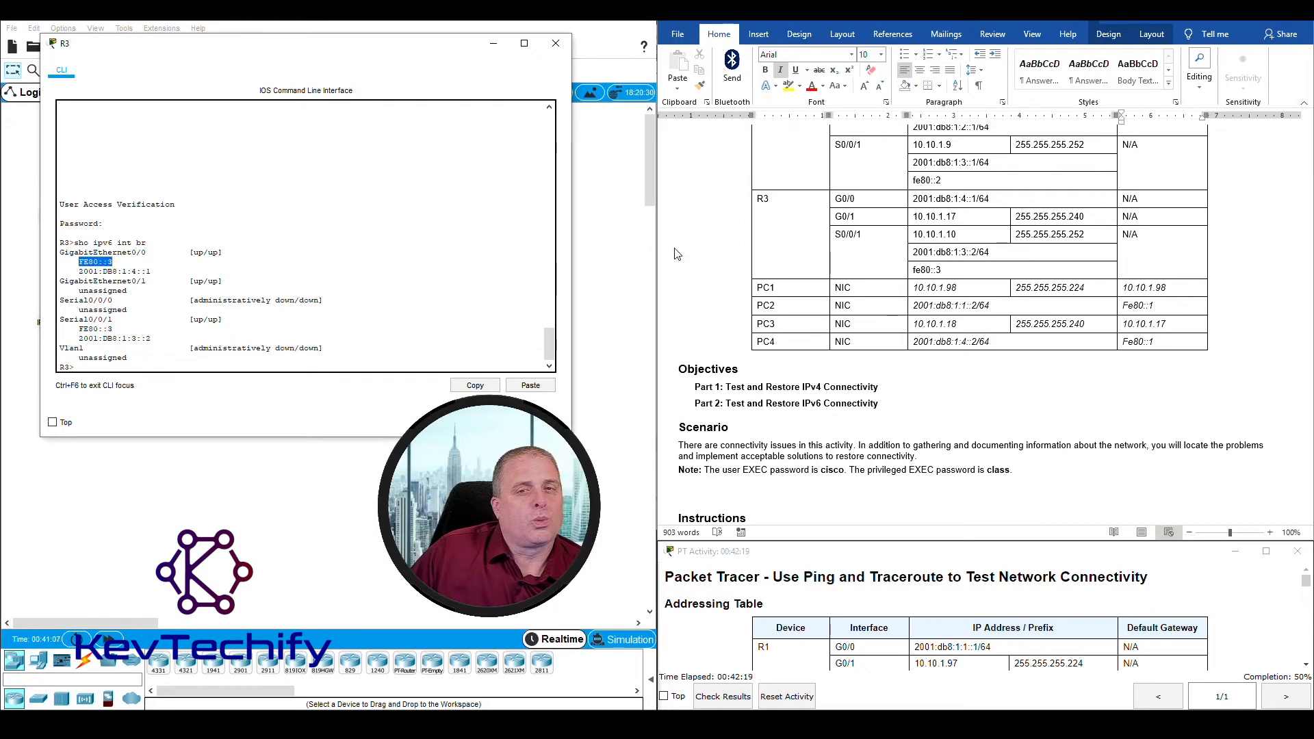
Step: Answer "Yes" to the discrepancy question in Part 2 Step 2f of the lab document, replacing the placeholder text
scroll(682, 287, down, 20)
scroll(695, 298, up, 3)
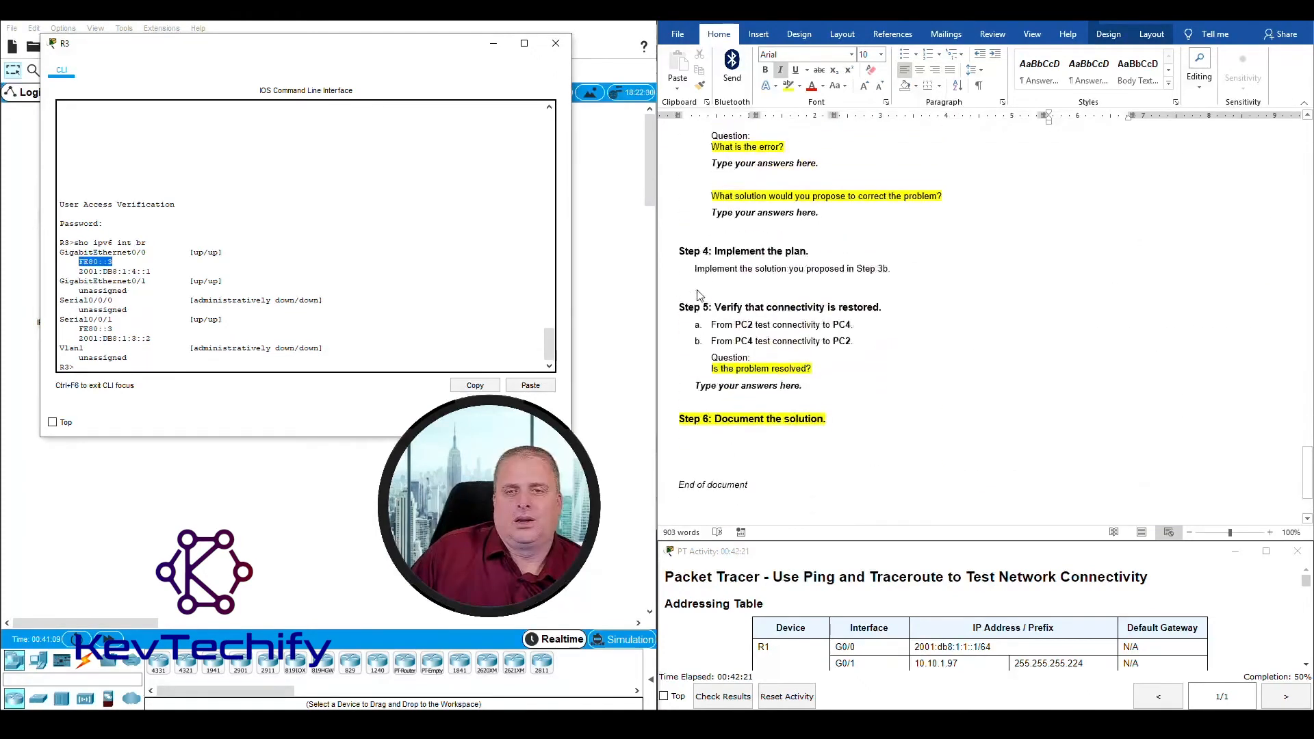
scroll(715, 273, up, 2)
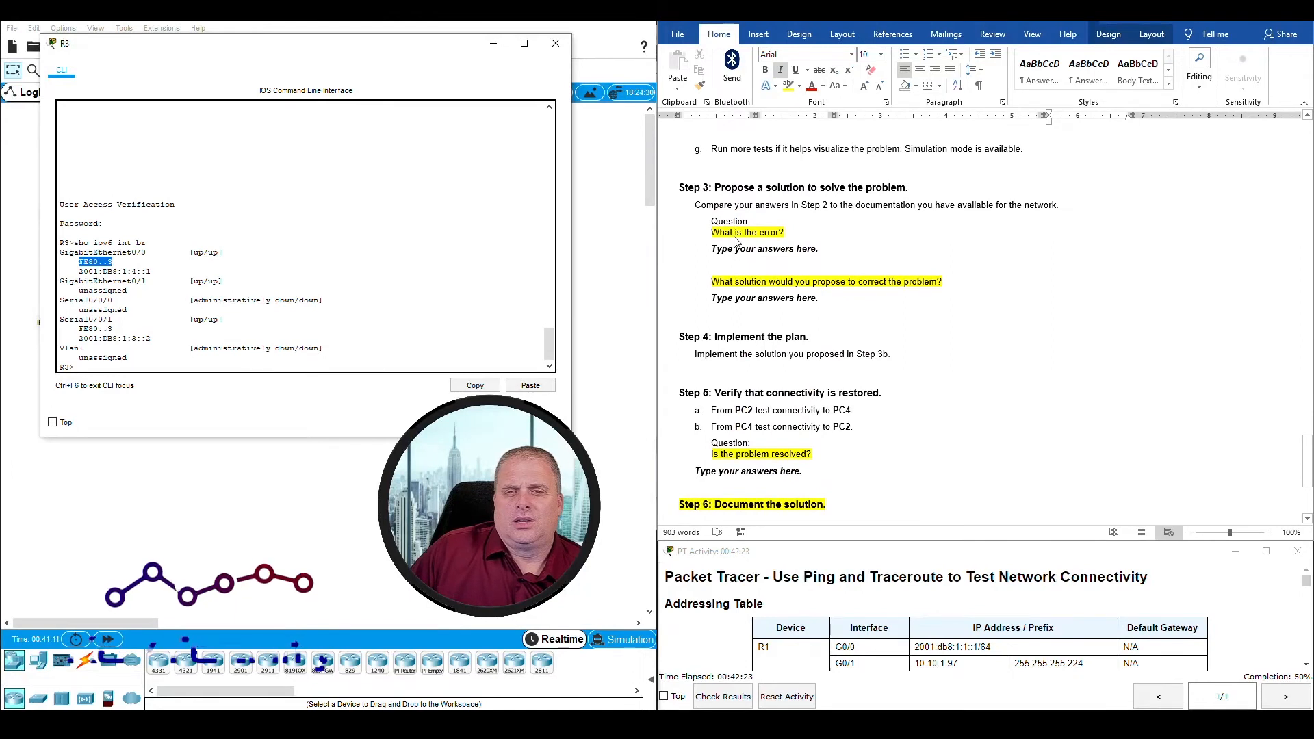
scroll(725, 243, up, 2)
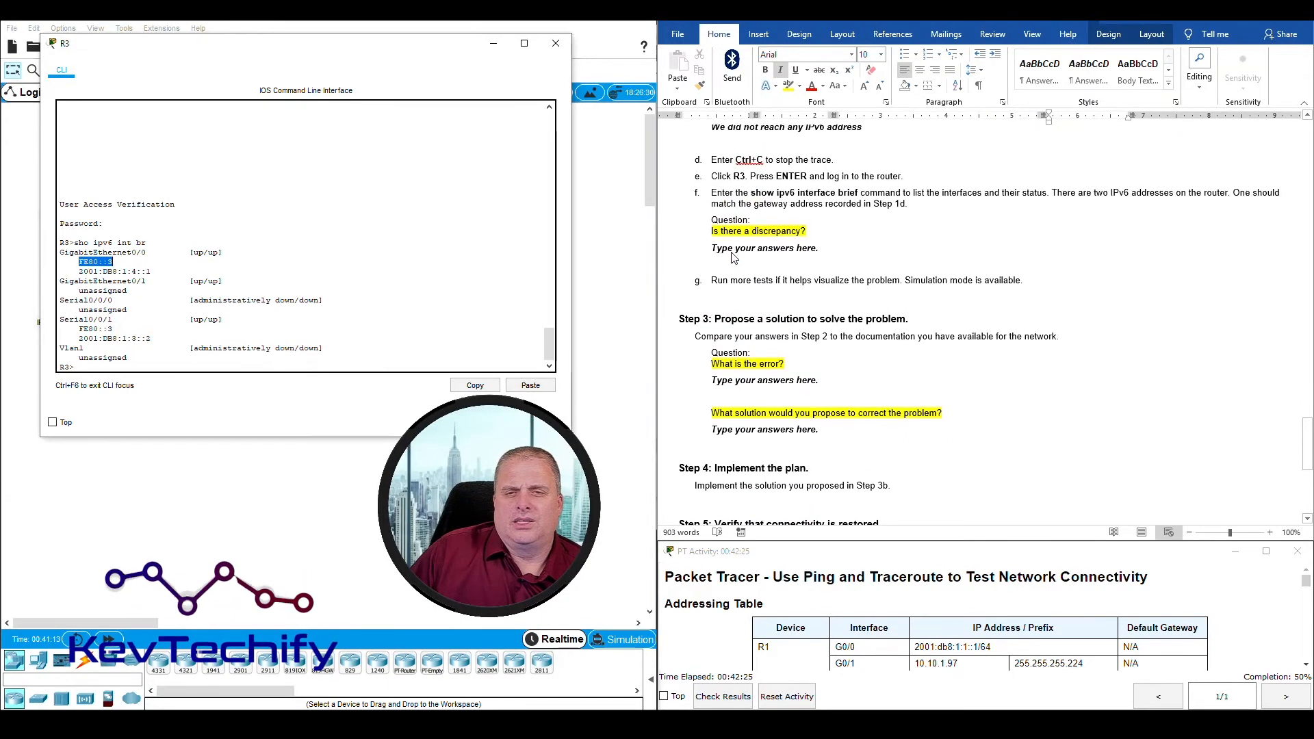
click(712, 247)
drag(713, 248, 827, 254)
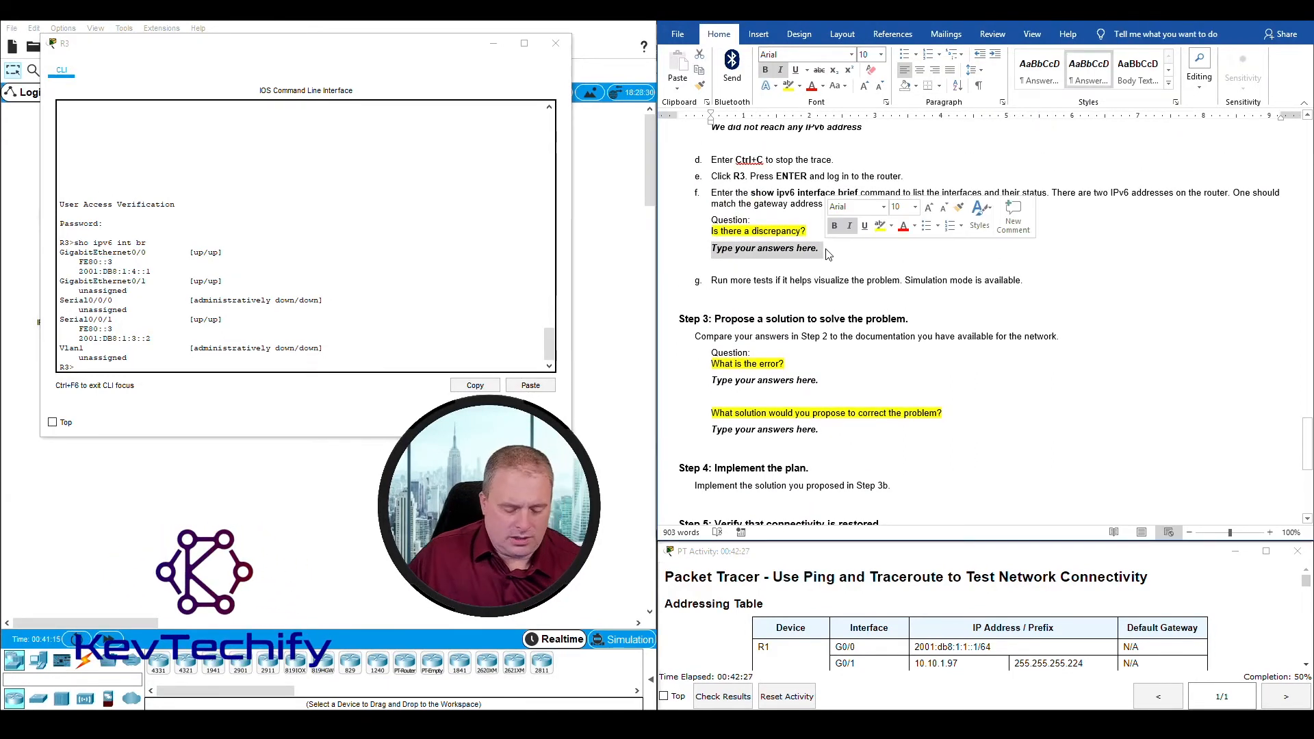
text(Yes)
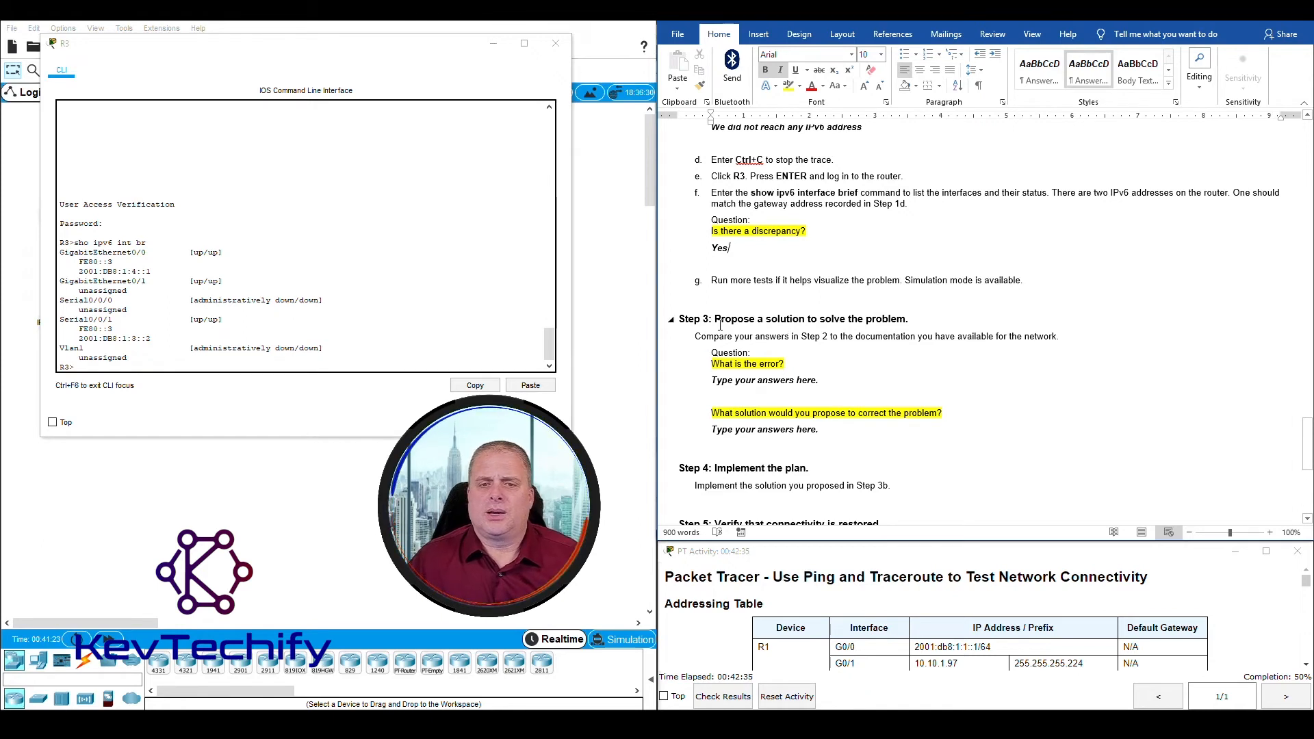
Step: Answer Step 3's "What is the error?" with "PC4 has the wrong IPv6 default gateway", correcting the misspelled word "wronf"
scroll(718, 320, down, 1)
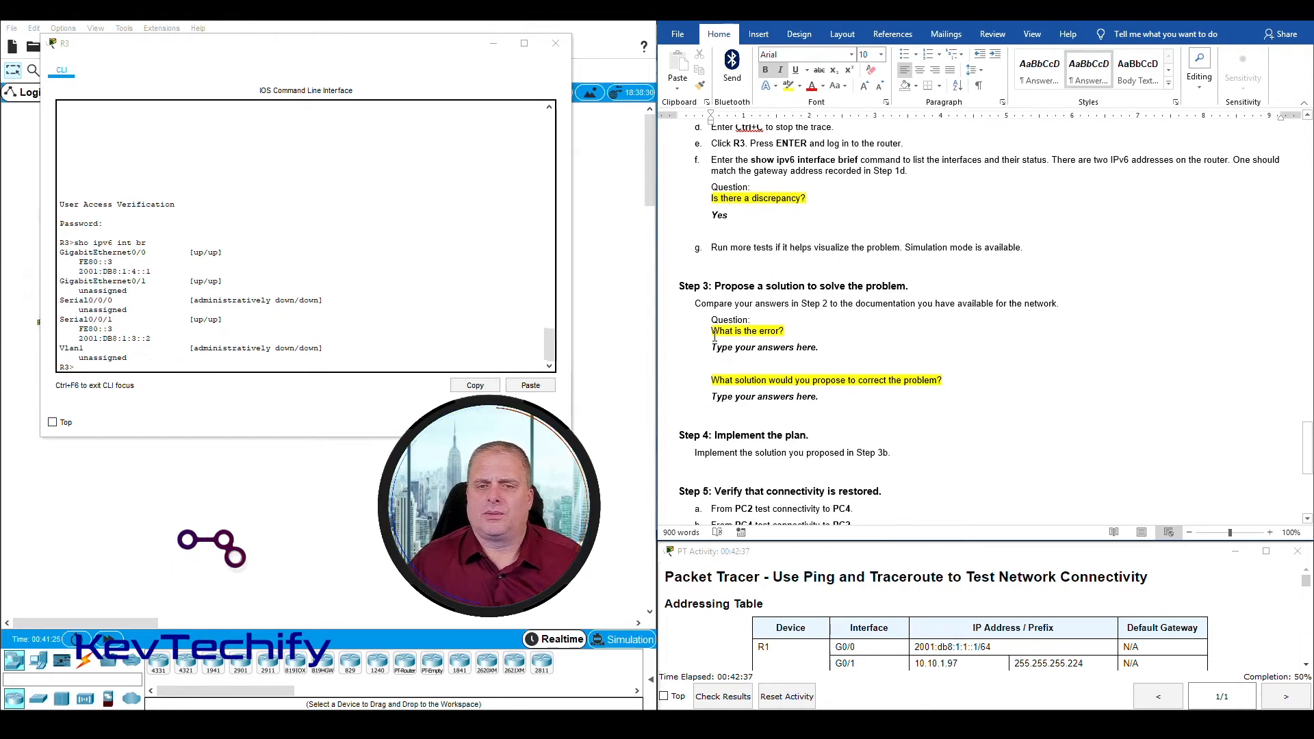
drag(713, 347, 823, 352)
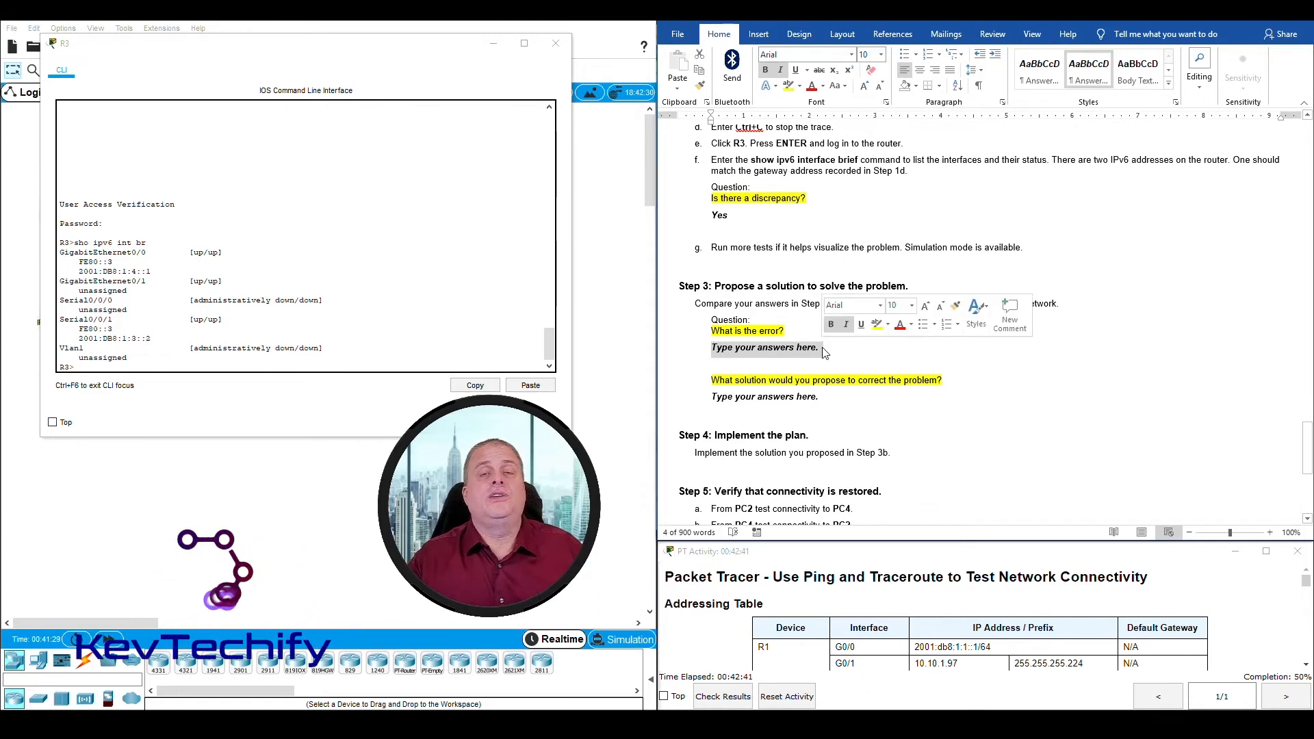
text(PC)
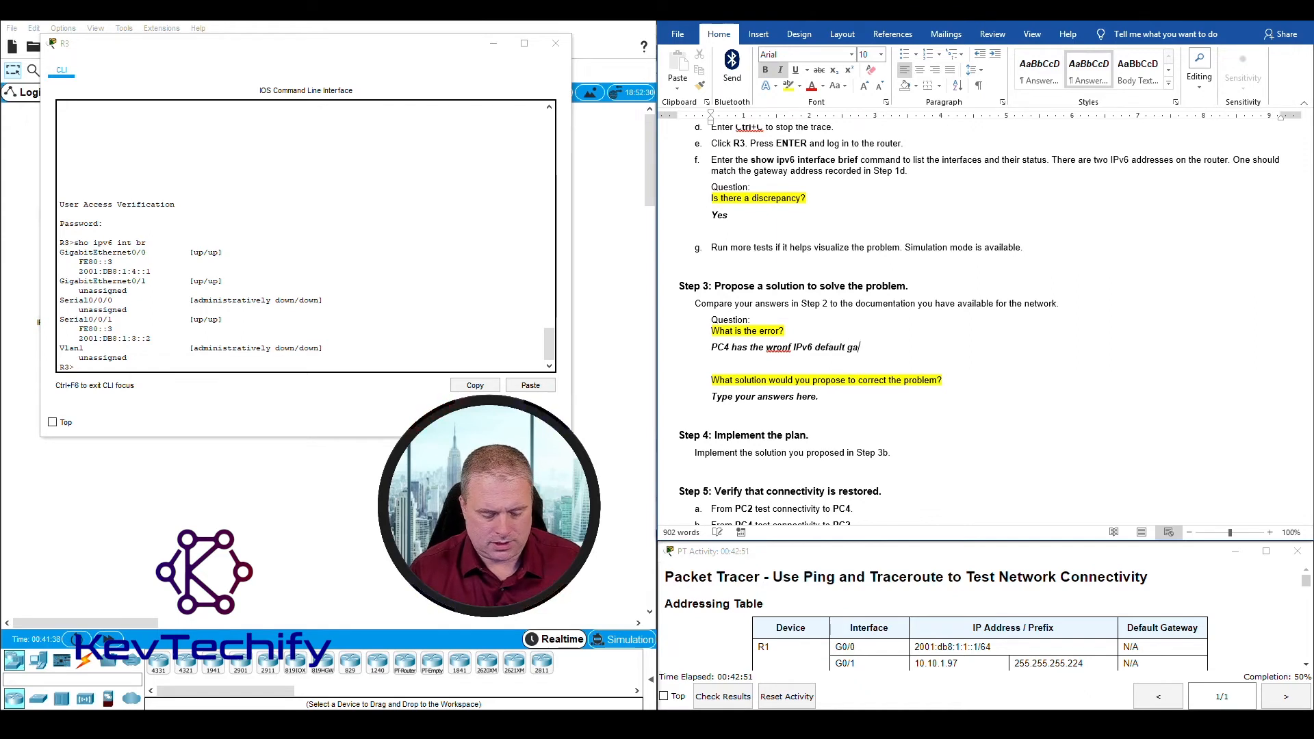
text(te)
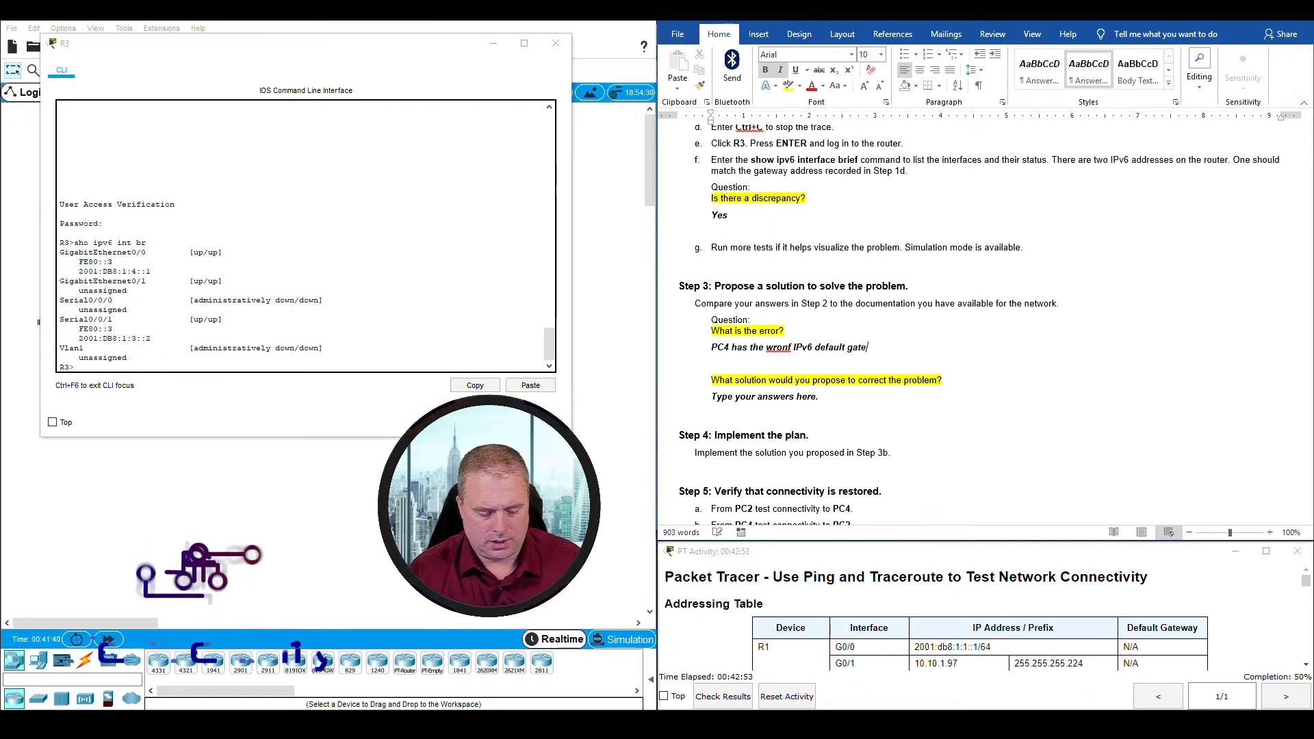
text(waty)
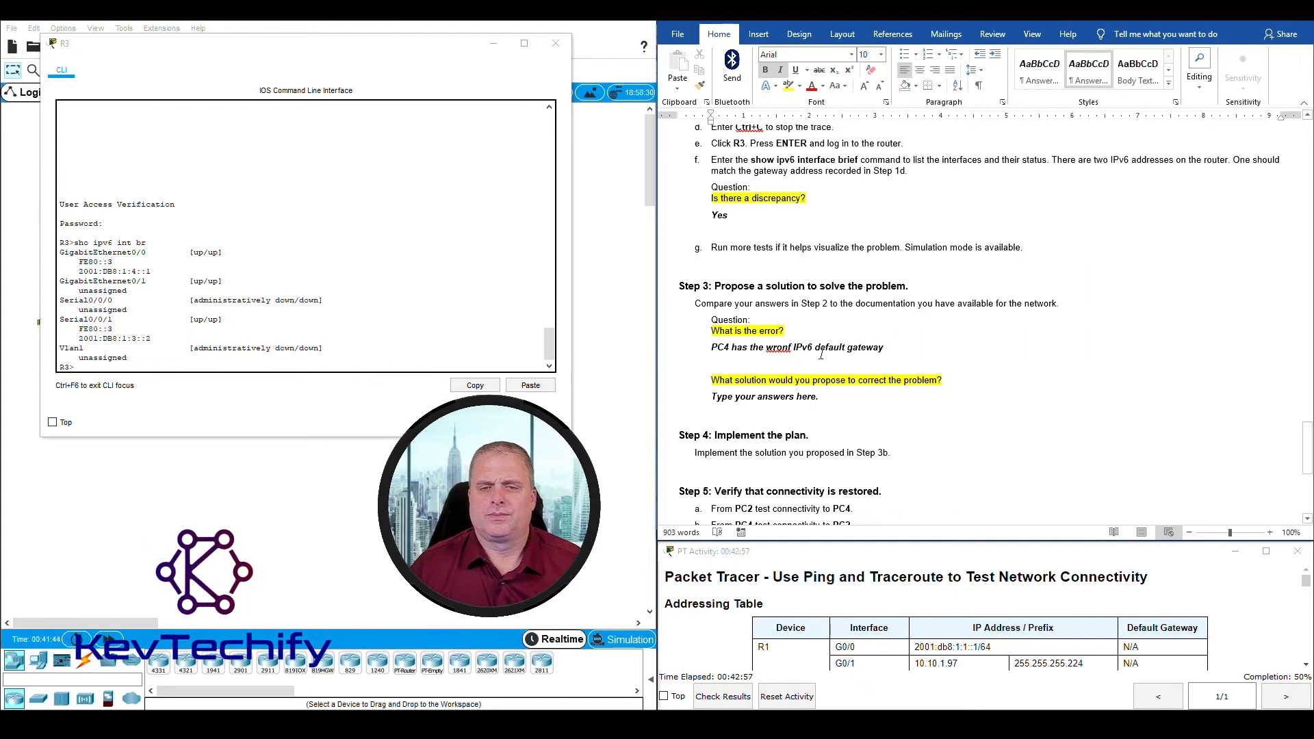
right_click(777, 348)
click(711, 361)
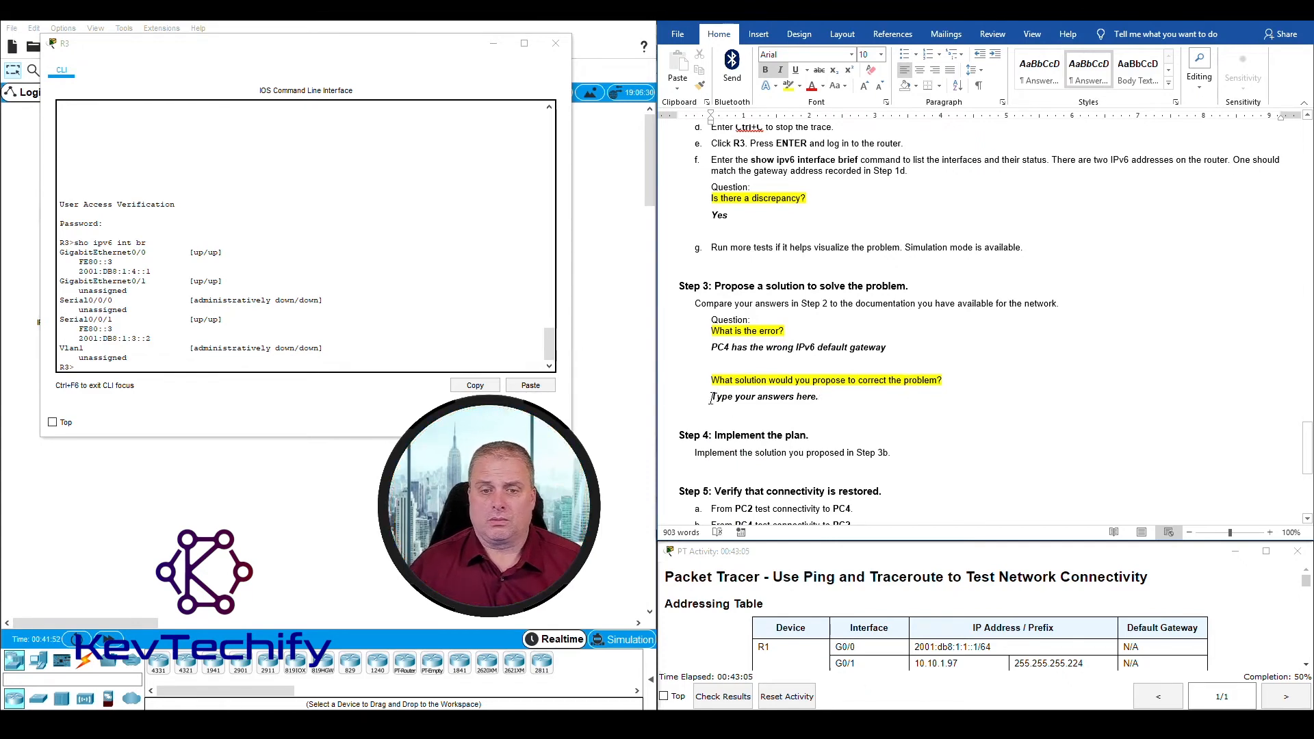
Step: Replace the placeholder under Step 3's proposed-solution question with an answer starting "Correct the IP"
drag(712, 398, 823, 402)
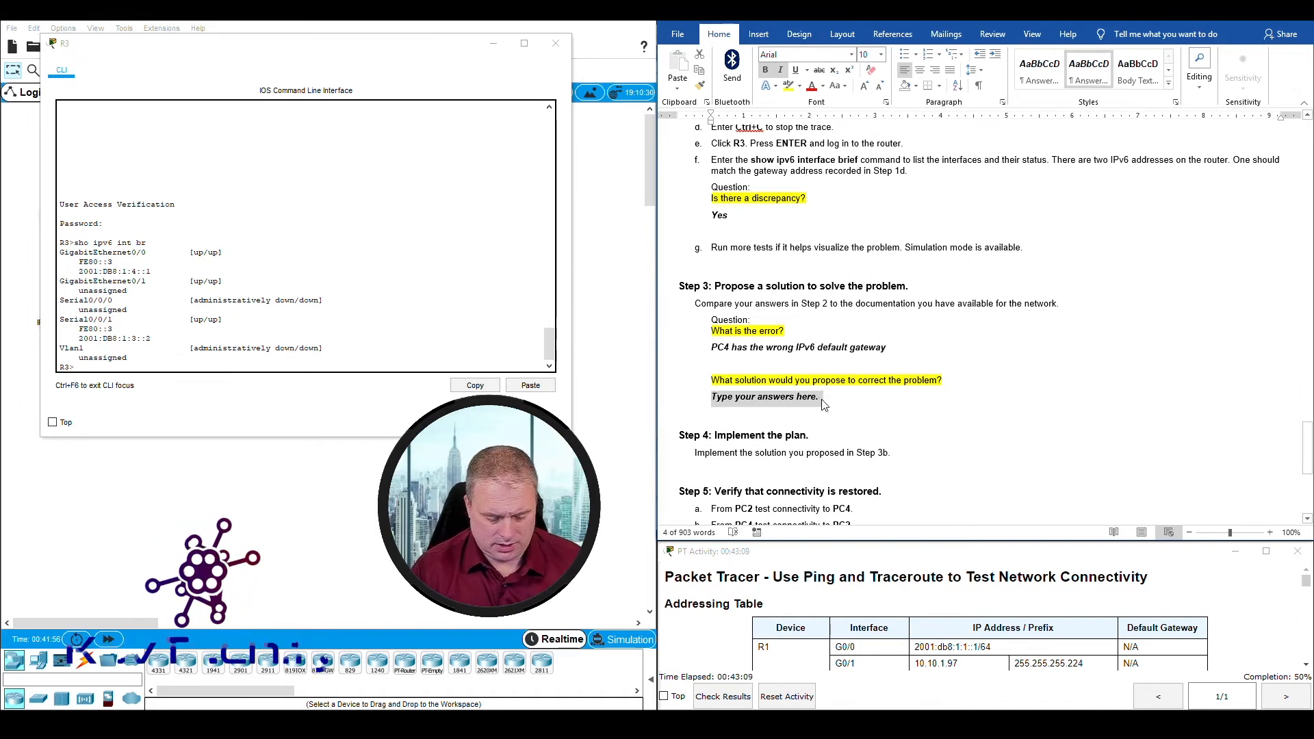
text(Correxc t the IPv6 default gatewaway to fe80::)
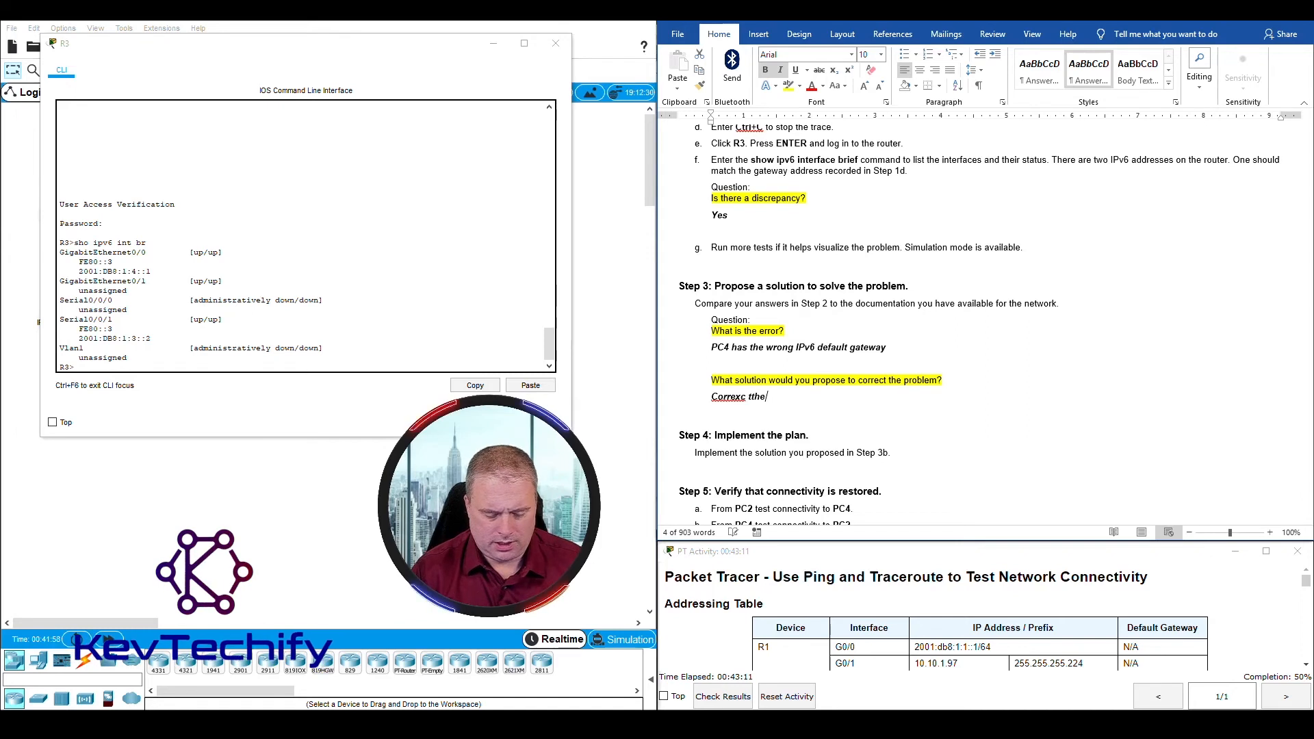
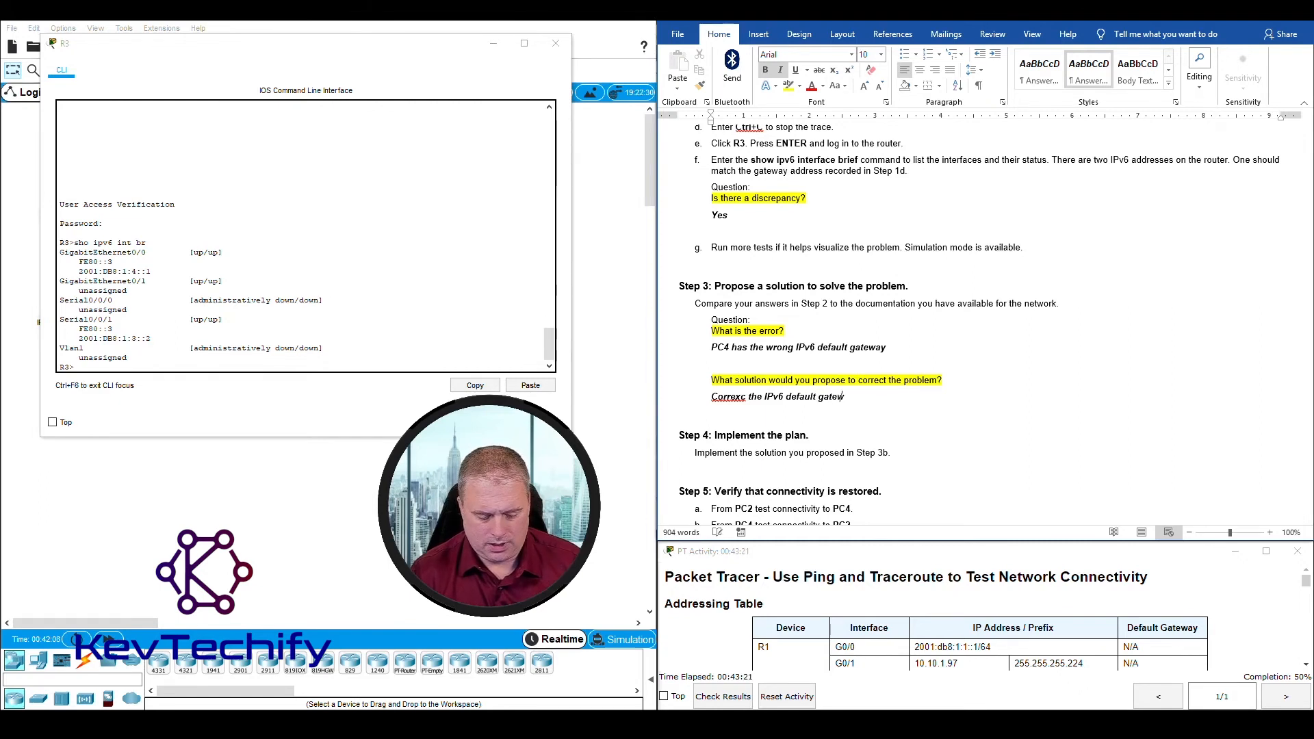
Step: Finish the Step 3 proposed-solution answer so it says to correct the IPv6 default gateway to fe80::3, R3's GigabitEthernet0/0 link-local address
text(awa)
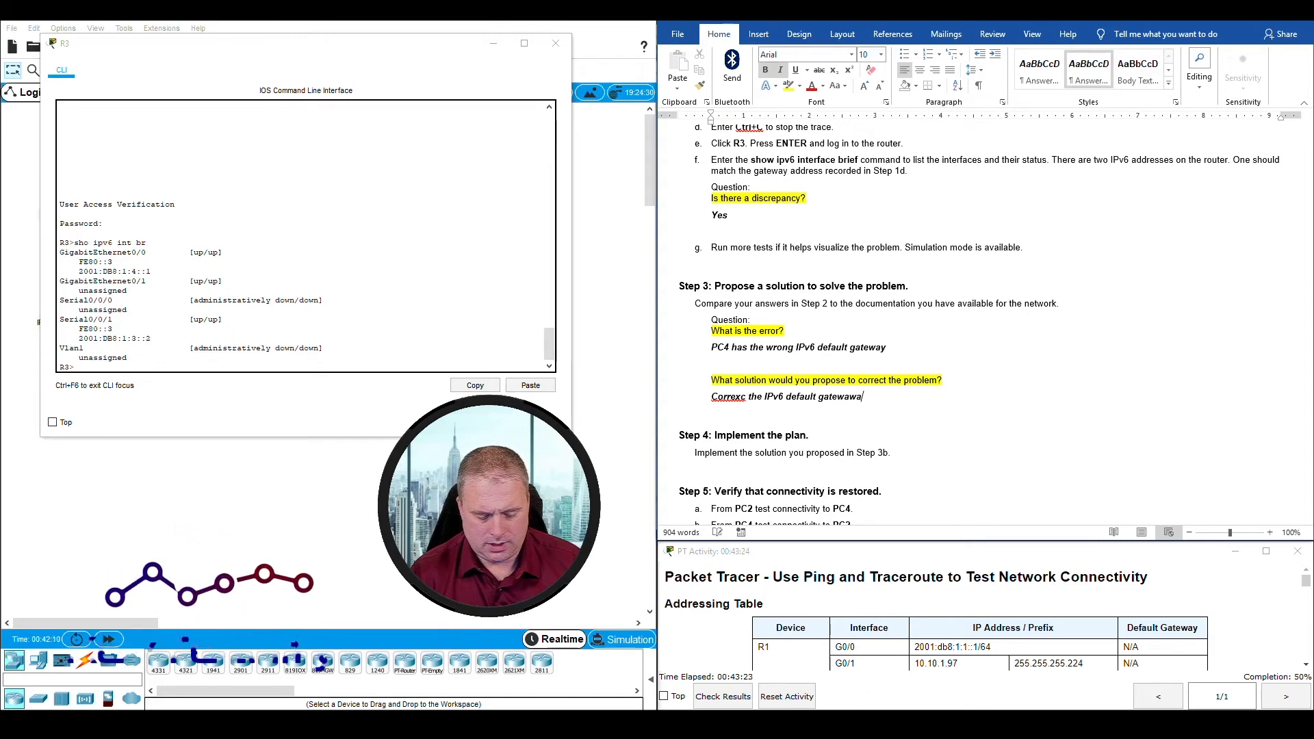
text(y to)
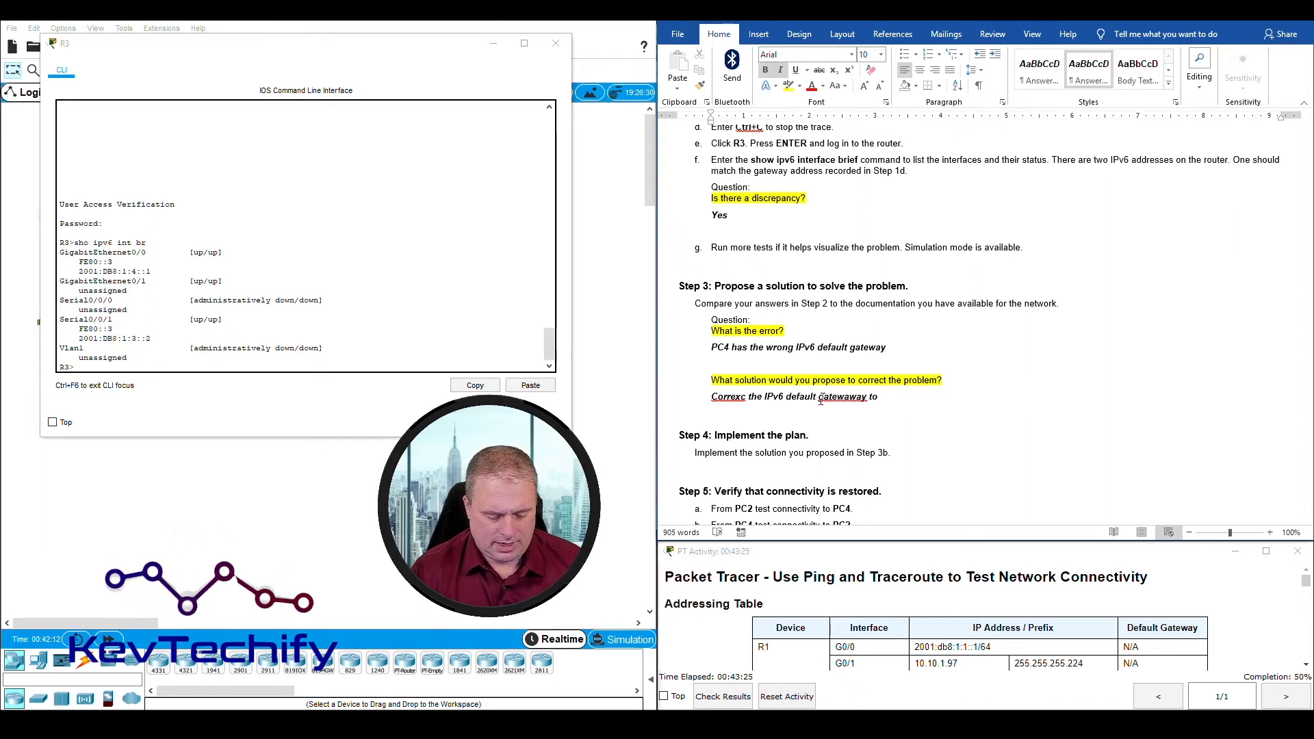
text( fe80::)
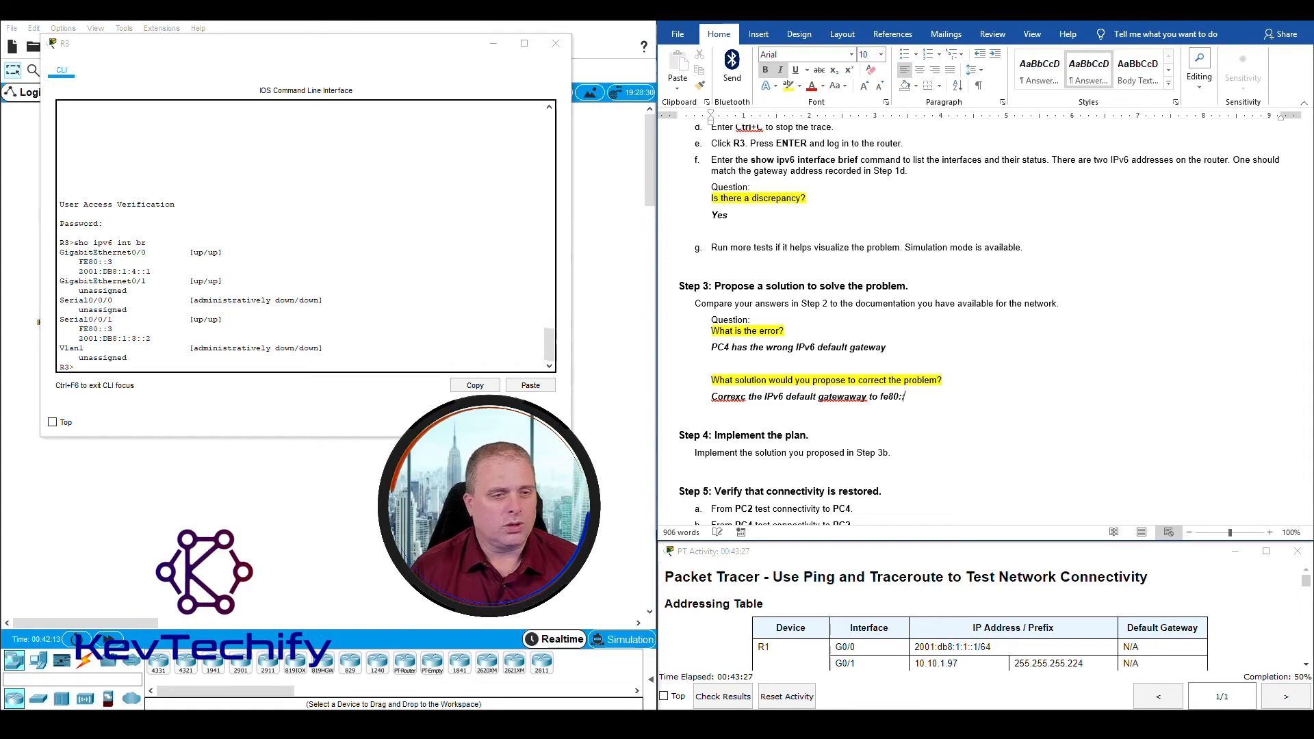
click(80, 262)
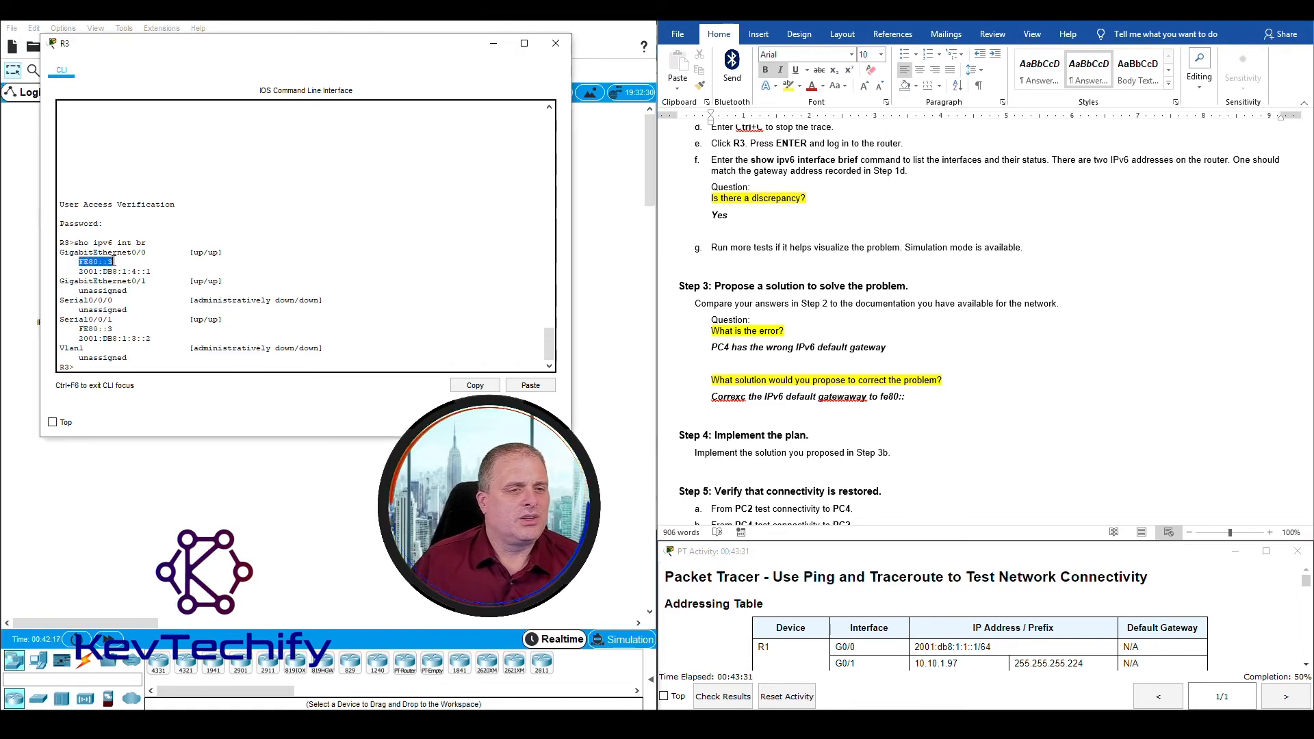
click(910, 398)
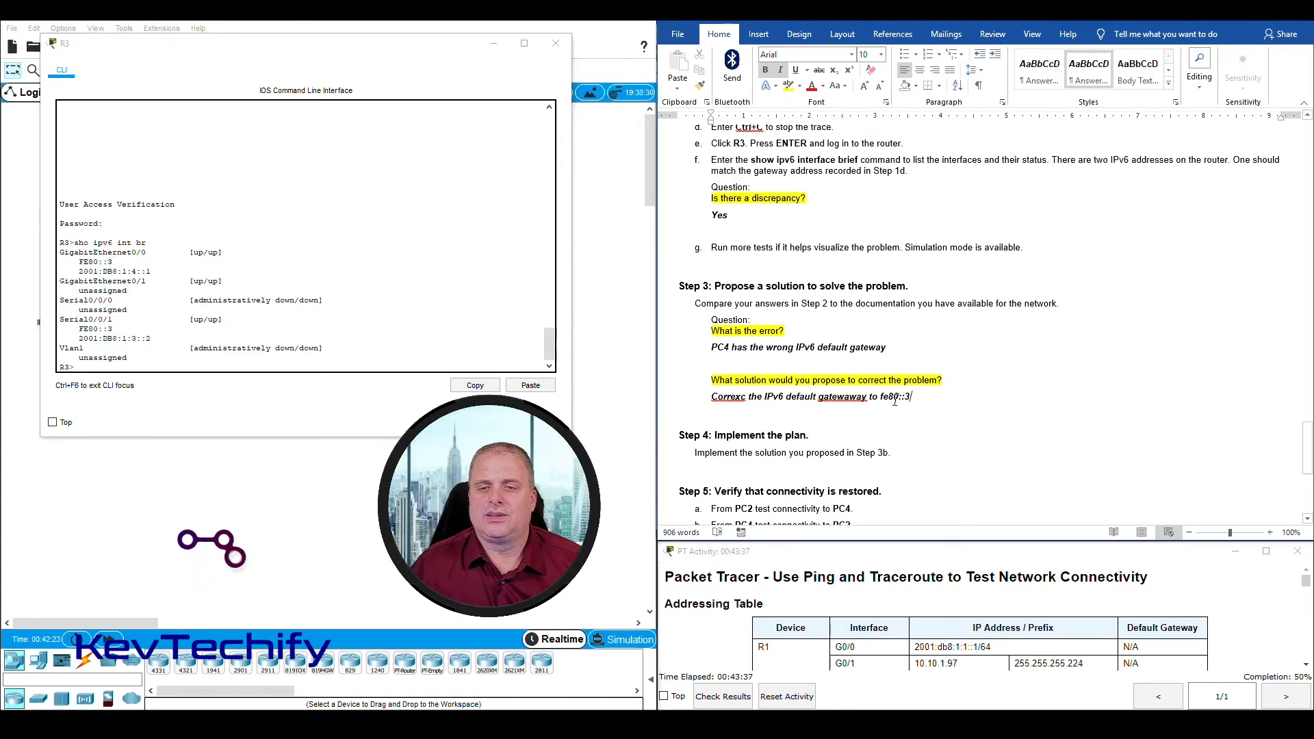
Step: Fix the spelling in the proposed-solution answer, changing "gatewaway" to "gateway" and "Correxc" to "Correct"
right_click(848, 399)
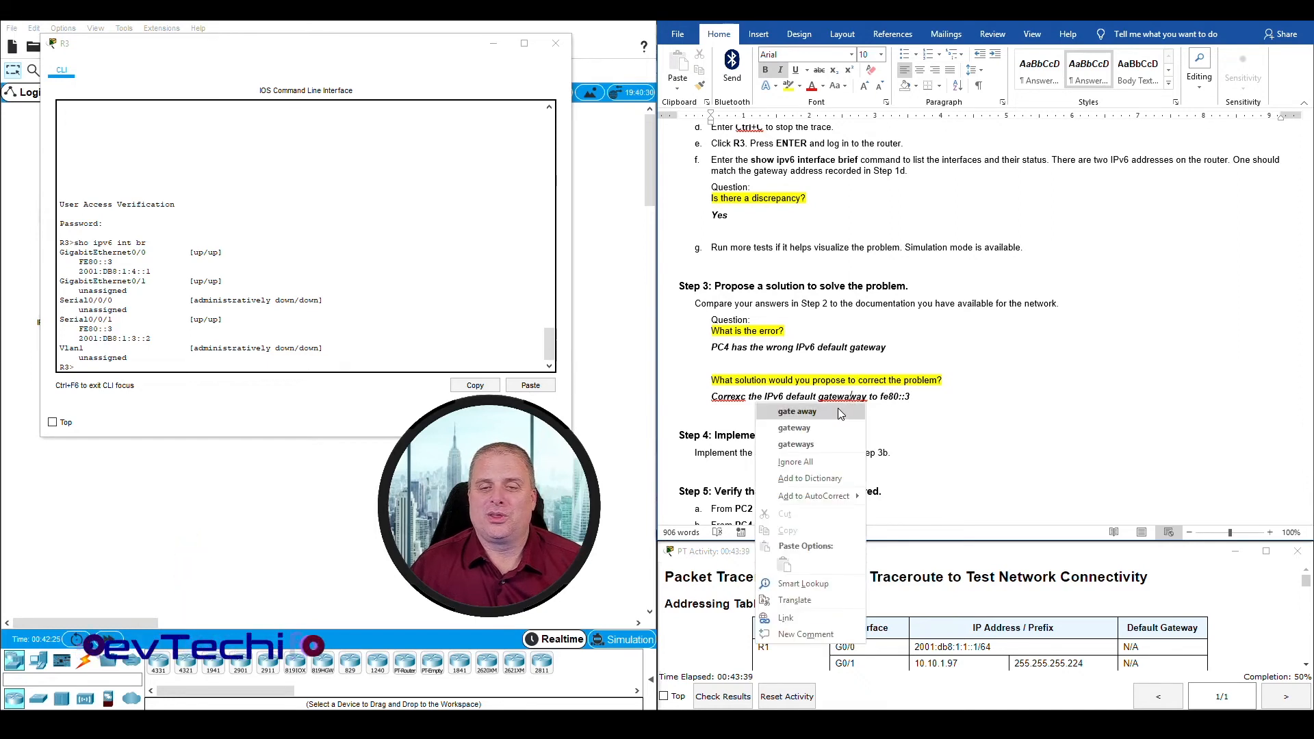
click(849, 406)
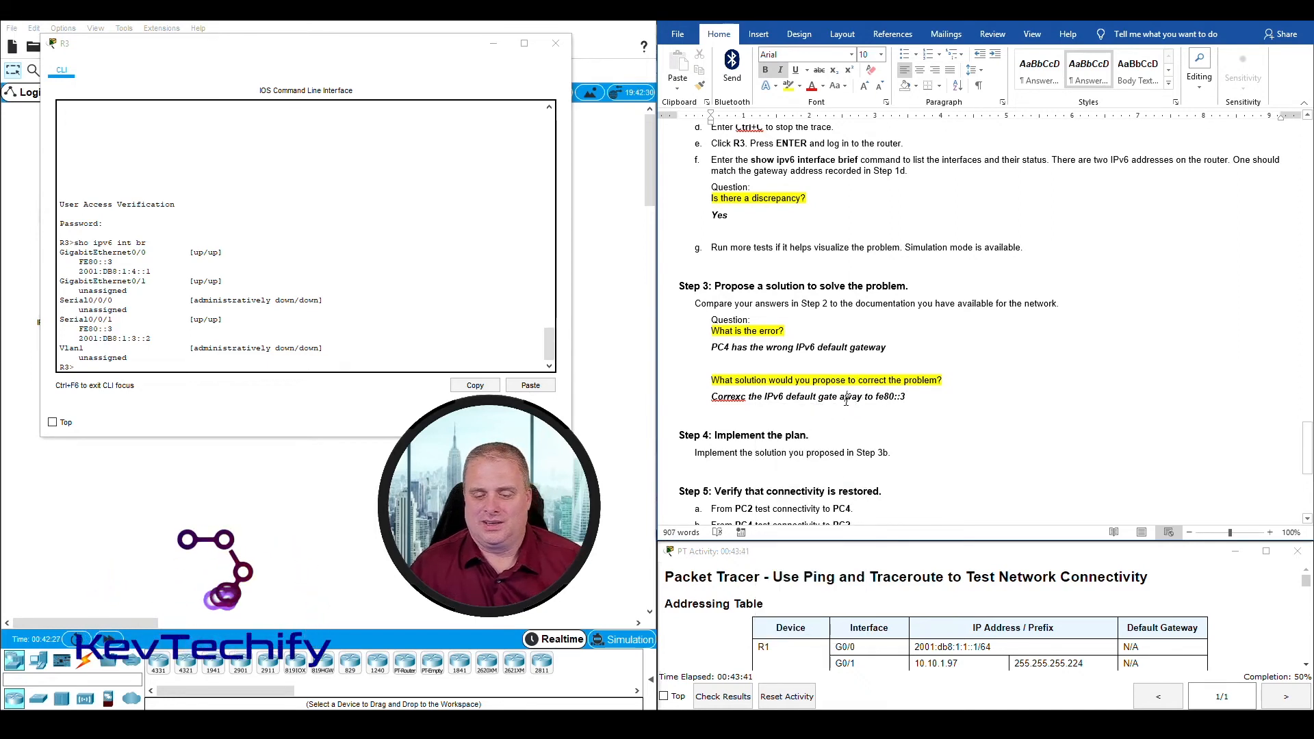
click(845, 398)
key(BackSpace)
key(BackSpace)
right_click(727, 400)
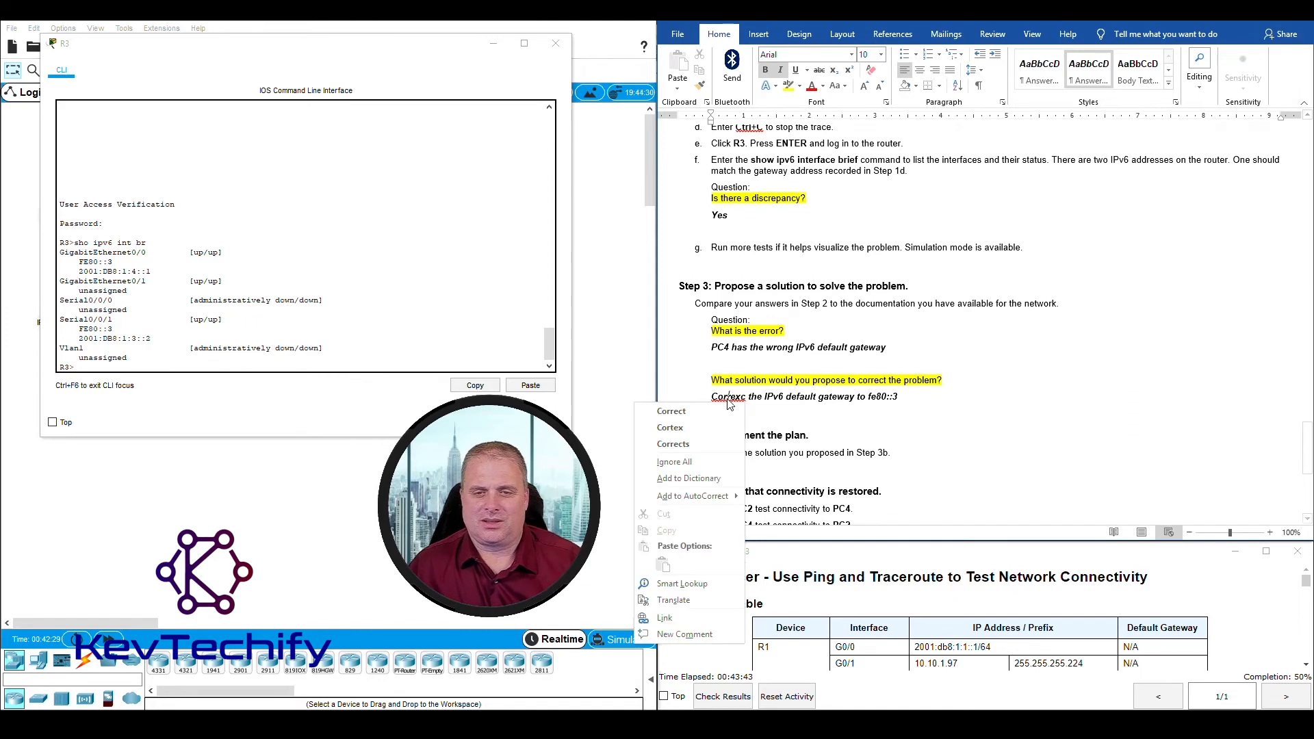
click(718, 411)
Step: Implement Step 4 by setting PC4's IPv6 gateway to FE80::3 in its IP Configuration, then close the PC4 window
scroll(964, 424, down, 1)
scroll(964, 425, down, 4)
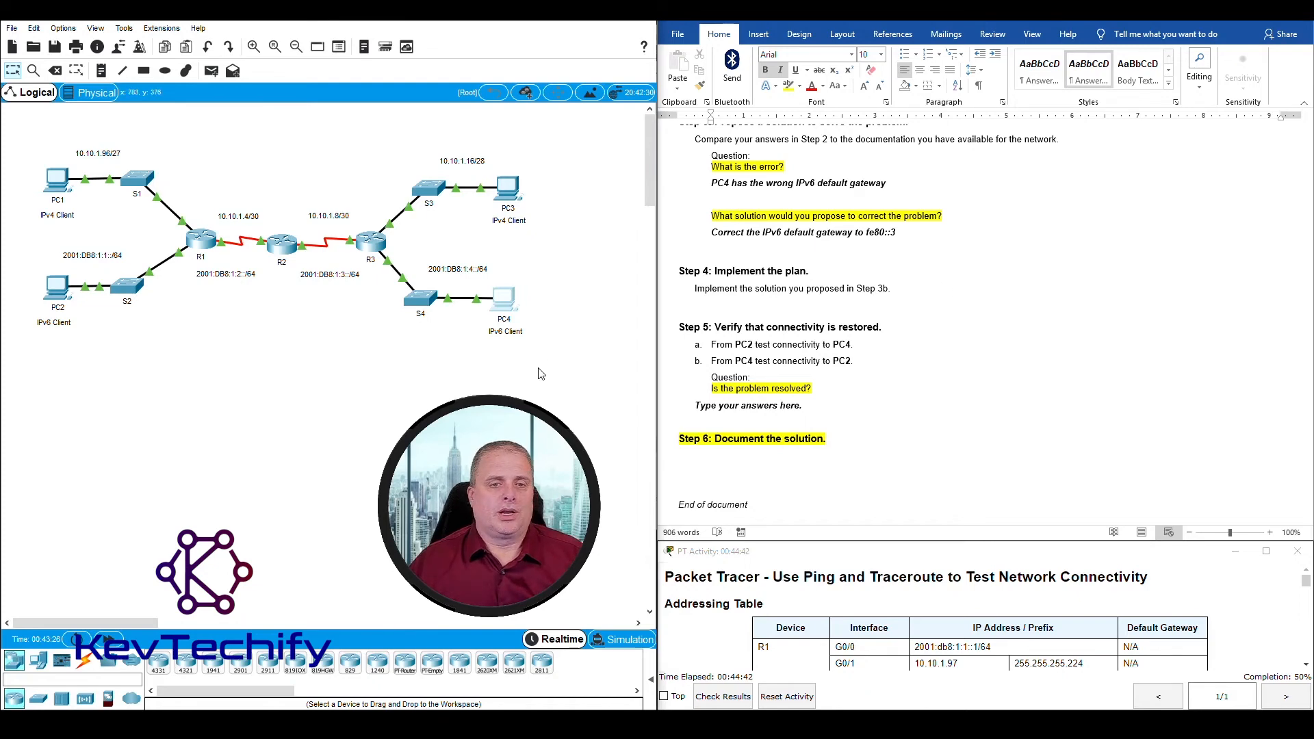
click(505, 303)
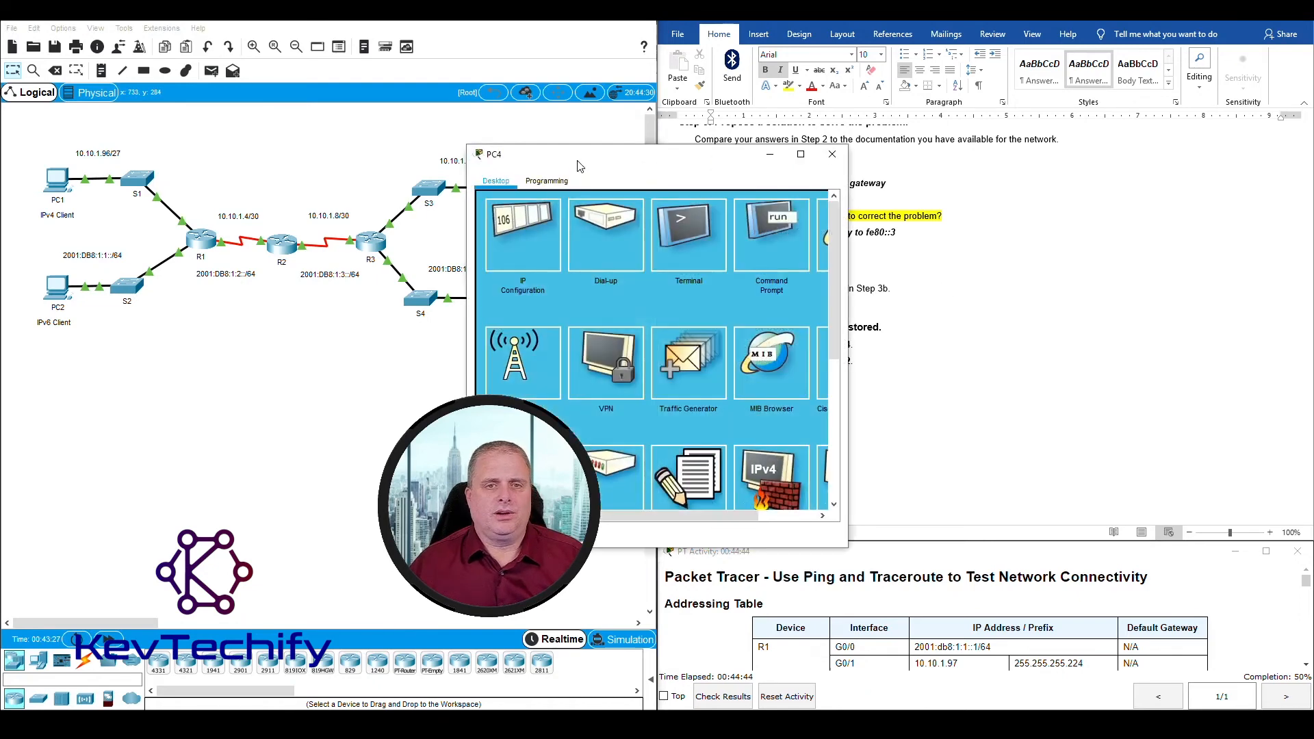
drag(582, 156, 176, 28)
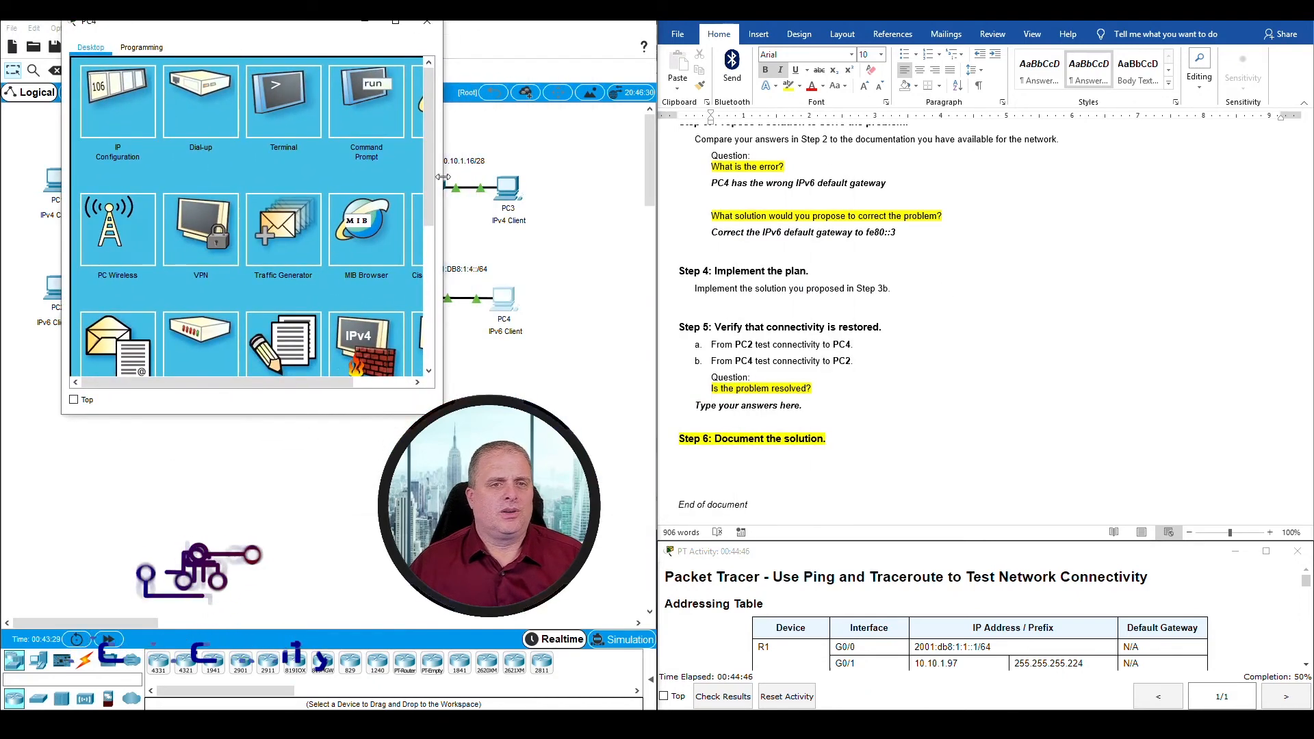
drag(442, 180, 529, 179)
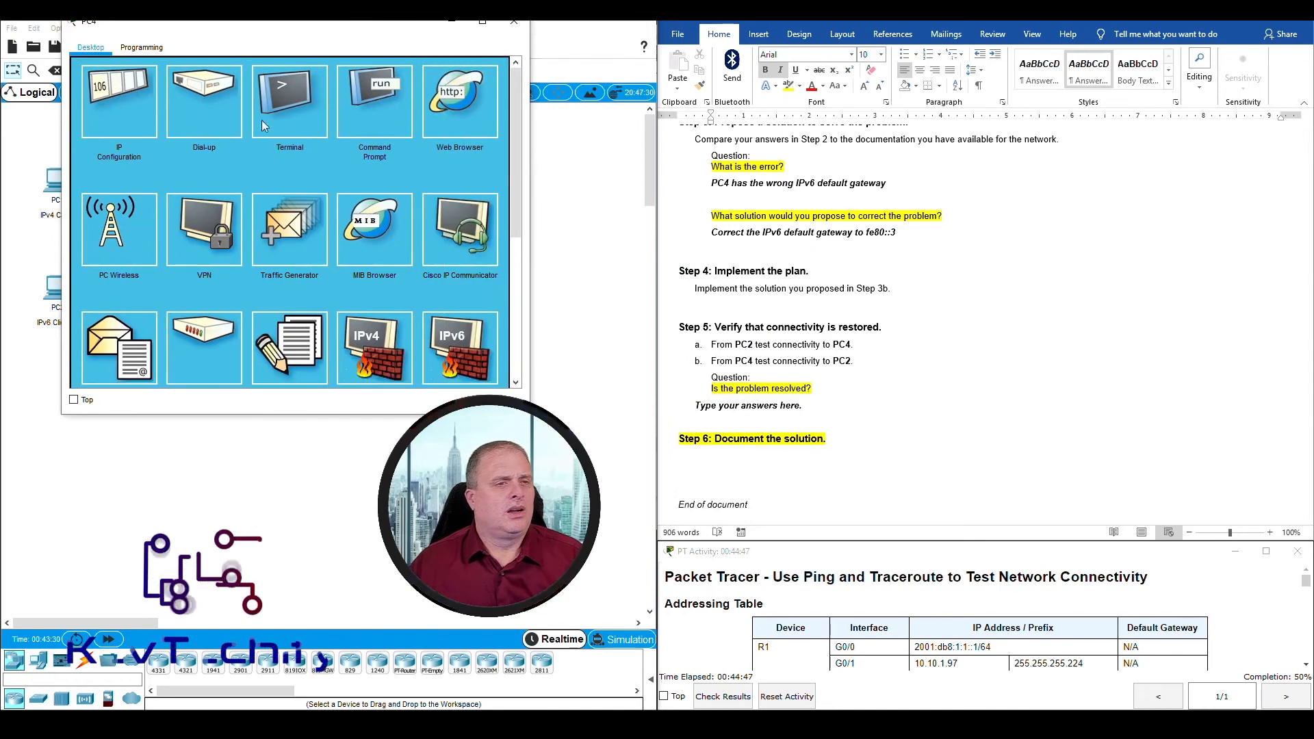
click(124, 93)
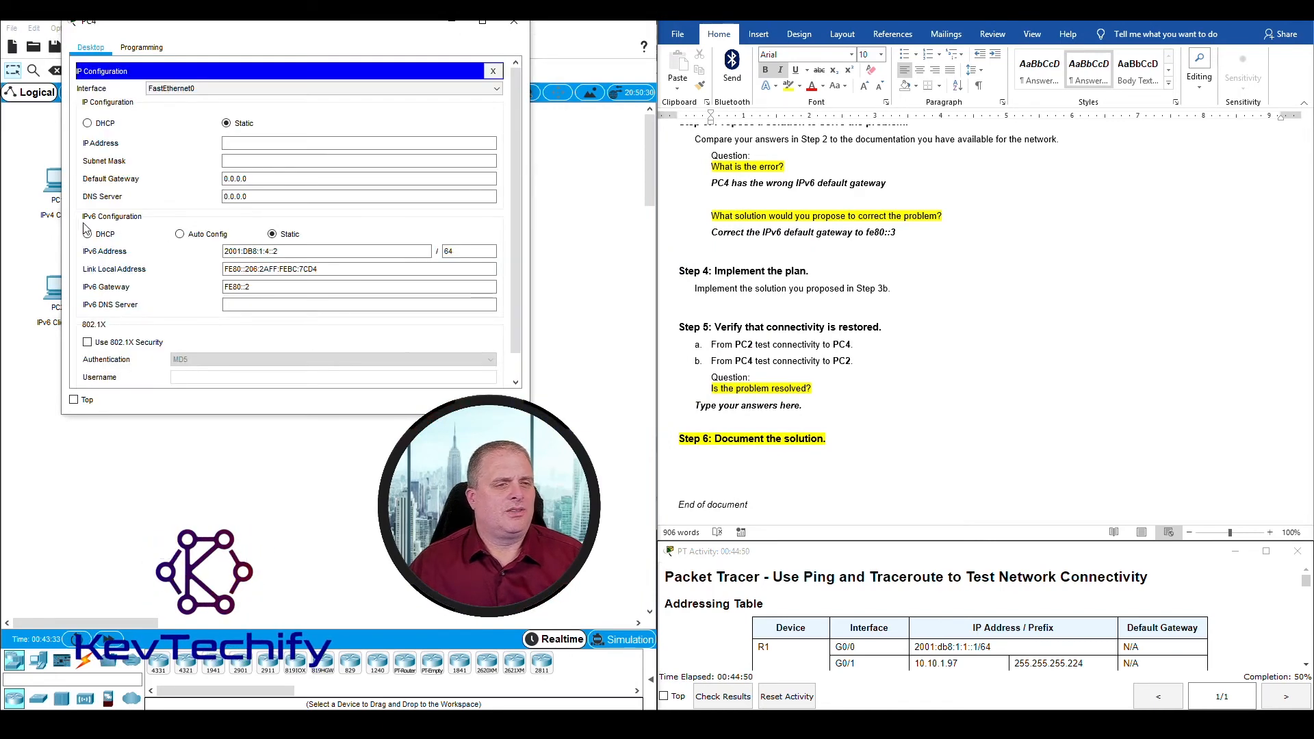
click(227, 252)
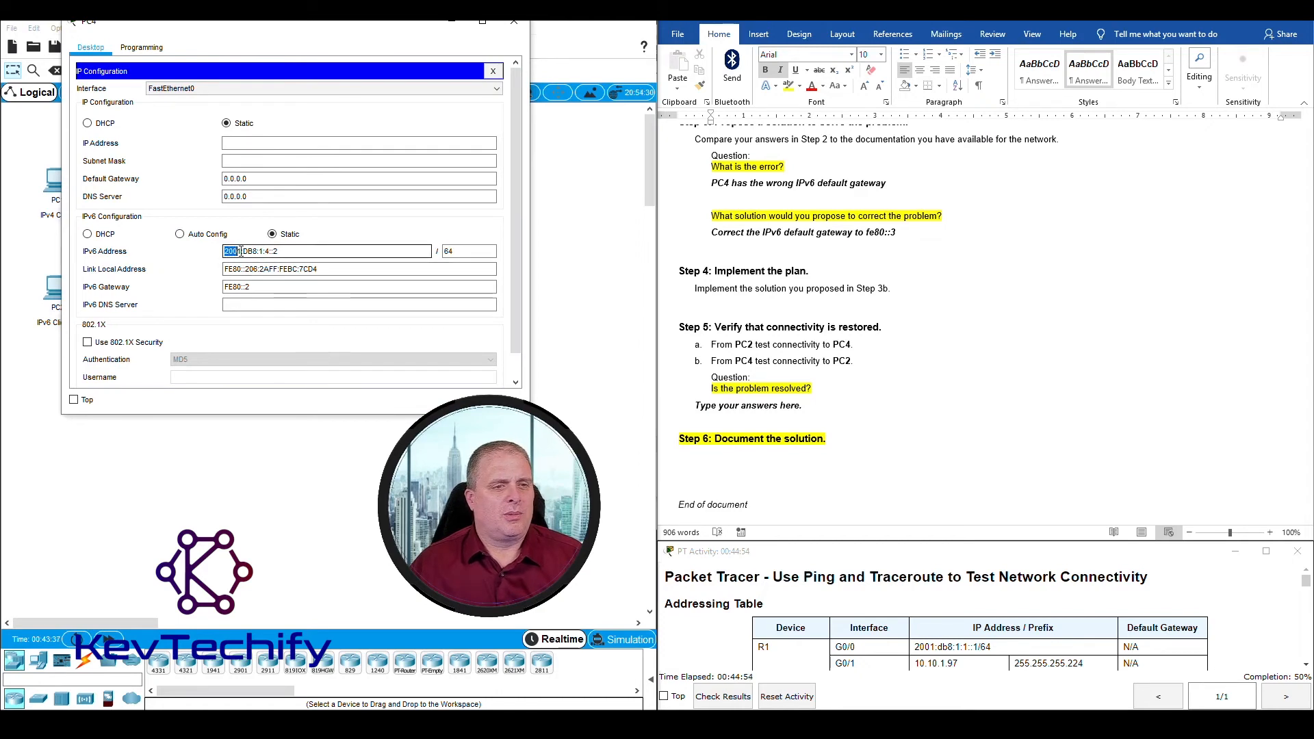
mouse_move(223, 269)
mouse_down()
mouse_move(314, 269)
mouse_move(232, 286)
mouse_up()
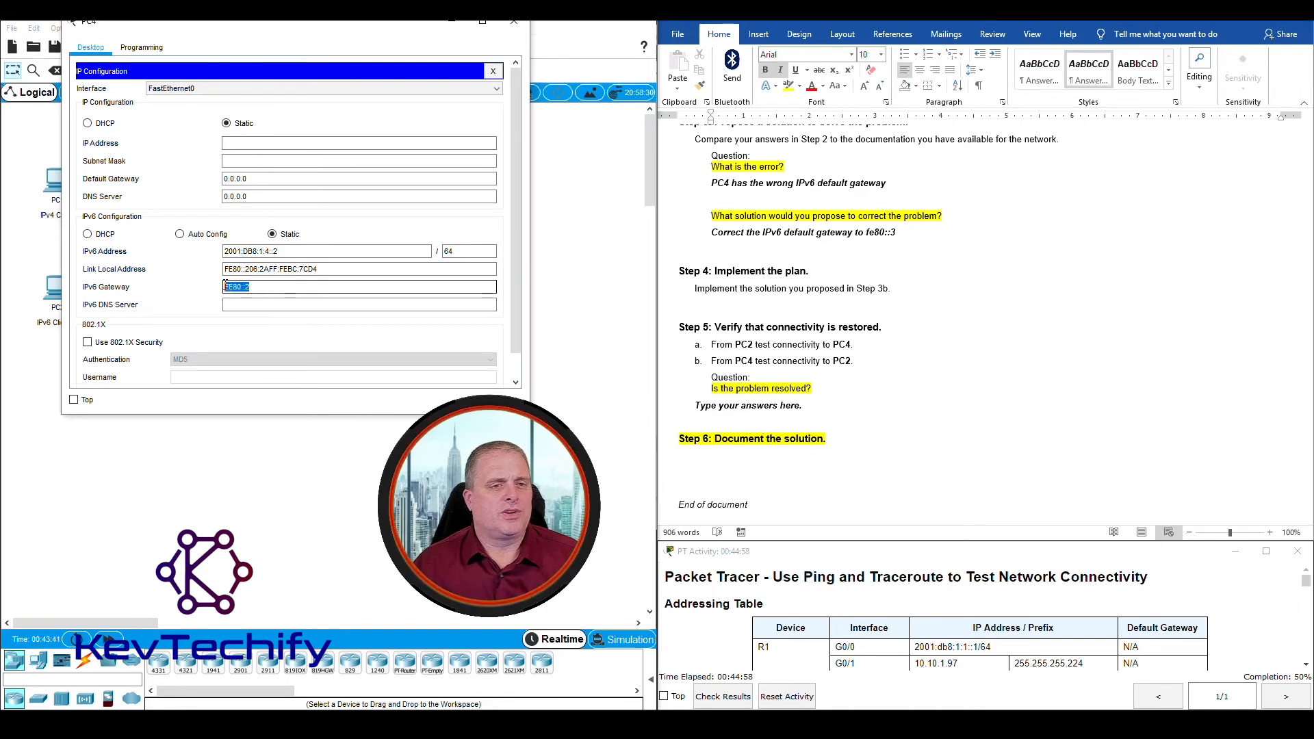
click(265, 286)
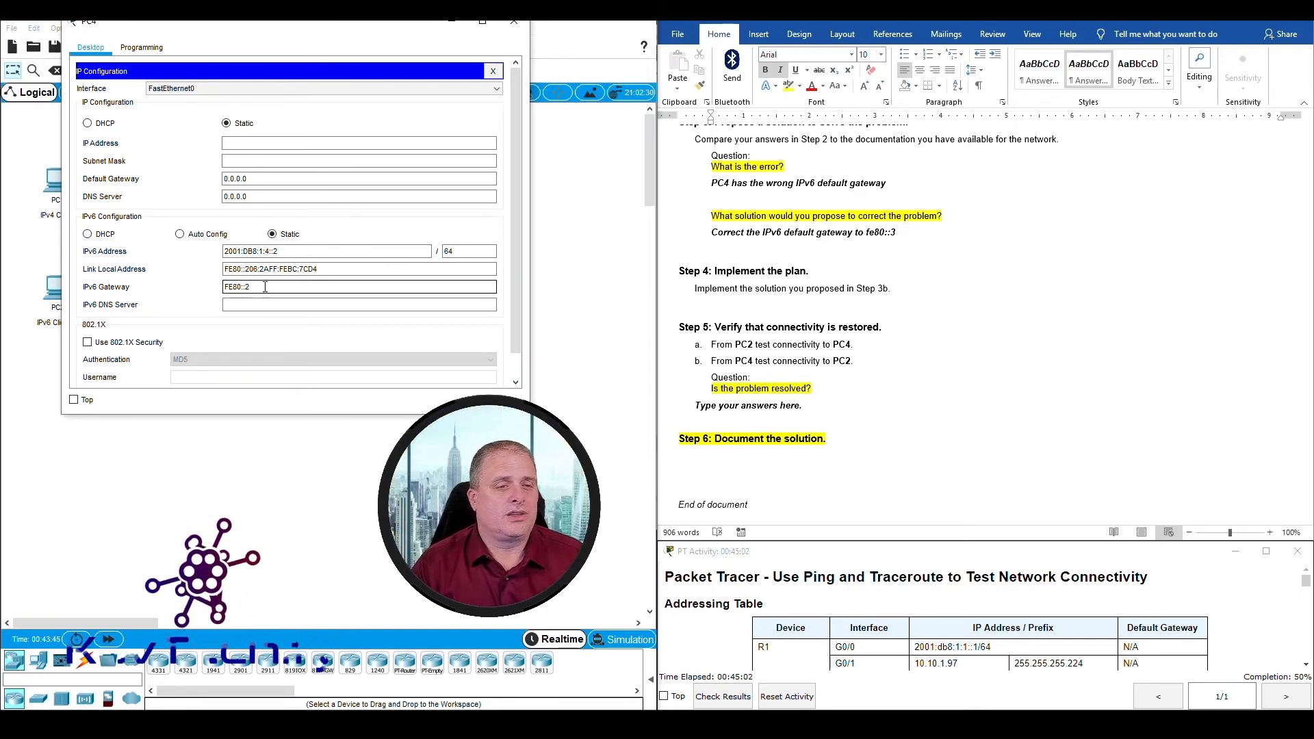
key(BackSpace)
text(3)
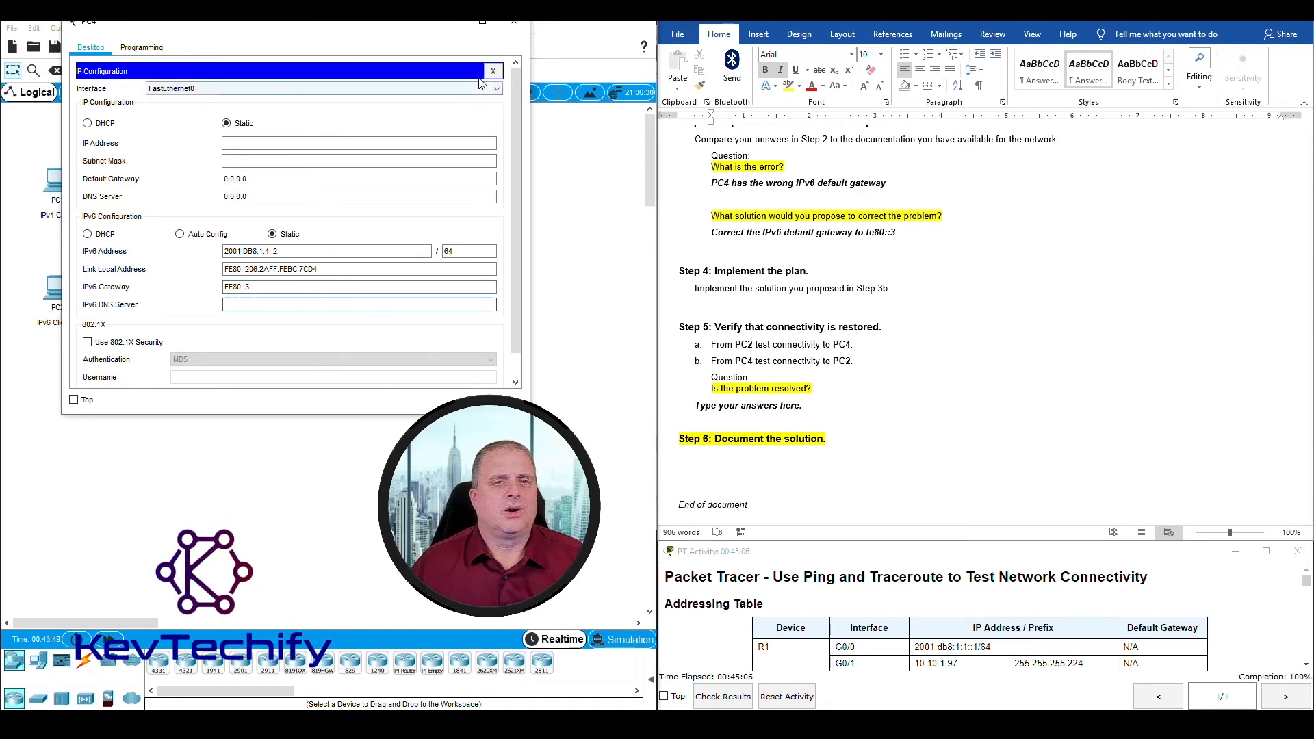
click(514, 21)
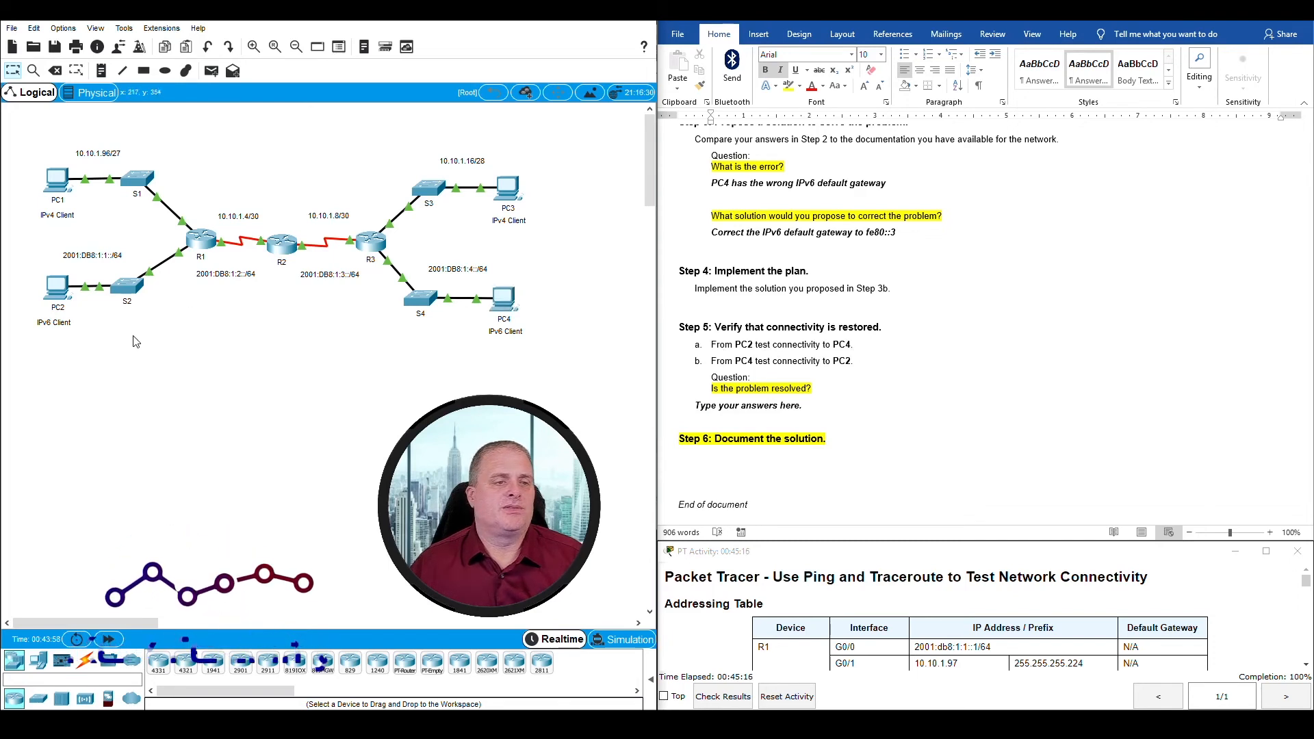
Step: Ping PC4 from PC2's Command Prompt, using the address 2001:db8:1:4::2 from the Addressing Table
click(57, 291)
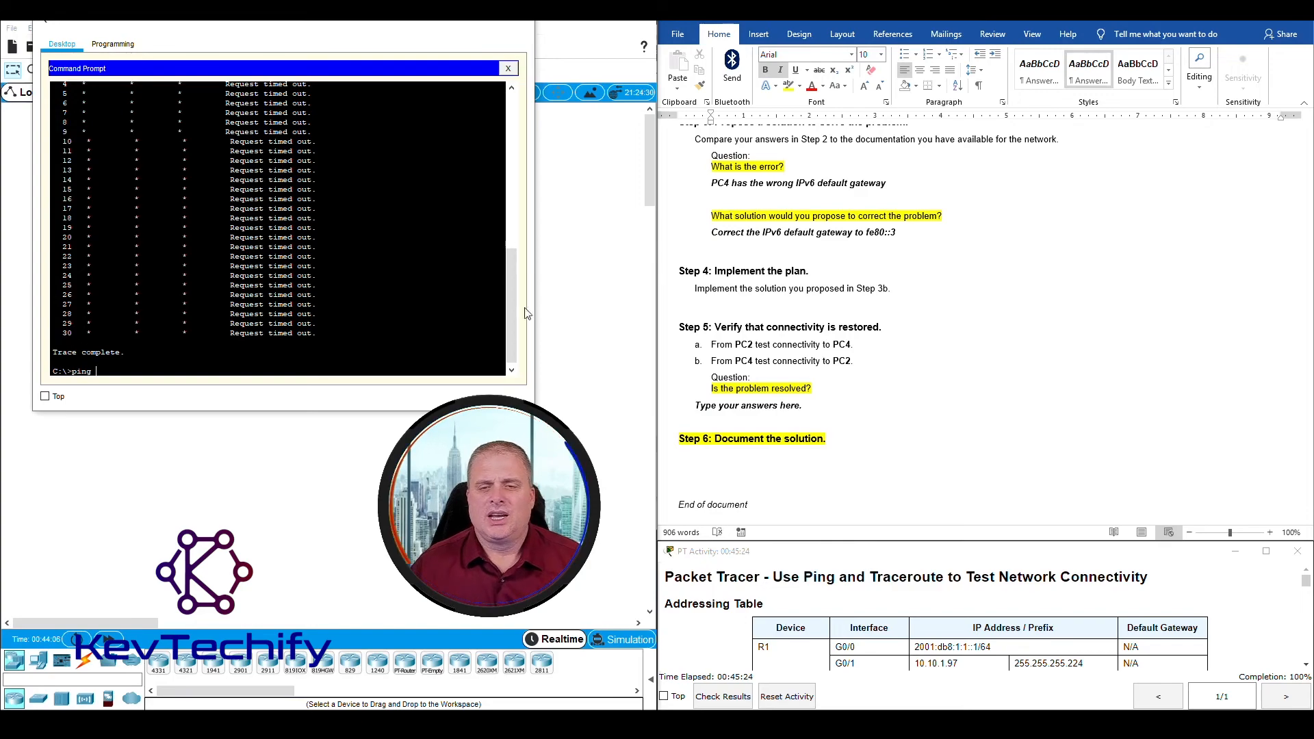
scroll(1022, 436, up, 20)
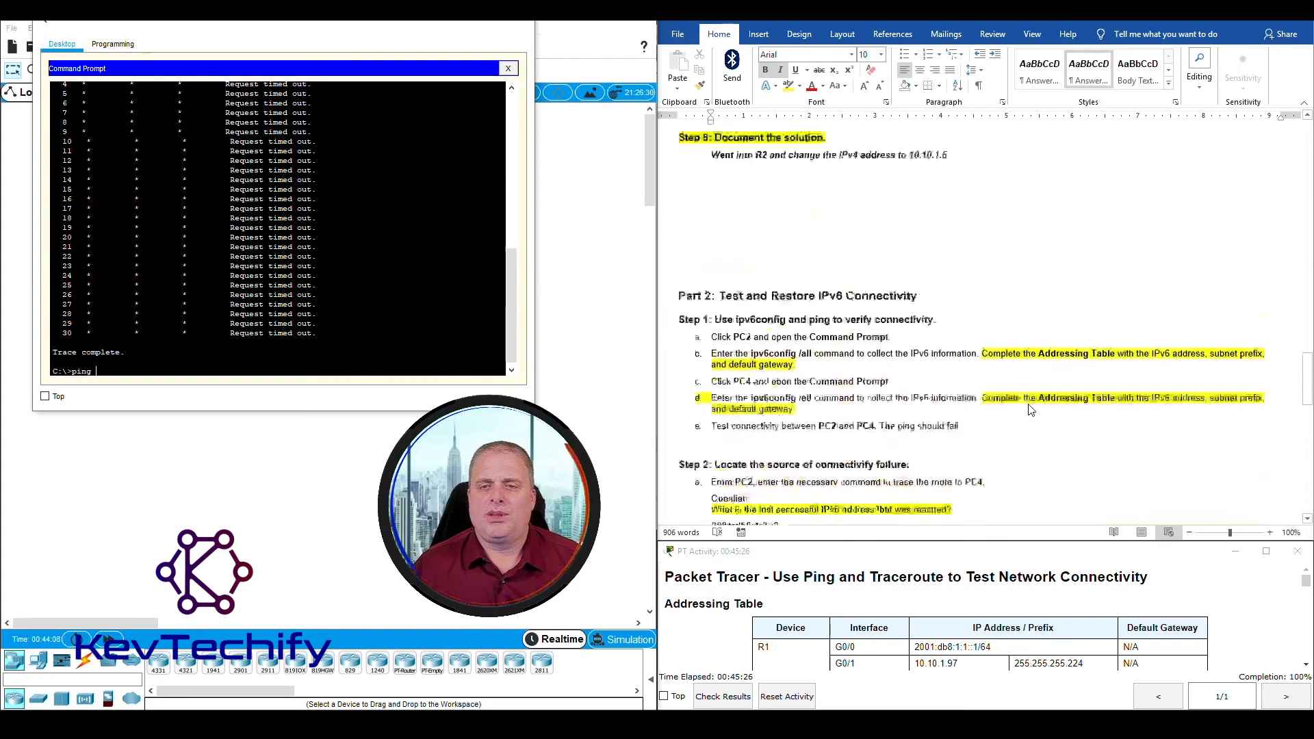
scroll(1031, 409, down, 1)
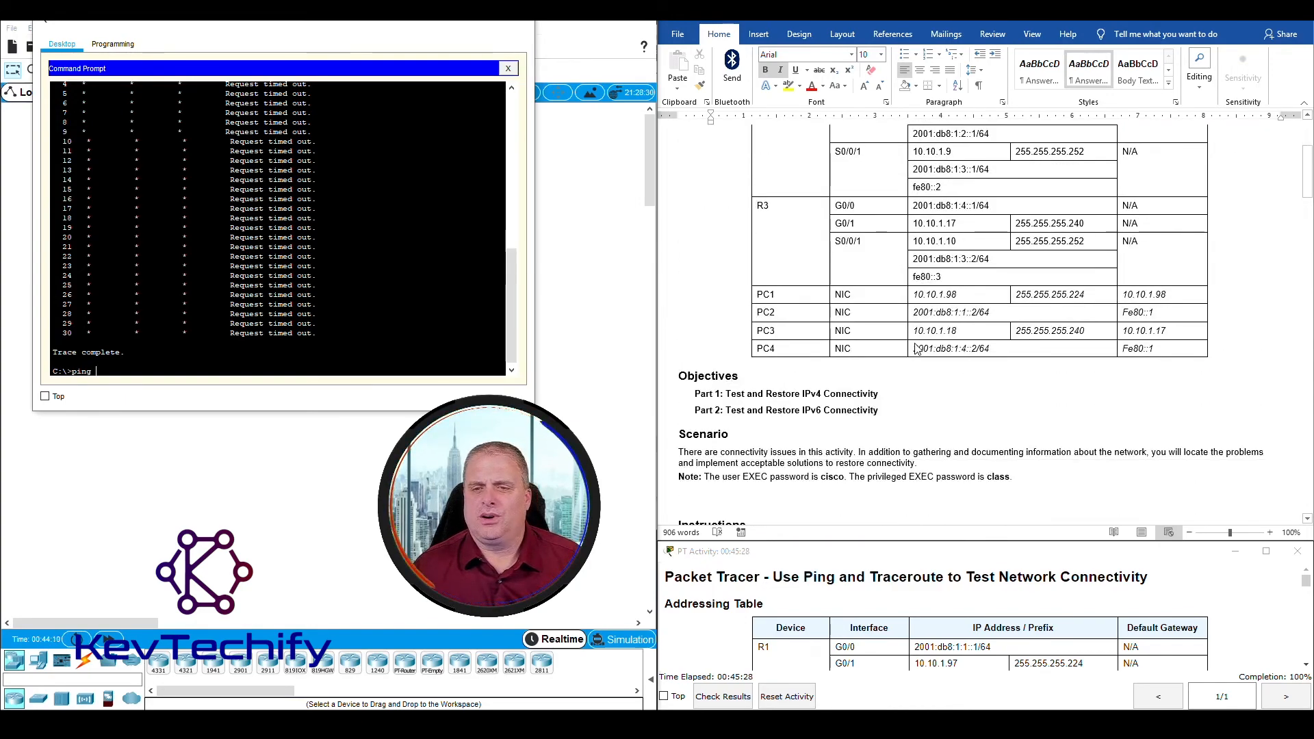
double_click(945, 350)
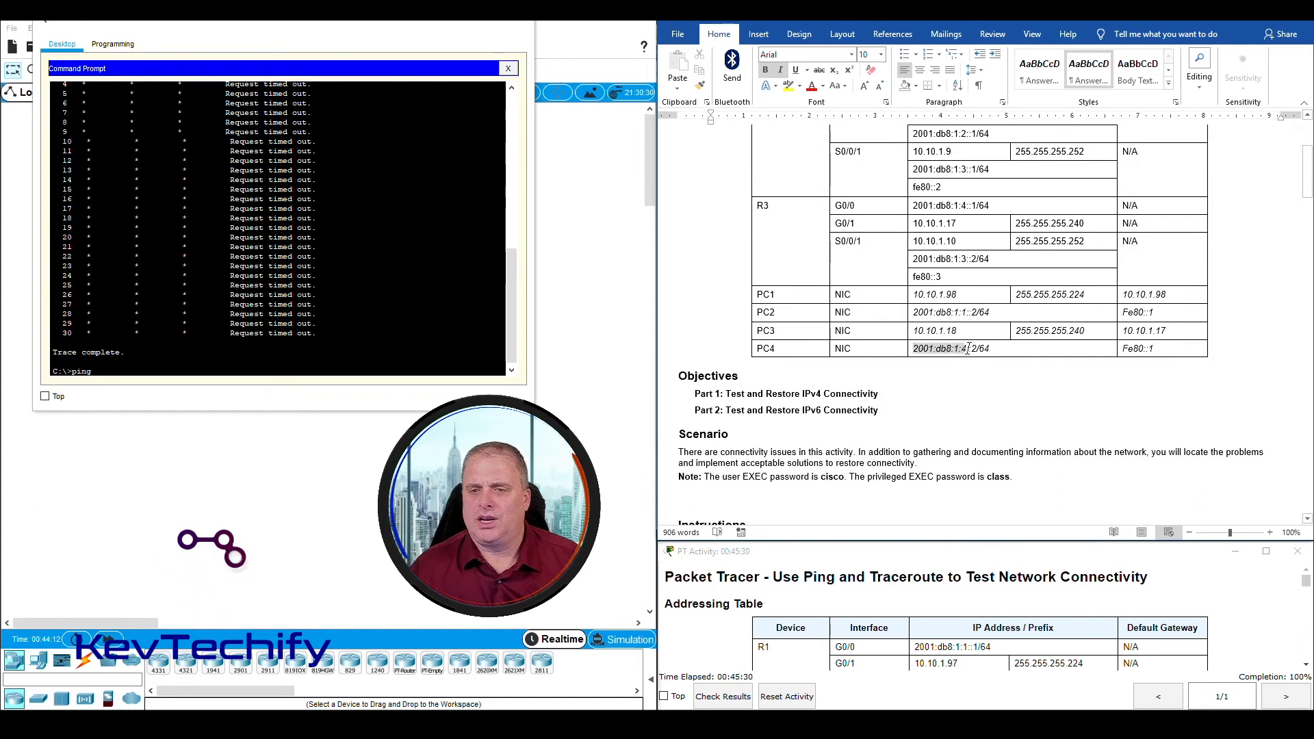
click(234, 372)
text(2001:db8:1:4::)
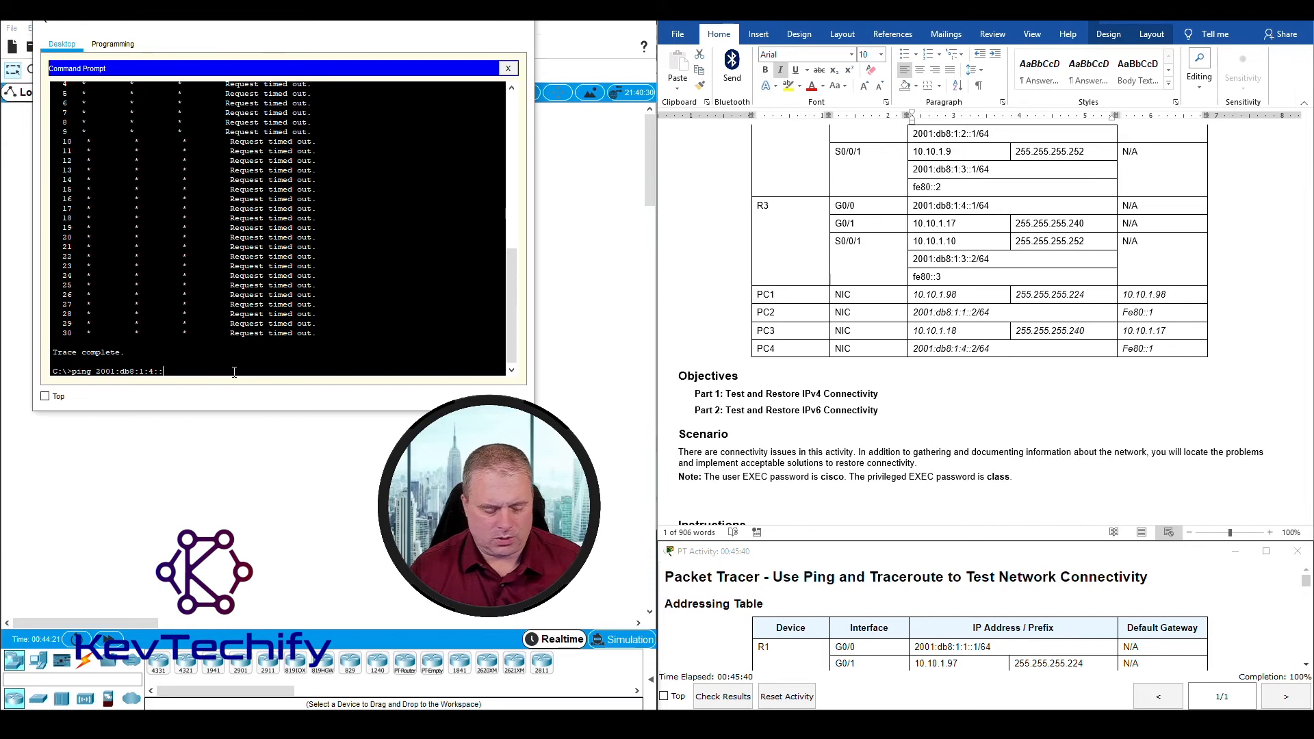
text(2)
key(Return)
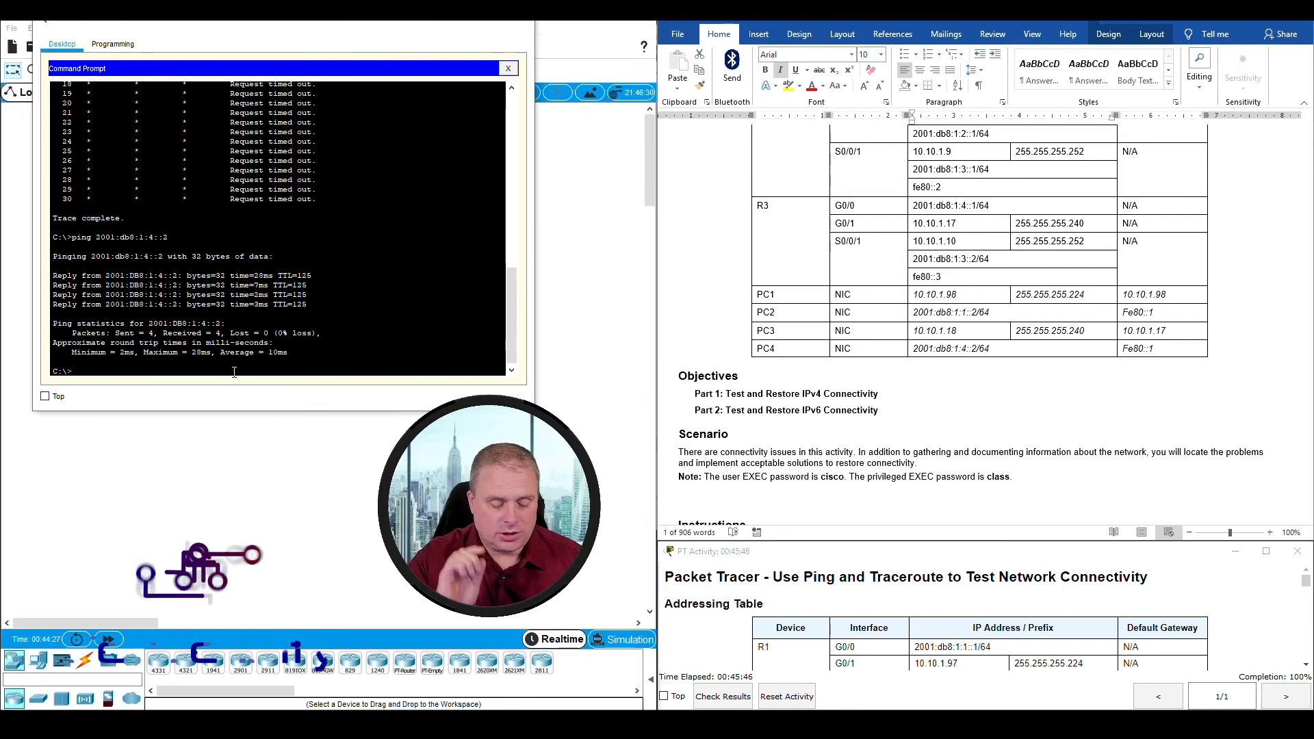
Step: Trace the route from PC2 to PC4 with tracert 2001:db8:1:4::2 and examine the address of each hop
text(tracert)
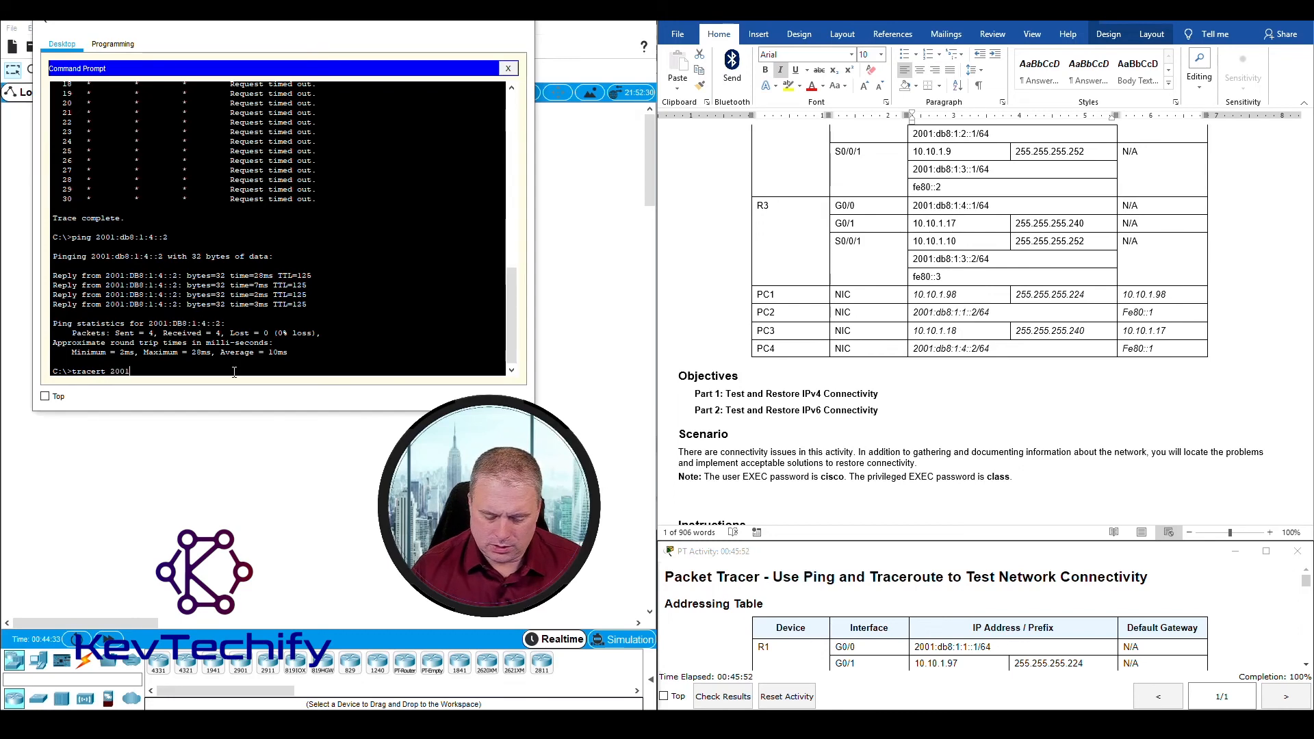
text(2001:db8)
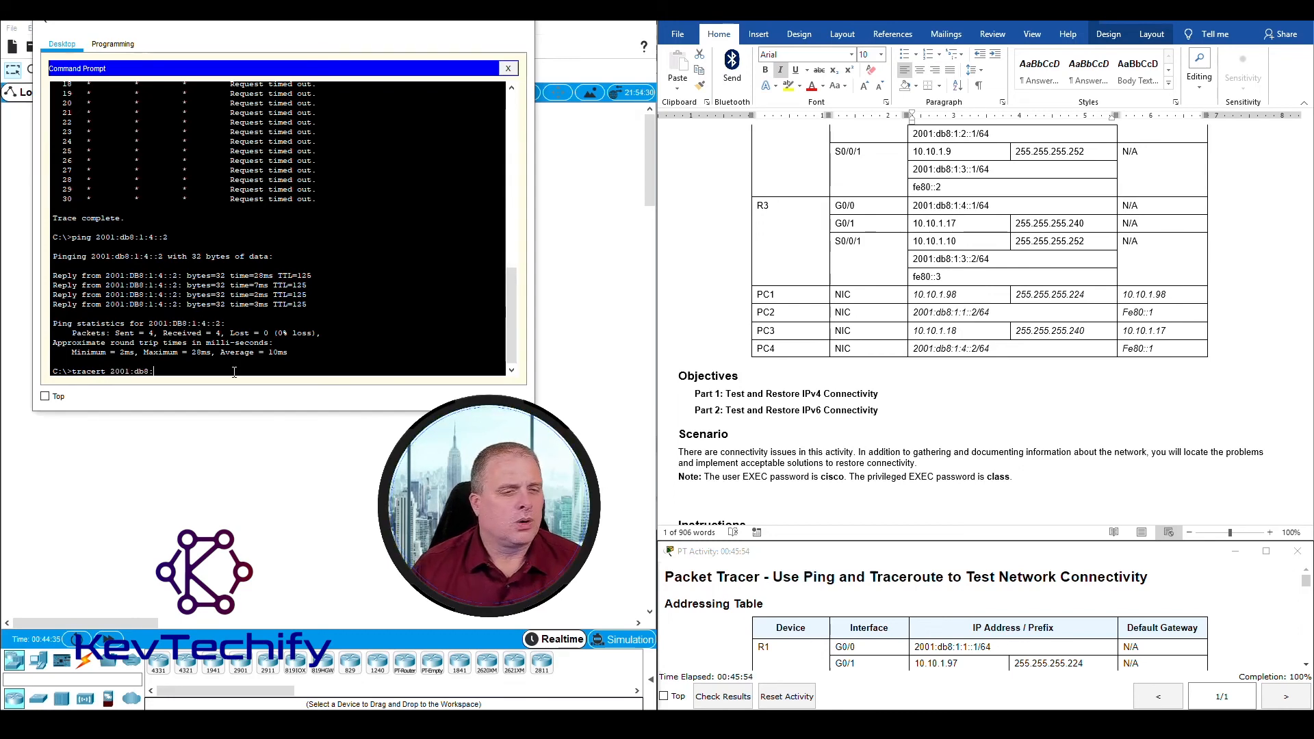
text(:1:4::)
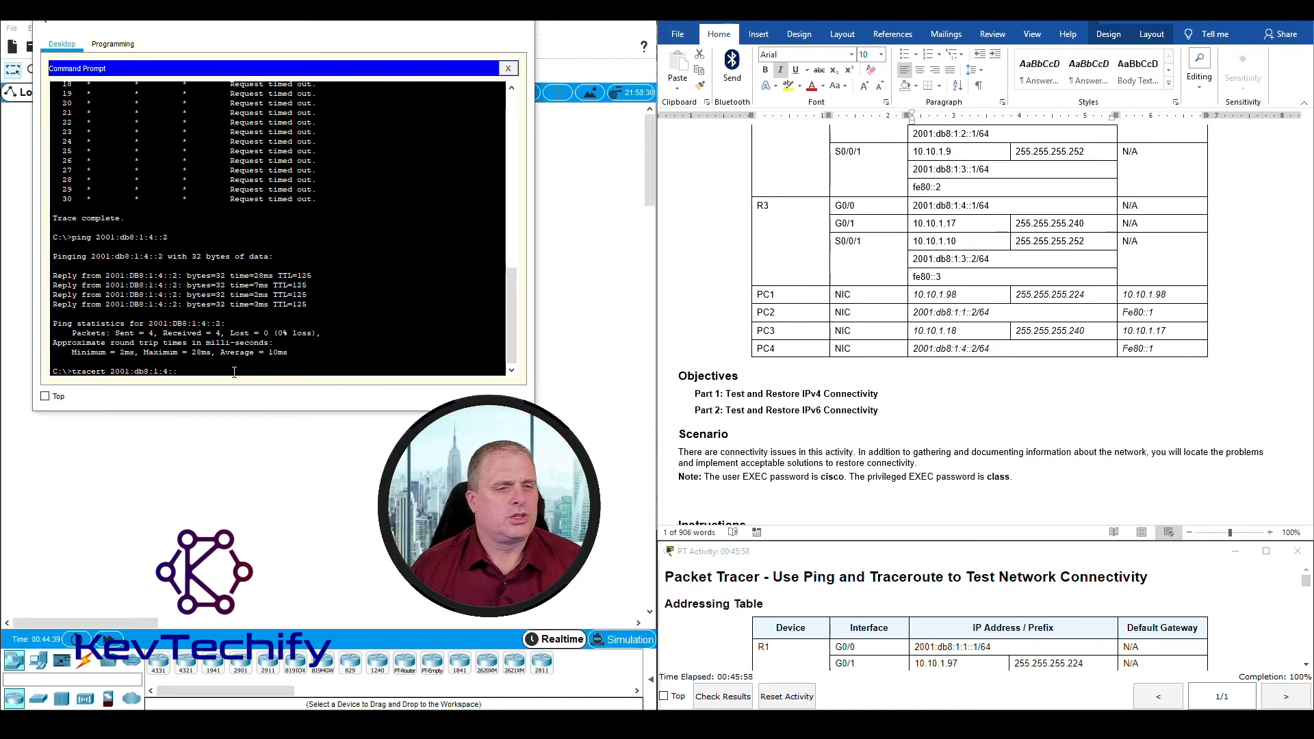
text(2)
key(Return)
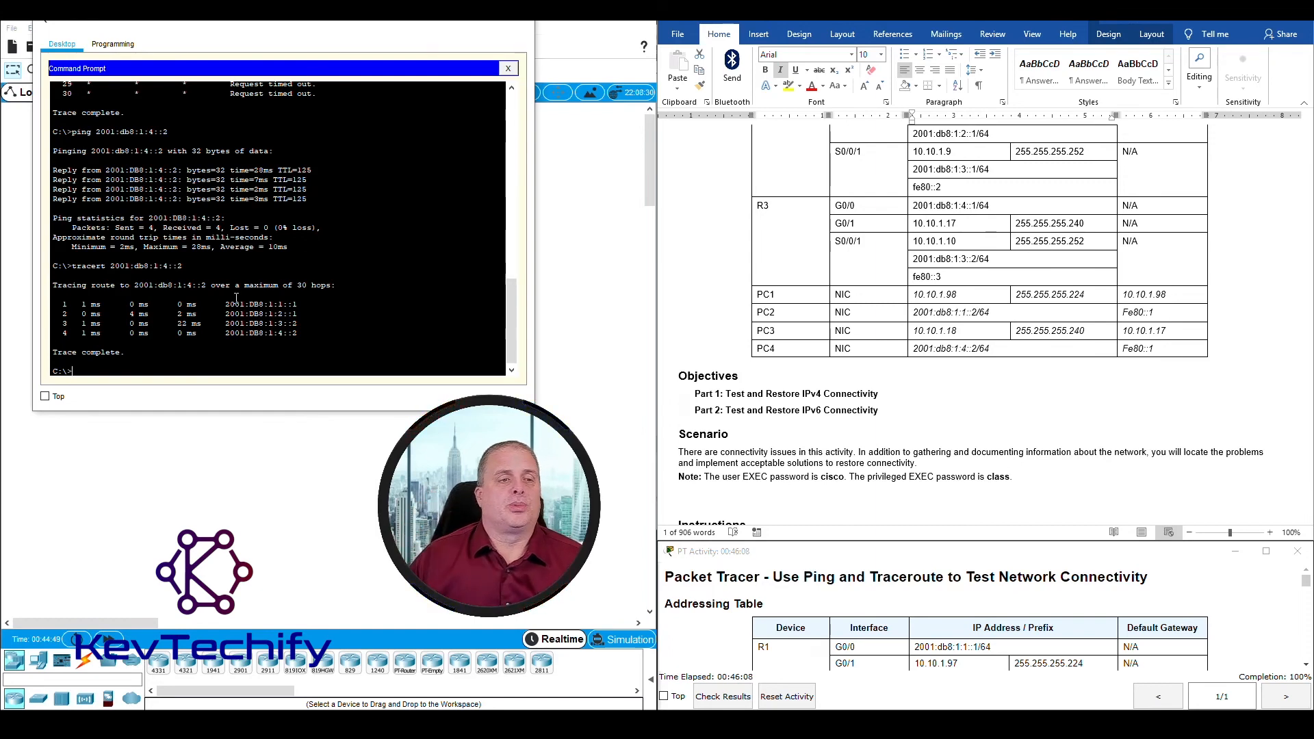
drag(65, 304, 289, 305)
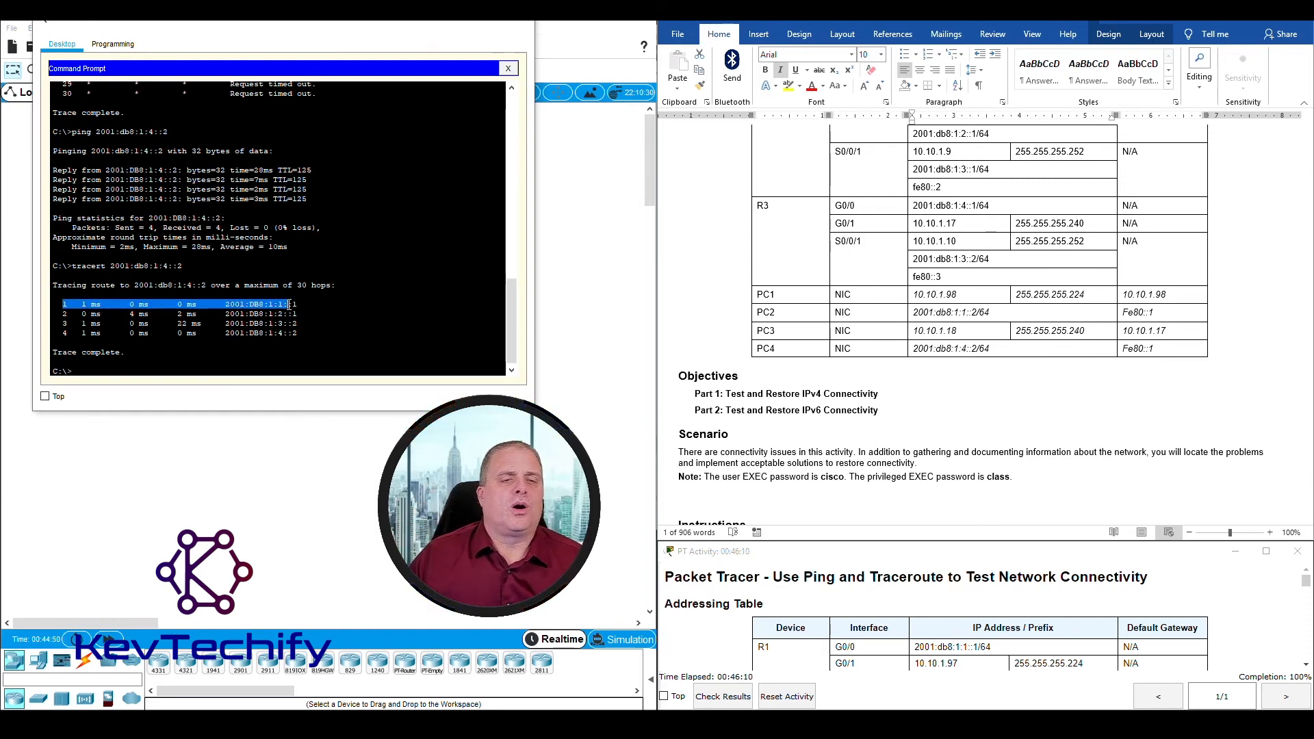
click(225, 303)
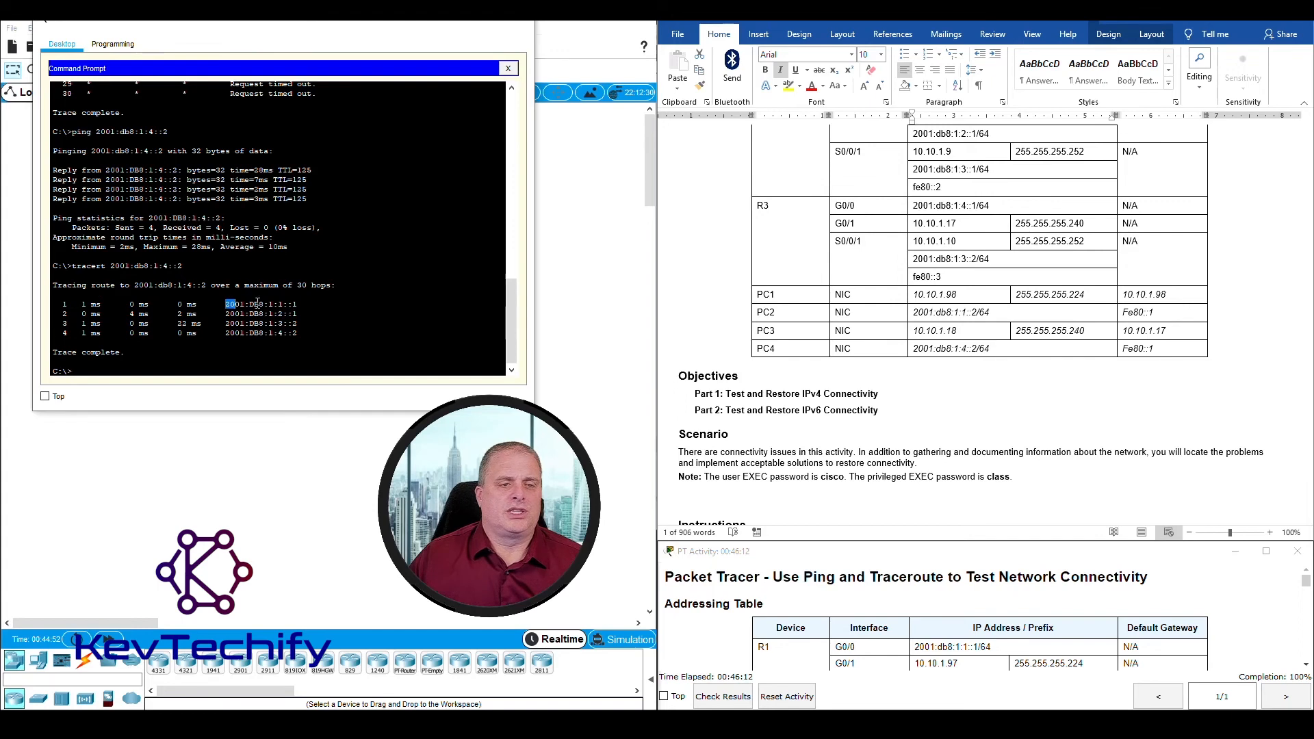
drag(226, 316, 302, 331)
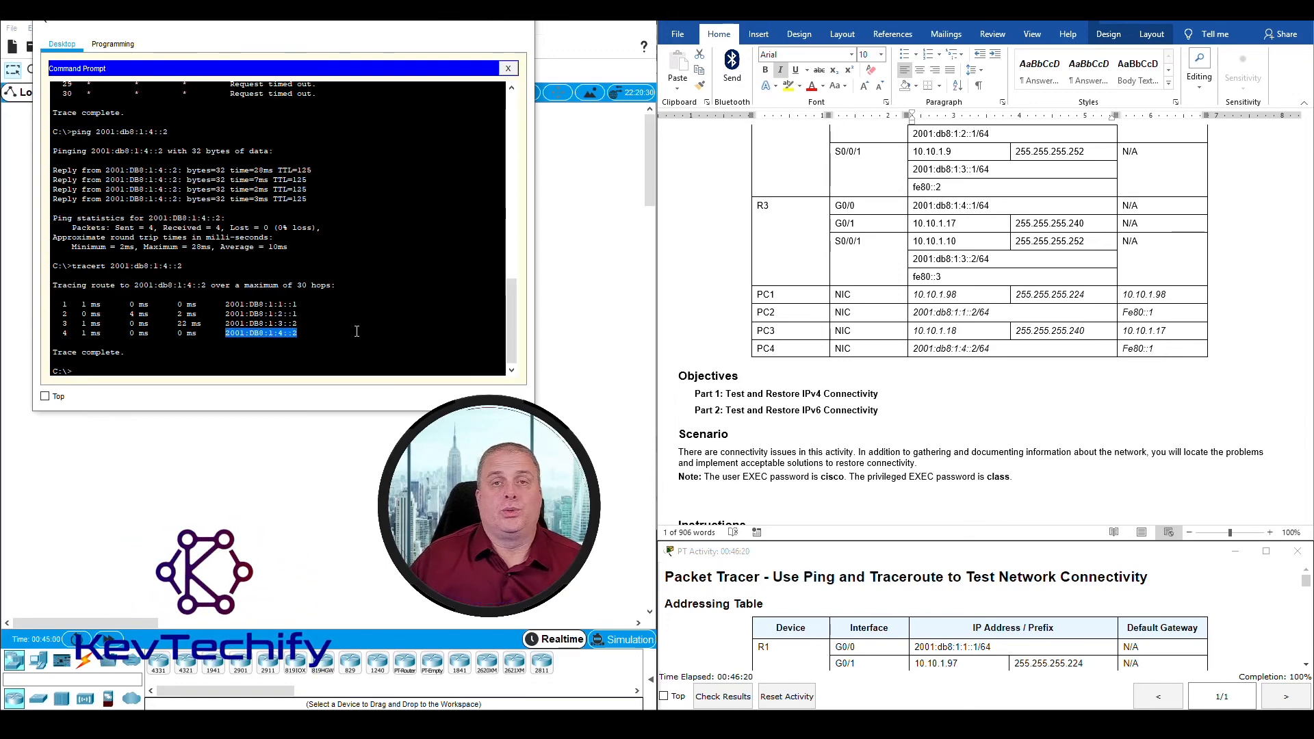
click(355, 352)
Step: Close the PC2 window, open PC4's Command Prompt, and widen and reposition its window for the Step 5 connectivity test
scroll(784, 422, down, 20)
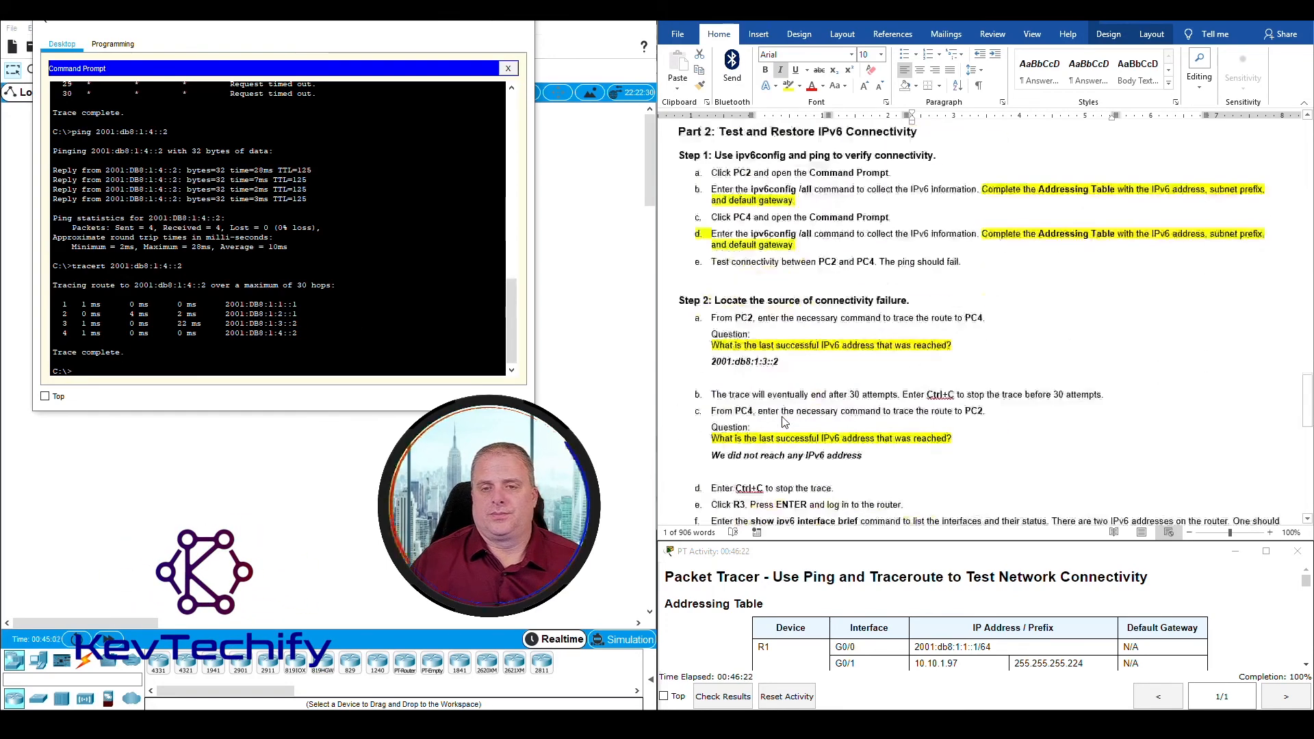
scroll(784, 422, down, 10)
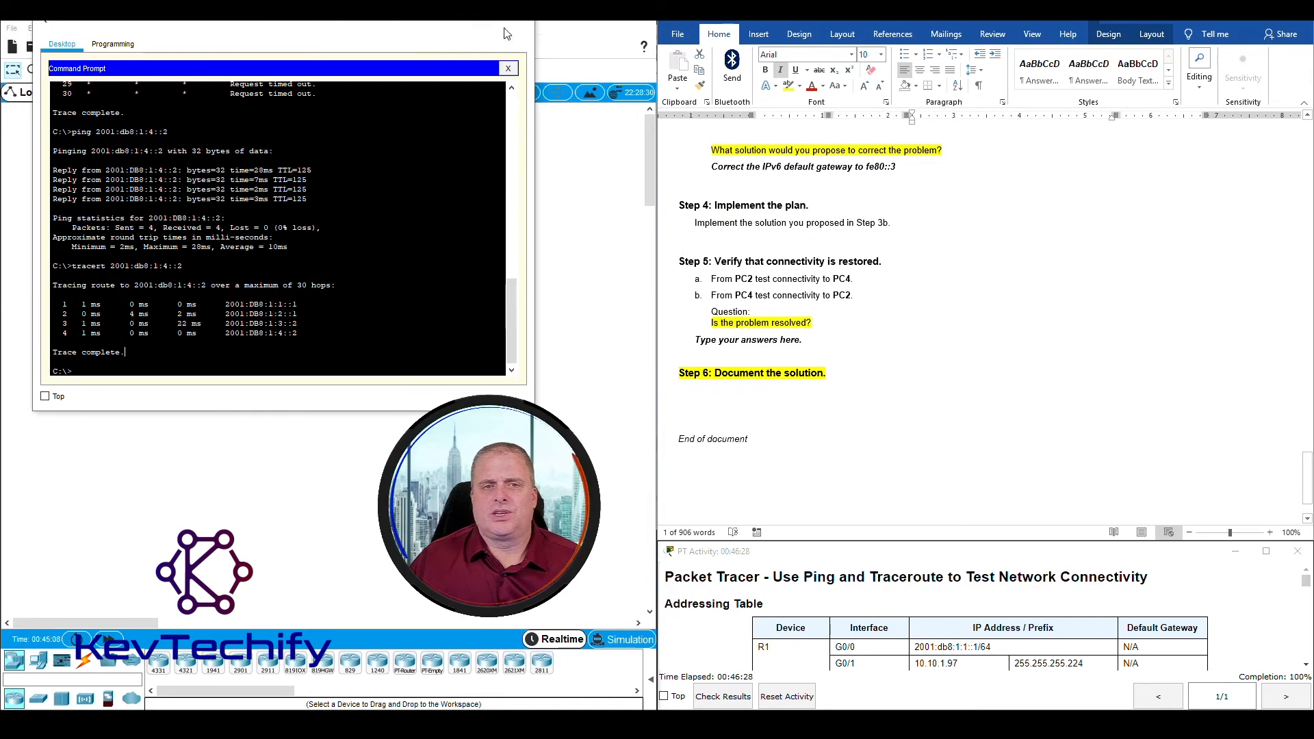
click(522, 26)
click(505, 306)
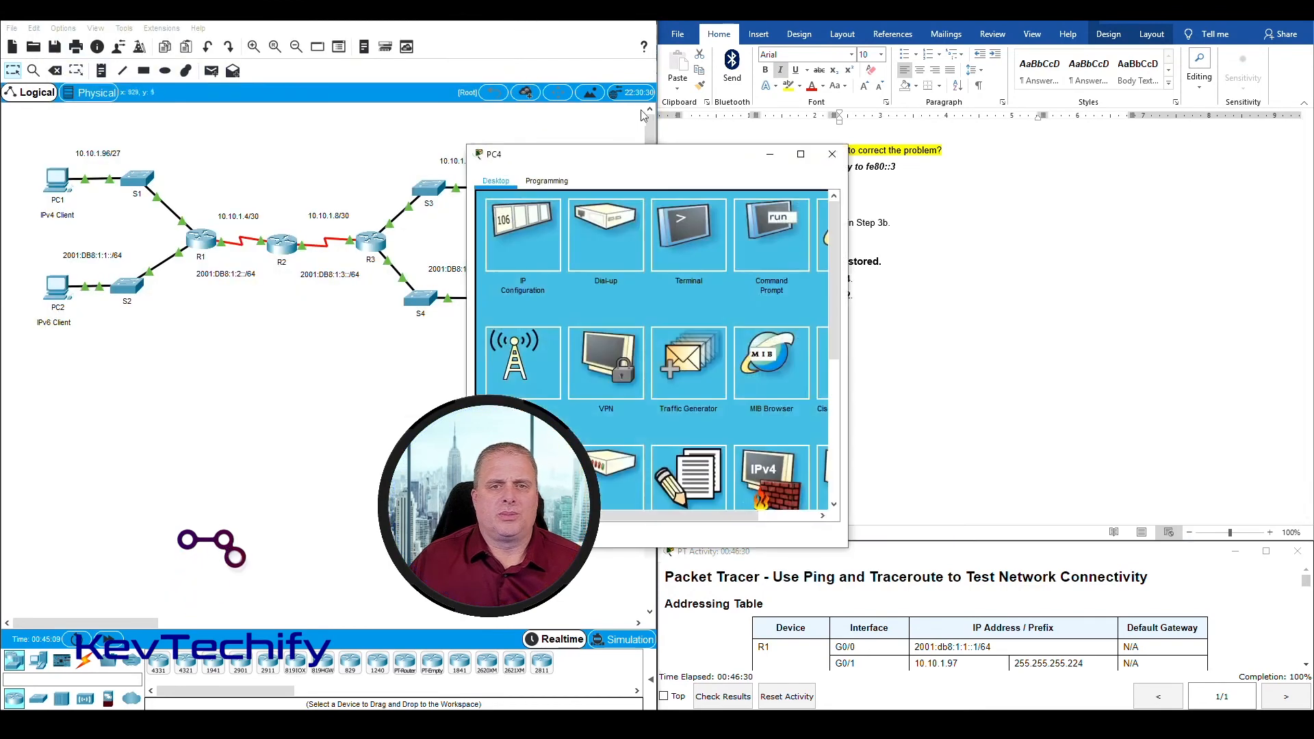
drag(665, 155, 290, 25)
click(392, 88)
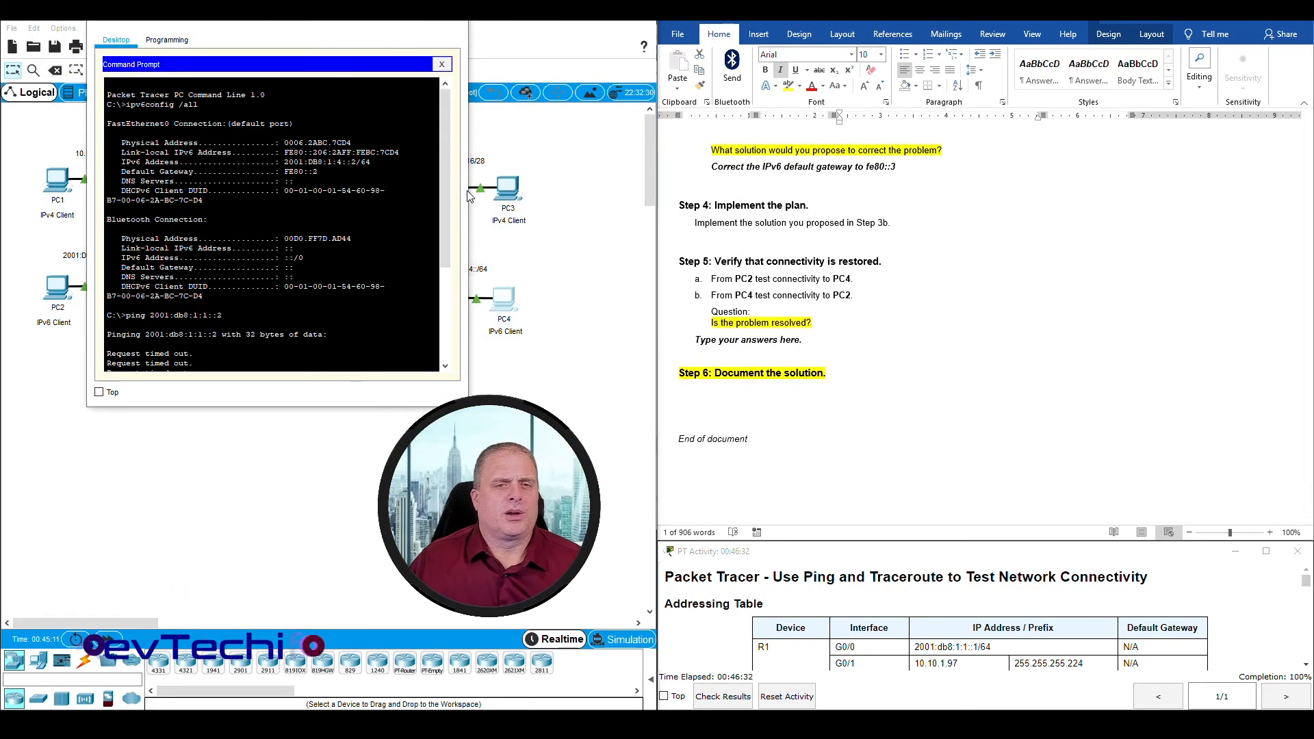
drag(470, 191, 611, 187)
drag(500, 19, 452, 26)
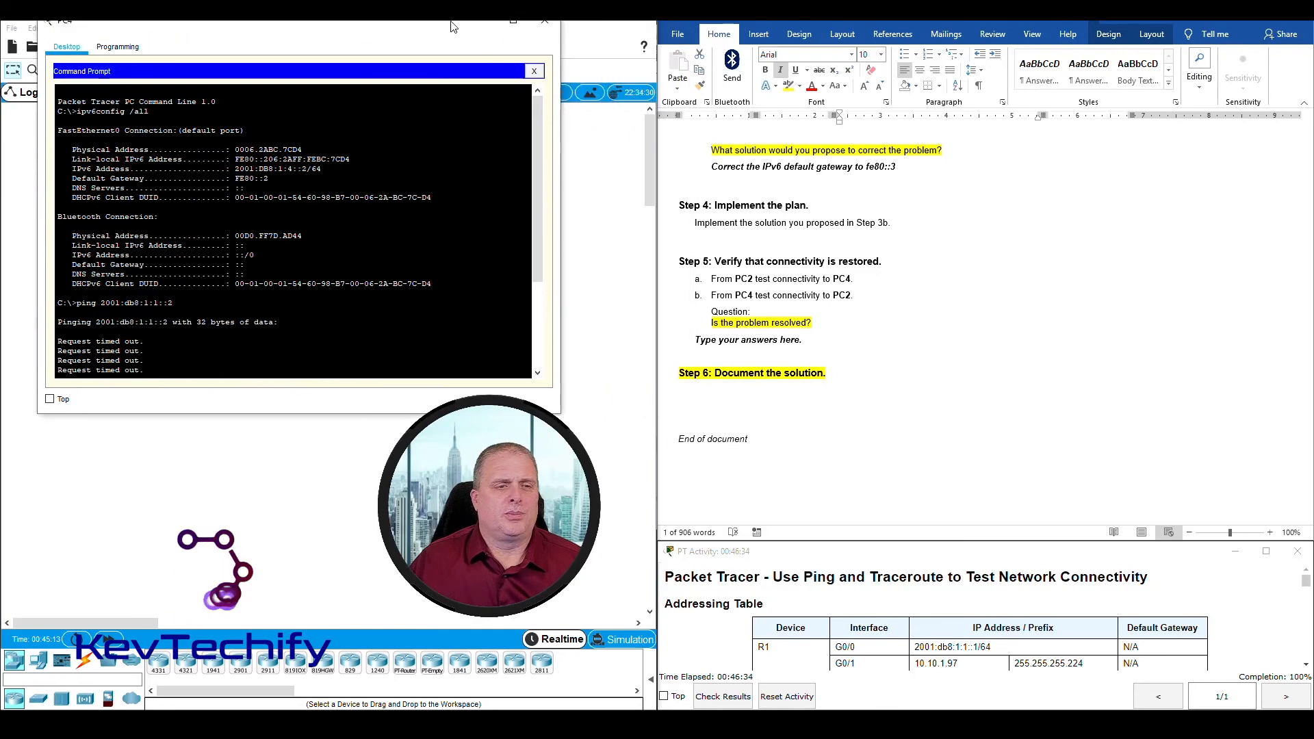
Step: Ping PC2 from PC4's Command Prompt, using the address 2001:db8:1:1::2 from the Addressing Table
scroll(295, 342, down, 6)
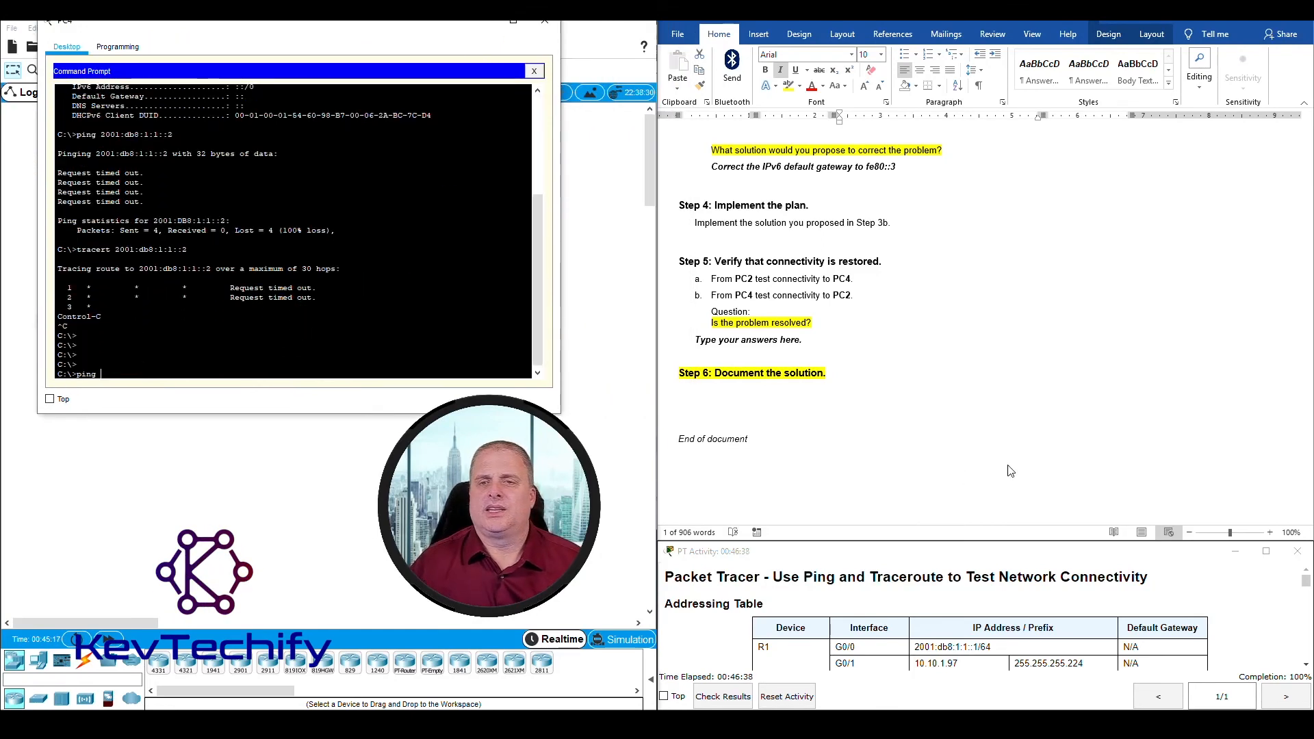
scroll(1010, 471, up, 15)
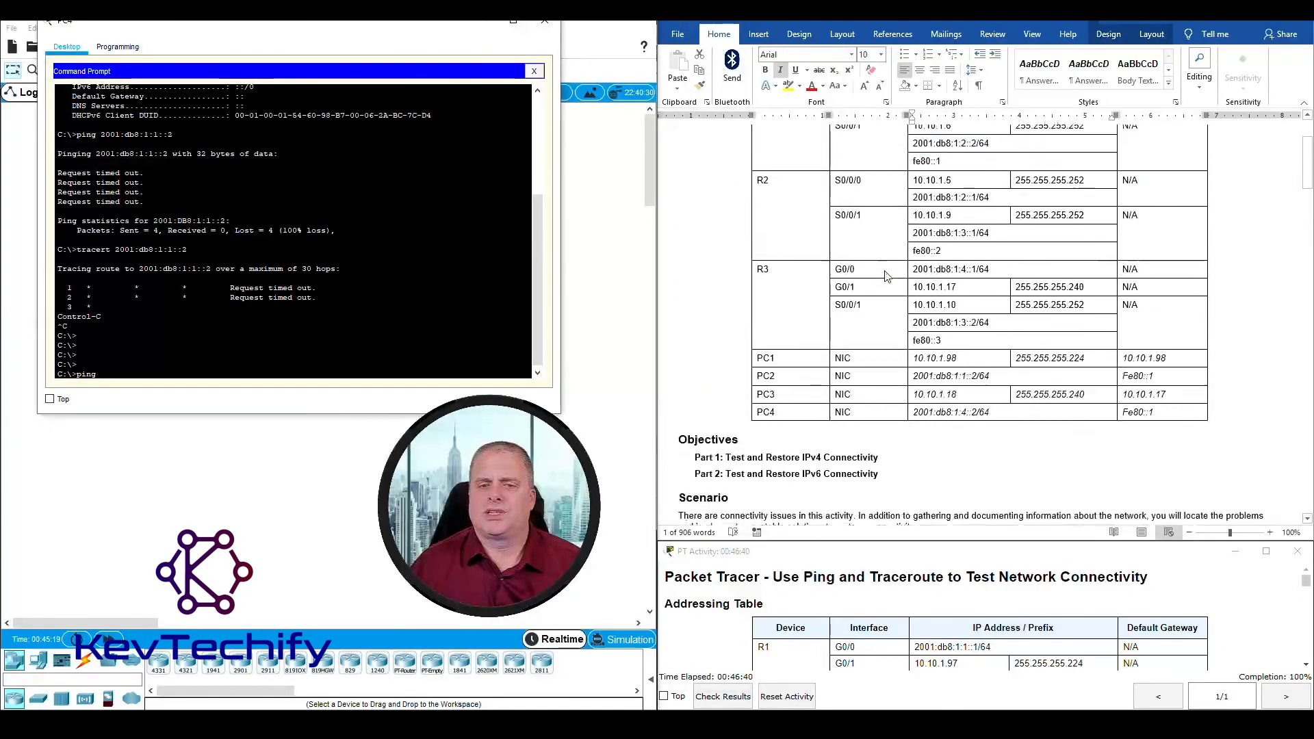
click(922, 375)
drag(914, 372, 977, 371)
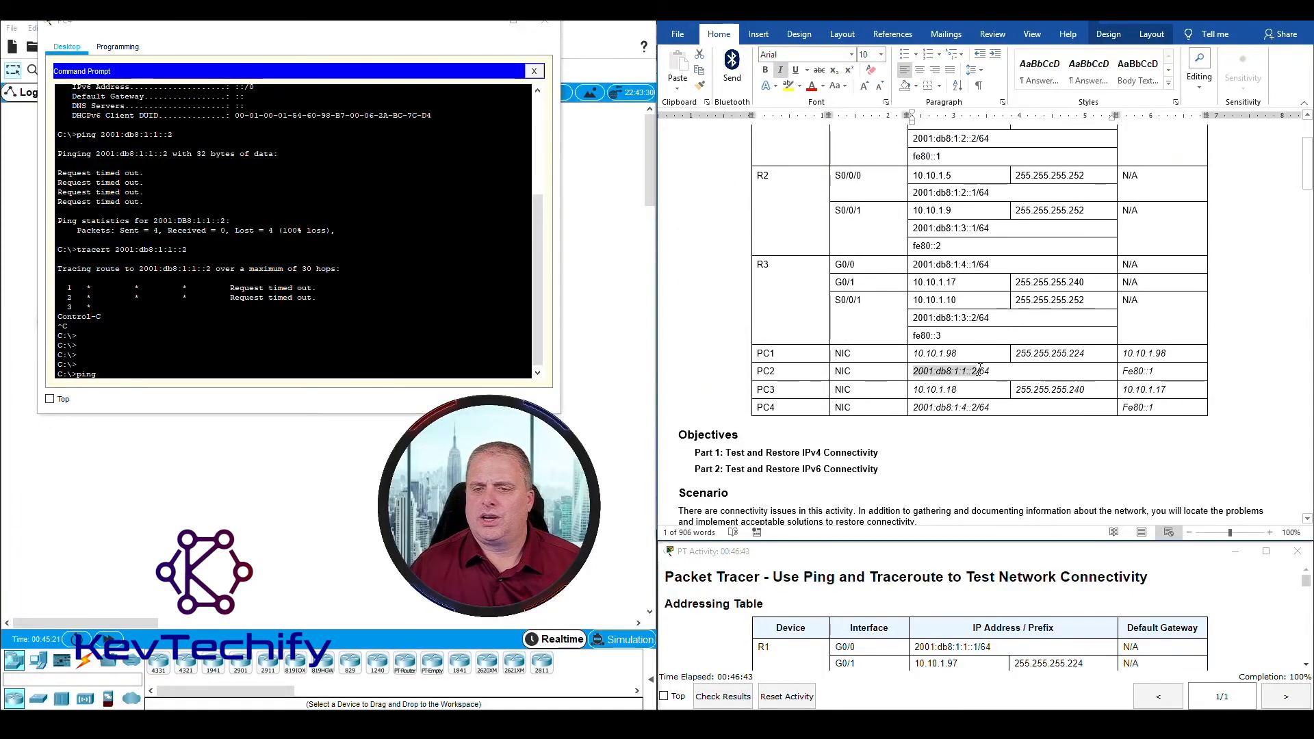
click(381, 369)
text(ping)
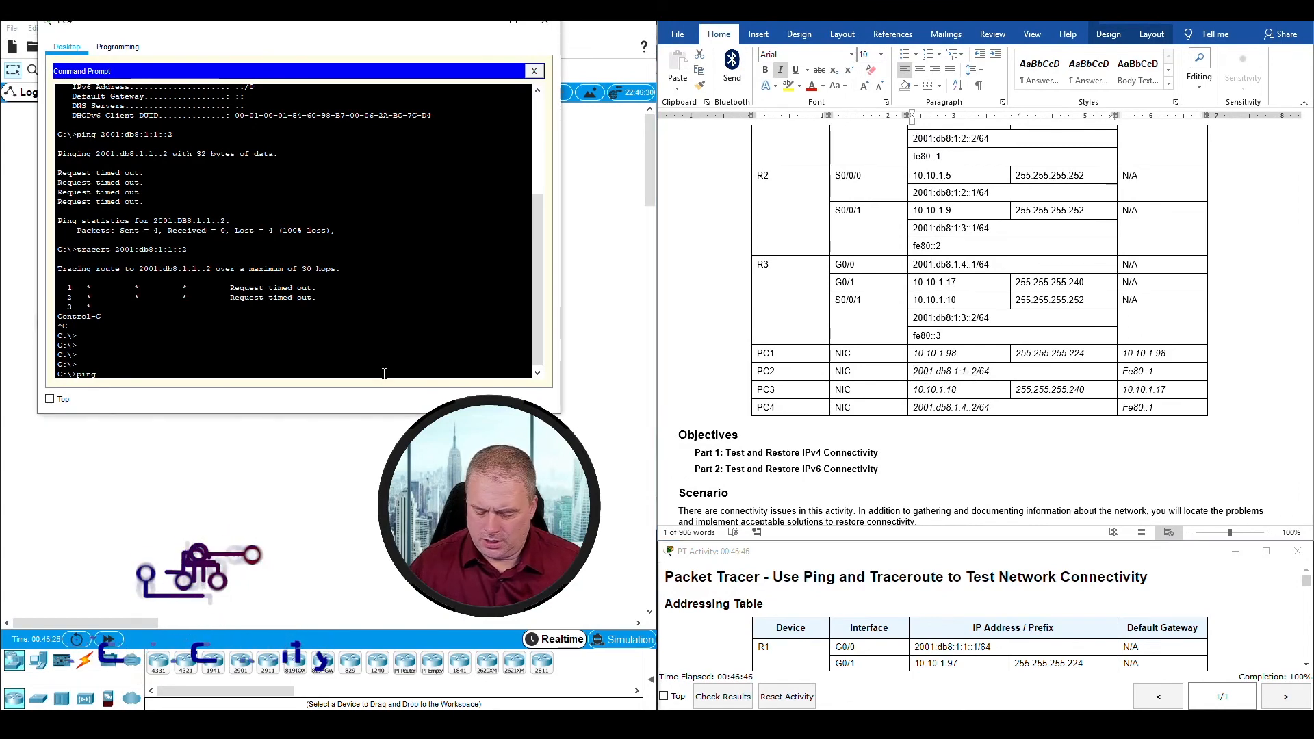
text( 2001:db)
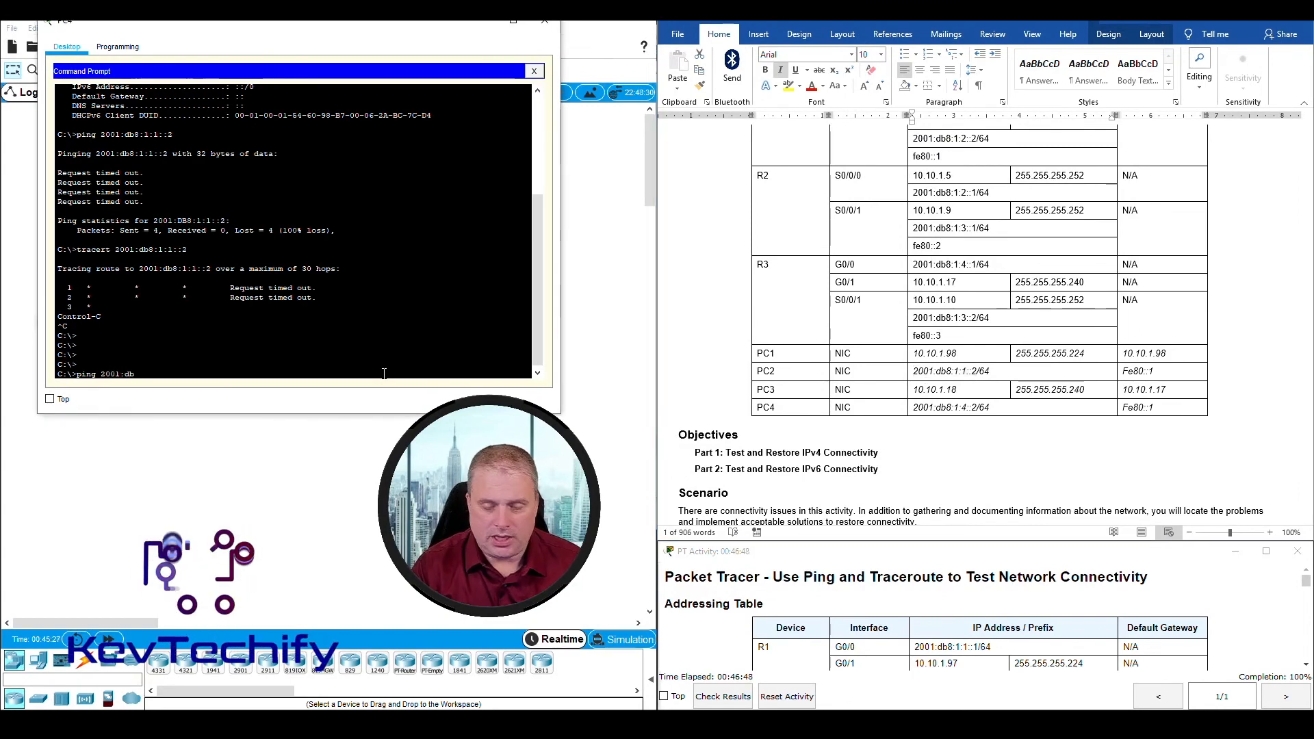
text(8)
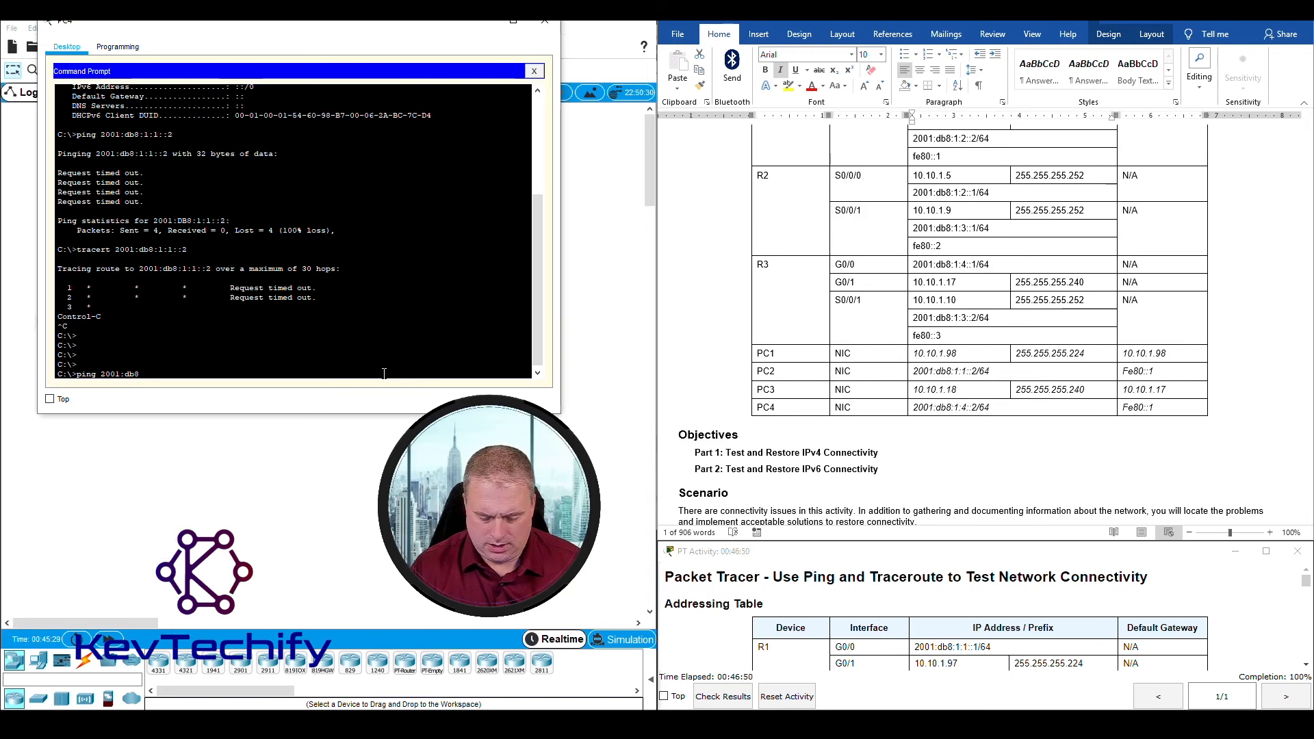
text(:1:1::2)
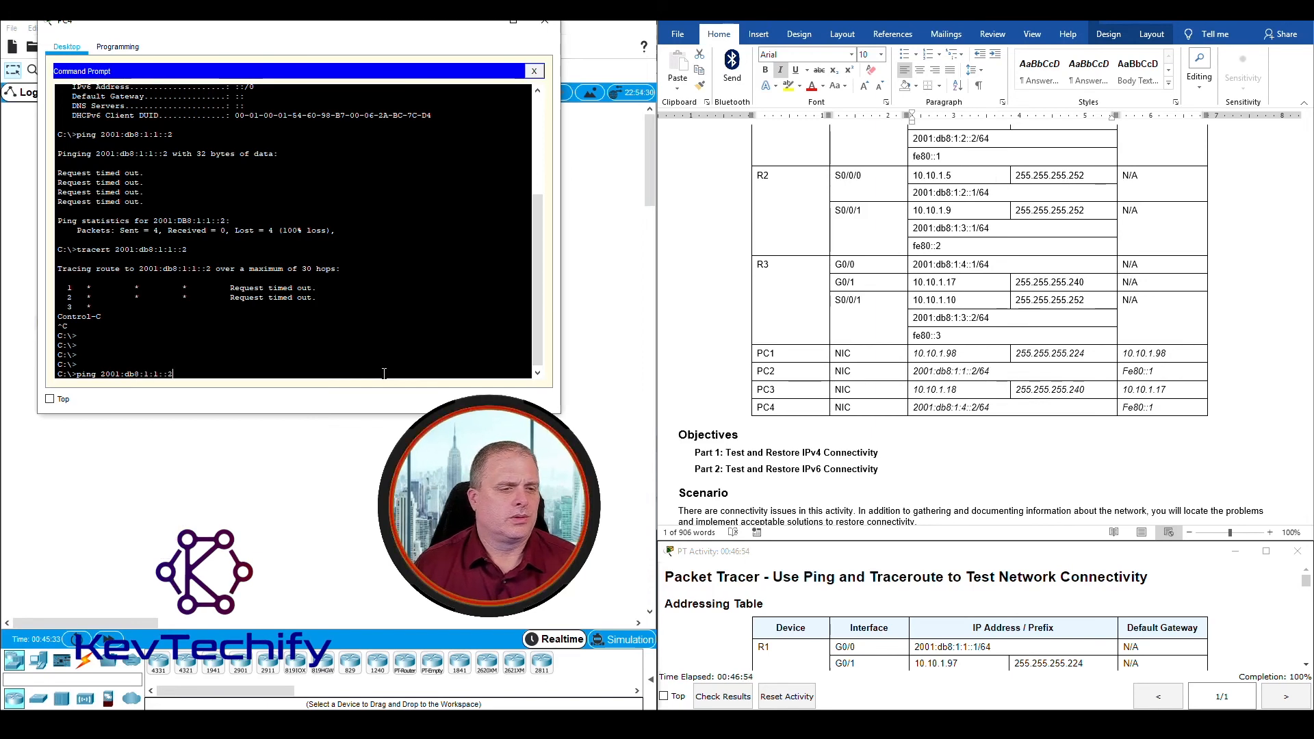
key(Return)
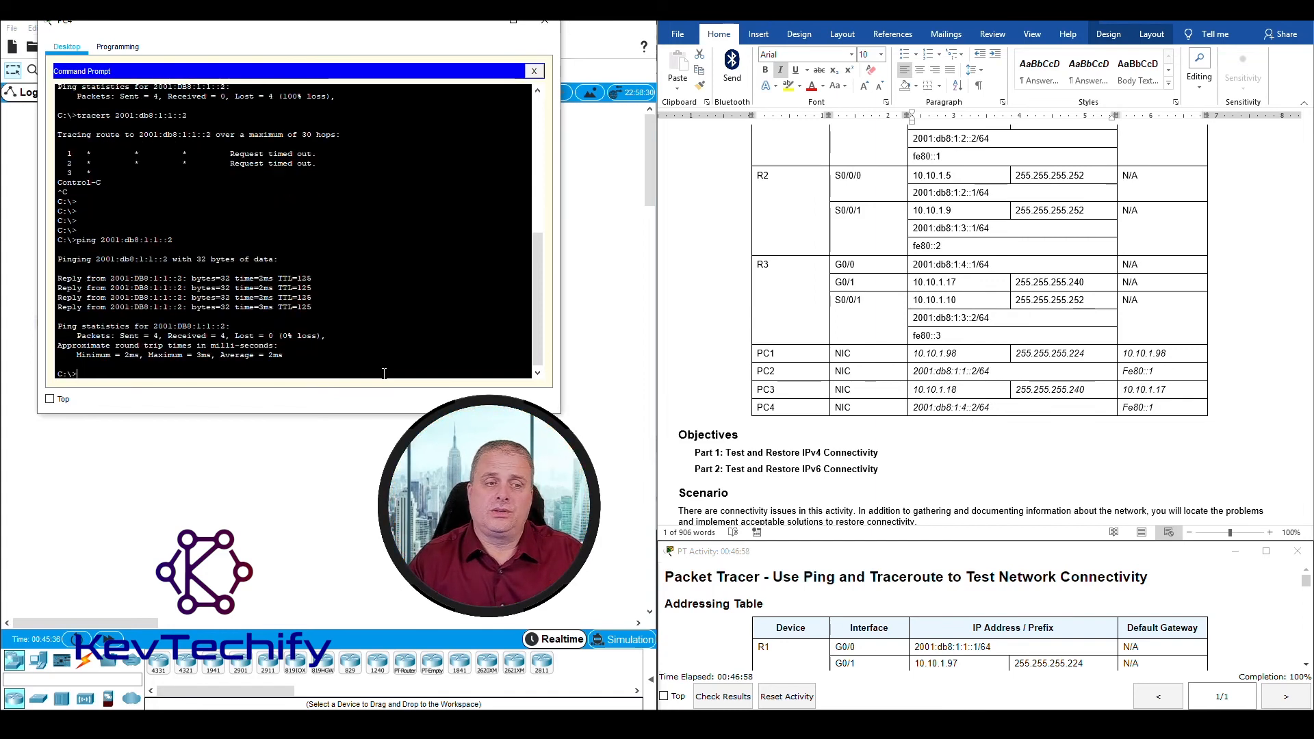
Step: Trace the route from PC4 to PC2 with tracert 2001:db8:1:1::2
text(trac)
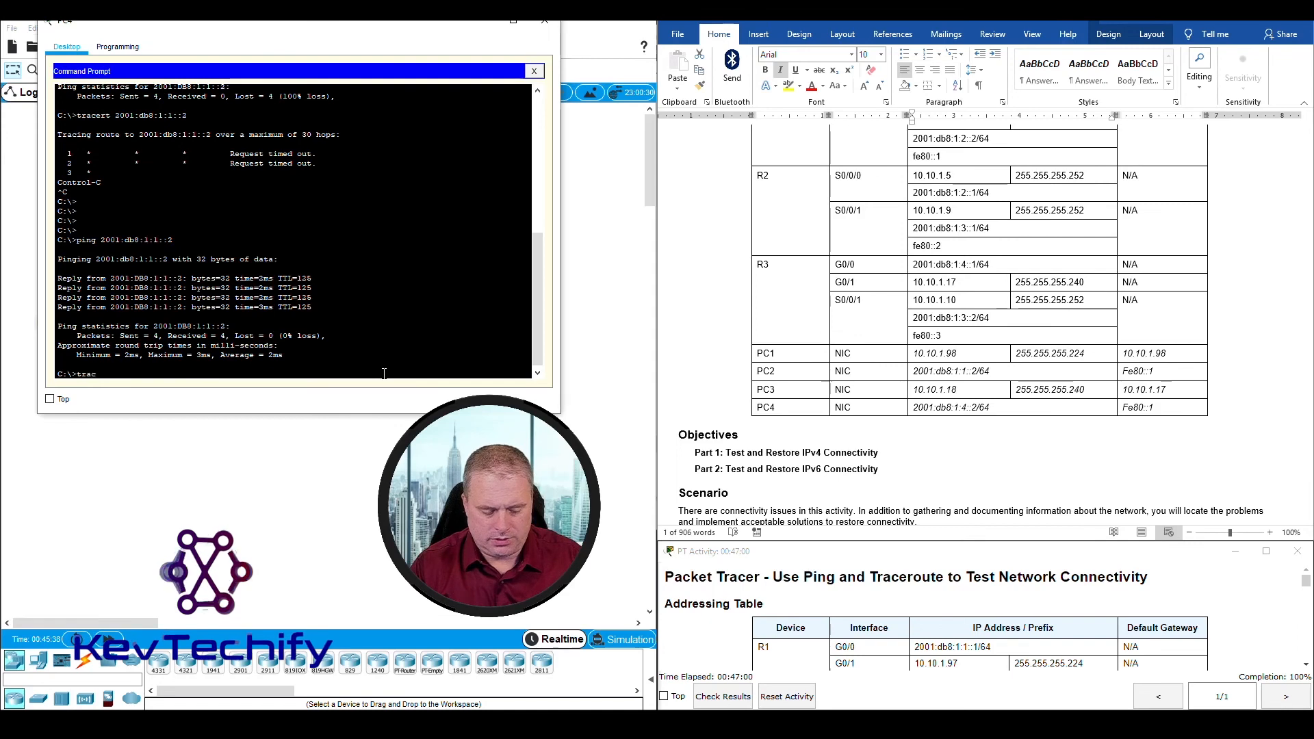
text(ert)
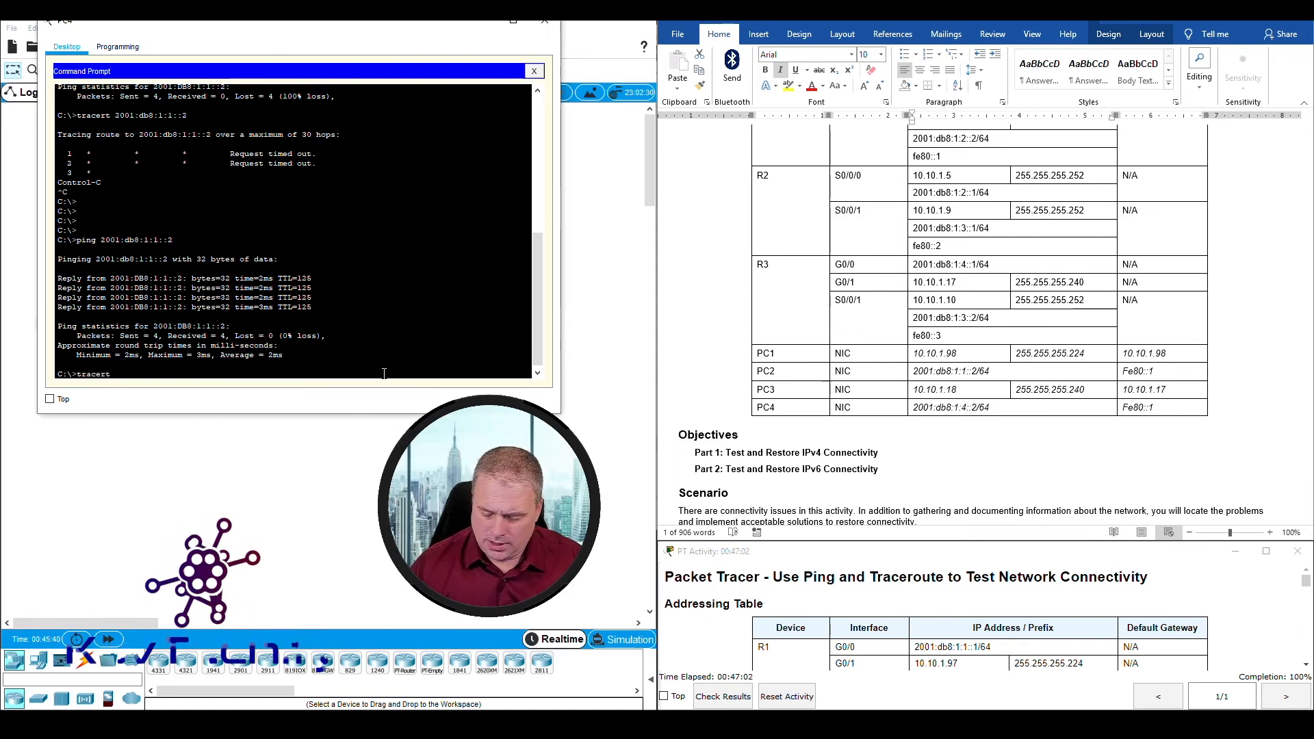
text( 2001:db8:1:1::2)
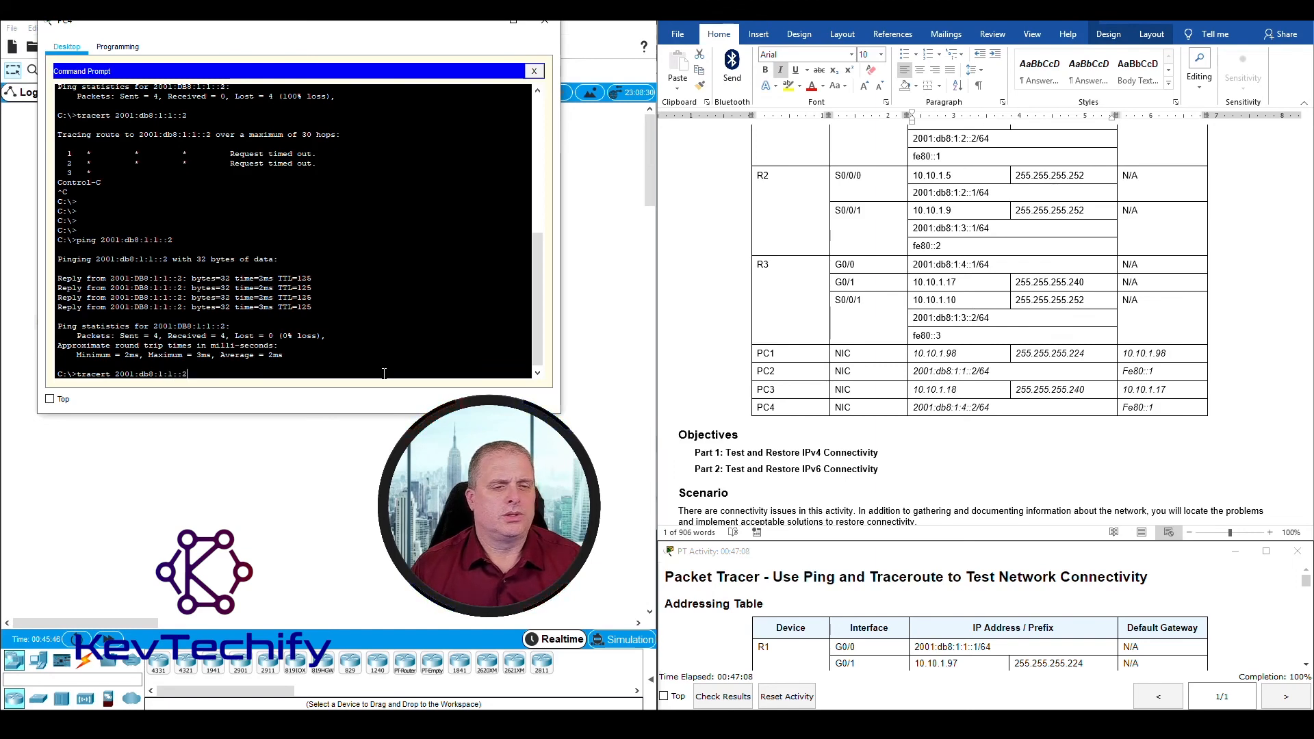
key(Return)
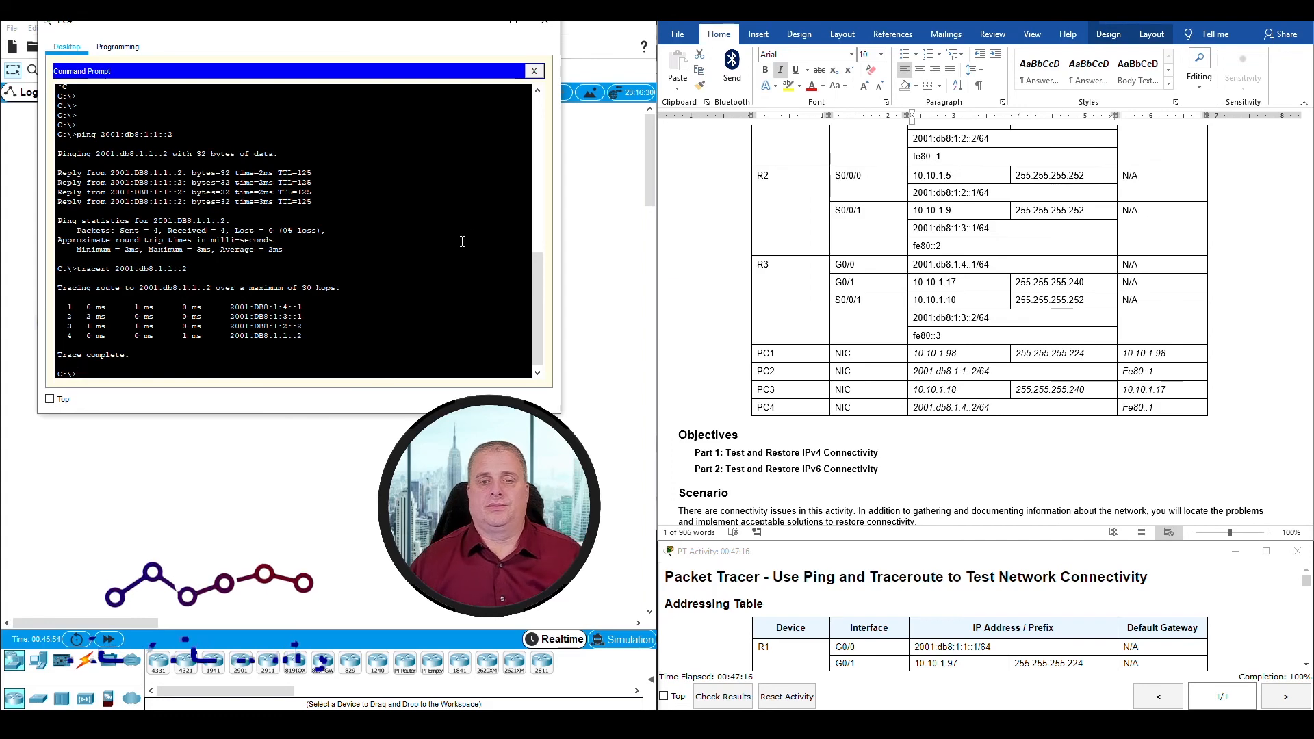
Step: Replace the placeholder under the Step 5 question "Is the problem resolved?" with the answer "Yes"
scroll(988, 311, down, 20)
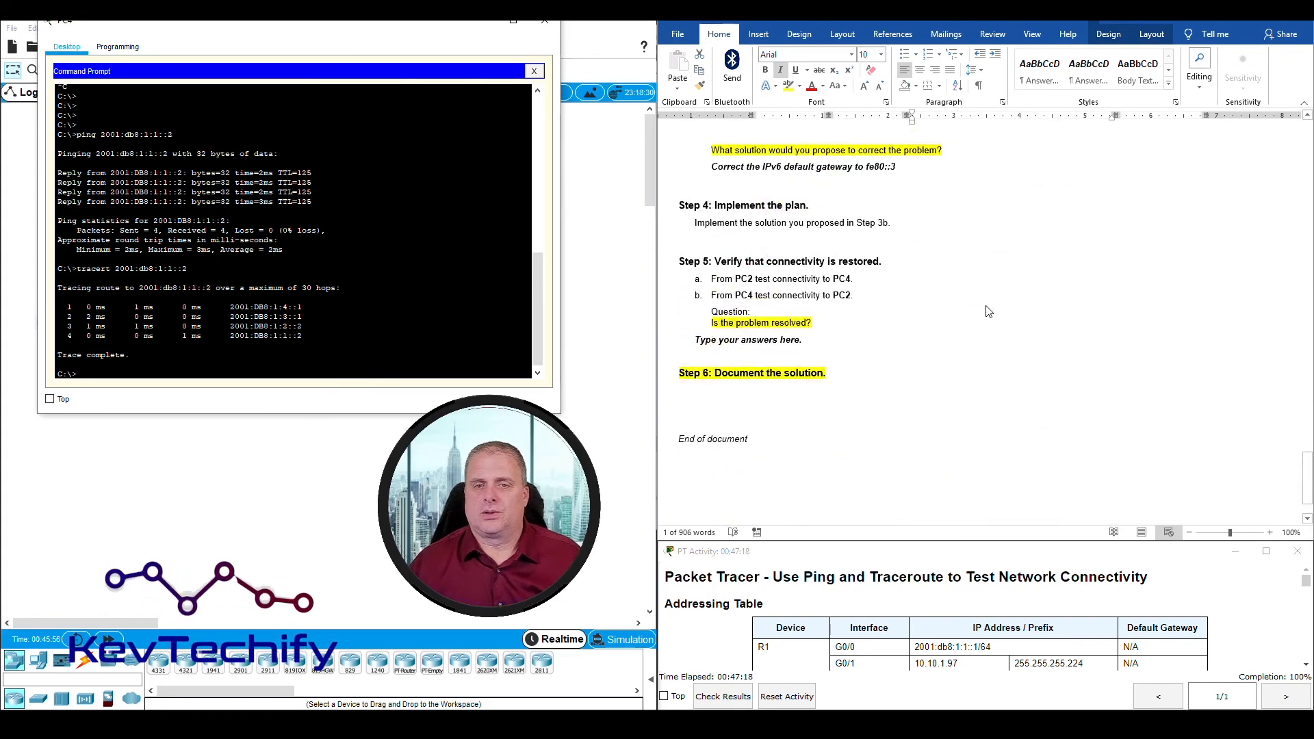
click(700, 343)
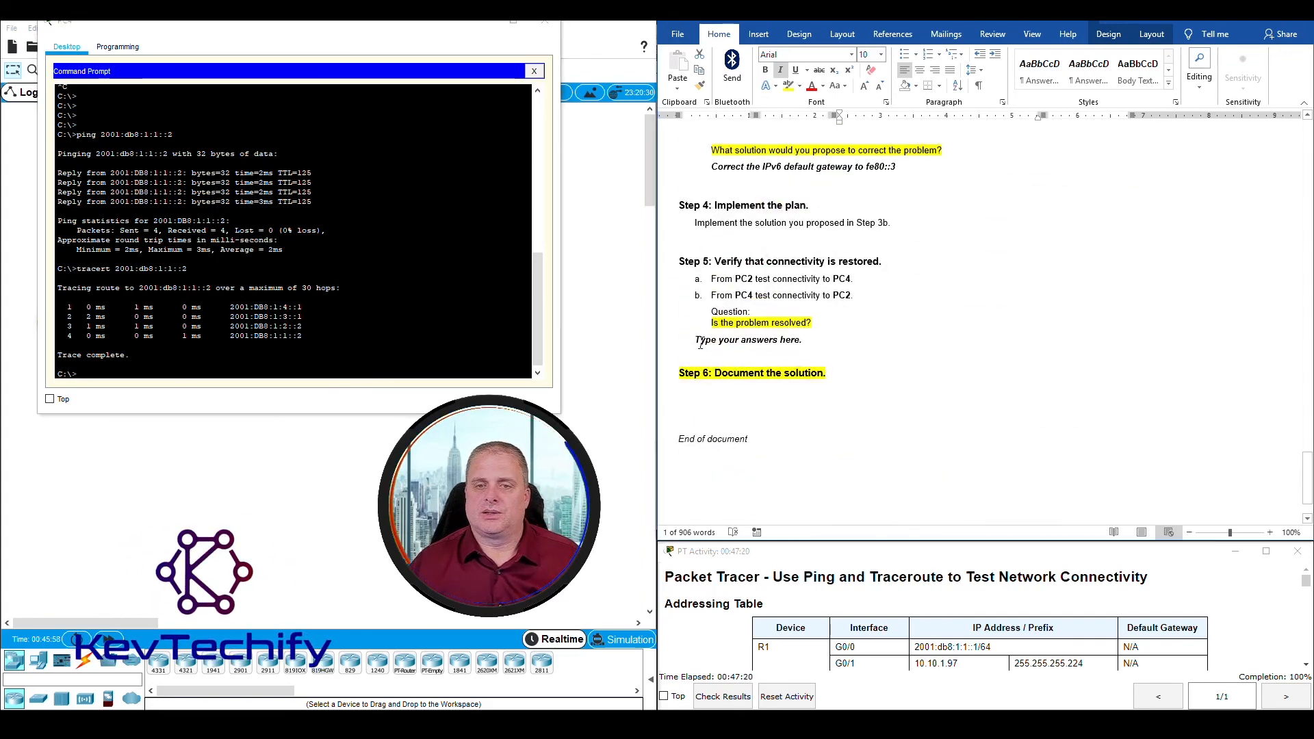
drag(702, 340, 826, 342)
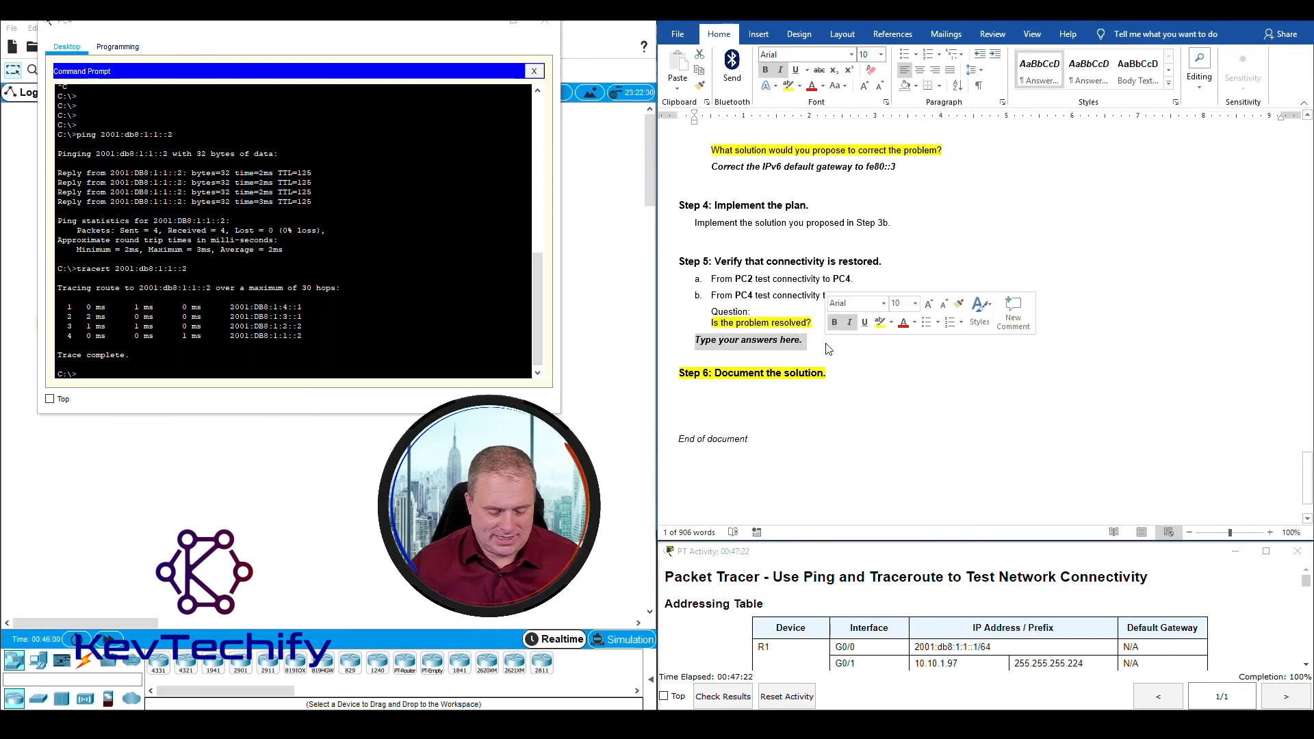
text(Yes)
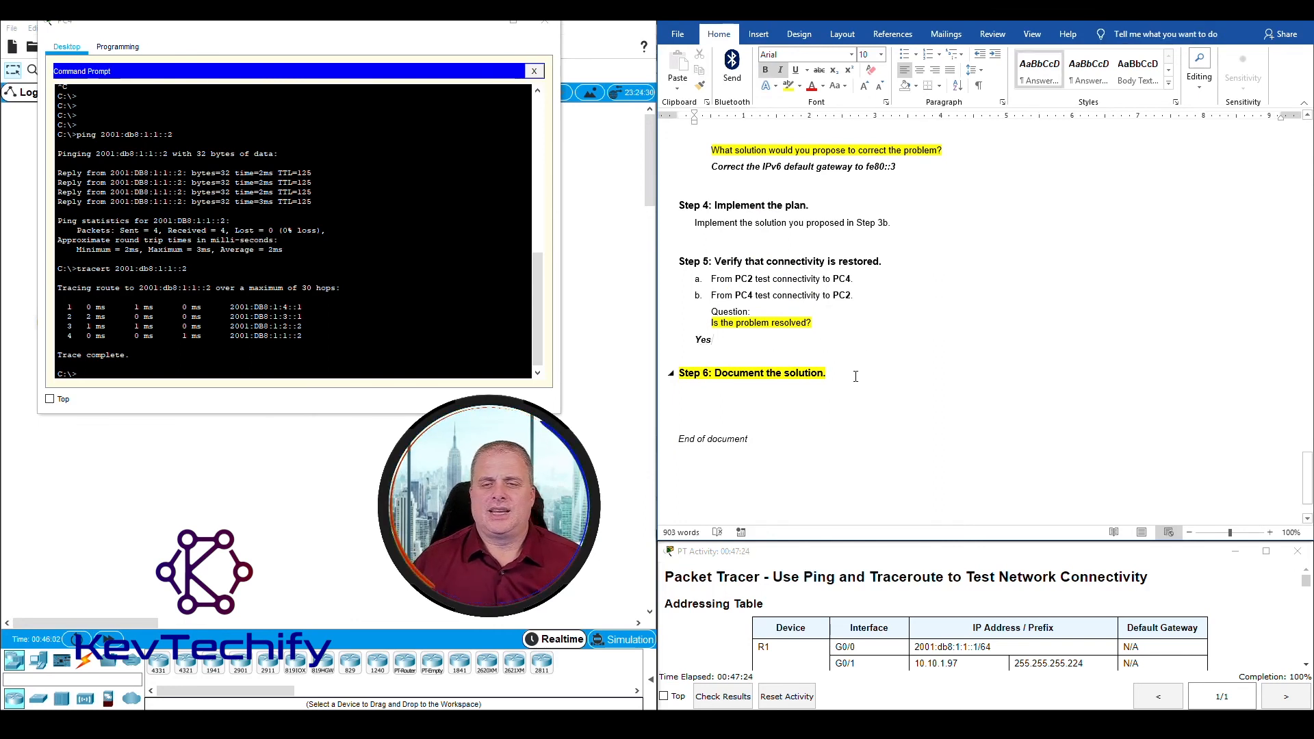
Step: Document the solution under Step 6 as "Went in to PC4's IP configurations and set the IPv6 default gateway correctly to fe80::3"
click(853, 379)
key(Return)
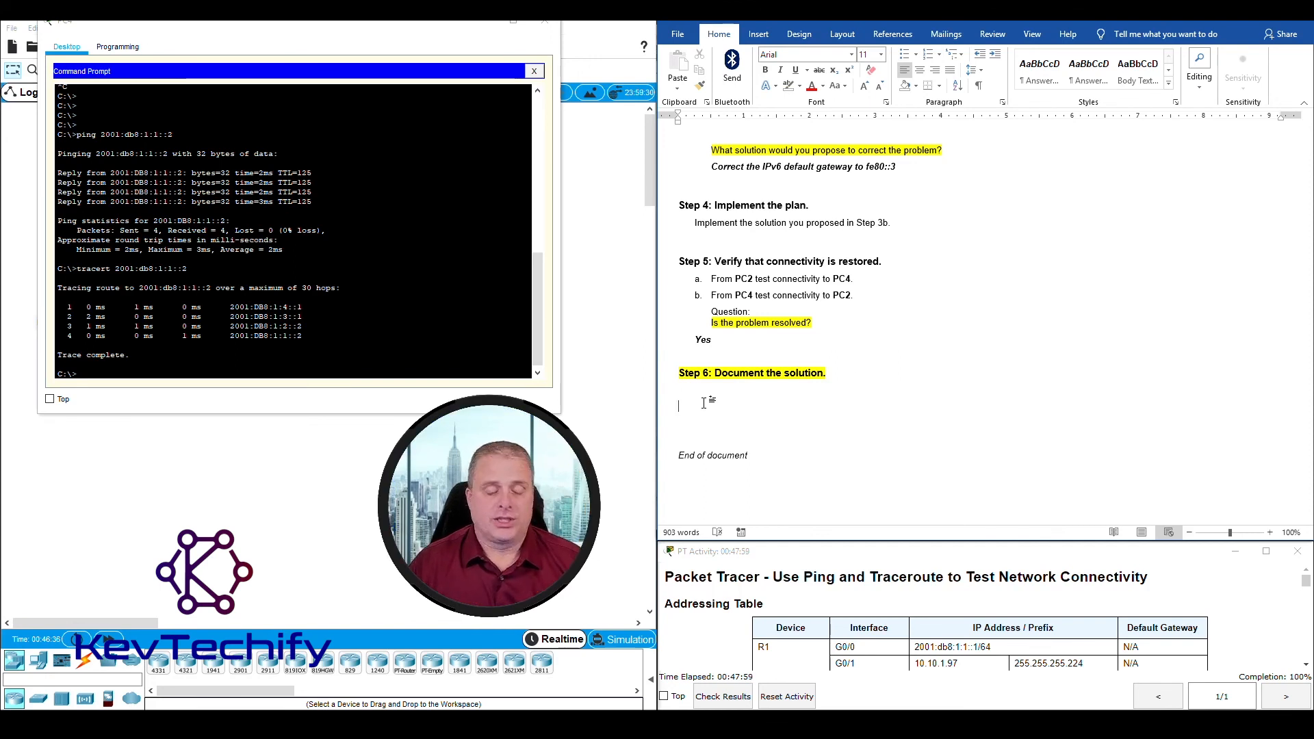
text(Went)
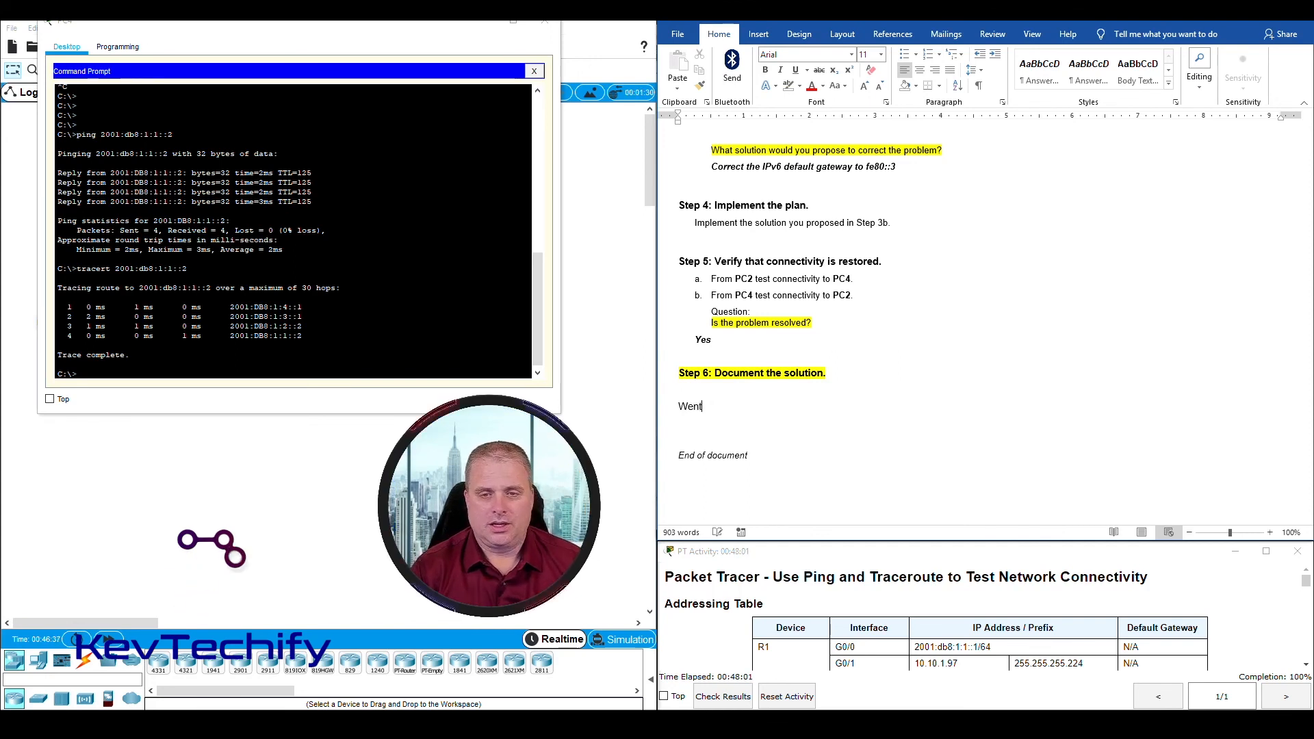
text( in to )
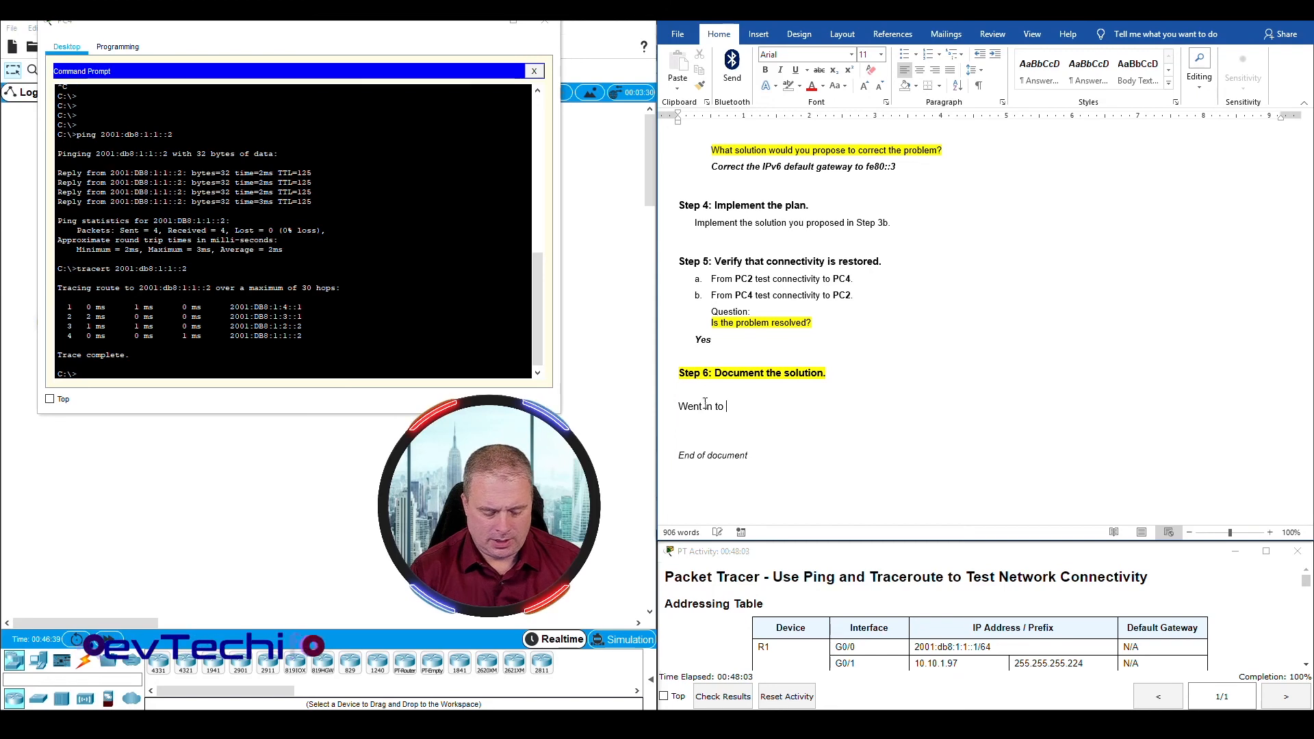
text(PC4's)
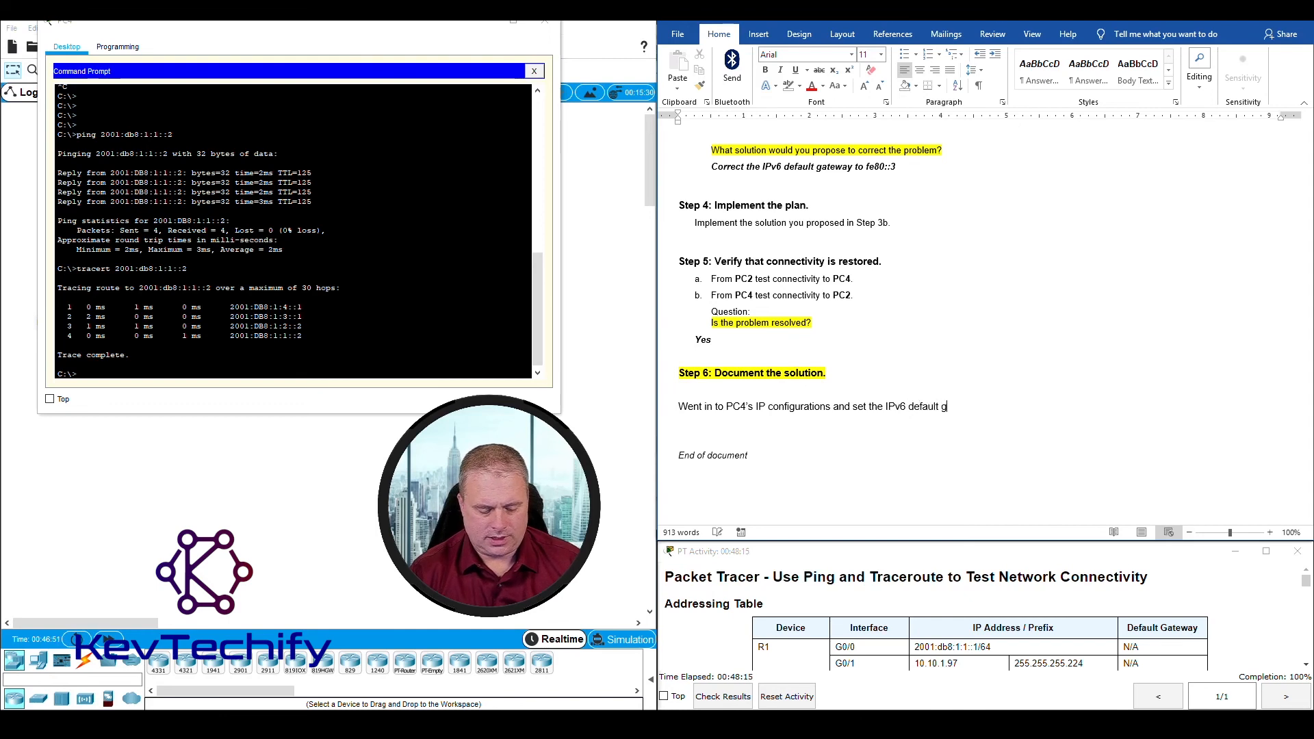
text(atew)
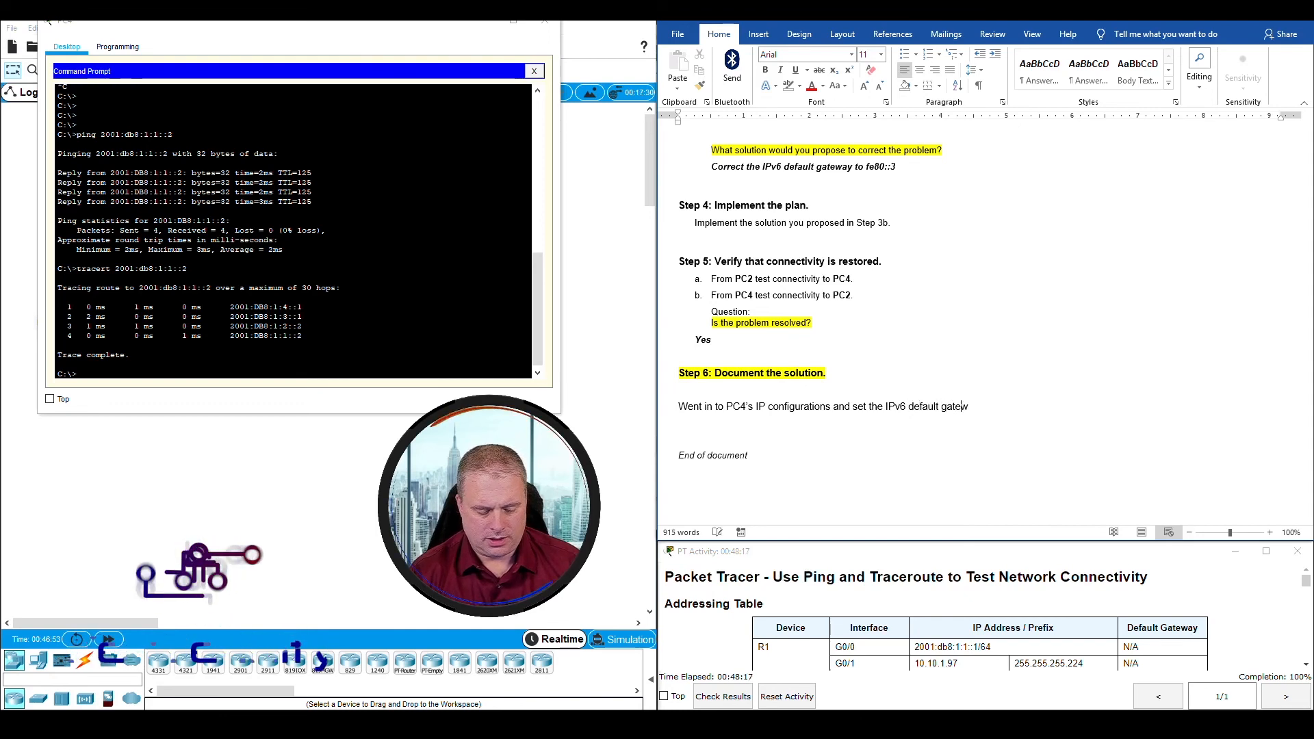
text(ay corre)
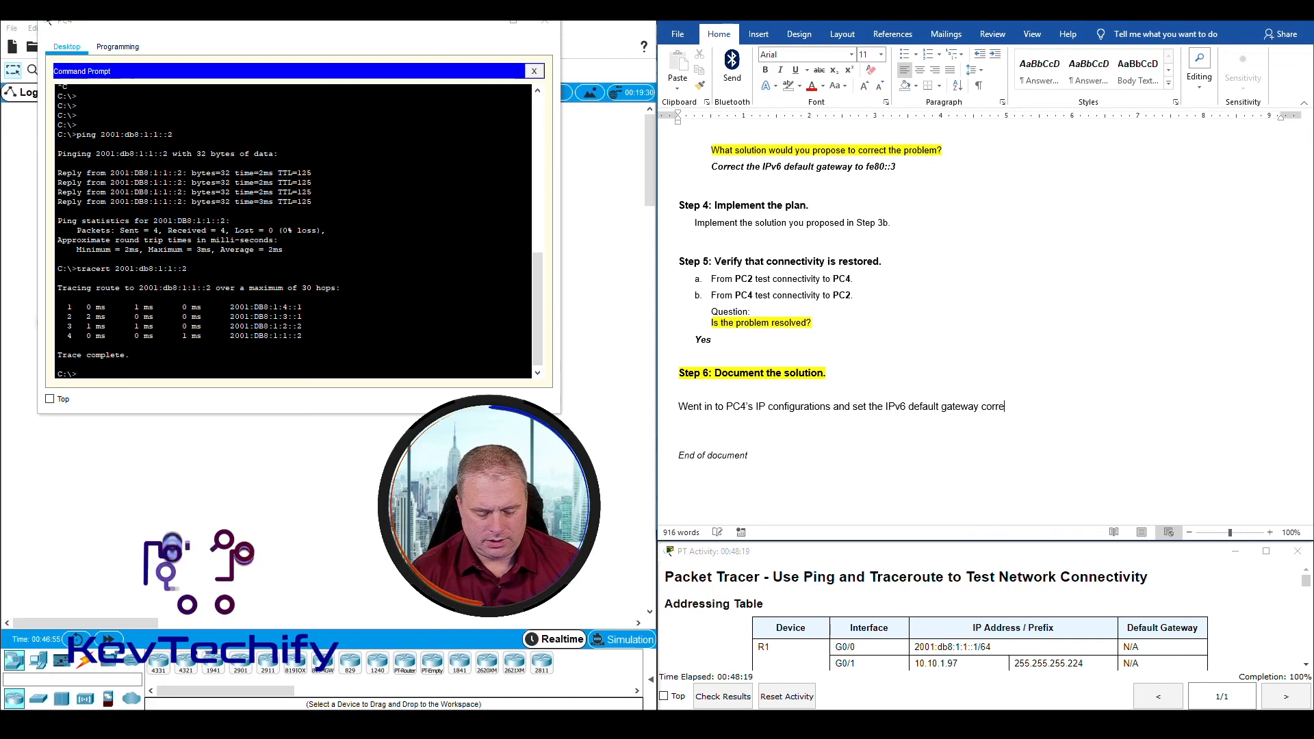
text(ctly to)
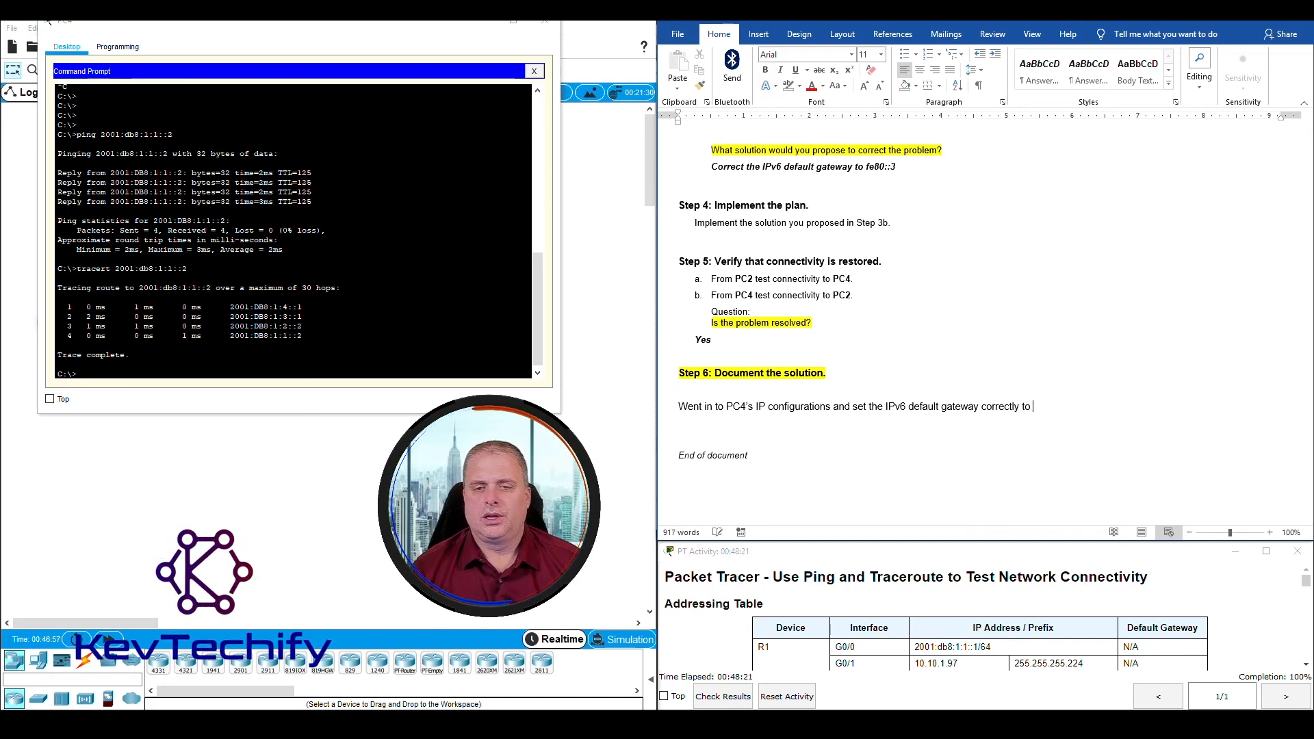
scroll(904, 230, up, 1)
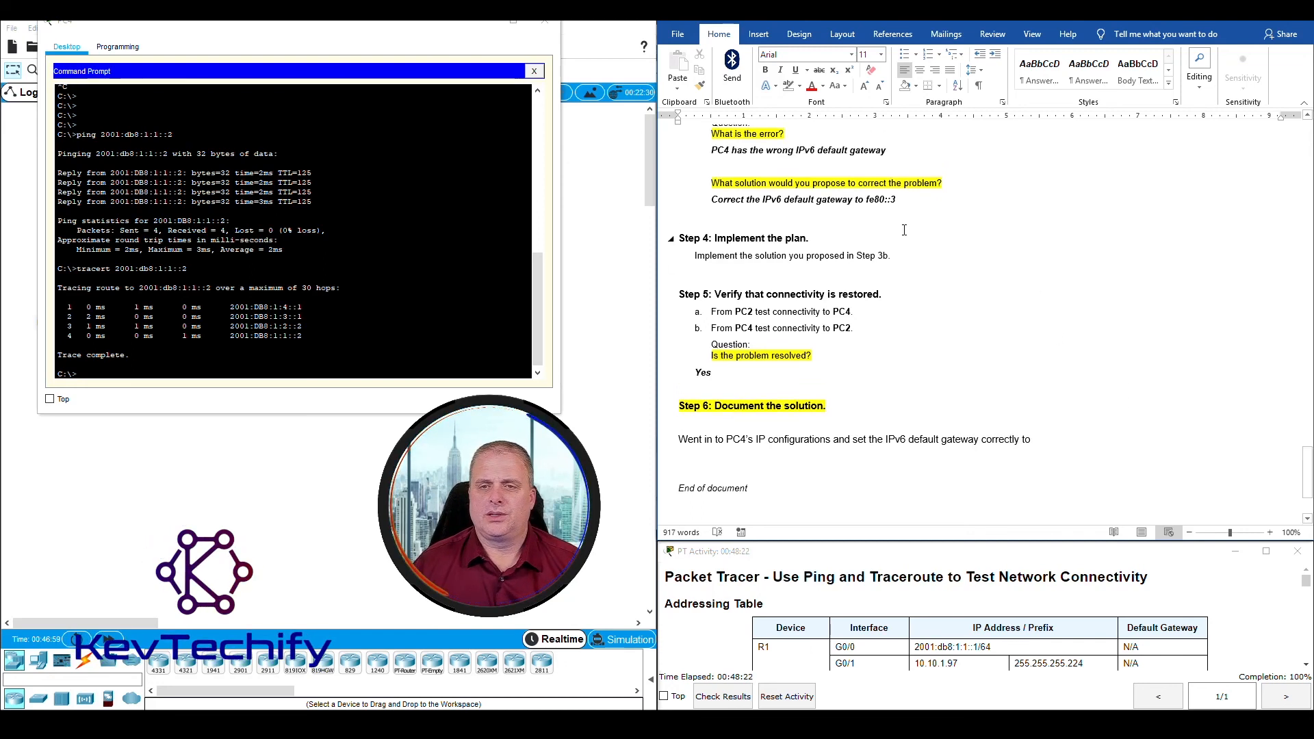
double_click(877, 199)
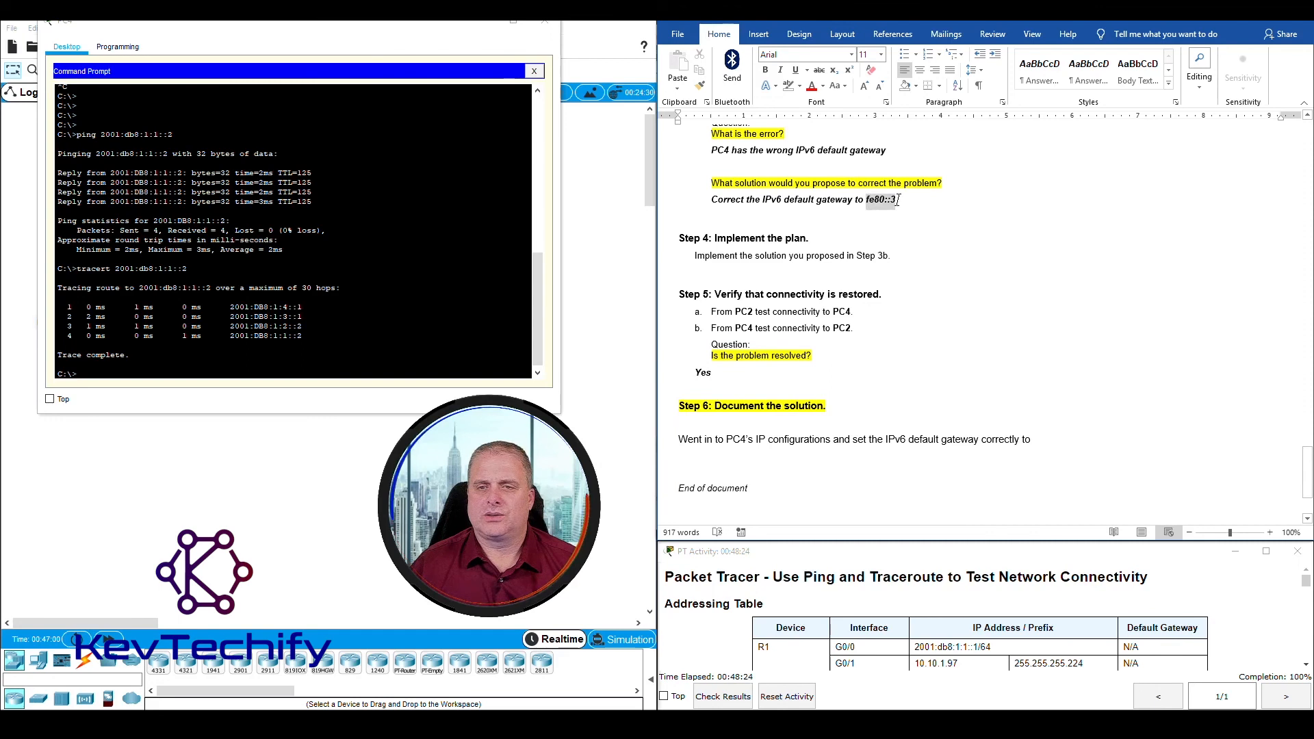
click(1058, 442)
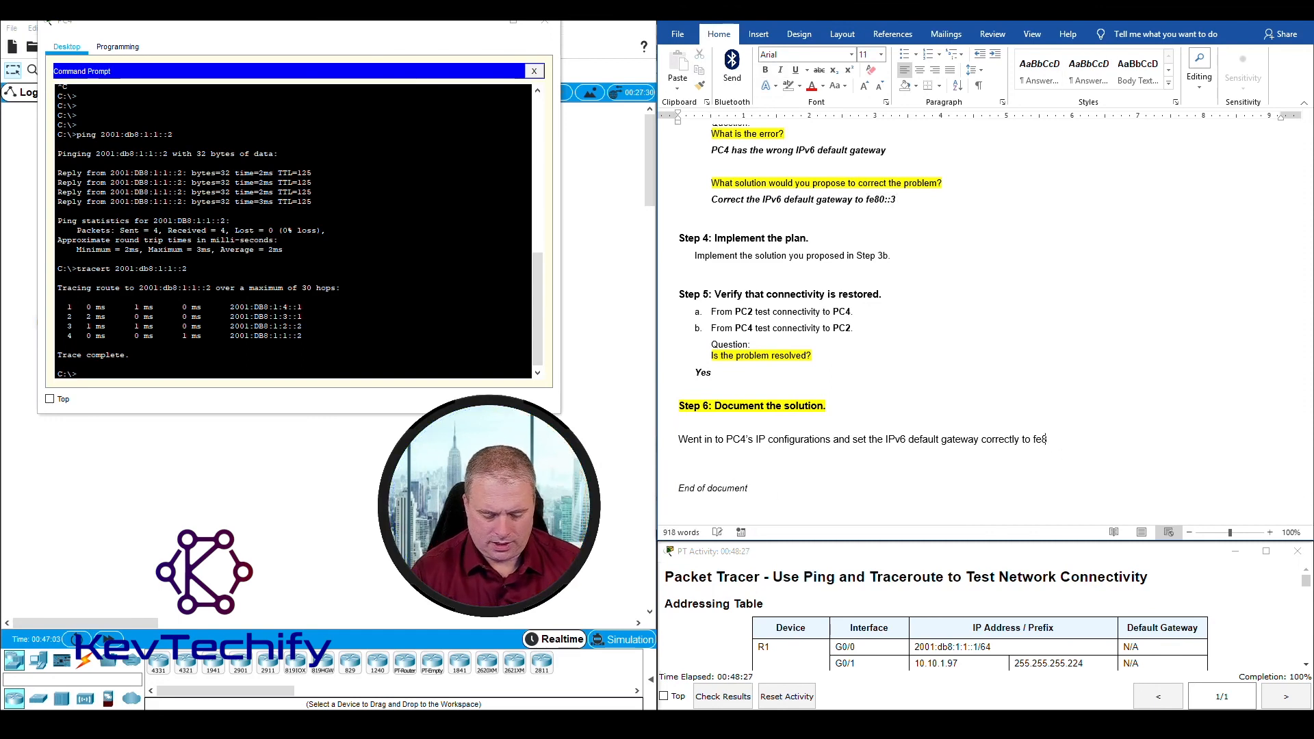